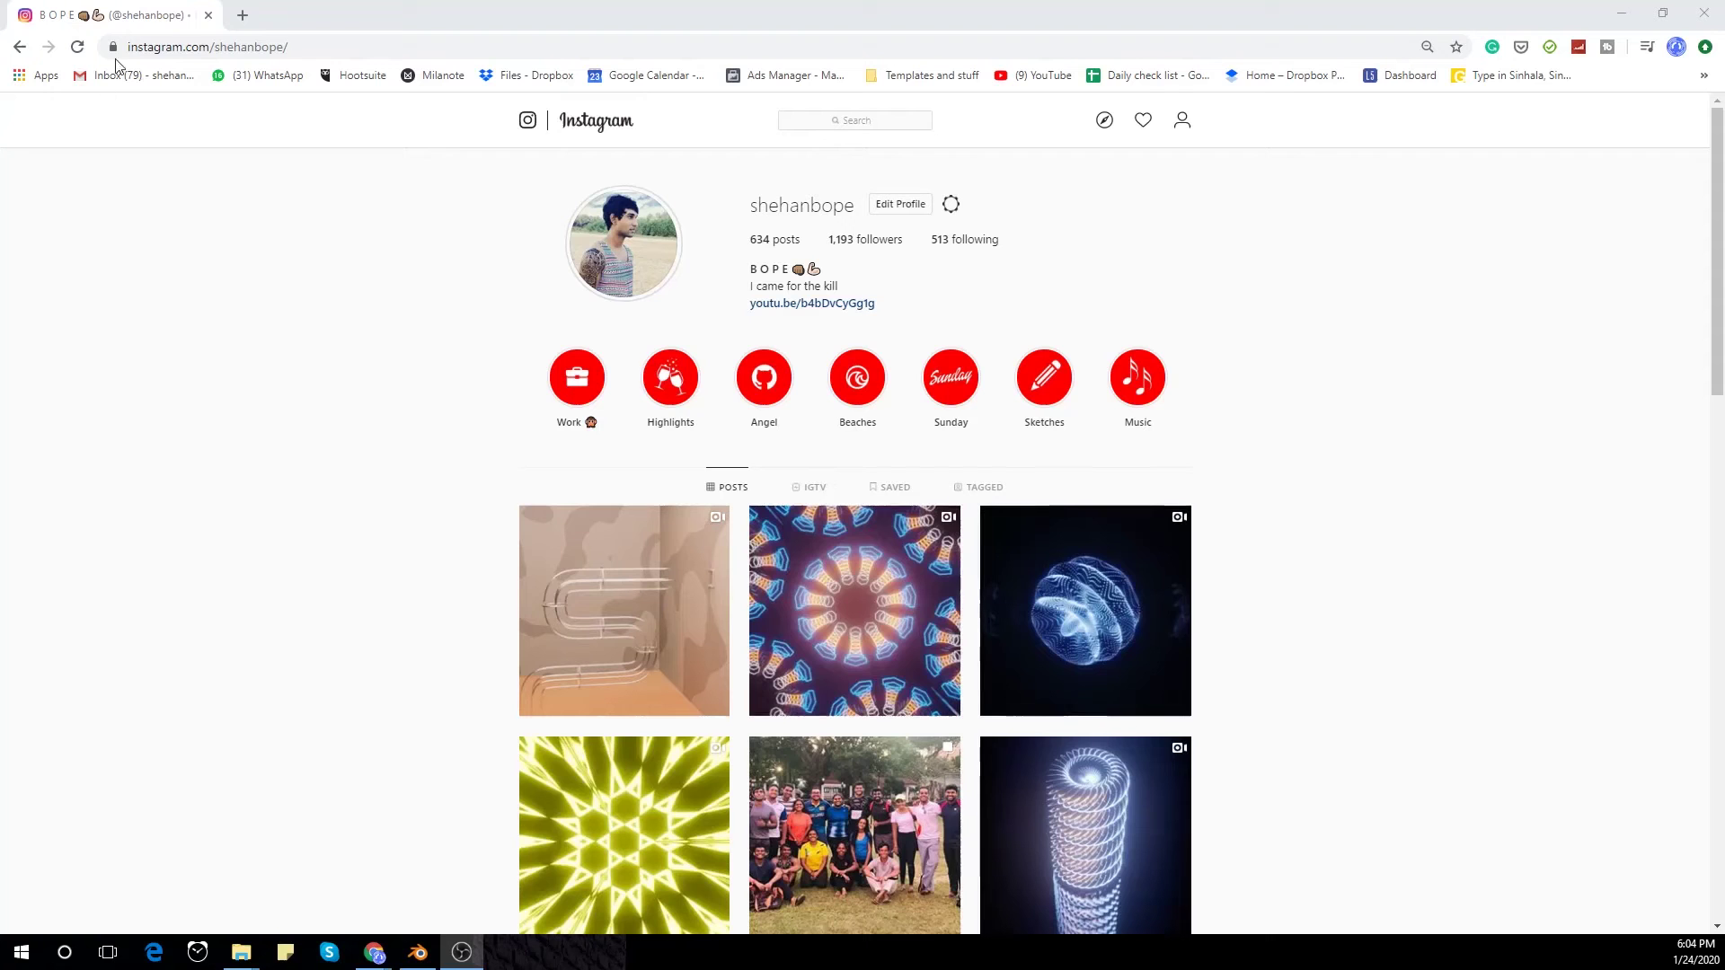
# Step: Open and close the first post, then view the blue-petal marble post and play its video
pyautogui.click(690, 619)
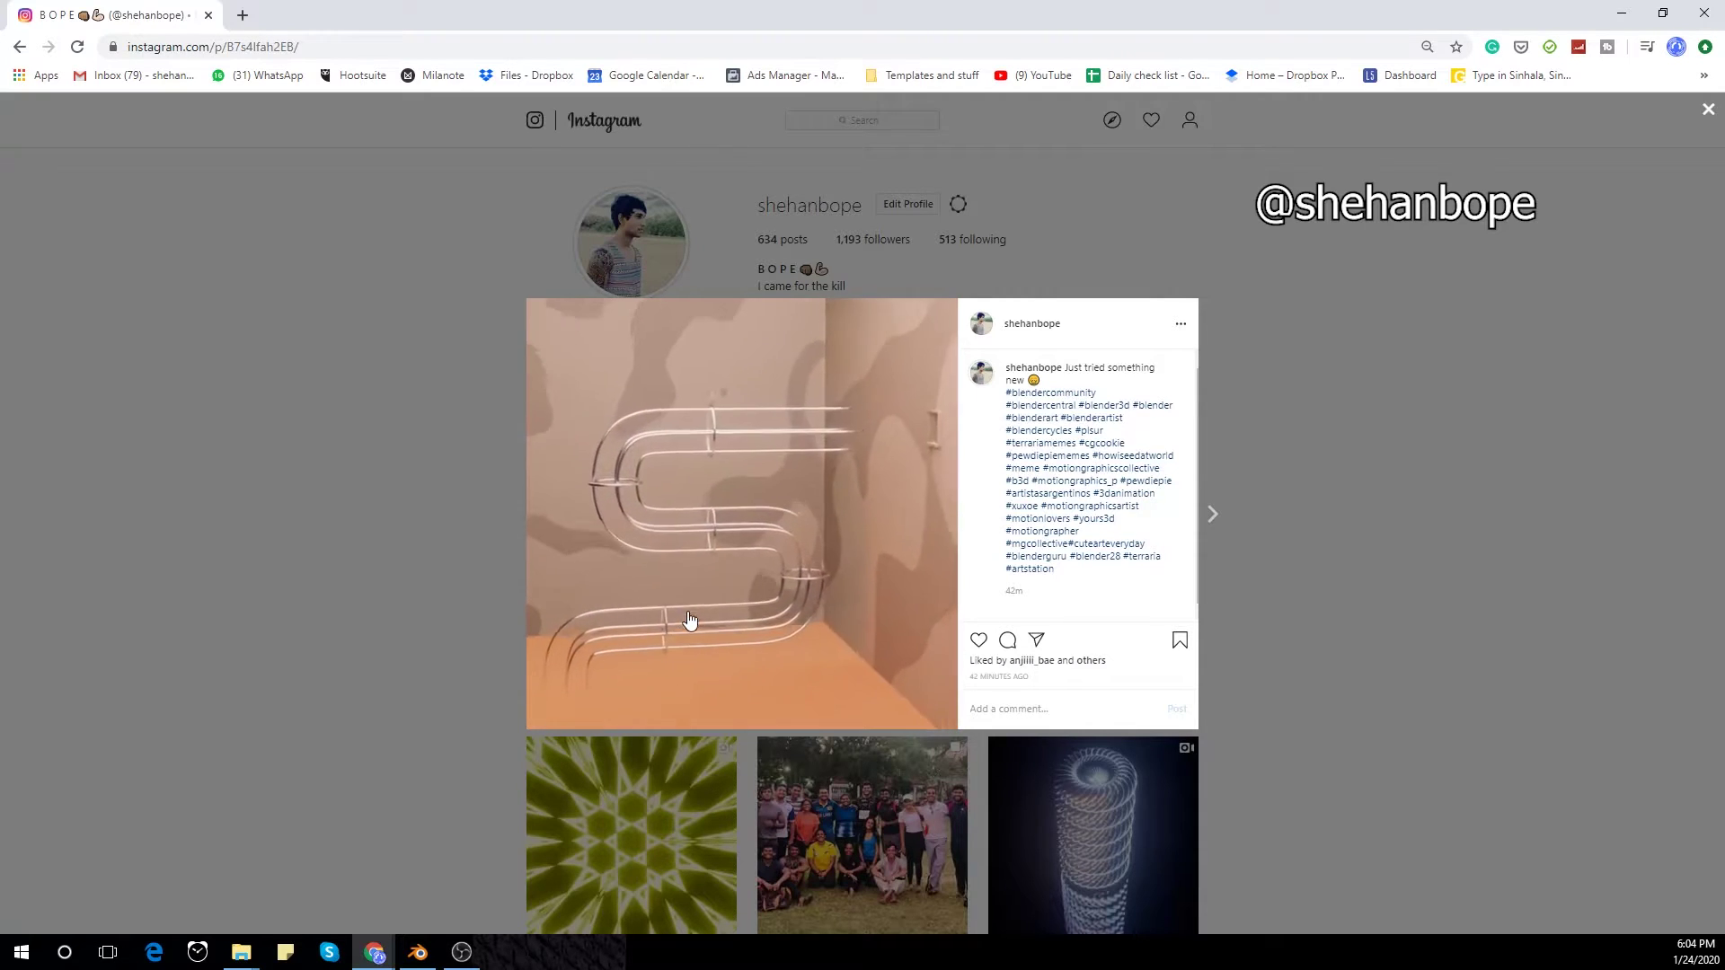
pyautogui.click(454, 629)
pyautogui.scroll(-5, 455, 629)
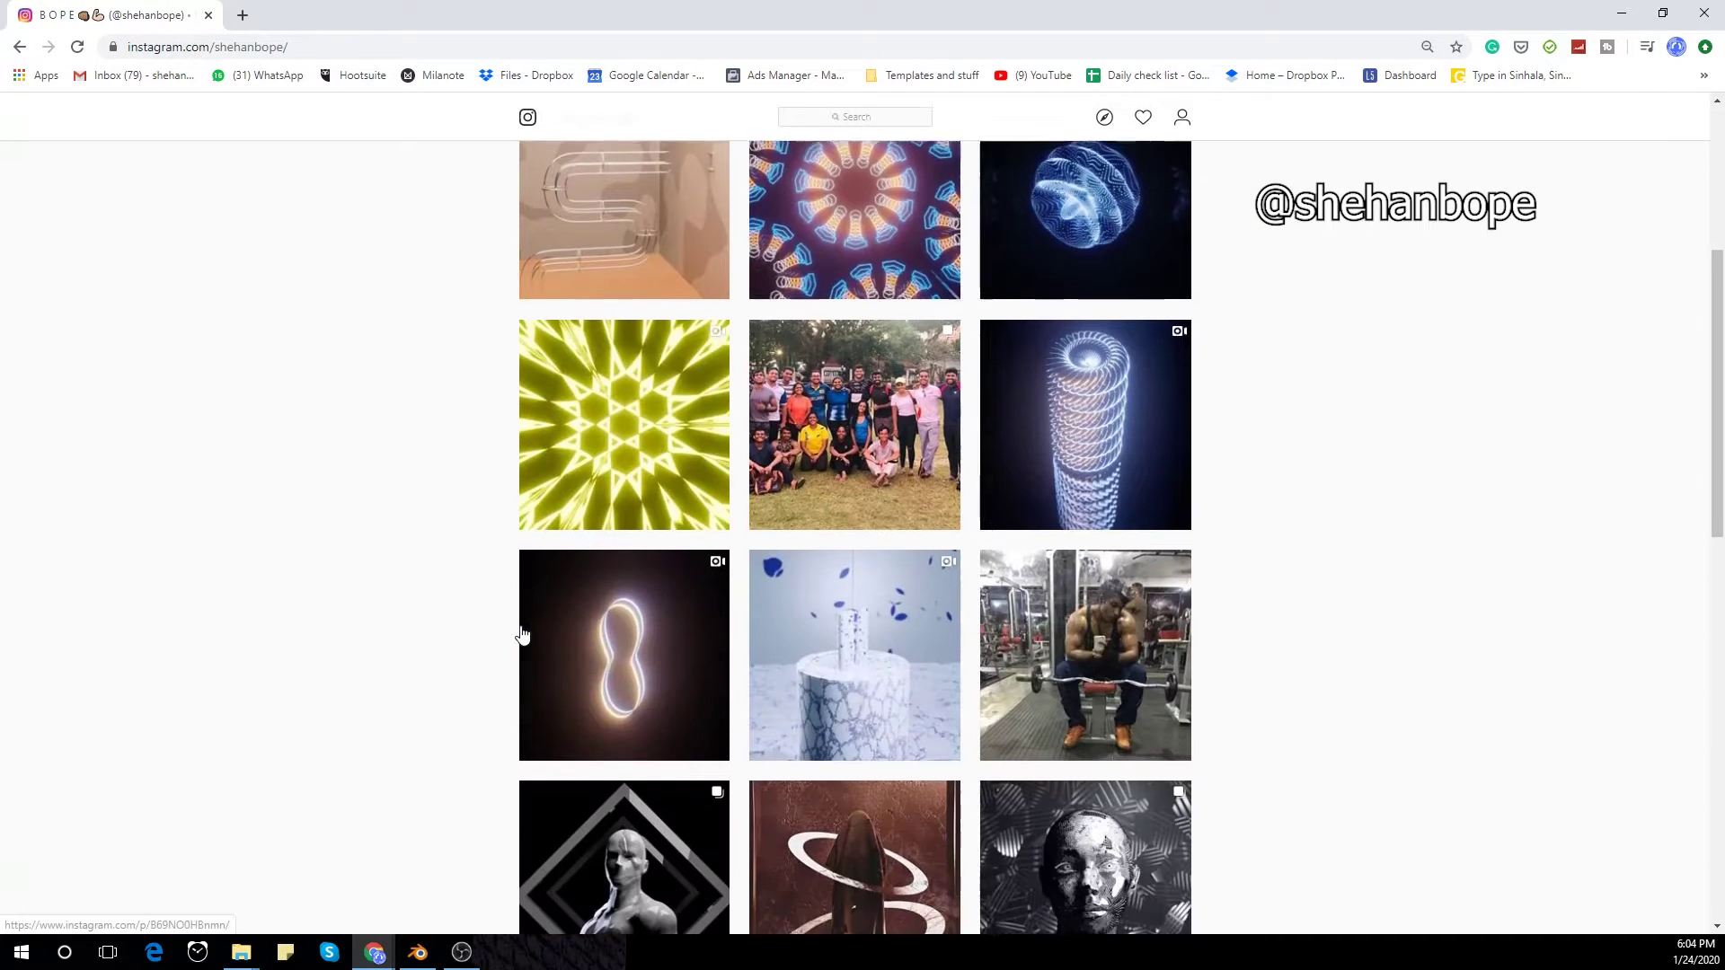
pyautogui.click(797, 635)
pyautogui.click(768, 524)
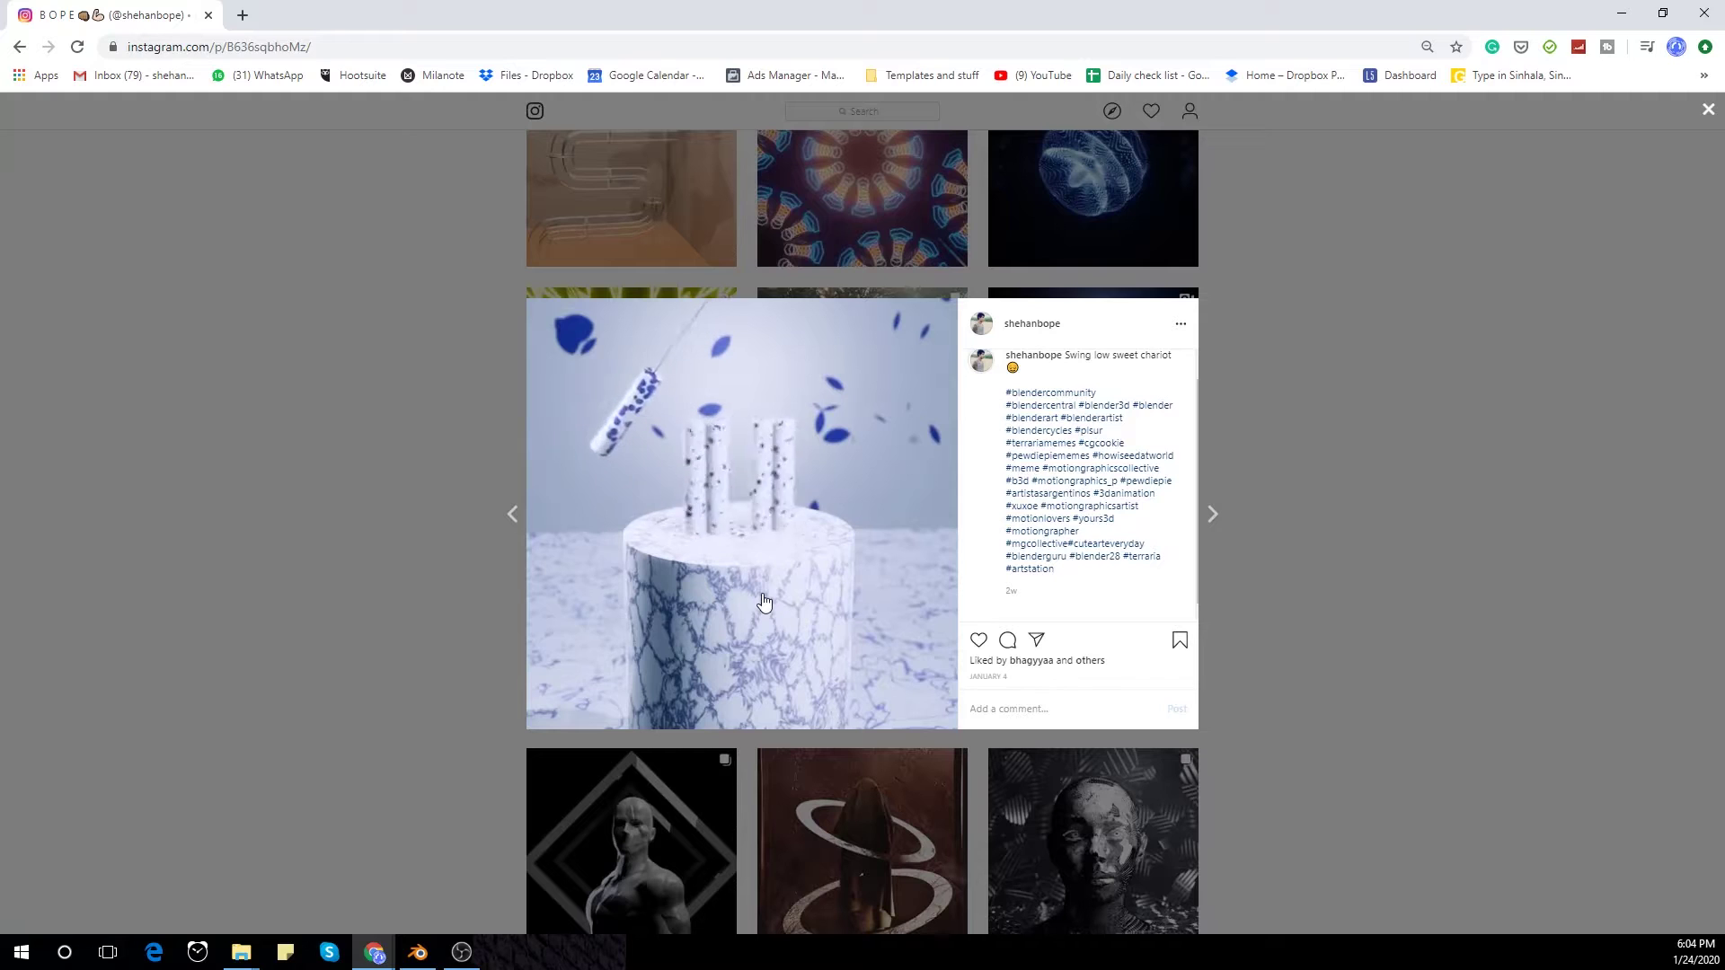
pyautogui.click(456, 585)
# Step: Glance at the kaleidoscope post, then open the S-shaped pillars post
pyautogui.scroll(3, 539, 584)
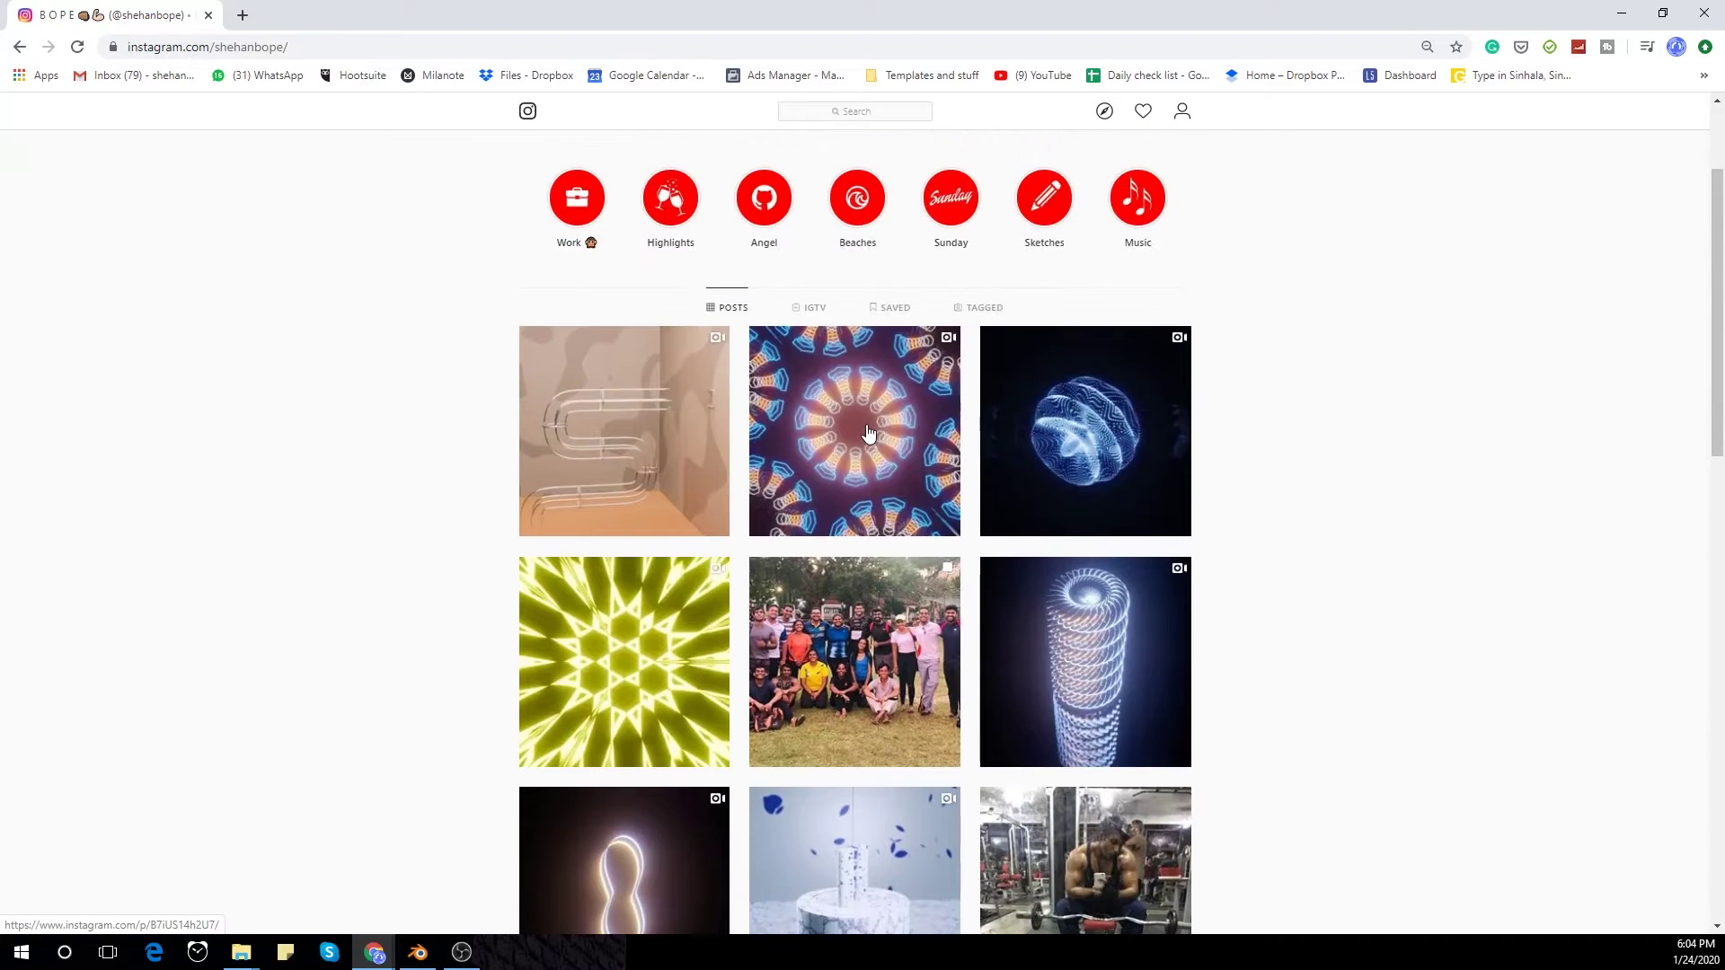
pyautogui.click(868, 434)
pyautogui.click(480, 567)
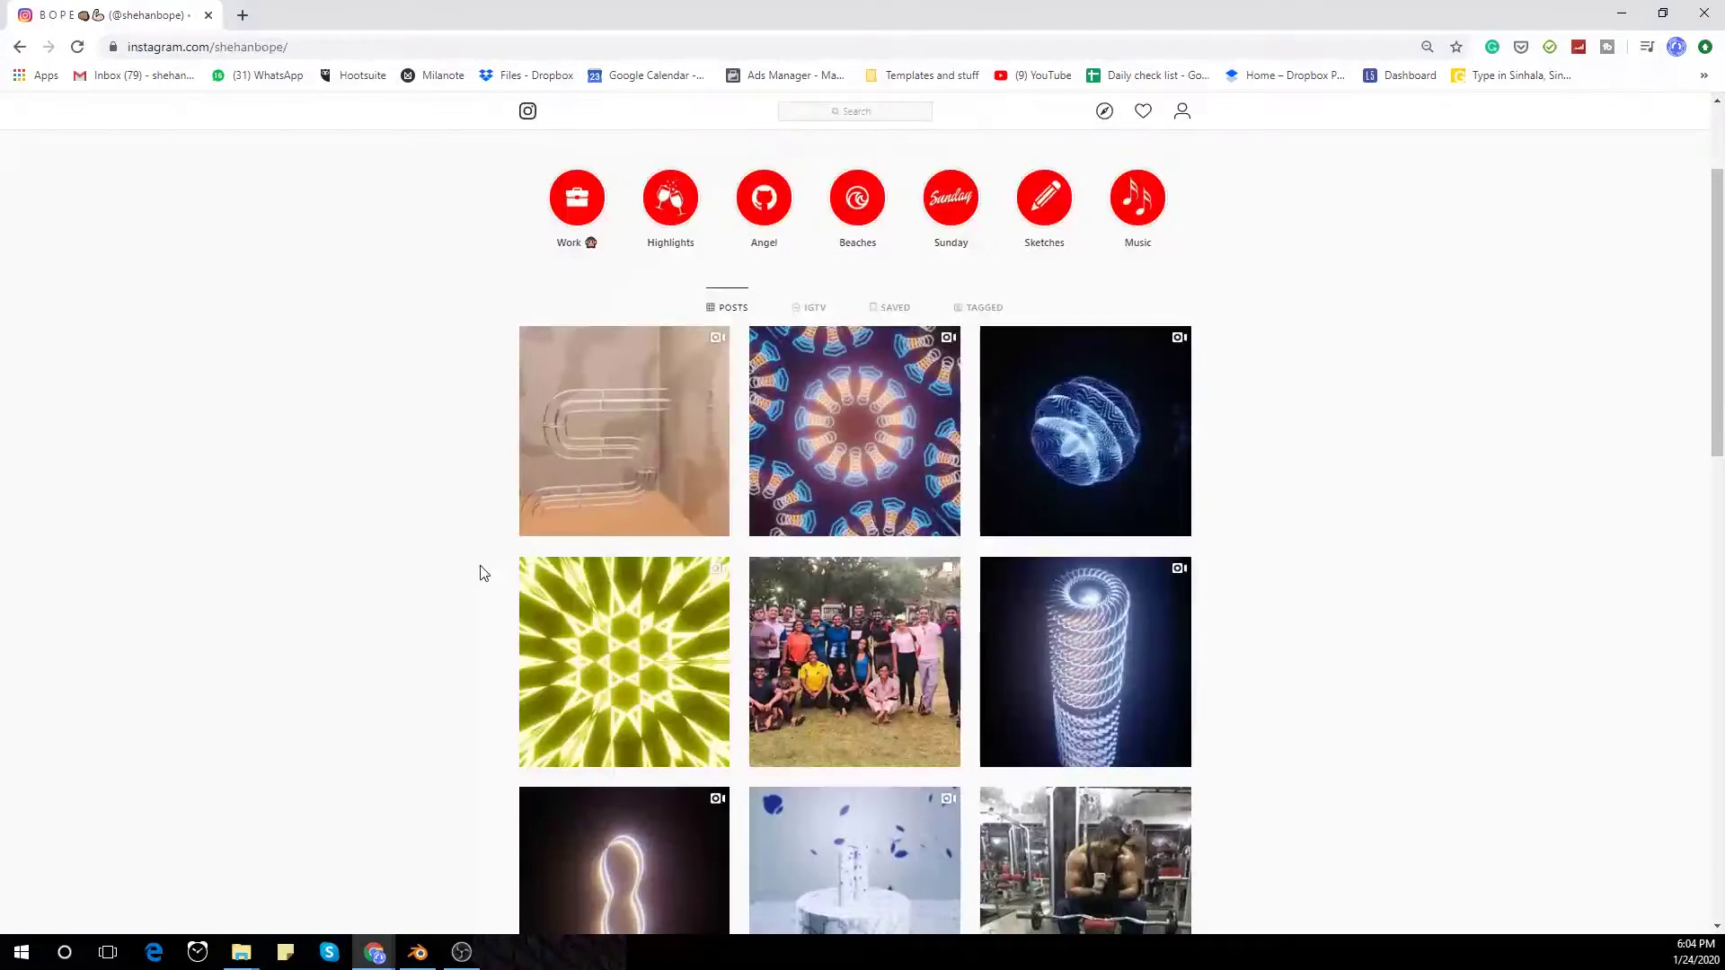
pyautogui.scroll(-1, 683, 494)
pyautogui.click(632, 356)
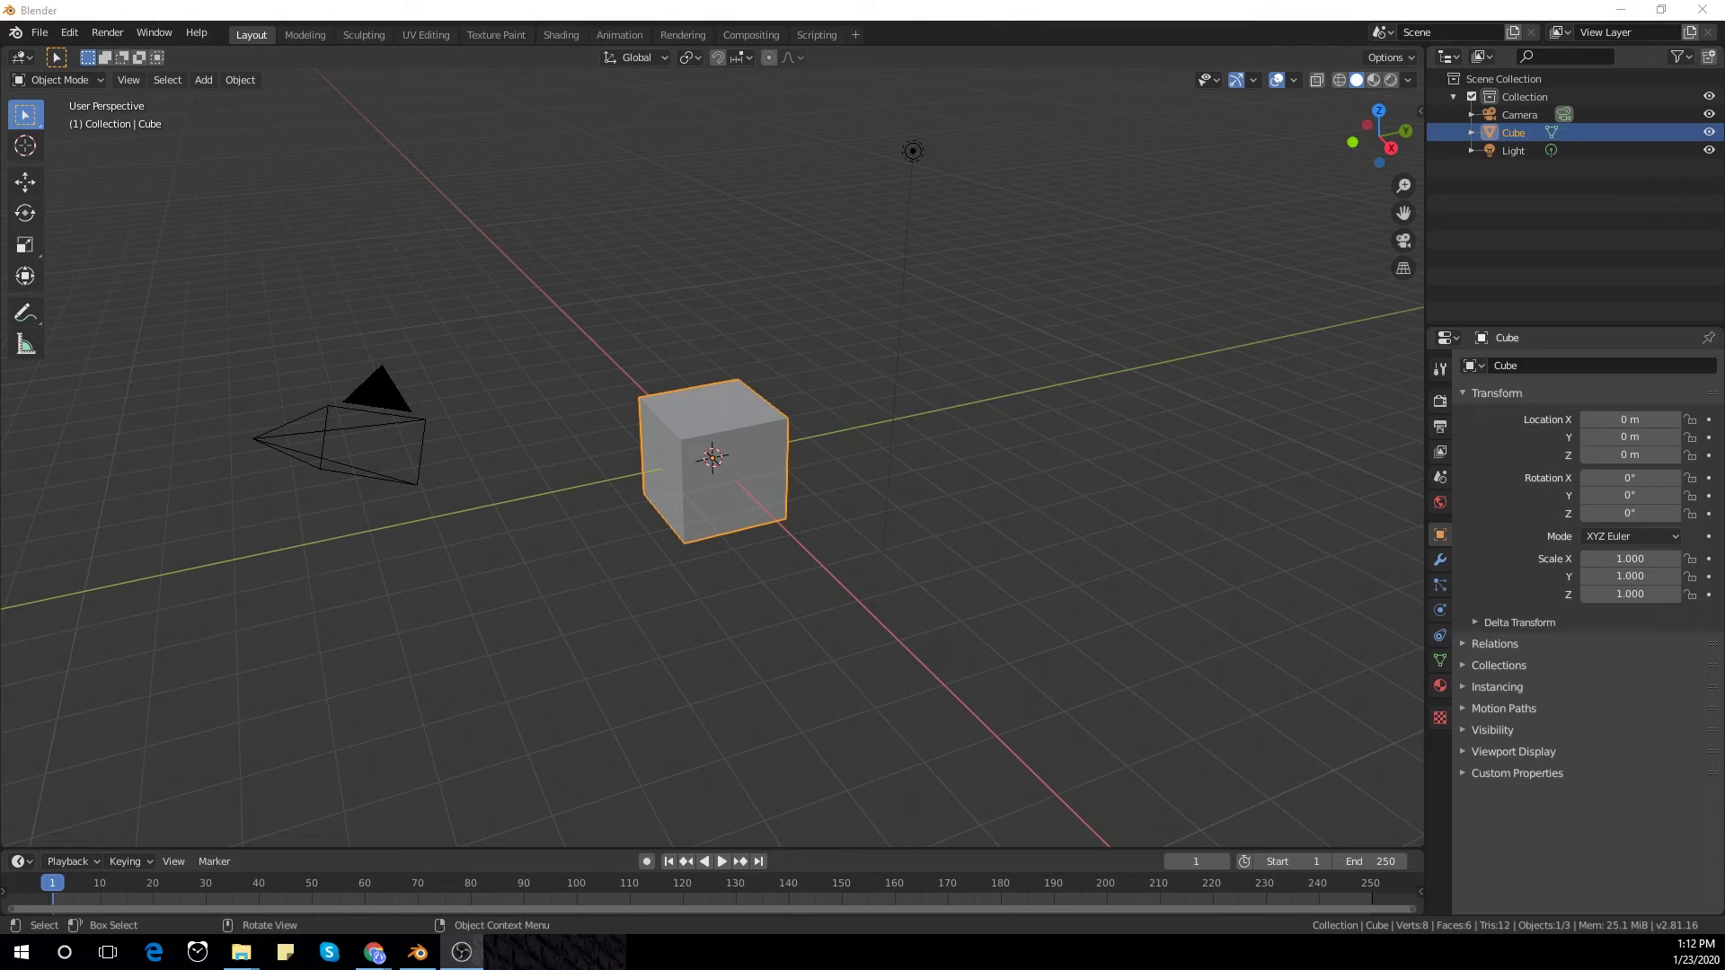
# Step: Delete the default camera, cube and light from the scene
pyautogui.hotkey('alt', 'a')
pyautogui.press('a')
pyautogui.press('x')
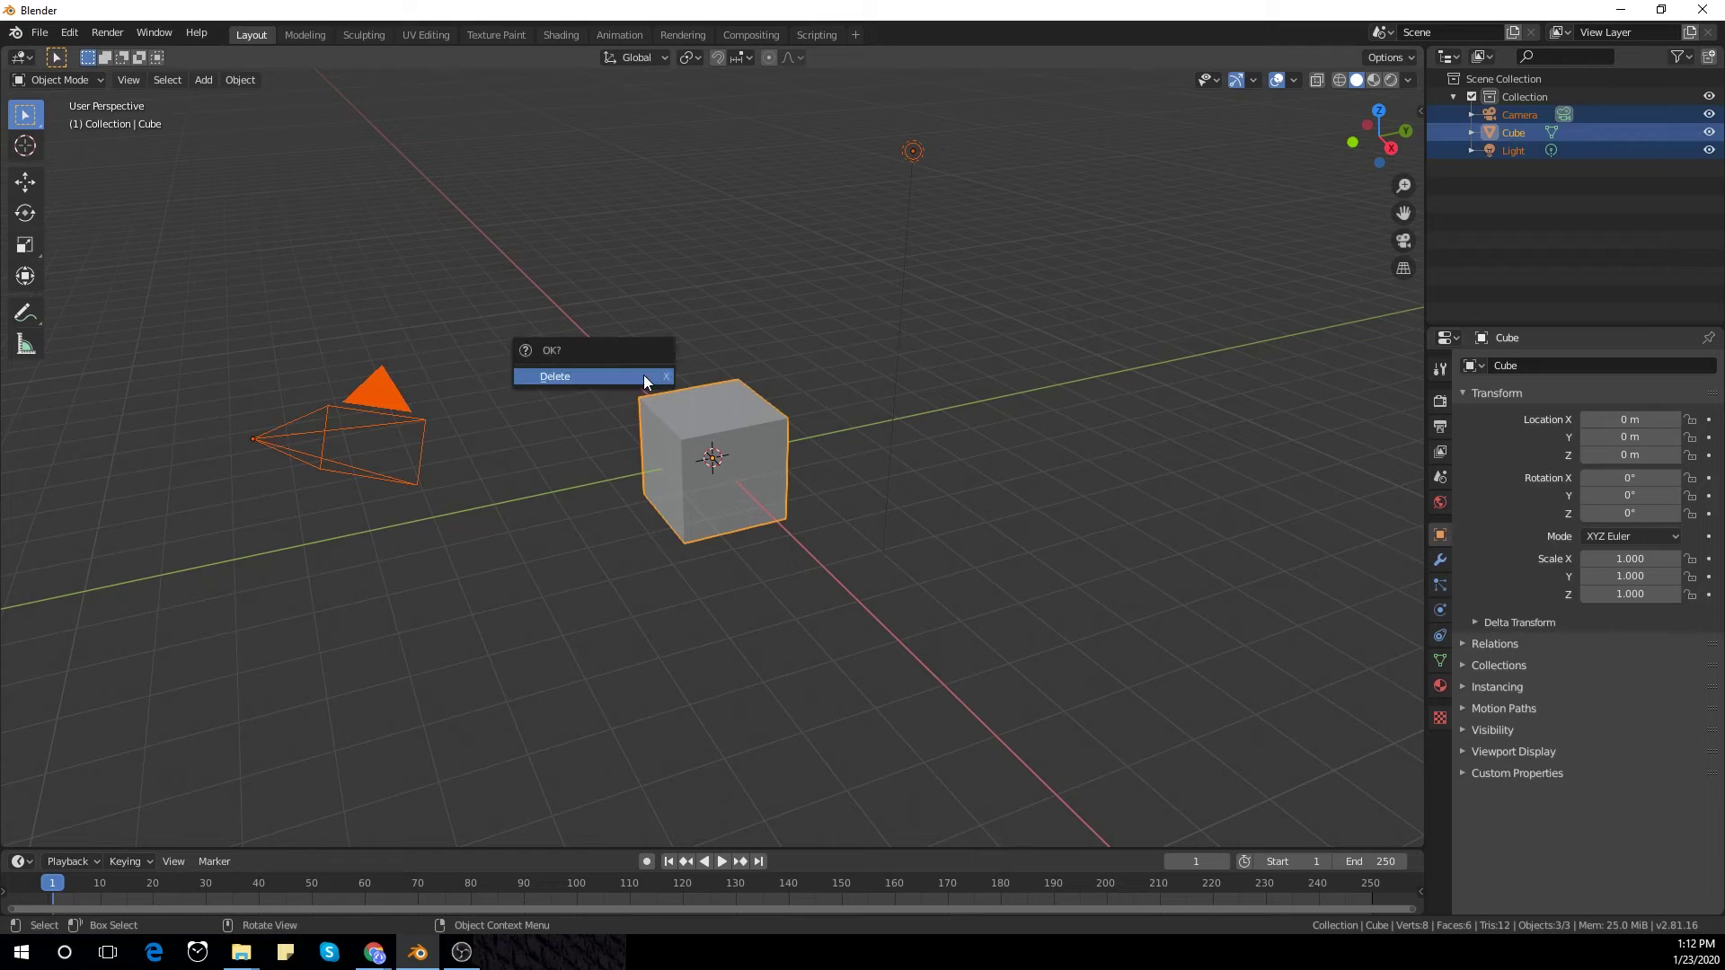
pyautogui.click(643, 374)
# Step: Add a NURBS path and view it from the front
pyautogui.hotkey('shift', 'a')
pyautogui.moveTo(755, 444)
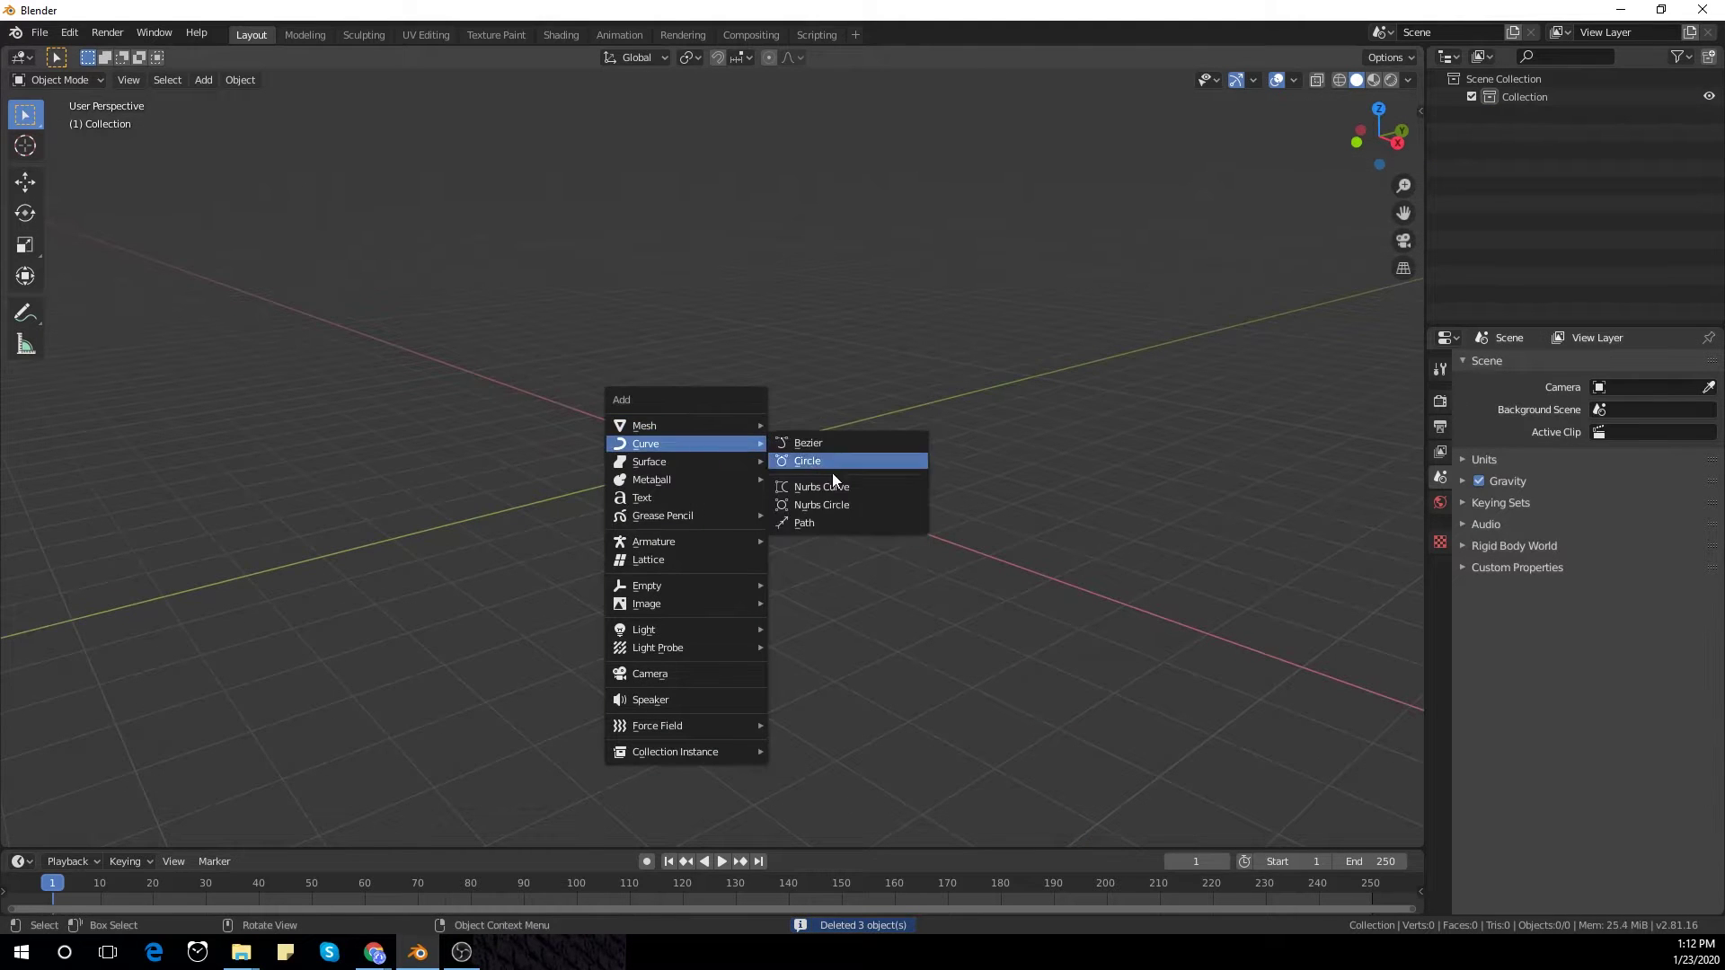
pyautogui.click(825, 519)
pyautogui.press('KP_1')
pyautogui.scroll(2, 825, 518)
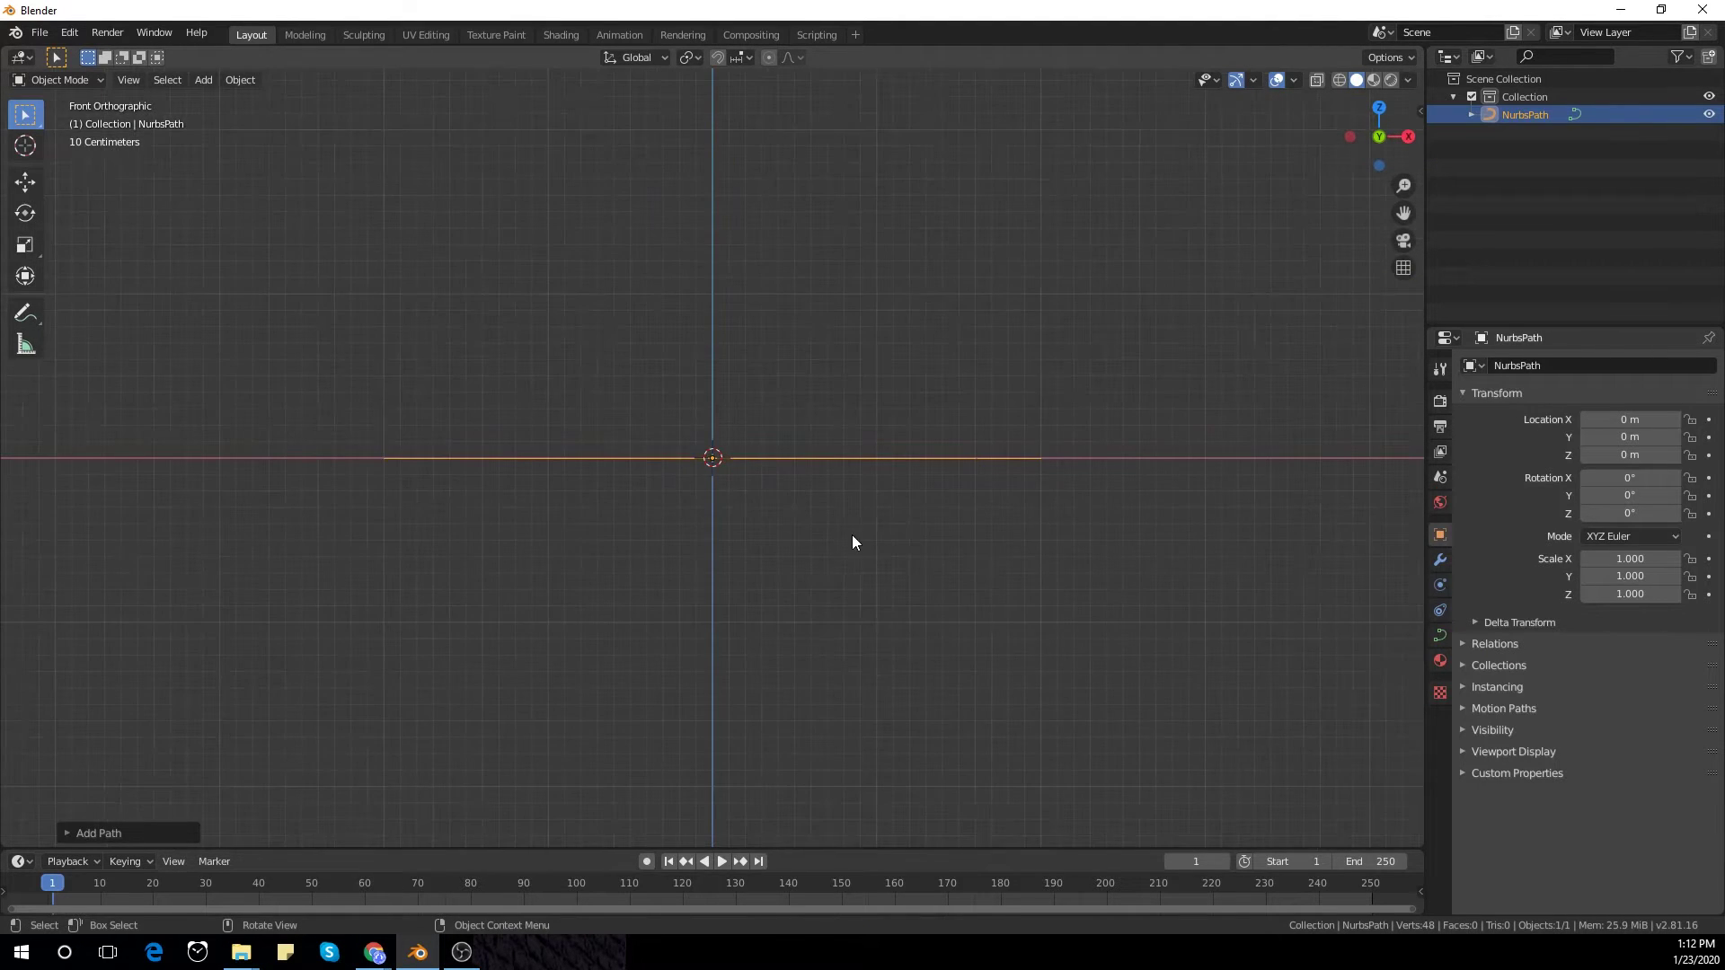
pyautogui.keyDown('shift'); pyautogui.moveTo(852, 536); pyautogui.dragTo(787, 557, button='middle'); pyautogui.keyUp('shift')
pyautogui.moveTo(416, 433); pyautogui.dragTo(633, 516)
# Step: In Edit Mode, extrude the path's right endpoint 1 m up, then 1 m left
pyautogui.press('Tab')
pyautogui.moveTo(937, 434); pyautogui.dragTo(1026, 543)
pyautogui.press('e')
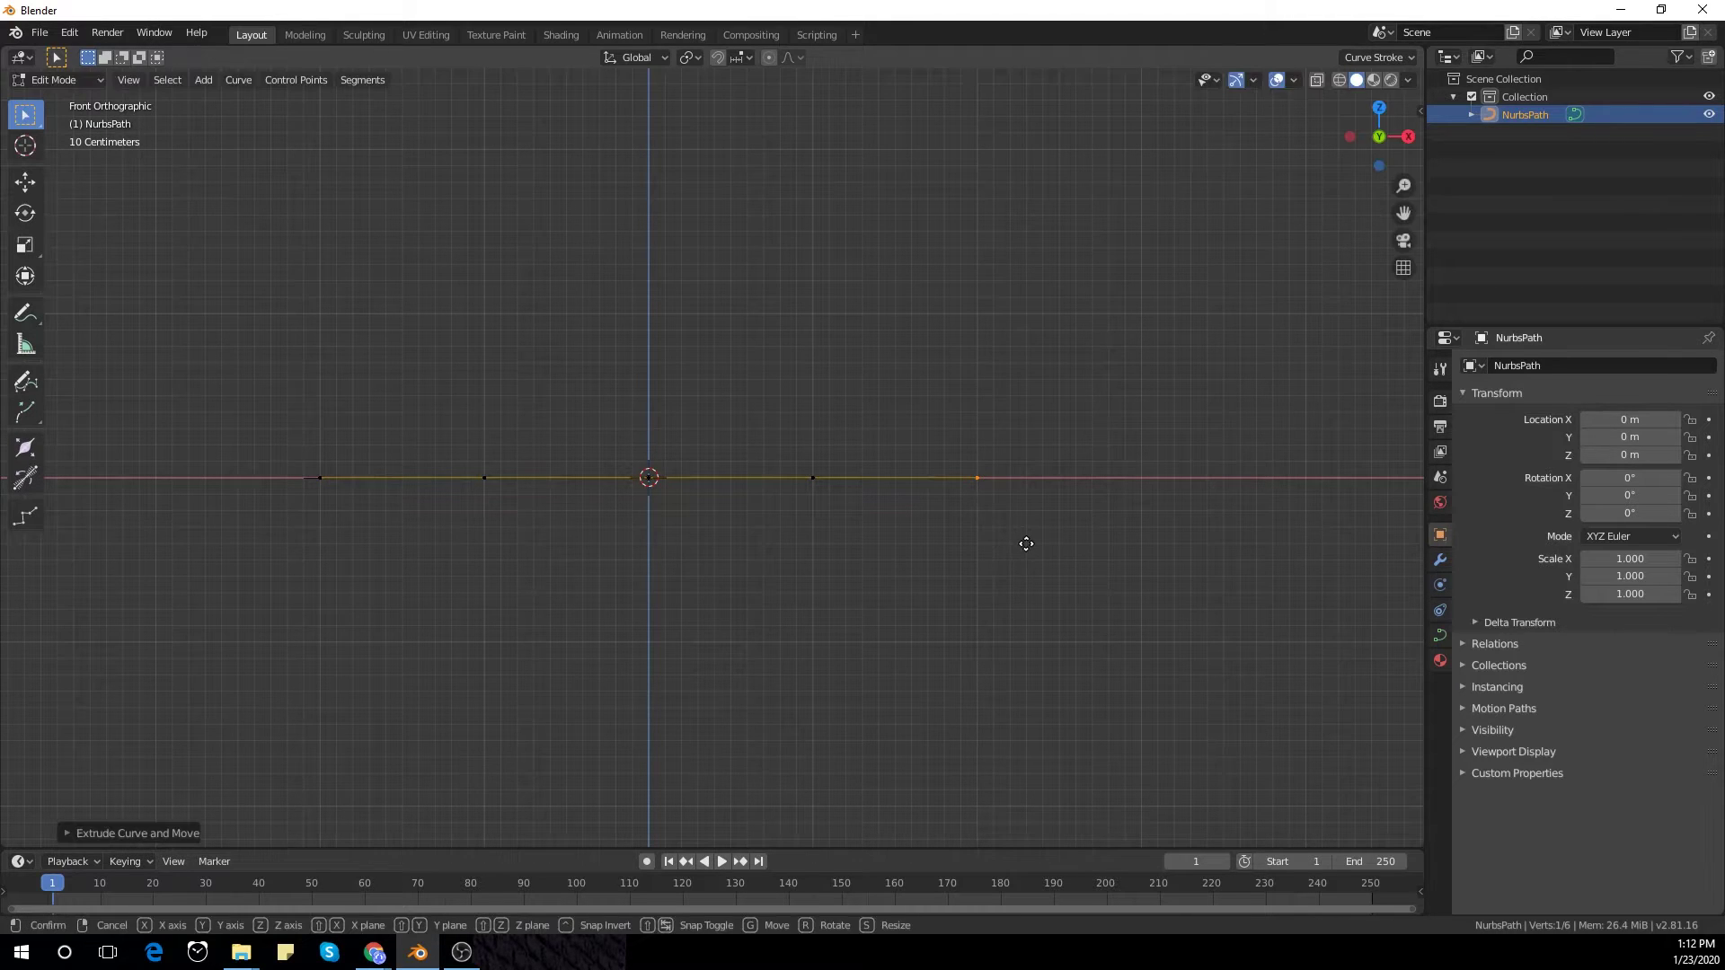
pyautogui.press('z')
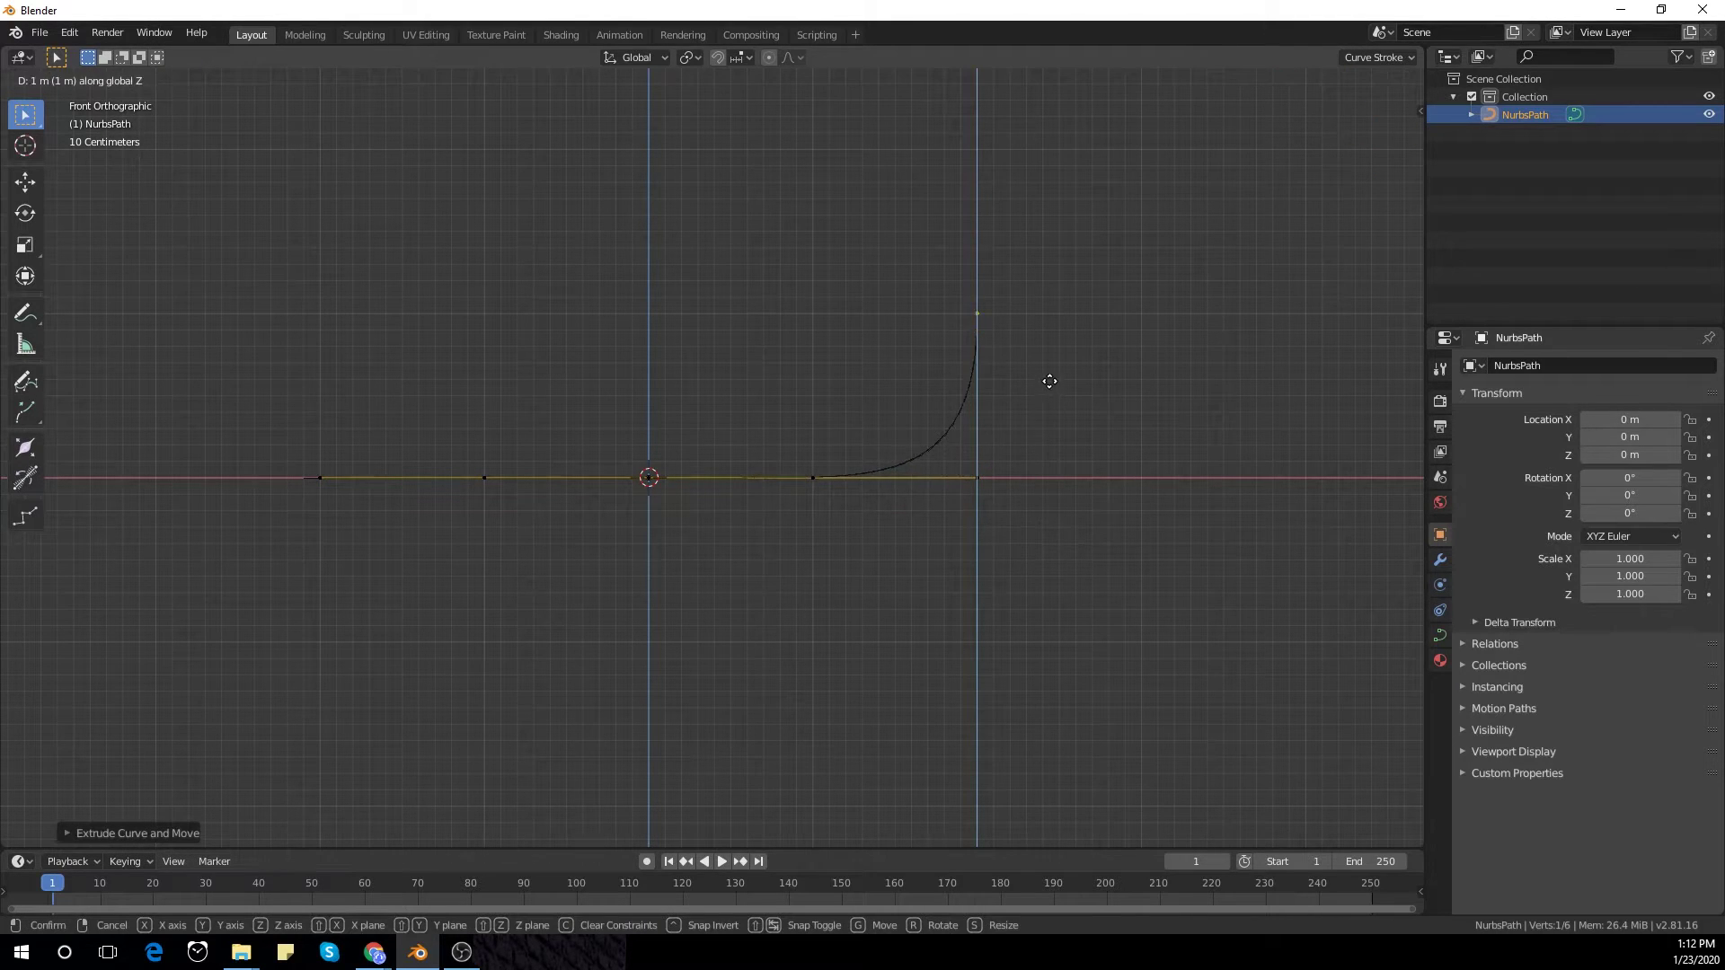
pyautogui.press('Return')
pyautogui.press('e')
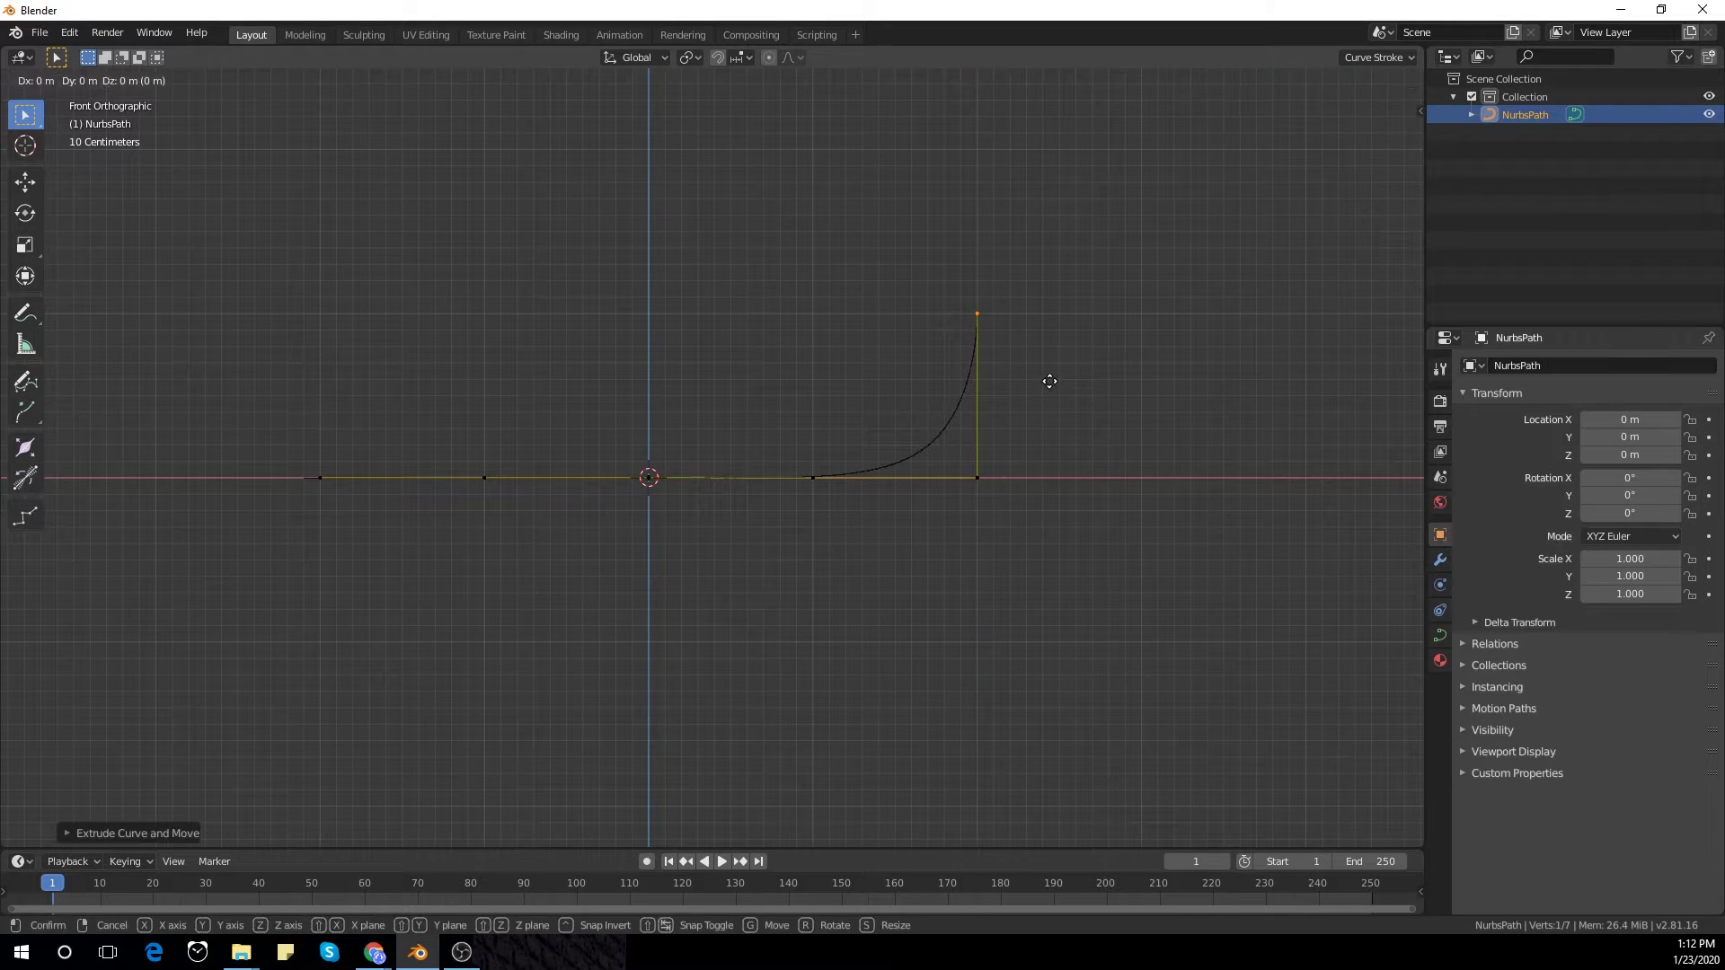
pyautogui.press('x')
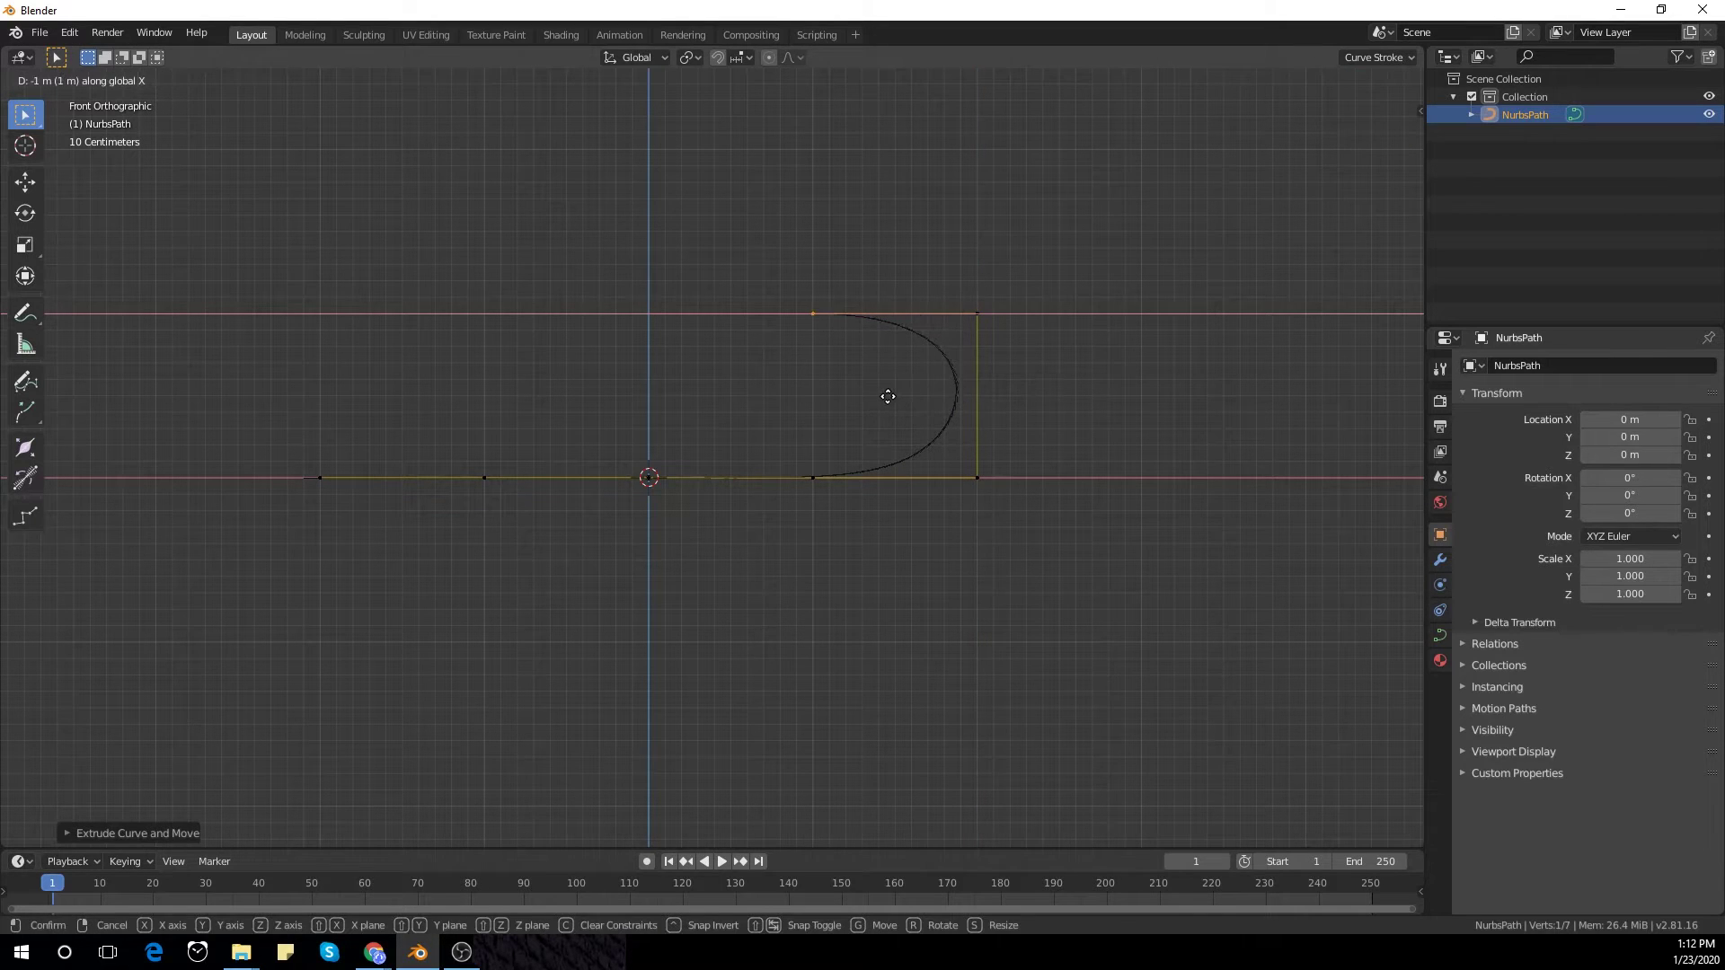
pyautogui.press('Return')
# Step: Extrude a second point leftward and raise the three top points higher
pyautogui.press('e')
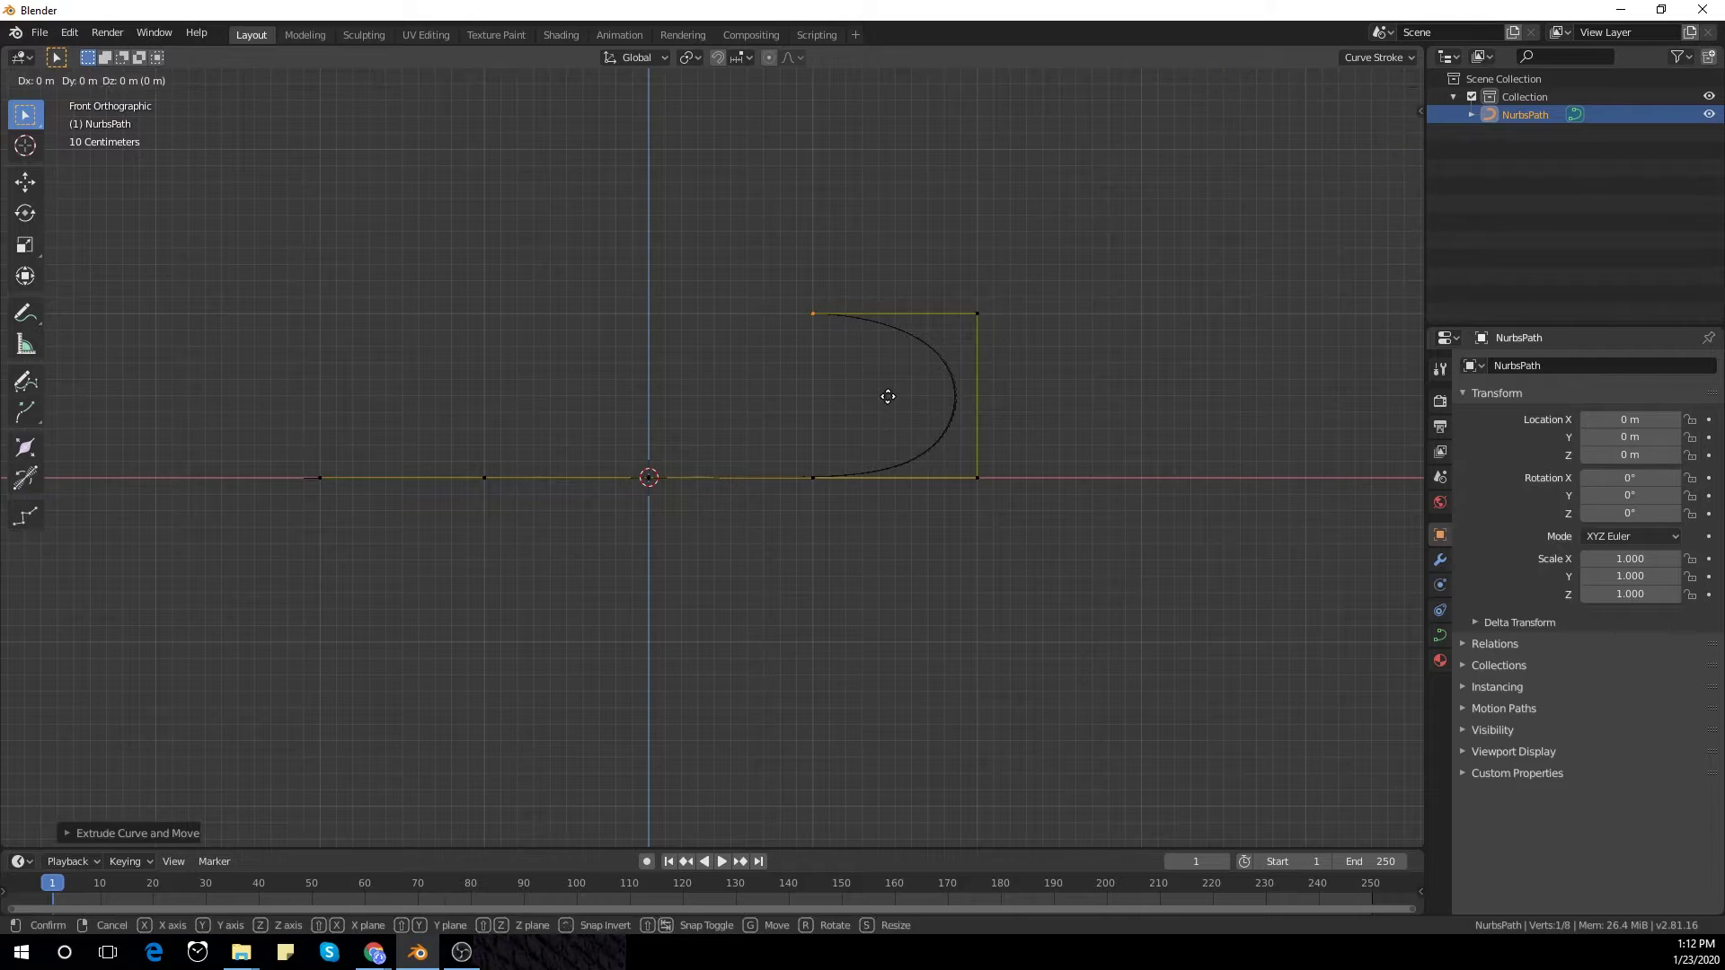
pyautogui.press('x')
pyautogui.keyDown('ctrl'); pyautogui.click(726, 402); pyautogui.keyUp('ctrl')
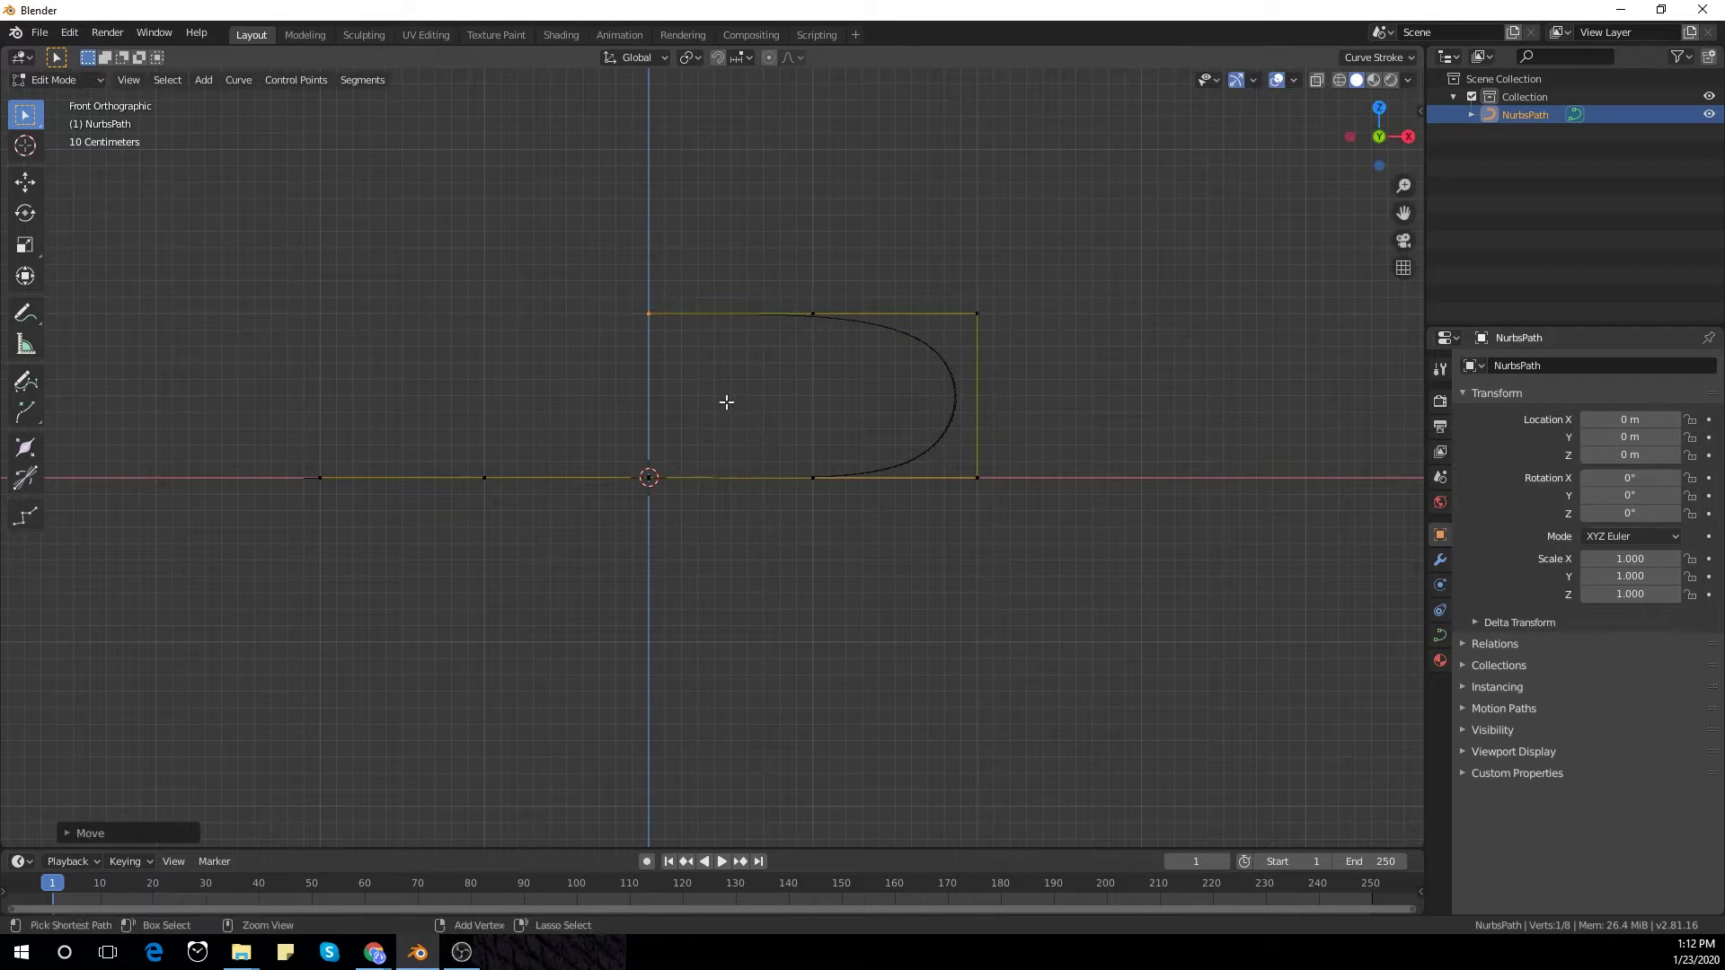
pyautogui.click(652, 314)
pyautogui.moveTo(605, 219); pyautogui.dragTo(1074, 374)
pyautogui.press('g')
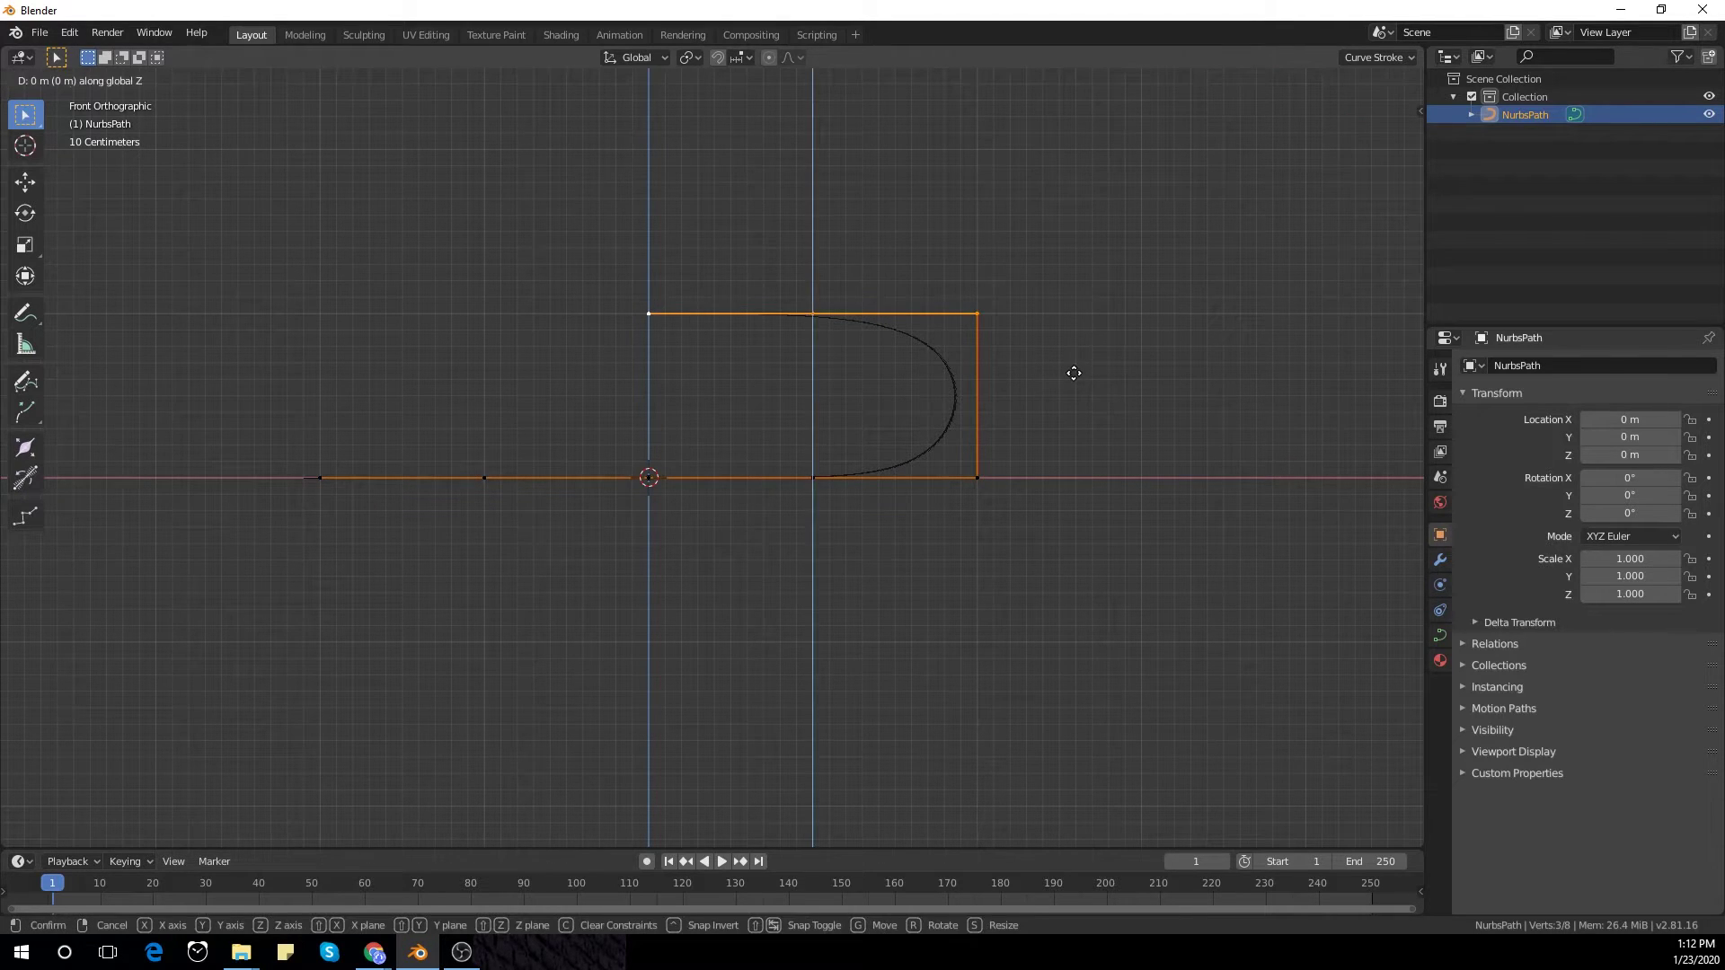
pyautogui.click(1057, 217)
# Step: Extrude a new point leftward from the top-left endpoint
pyautogui.scroll(-1, 1059, 213)
pyautogui.keyDown('shift'); pyautogui.moveTo(1071, 194); pyautogui.dragTo(1105, 405, button='middle'); pyautogui.keyUp('shift')
pyautogui.moveTo(625, 374); pyautogui.dragTo(723, 449)
pyautogui.press('e')
pyautogui.press('x')
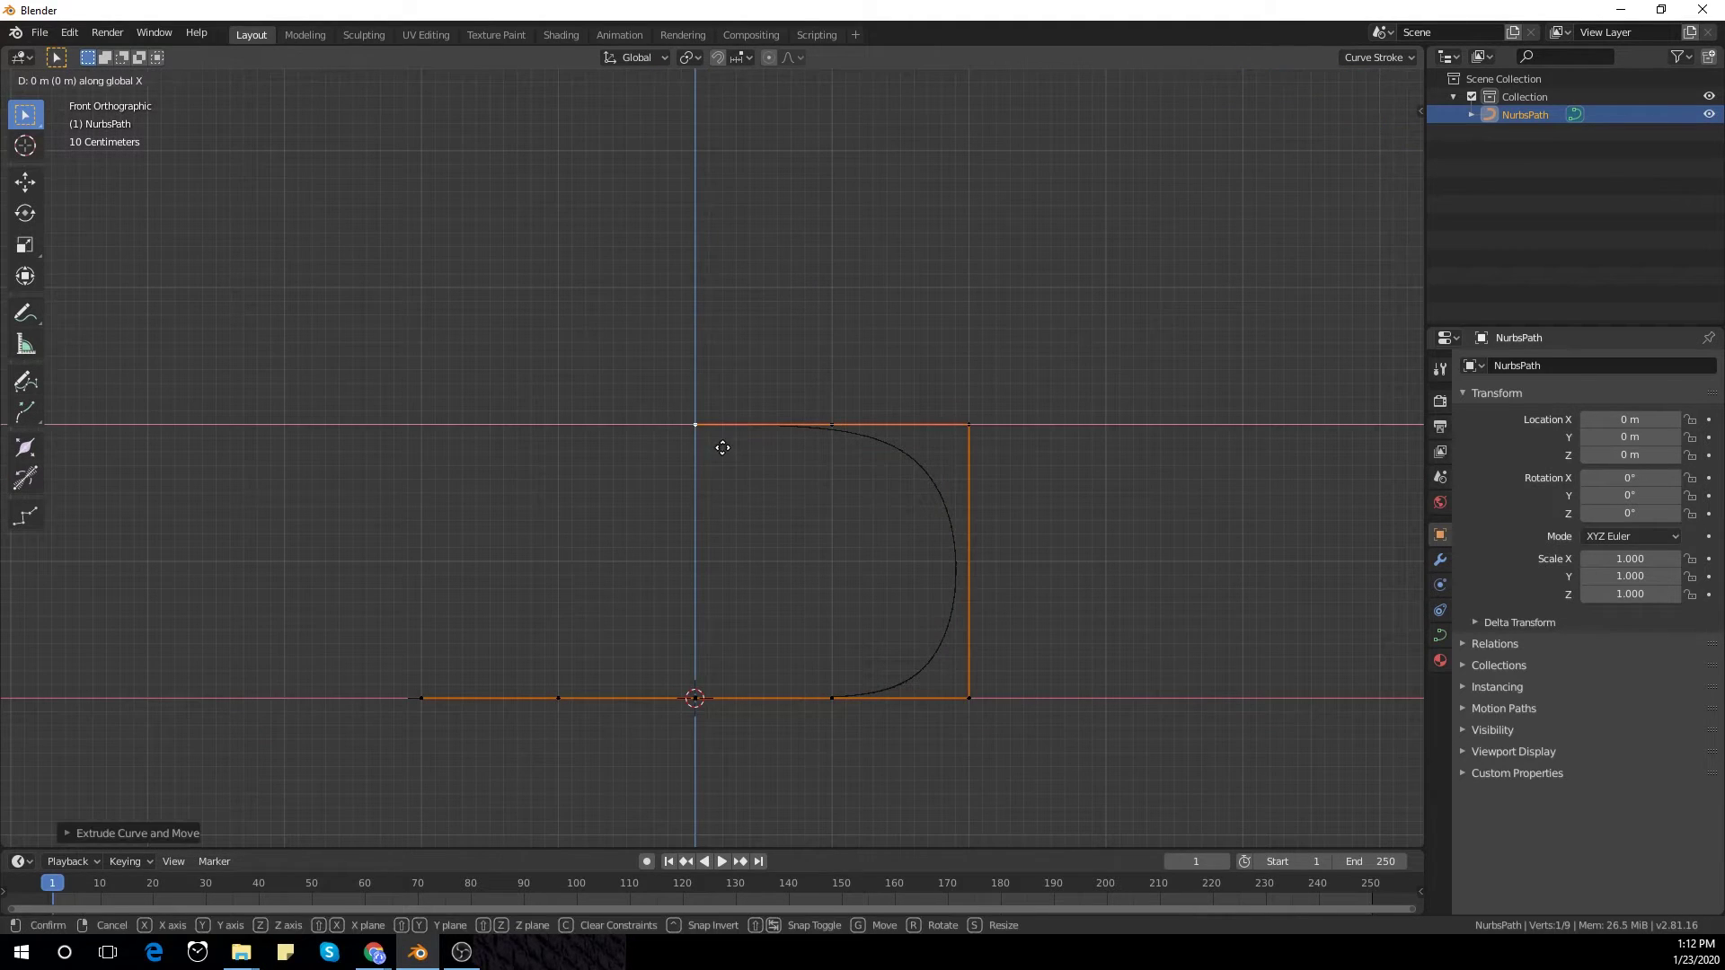
pyautogui.click(590, 464)
# Step: Extrude another point and place it further left
pyautogui.press('e')
pyautogui.click(590, 465)
pyautogui.press('g')
pyautogui.press('z')
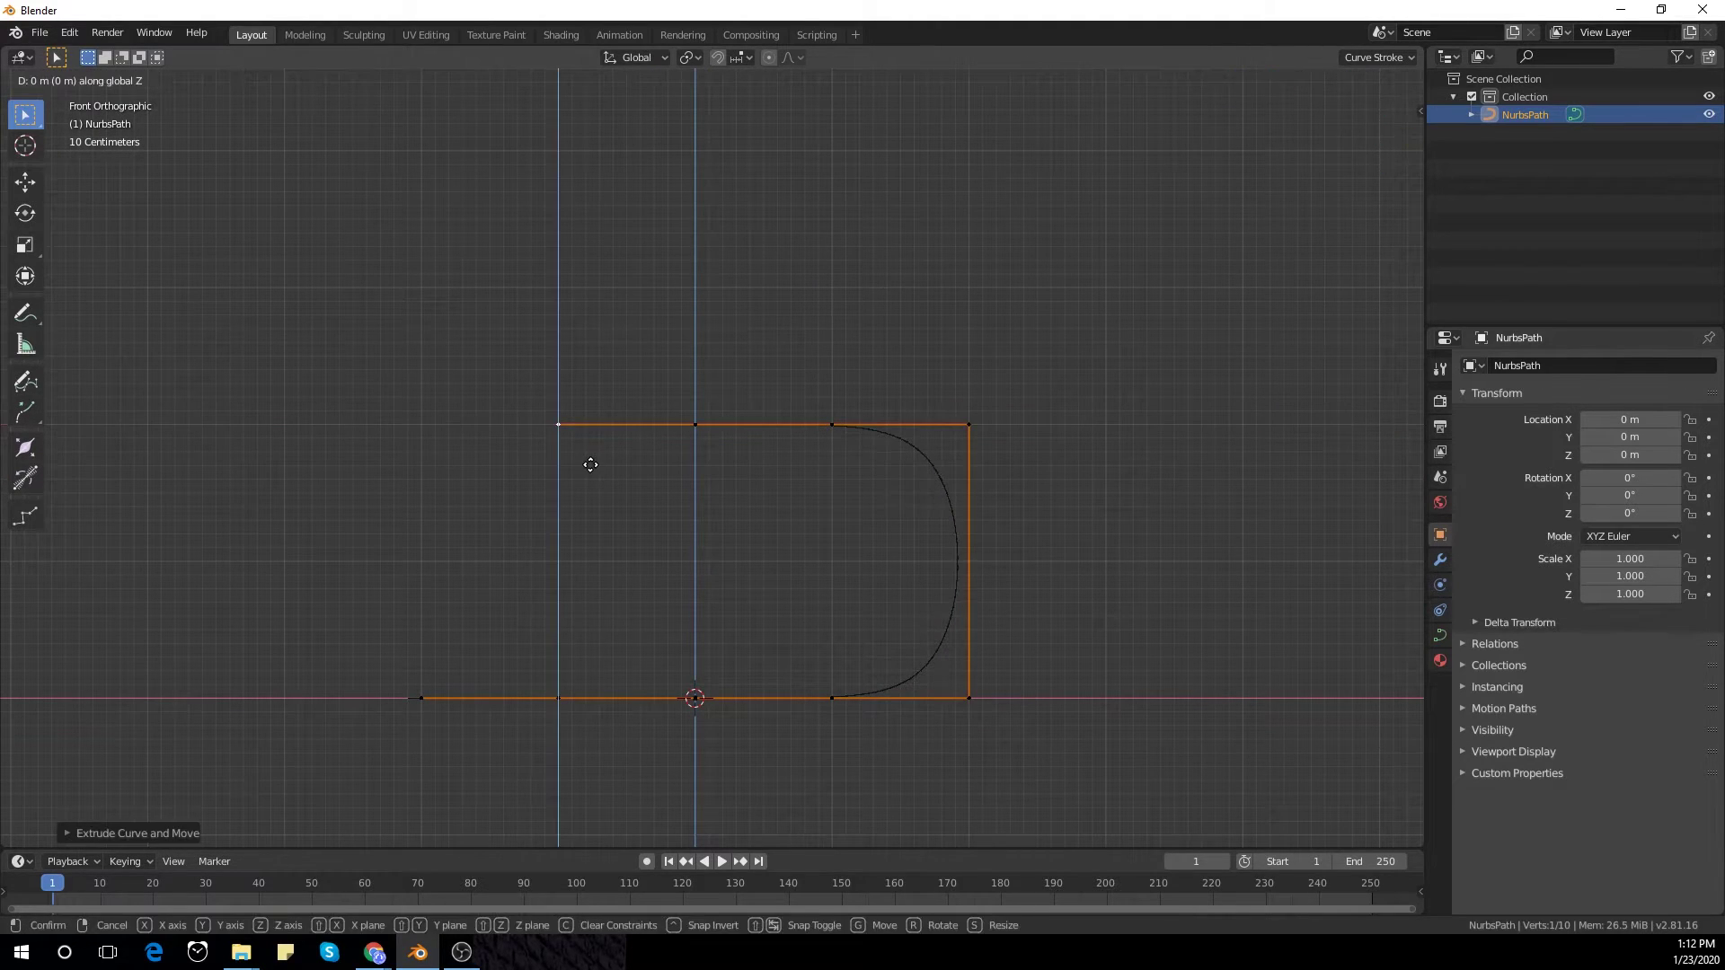
pyautogui.rightClick(591, 465)
pyautogui.press('g')
pyautogui.click(457, 476)
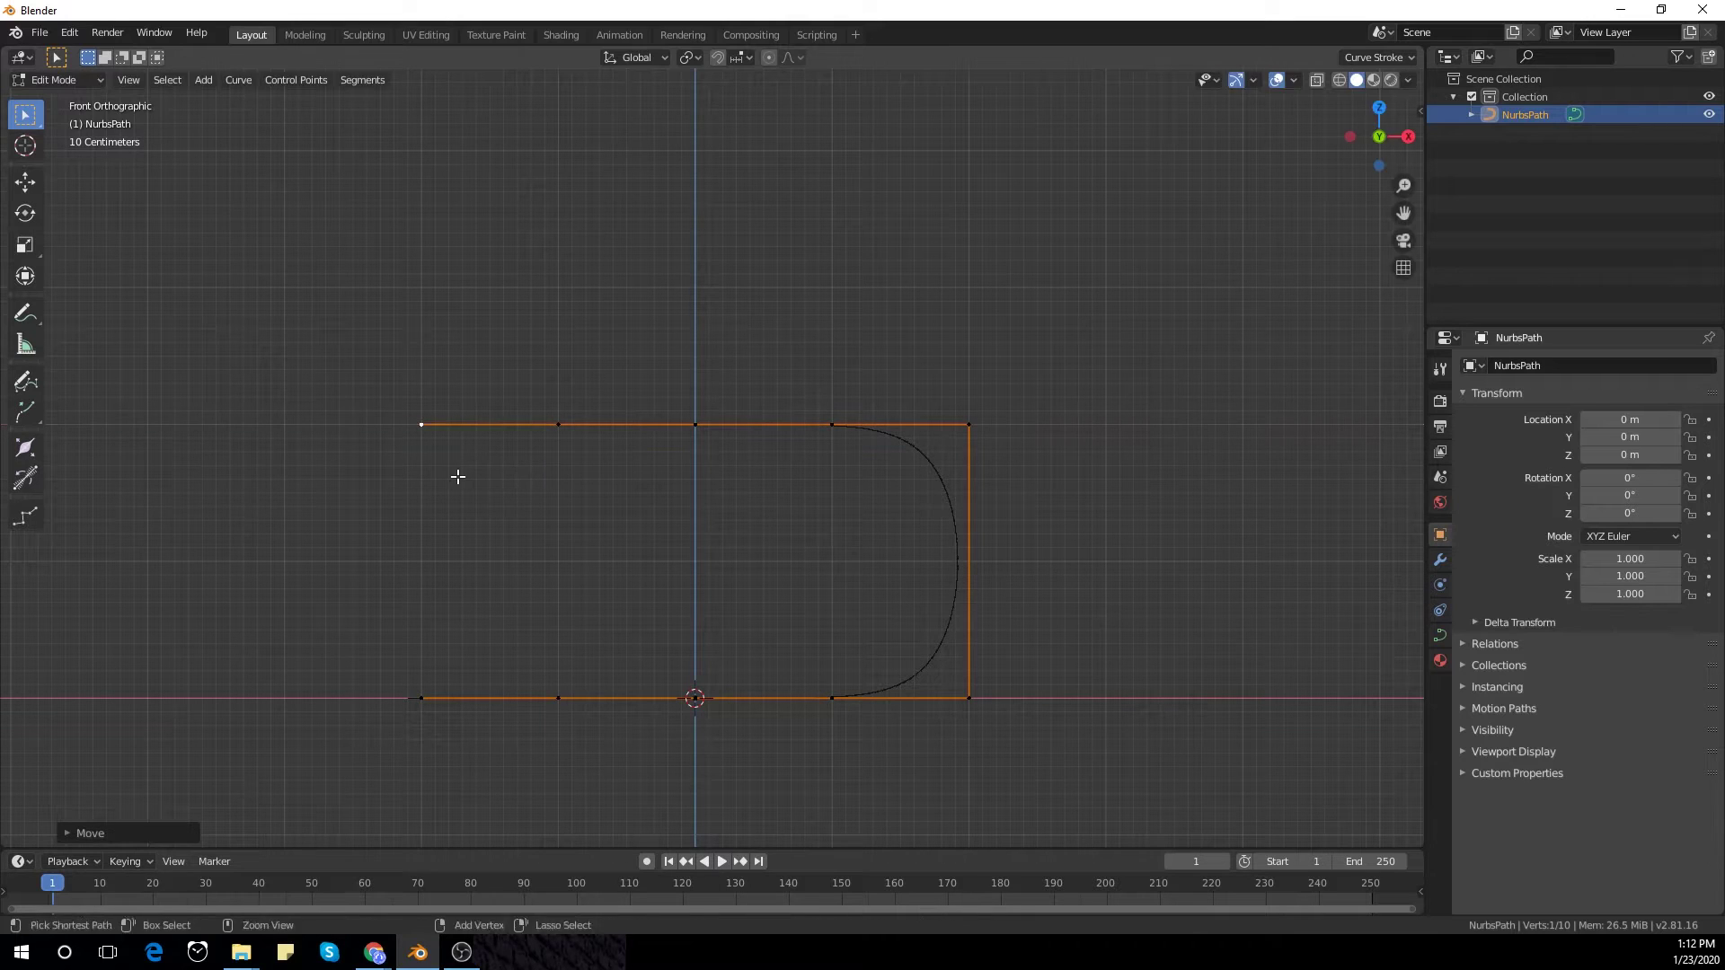
# Step: Raise the endpoint 1.8 m and shift it to the right
pyautogui.press('g')
pyautogui.press('z')
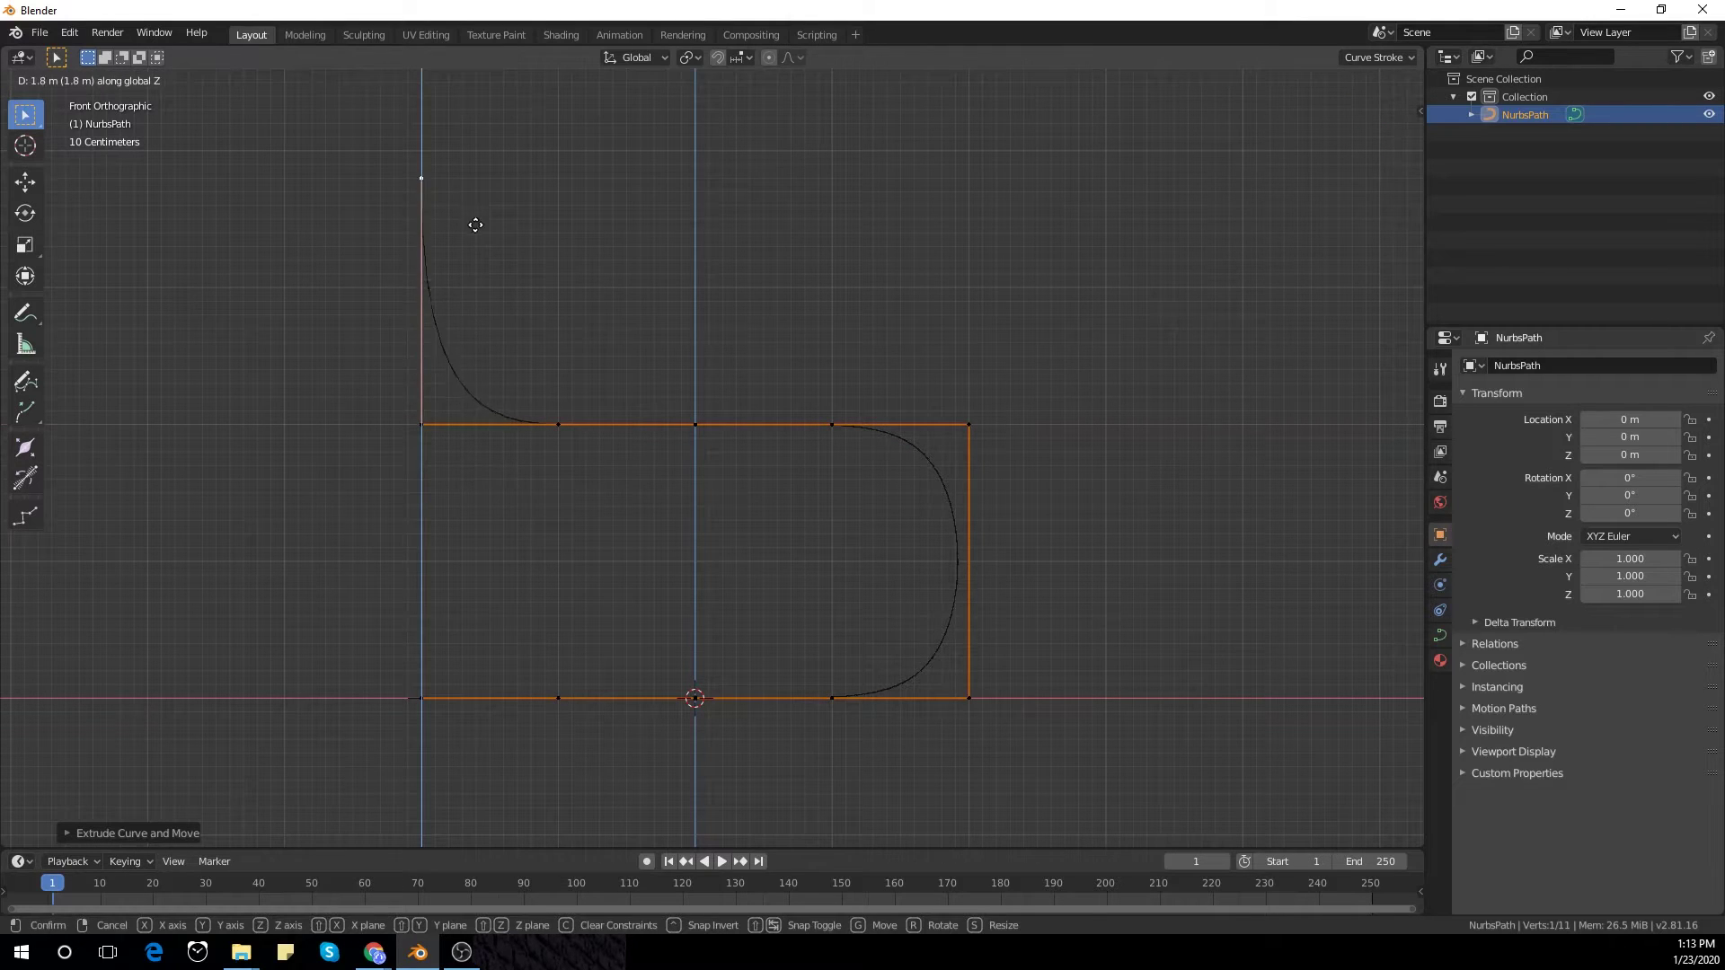
pyautogui.click(477, 210)
pyautogui.press('g')
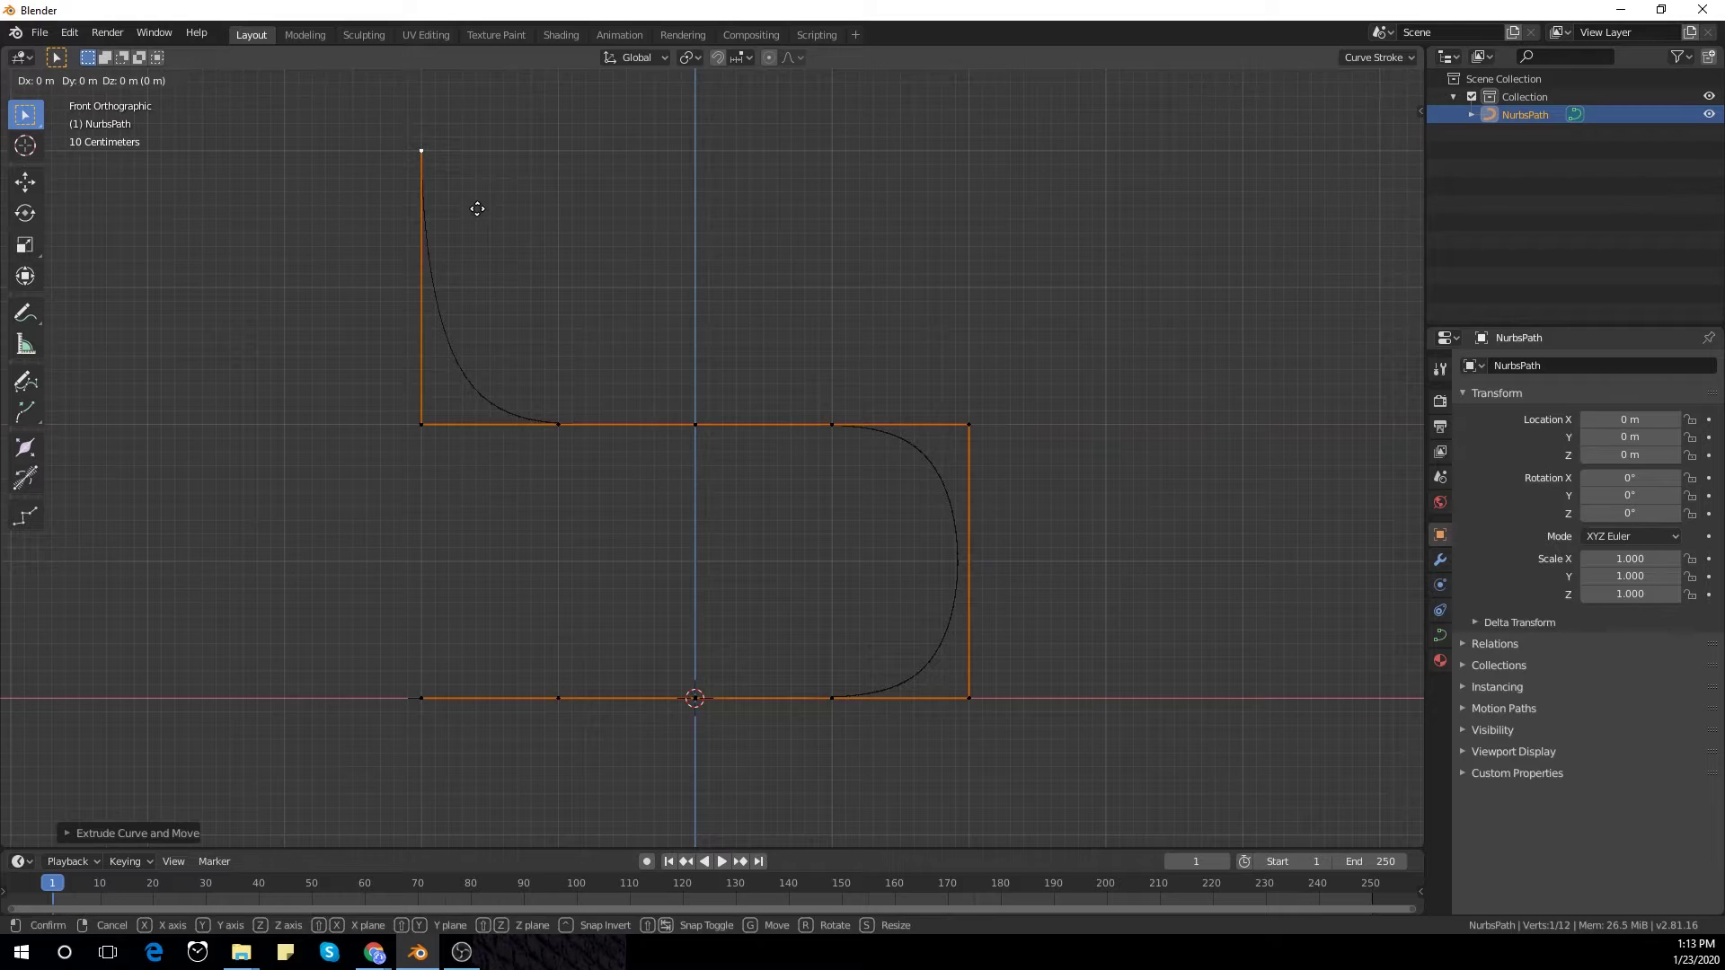
pyautogui.press('x')
pyautogui.click(611, 215)
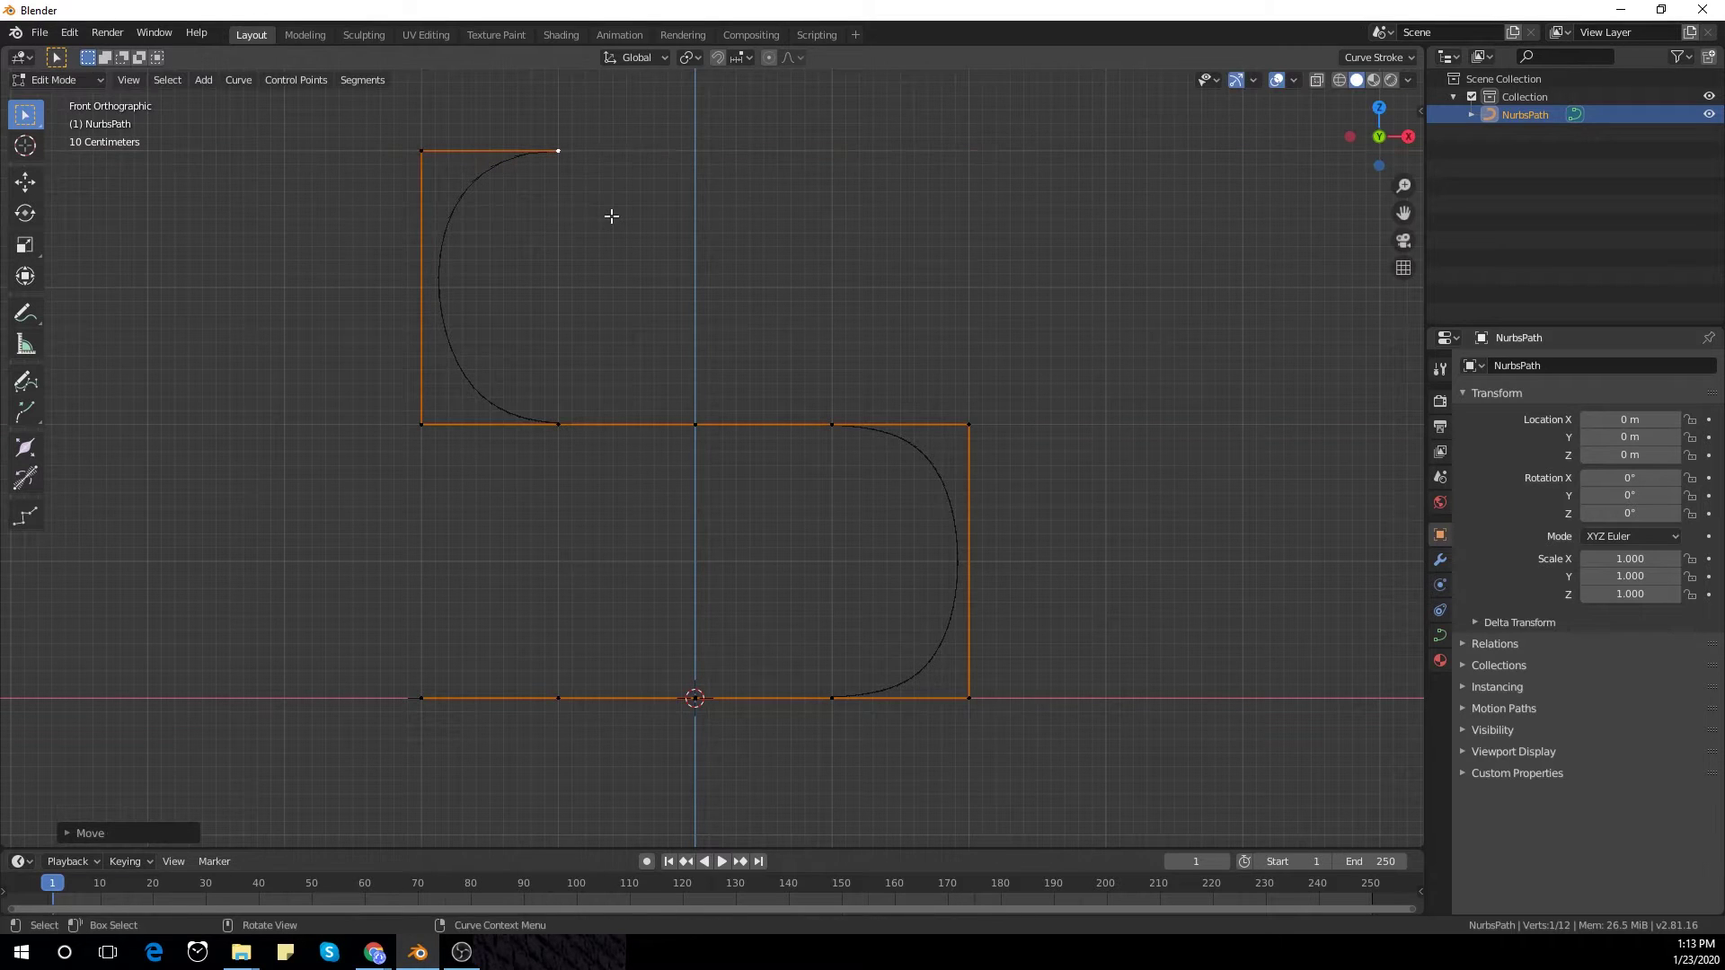
# Step: Extrude three points rightward along the top of the path
pyautogui.press('e')
pyautogui.press('x')
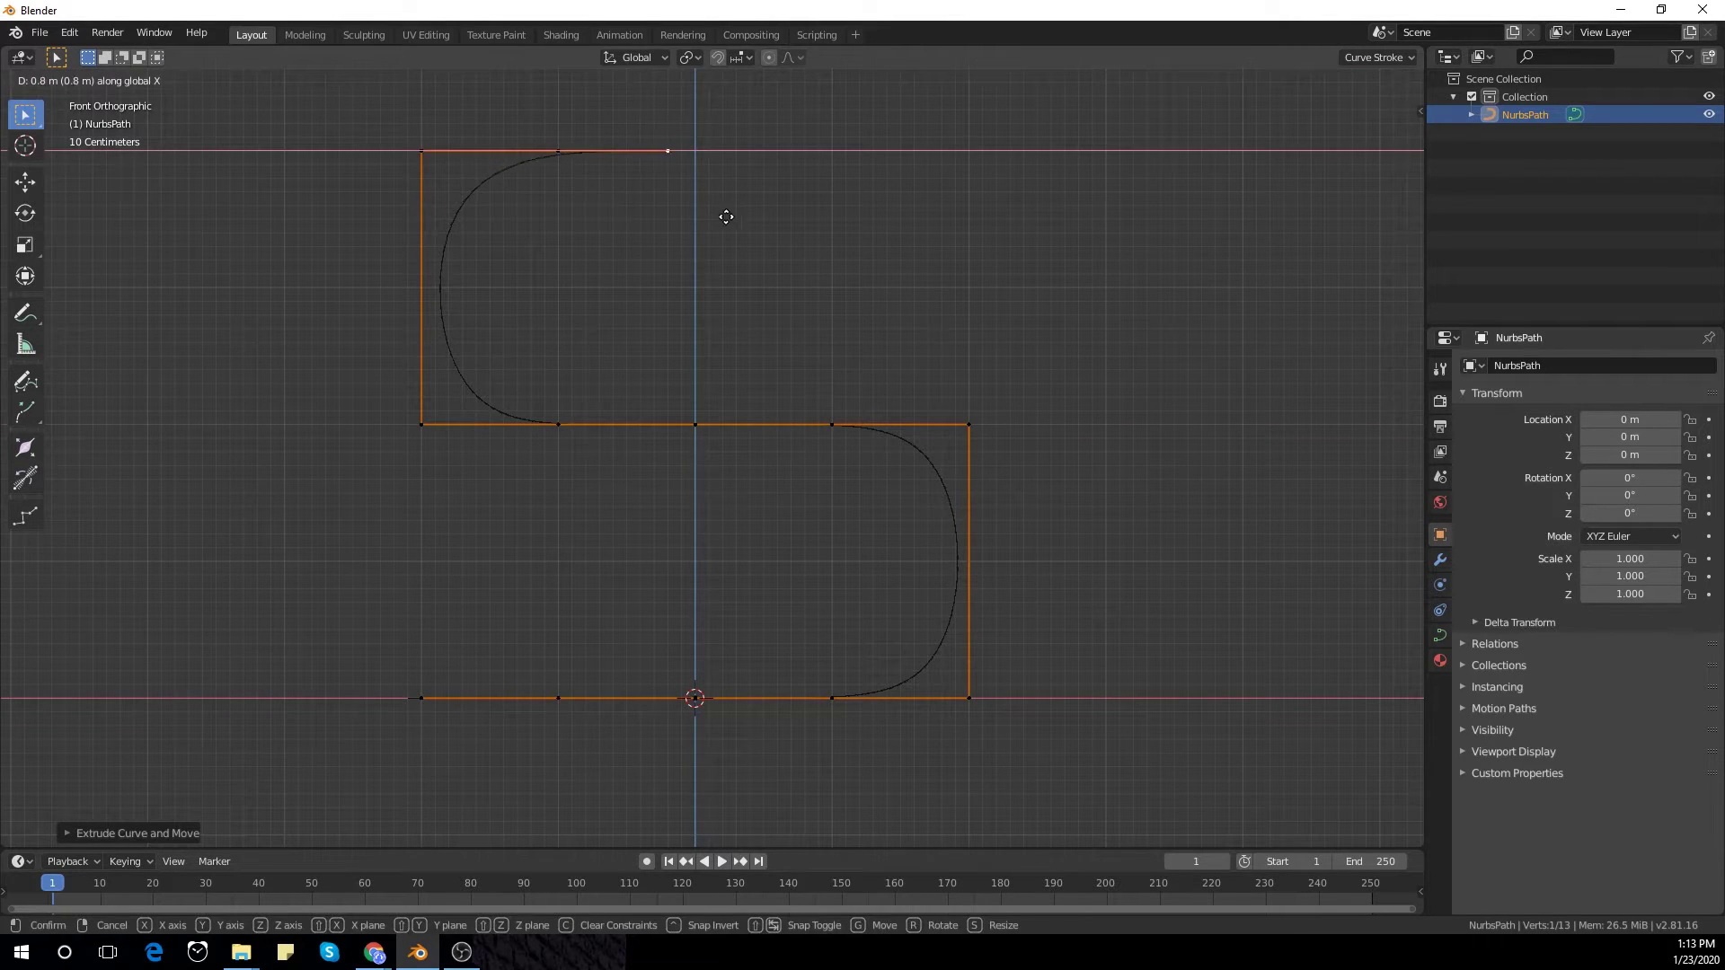
pyautogui.click(746, 219)
pyautogui.press('e')
pyautogui.press('x')
pyautogui.click(880, 221)
pyautogui.press('e')
pyautogui.press('x')
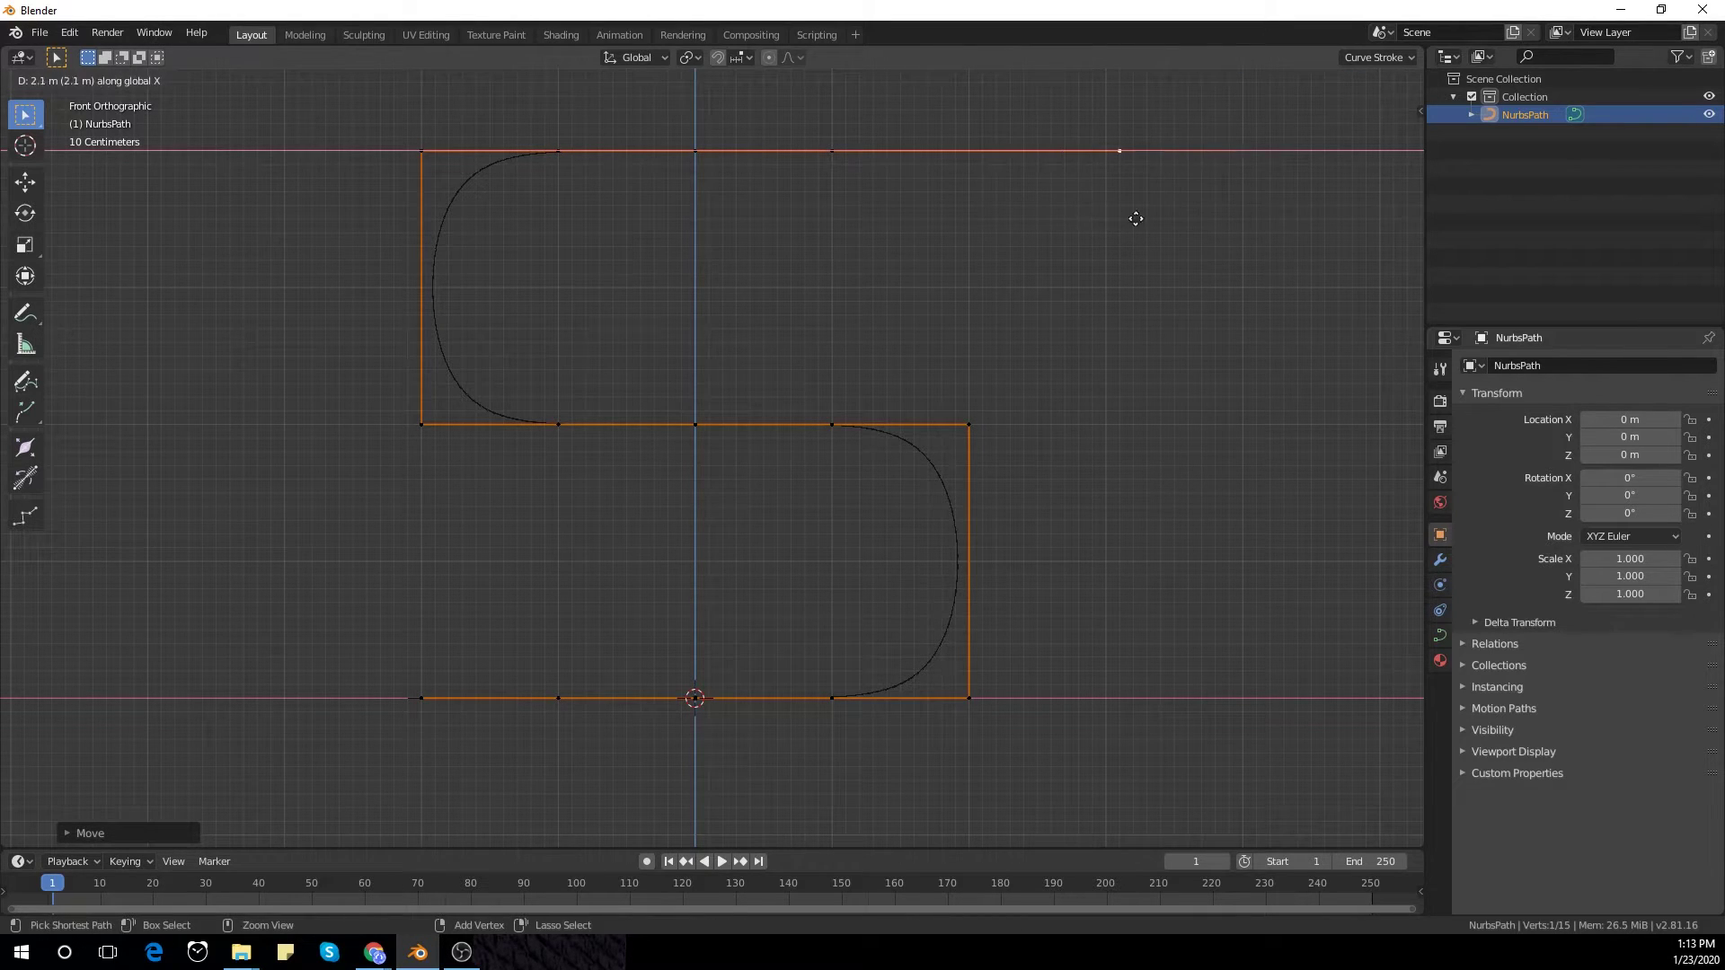
pyautogui.click(1024, 219)
# Step: Move the top endpoint further right and frame the whole path
pyautogui.press('g')
pyautogui.press('x')
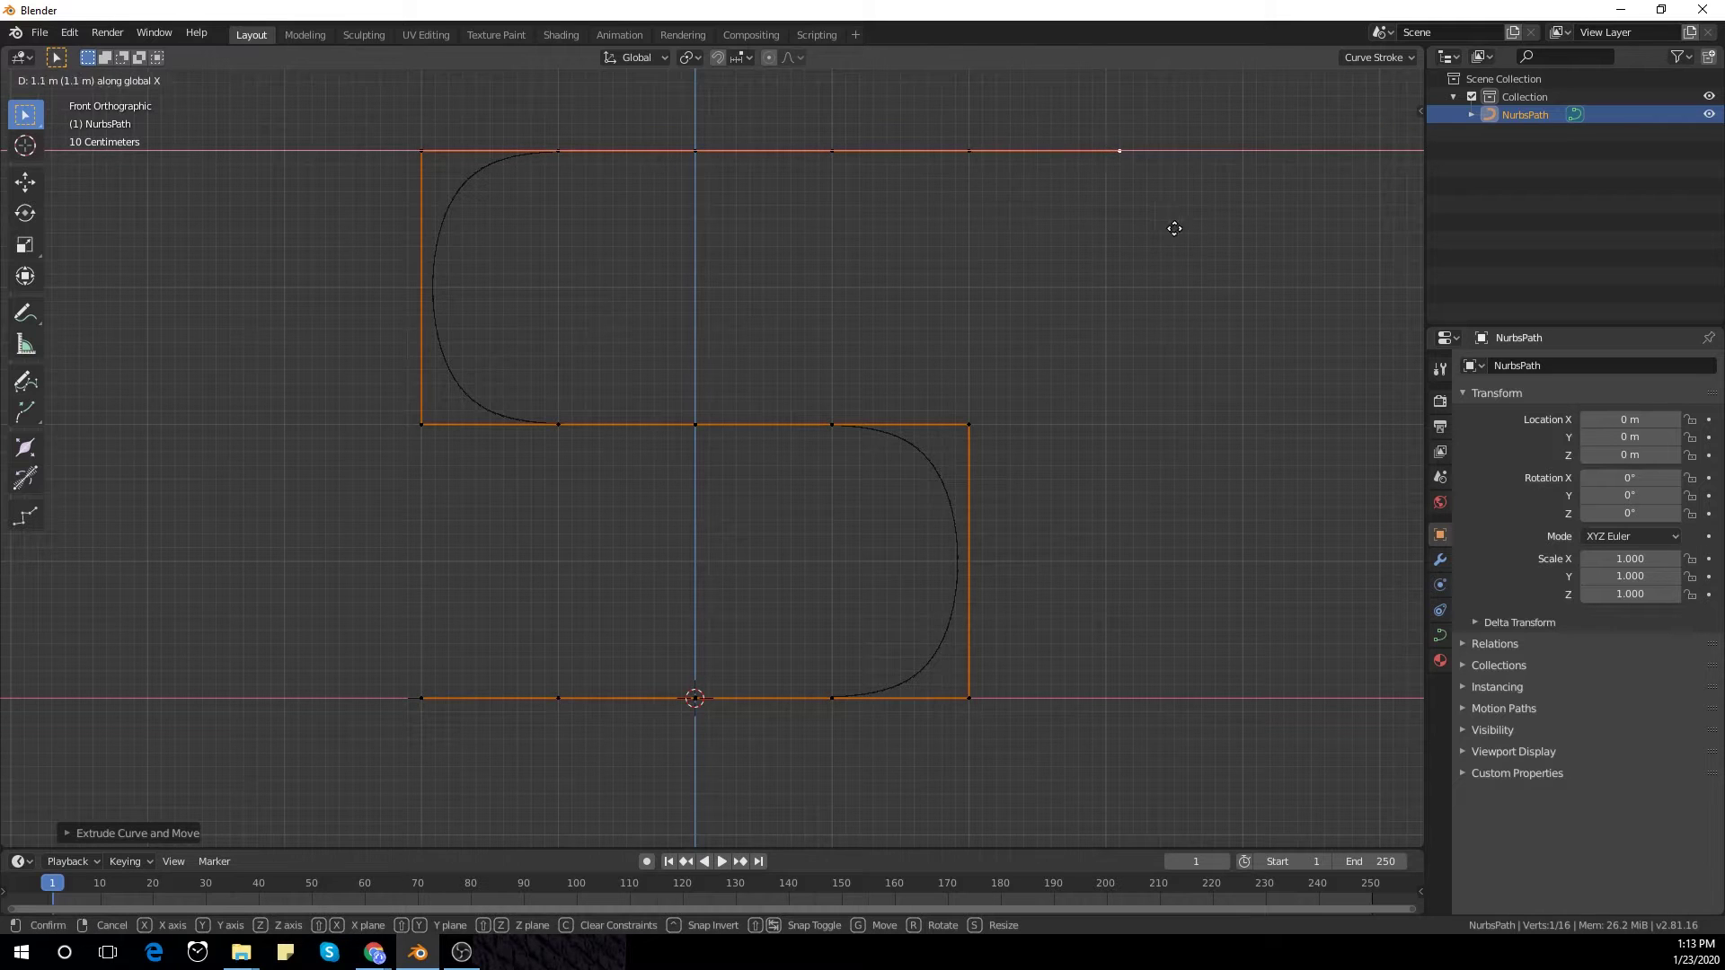
pyautogui.click(1412, 253)
pyautogui.scroll(-3, 485, 616)
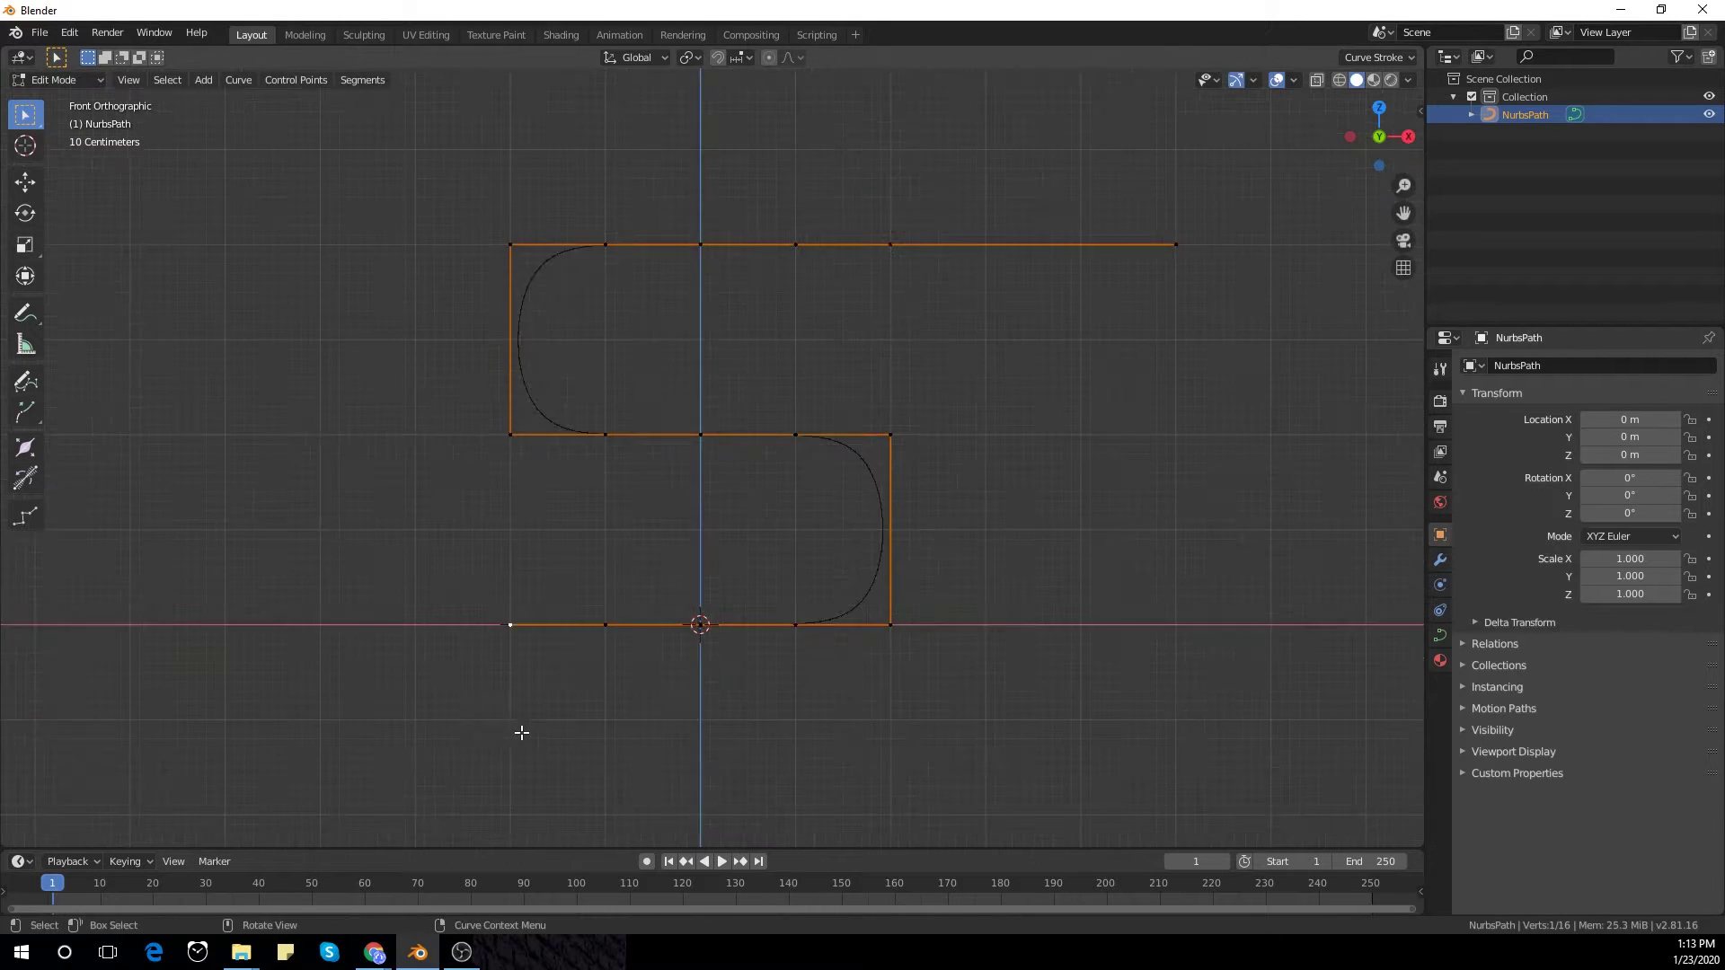
pyautogui.keyDown('shift'); pyautogui.moveTo(520, 731); pyautogui.dragTo(509, 547, button='middle'); pyautogui.keyUp('shift')
pyautogui.scroll(1, 612, 559)
# Step: Extrude the bottom-left end leftward and lower the new endpoint
pyautogui.press('e')
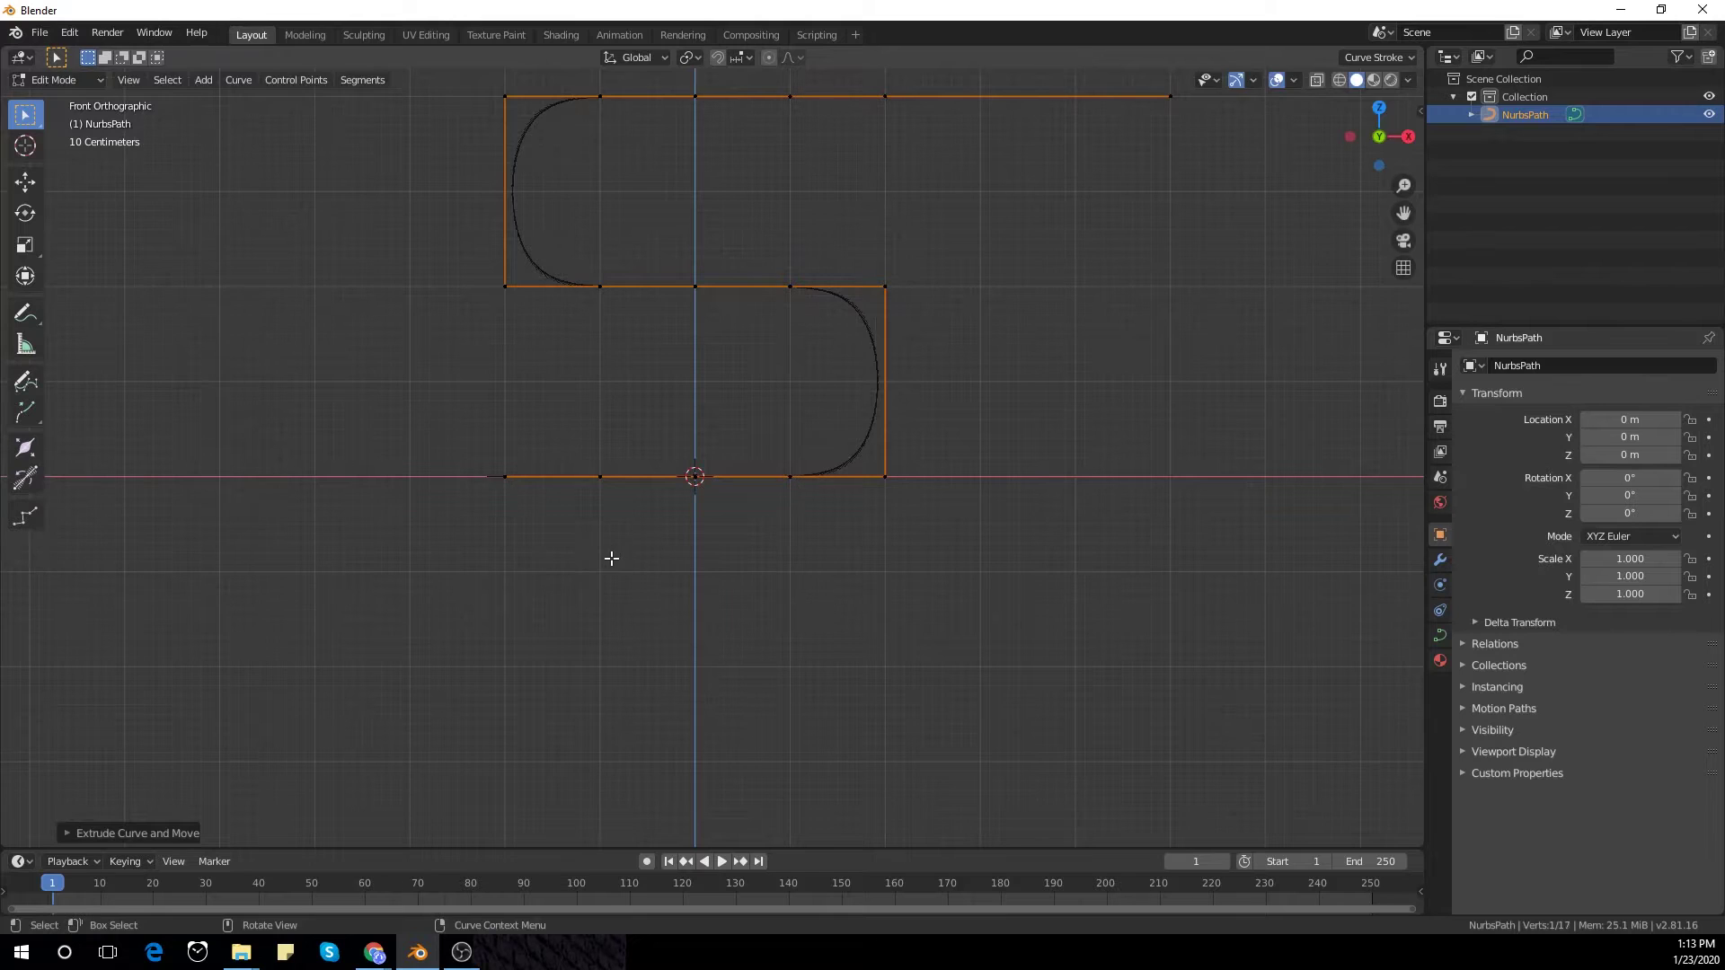
pyautogui.press('x')
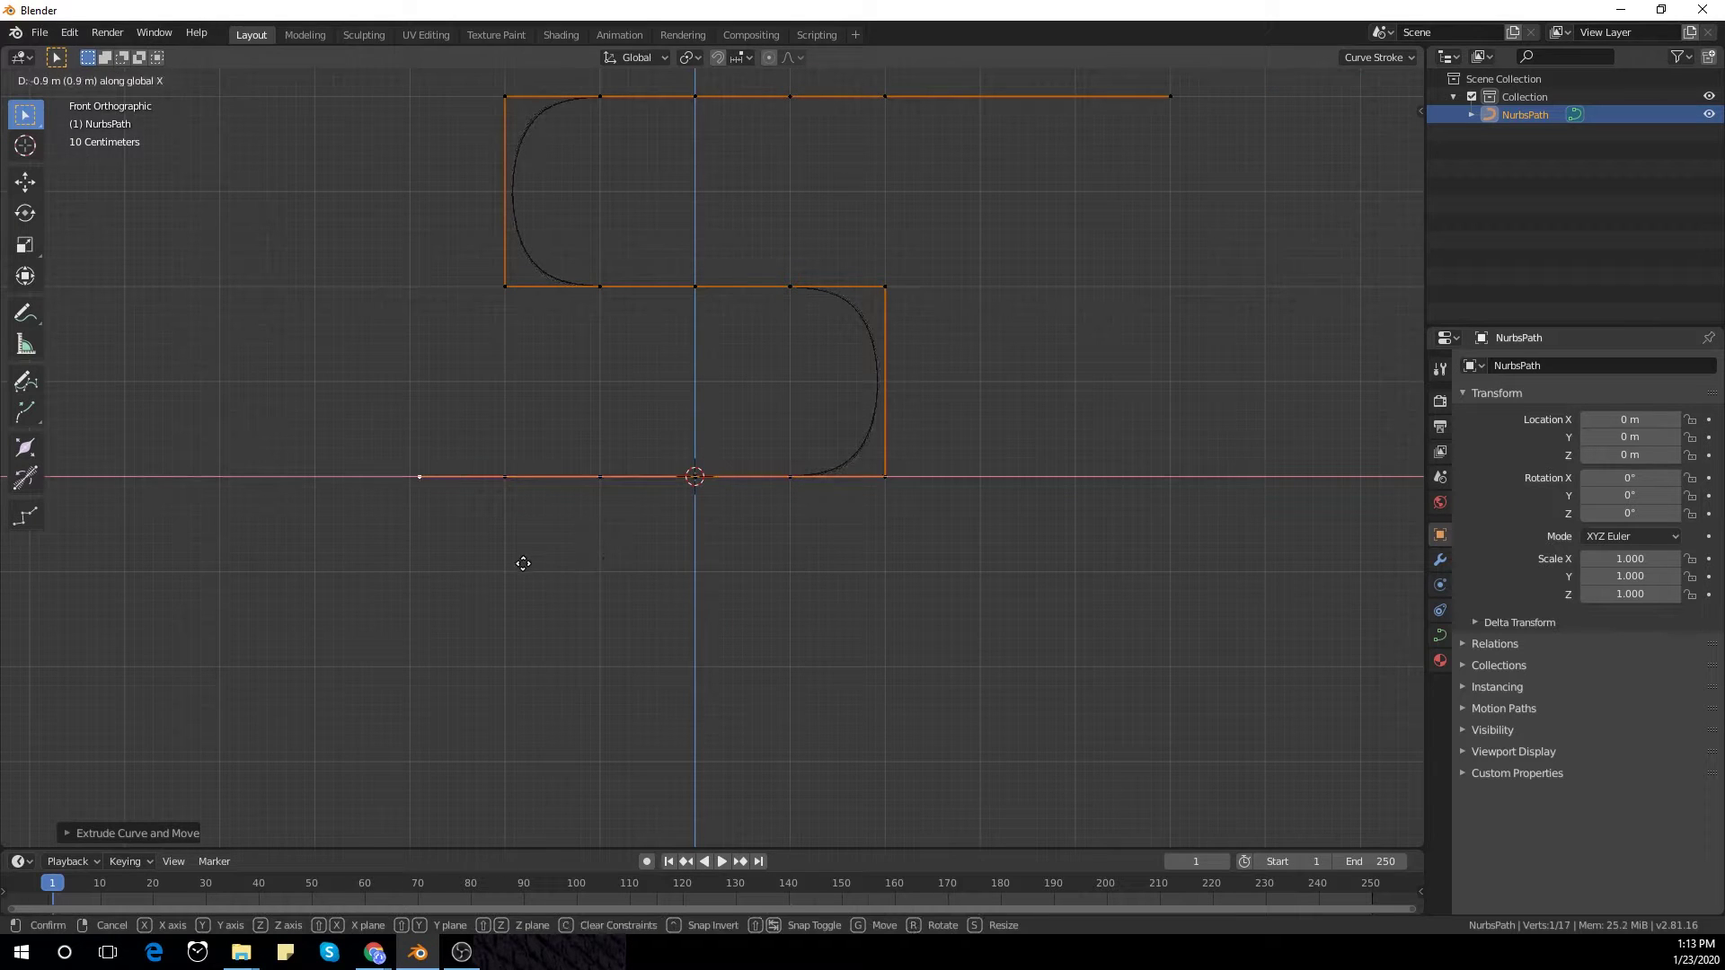
pyautogui.click(523, 564)
pyautogui.press('g')
pyautogui.press('z')
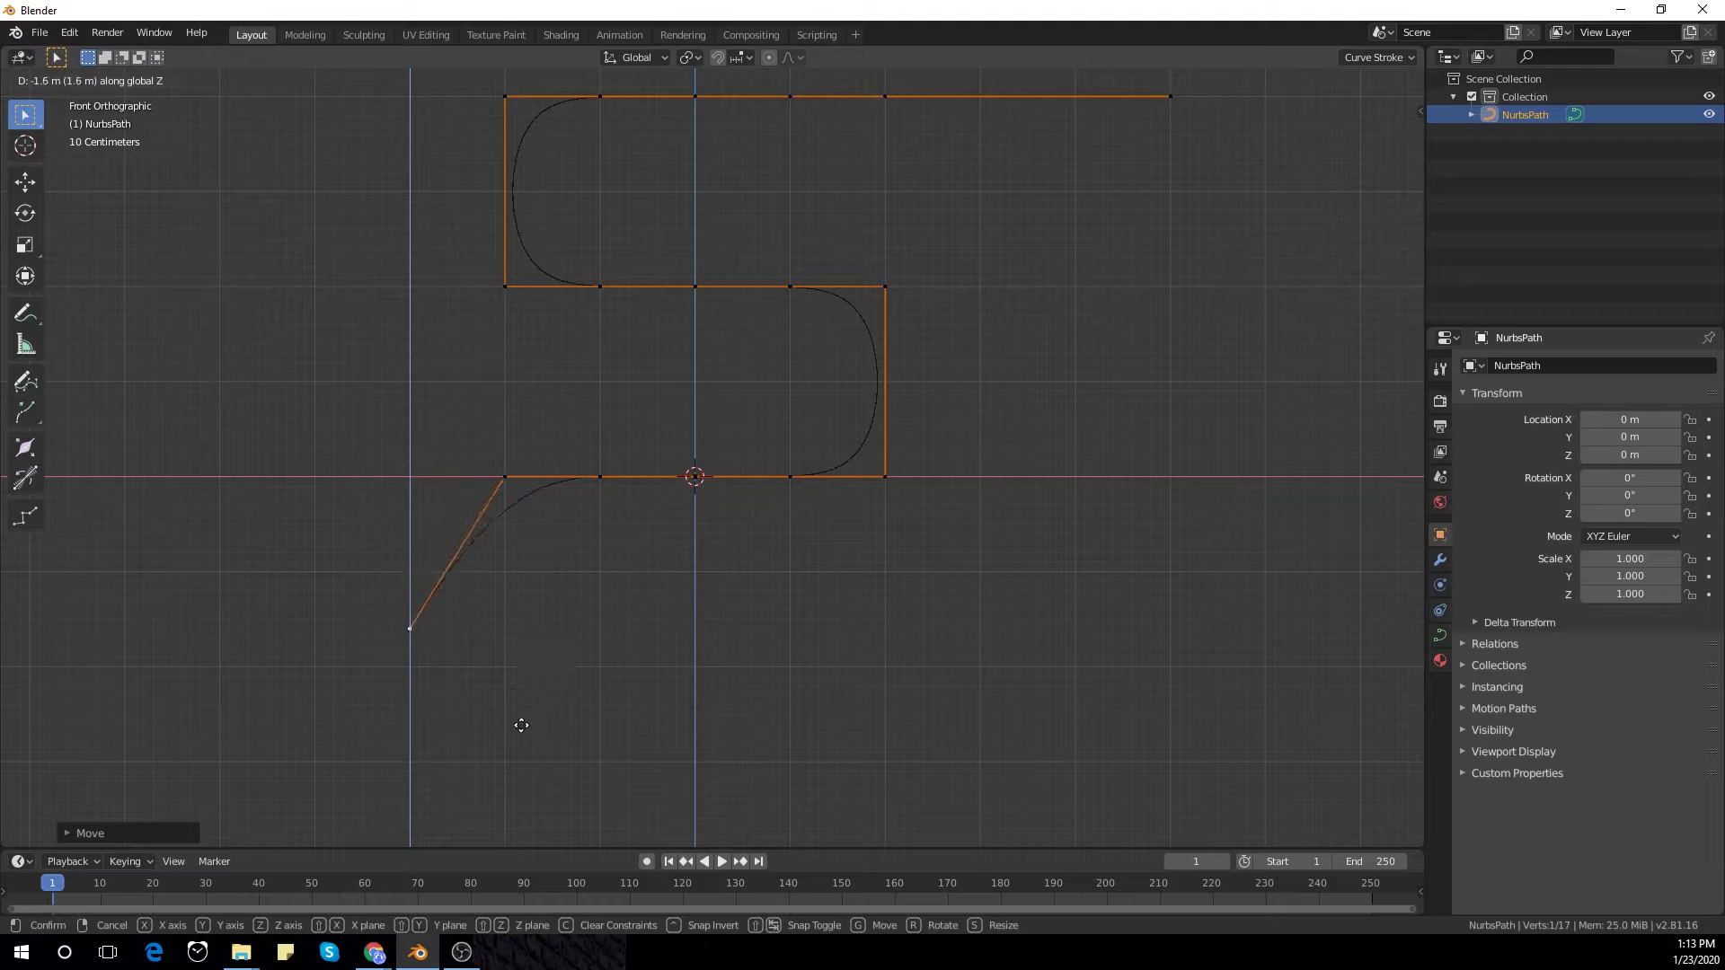
pyautogui.click(524, 753)
# Step: Undo the lowering and reposition the endpoint vertically
pyautogui.press('g')
pyautogui.press('x')
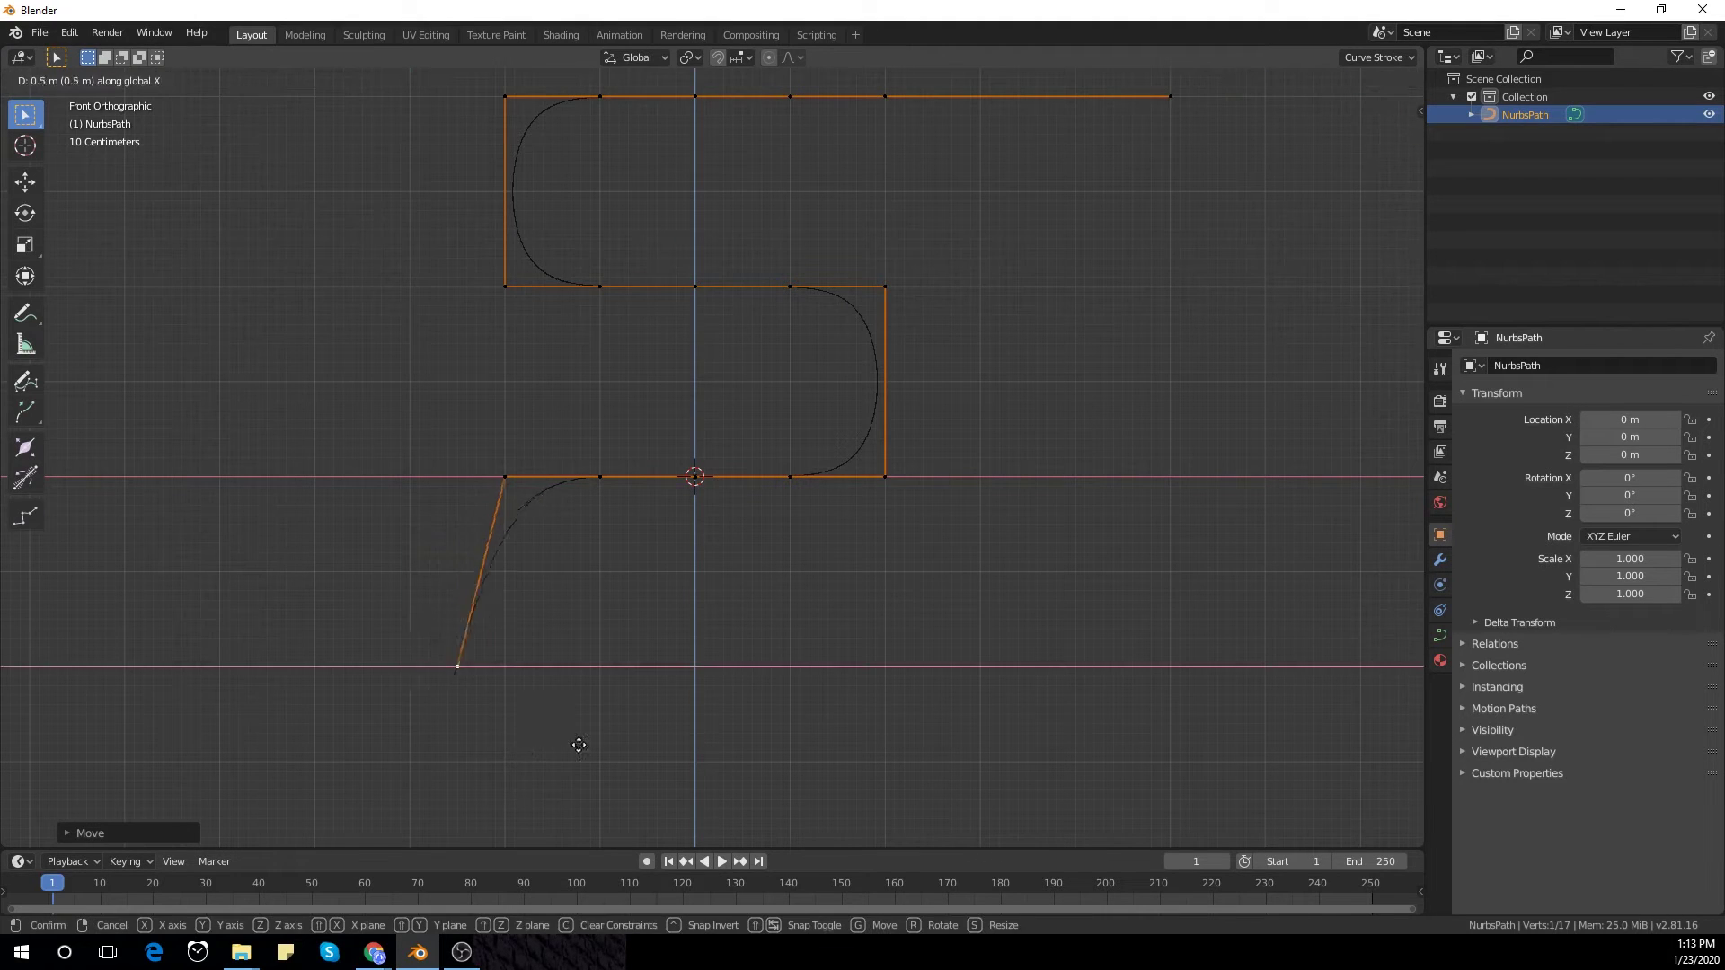
pyautogui.rightClick(617, 747)
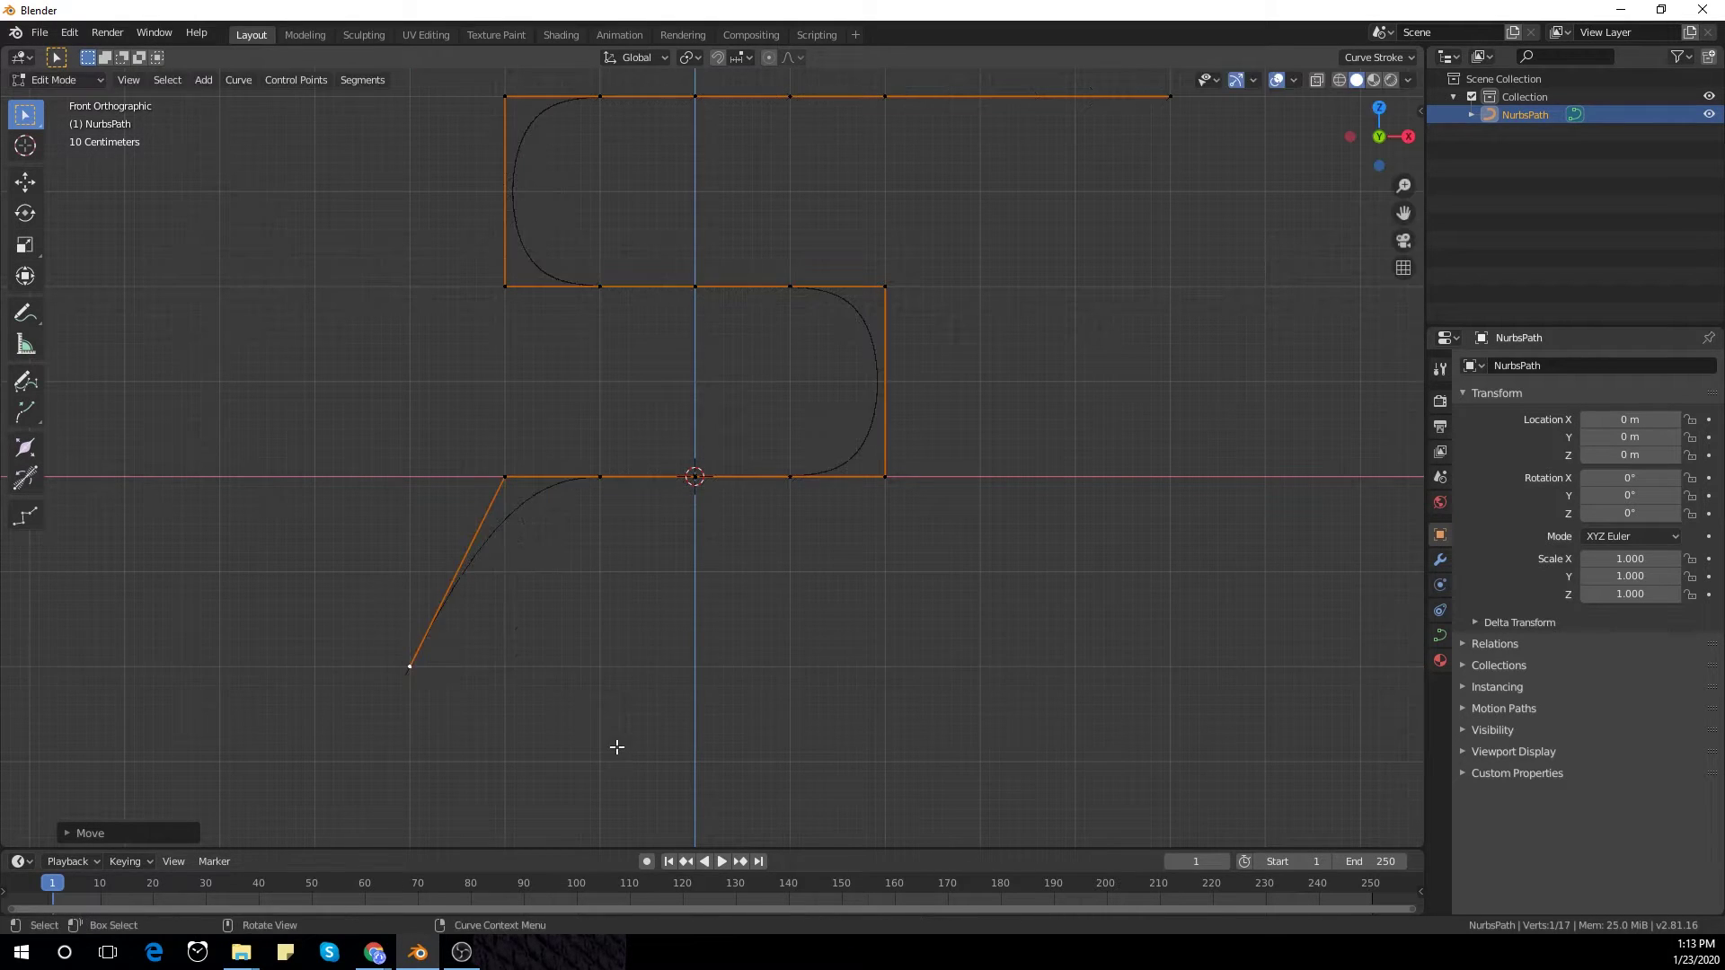
pyautogui.hotkey('ctrl', 'z')
pyautogui.press('g')
pyautogui.press('z')
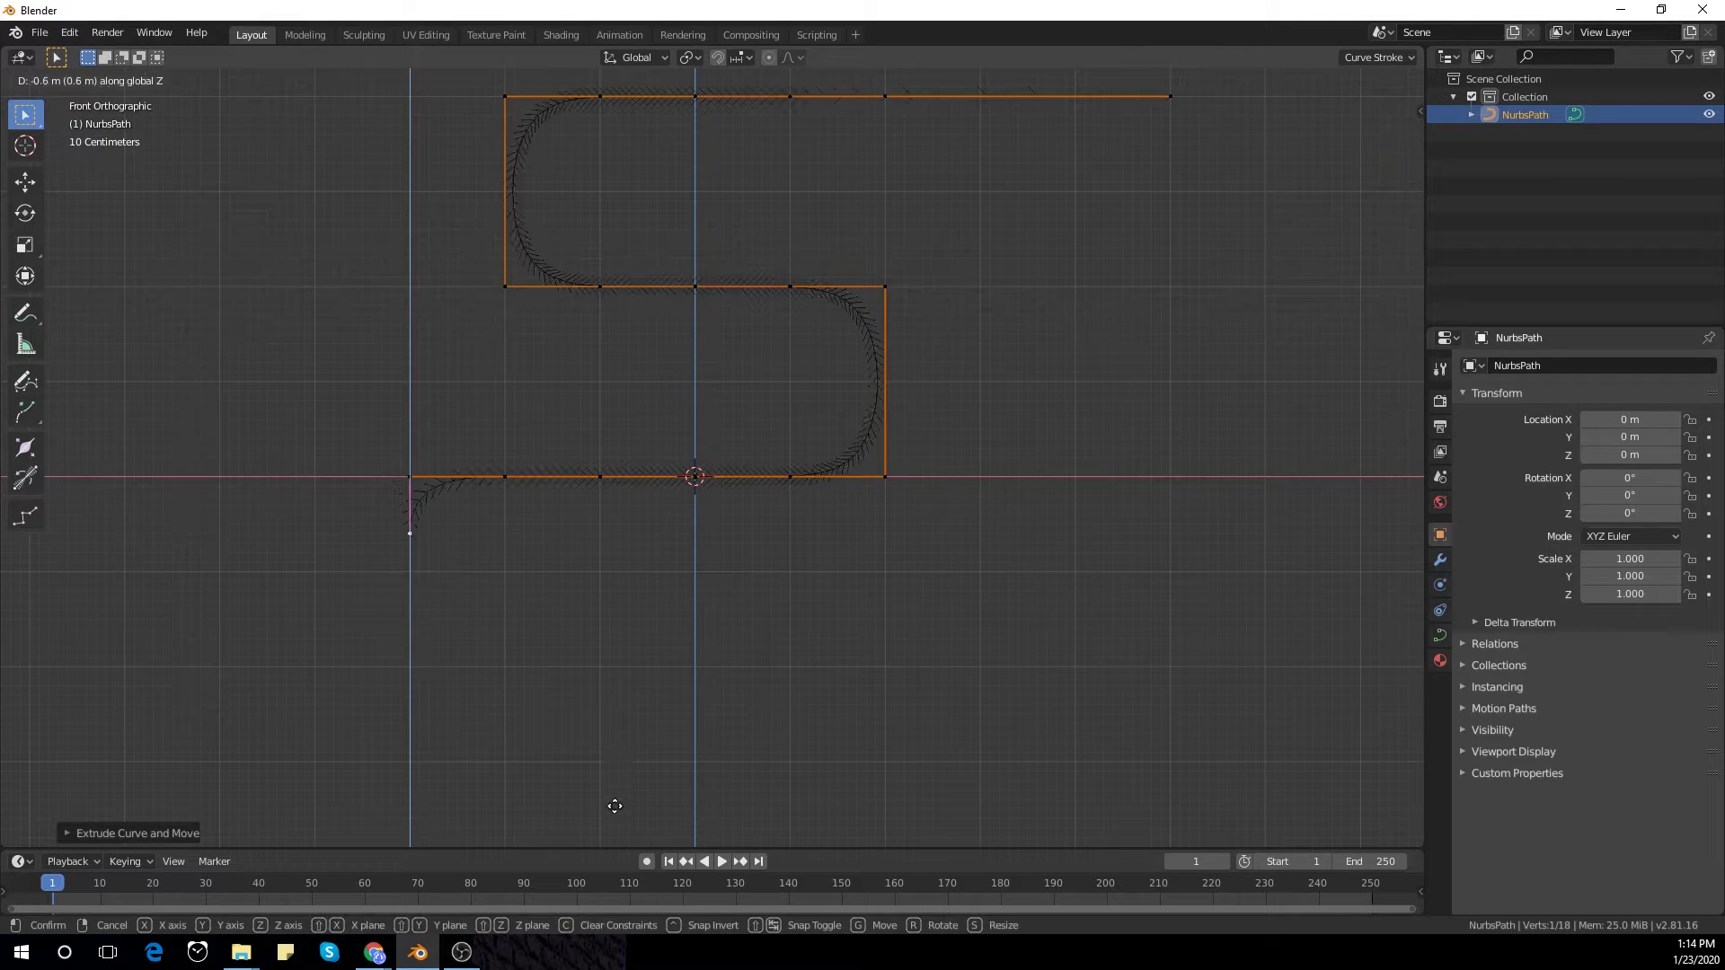
pyautogui.click(615, 839)
# Step: Extrude two more points vertically to form the long downward tail, then return to Object Mode
pyautogui.press('e')
pyautogui.press('z')
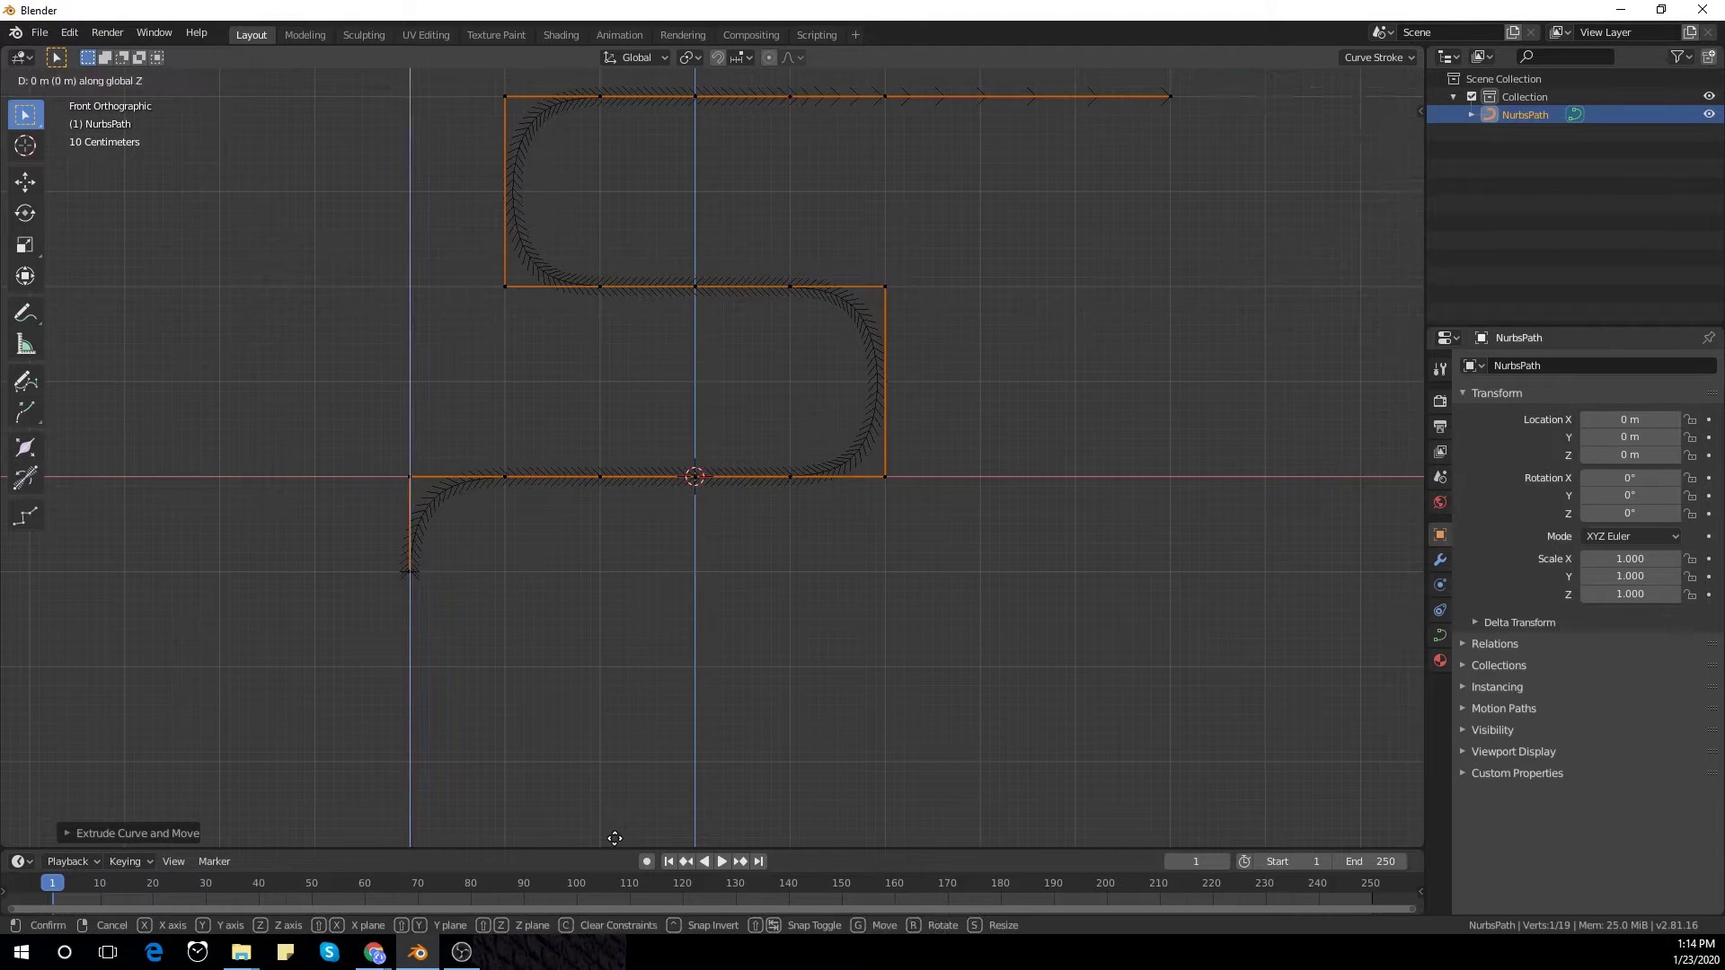
pyautogui.click(627, 155)
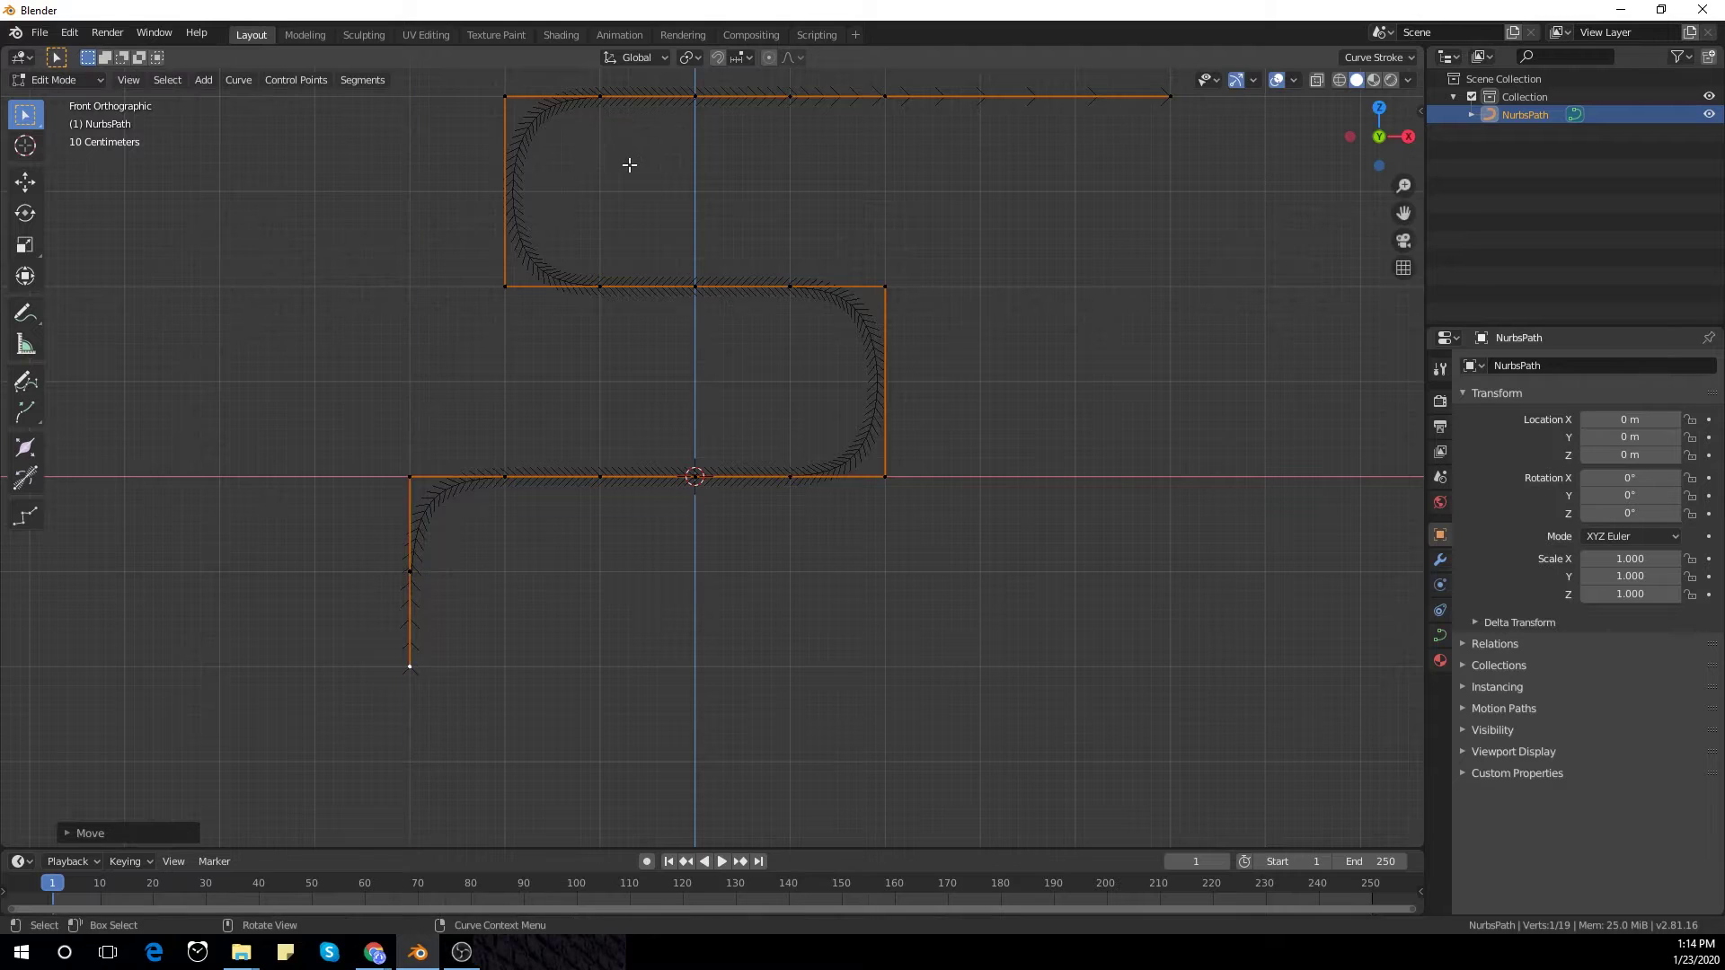
pyautogui.press('e')
pyautogui.press('z')
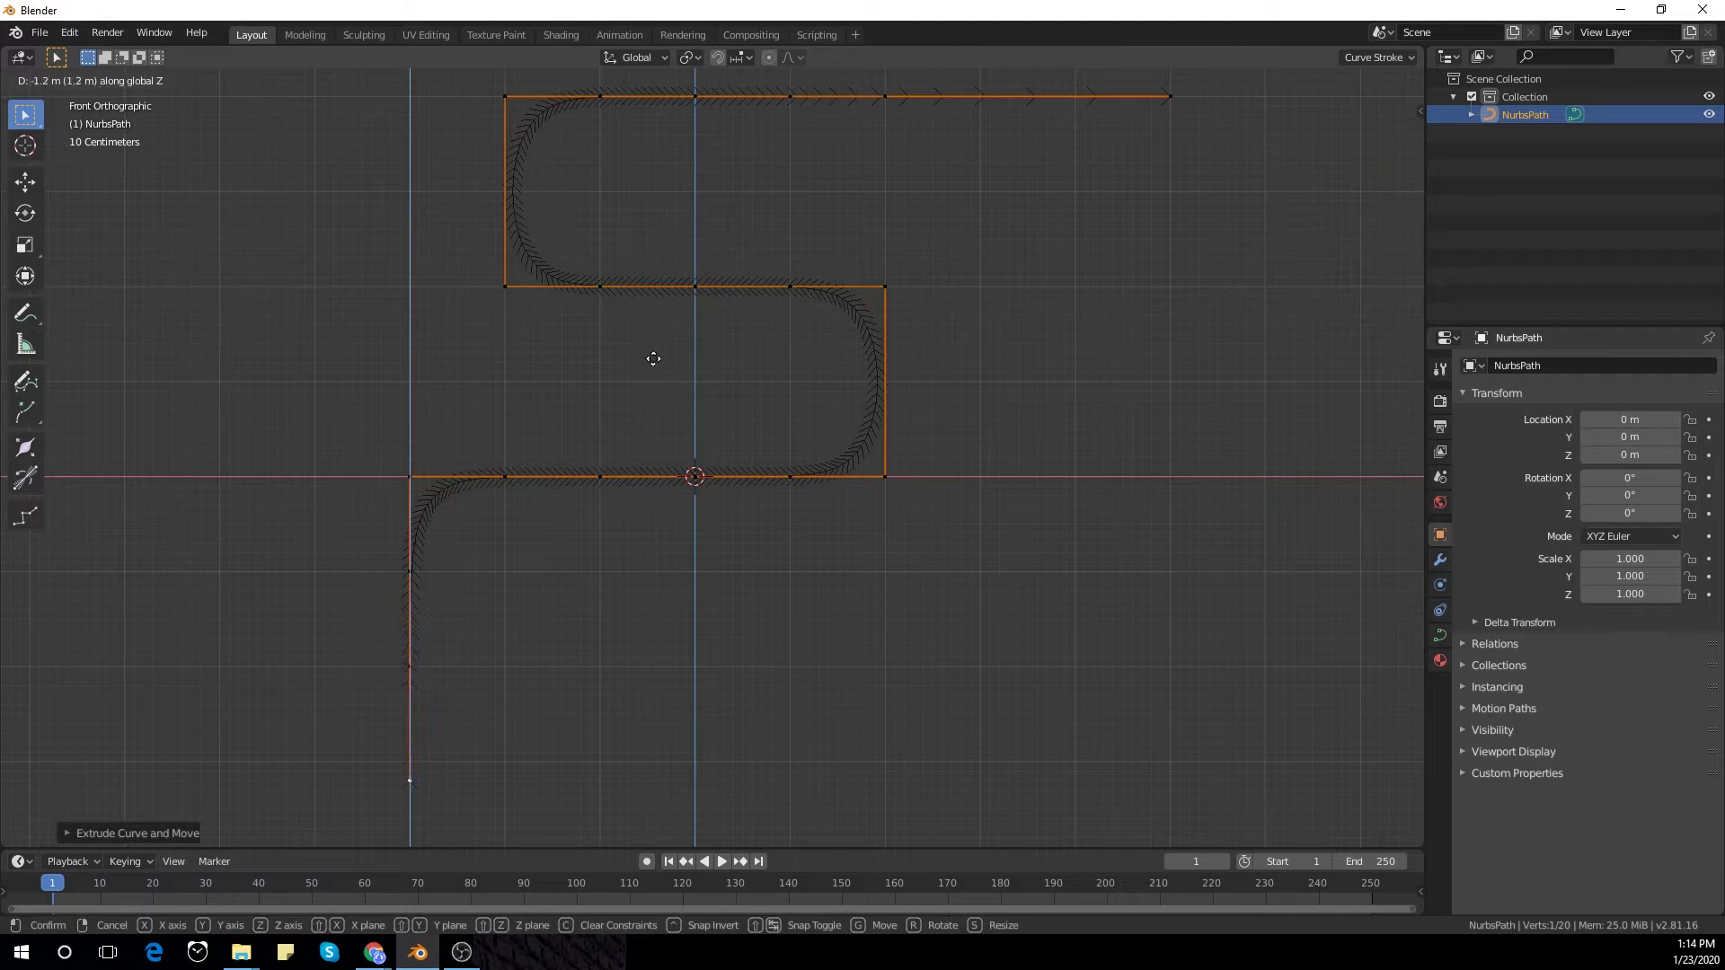
pyautogui.click(658, 345)
pyautogui.press('Tab')
pyautogui.scroll(-3, 687, 347)
pyautogui.moveTo(687, 346); pyautogui.dragTo(1018, 471, button='middle')
# Step: Add a cube, scale it to about half size, and stretch it taller along Z
pyautogui.hotkey('shift', 'a')
pyautogui.moveTo(1000, 451)
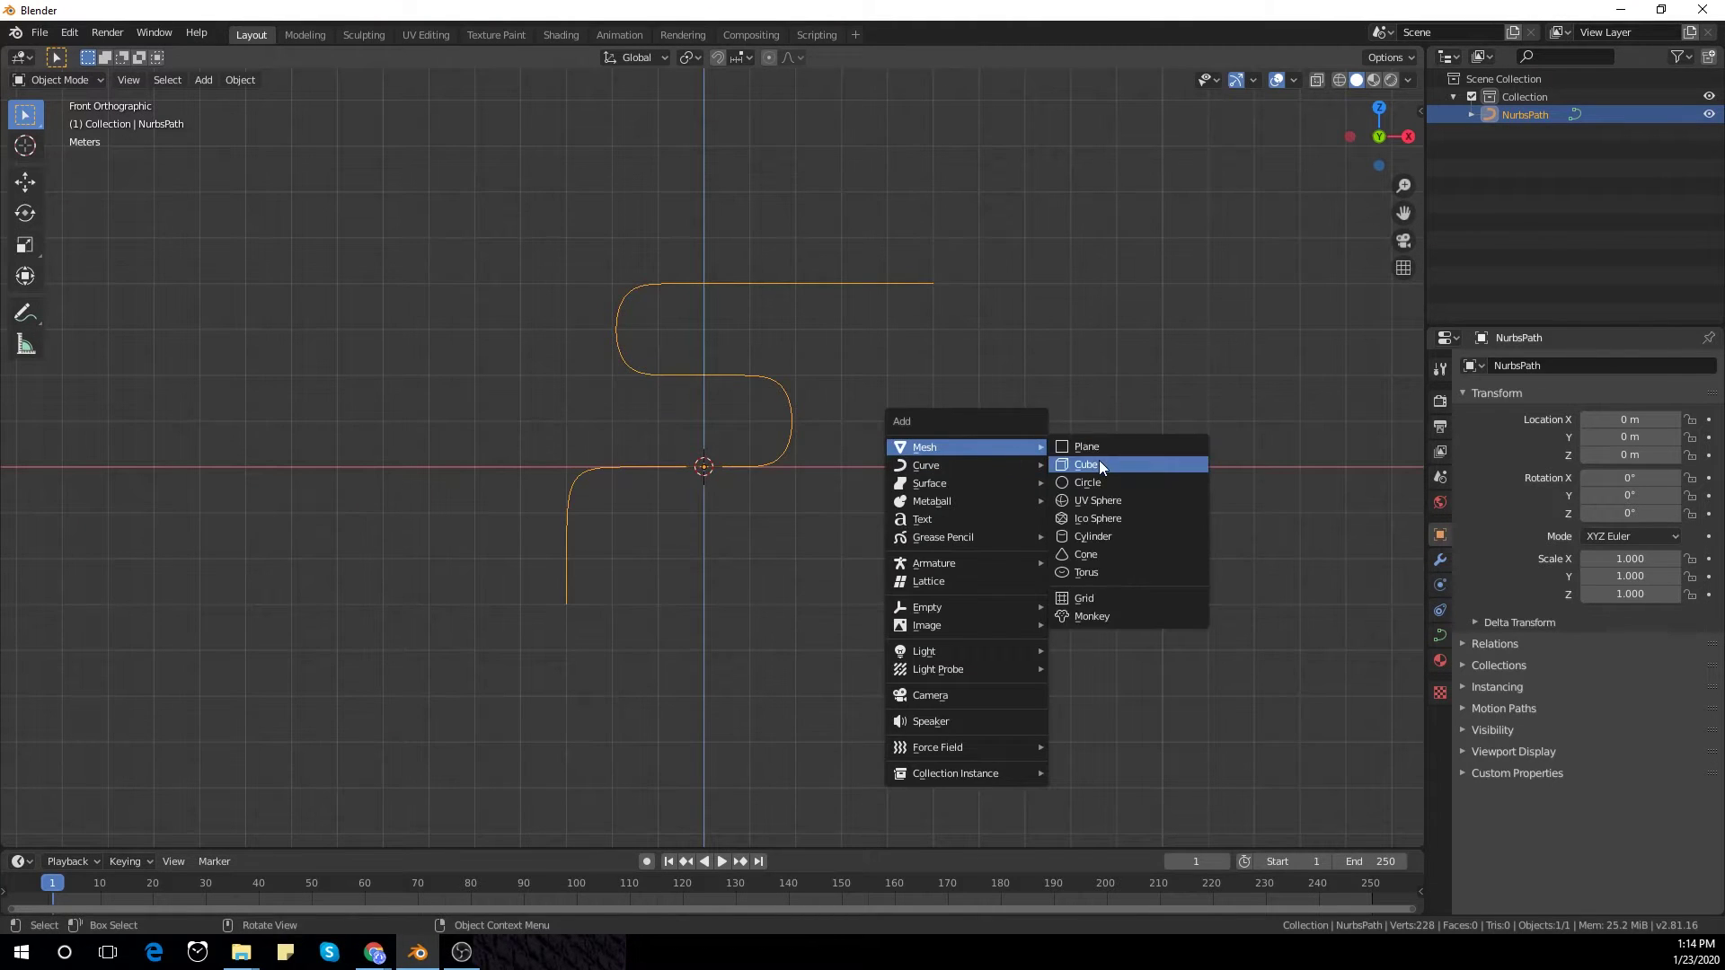
pyautogui.click(1097, 463)
pyautogui.press('s')
pyautogui.press('Escape')
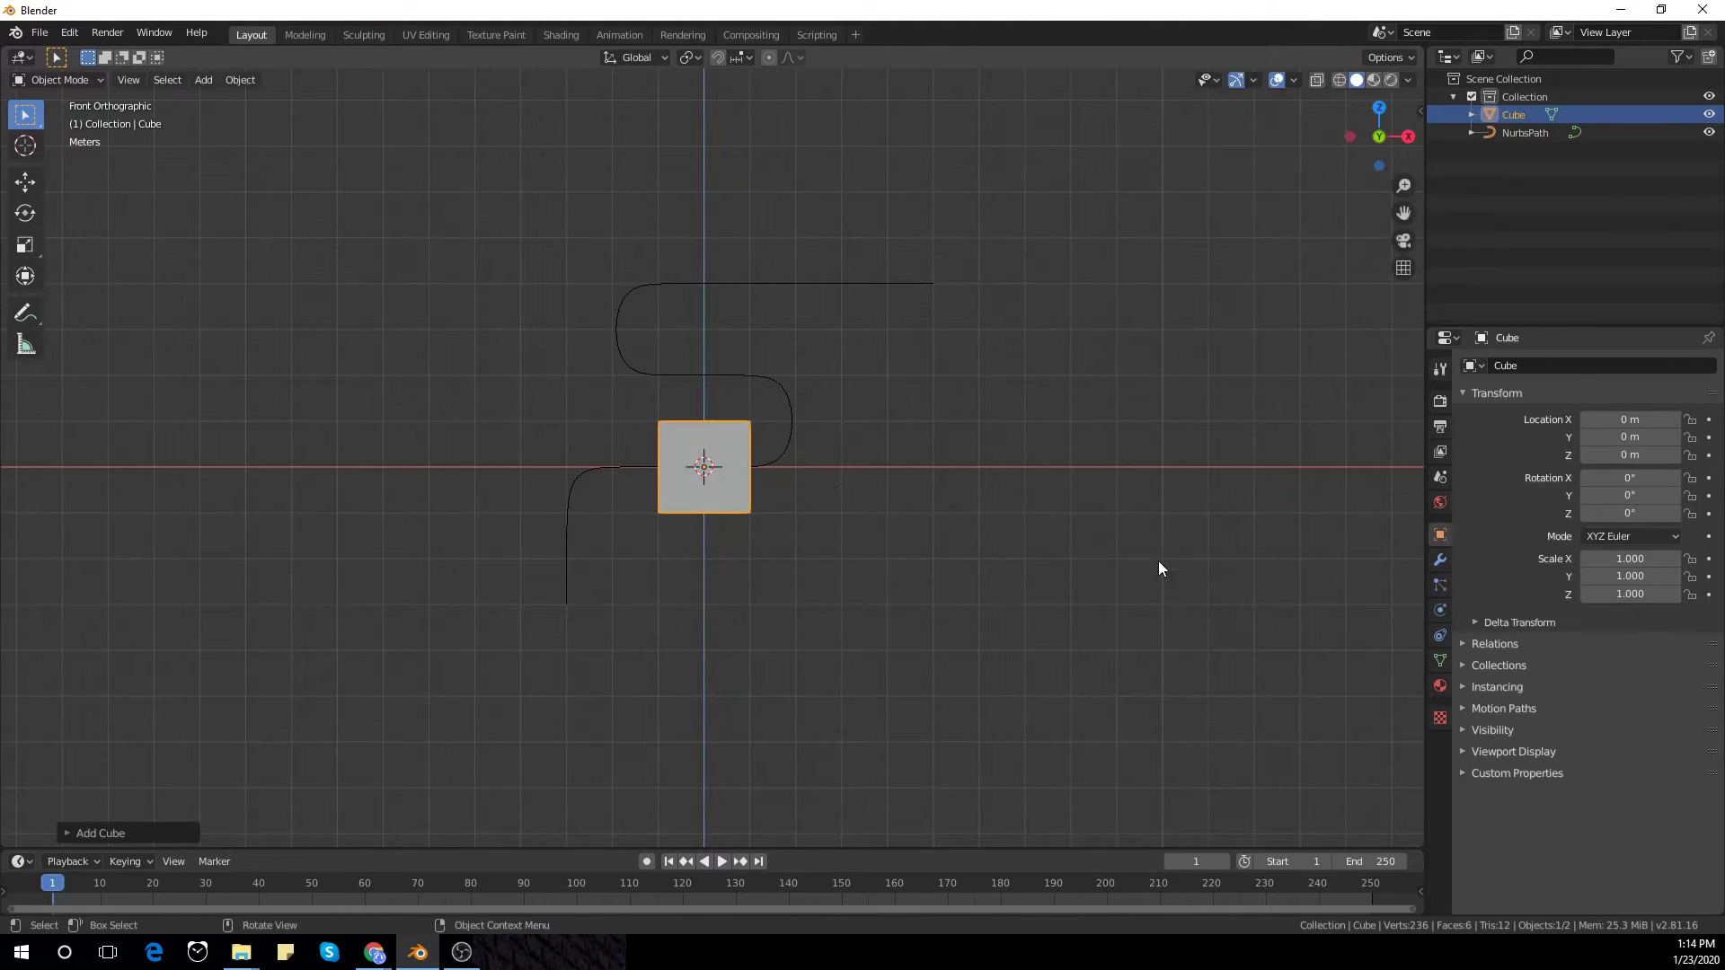
pyautogui.press('s')
pyautogui.click(925, 542)
pyautogui.press('s')
pyautogui.press('z')
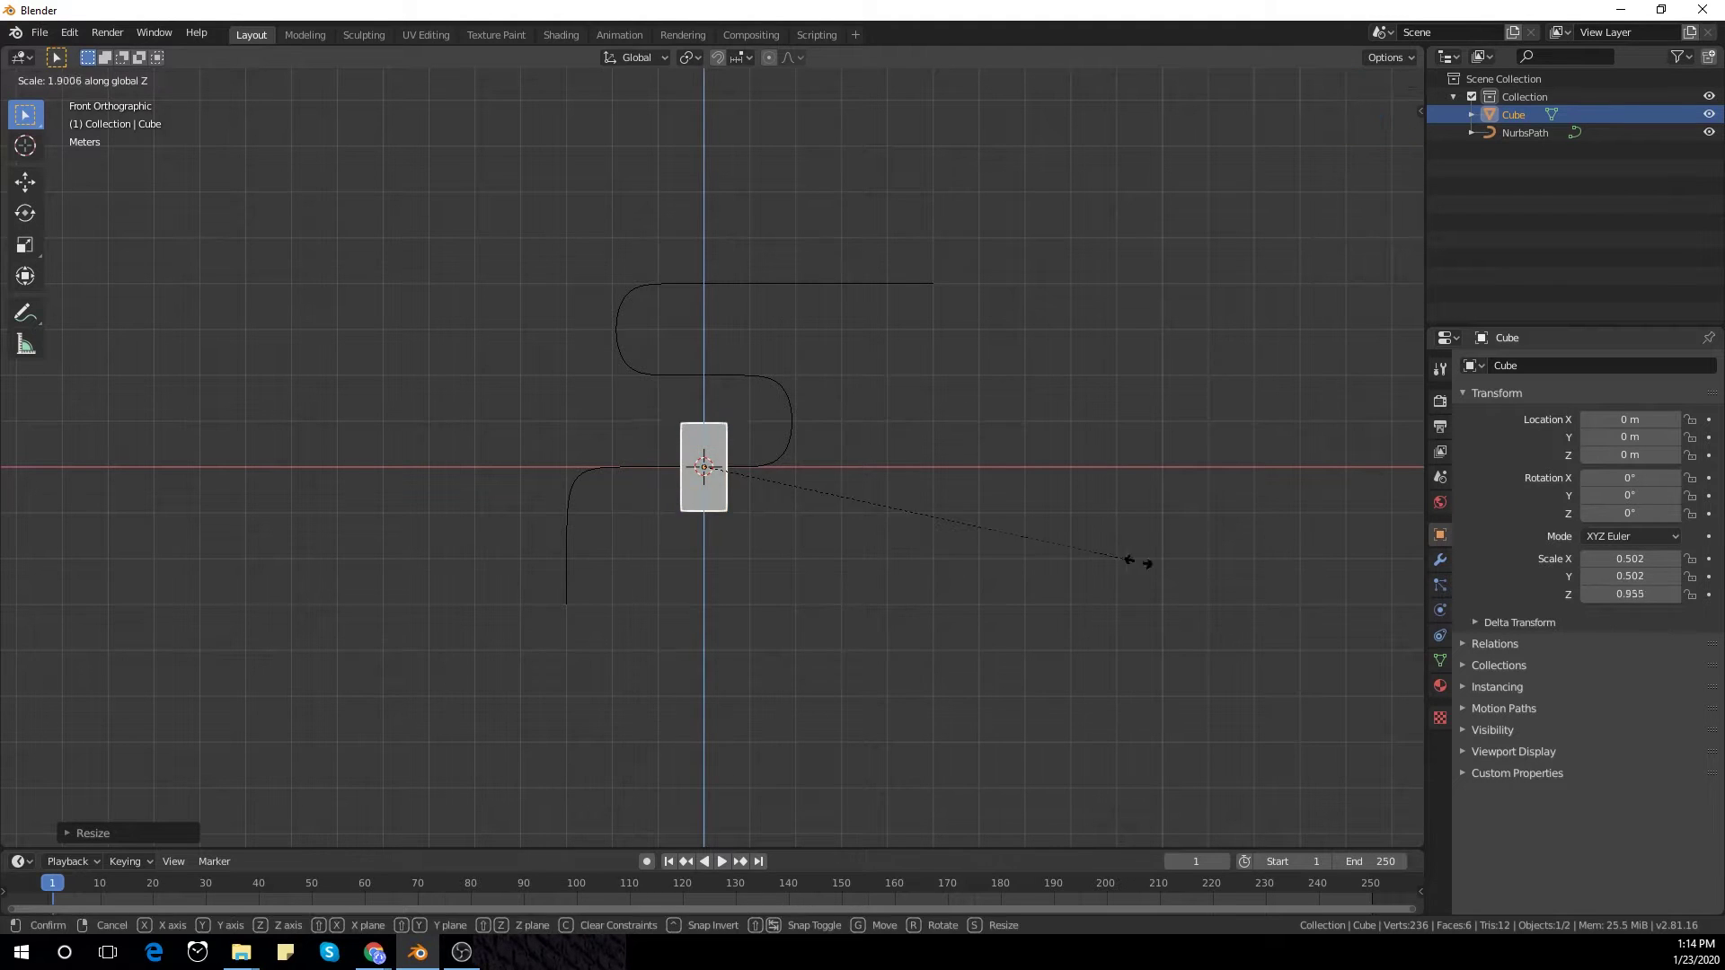
pyautogui.click(108, 627)
# Step: Add a Bevel modifier to the cube with 5 segments
pyautogui.scroll(2, 974, 715)
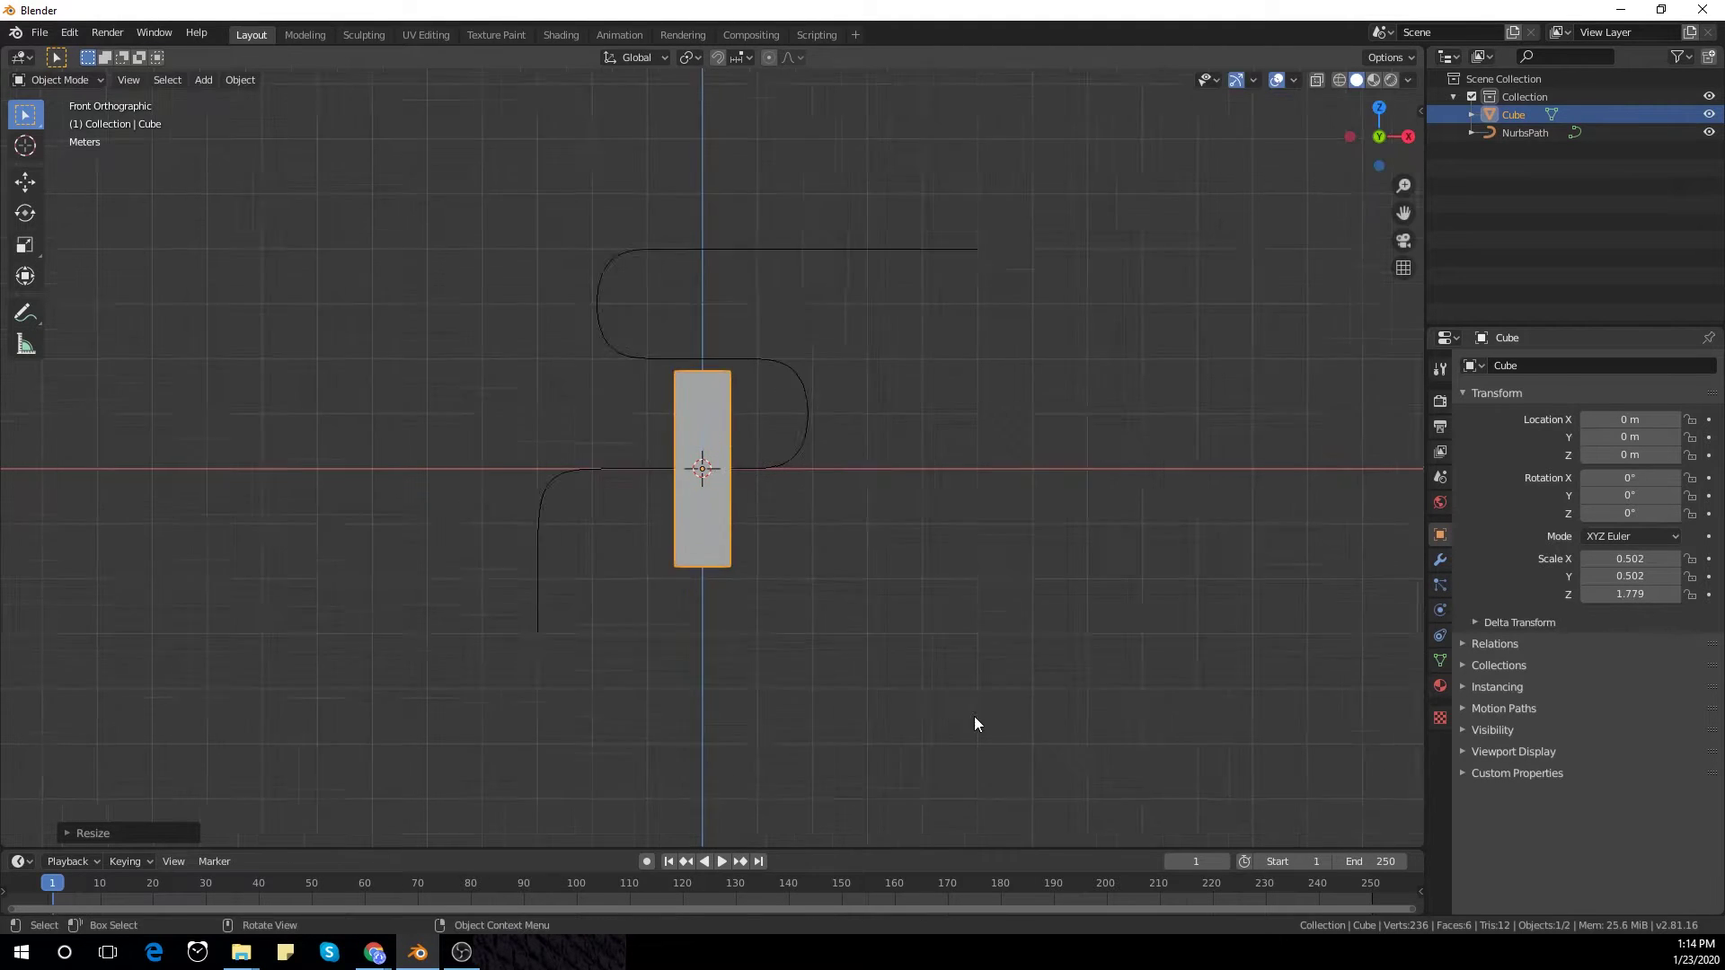
pyautogui.click(1439, 560)
pyautogui.click(1593, 364)
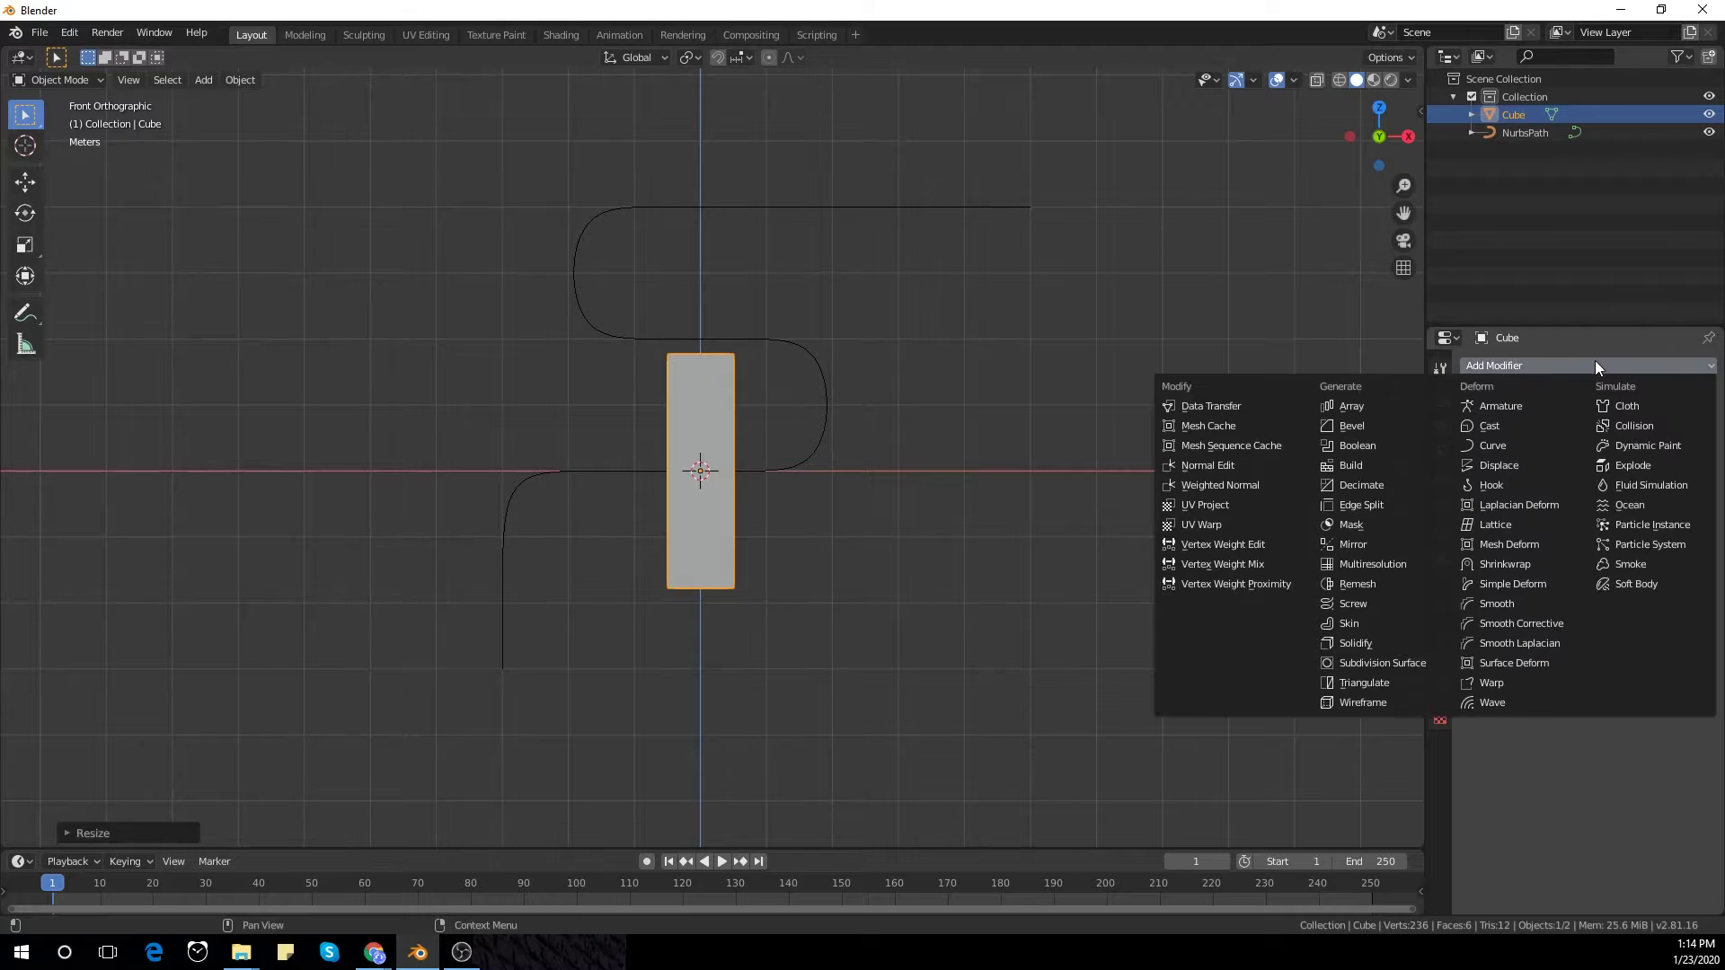
pyautogui.click(1347, 426)
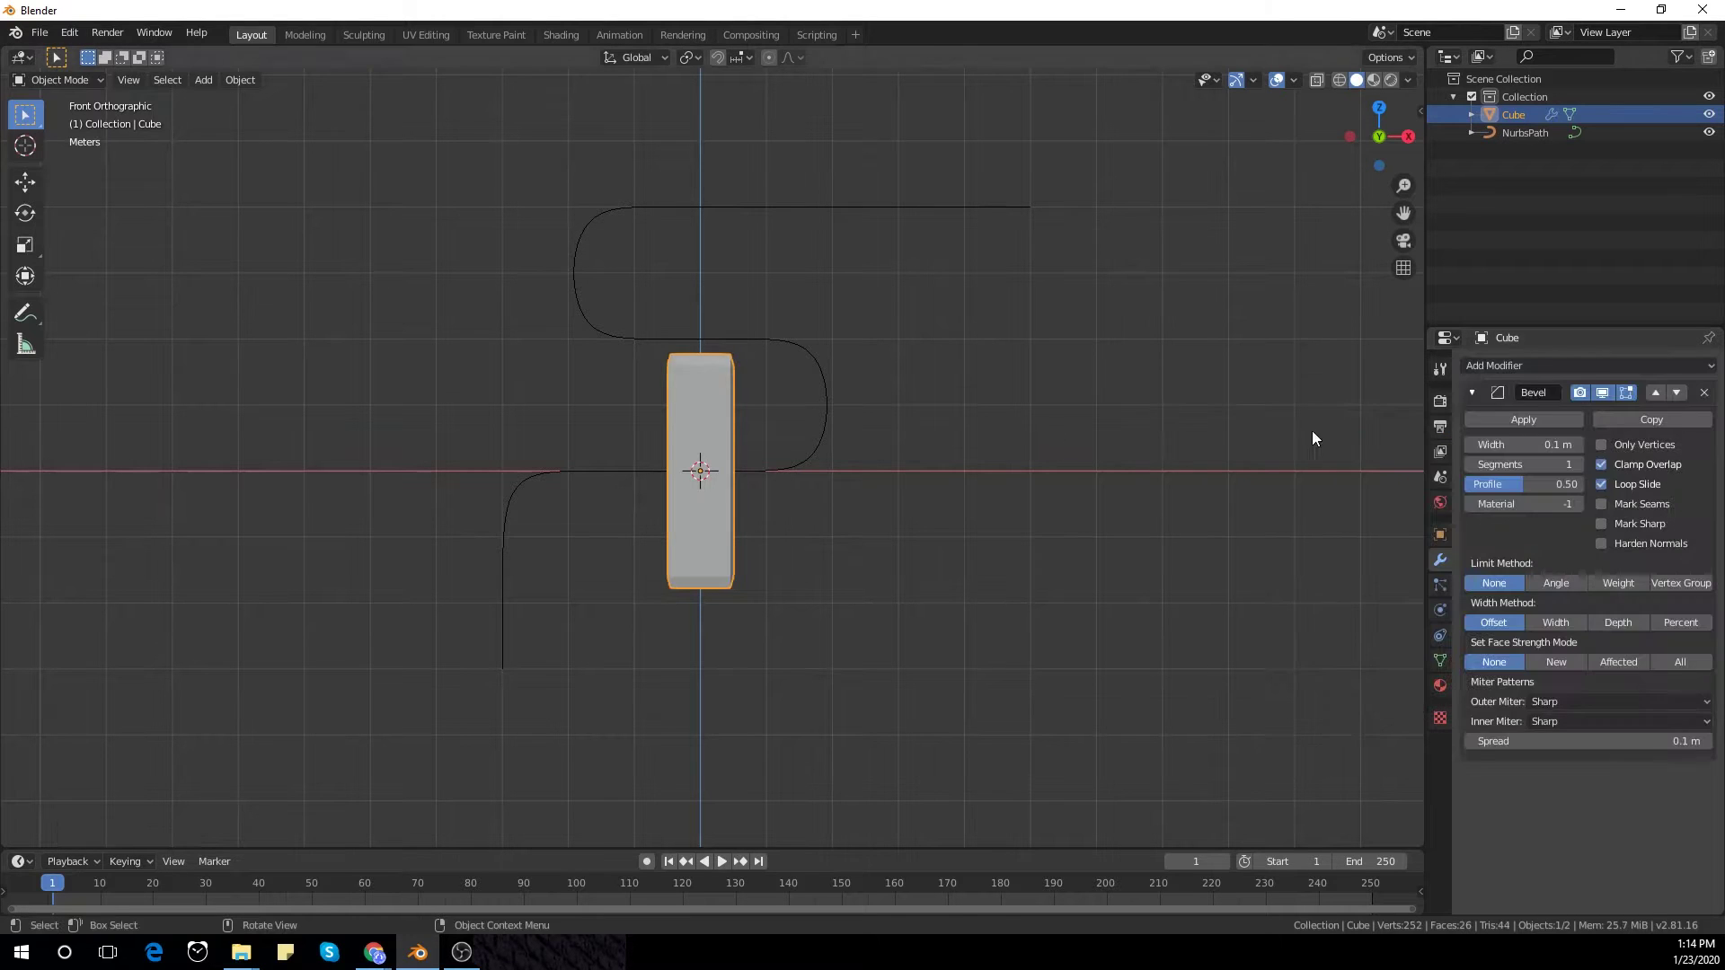
pyautogui.moveTo(1312, 431); pyautogui.dragTo(1291, 487, button='middle')
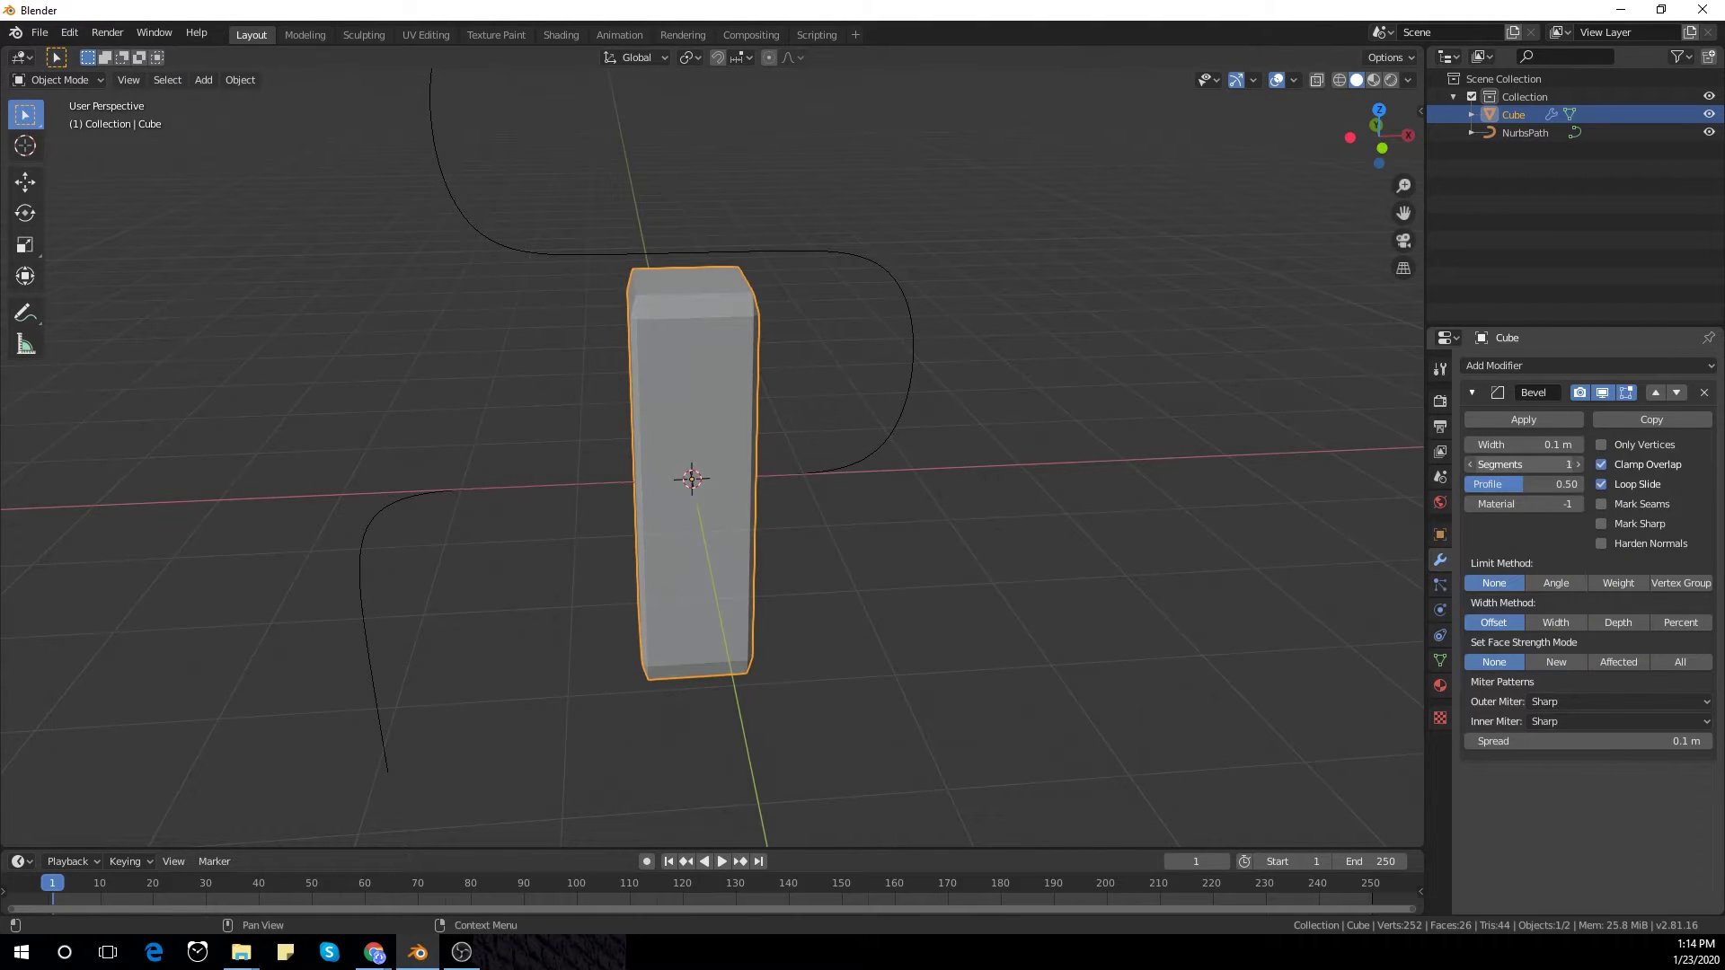
pyautogui.moveTo(1524, 464); pyautogui.dragTo(1491, 445)
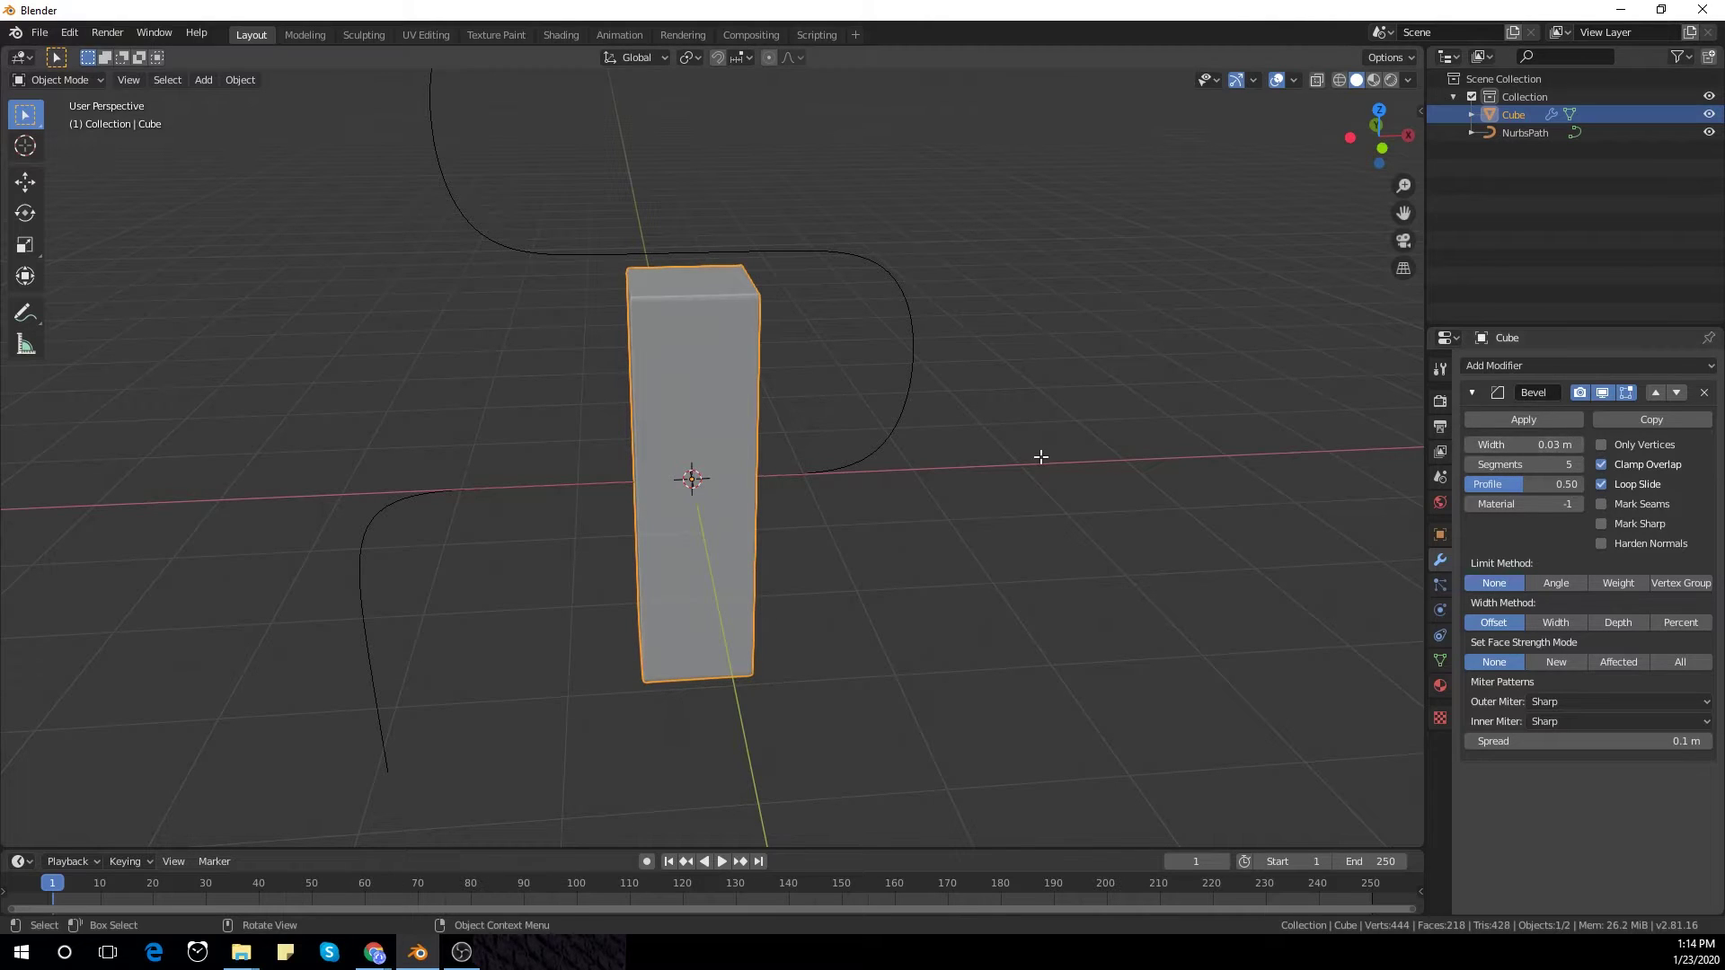
# Step: Add 12 loop cuts along the cube in Edit Mode
pyautogui.press('Tab')
pyautogui.moveTo(1036, 455); pyautogui.dragTo(898, 461, button='middle')
pyautogui.hotkey('ctrl', 'r')
pyautogui.scroll(11, 618, 489)
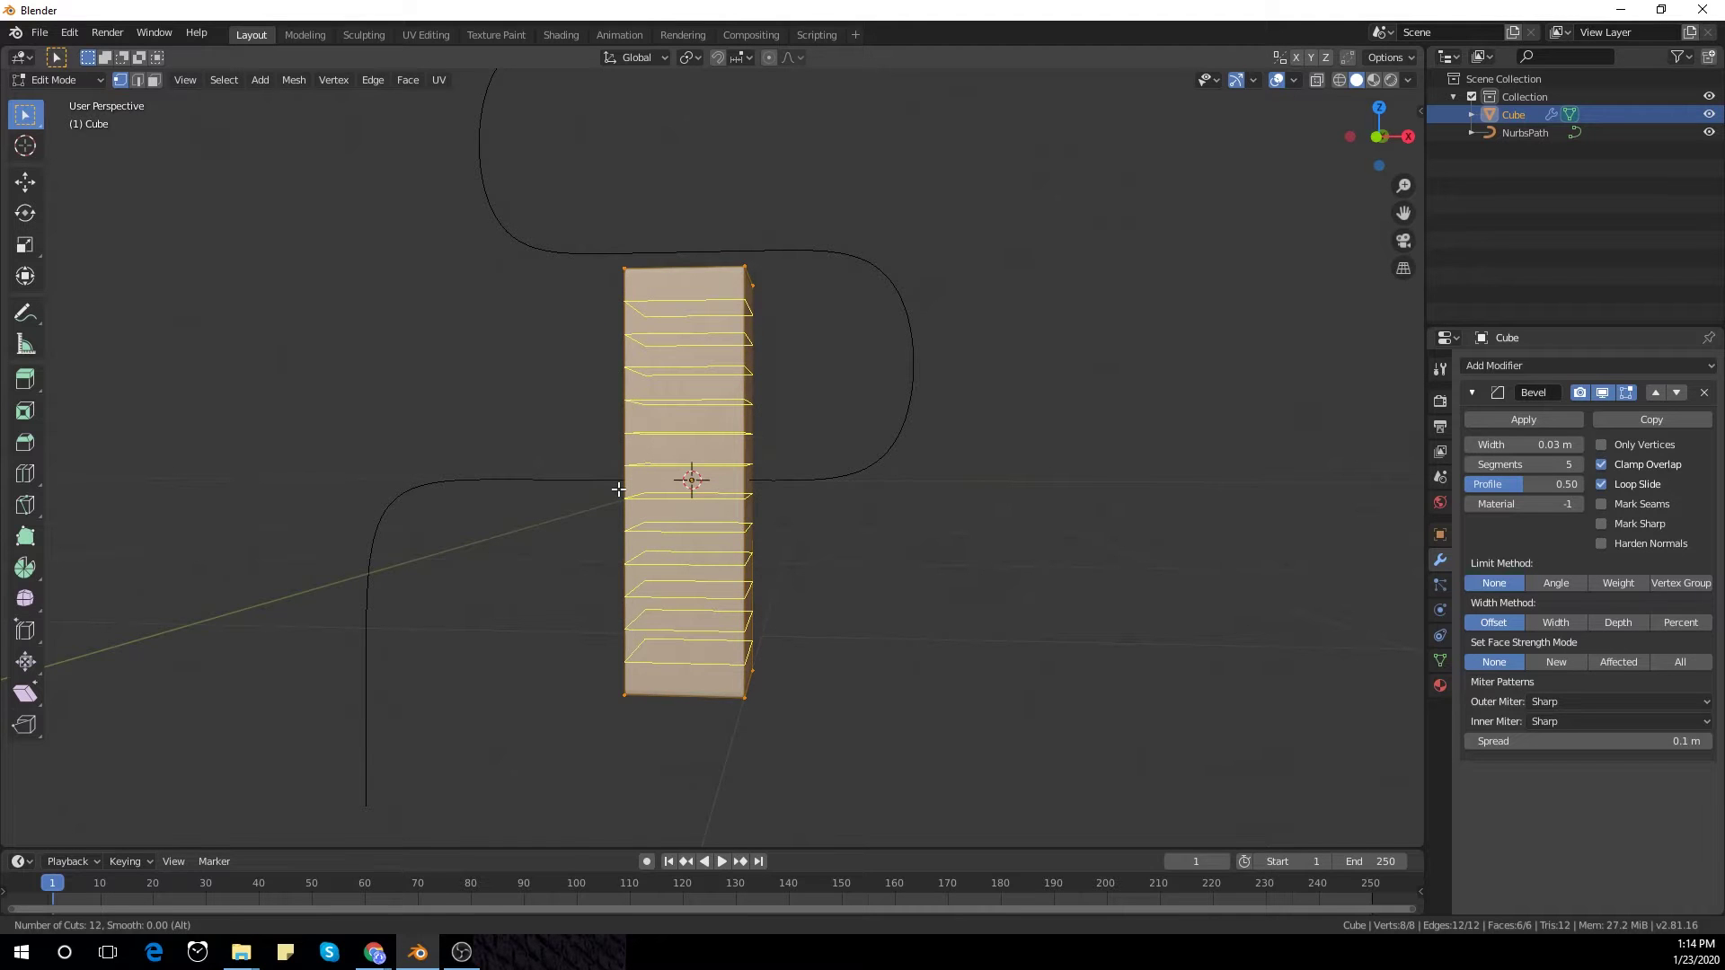
pyautogui.click(618, 489)
pyautogui.press('Tab')
pyautogui.moveTo(860, 520); pyautogui.dragTo(907, 542, button='middle')
pyautogui.scroll(-4, 902, 542)
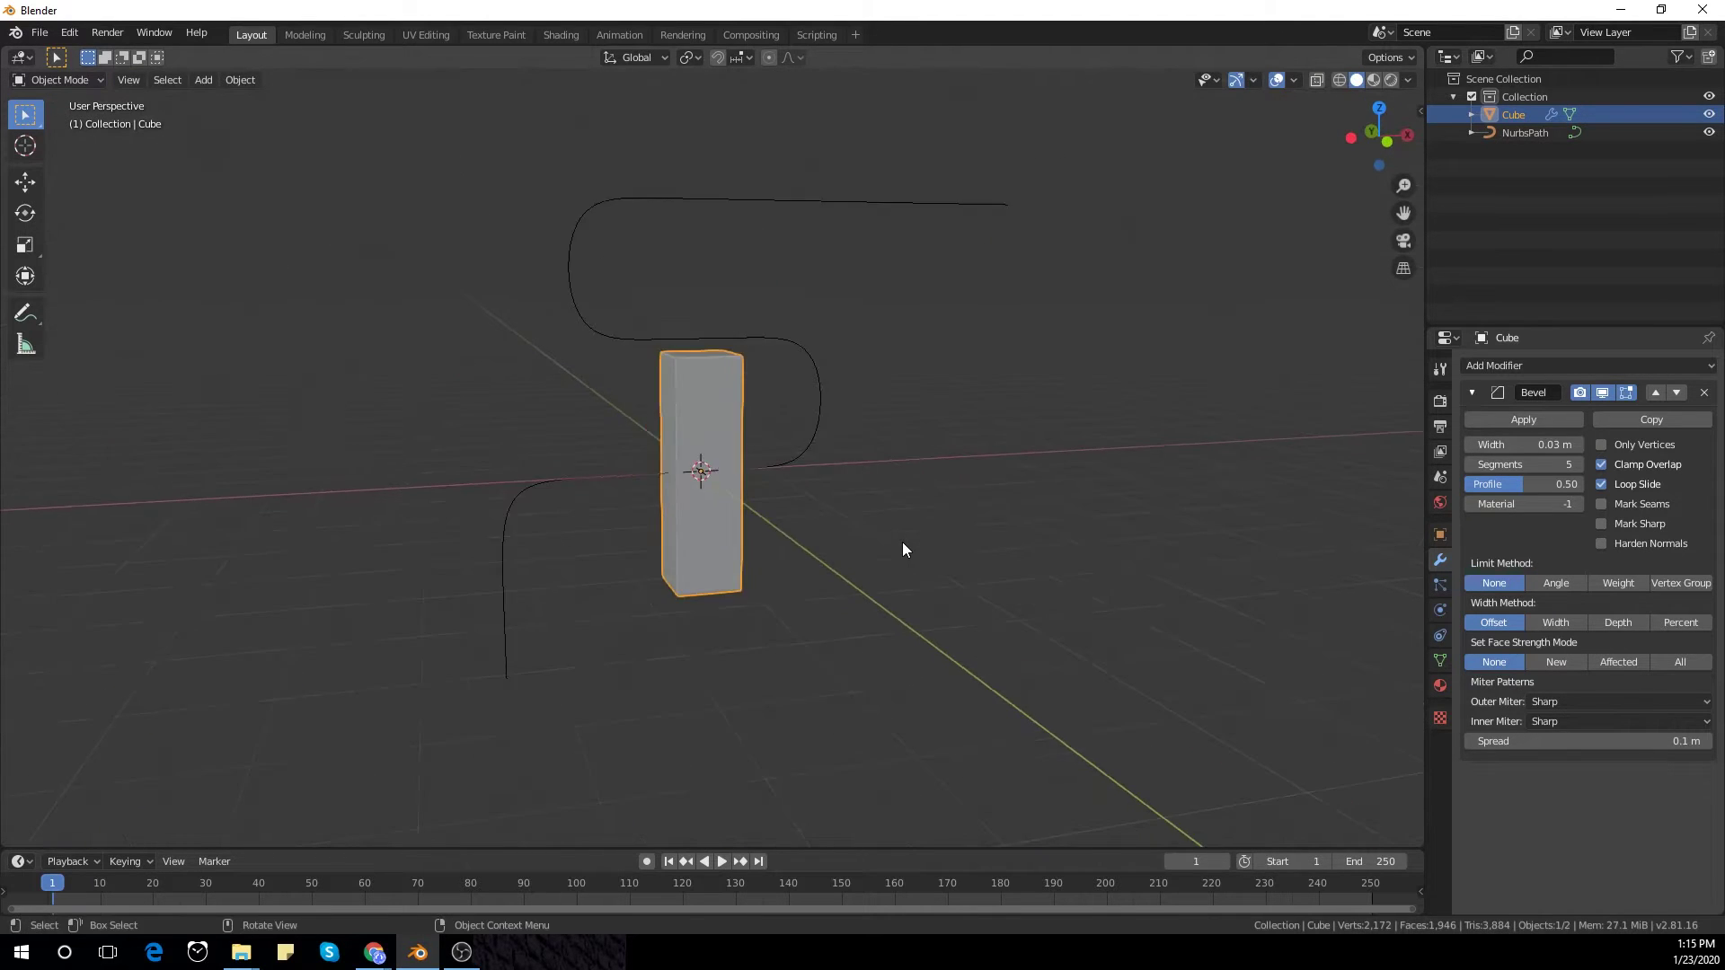
# Step: Add a Curve modifier bound to NurbsPath with Z as the deform axis
pyautogui.click(1470, 395)
pyautogui.click(1490, 365)
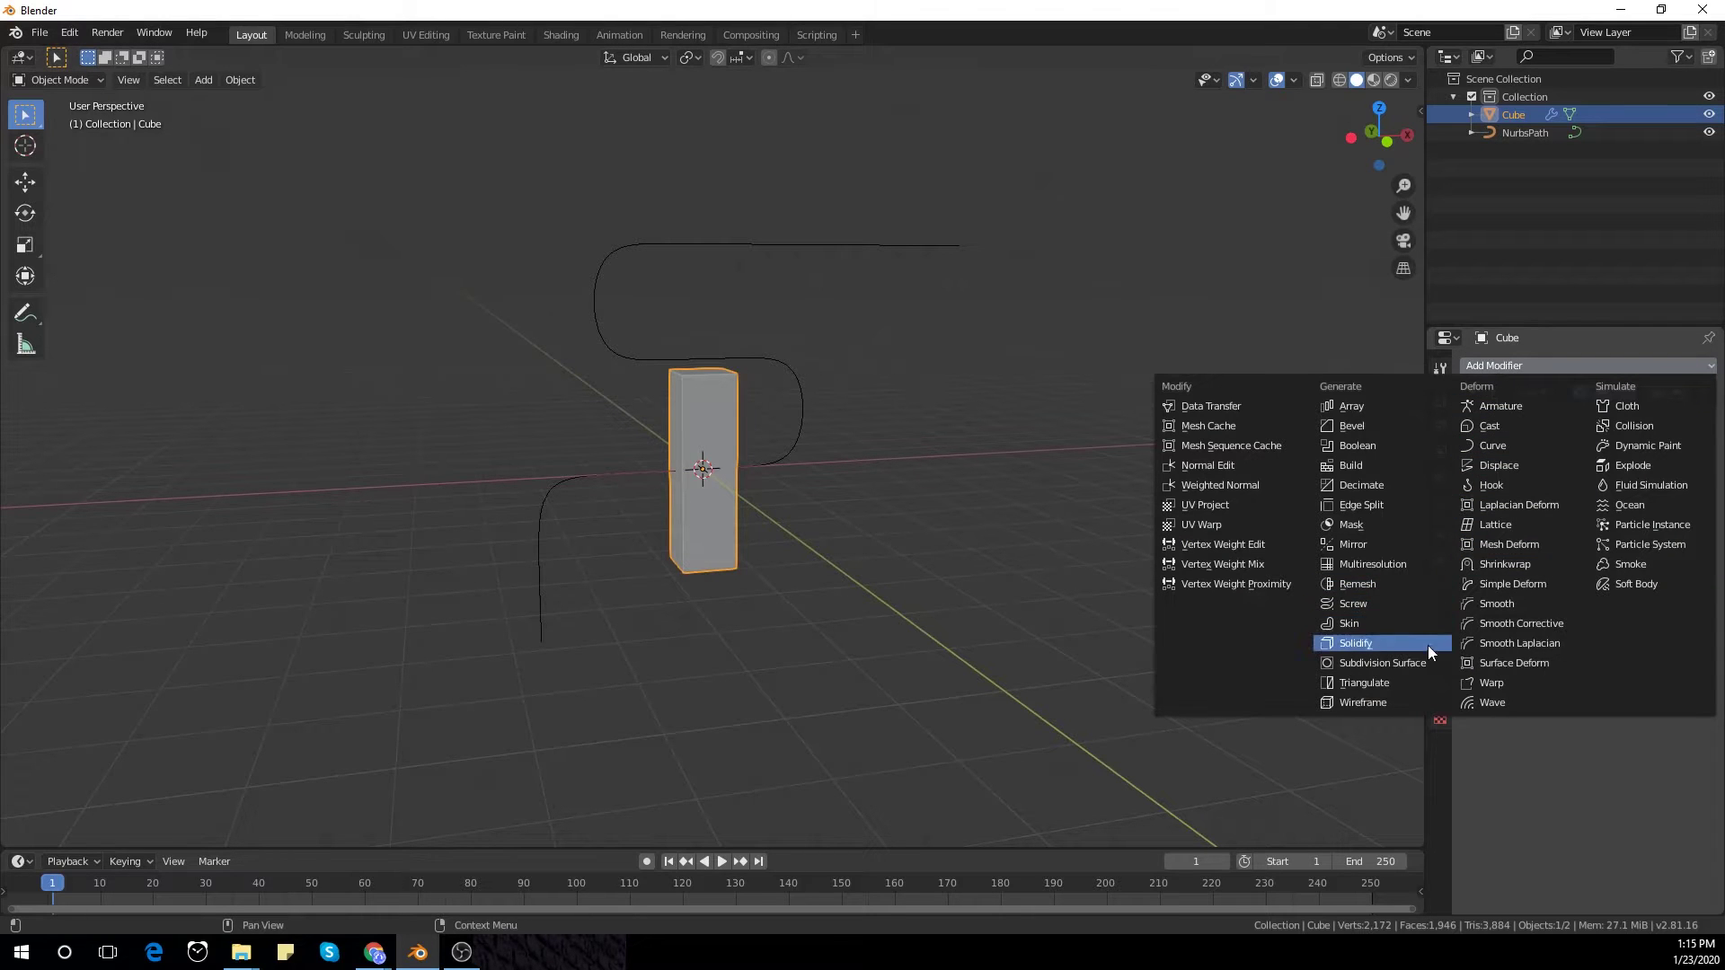
pyautogui.click(1491, 447)
pyautogui.click(1505, 495)
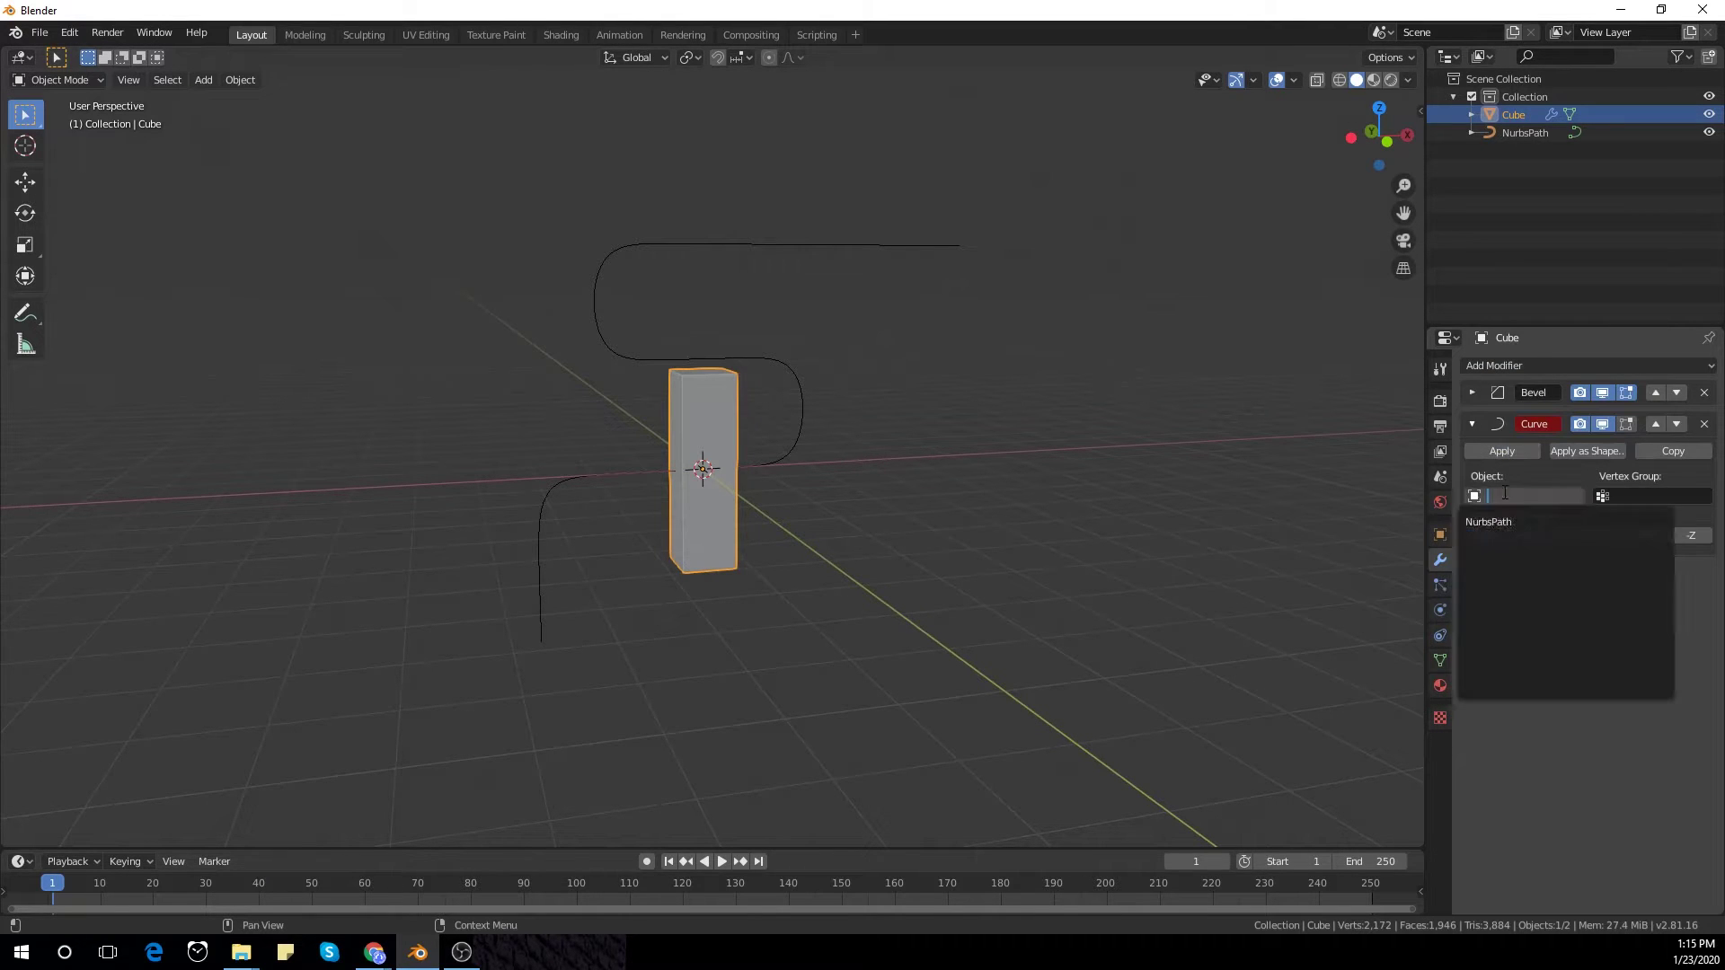
pyautogui.click(1496, 521)
pyautogui.click(1524, 536)
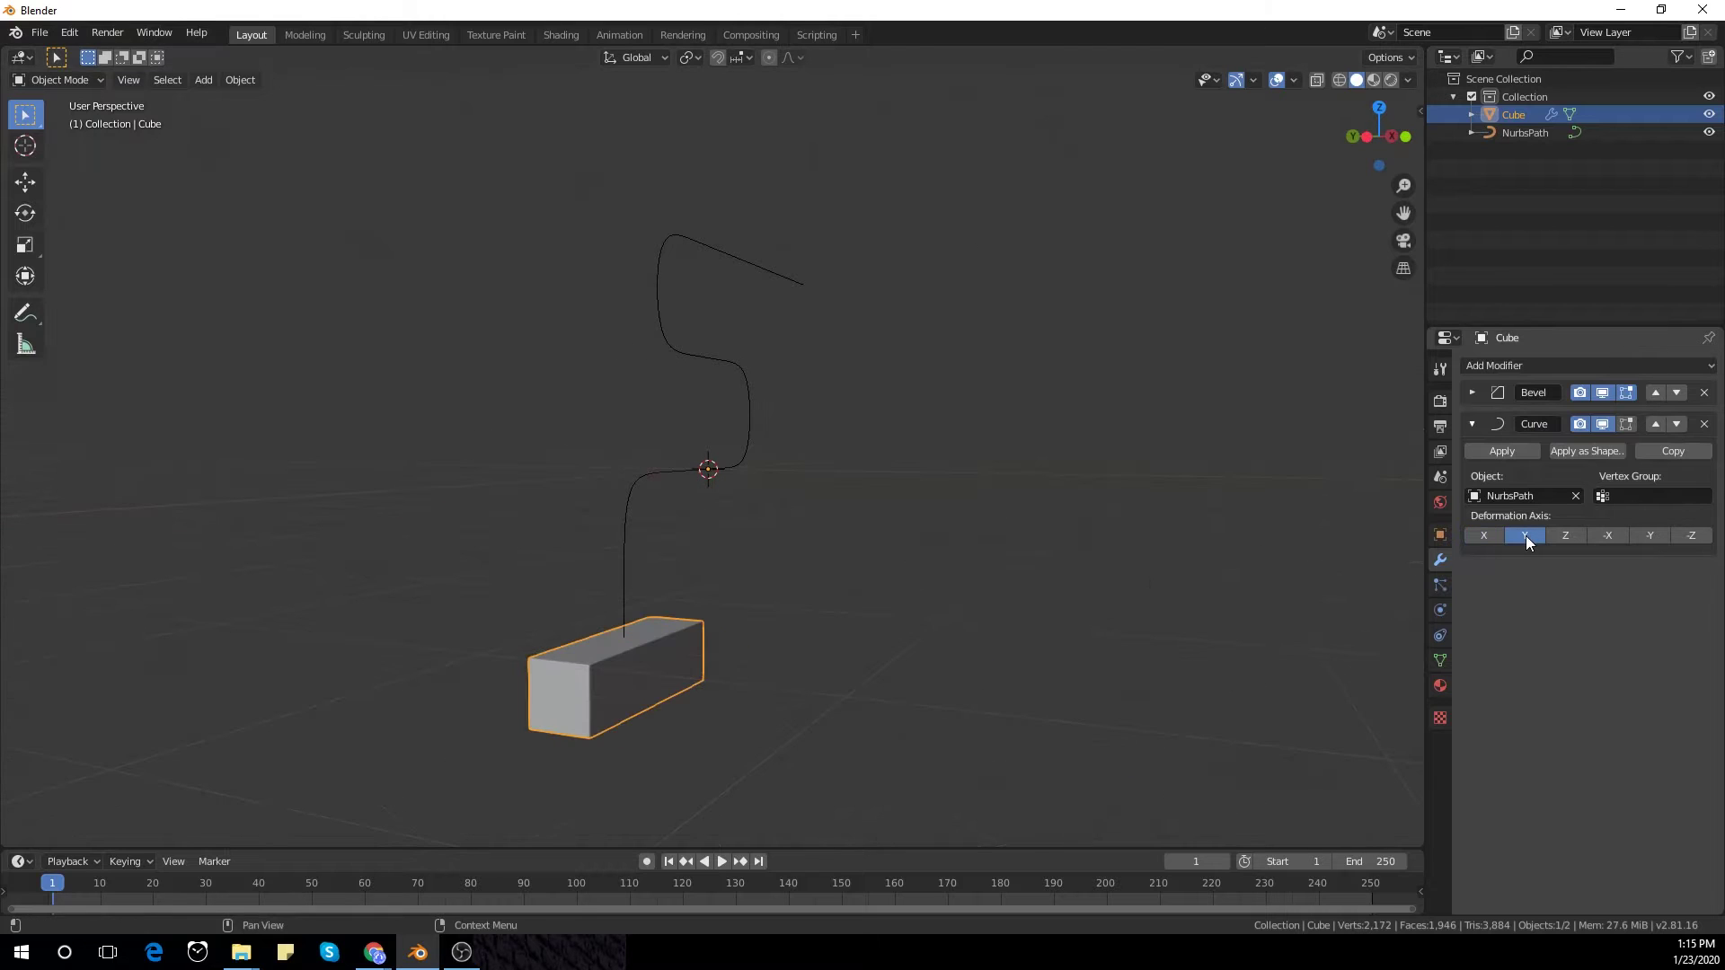
pyautogui.click(1561, 533)
pyautogui.moveTo(1178, 577); pyautogui.dragTo(973, 600, button='middle')
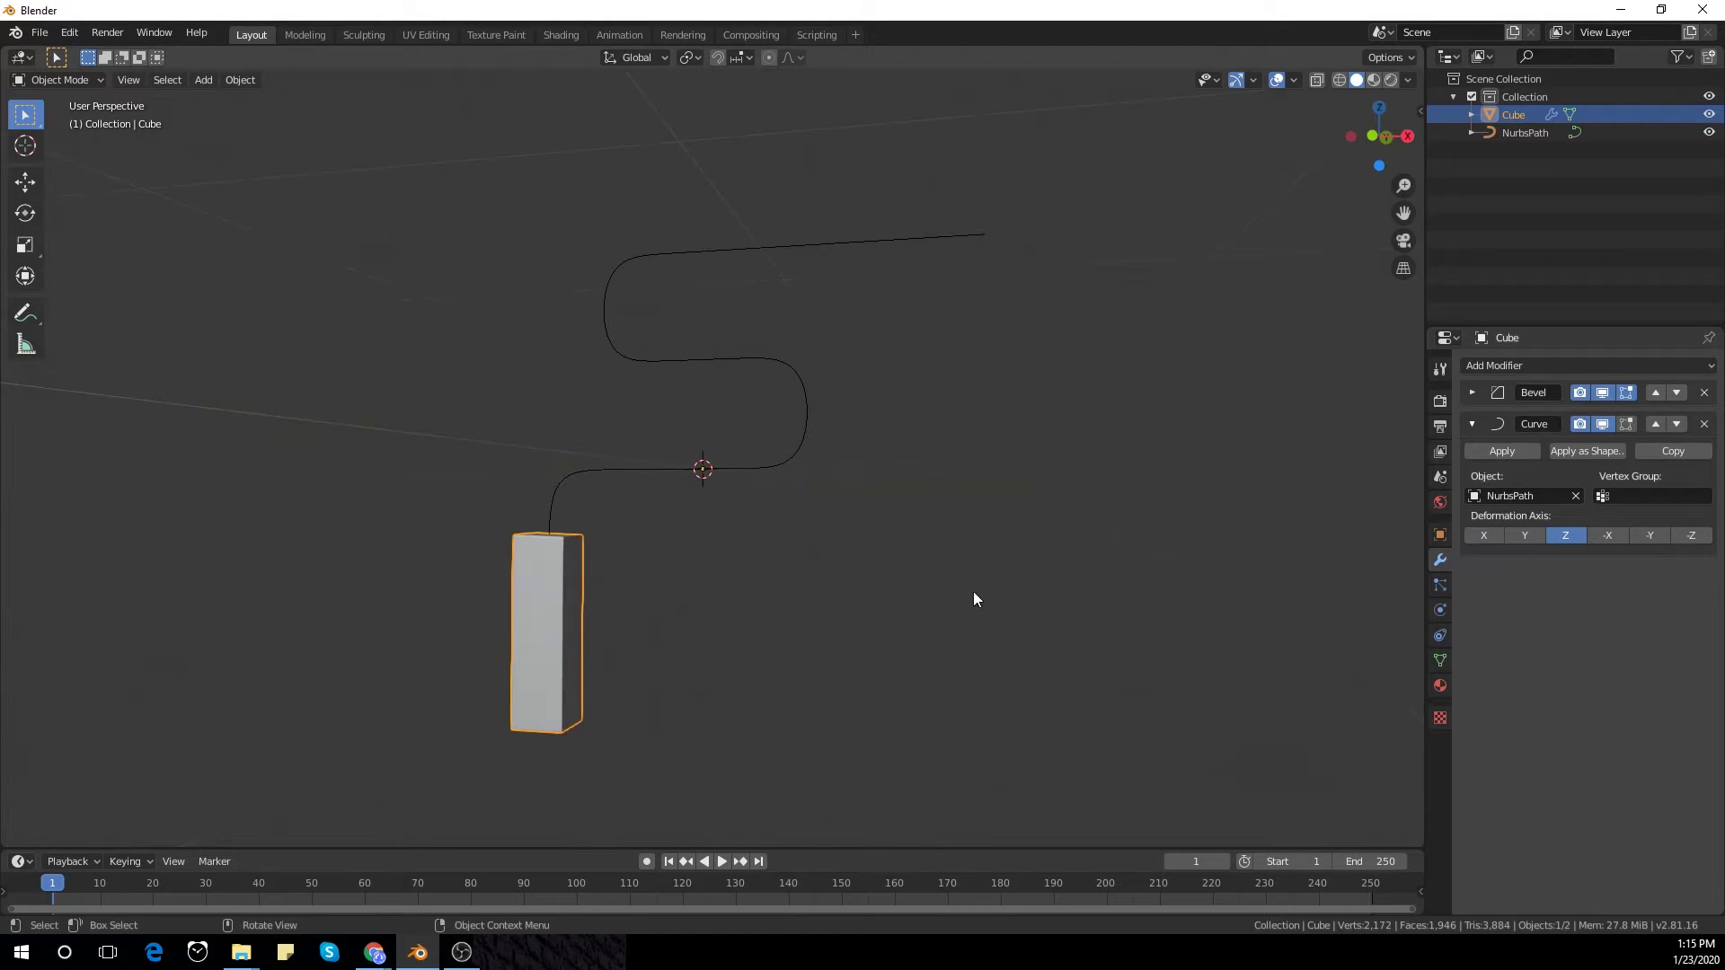
pyautogui.press('KP_1')
# Step: Scale the cube thinner in width and depth only, keeping its height
pyautogui.press('g')
pyautogui.press('z')
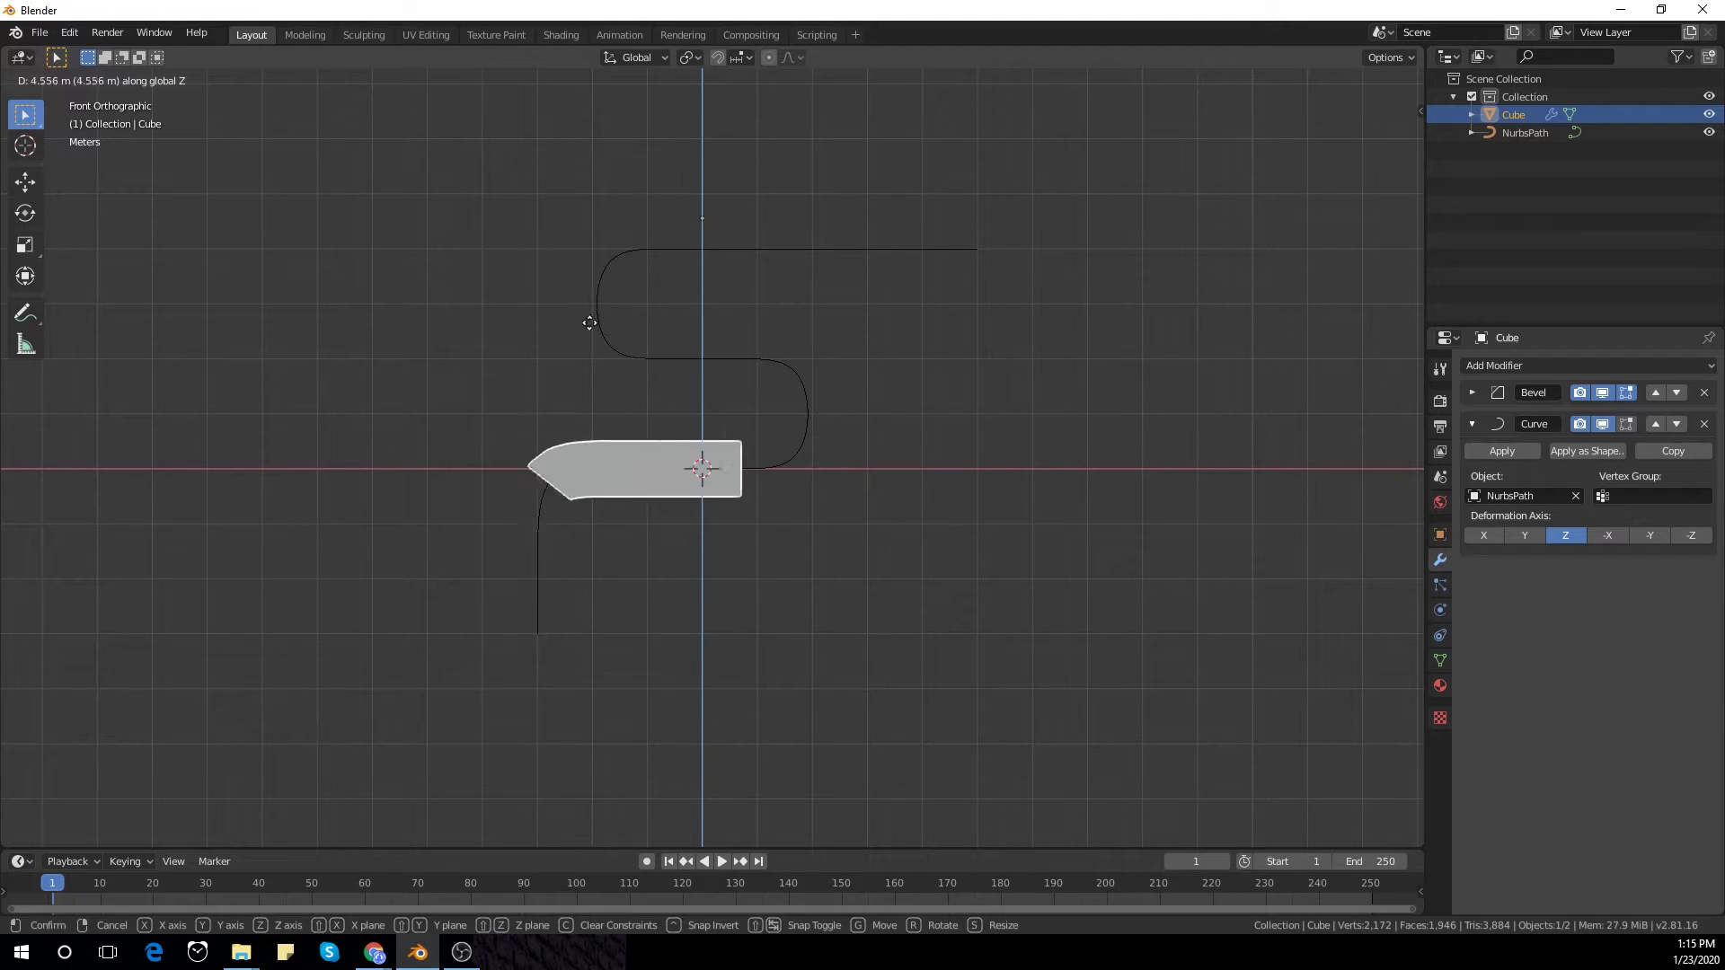
pyautogui.press('Escape')
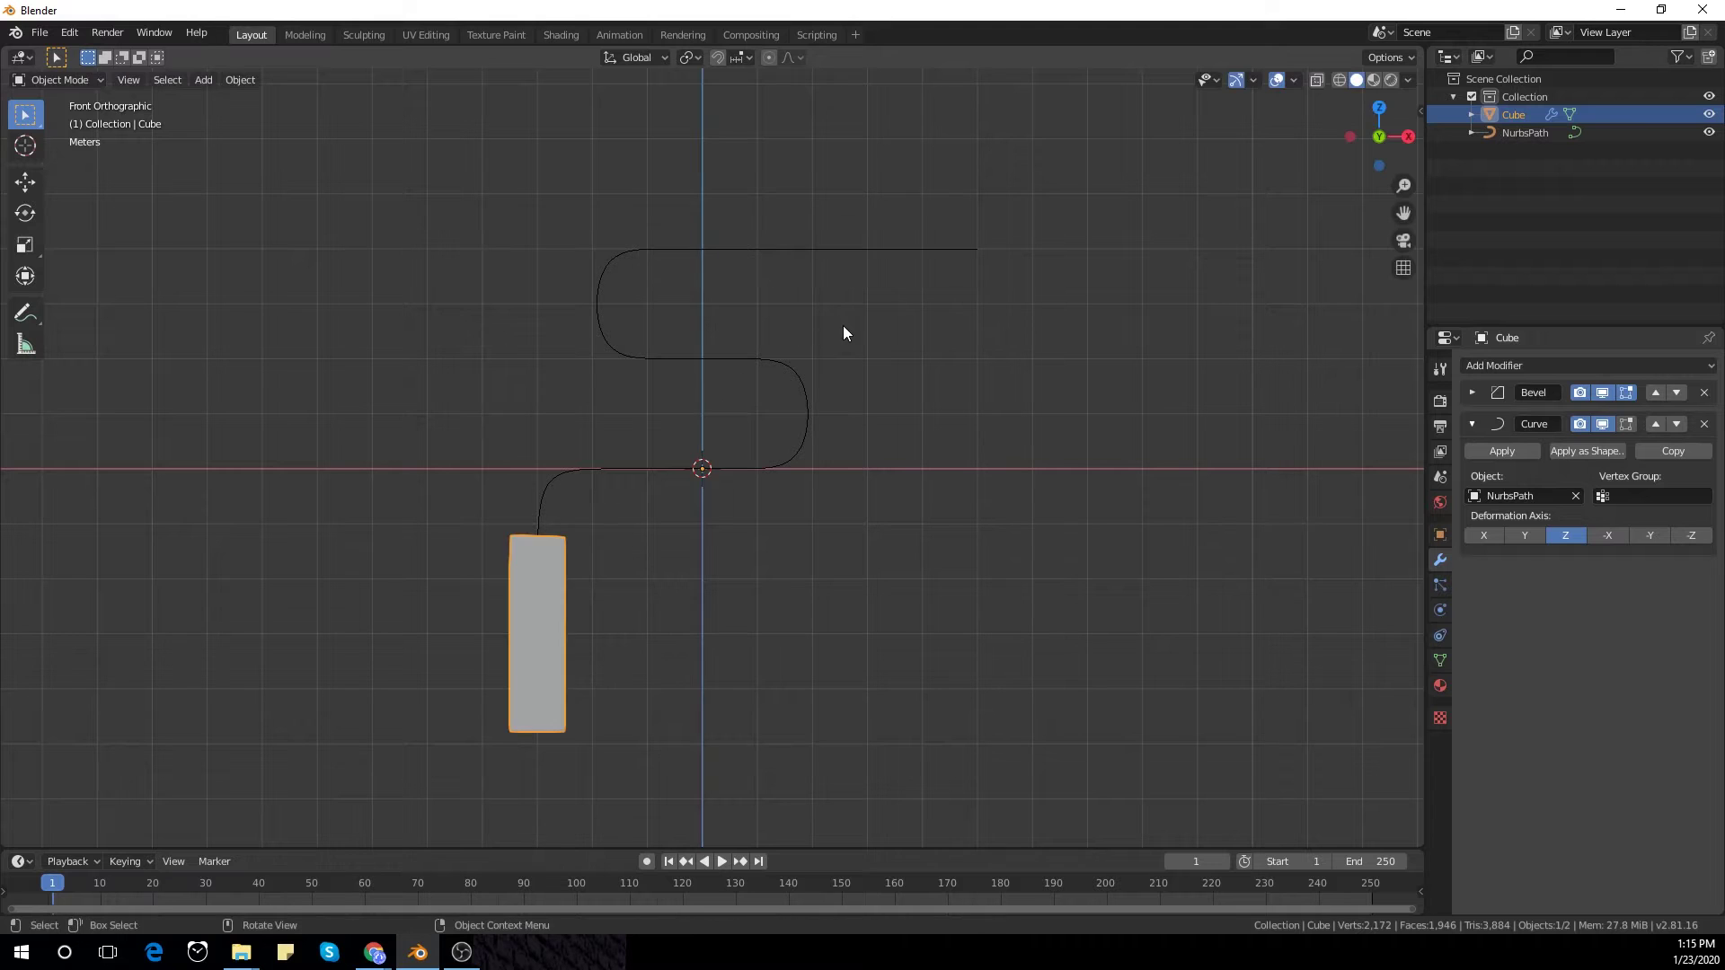
pyautogui.moveTo(639, 658); pyautogui.dragTo(865, 724, button='middle')
pyautogui.press('s')
pyautogui.hotkey('shift', 'z')
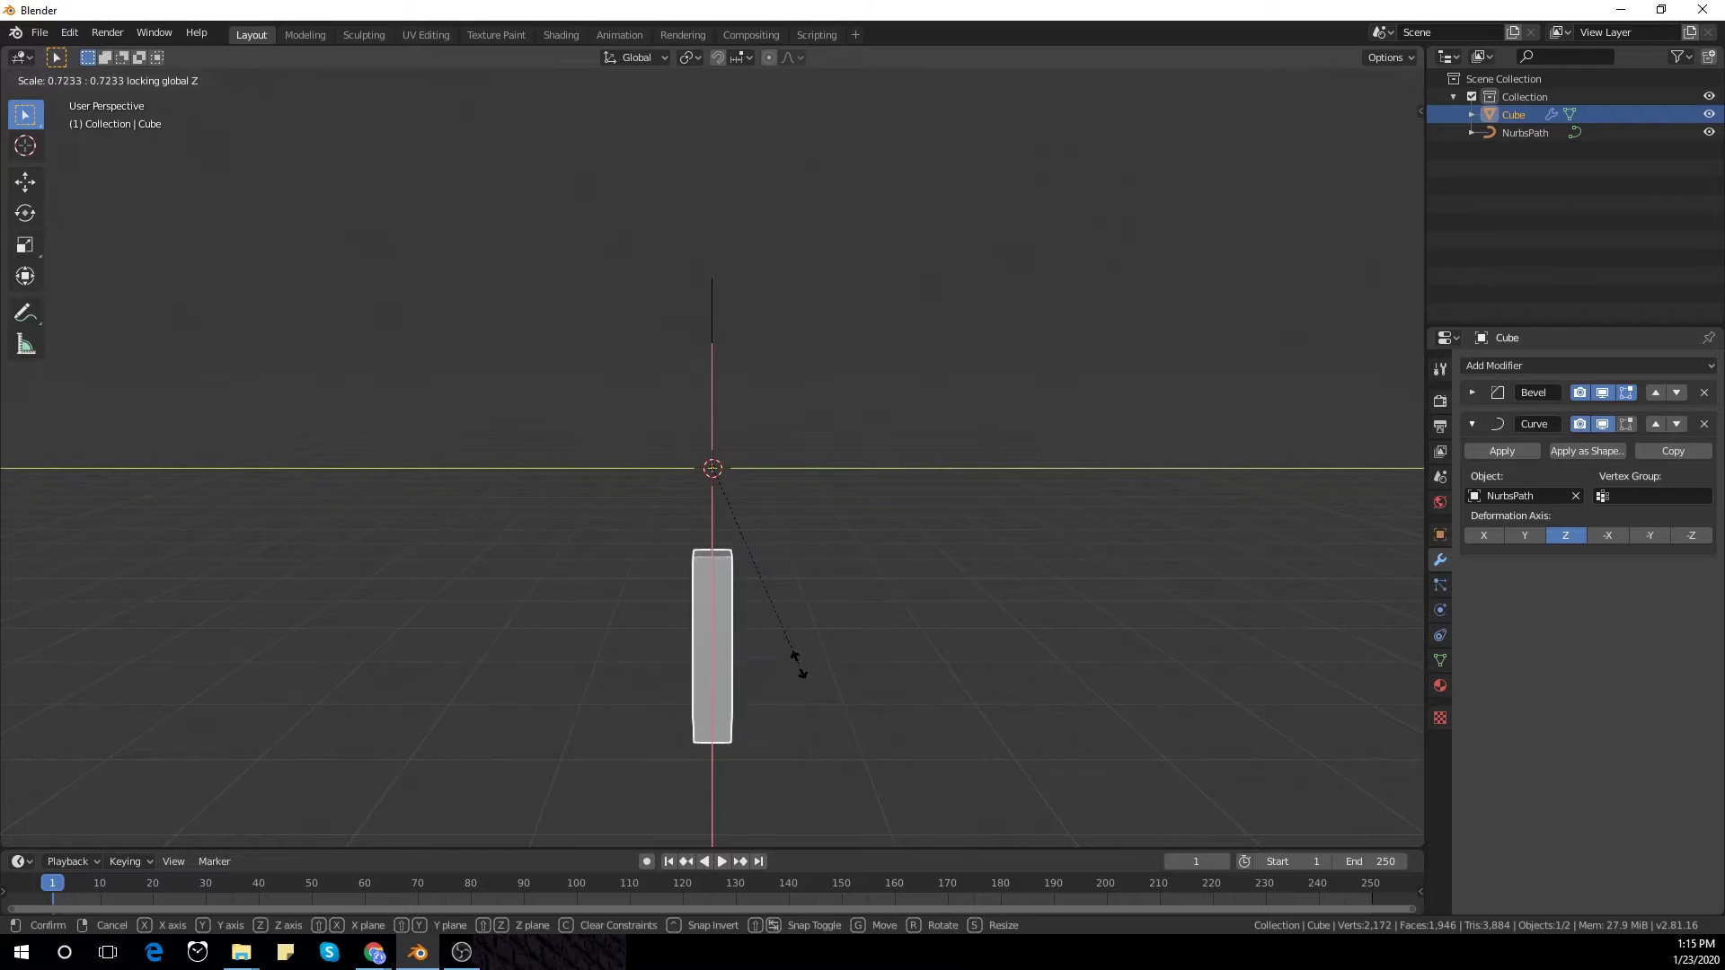
pyautogui.click(795, 643)
# Step: Shorten the cube along Z and apply its scale
pyautogui.moveTo(944, 658); pyautogui.dragTo(688, 634, button='middle')
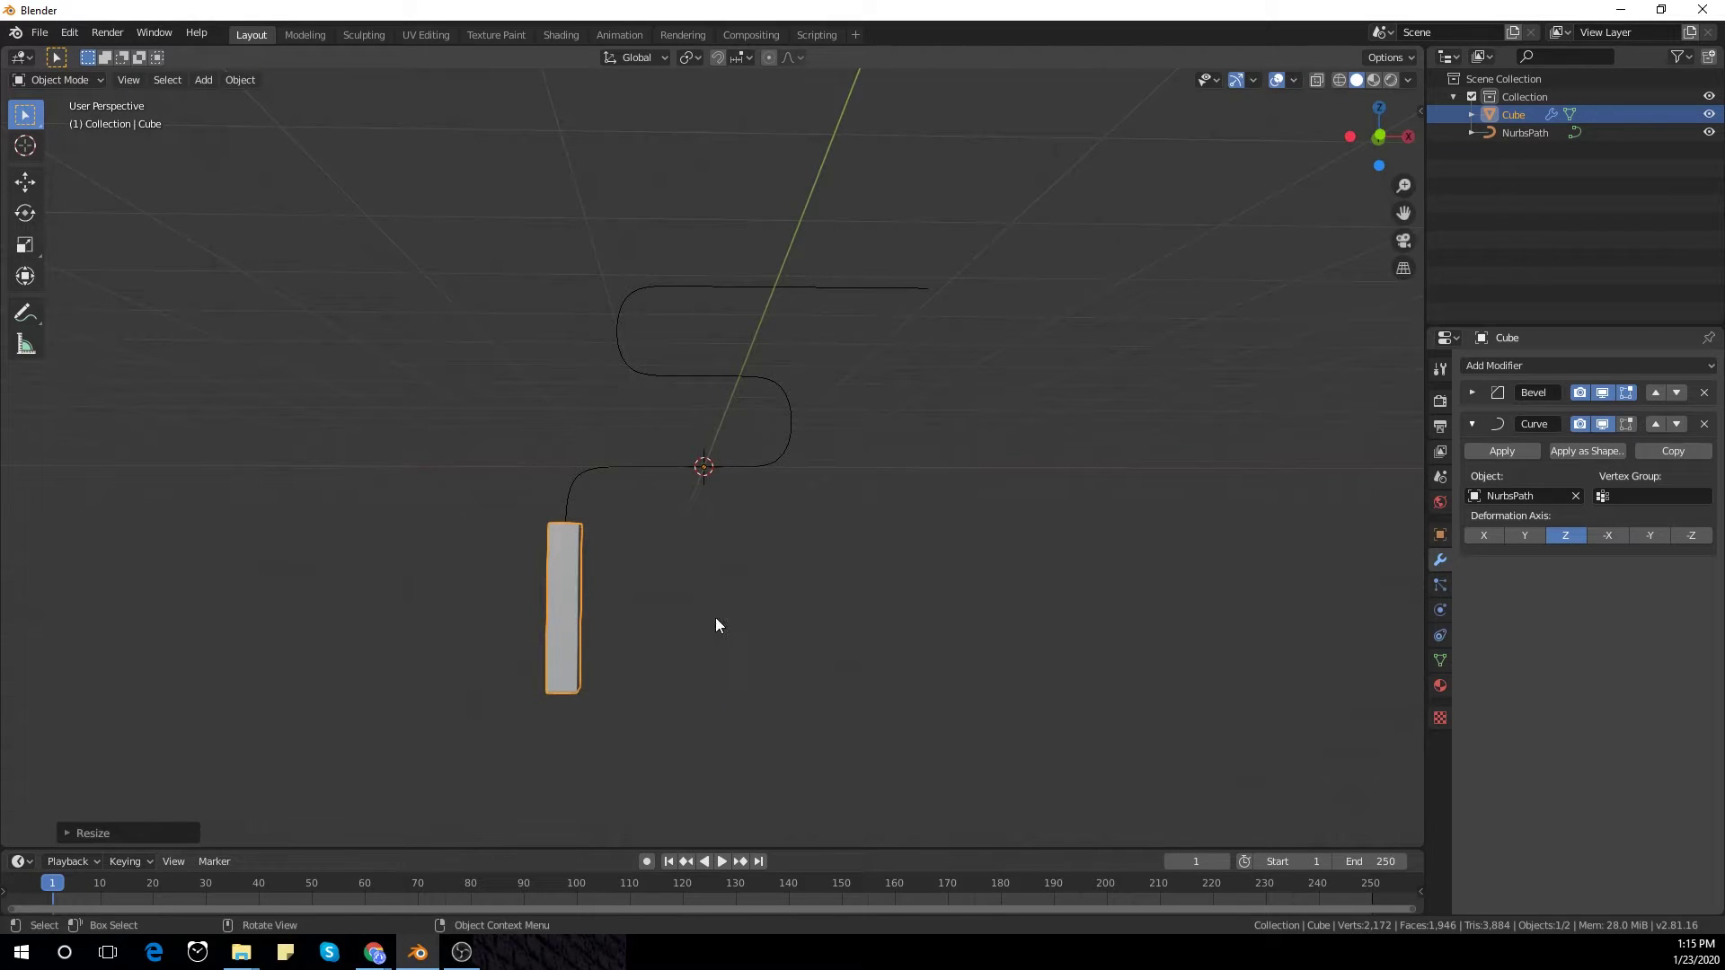
pyautogui.press('s')
pyautogui.press('z')
pyautogui.click(694, 577)
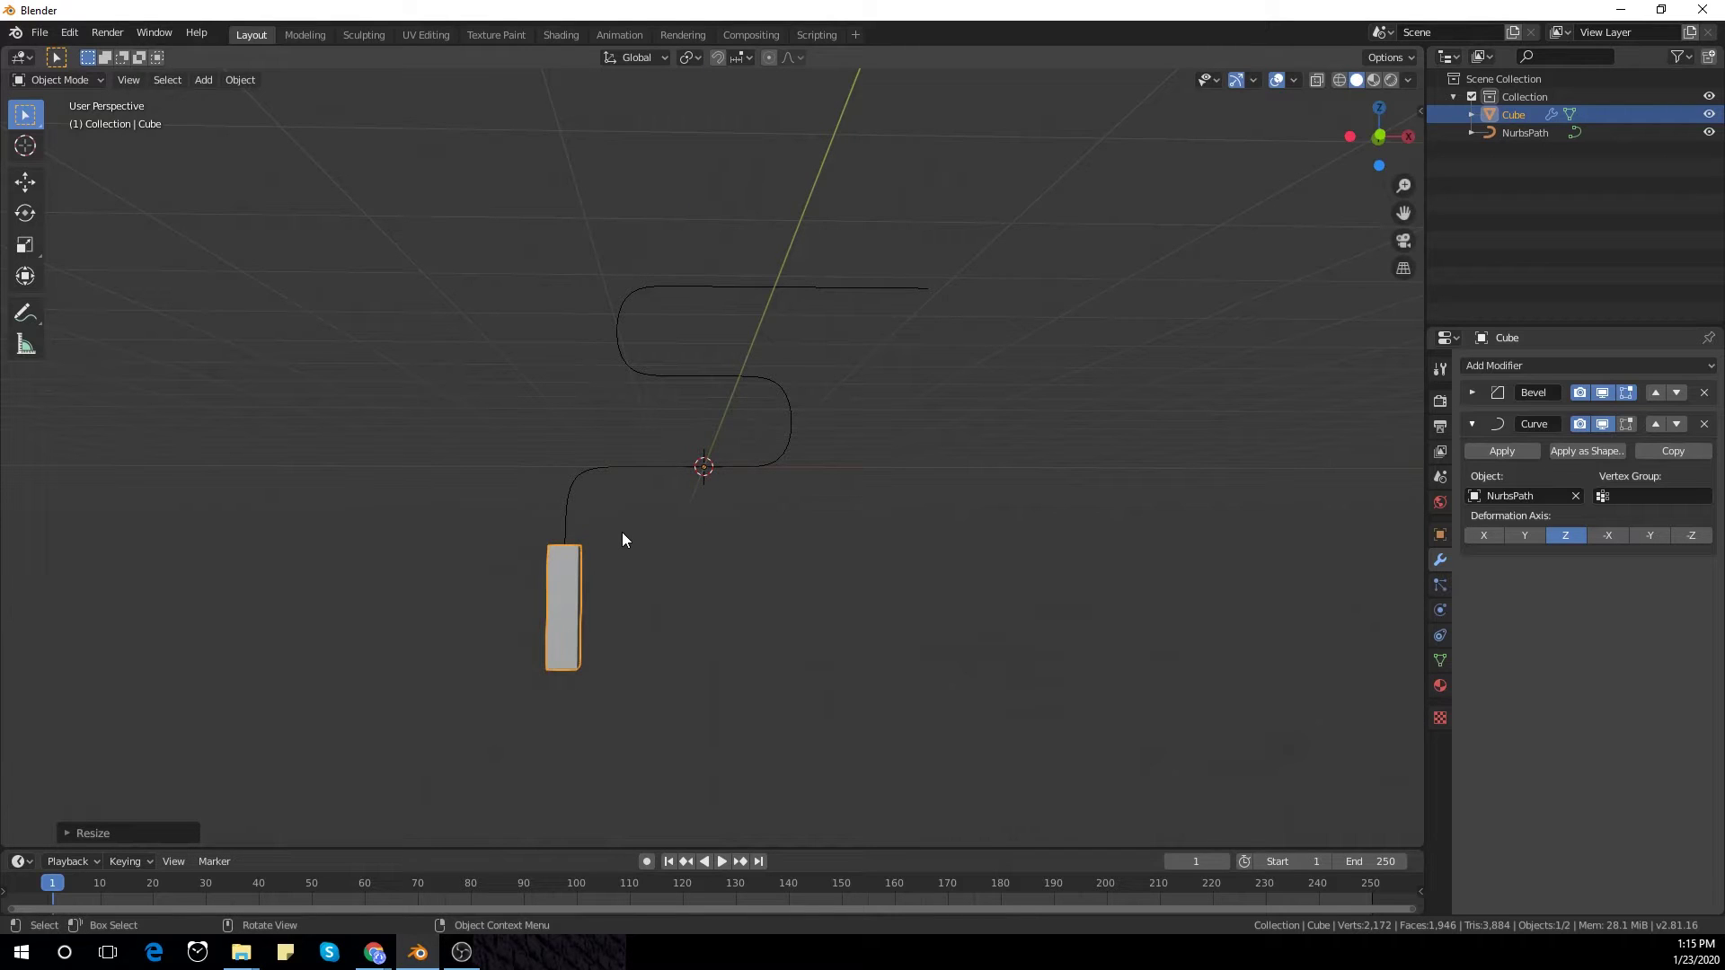
pyautogui.hotkey('shift', 'a')
pyautogui.hotkey('ctrl', 'a')
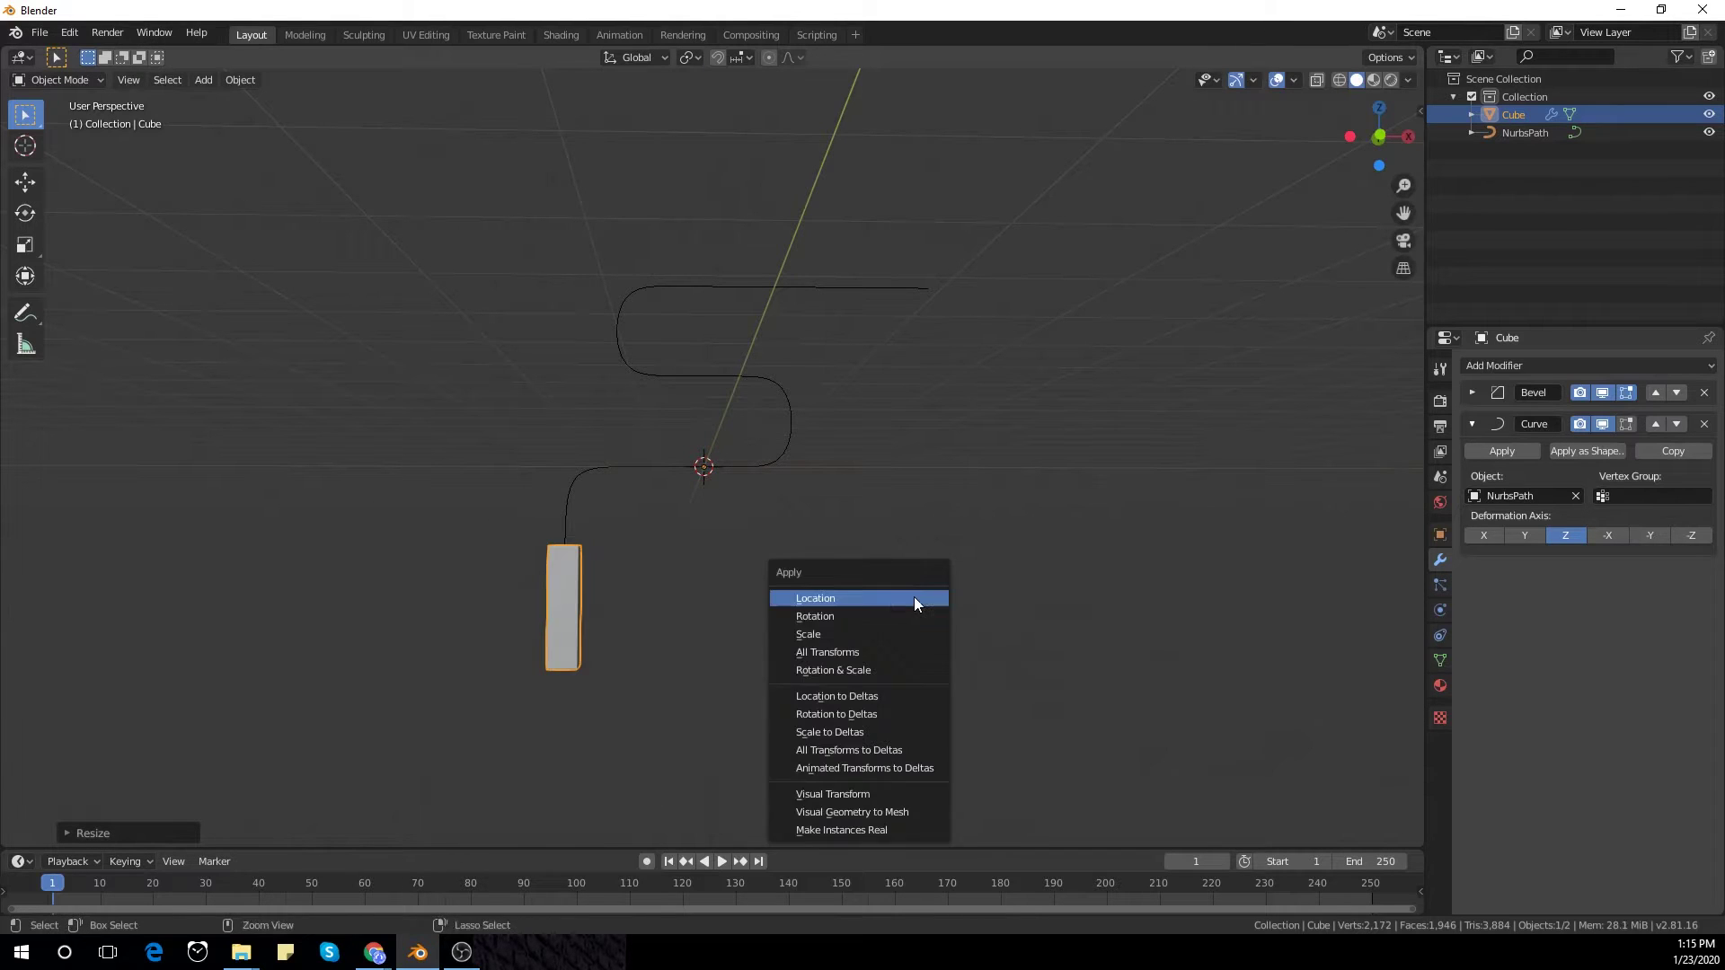
pyautogui.click(881, 636)
# Step: Slide the cube down to the path's lower end, then select the NurbsPath curve
pyautogui.press('g')
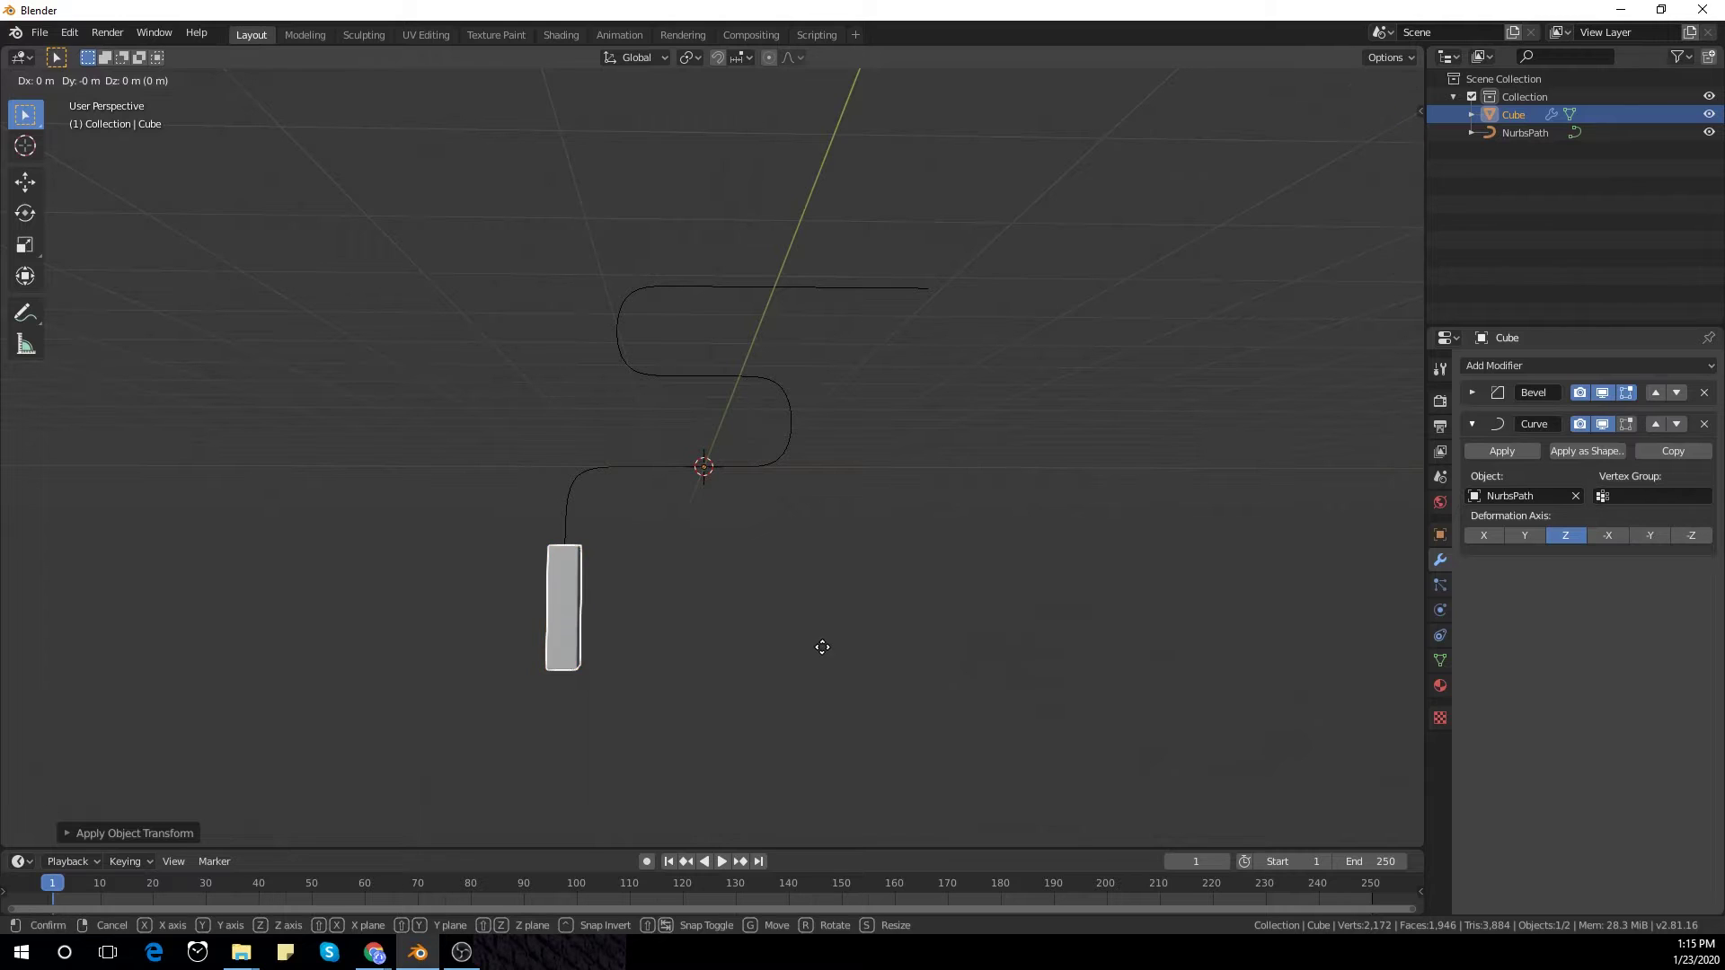
pyautogui.press('z')
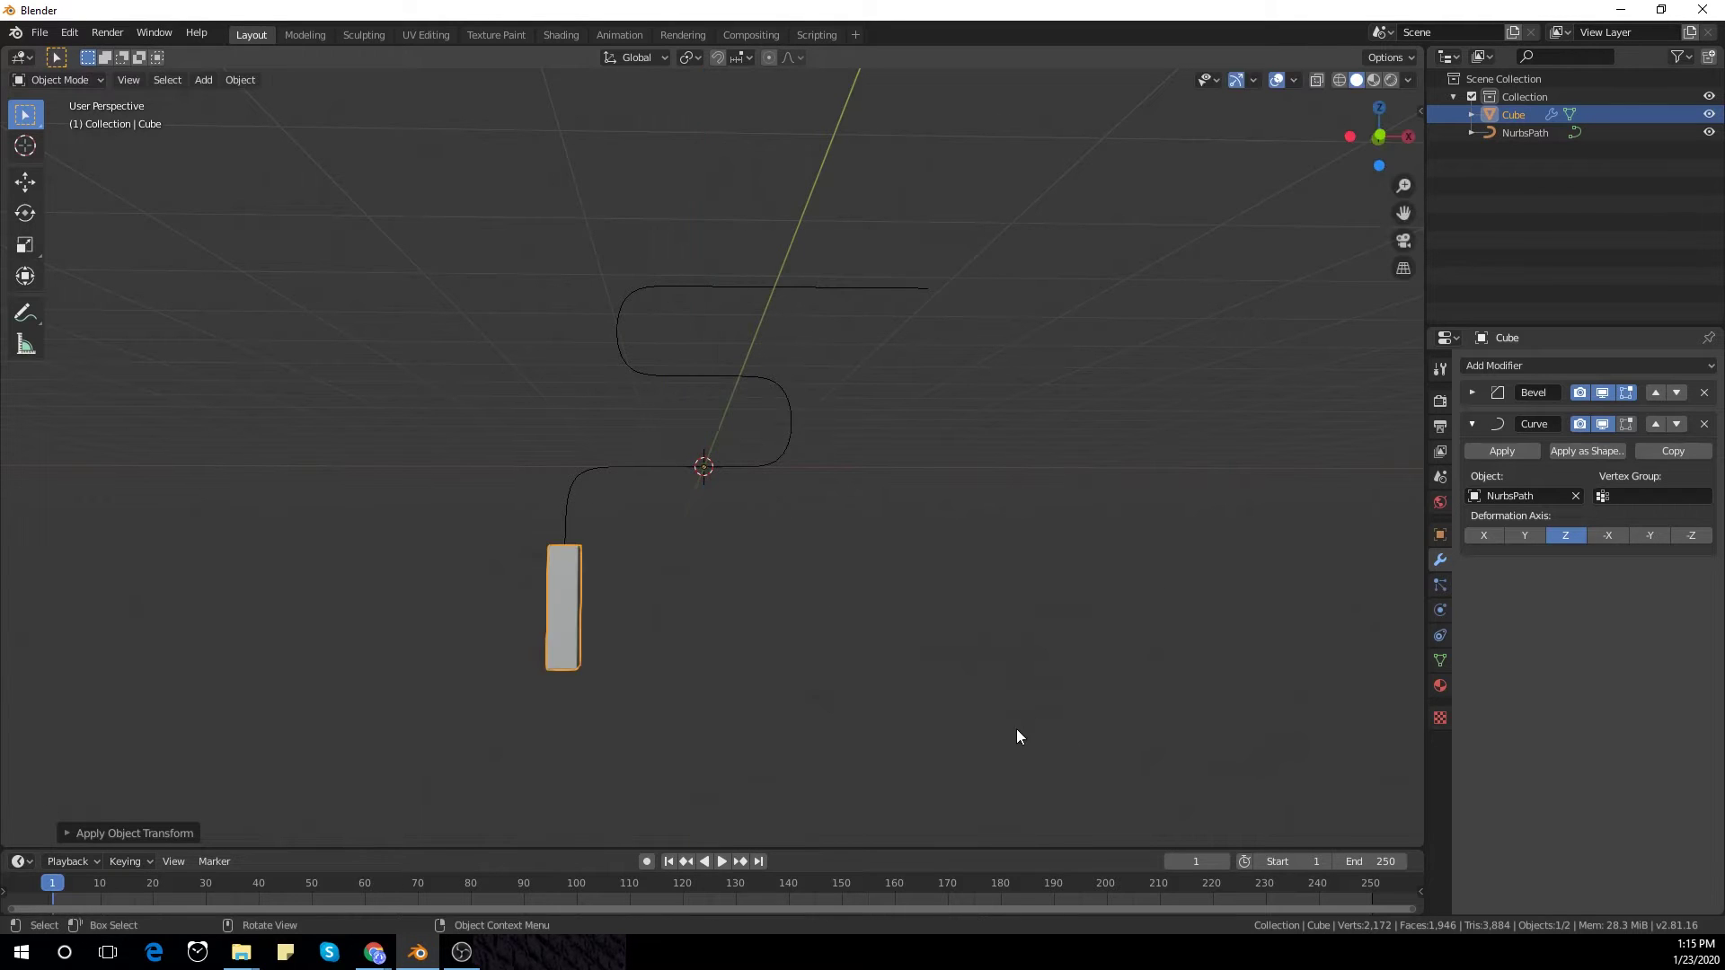
pyautogui.click(1016, 729)
pyautogui.moveTo(1017, 729); pyautogui.dragTo(726, 406, button='middle')
pyautogui.click(760, 444)
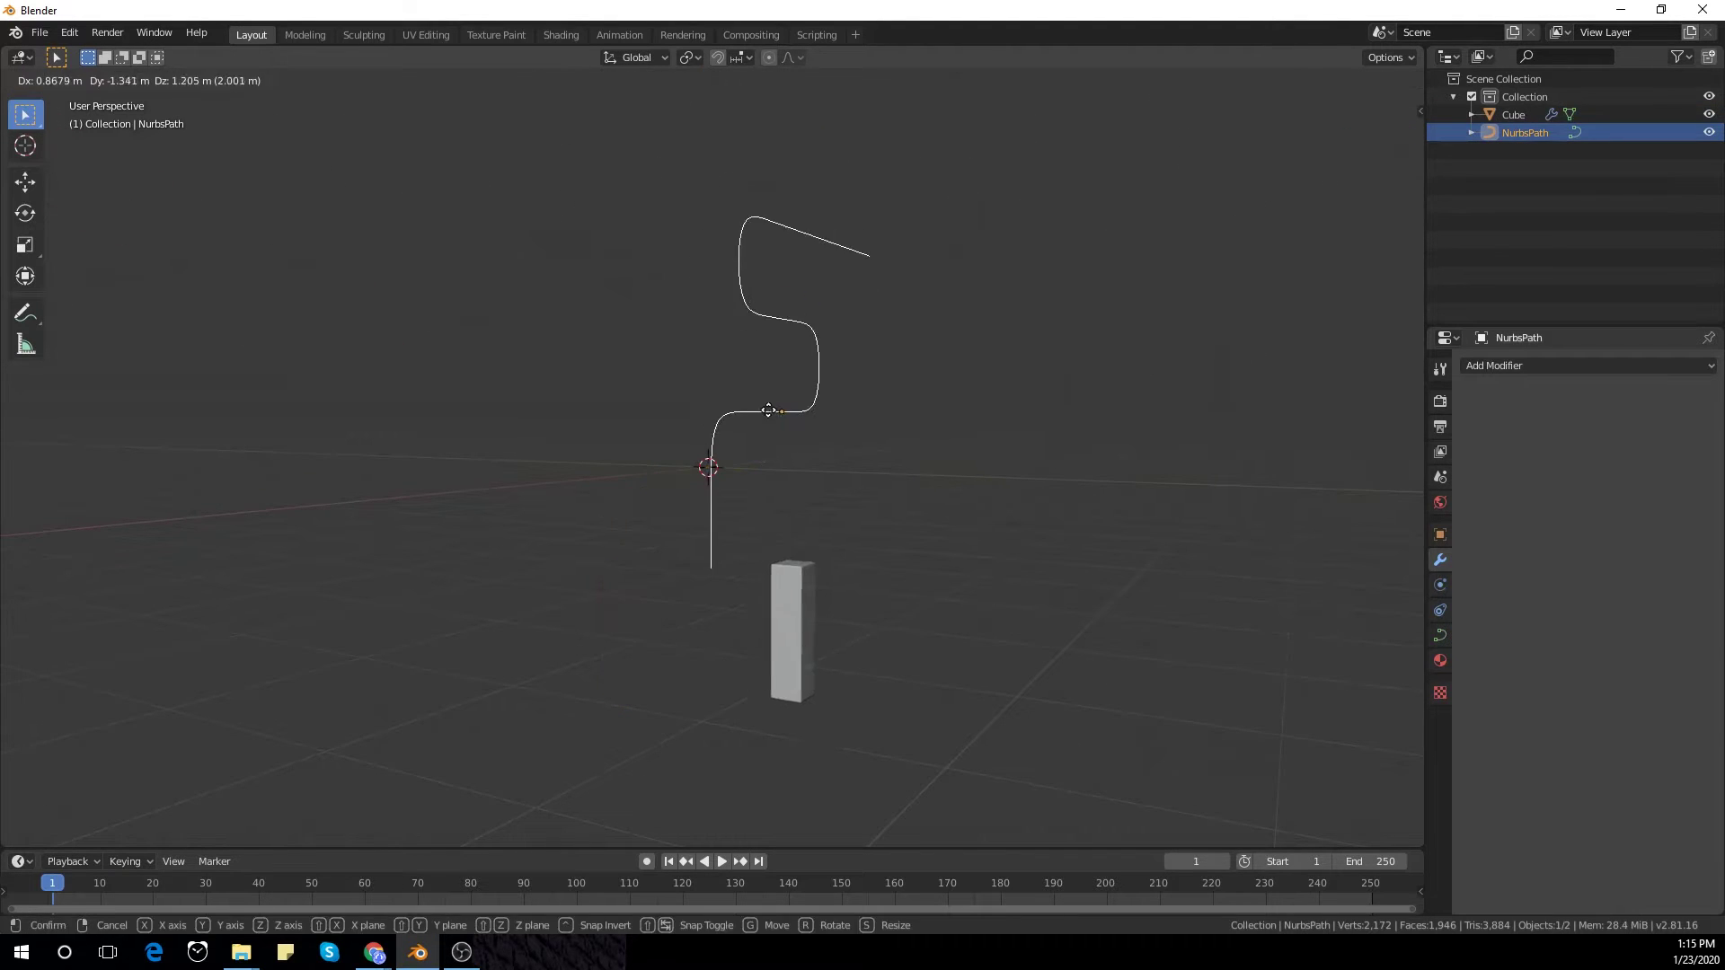
# Step: Duplicate the NurbsPath in place and expand its Geometry and Bevel settings
pyautogui.hotkey('shift', 'd')
pyautogui.rightClick(812, 384)
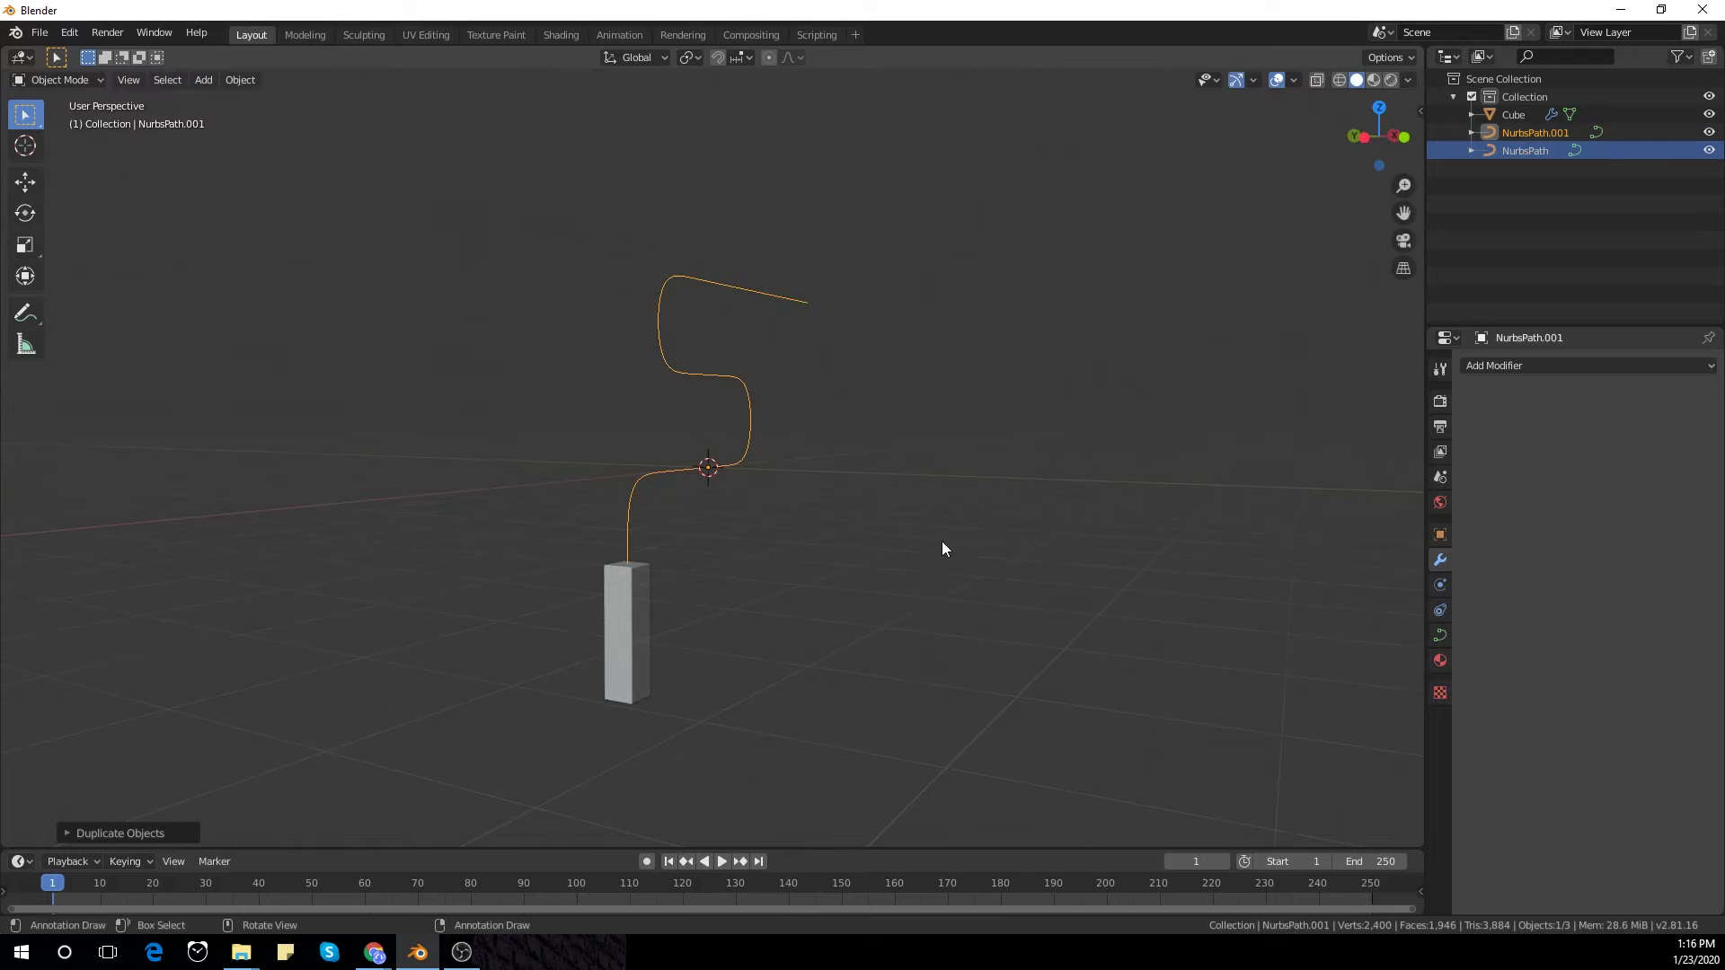
pyautogui.click(1439, 638)
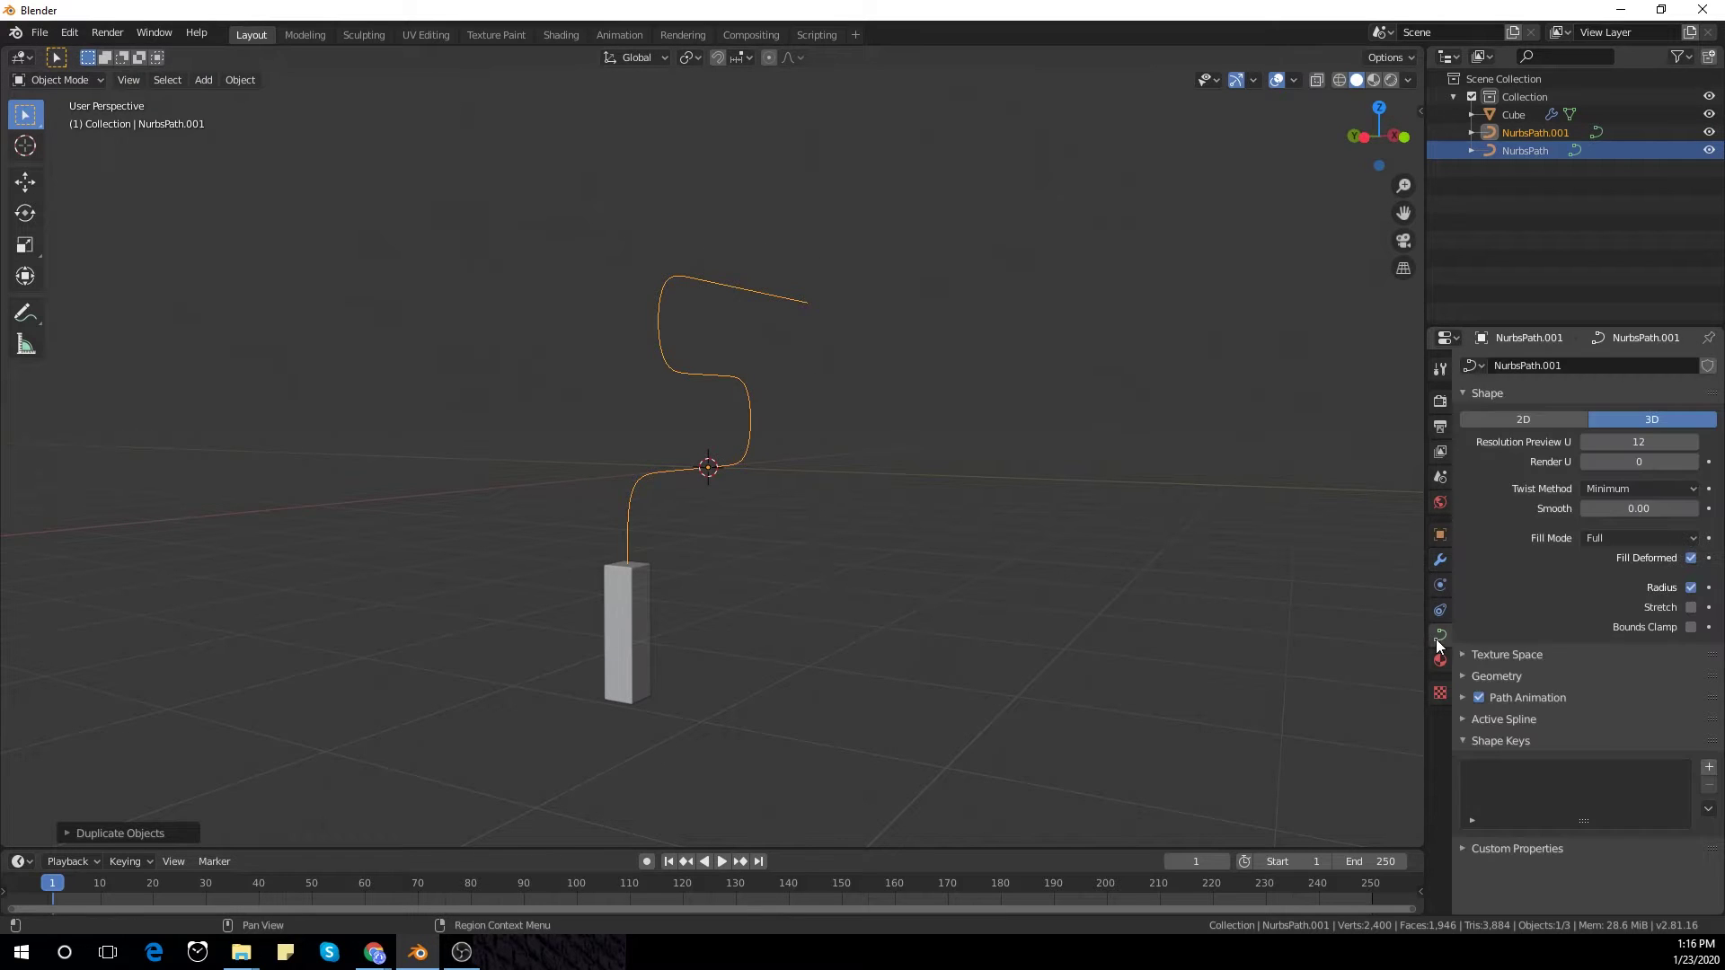
pyautogui.click(1531, 675)
pyautogui.scroll(-4, 1552, 687)
pyautogui.click(1552, 688)
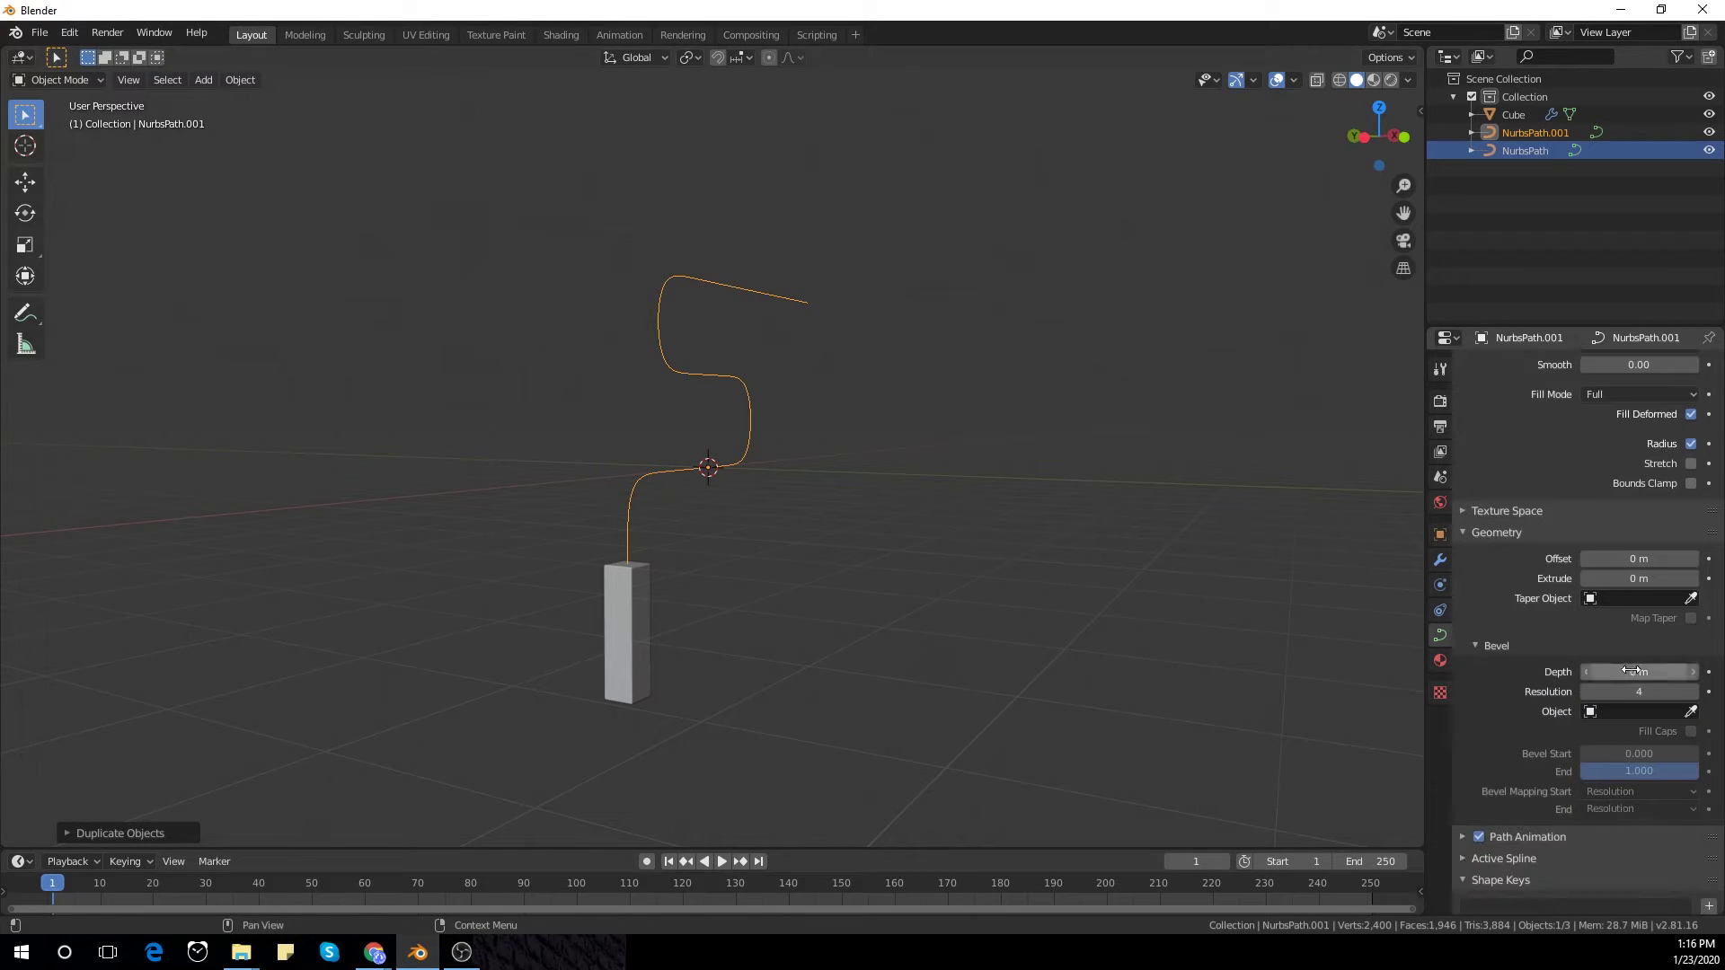
# Step: Give the copied path 0.1 m extrude and 0.26 m bevel depth, checking from the side view
pyautogui.moveTo(1621, 579); pyautogui.dragTo(1644, 578)
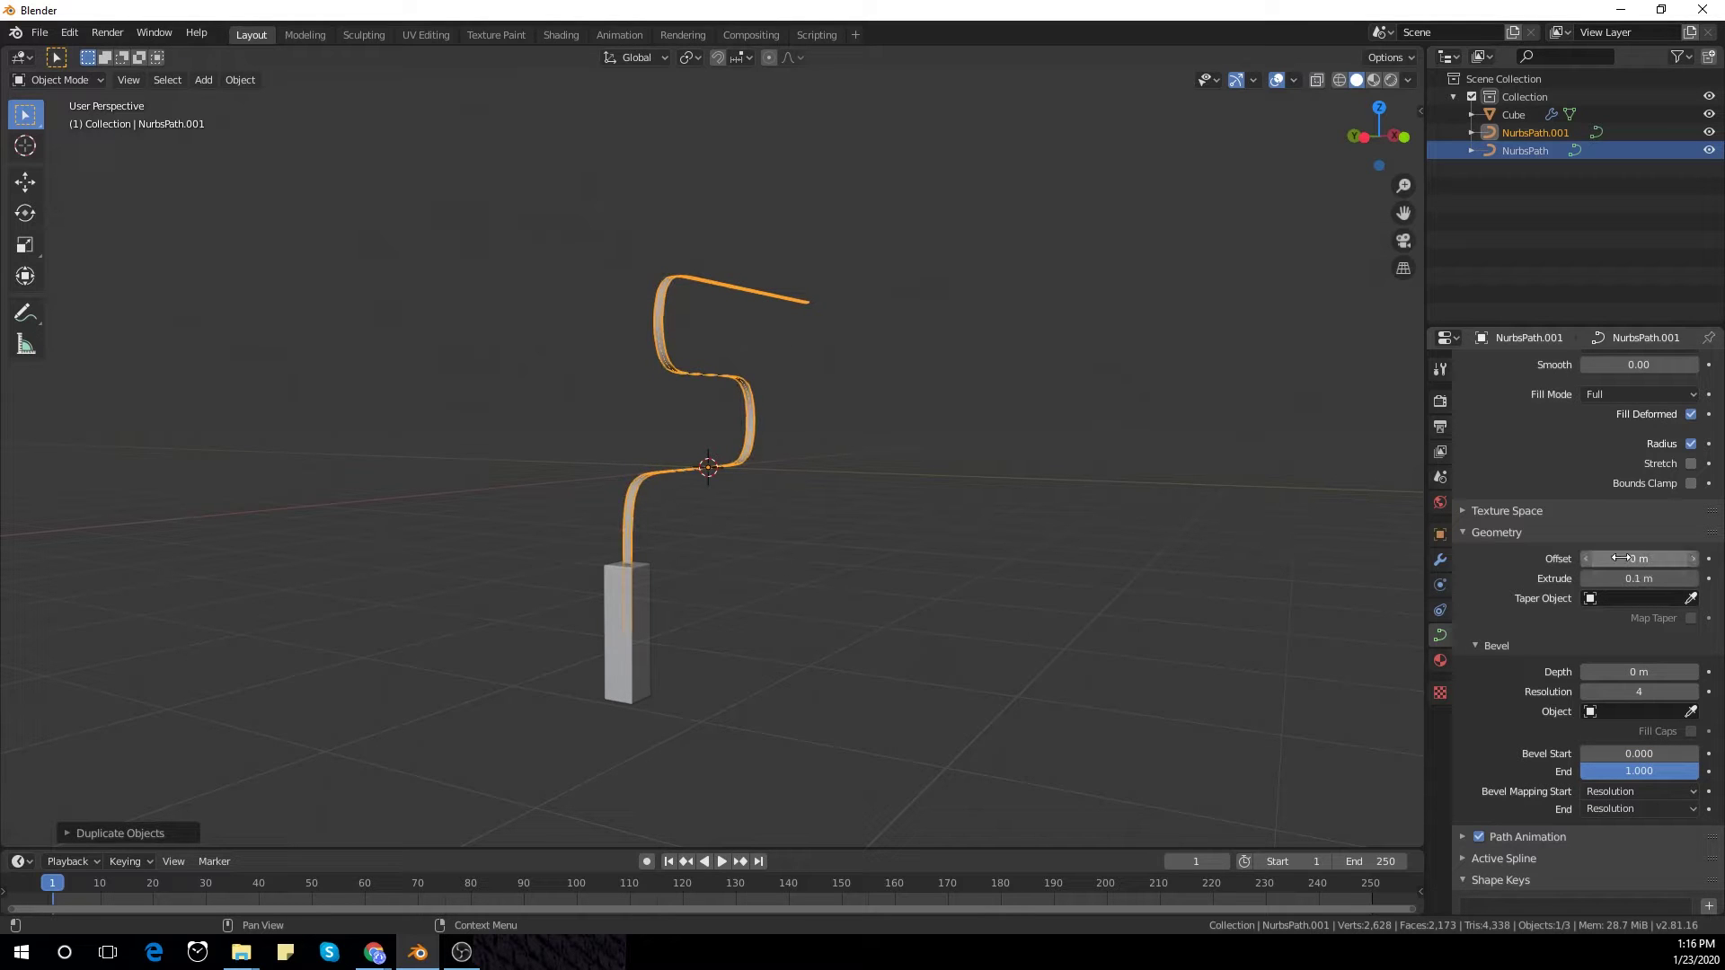
pyautogui.moveTo(1639, 672); pyautogui.dragTo(1653, 672)
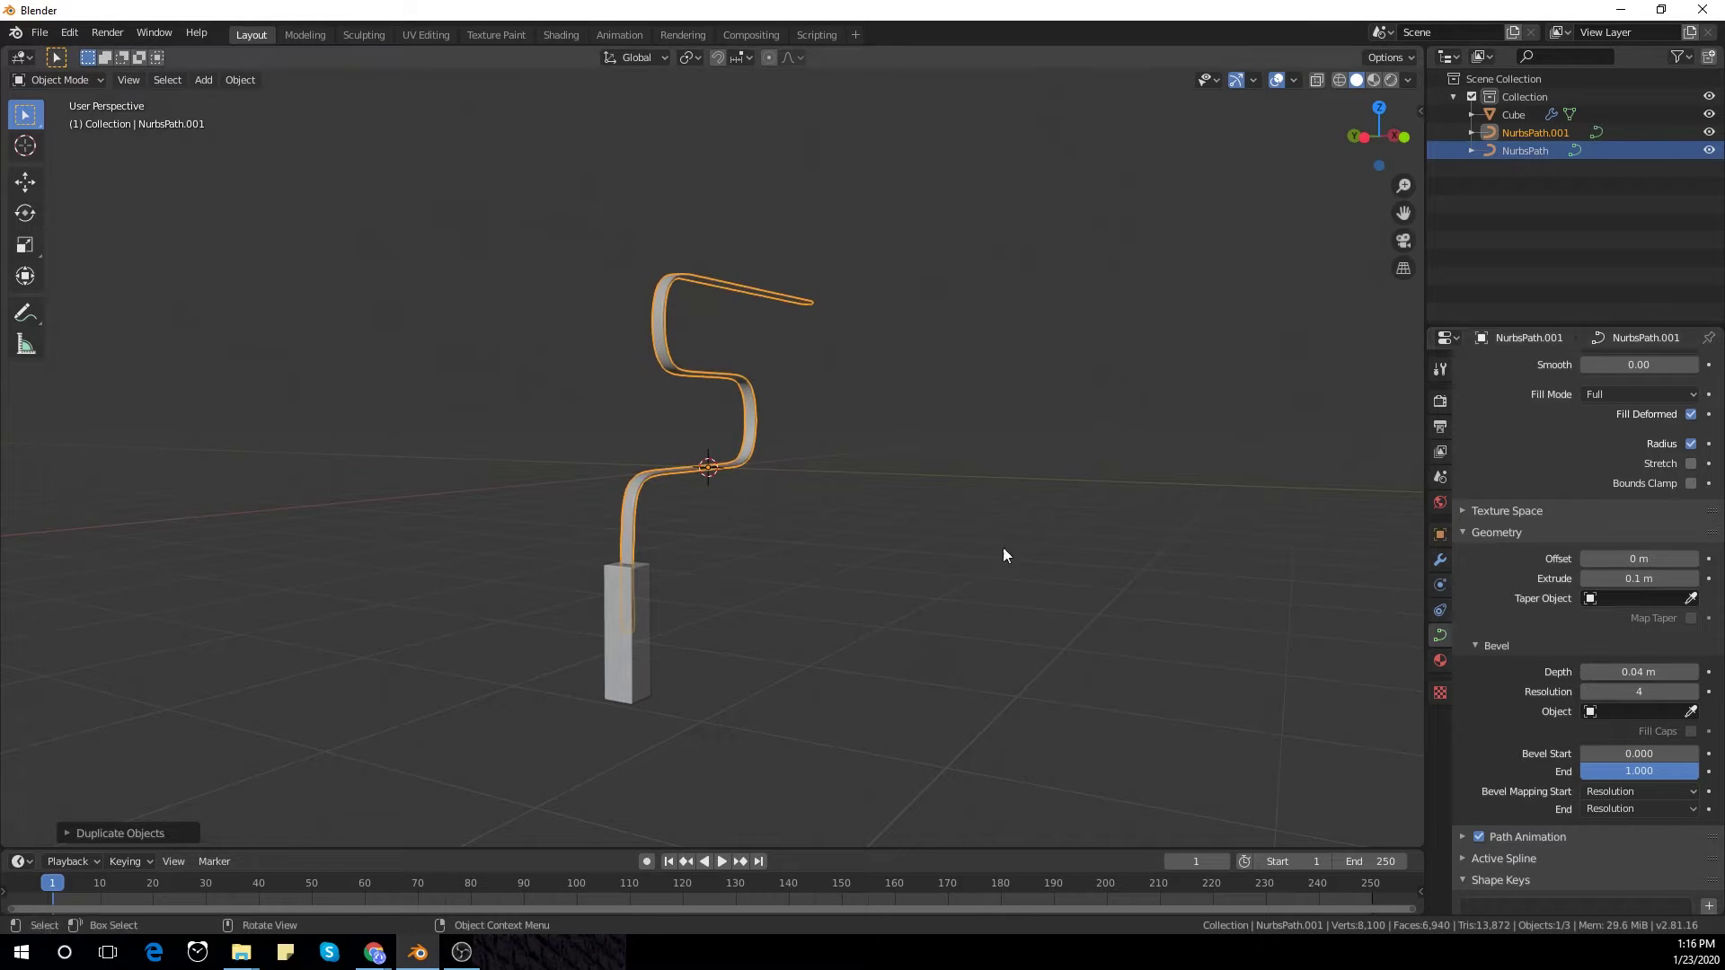
pyautogui.press('KP_3')
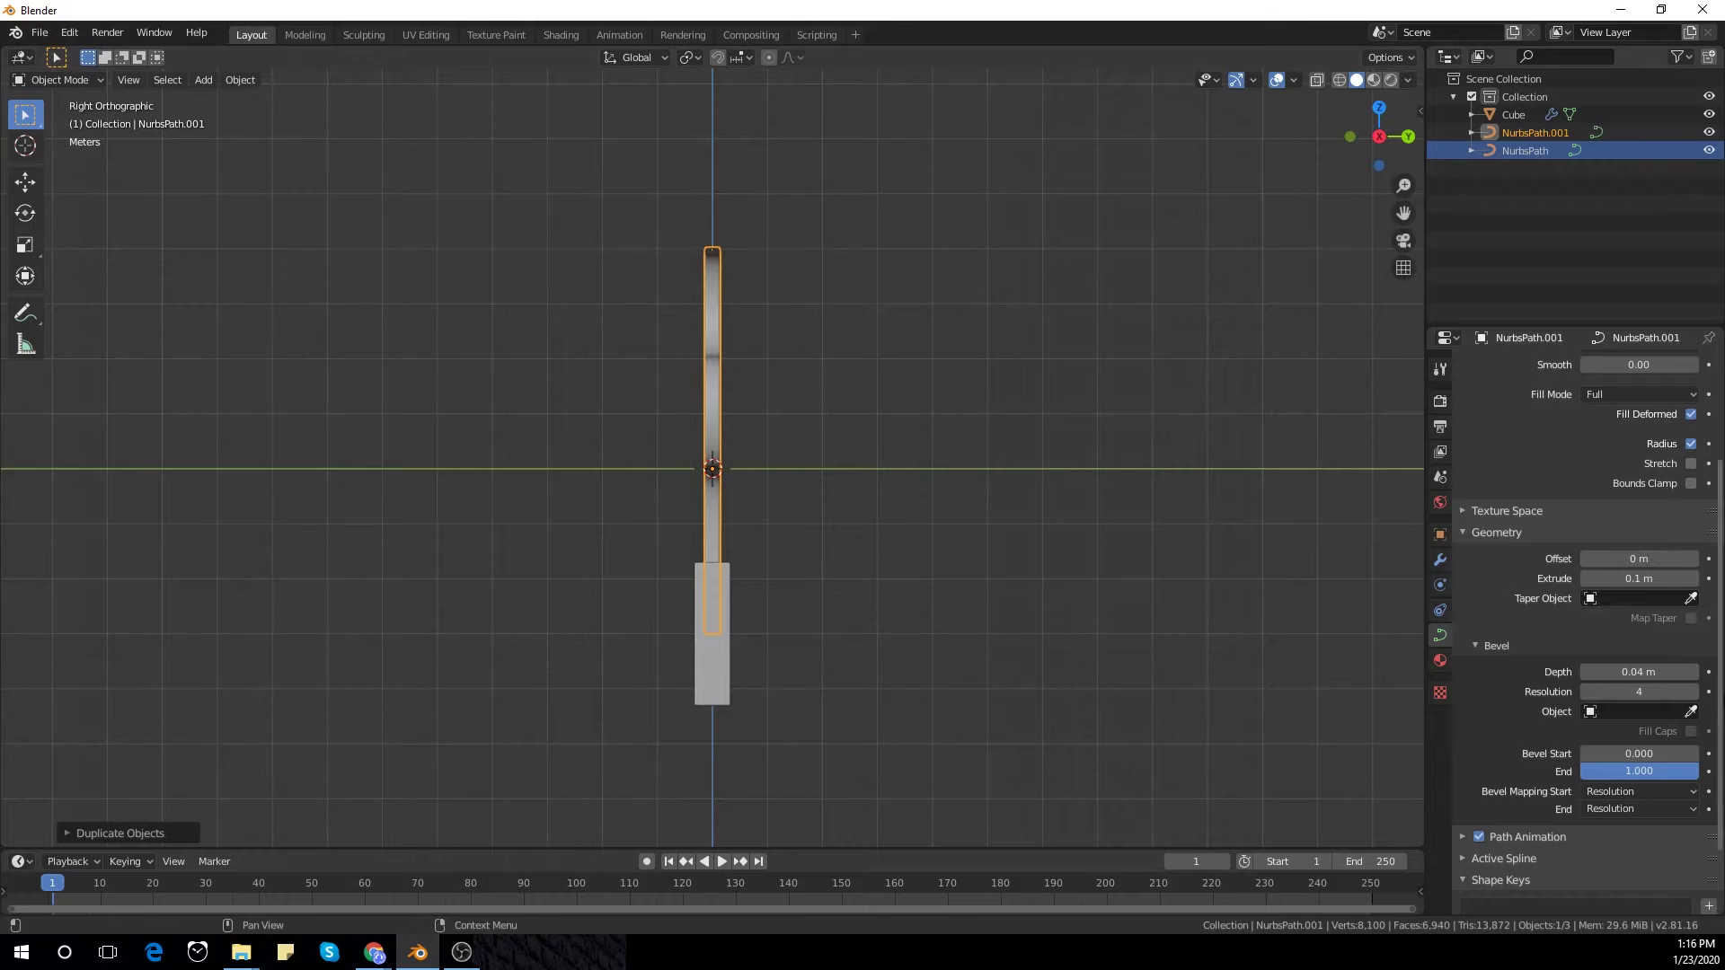
pyautogui.moveTo(1639, 672); pyautogui.dragTo(1707, 672)
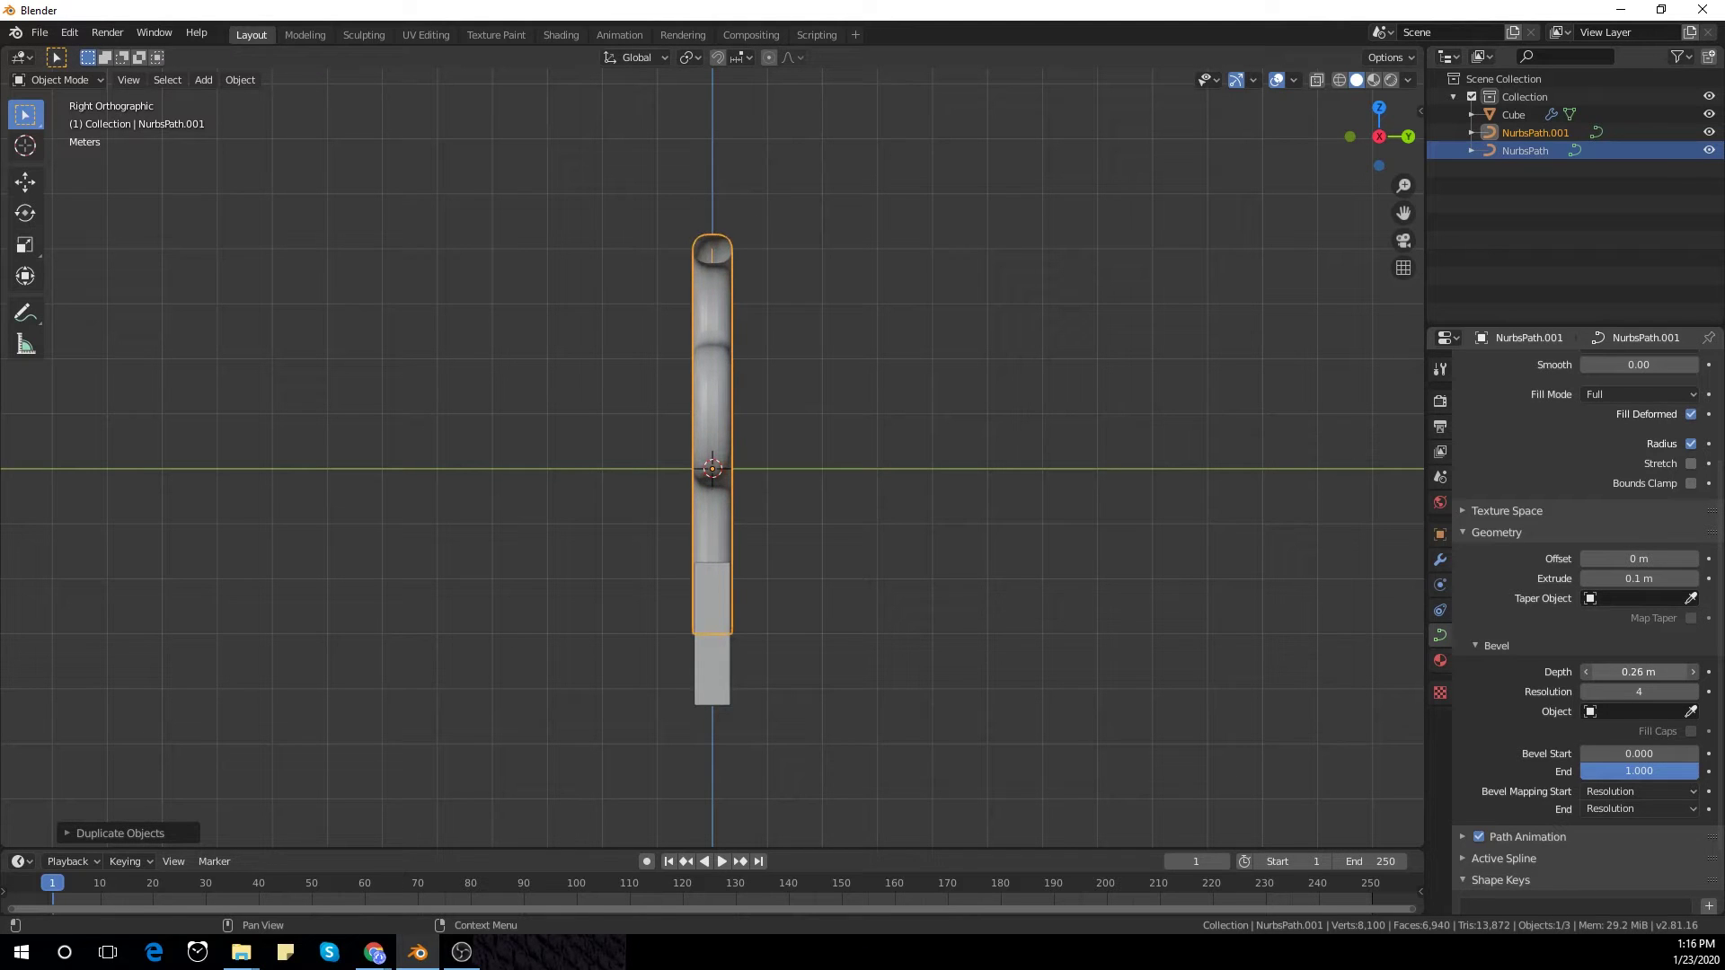
pyautogui.moveTo(1211, 624); pyautogui.dragTo(983, 642, button='middle')
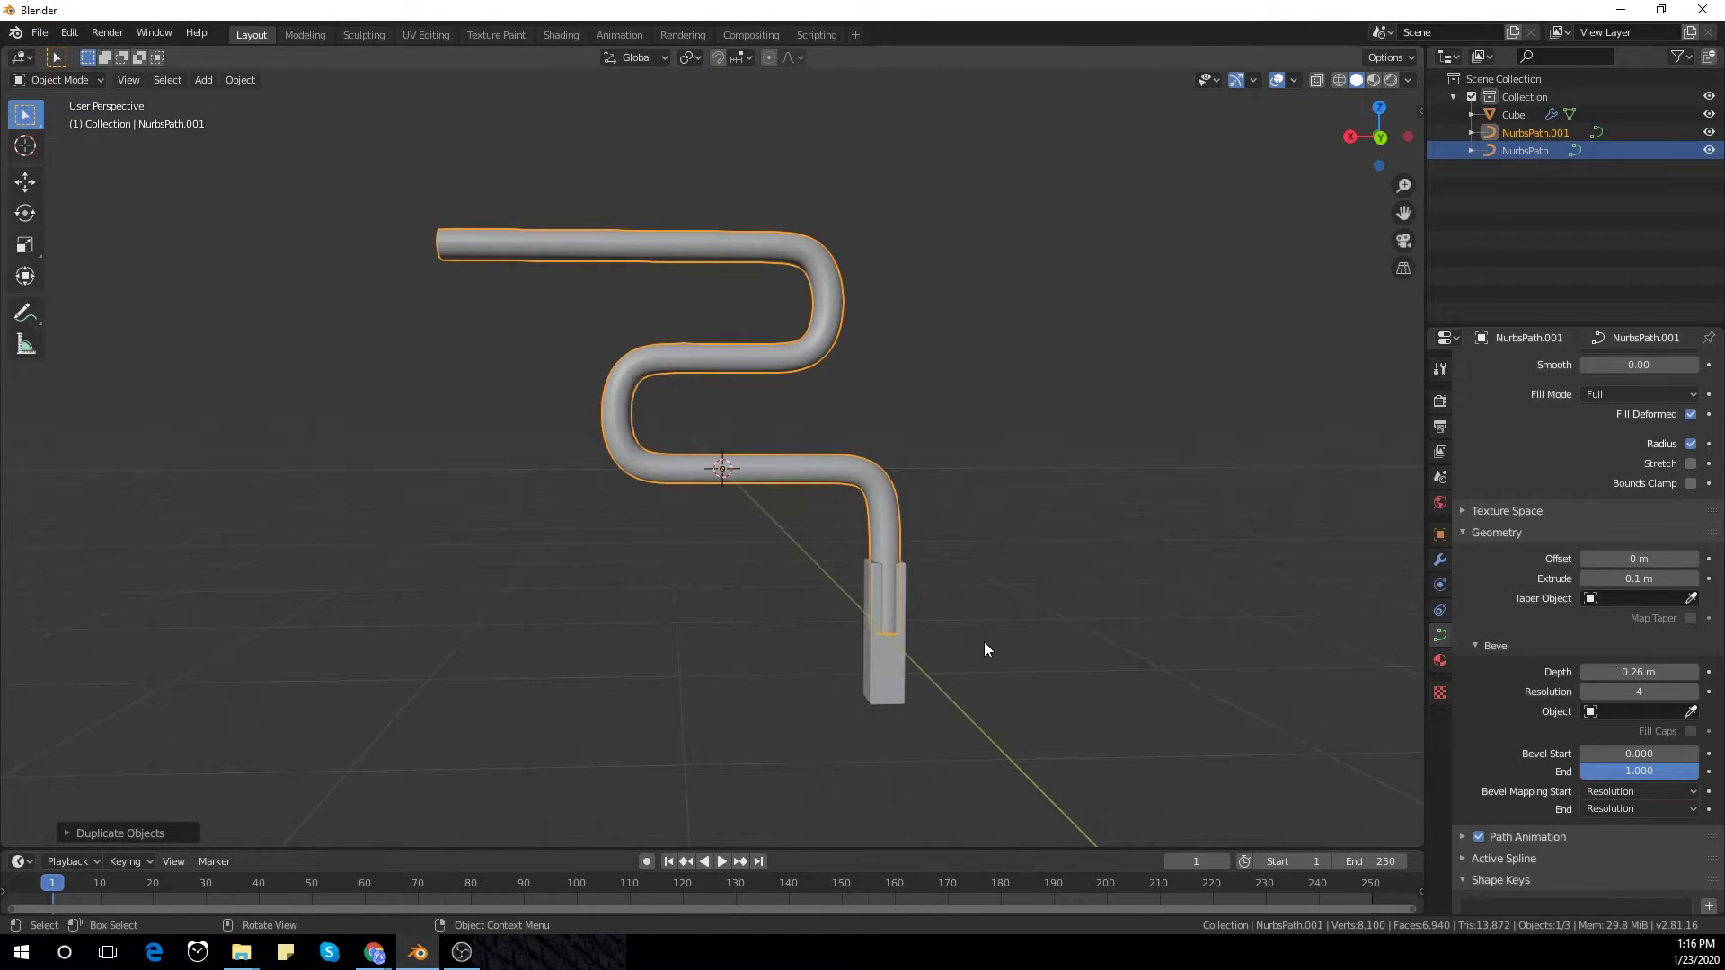
pyautogui.press('KP_3')
# Step: Set the tube's bevel resolution to 0, extrude to 0.25 m and bevel depth to 0.4 m
pyautogui.press('KP_1')
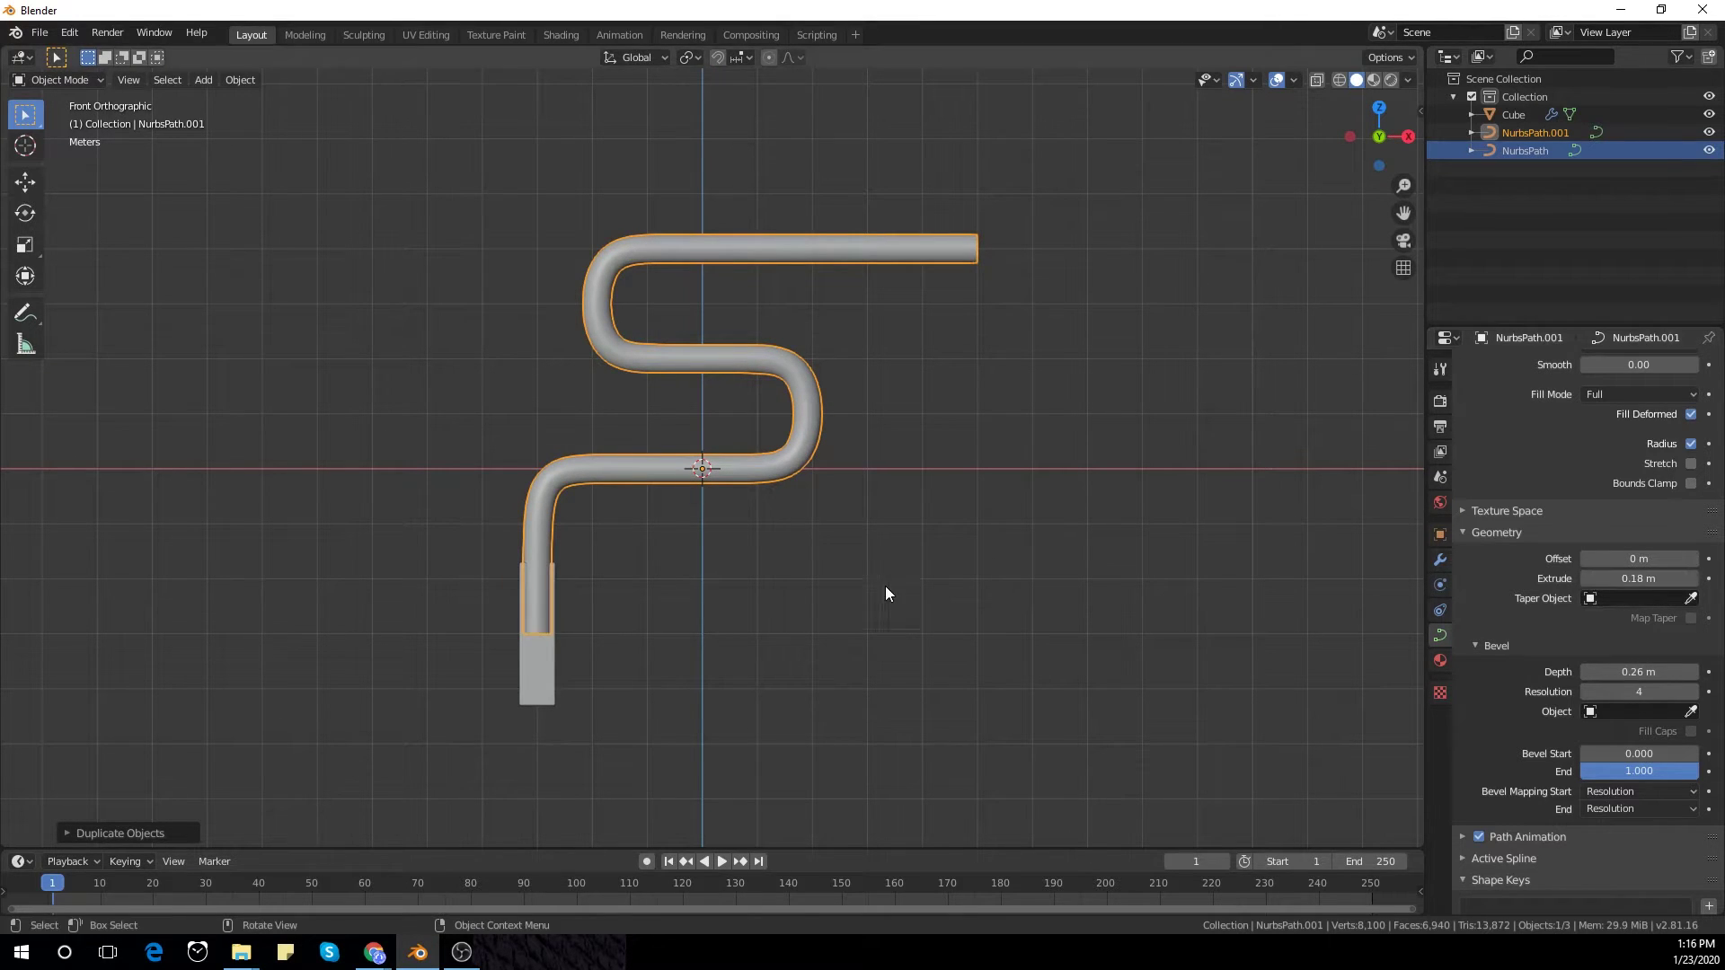
pyautogui.moveTo(886, 586); pyautogui.dragTo(1086, 573, button='middle')
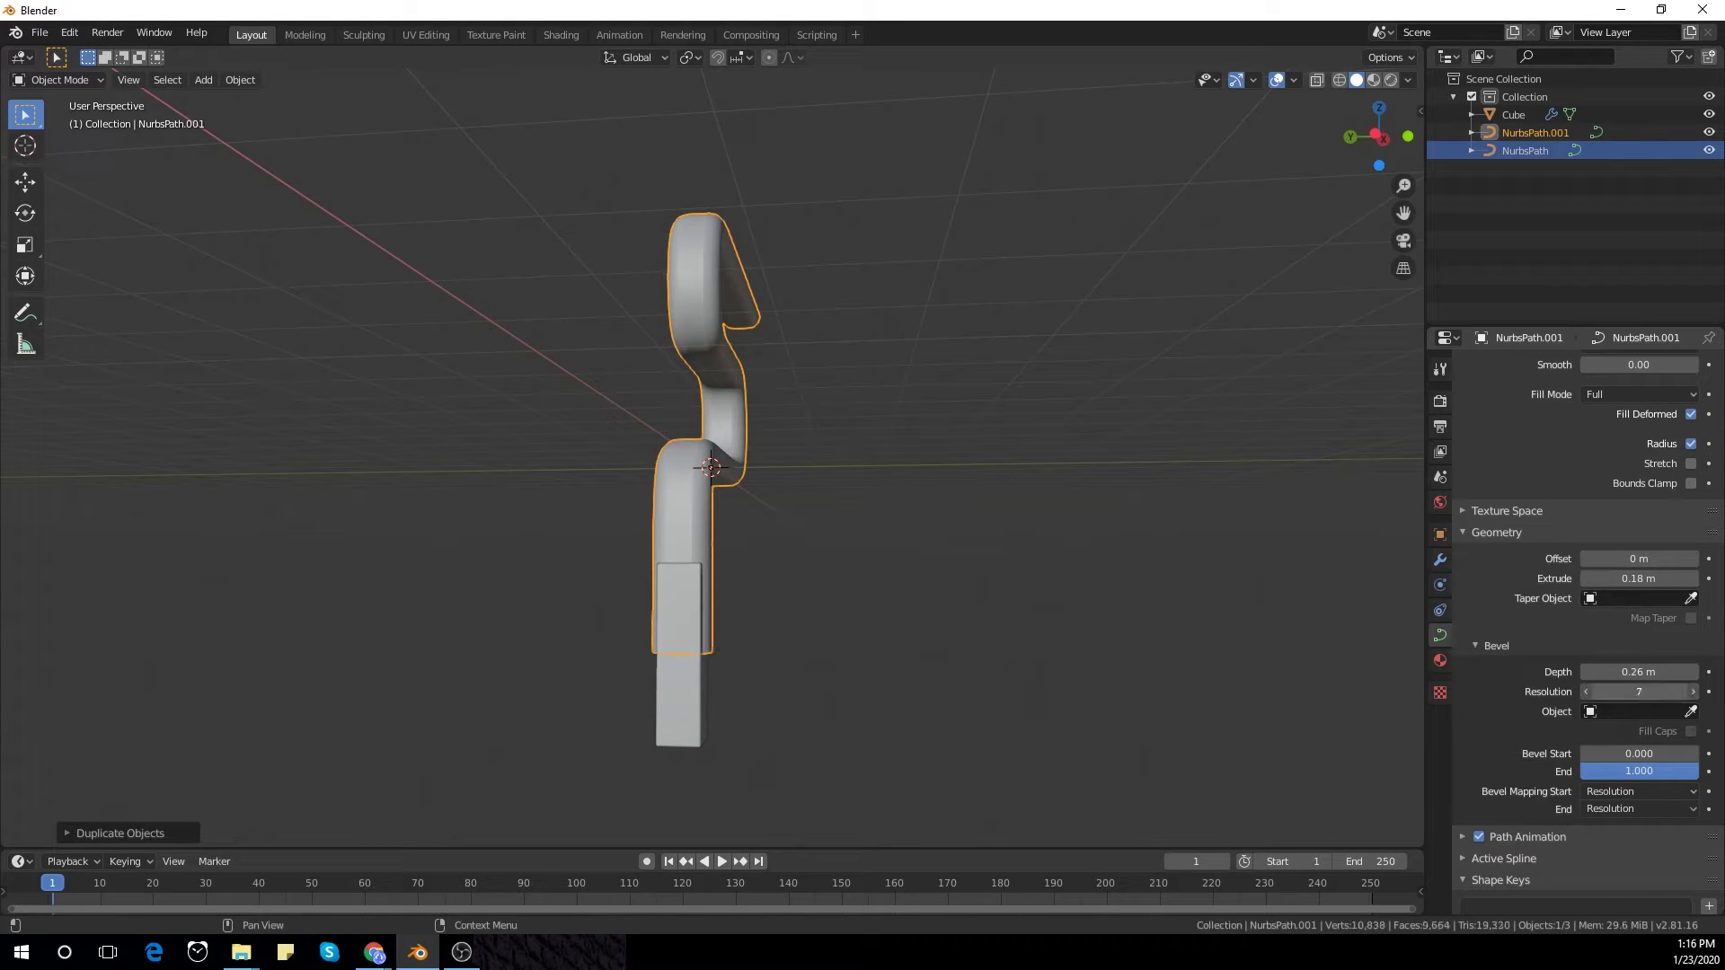
pyautogui.moveTo(1639, 692); pyautogui.dragTo(1600, 687)
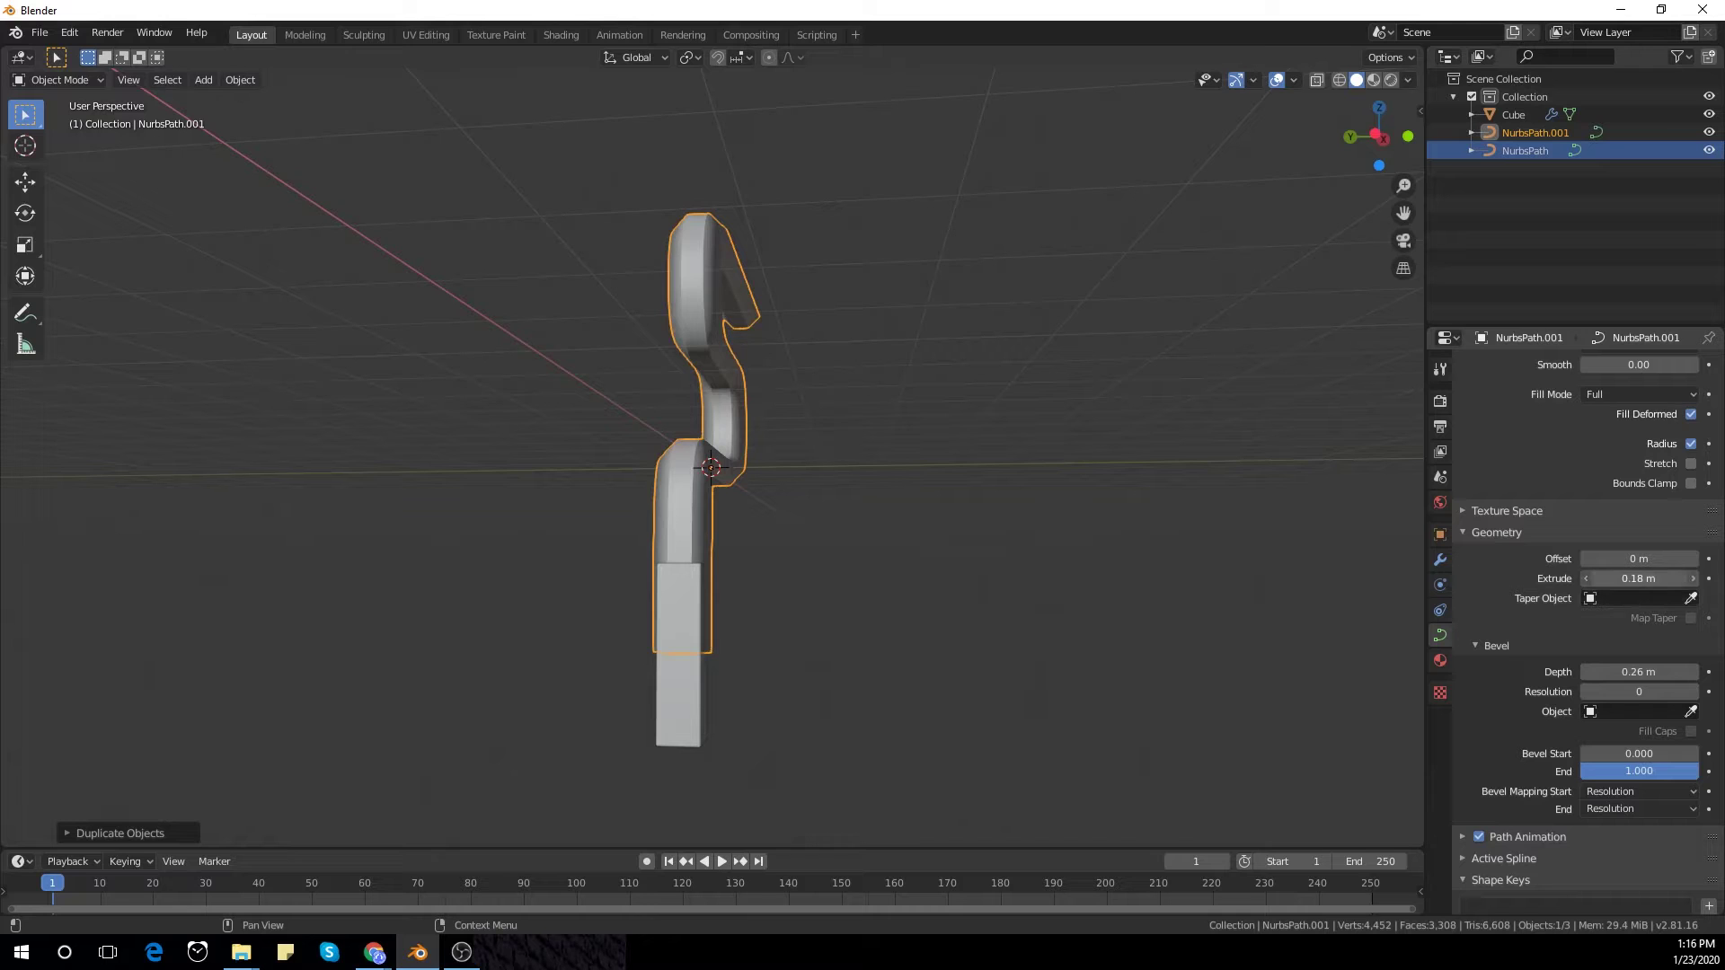
pyautogui.moveTo(1639, 579); pyautogui.dragTo(1680, 578)
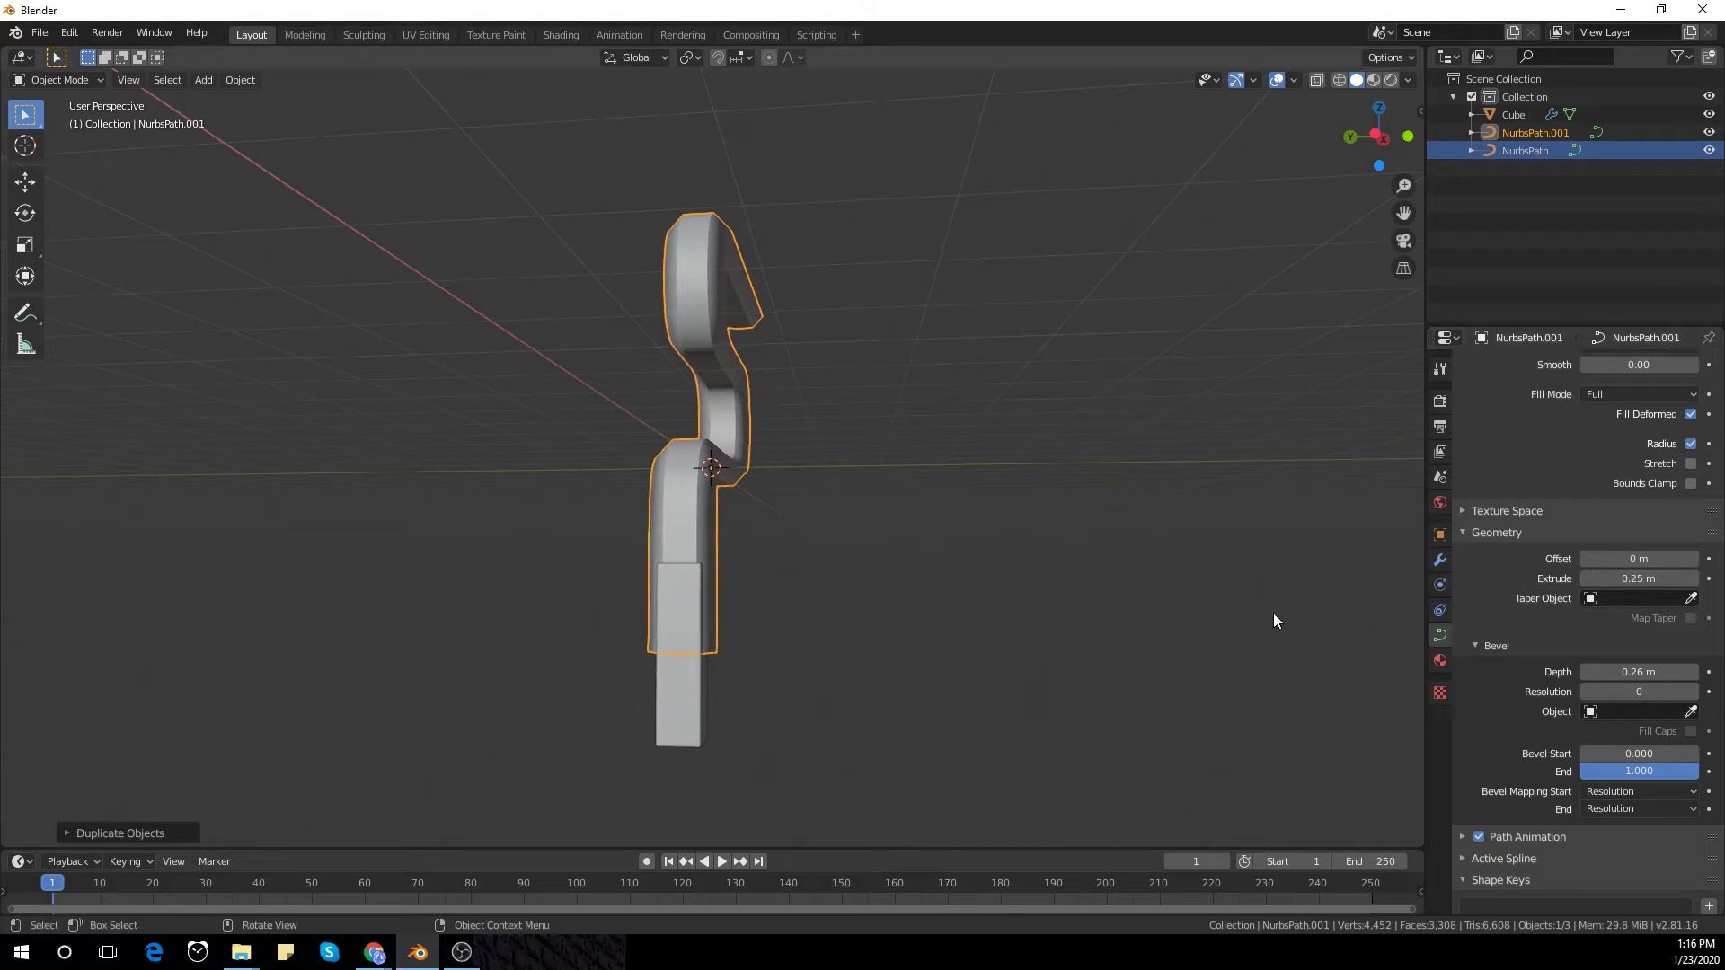
pyautogui.moveTo(1273, 613)
pyautogui.mouseDown(button='middle')
pyautogui.moveTo(953, 607)
pyautogui.moveTo(1272, 636)
pyautogui.mouseUp(button='middle')
pyautogui.moveTo(1626, 672); pyautogui.dragTo(1653, 672)
pyautogui.moveTo(990, 646); pyautogui.dragTo(954, 442, button='middle')
pyautogui.moveTo(857, 444); pyautogui.dragTo(1057, 528, button='middle')
pyautogui.rightClick(817, 429)
pyautogui.press('KP_1')
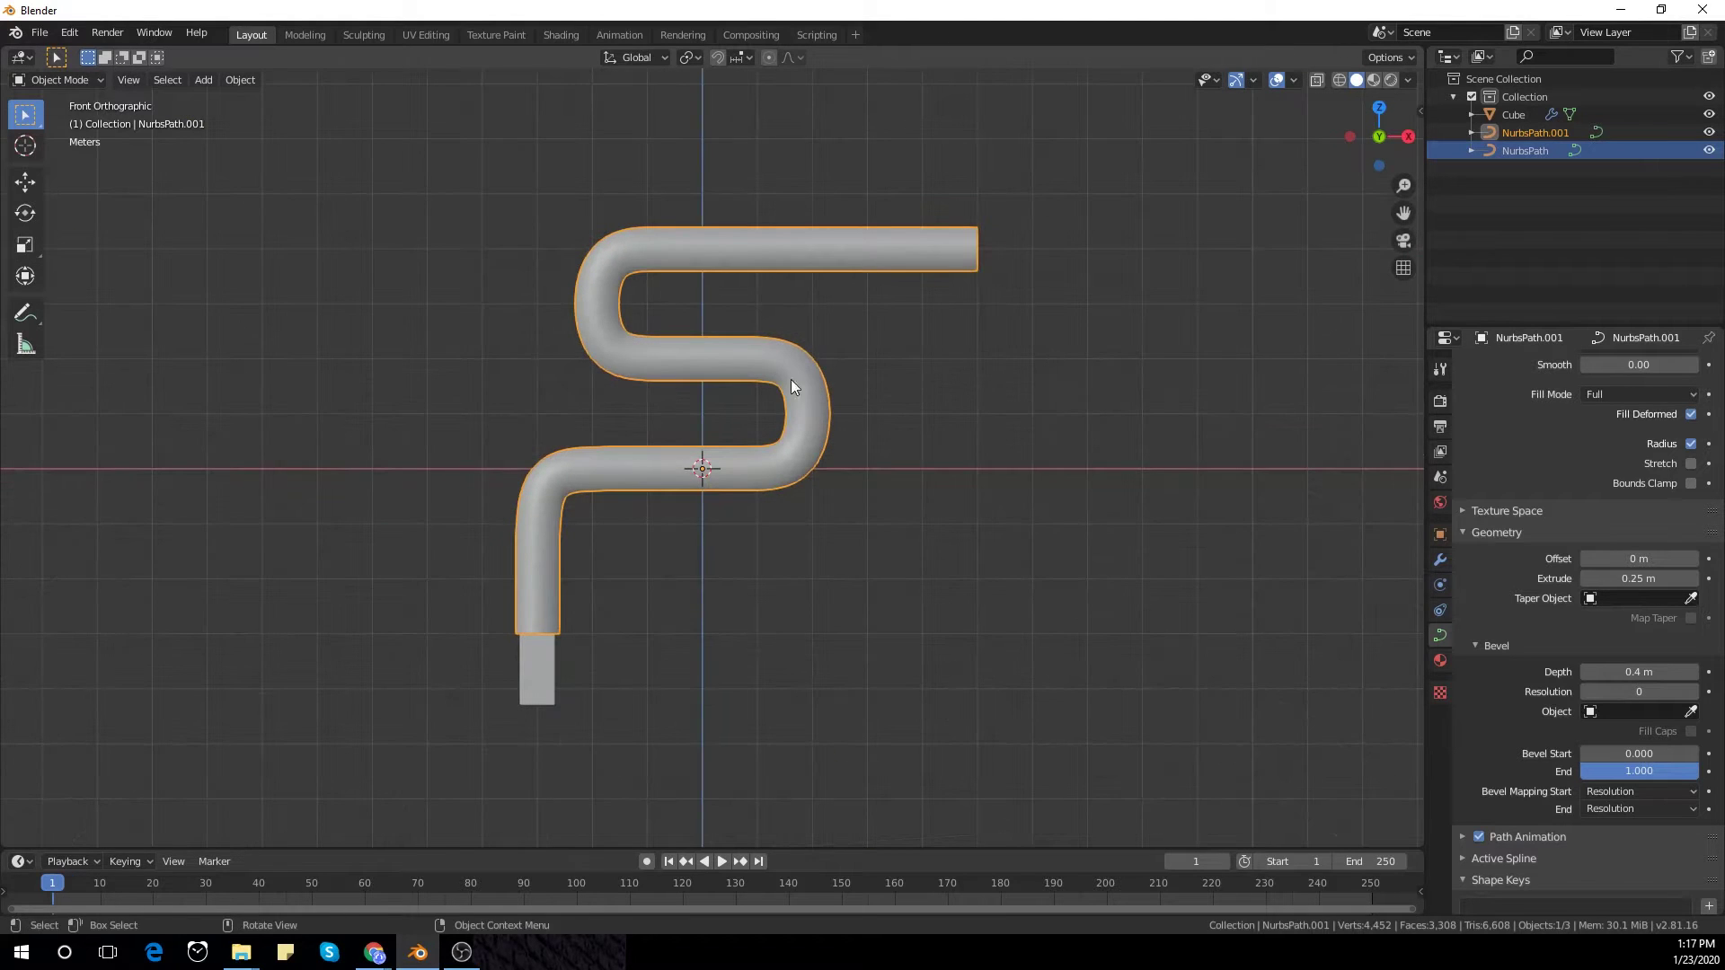
# Step: Convert the S-shaped tube curve into a mesh and enter Edit Mode
pyautogui.press('g')
pyautogui.rightClick(1154, 293)
pyautogui.rightClick(823, 414)
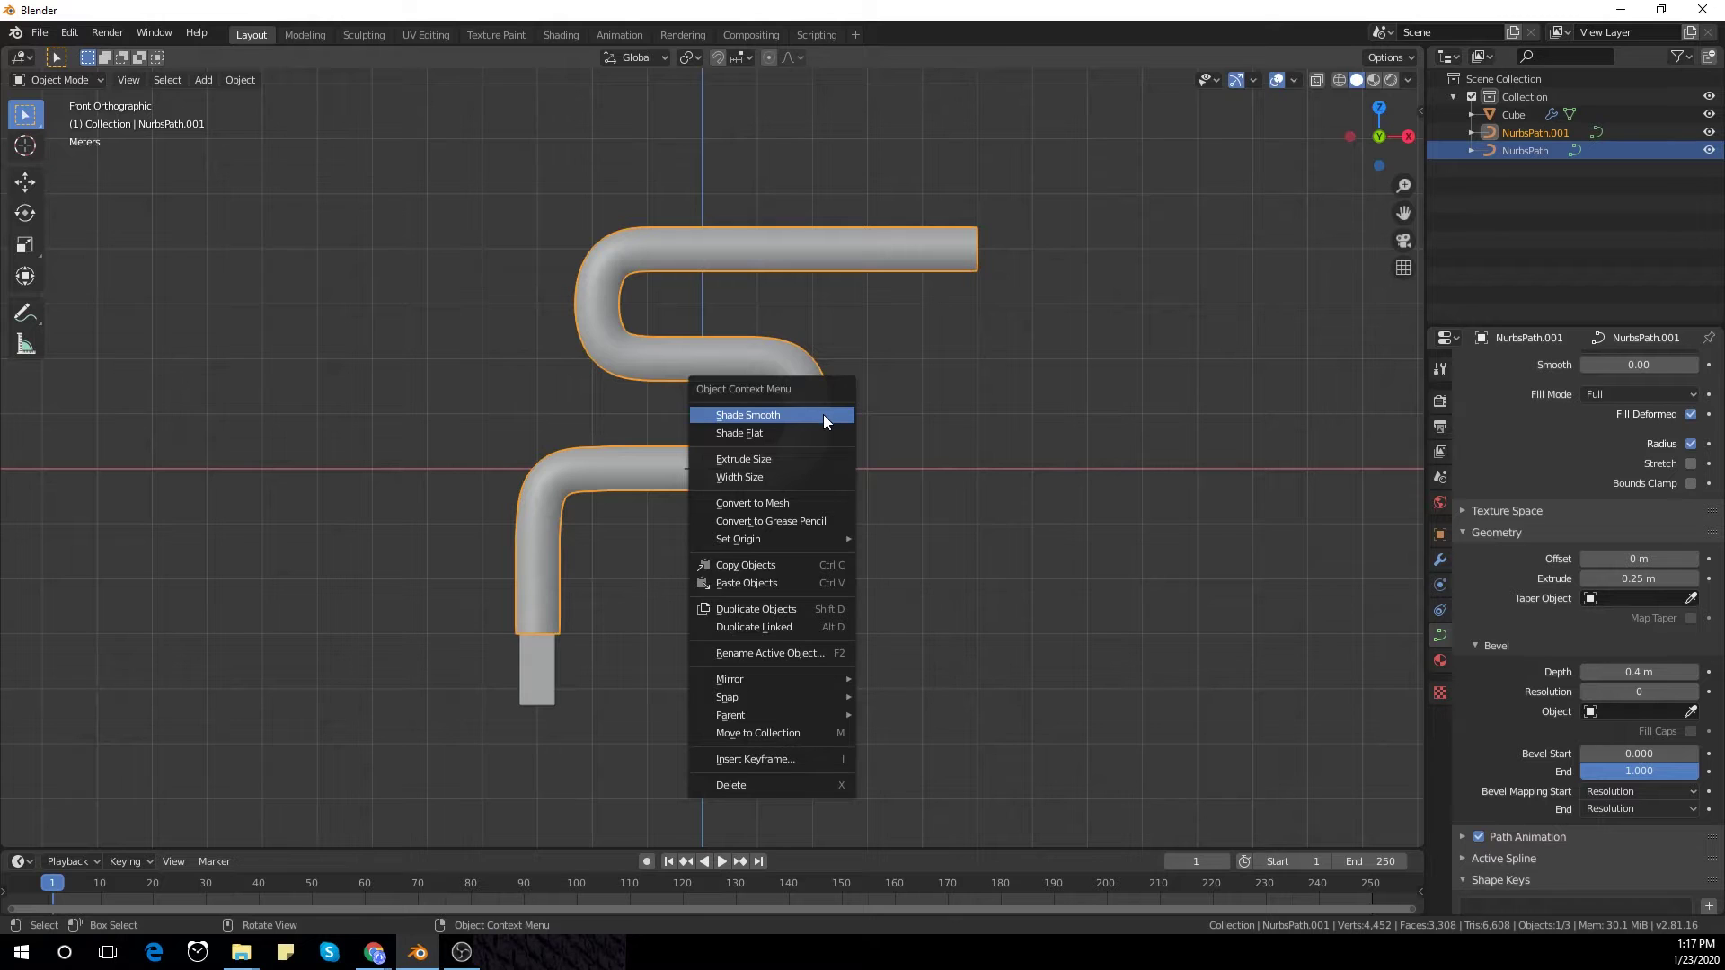
pyautogui.click(811, 502)
pyautogui.press('Tab')
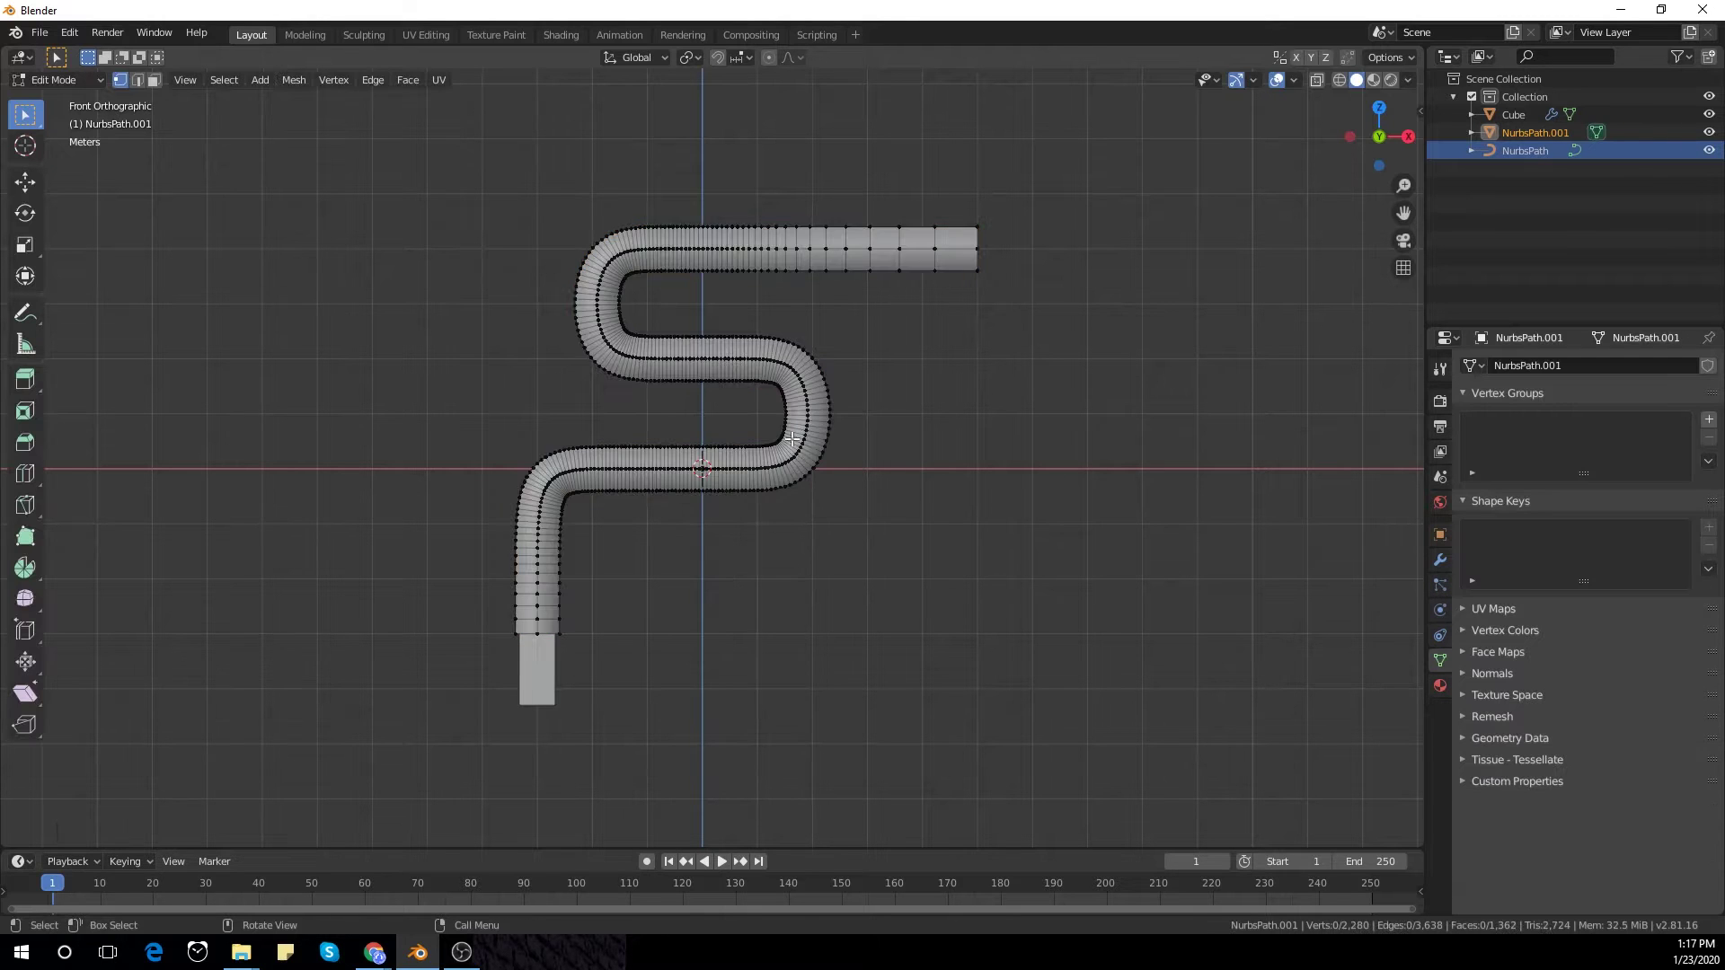
pyautogui.scroll(6, 791, 438)
pyautogui.moveTo(666, 409); pyautogui.dragTo(817, 389, button='middle')
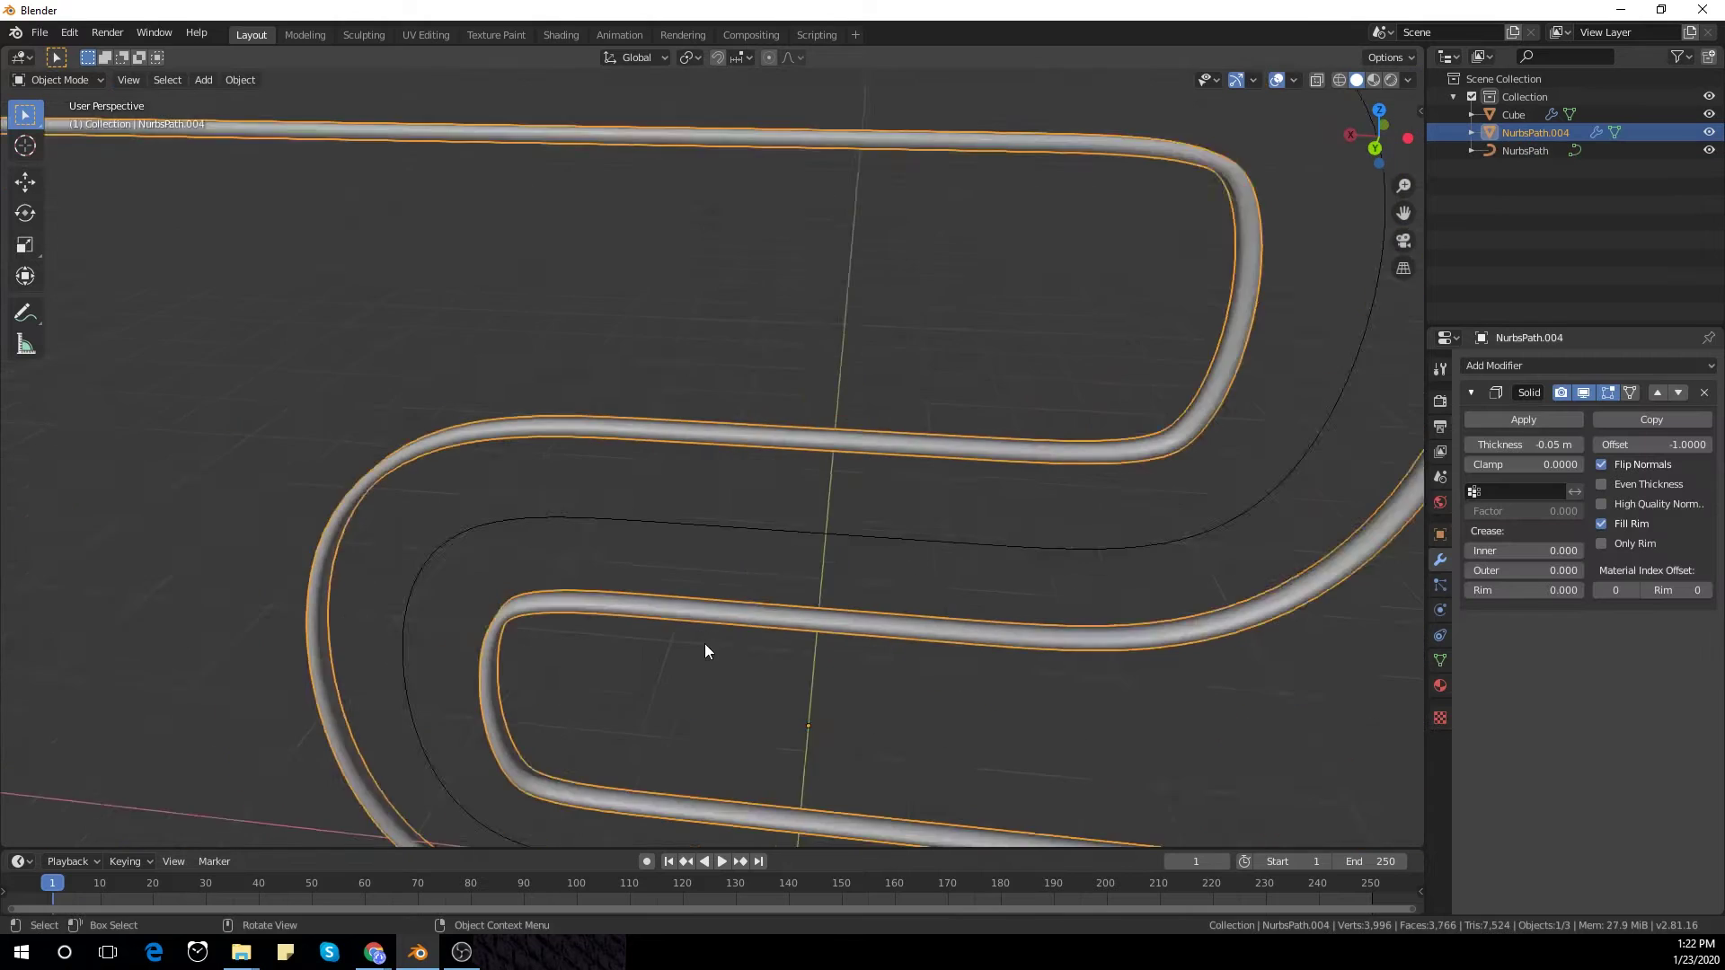
pyautogui.scroll(4, 704, 643)
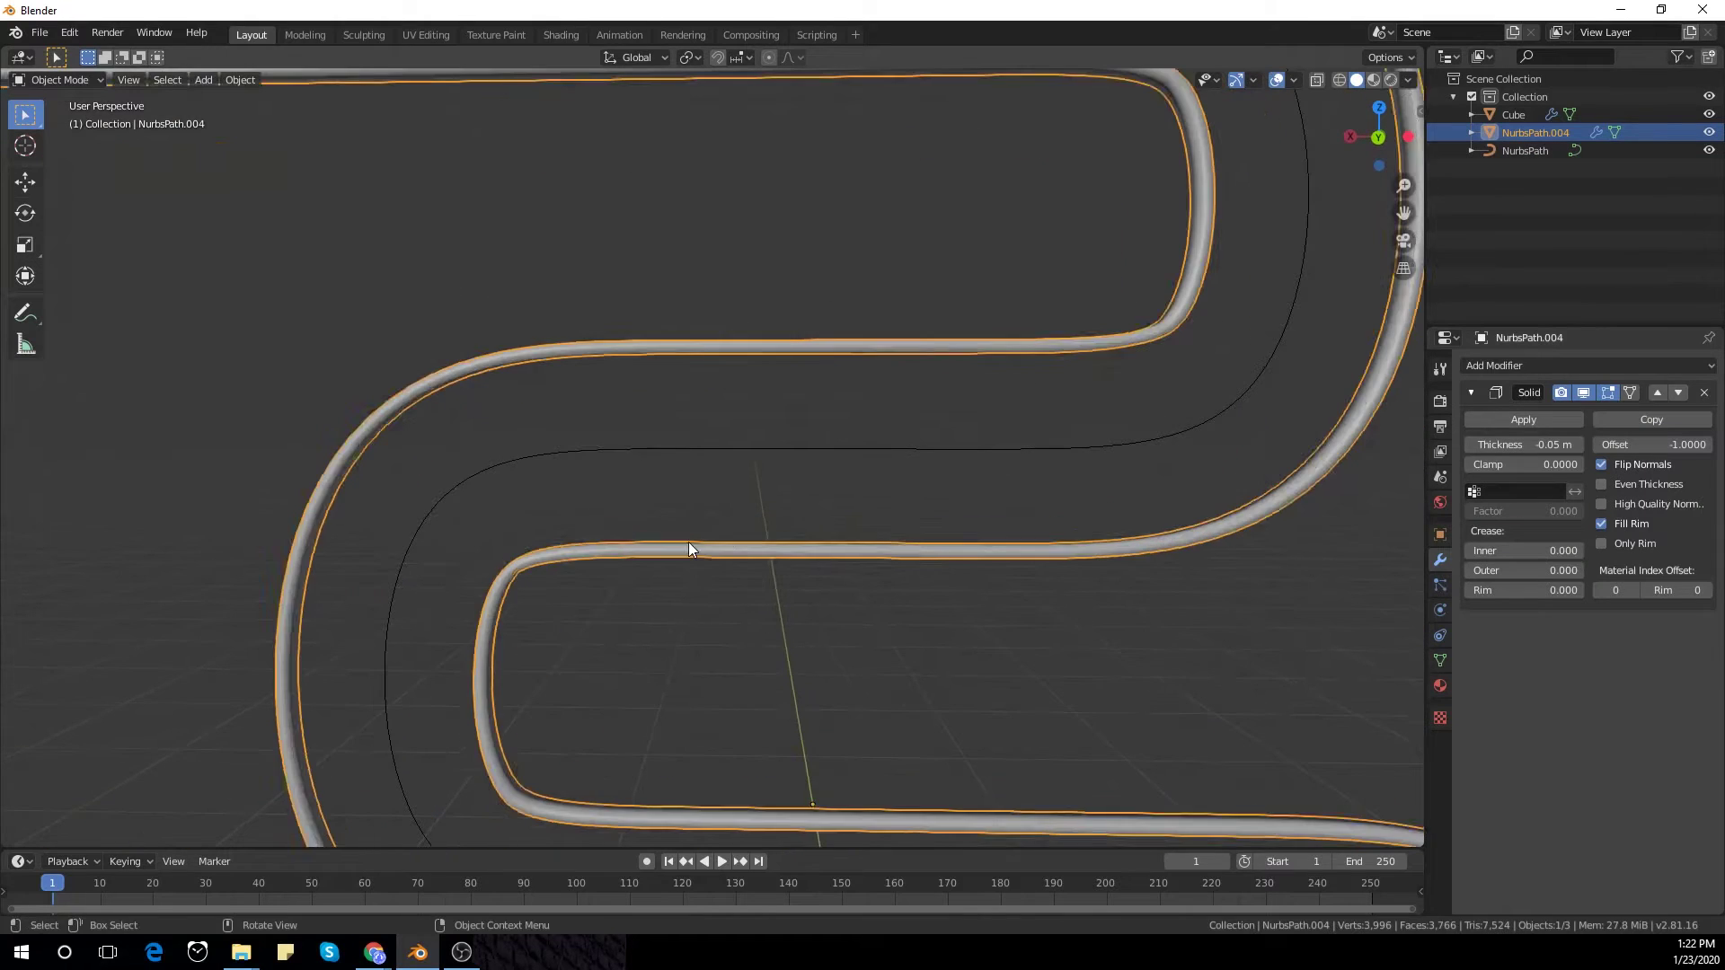
# Step: In Edit Mode, select two edge loops running along the S-shaped mesh
pyautogui.press('Tab')
pyautogui.scroll(5, 585, 289)
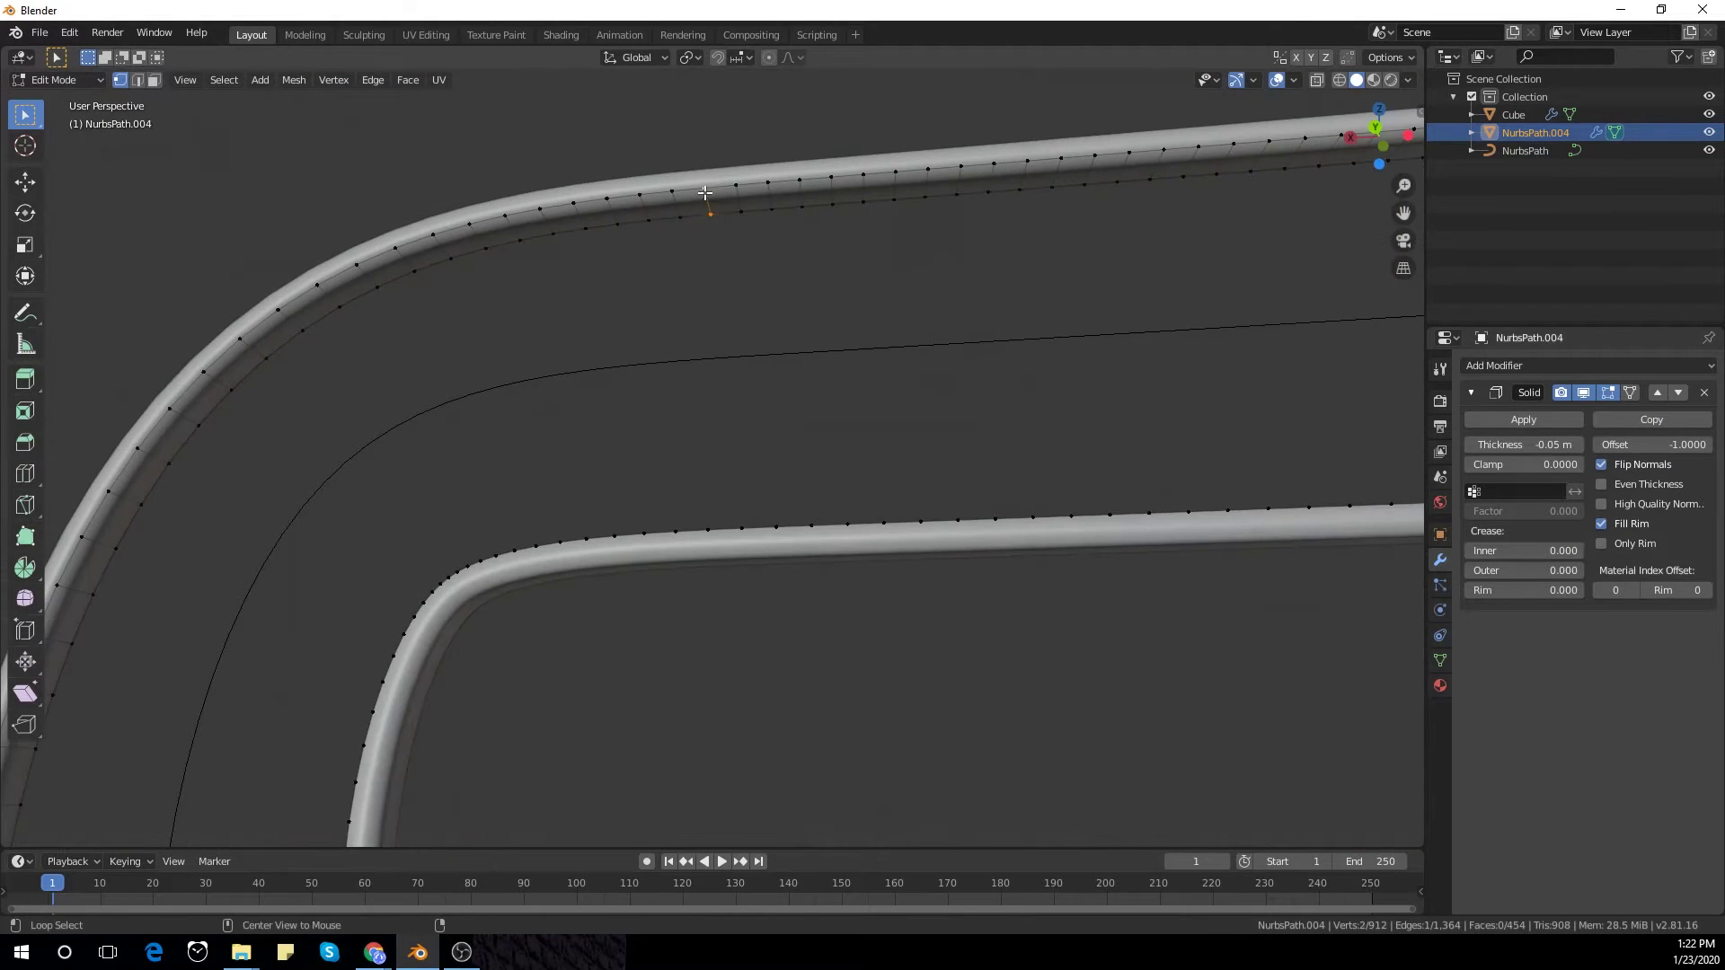
pyautogui.keyDown('alt'); pyautogui.keyDown('shift'); pyautogui.click(660, 221); pyautogui.keyUp('shift'); pyautogui.keyUp('alt')
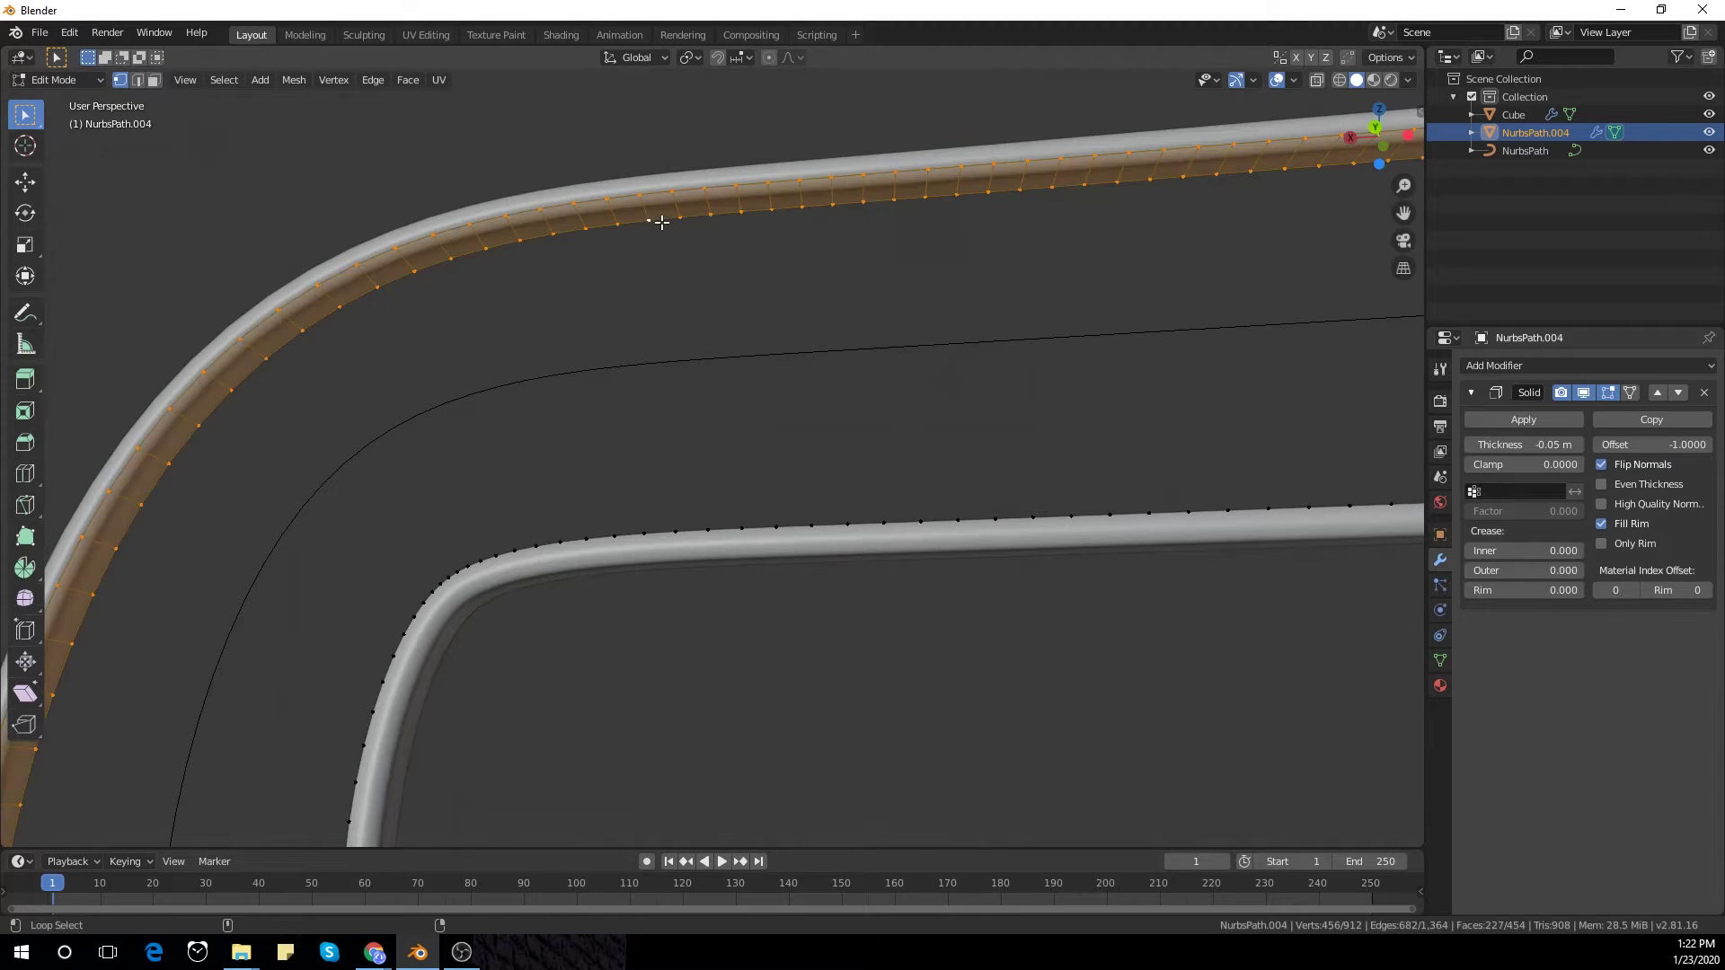
pyautogui.scroll(-5, 709, 260)
pyautogui.moveTo(731, 270); pyautogui.dragTo(672, 305, button='middle')
pyautogui.press('KP_1')
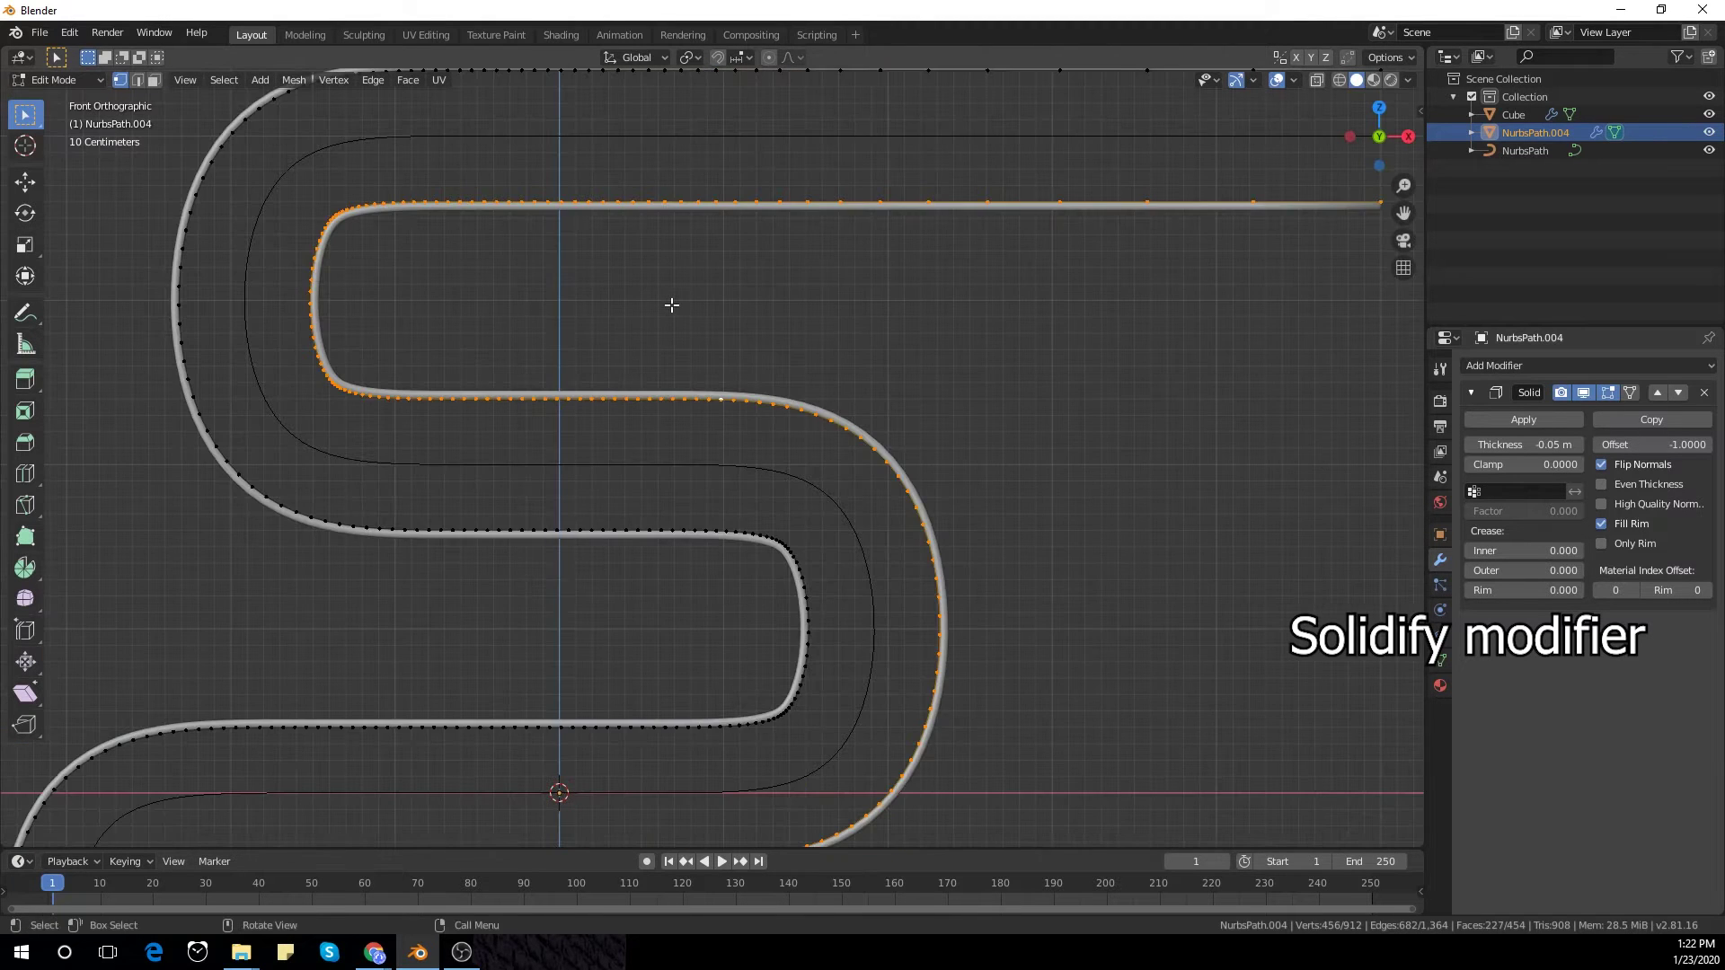
pyautogui.scroll(-3, 704, 343)
pyautogui.scroll(3, 890, 417)
# Step: Duplicate the selected edge loops in place and shrink the copy inward
pyautogui.hotkey('shift', 'd')
pyautogui.rightClick(889, 417)
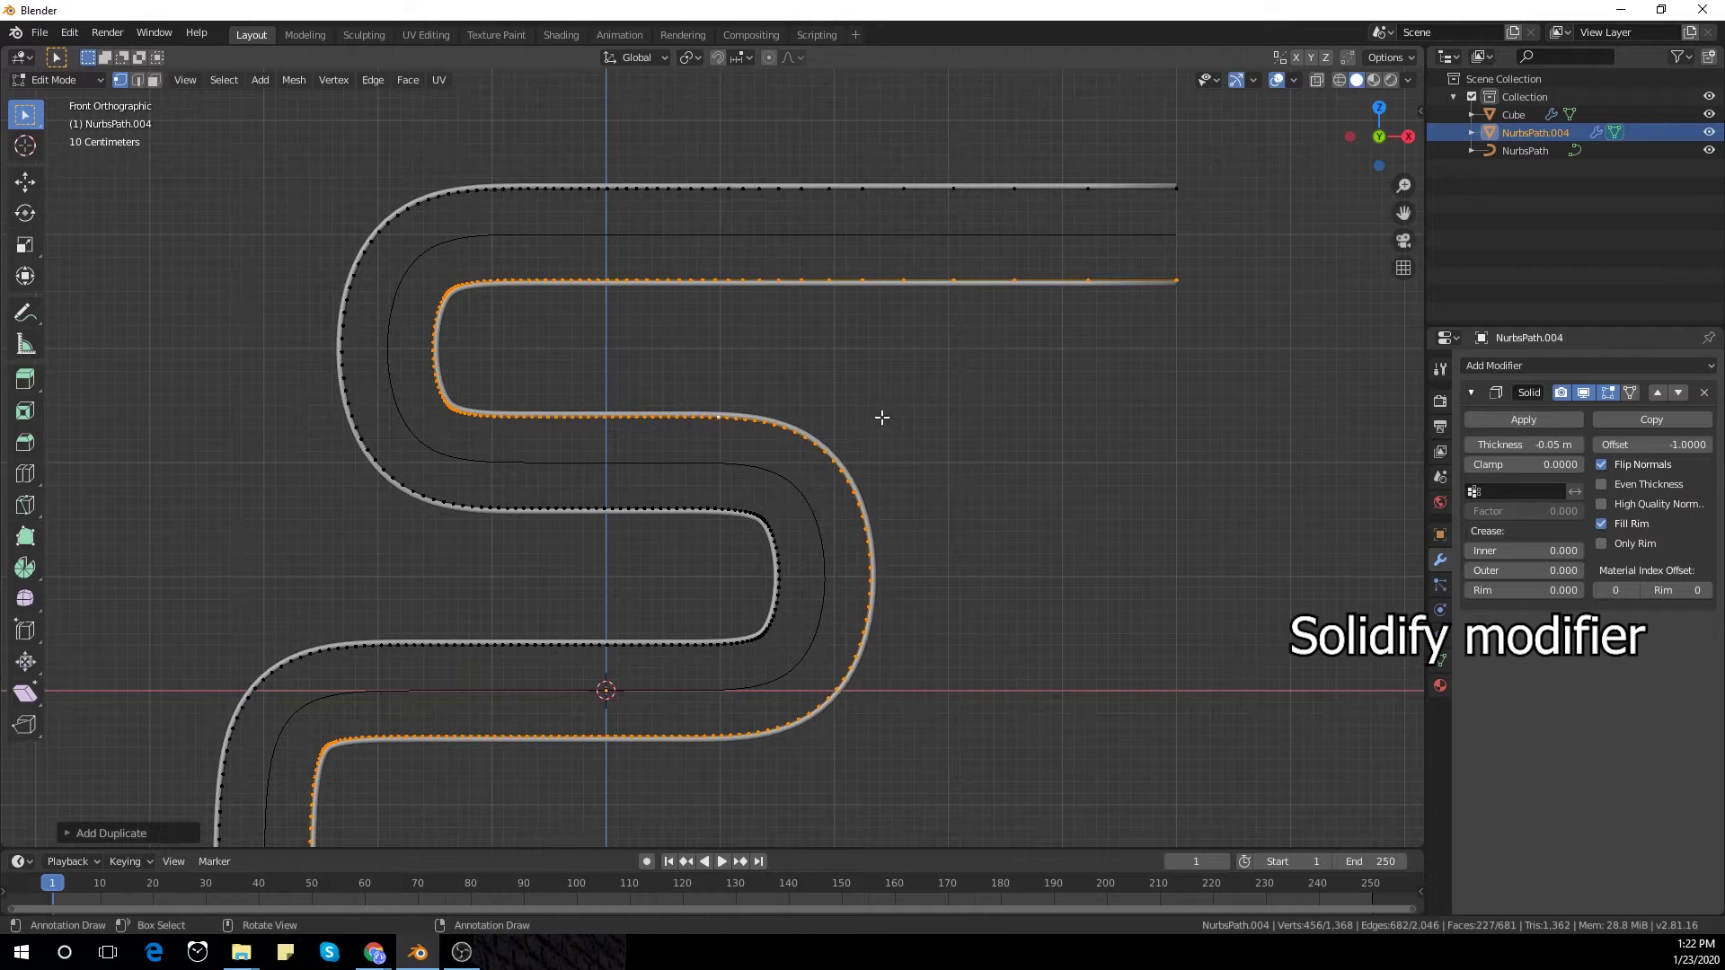
pyautogui.click(972, 475)
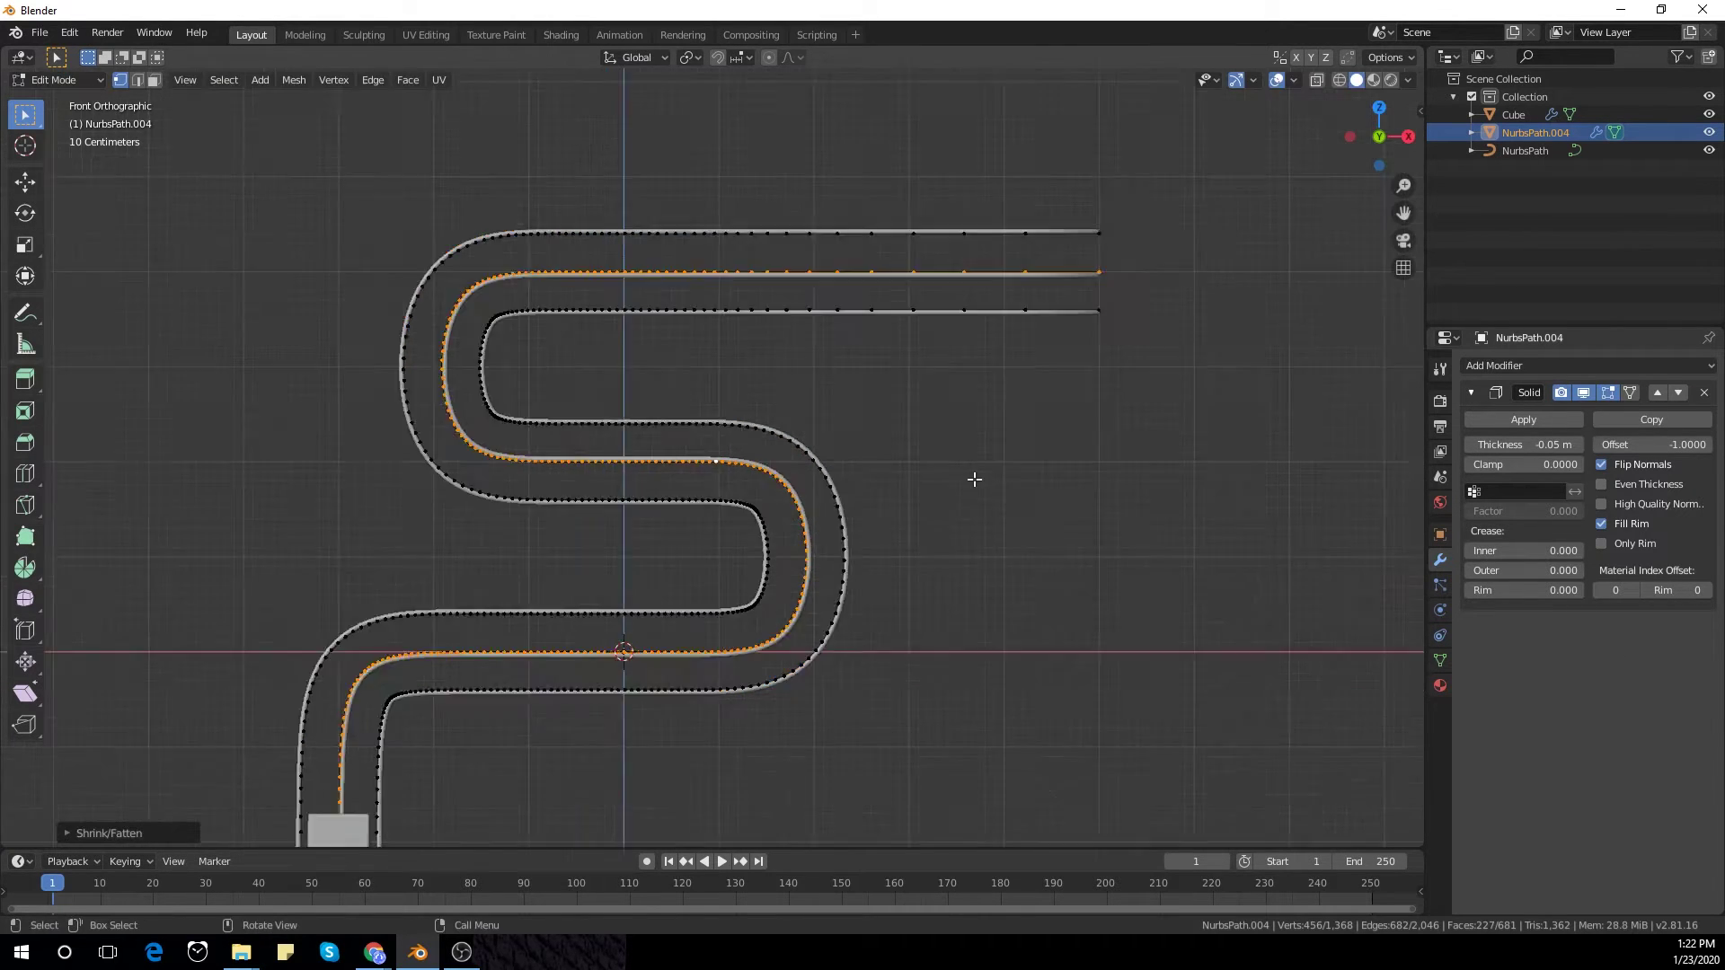
pyautogui.press('KP_3')
# Step: Move the rail 0.39 m along Y and place a duplicate 0.65 m the opposite way
pyautogui.press('g')
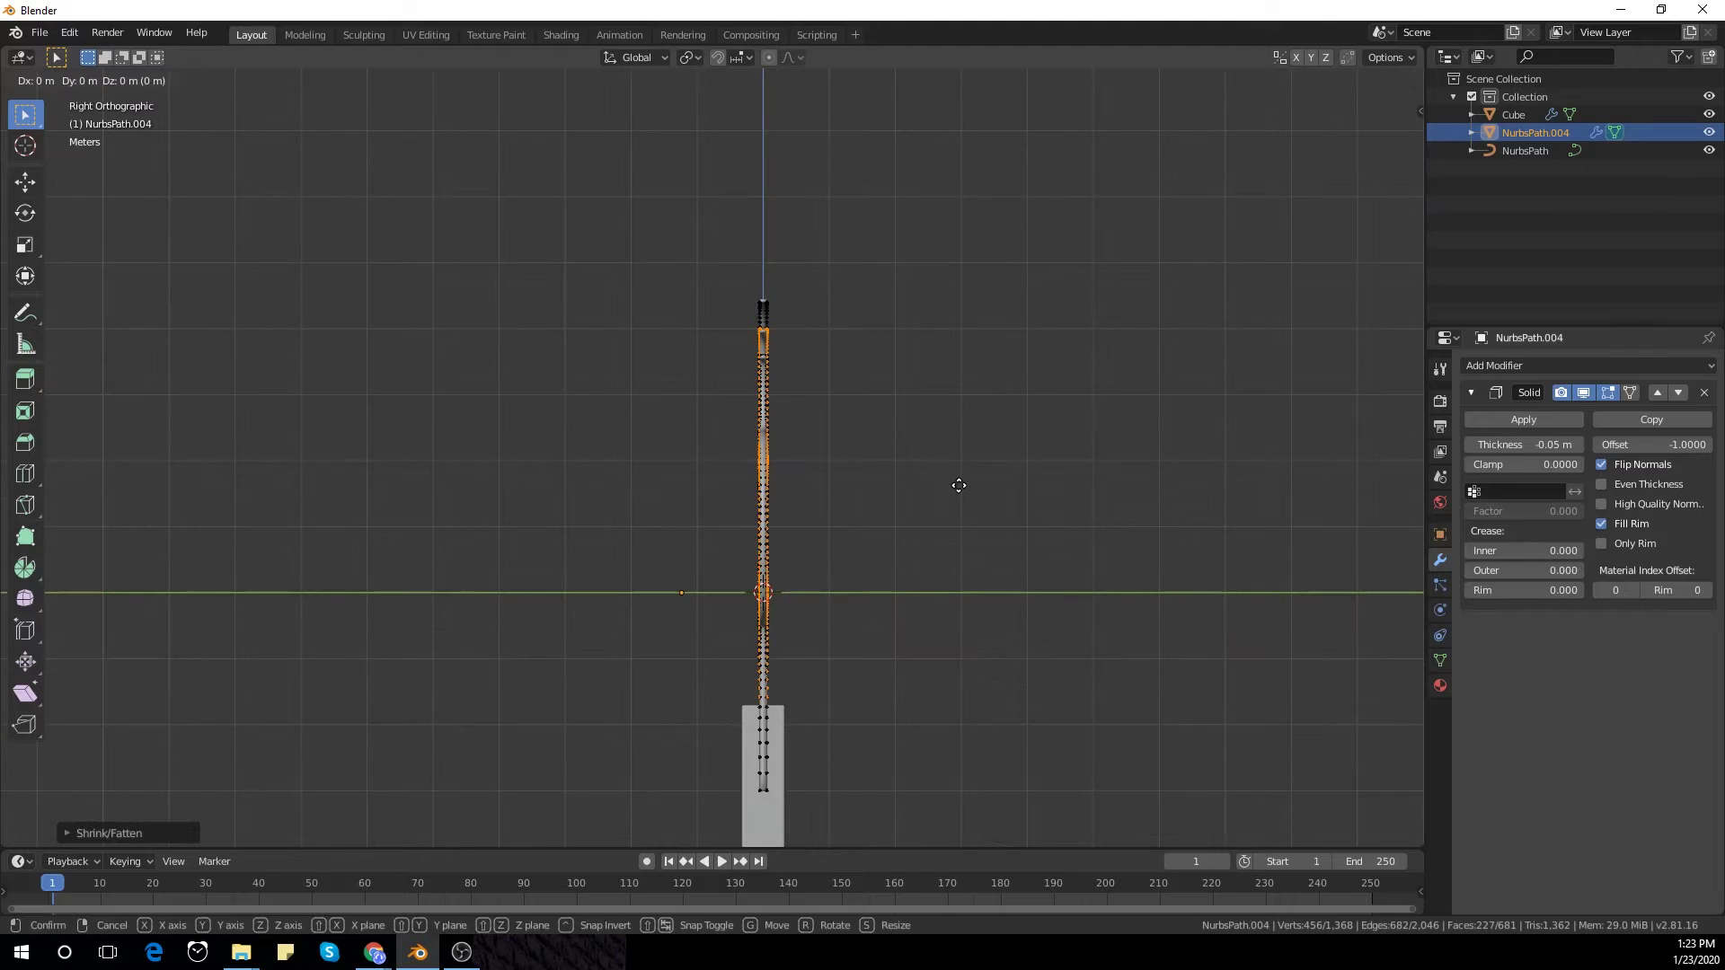
pyautogui.press('y')
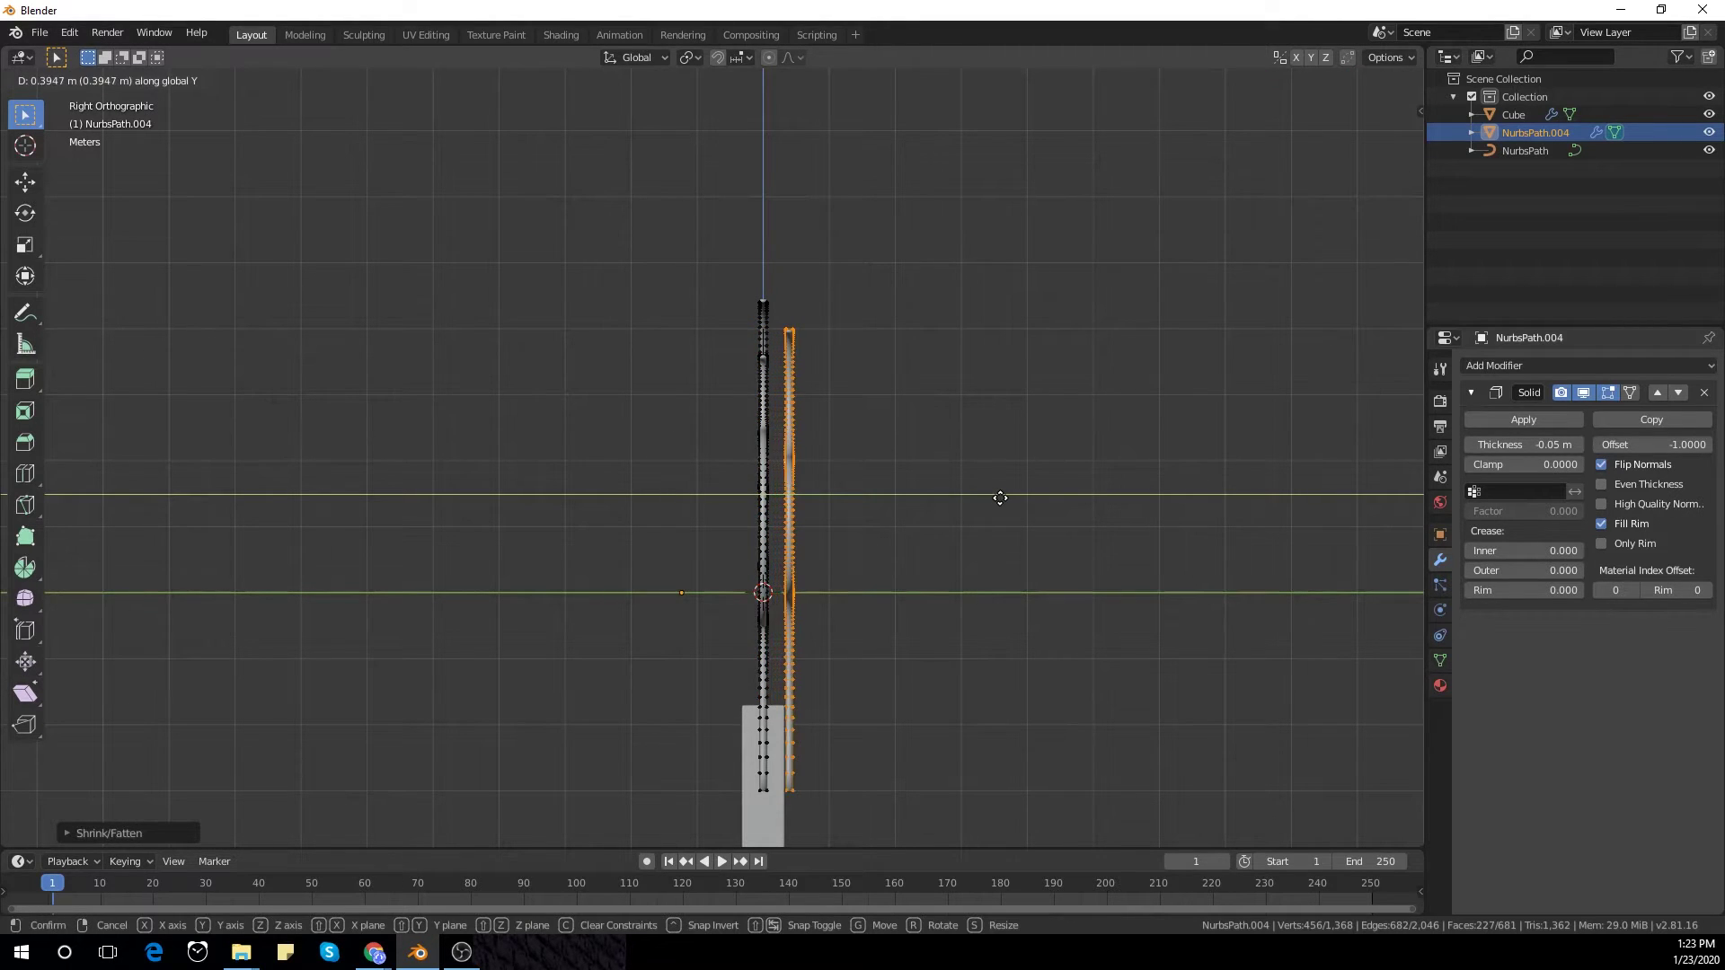
pyautogui.click(999, 498)
pyautogui.hotkey('shift', 'd')
pyautogui.press('y')
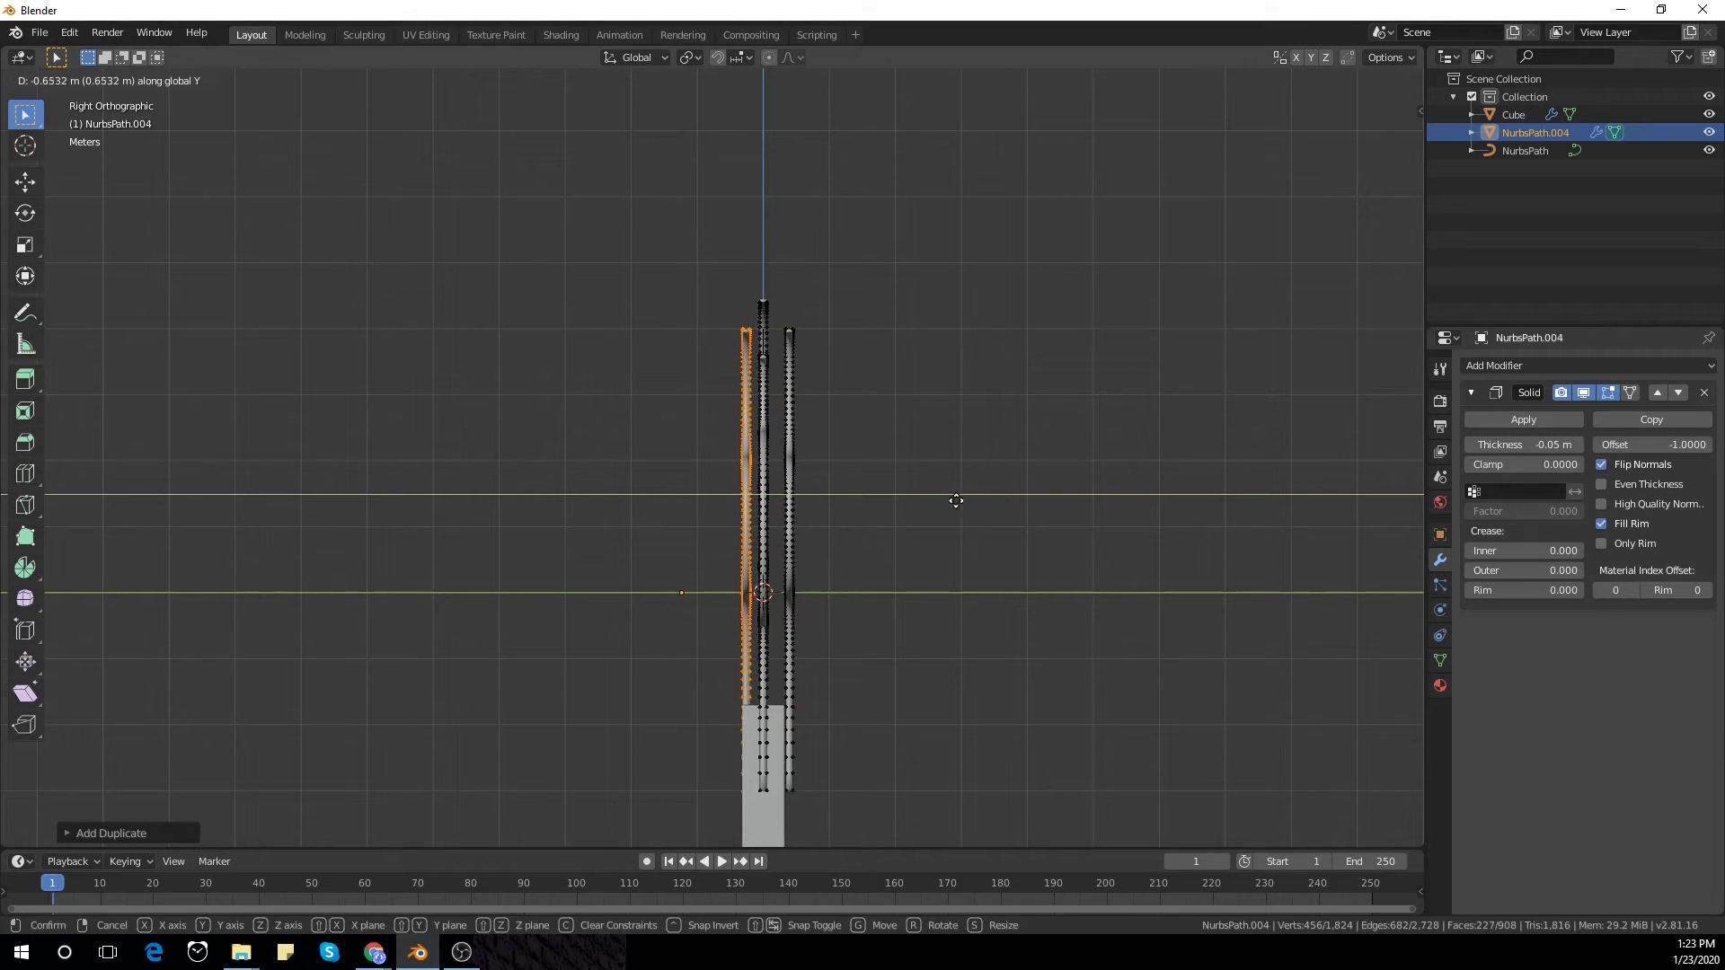
pyautogui.click(948, 507)
pyautogui.press('Tab')
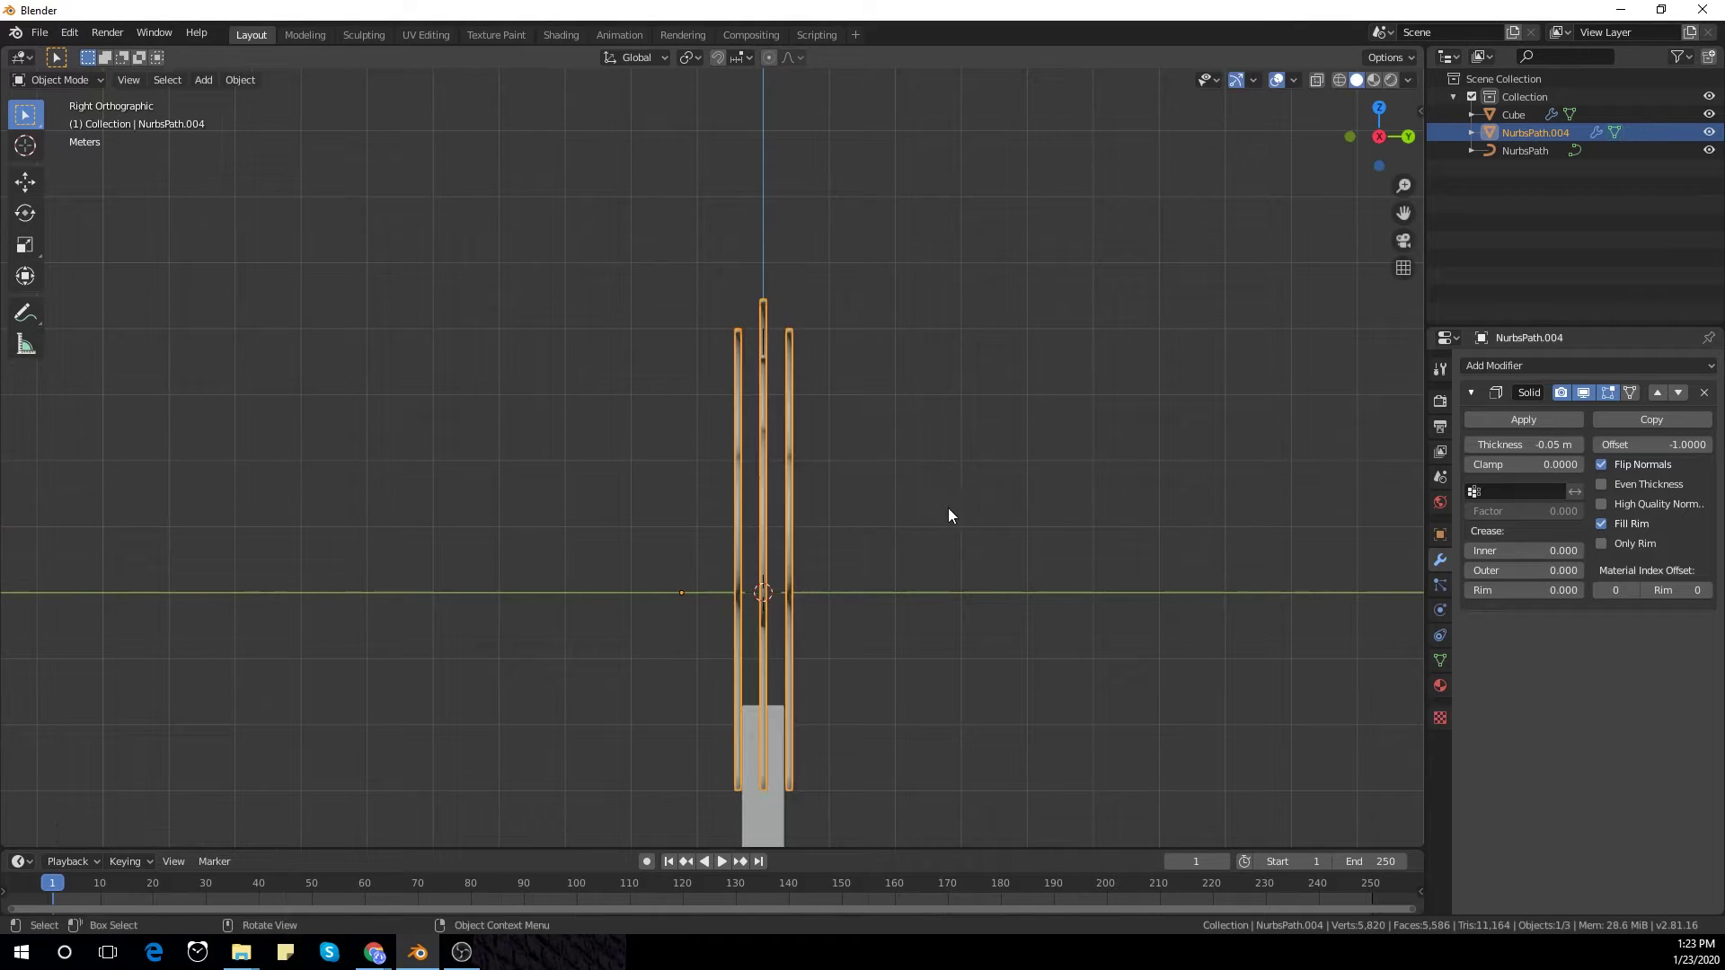
pyautogui.moveTo(947, 508); pyautogui.dragTo(813, 489, button='middle')
pyautogui.scroll(-3, 795, 494)
# Step: Select NurbsPath.004 and delete the rails' end vertices at the upper right
pyautogui.click(963, 449)
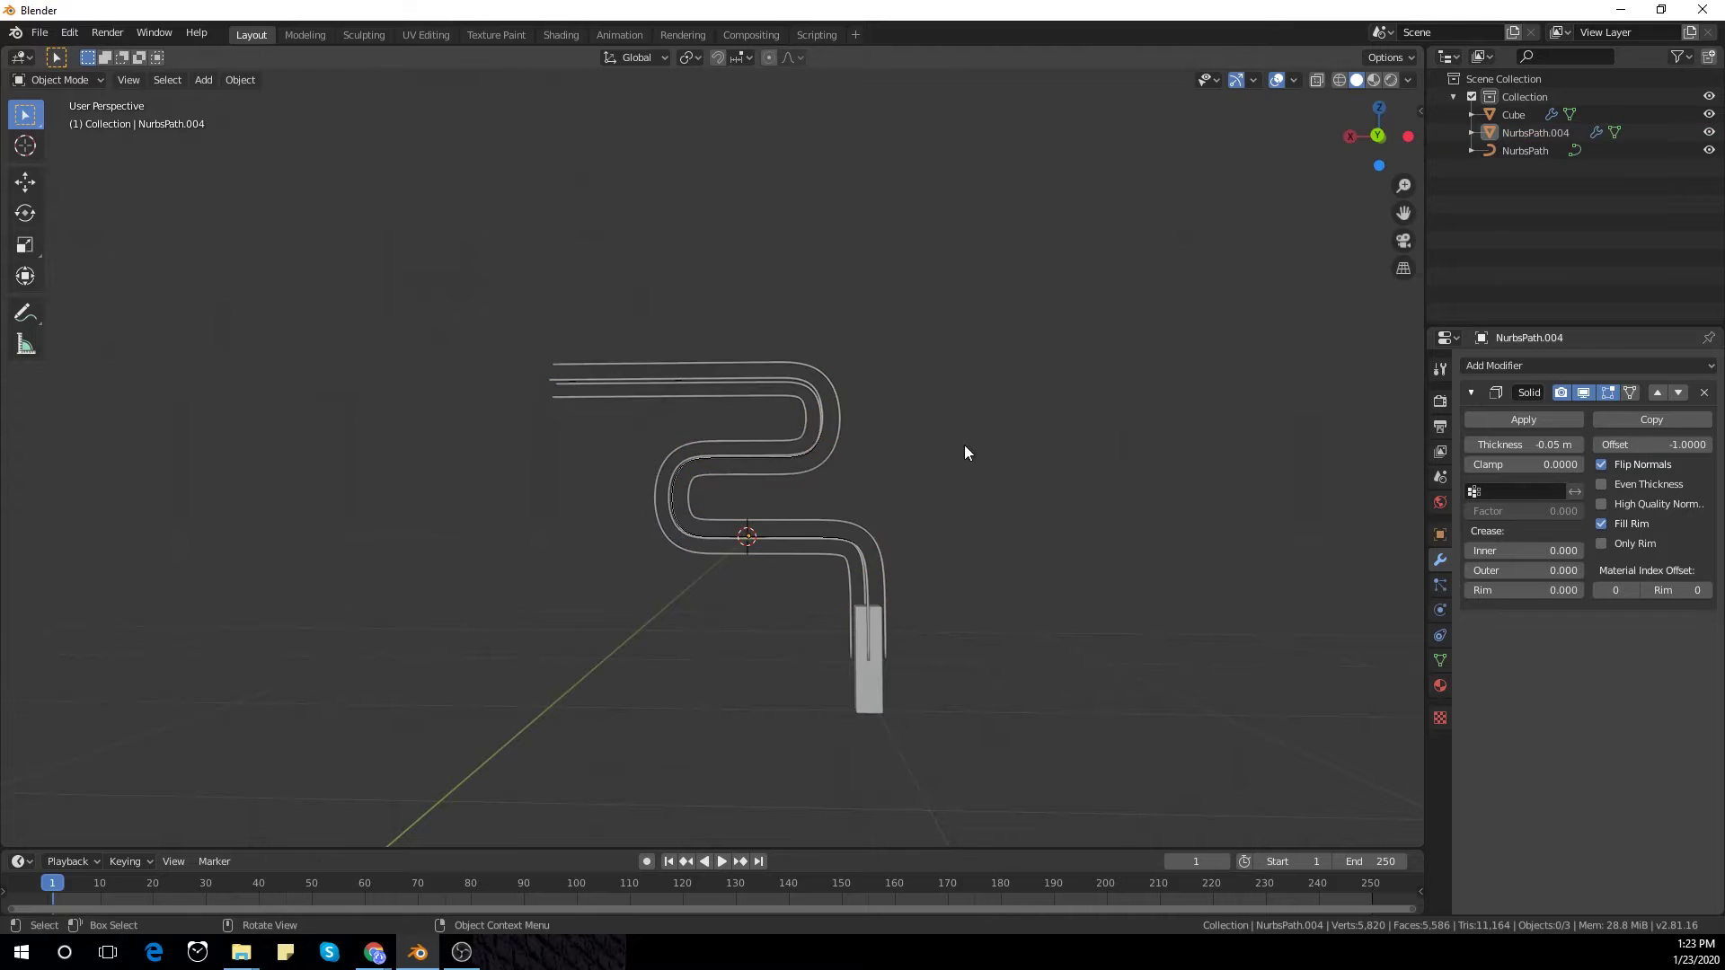
pyautogui.moveTo(963, 449)
pyautogui.mouseDown(button='middle')
pyautogui.moveTo(843, 467)
pyautogui.moveTo(993, 460)
pyautogui.moveTo(960, 458)
pyautogui.mouseUp(button='middle')
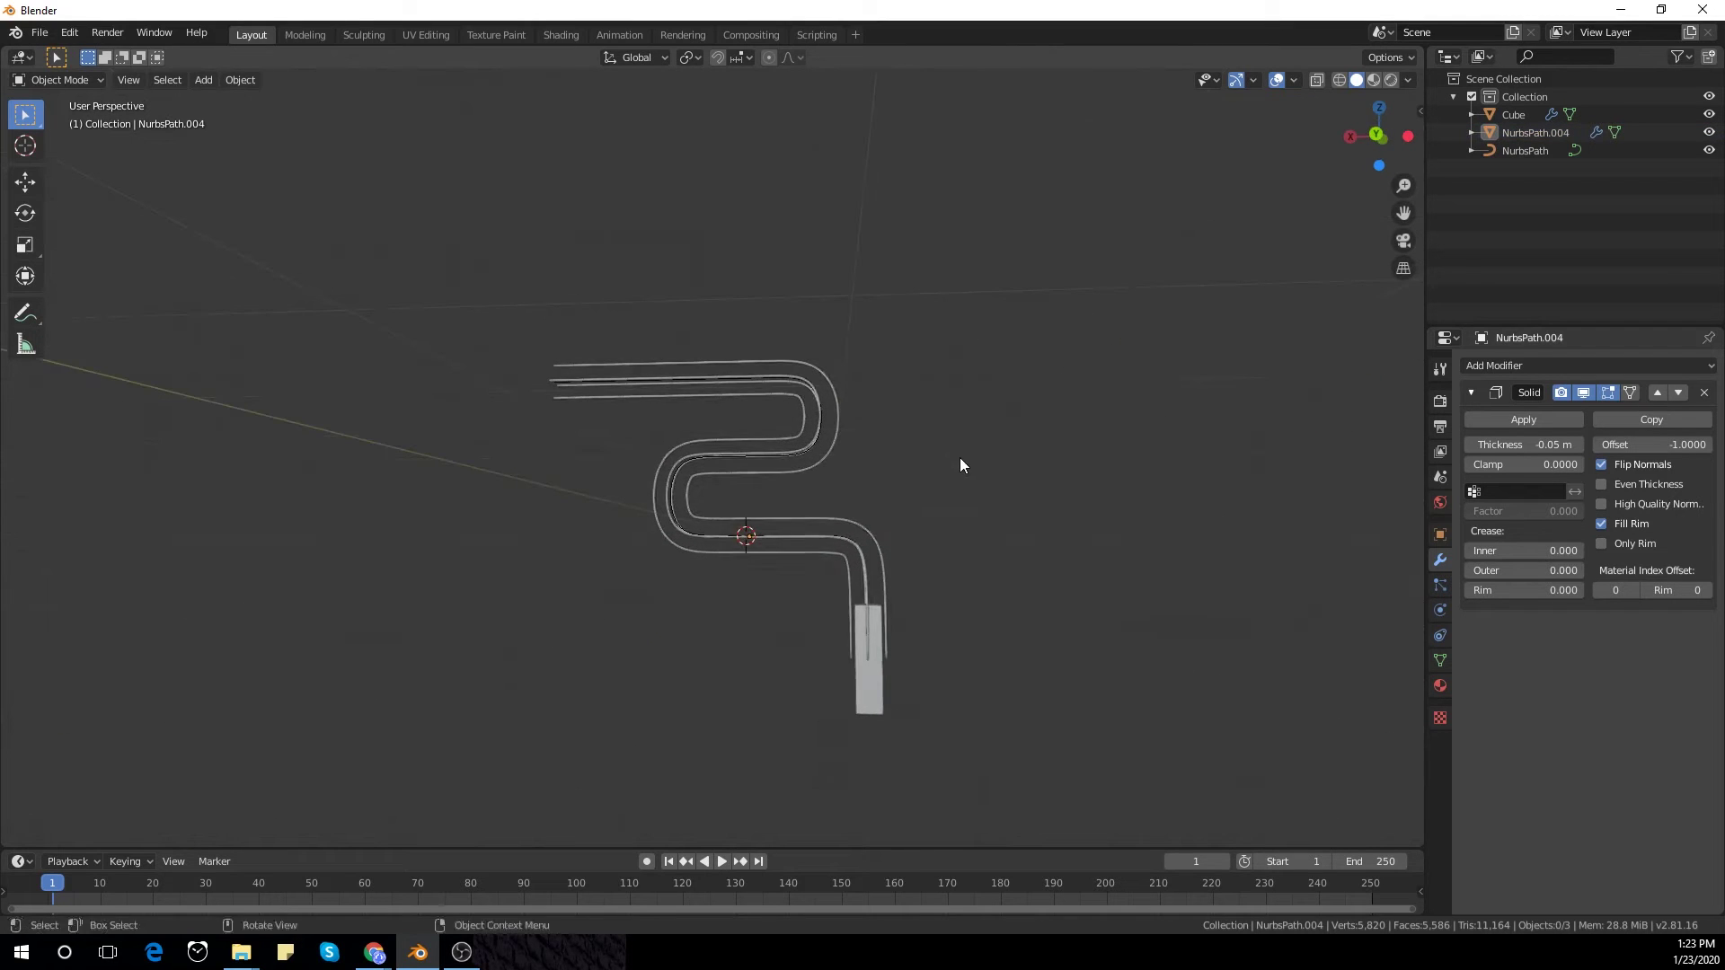
pyautogui.click(838, 396)
pyautogui.moveTo(837, 397); pyautogui.dragTo(926, 397, button='middle')
pyautogui.press('KP_1')
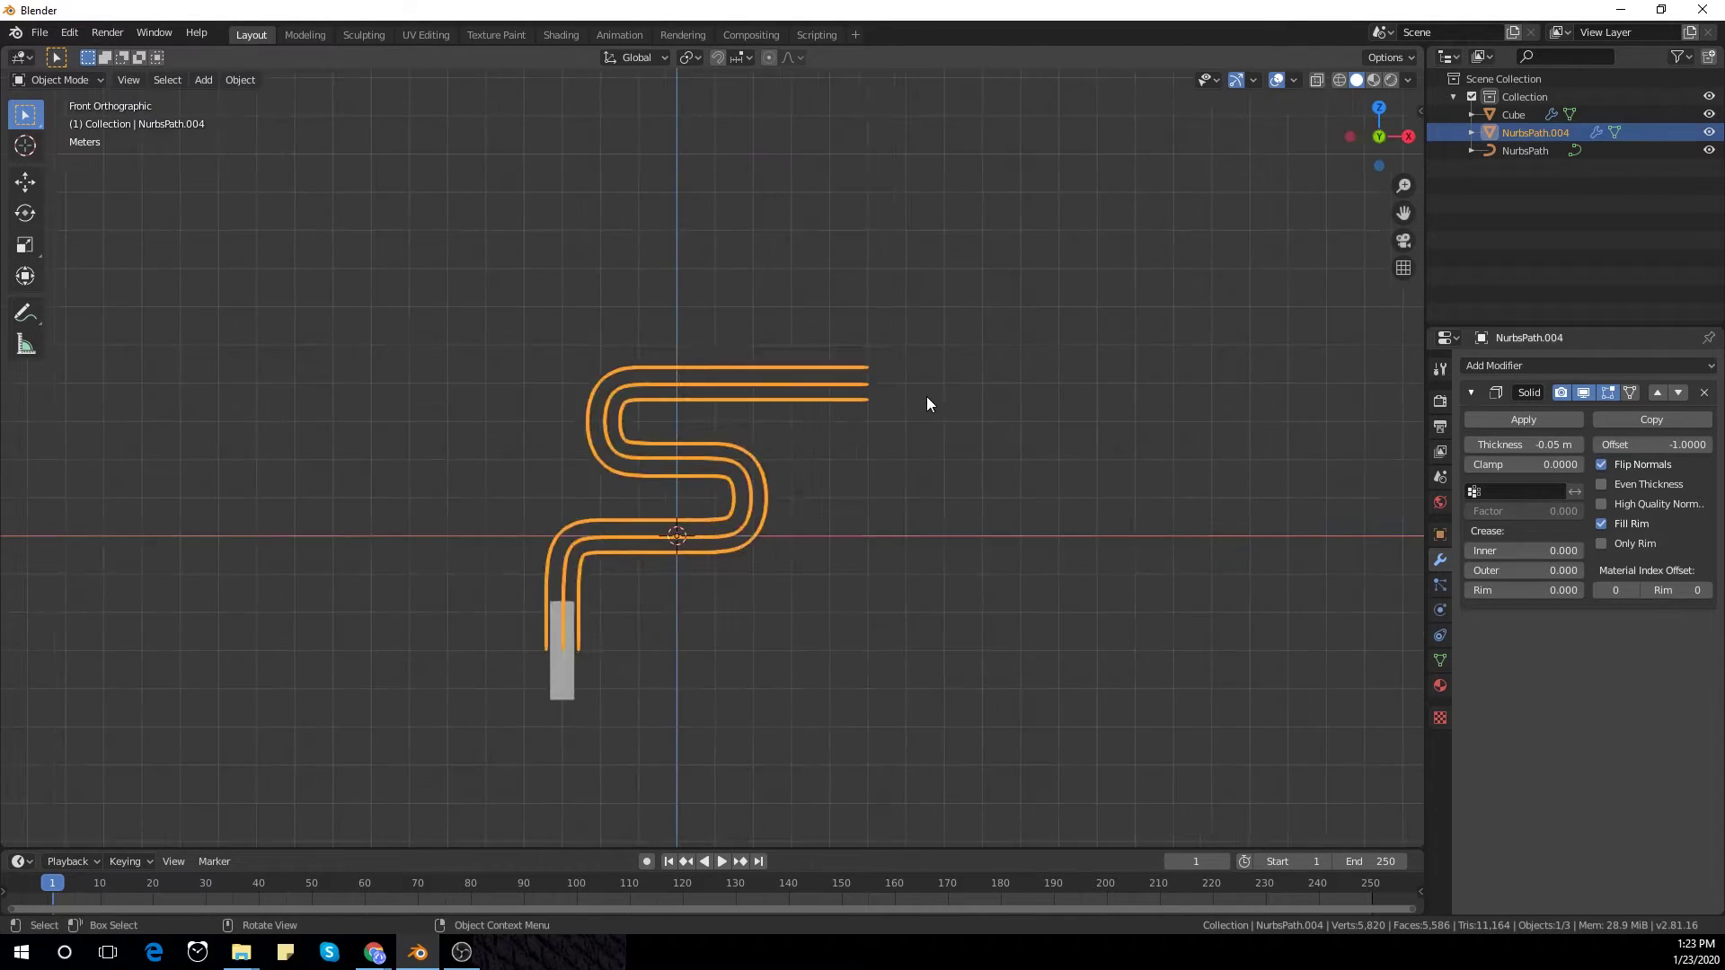
pyautogui.press('KP_3')
pyautogui.press('KP_1')
pyautogui.press('Tab')
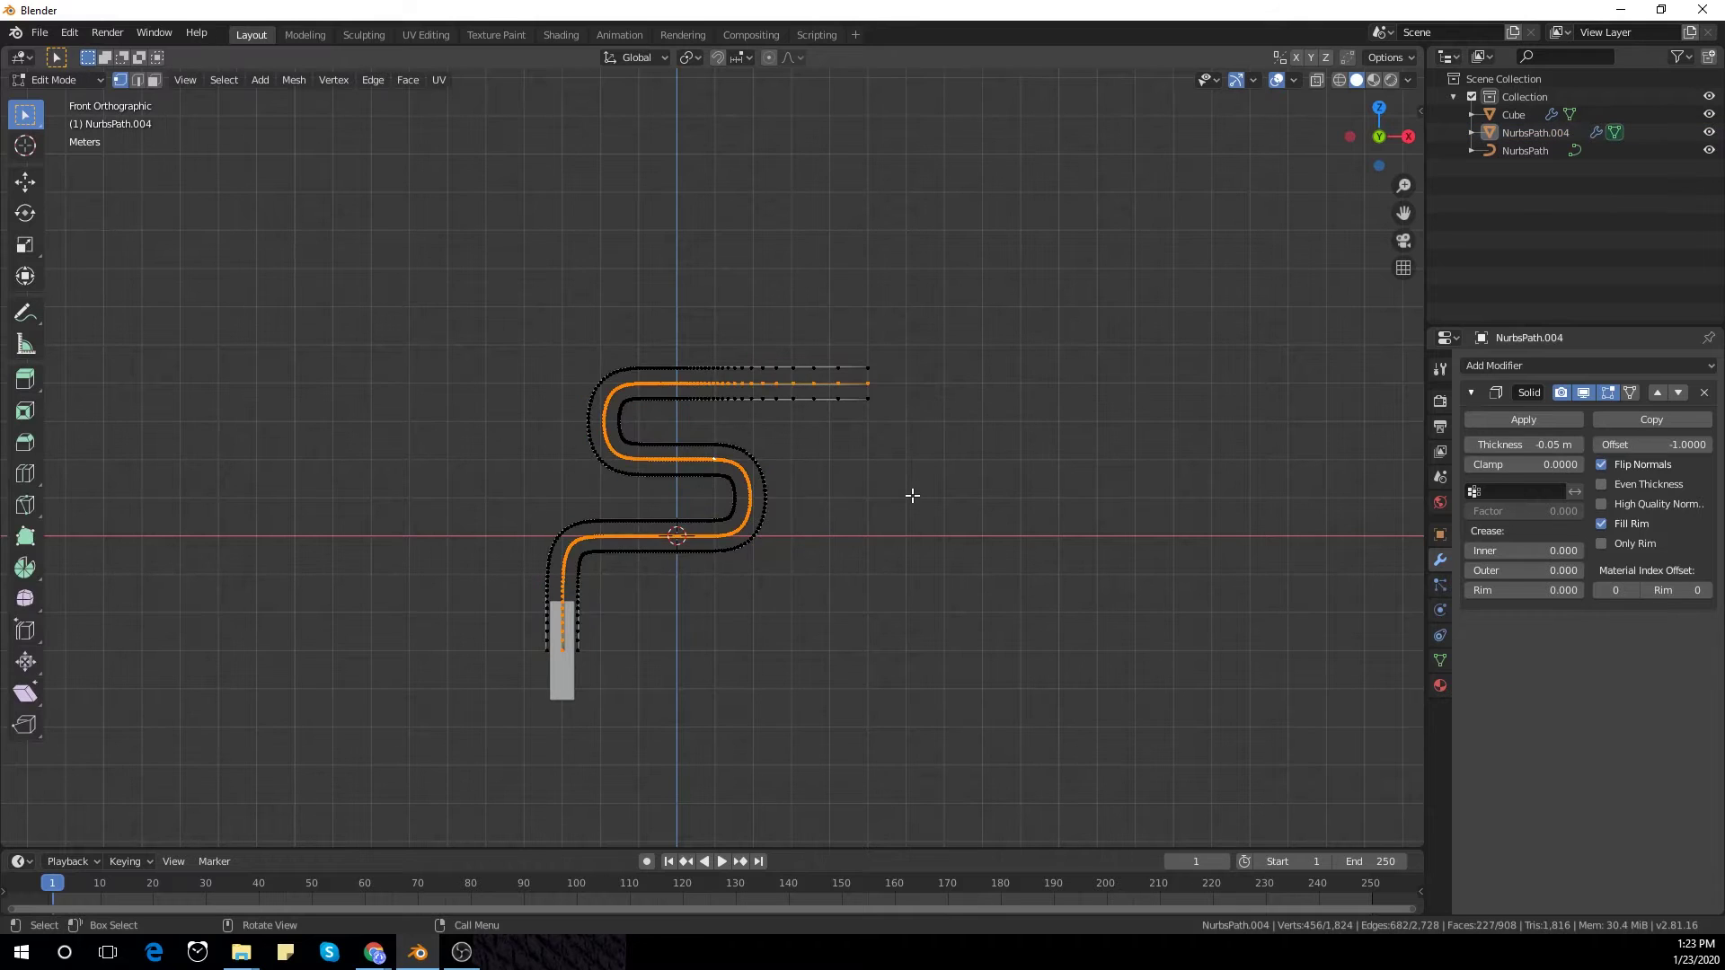
pyautogui.scroll(2, 1183, 348)
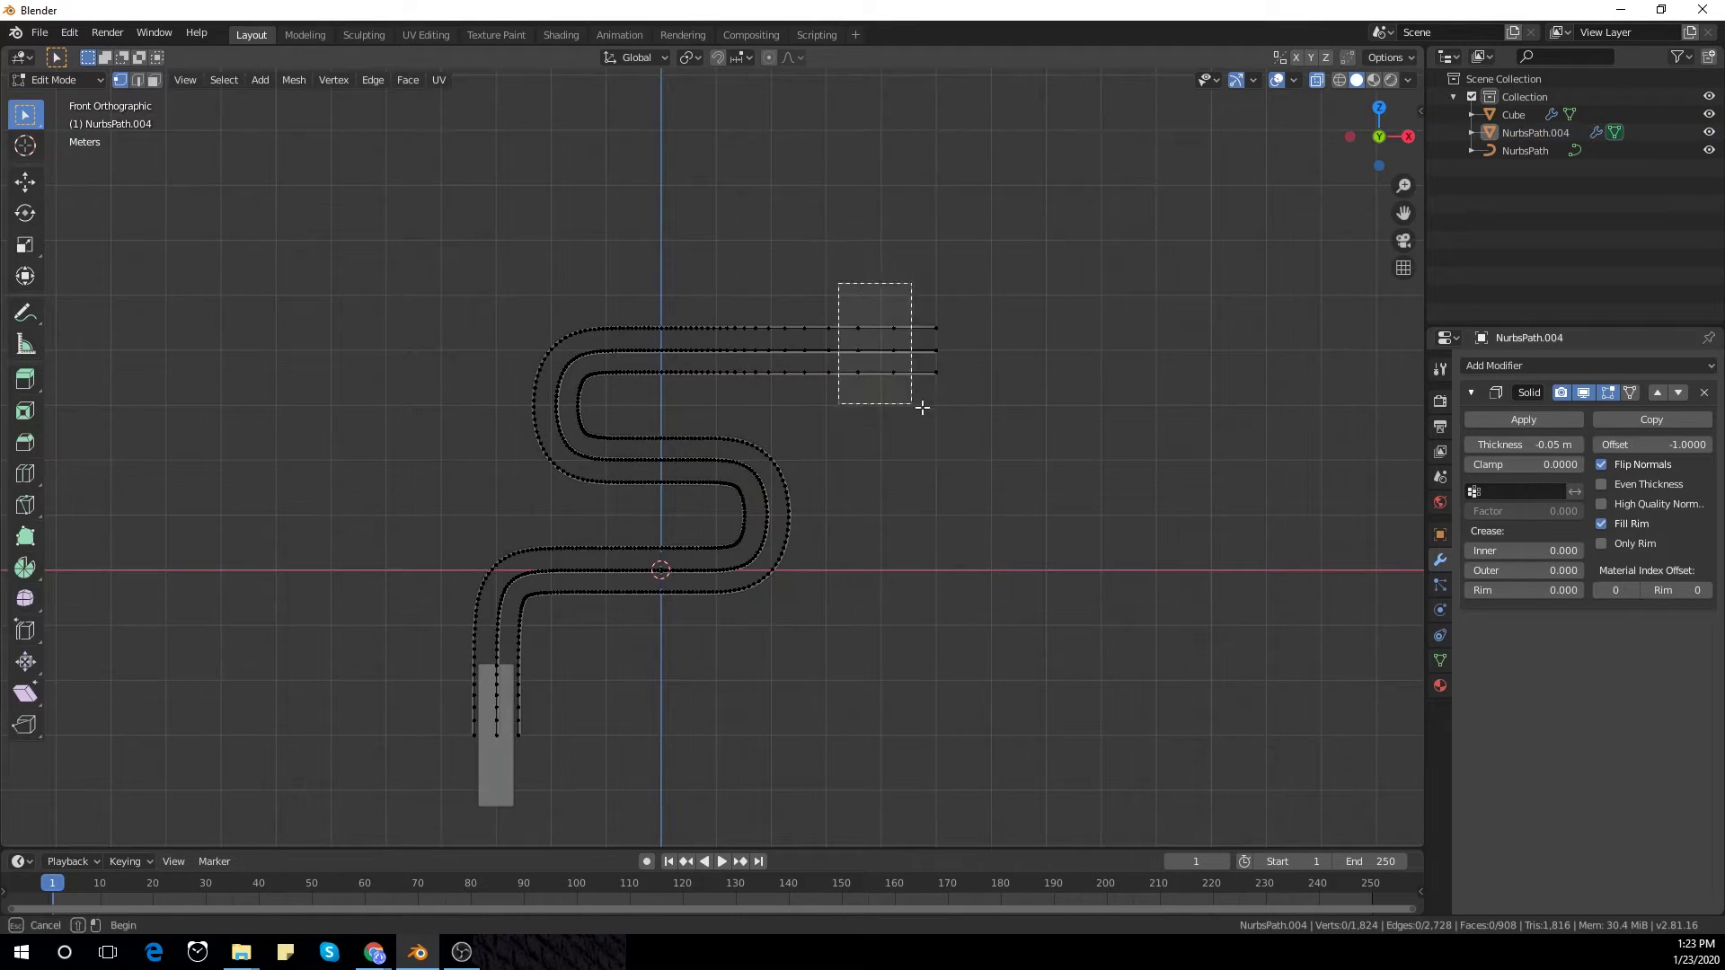
pyautogui.moveTo(923, 407); pyautogui.dragTo(925, 408)
pyautogui.press('x')
pyautogui.click(1058, 421)
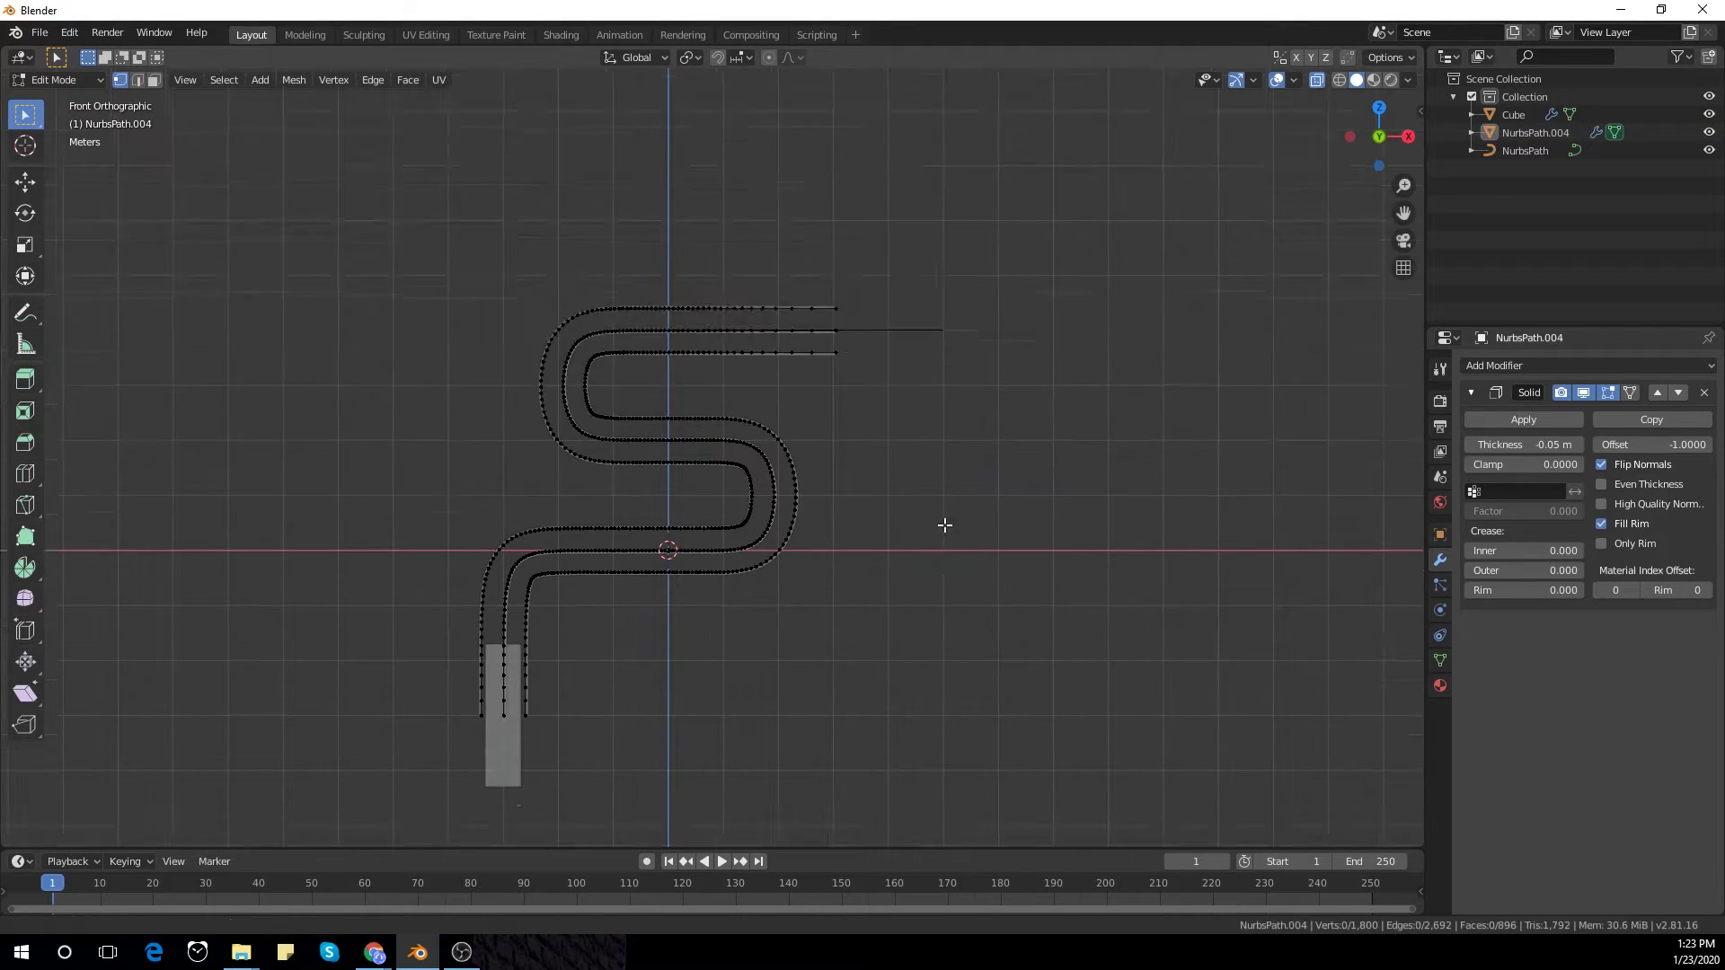
# Step: Delete the rails' three vertical end pieces above the cube
pyautogui.keyDown('shift'); pyautogui.moveTo(945, 525); pyautogui.dragTo(996, 317, button='middle'); pyautogui.keyUp('shift')
pyautogui.scroll(1, 893, 486)
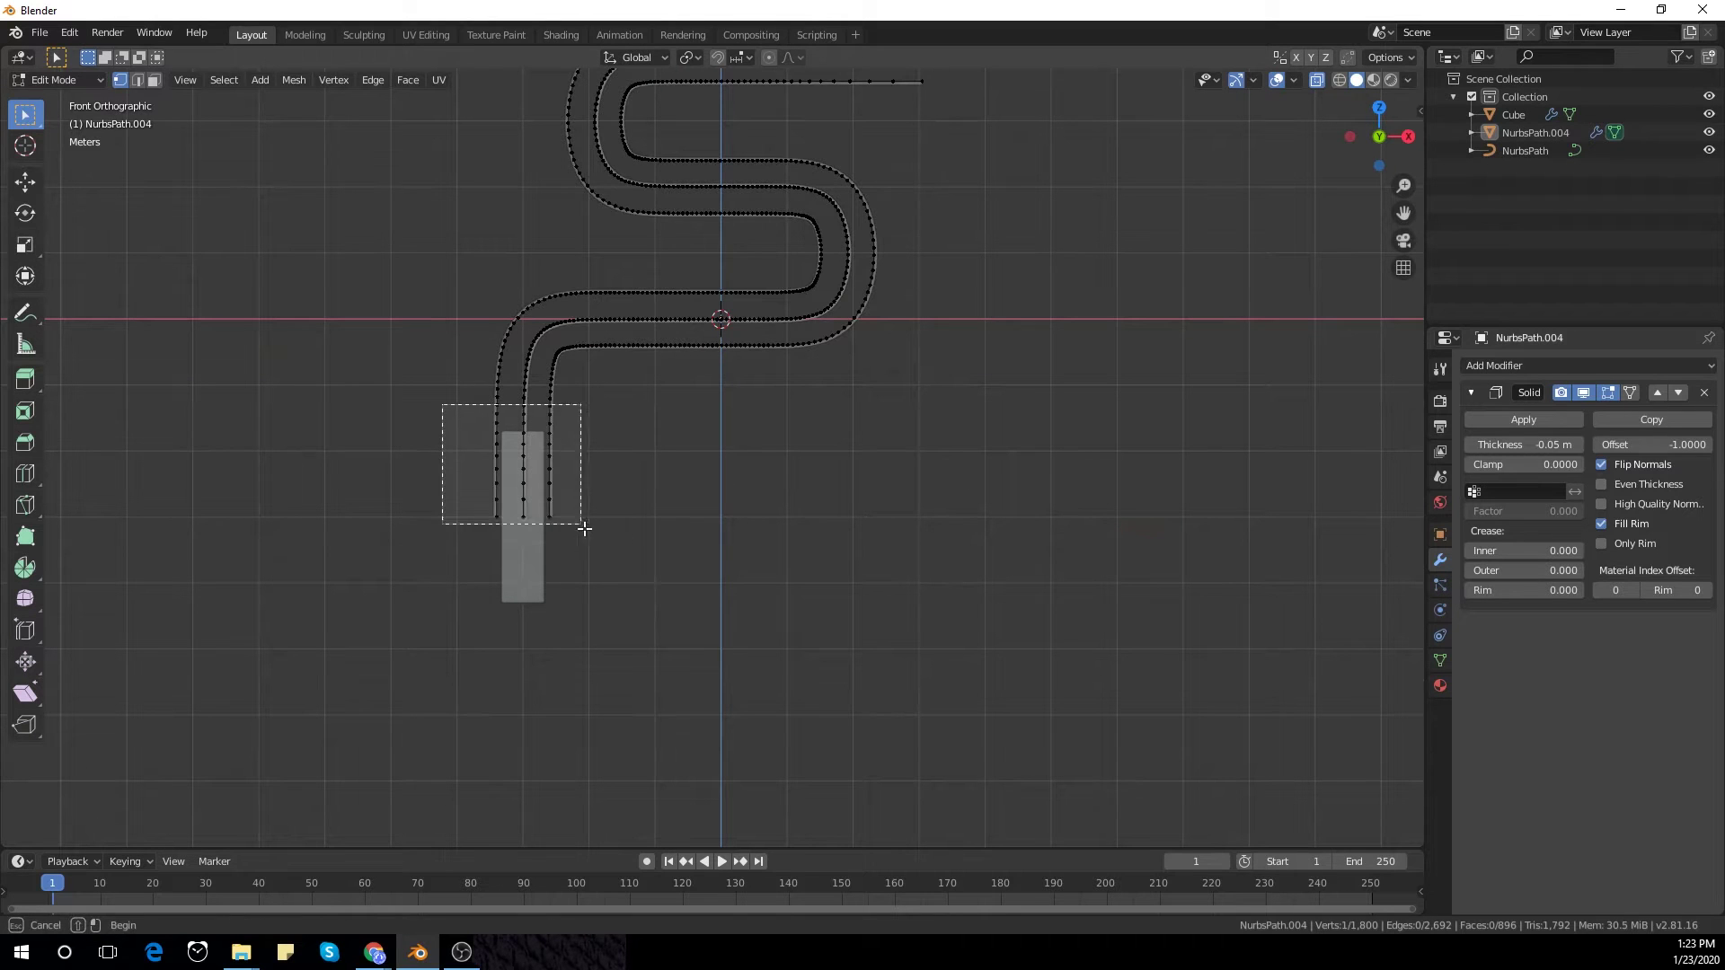
pyautogui.moveTo(584, 529); pyautogui.dragTo(601, 568)
pyautogui.moveTo(495, 436); pyautogui.dragTo(624, 562)
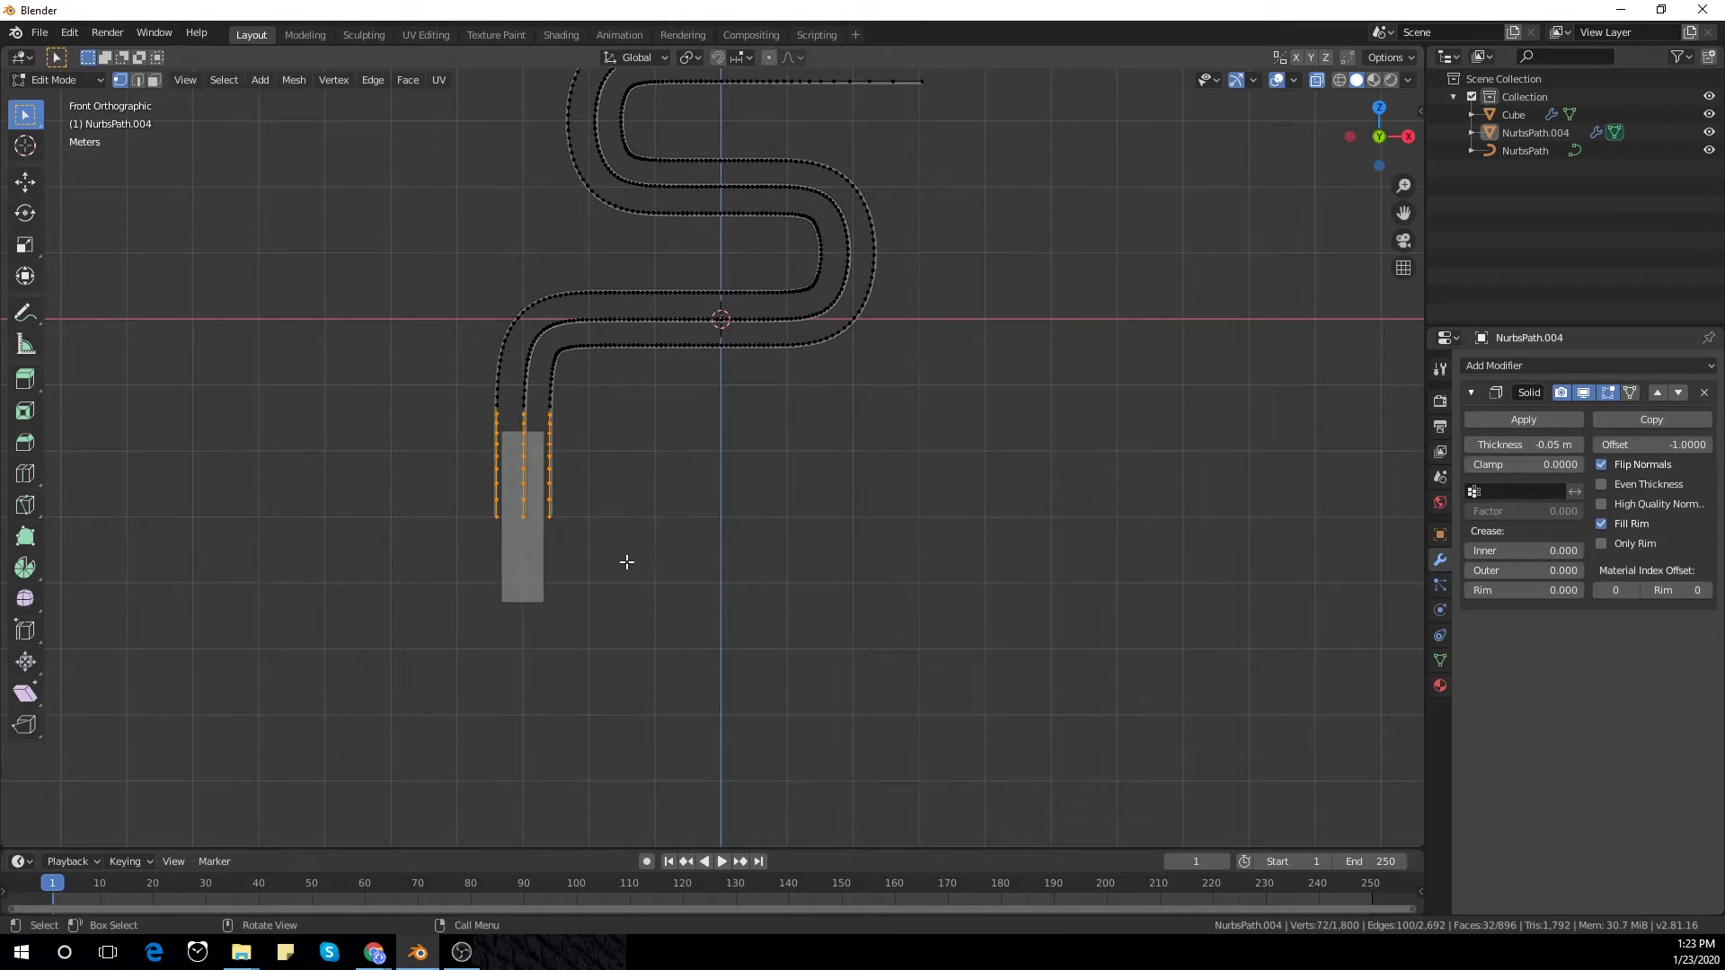
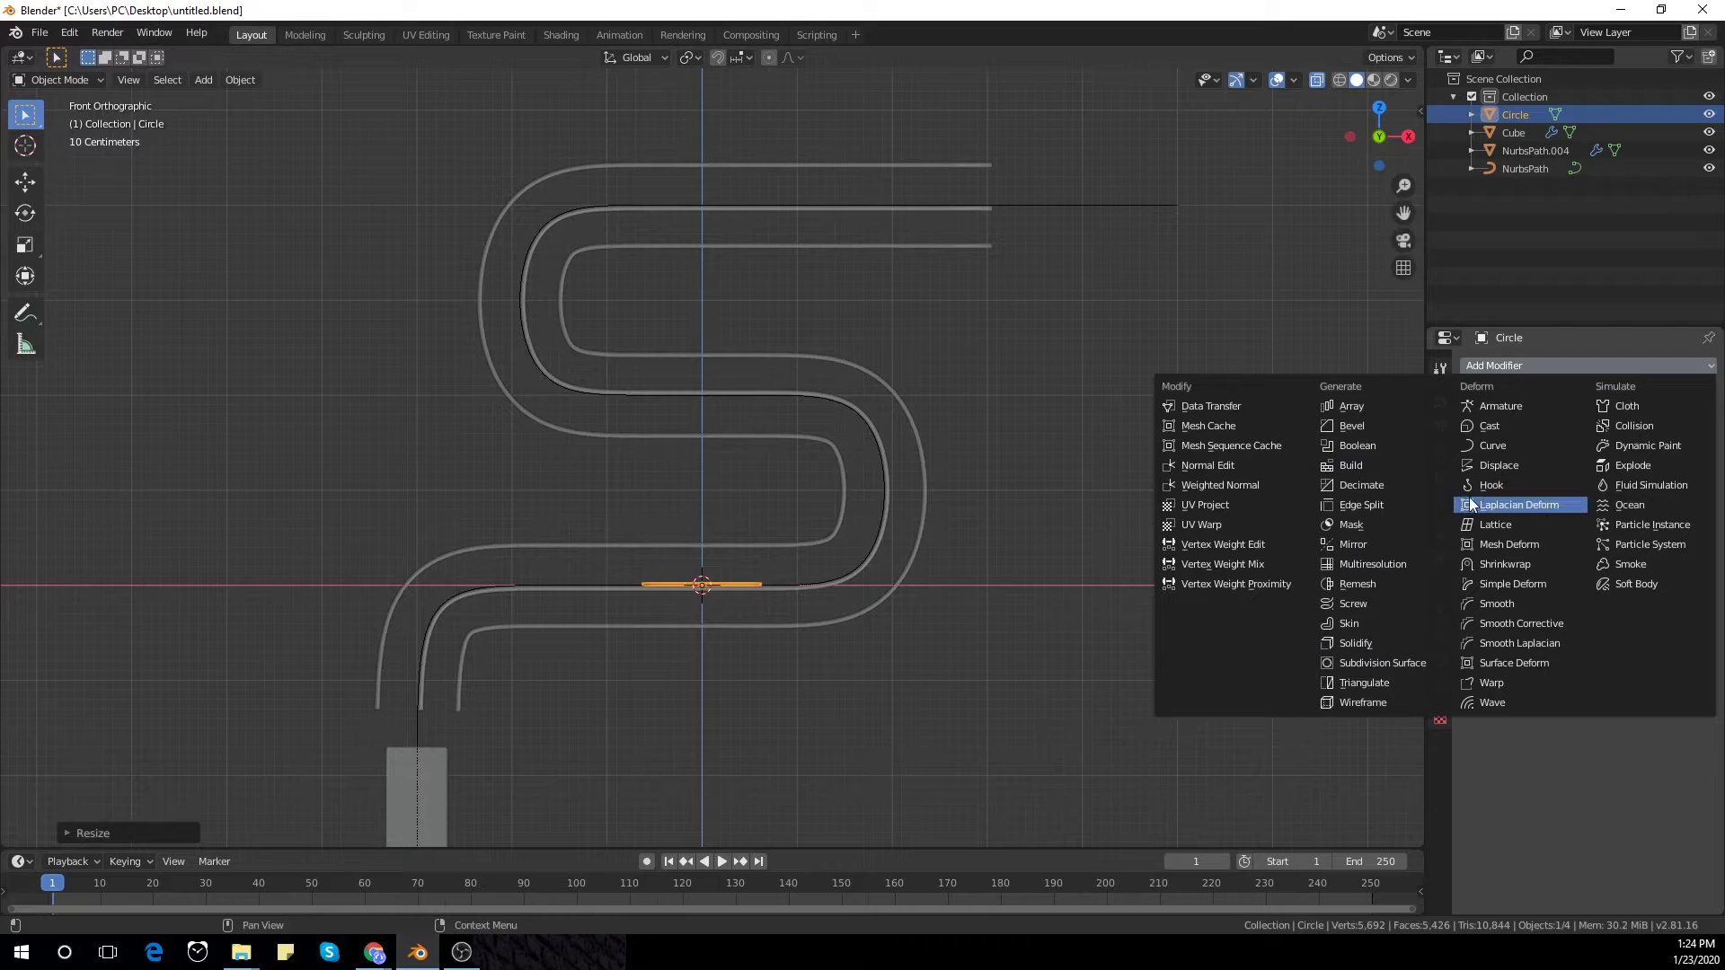
# Step: Add a Curve modifier to the circle that follows NurbsPath, with Z as the deformation axis
pyautogui.click(1527, 444)
pyautogui.click(1531, 464)
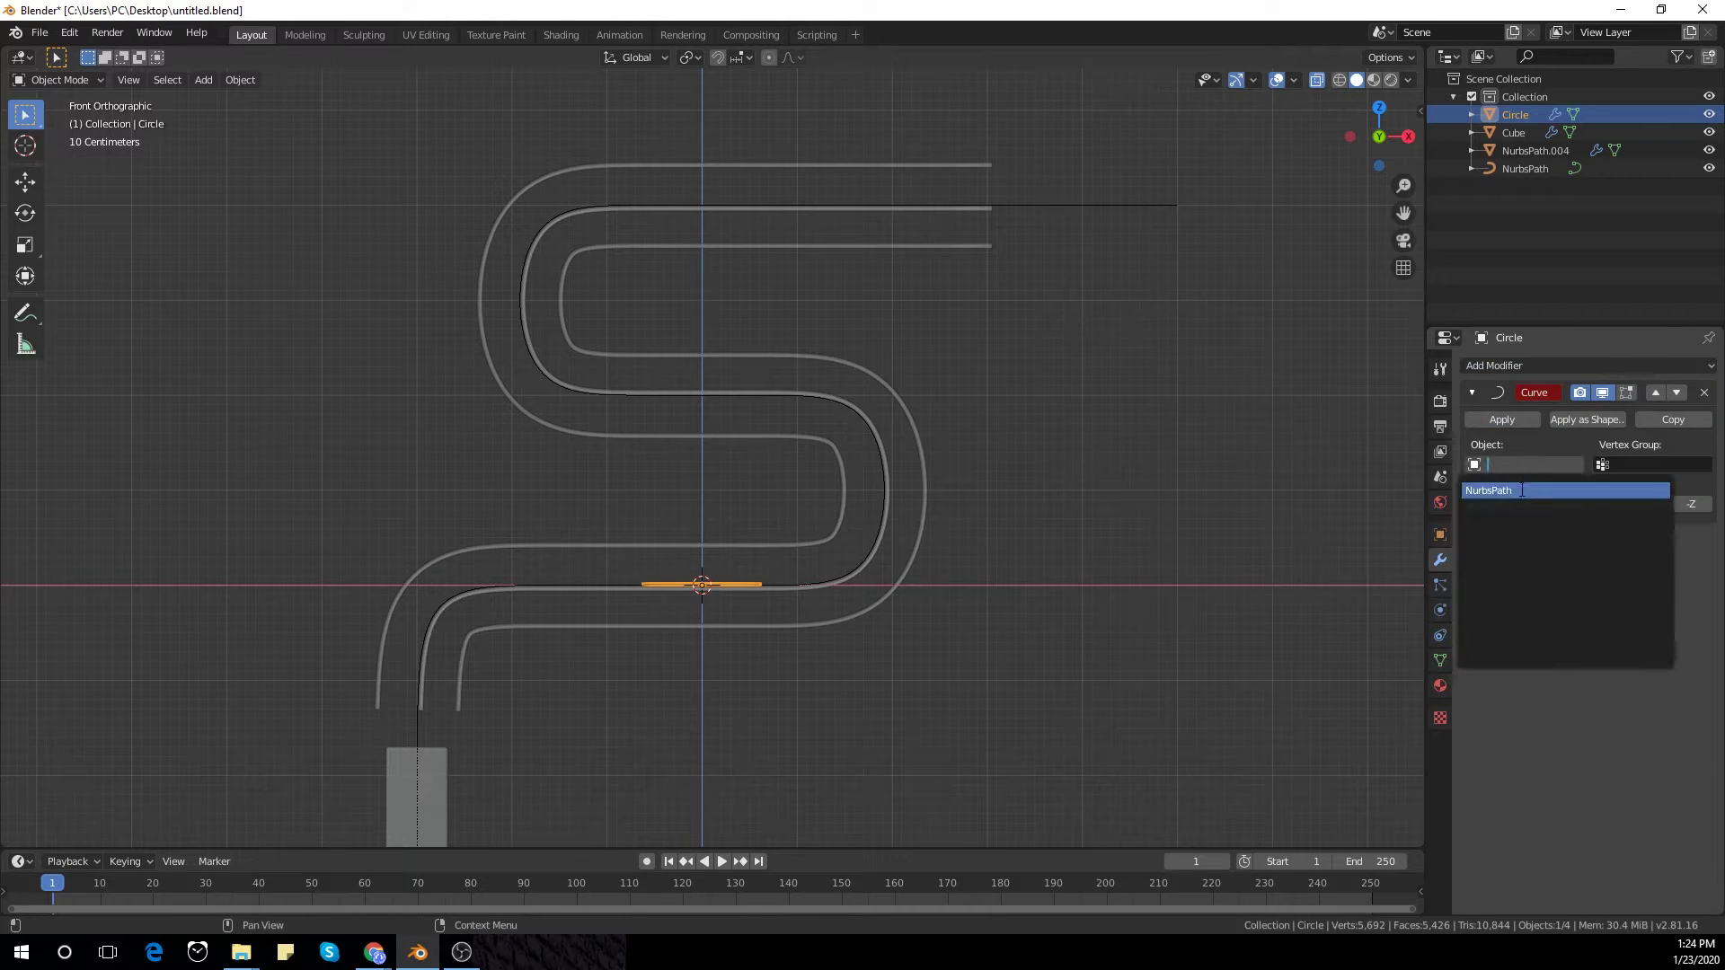
pyautogui.click(1521, 490)
pyautogui.moveTo(735, 714); pyautogui.dragTo(809, 719, button='middle')
pyautogui.click(1517, 509)
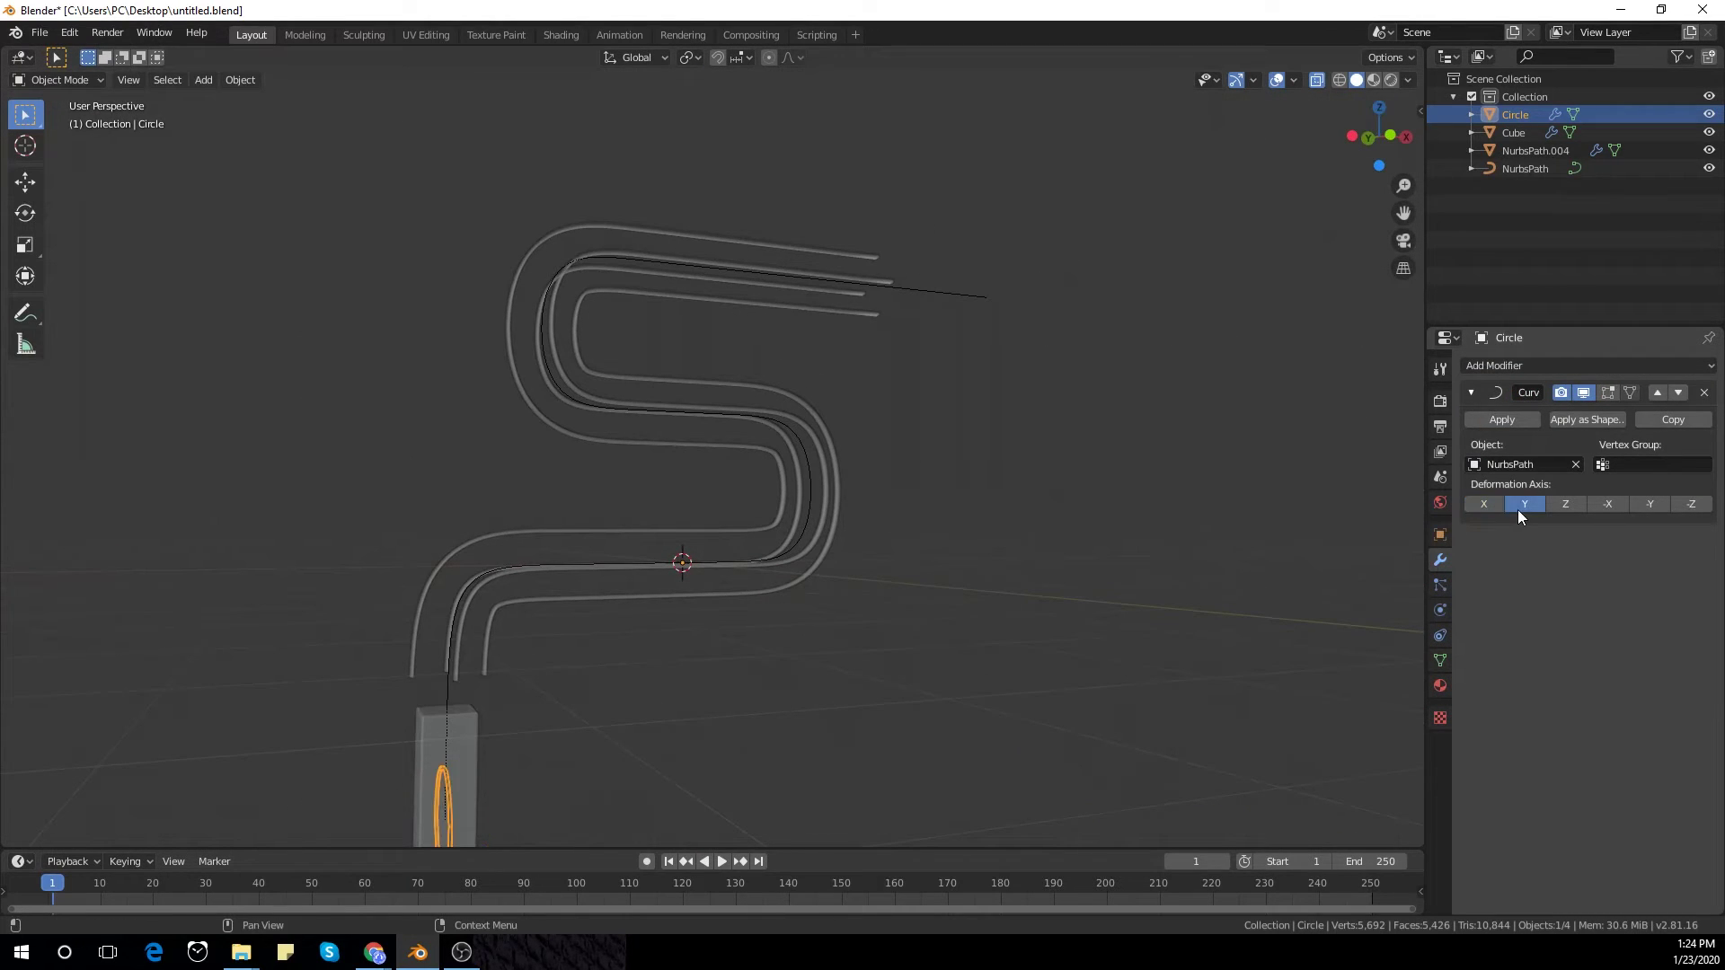
pyautogui.click(1565, 503)
# Step: In front view, slide the circle up along Z onto the S-curve
pyautogui.press('KP_1')
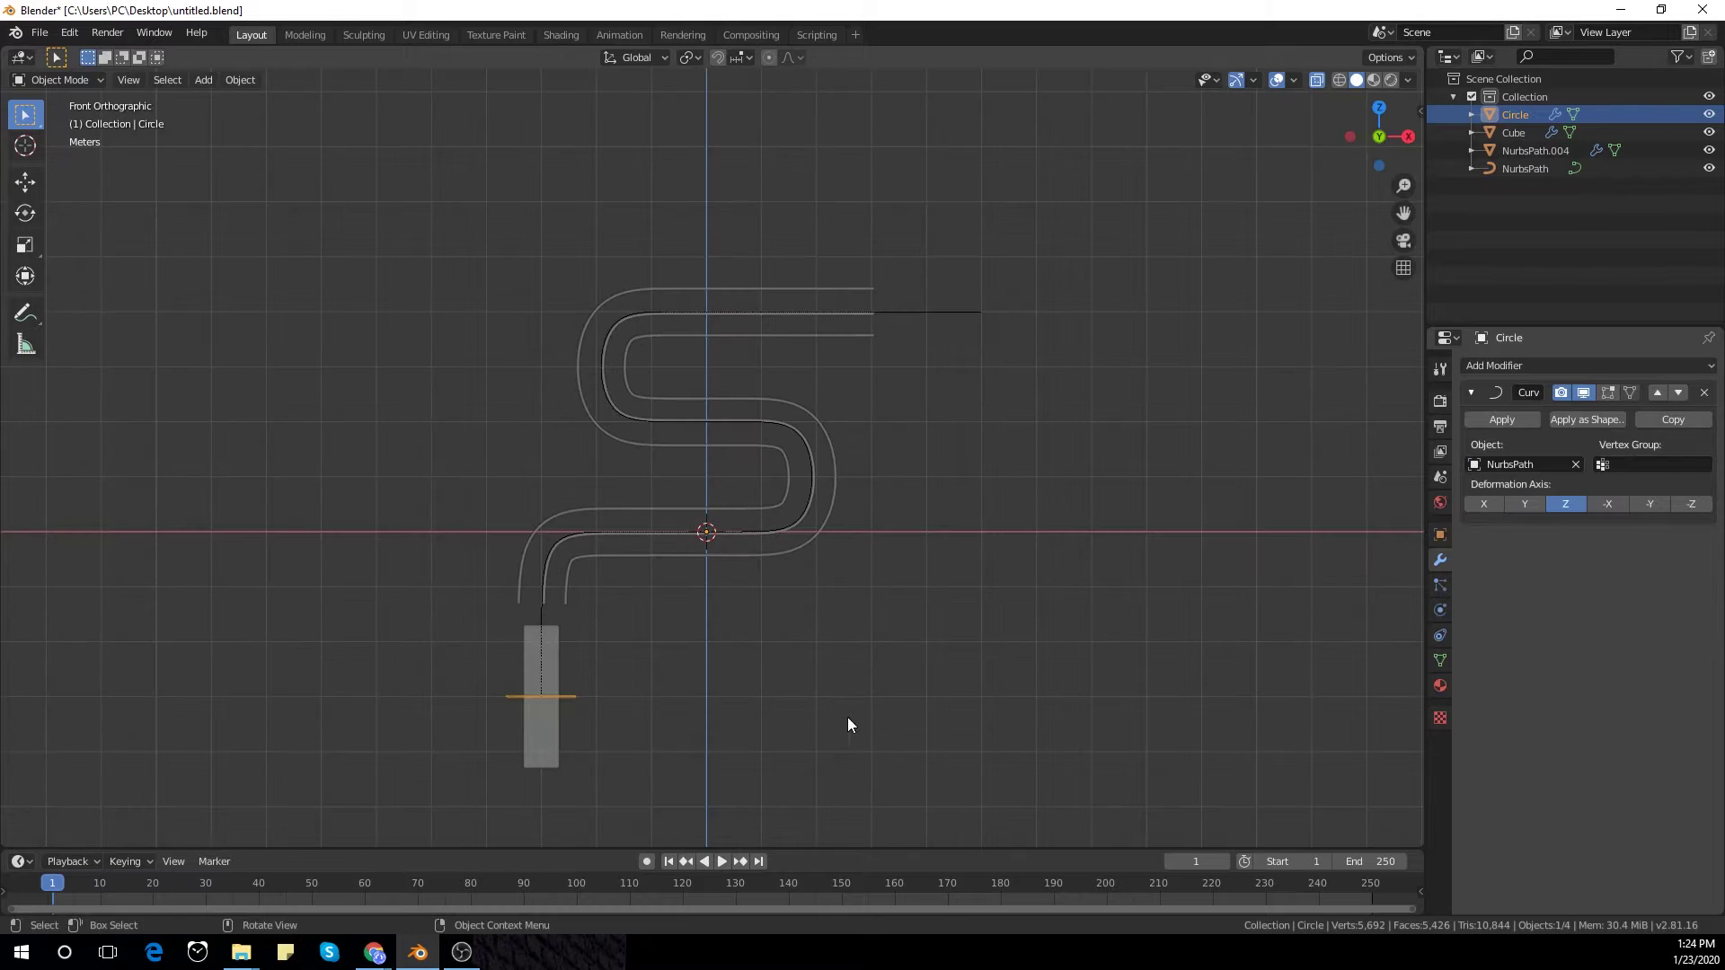
pyautogui.scroll(2, 848, 724)
pyautogui.press('g')
pyautogui.press('z')
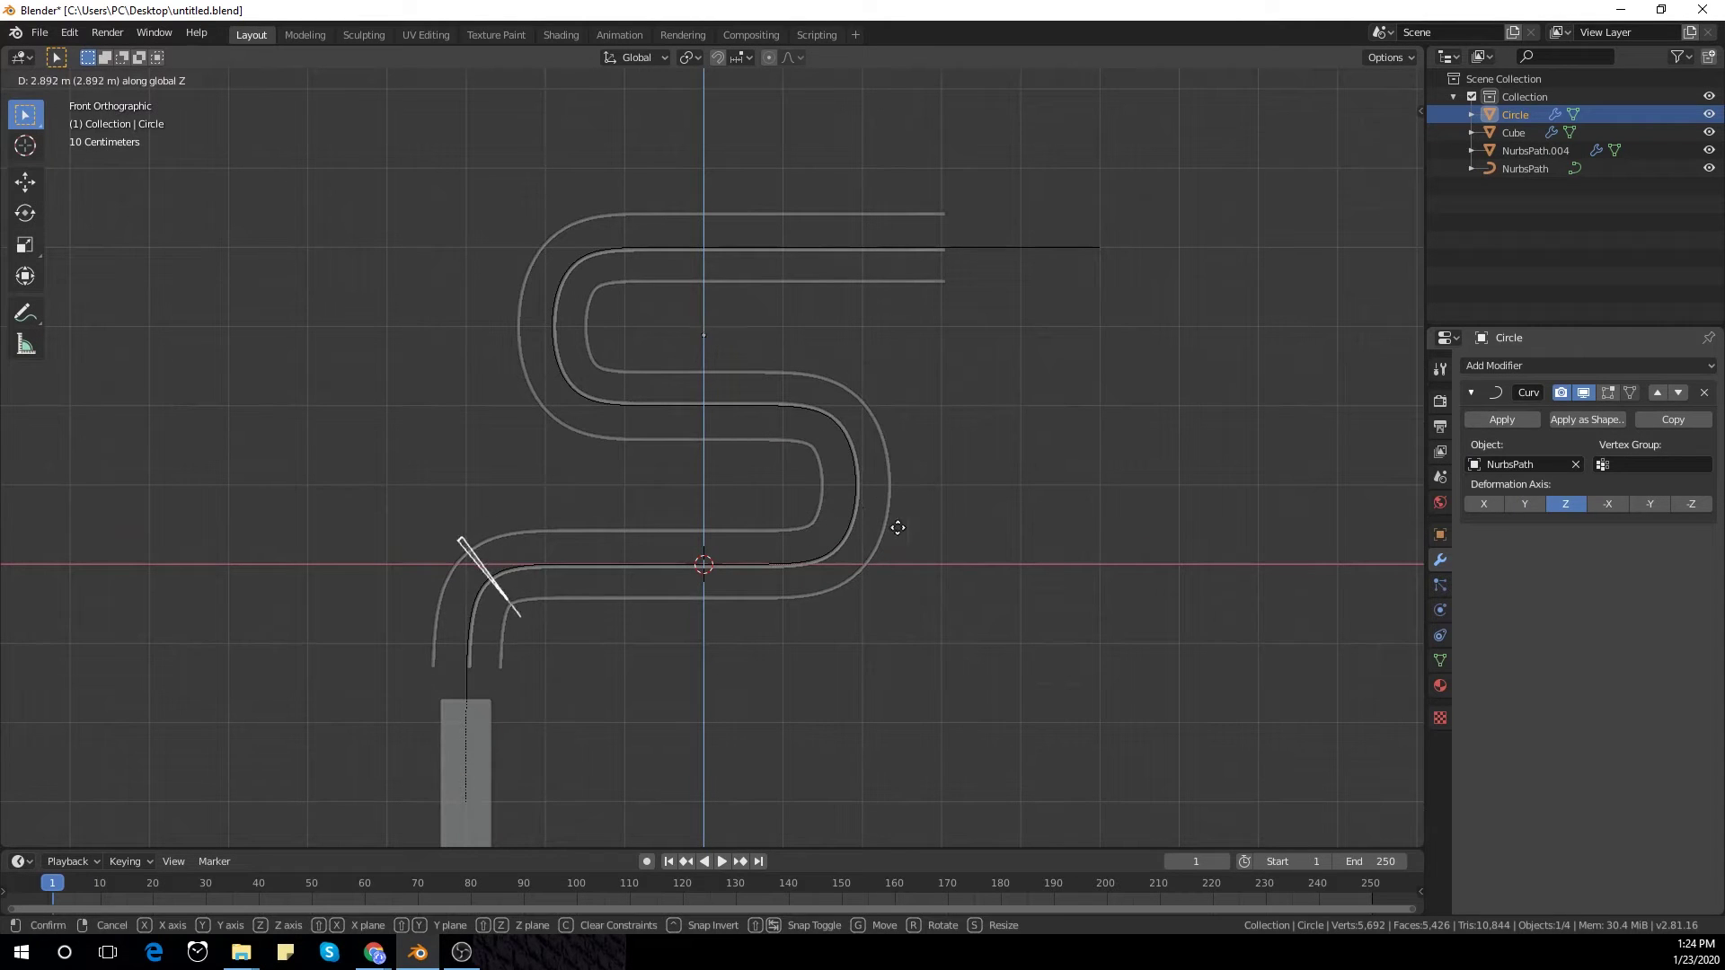
pyautogui.rightClick(691, 632)
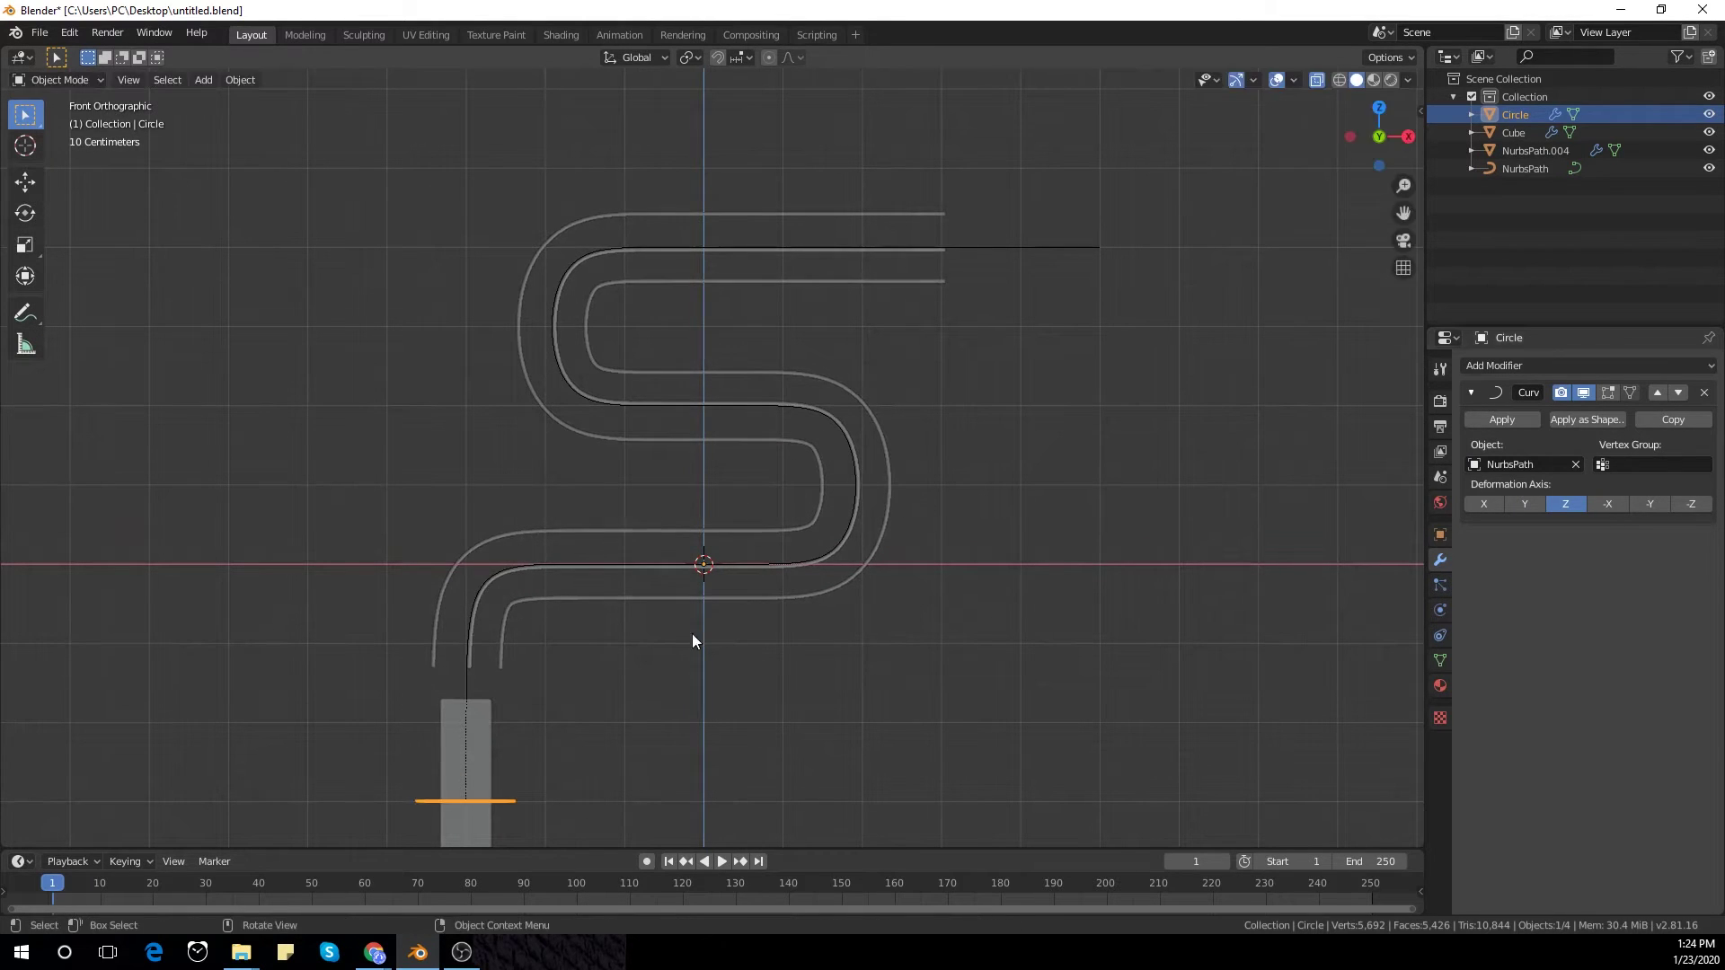
pyautogui.press('g')
pyautogui.press('z')
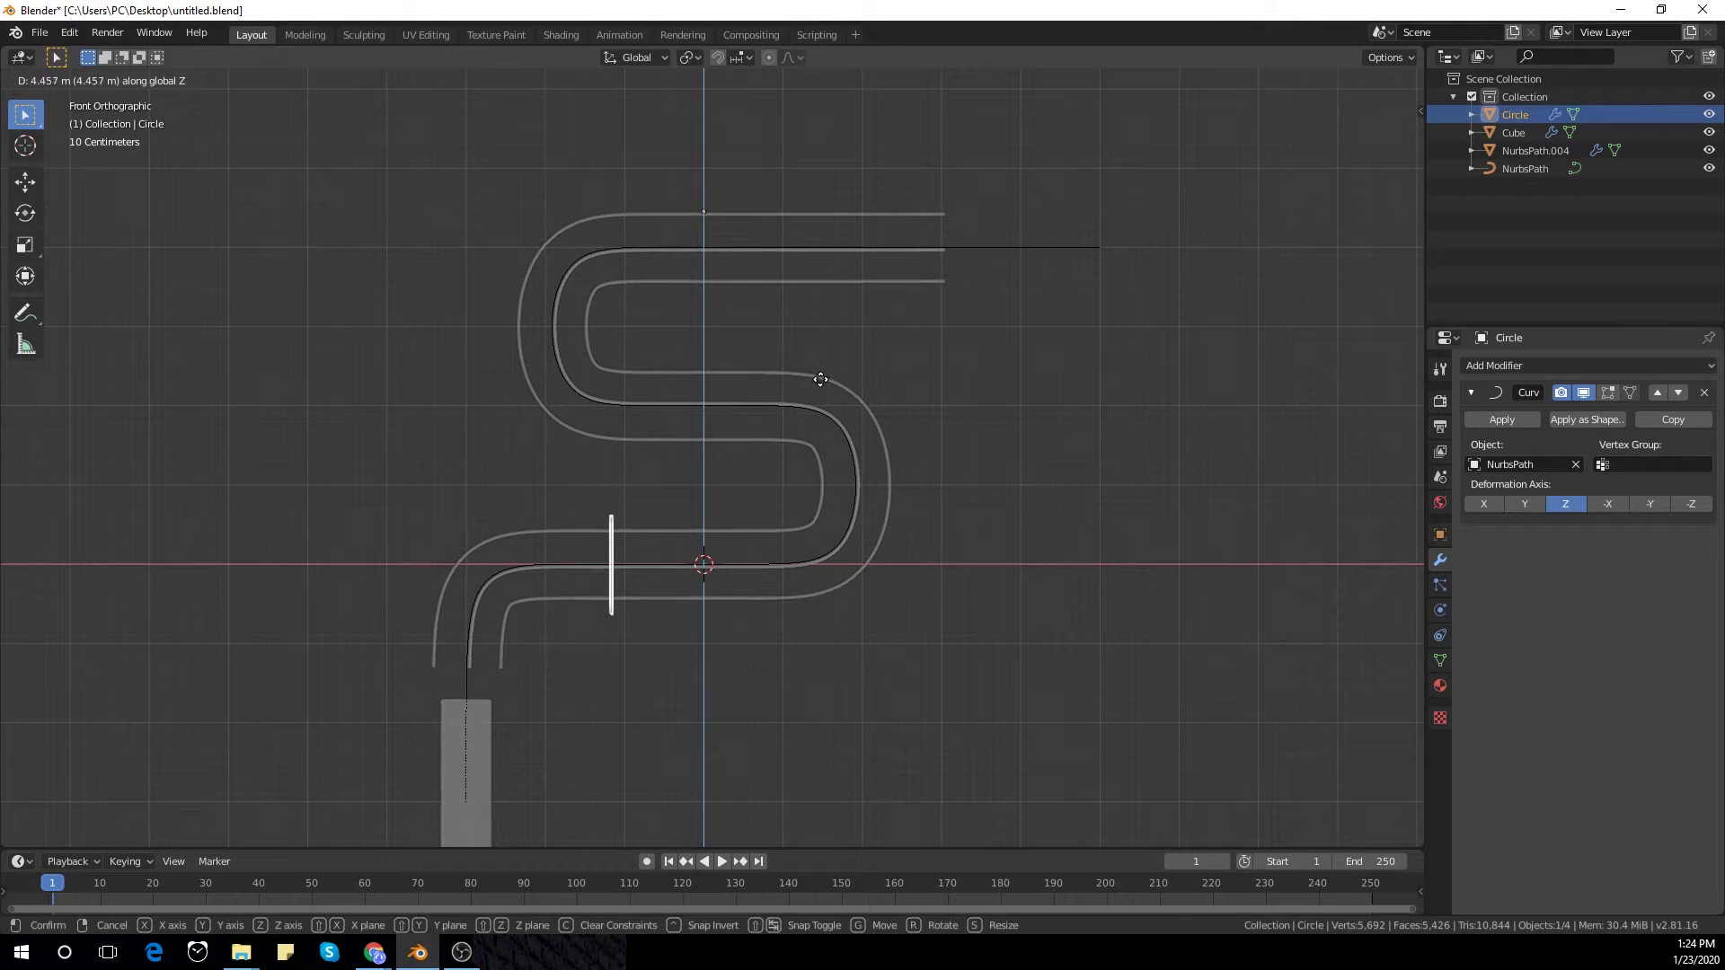
pyautogui.click(837, 367)
pyautogui.scroll(2, 803, 442)
pyautogui.click(1498, 366)
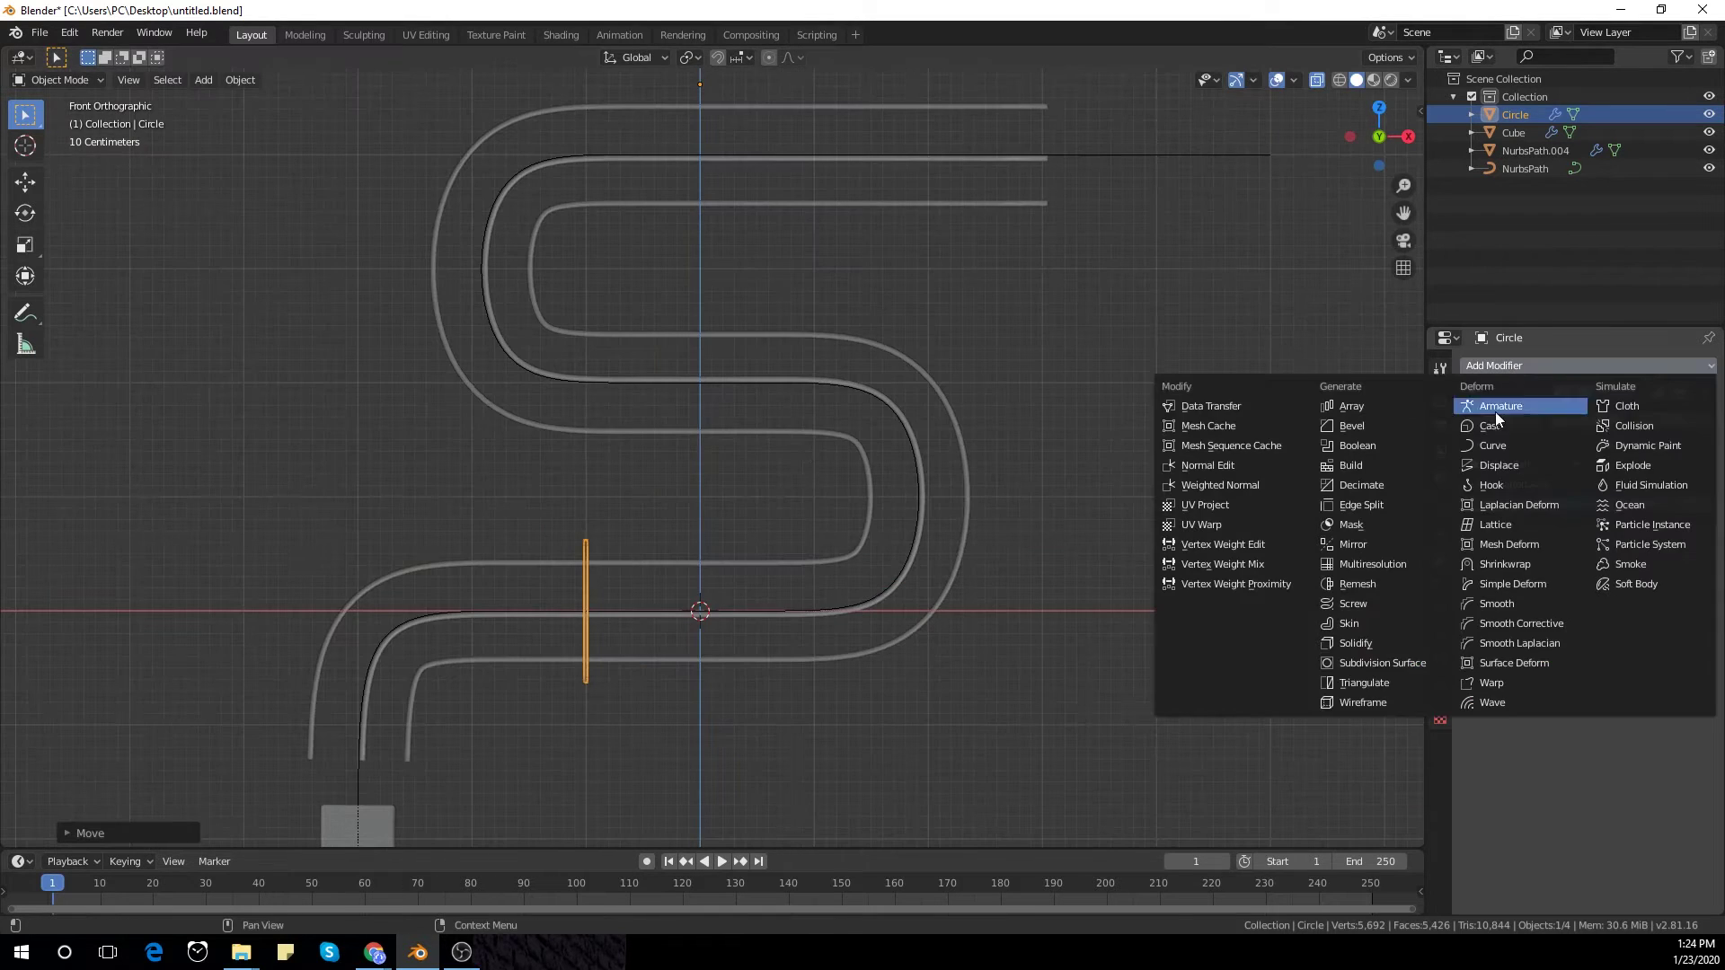
# Step: Add a Solidify modifier to the ring with thickness -0.06 m
pyautogui.click(1418, 644)
pyautogui.moveTo(1417, 643); pyautogui.dragTo(1324, 579, button='middle')
pyautogui.moveTo(1537, 595)
pyautogui.mouseDown()
pyautogui.moveTo(1509, 595)
pyautogui.moveTo(1537, 595)
pyautogui.mouseUp()
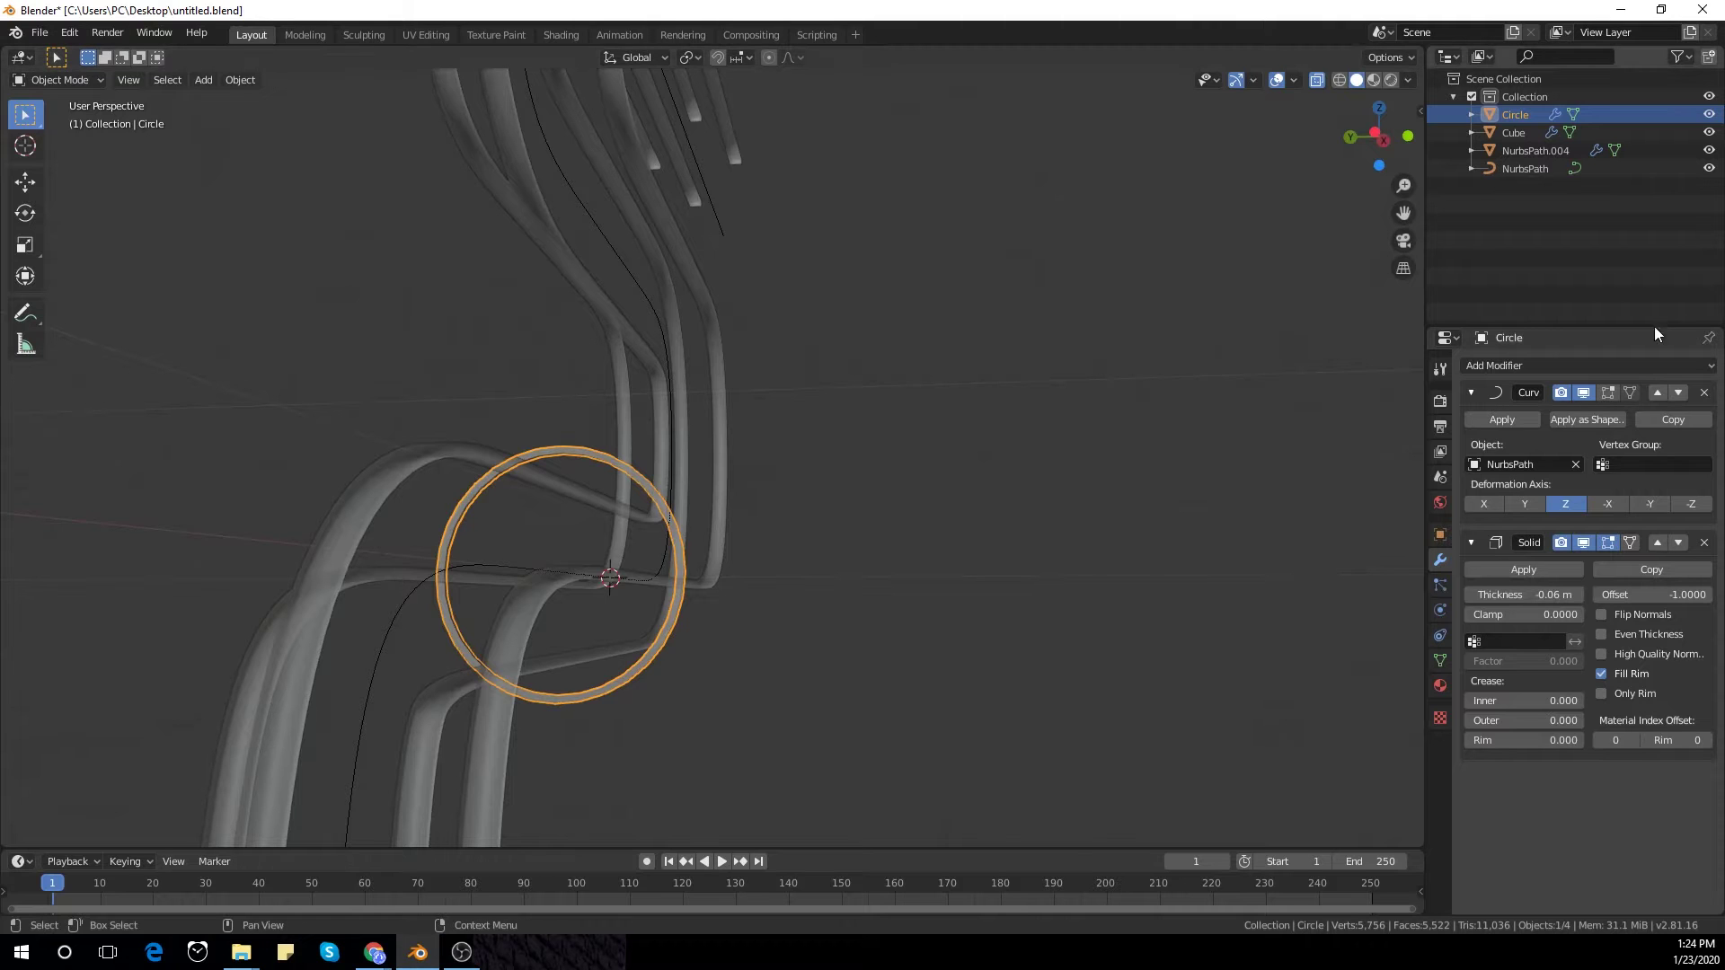
# Step: Add a Subdivision Surface modifier, then collapse the Curve and Solidify panels
pyautogui.click(1598, 365)
pyautogui.click(1376, 662)
pyautogui.moveTo(1075, 667); pyautogui.dragTo(782, 458, button='middle')
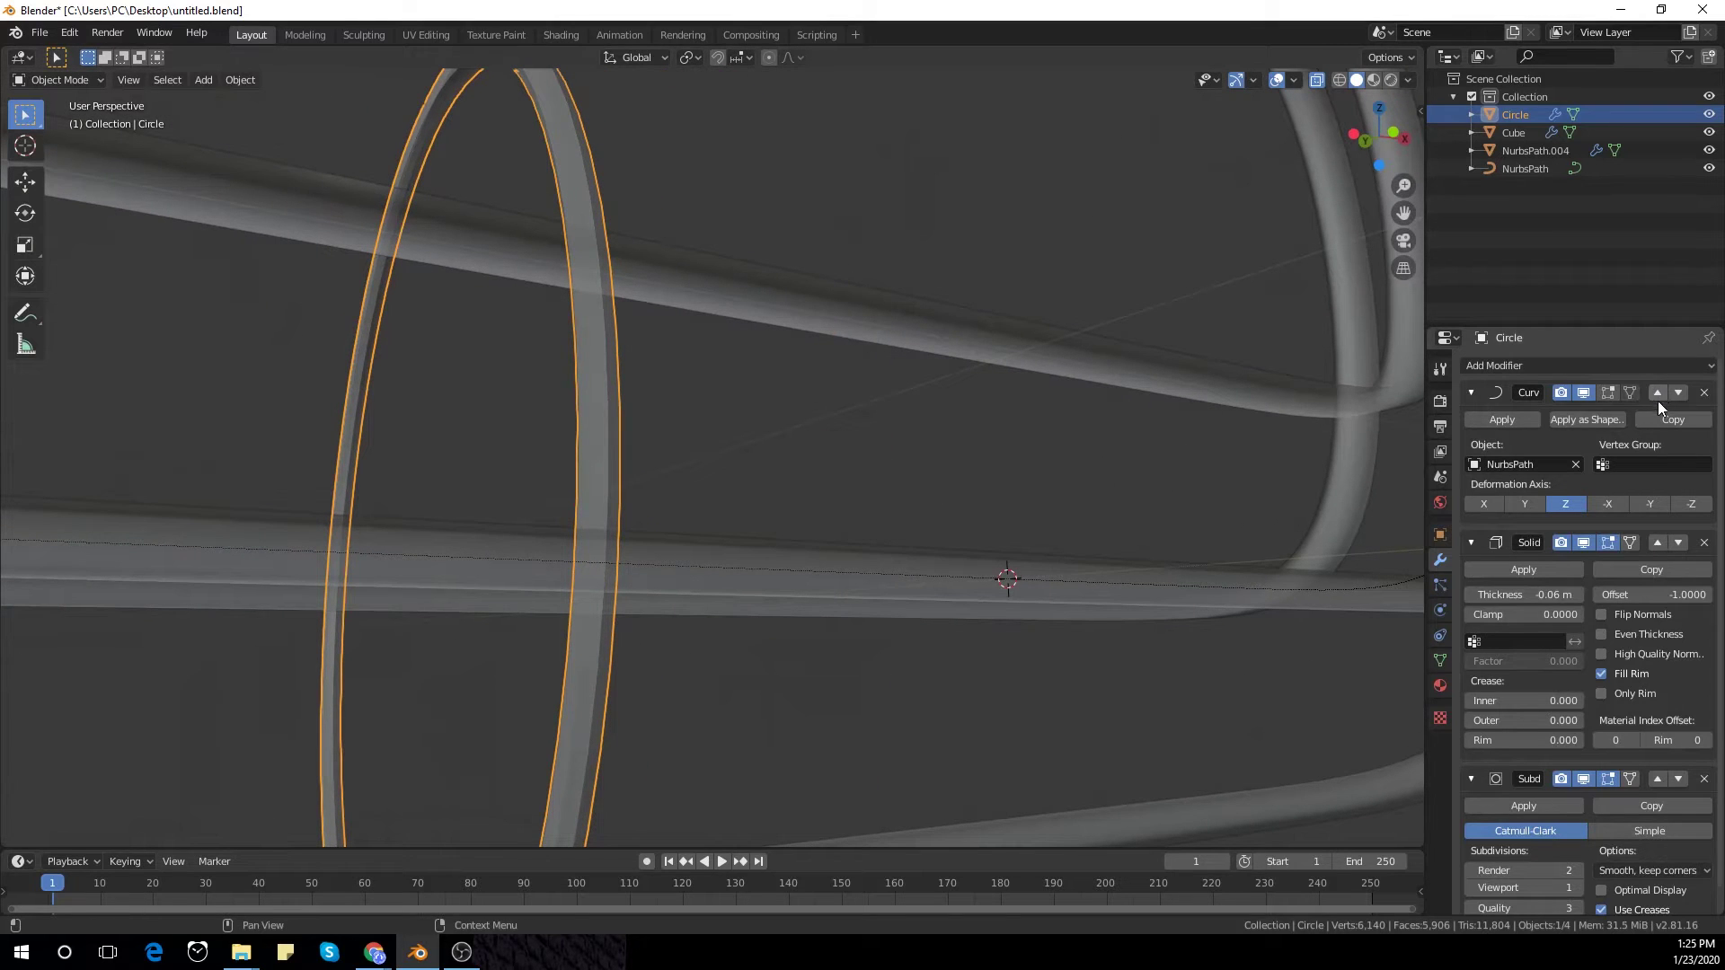
pyautogui.click(1471, 393)
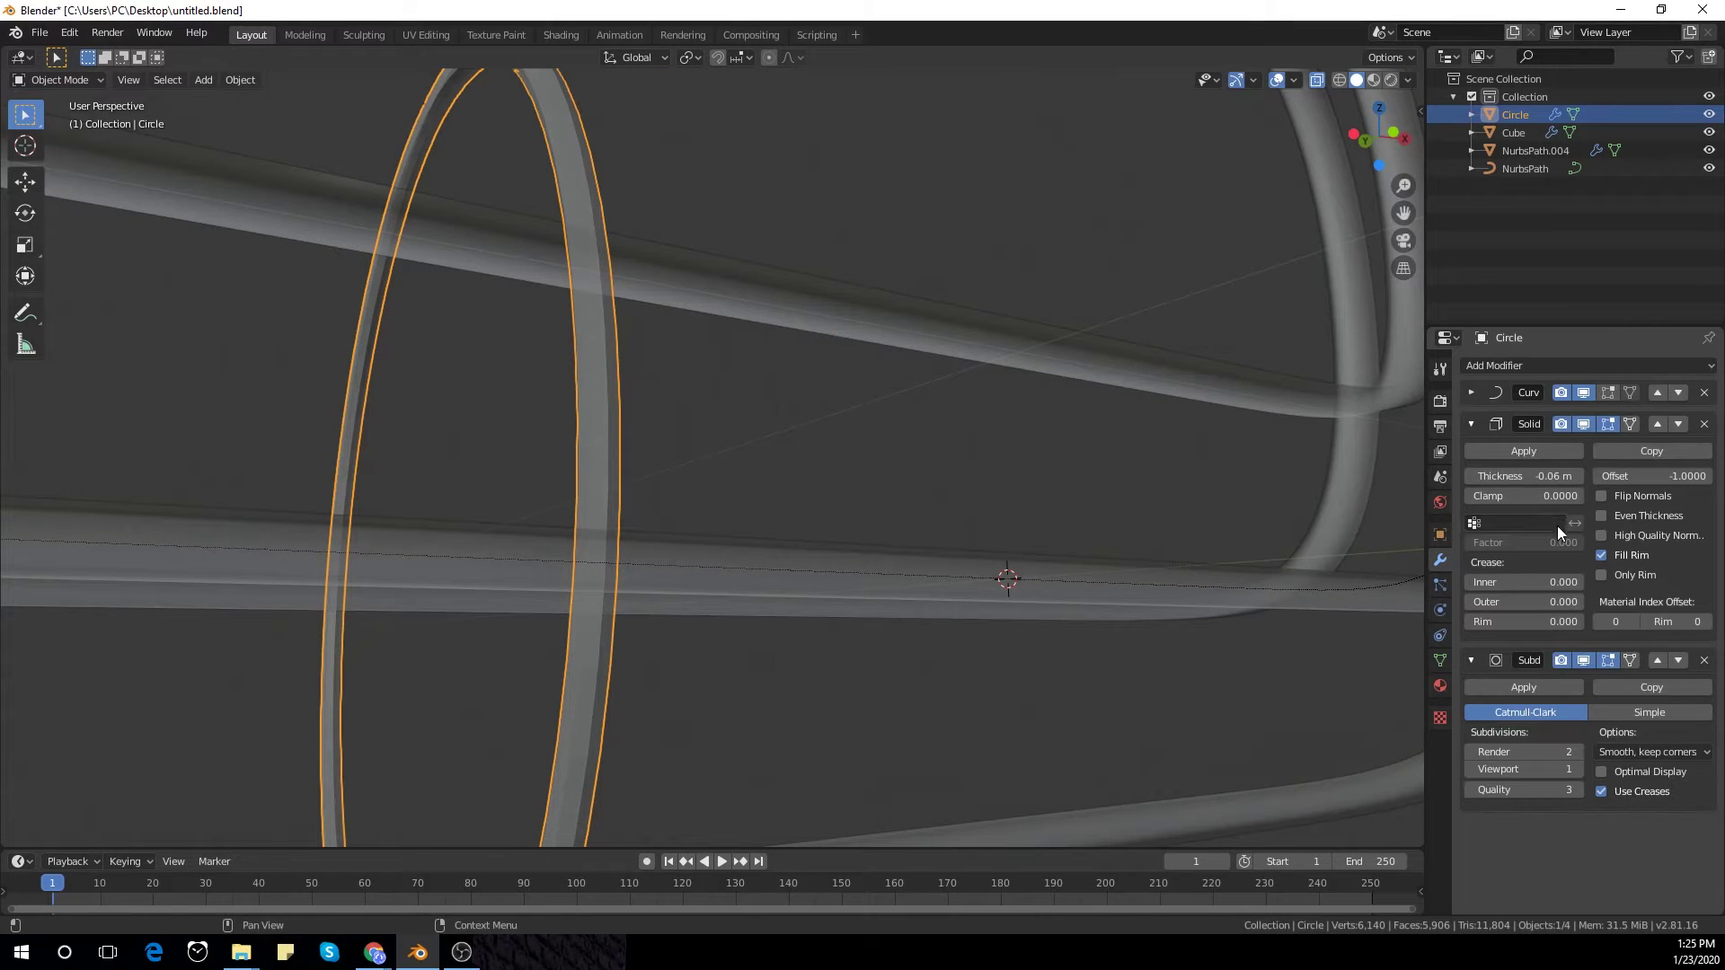
pyautogui.click(1494, 429)
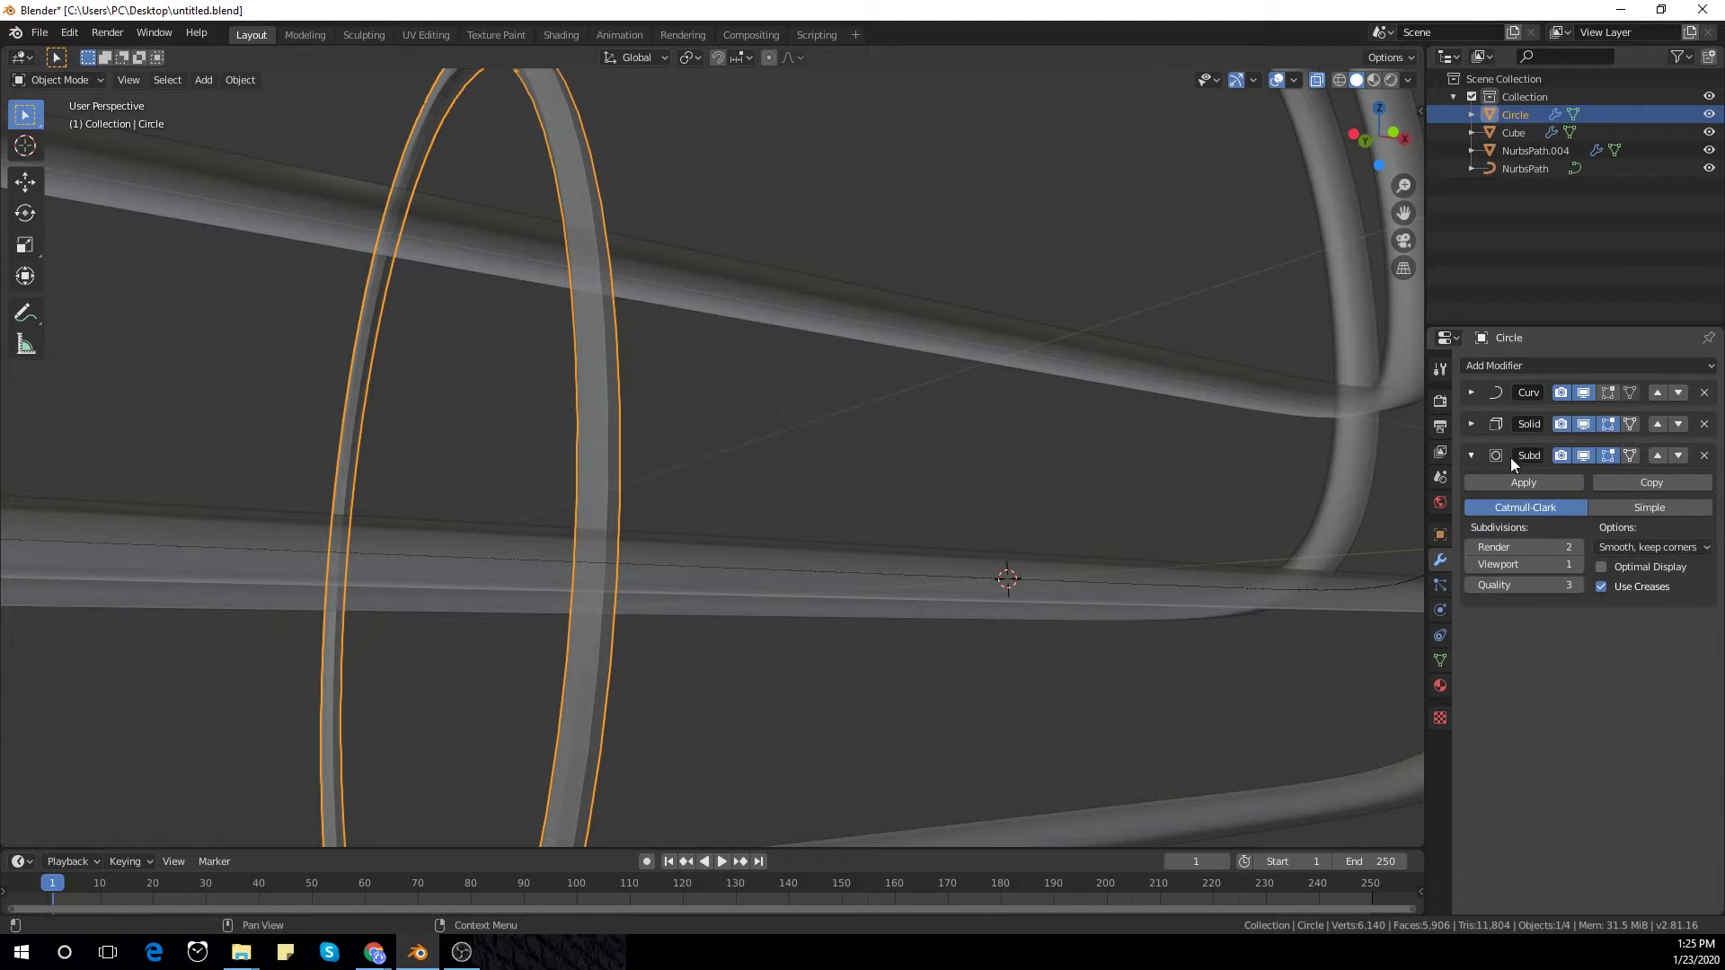
# Step: Set the viewport subdivision level to 2 and scale the ring down
pyautogui.click(1575, 566)
pyautogui.moveTo(737, 467); pyautogui.dragTo(1121, 683, button='middle')
pyautogui.press('s')
pyautogui.press('Escape')
pyautogui.press('s')
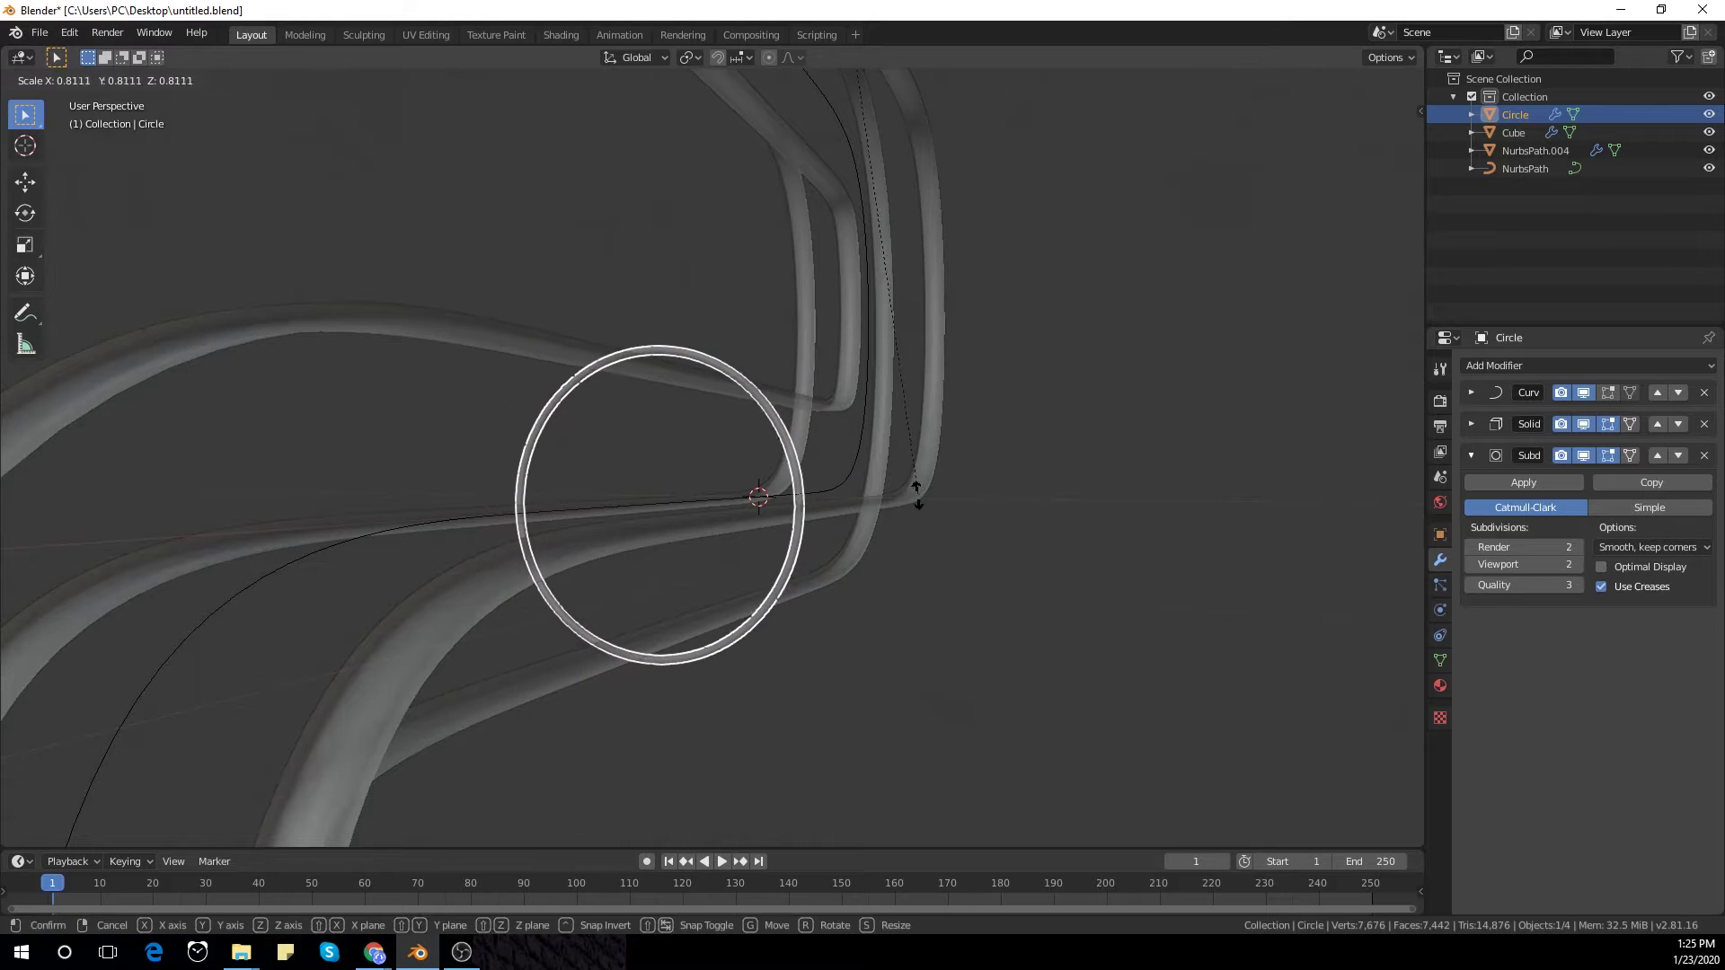
pyautogui.click(904, 468)
pyautogui.moveTo(903, 467); pyautogui.dragTo(1393, 523, button='middle')
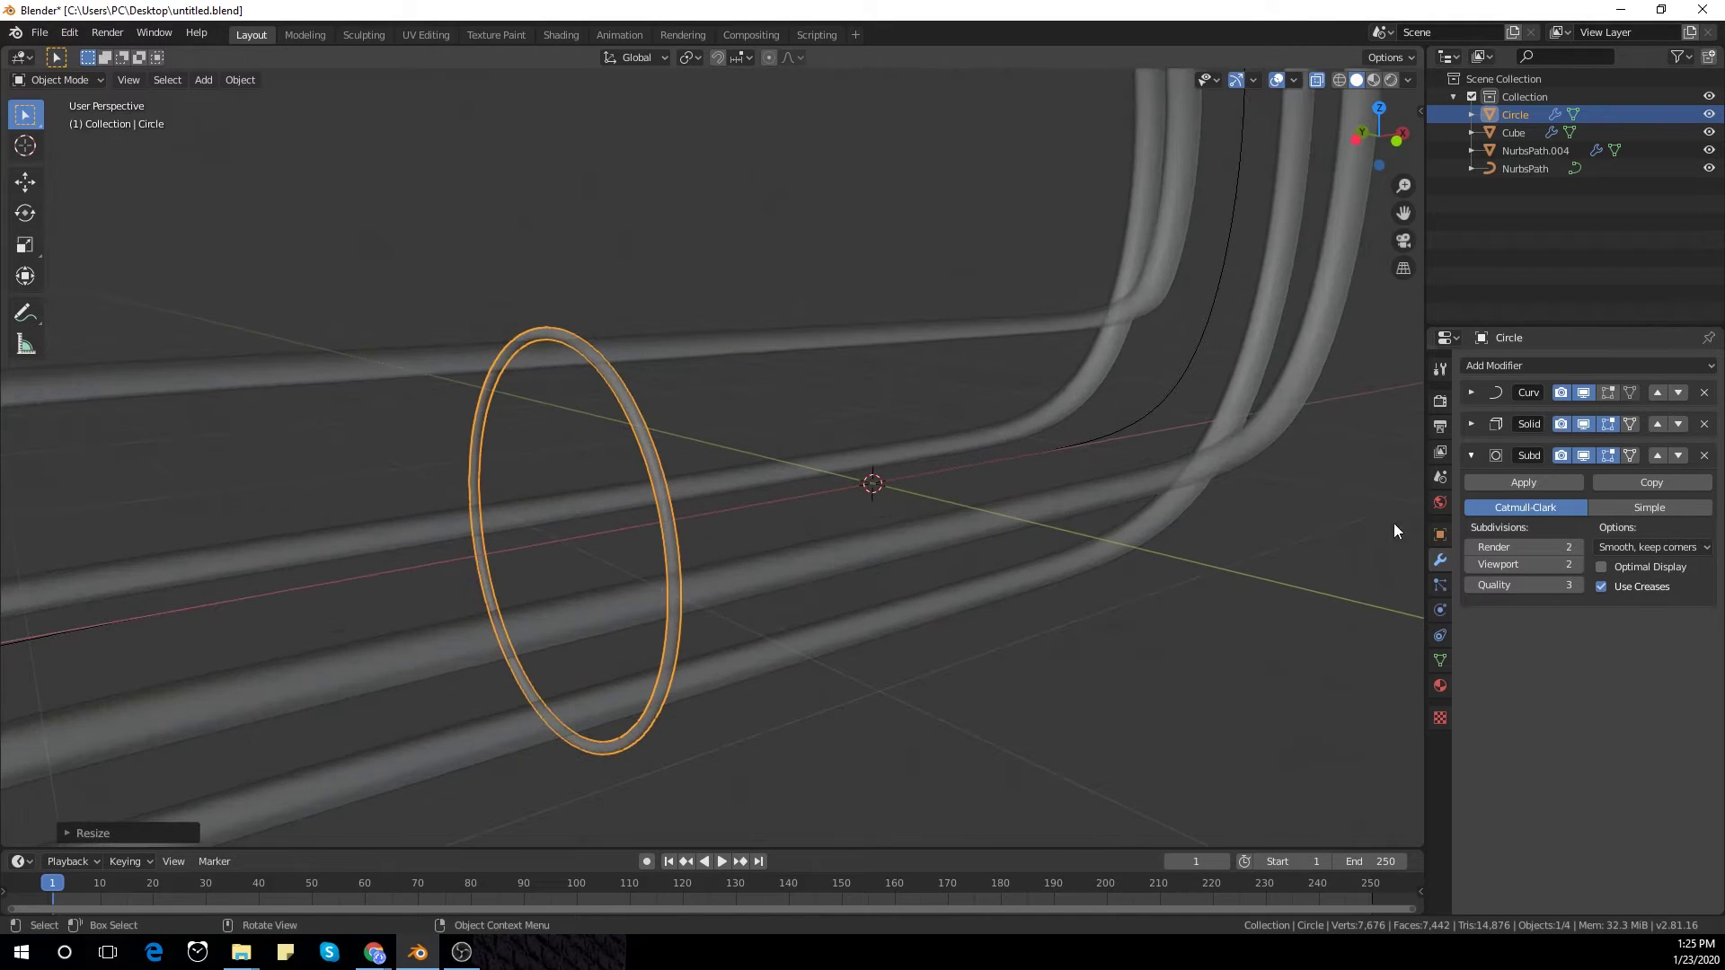
# Step: Change the Solidify thickness to 0.13 m
pyautogui.click(1471, 424)
pyautogui.moveTo(1501, 477); pyautogui.dragTo(1578, 476)
pyautogui.moveTo(979, 539); pyautogui.dragTo(917, 537, button='middle')
# Step: In Edit Mode, shift the ring's vertices slightly along Z, then return to Object Mode
pyautogui.press('Tab')
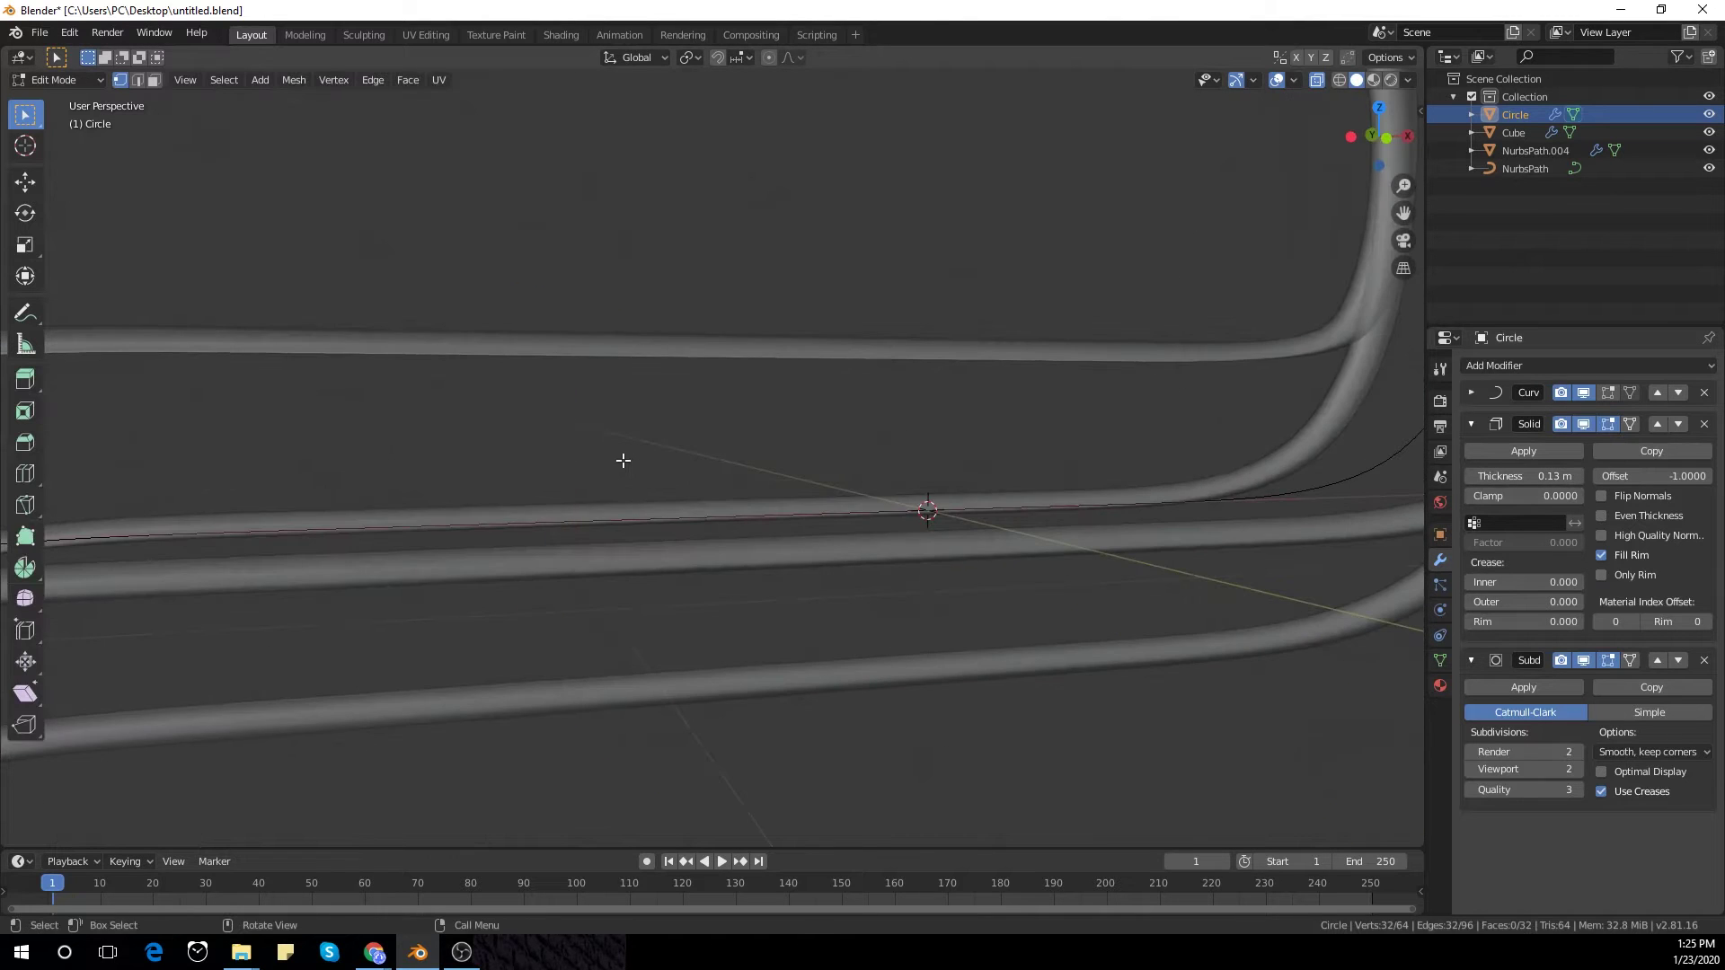
pyautogui.scroll(-6, 622, 462)
pyautogui.keyDown('shift'); pyautogui.moveTo(765, 321); pyautogui.dragTo(708, 504, button='middle'); pyautogui.keyUp('shift')
pyautogui.scroll(5, 709, 504)
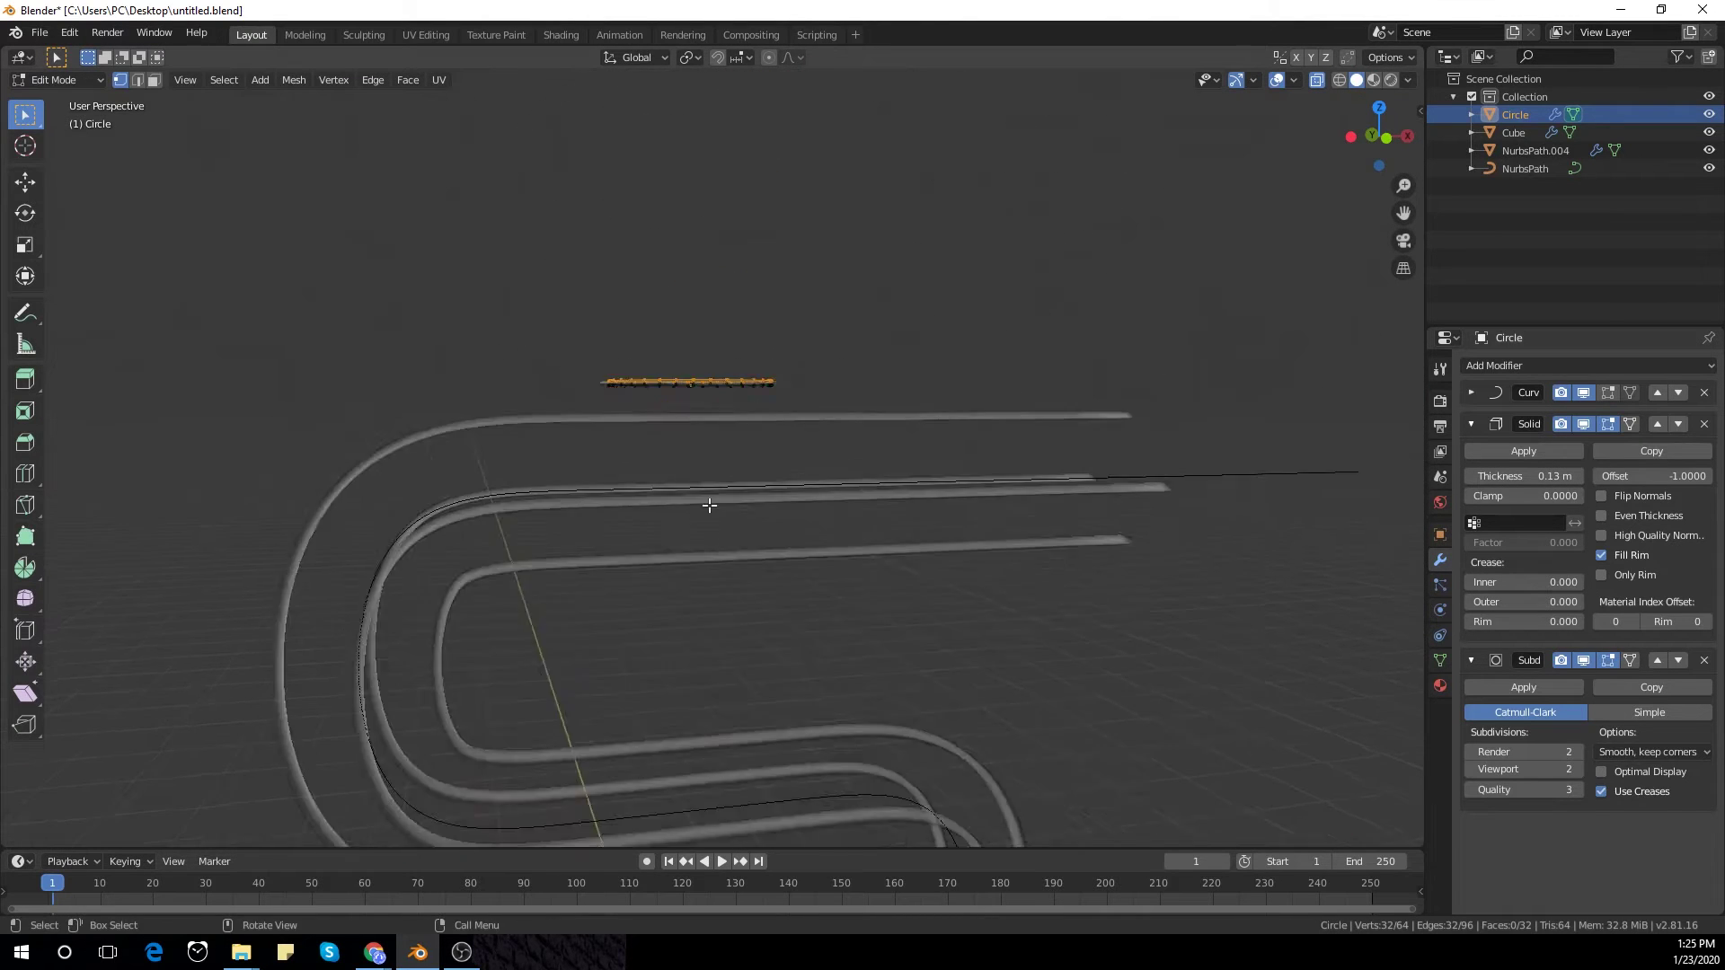
pyautogui.scroll(1, 714, 469)
pyautogui.press('g')
pyautogui.press('z')
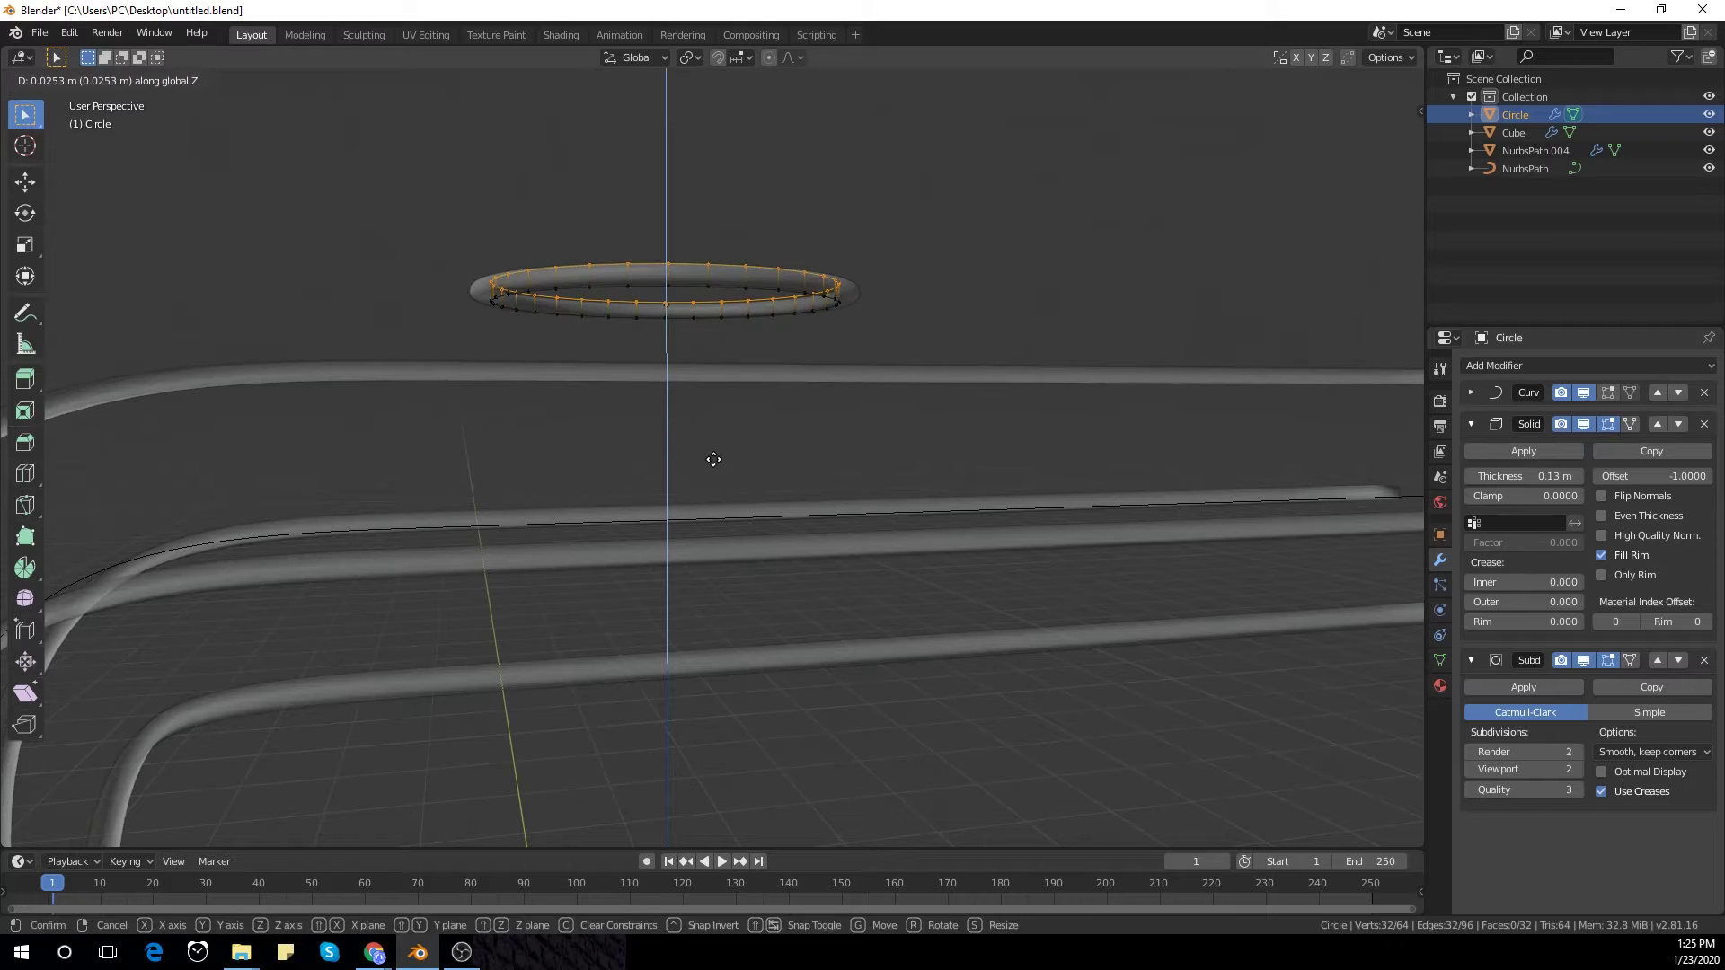
pyautogui.click(714, 459)
pyautogui.press('Tab')
pyautogui.scroll(-7, 714, 459)
pyautogui.scroll(4, 736, 534)
pyautogui.keyDown('shift'); pyautogui.moveTo(736, 676); pyautogui.dragTo(947, 609, button='middle'); pyautogui.keyUp('shift')
pyautogui.click(833, 314)
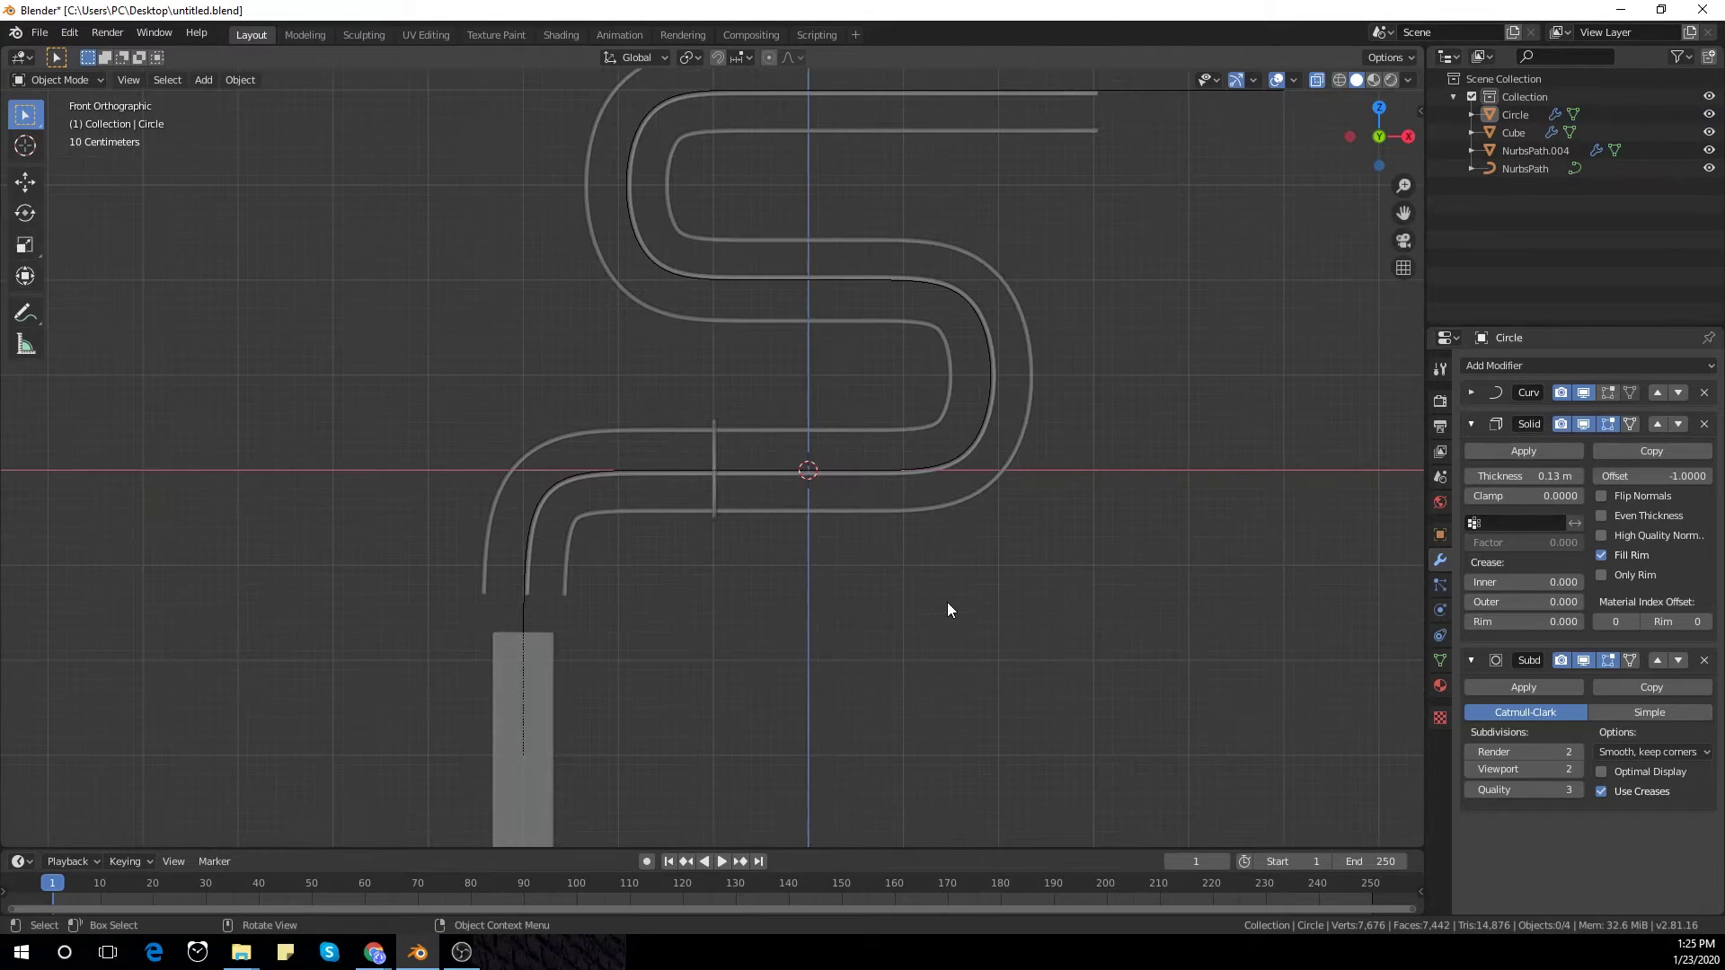
# Step: Duplicate the ring twice, sliding Circle.001 and Circle.002 up the S-curve along Z
pyautogui.click(711, 454)
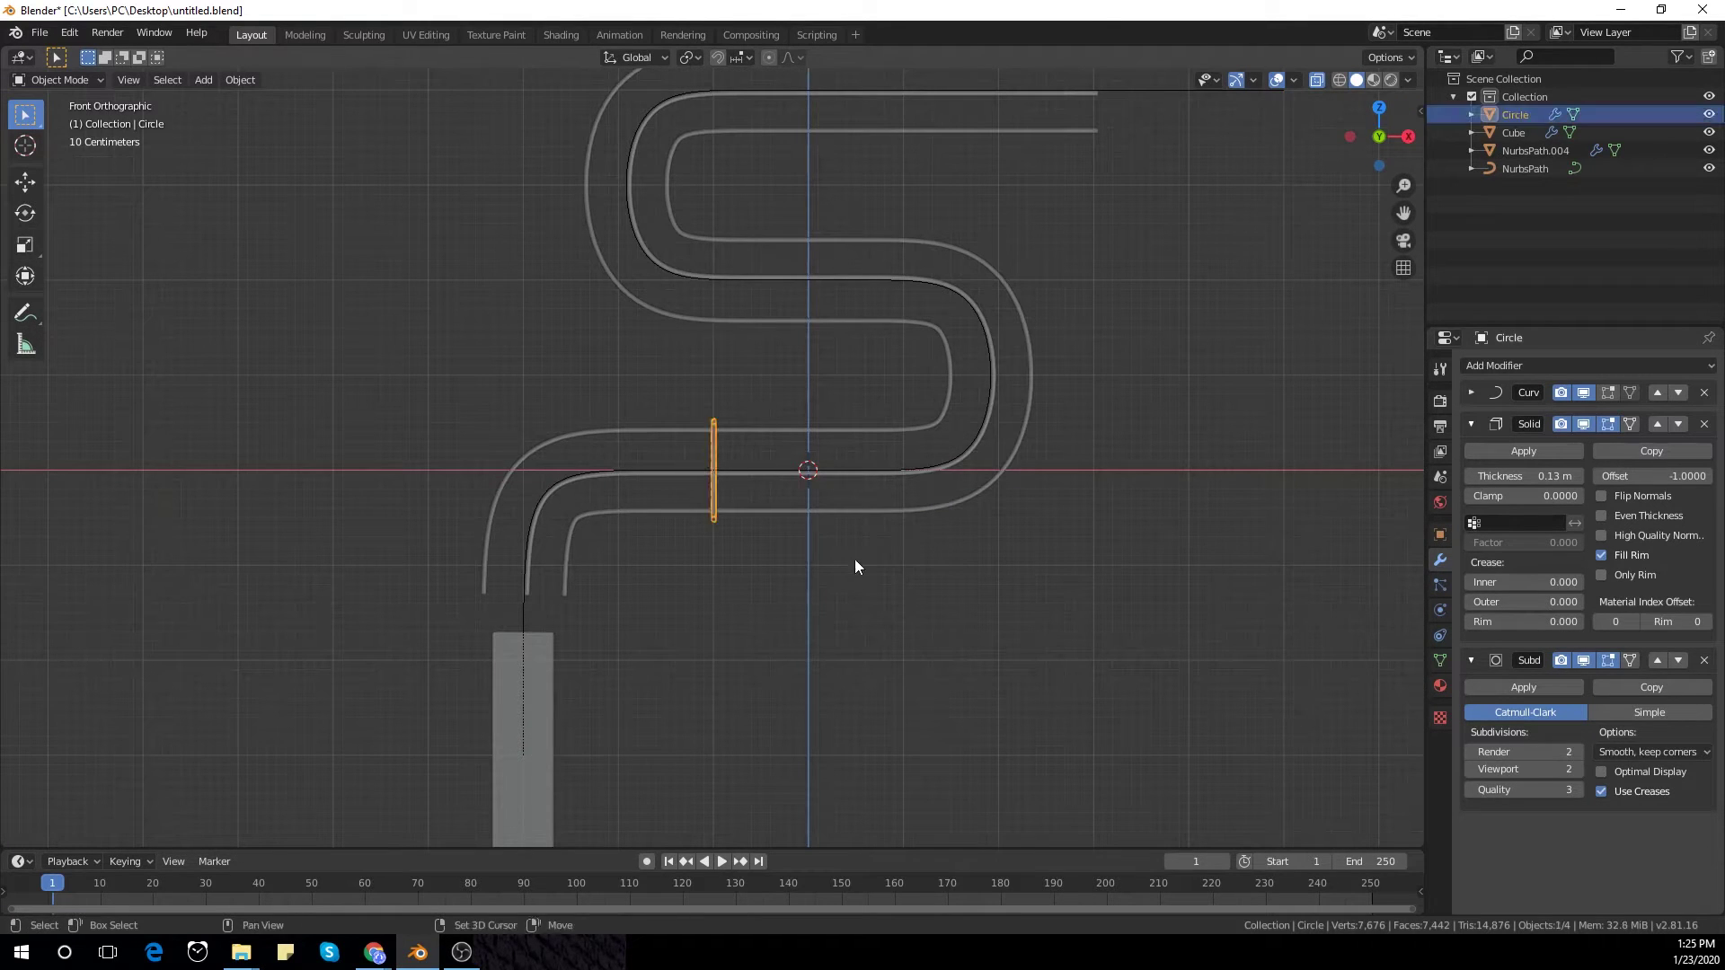
pyautogui.hotkey('shift', 'd')
pyautogui.press('g')
pyautogui.press('z')
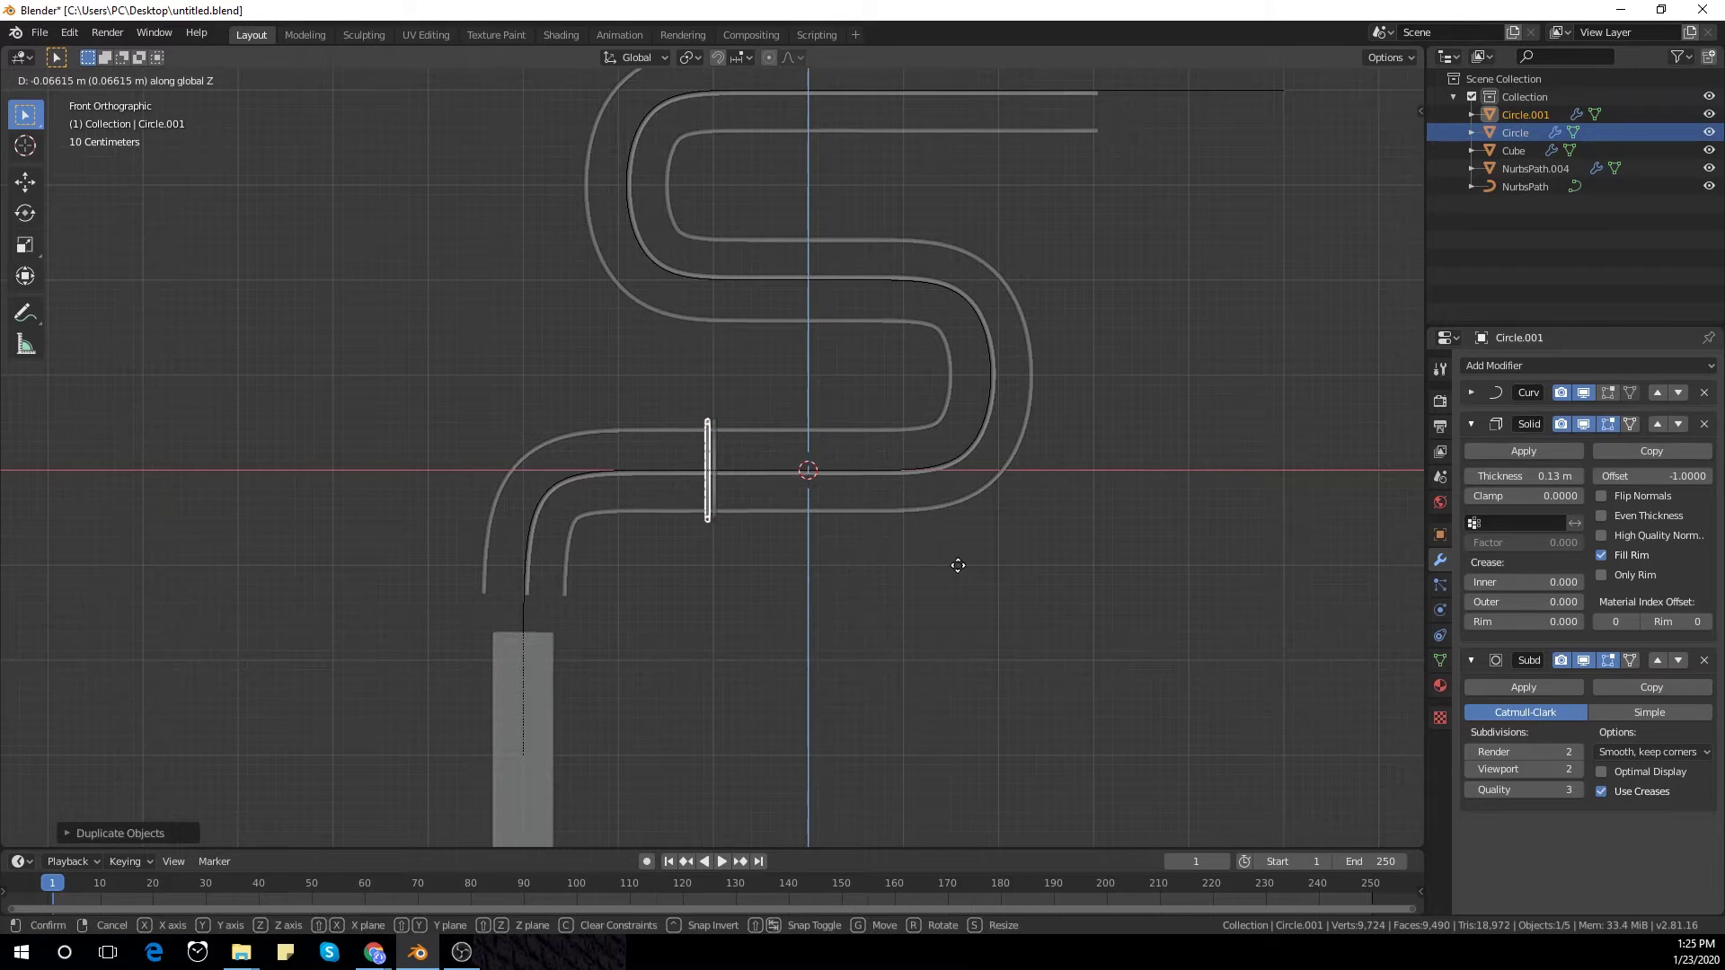
pyautogui.click(609, 221)
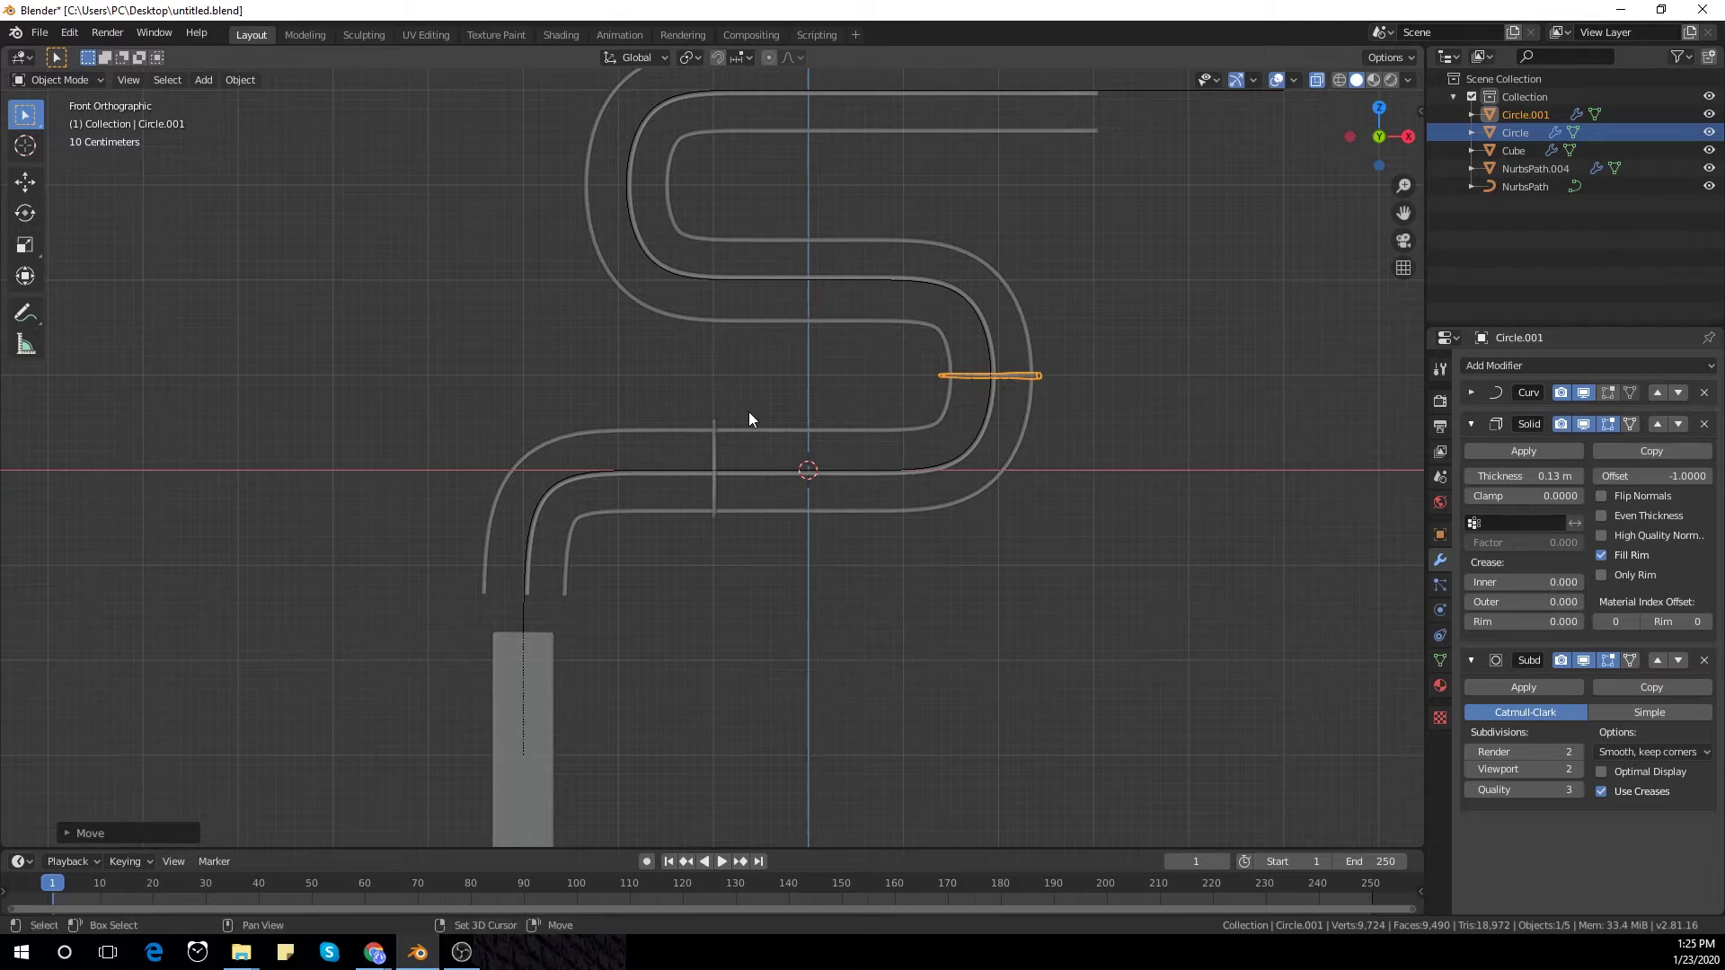
pyautogui.hotkey('shift', 'd')
pyautogui.press('z')
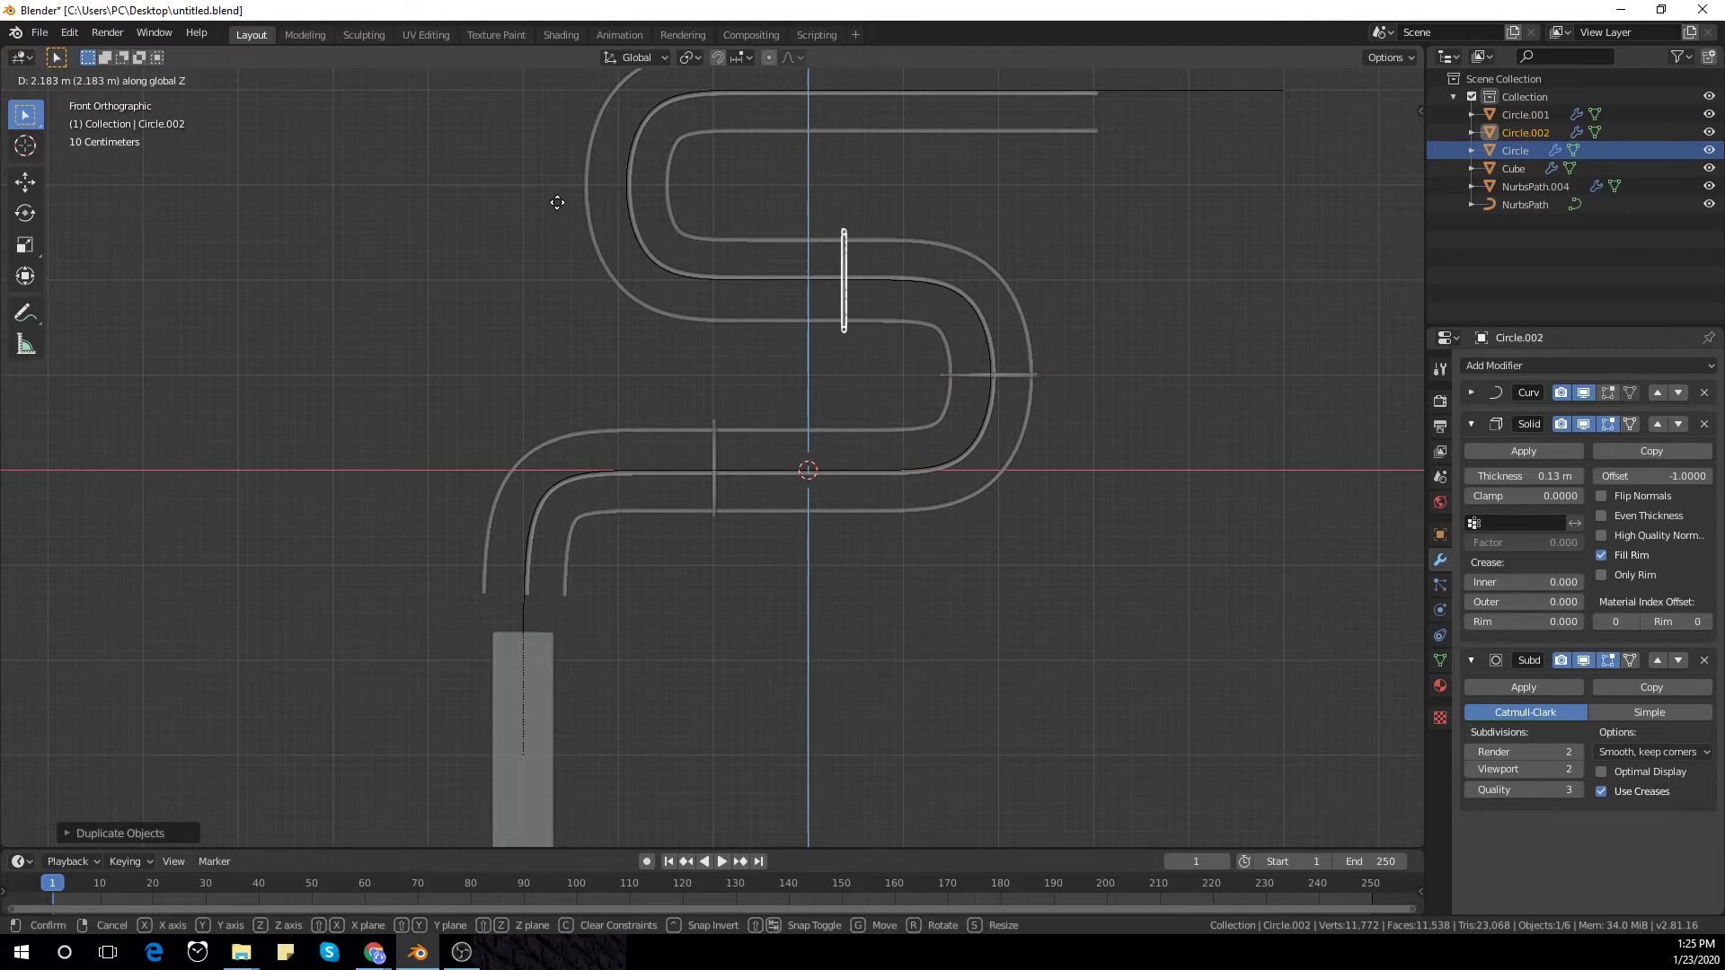
pyautogui.click(441, 168)
pyautogui.keyDown('shift'); pyautogui.moveTo(440, 168); pyautogui.dragTo(391, 424, button='middle'); pyautogui.keyUp('shift')
# Step: Add Circle.003 and Circle.004 further up the curve, spacing them along the rails
pyautogui.hotkey('shift', 'd')
pyautogui.rightClick(569, 533)
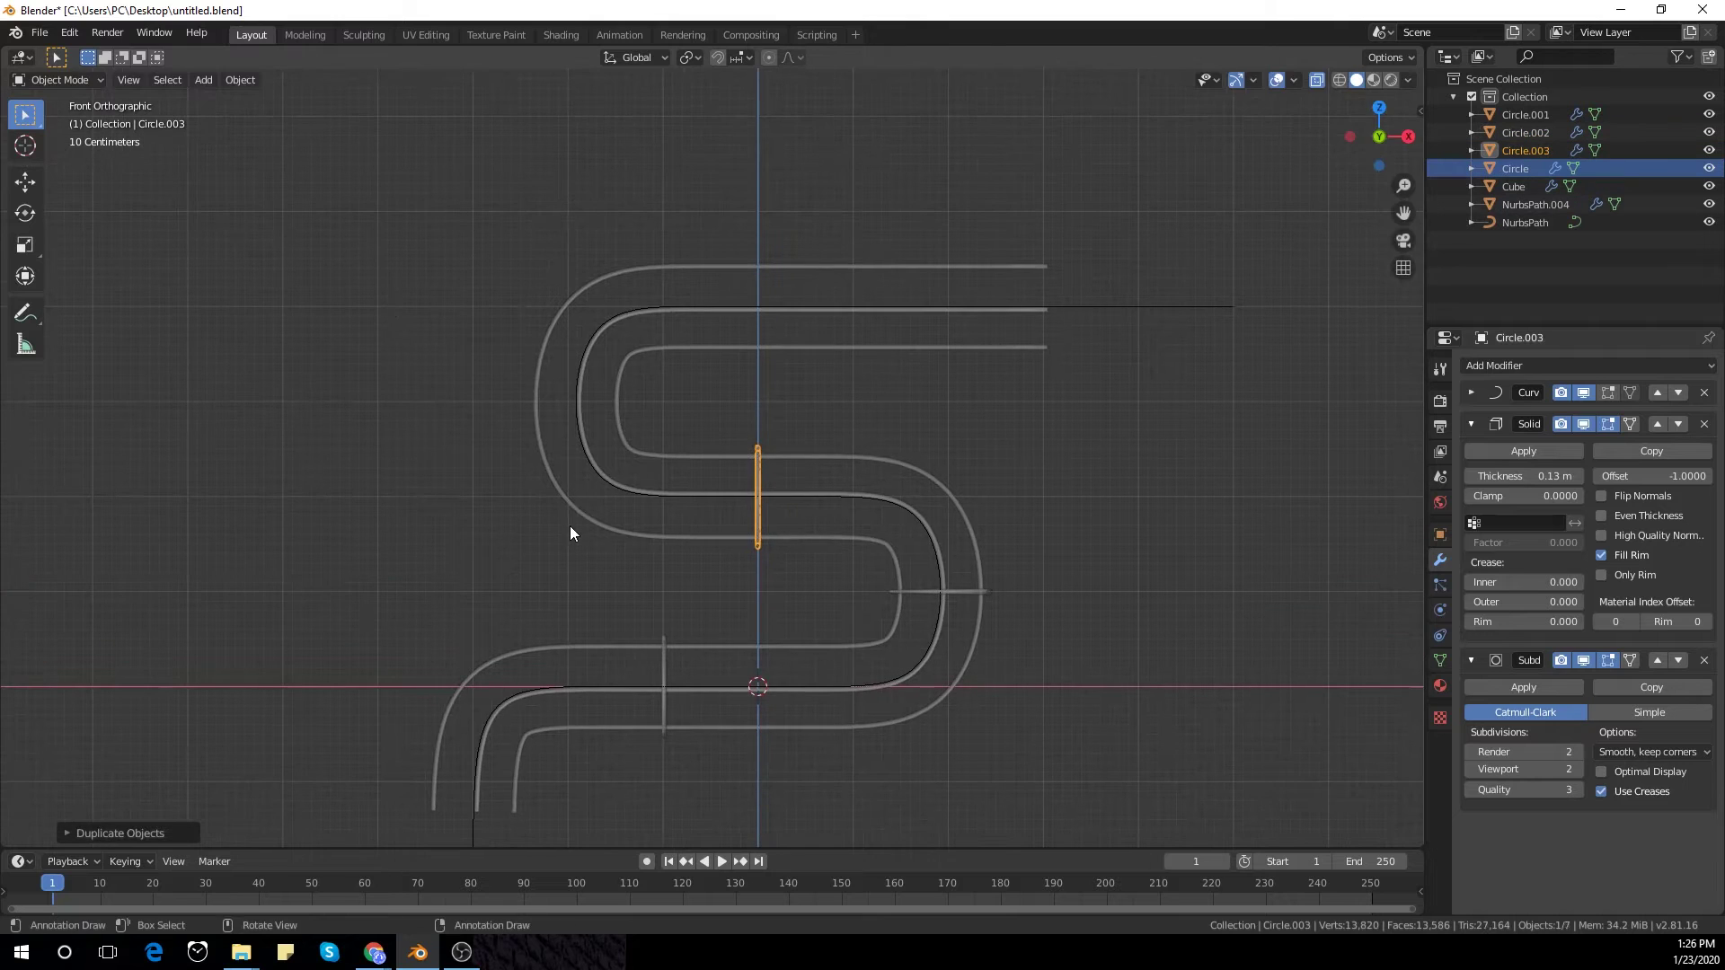
pyautogui.press('g')
pyautogui.press('z')
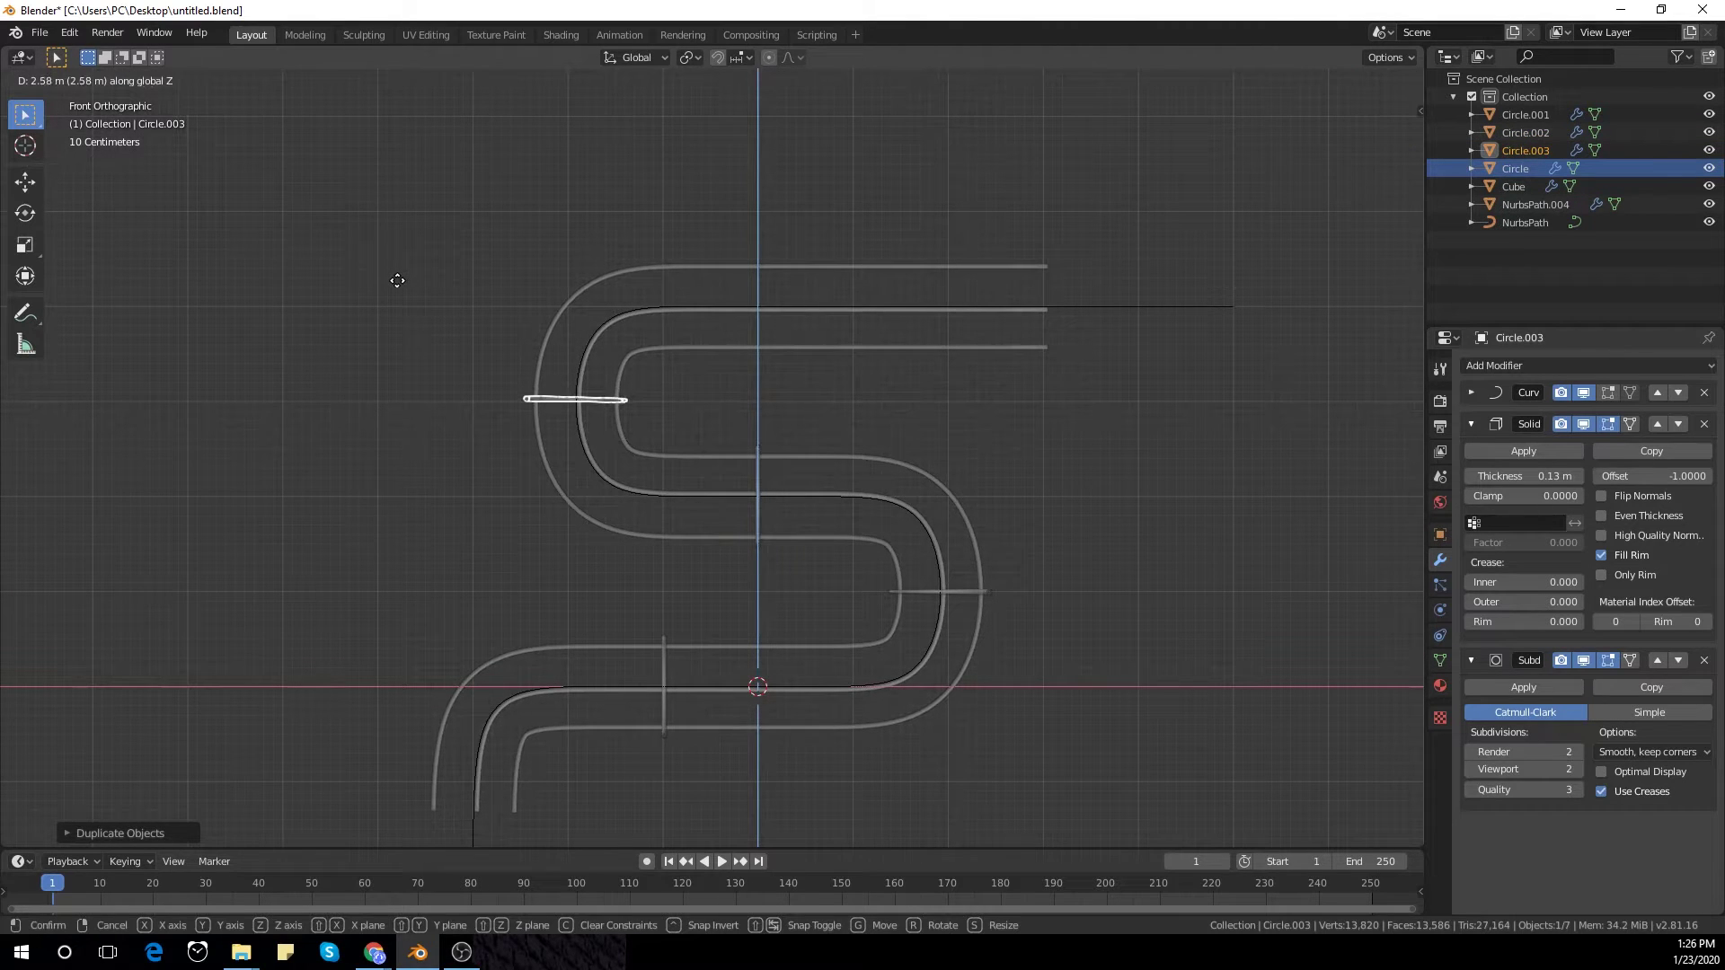
pyautogui.click(396, 282)
pyautogui.hotkey('shift', 'd')
pyautogui.rightClick(483, 379)
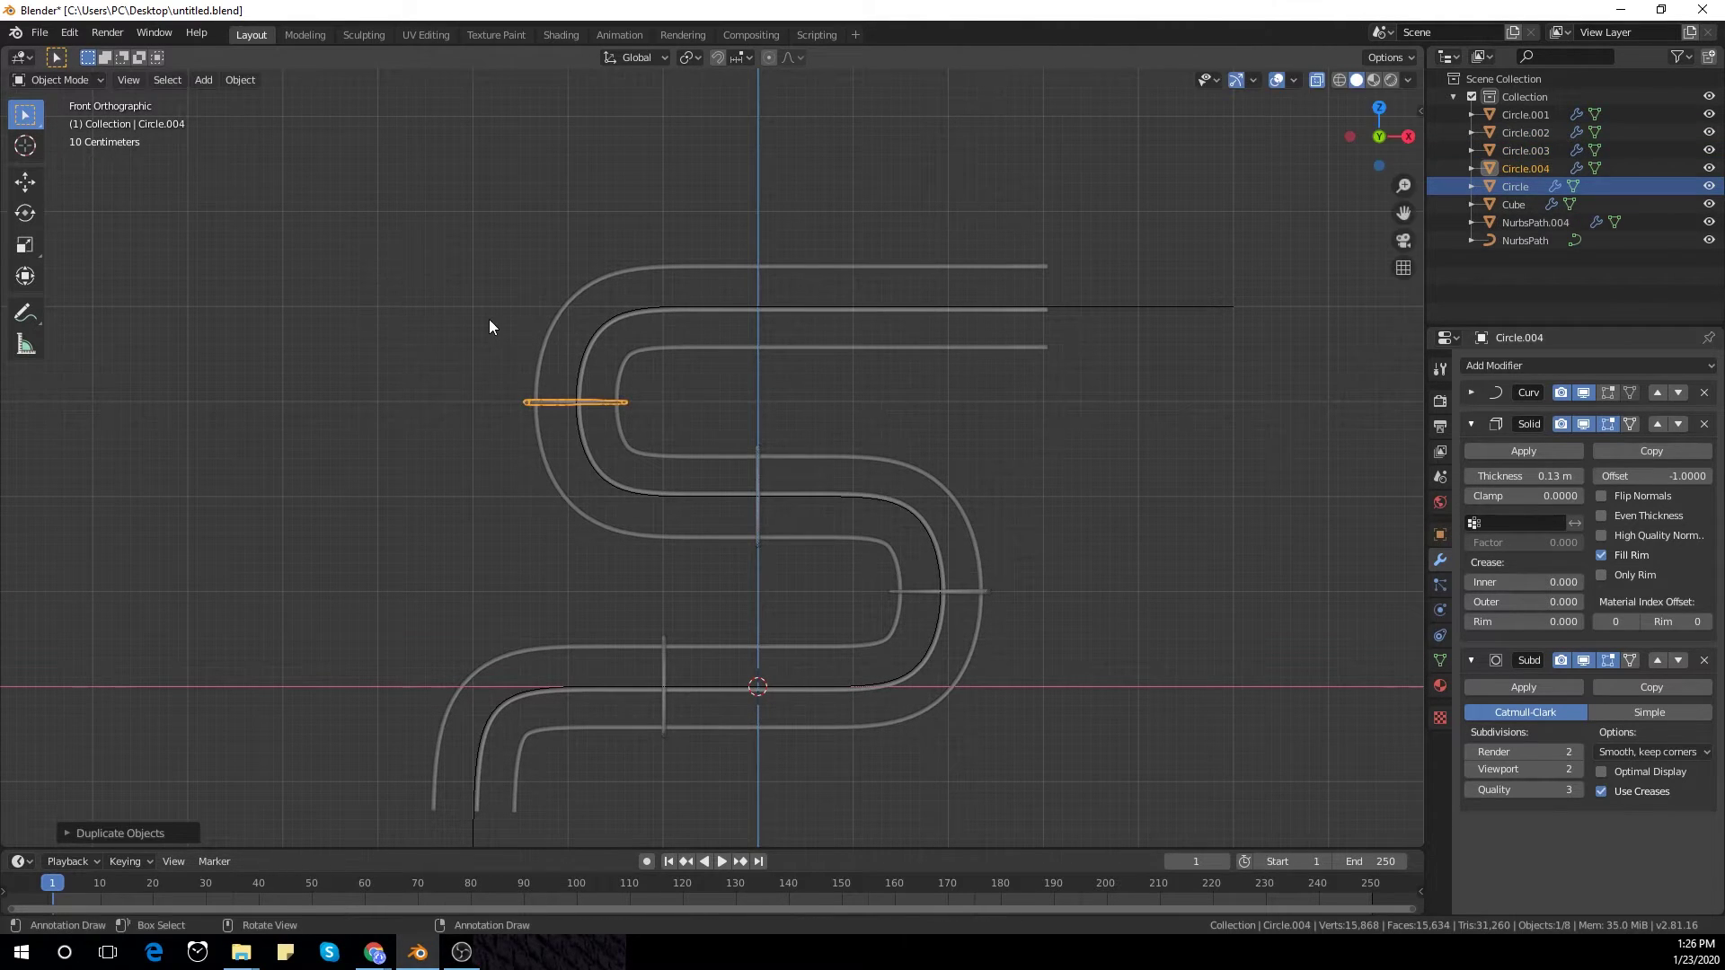
pyautogui.press('g')
pyautogui.press('z')
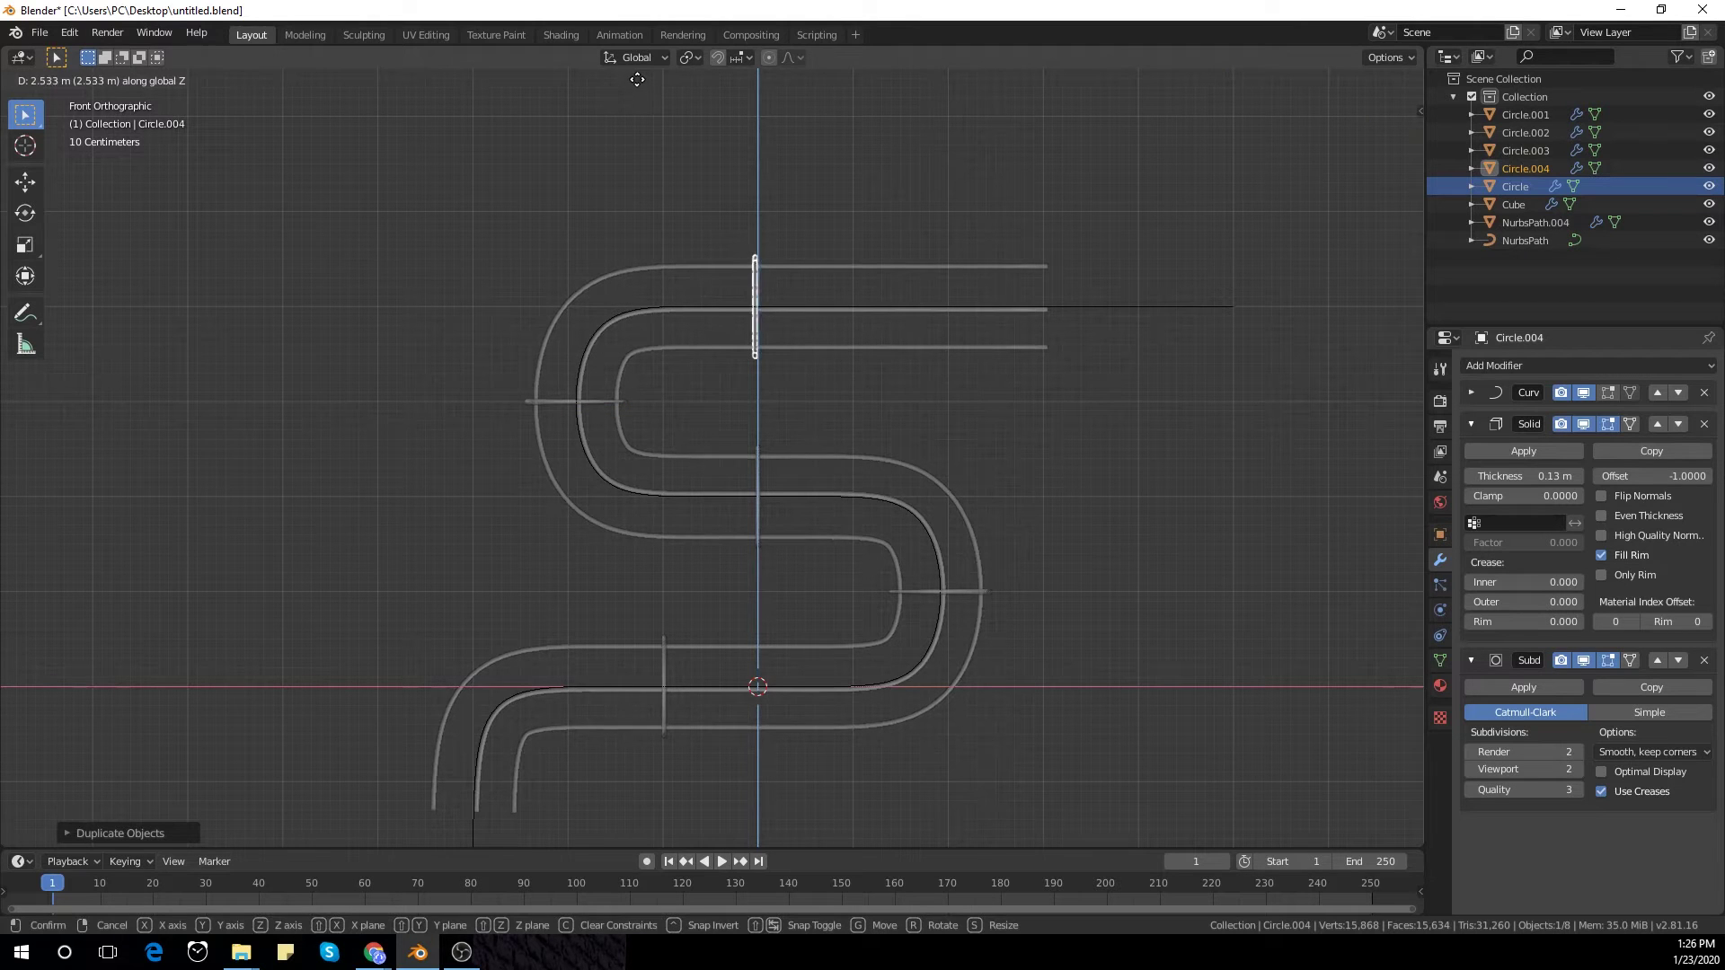
pyautogui.click(640, 76)
pyautogui.moveTo(632, 102); pyautogui.dragTo(993, 498, button='middle')
pyautogui.click(552, 759)
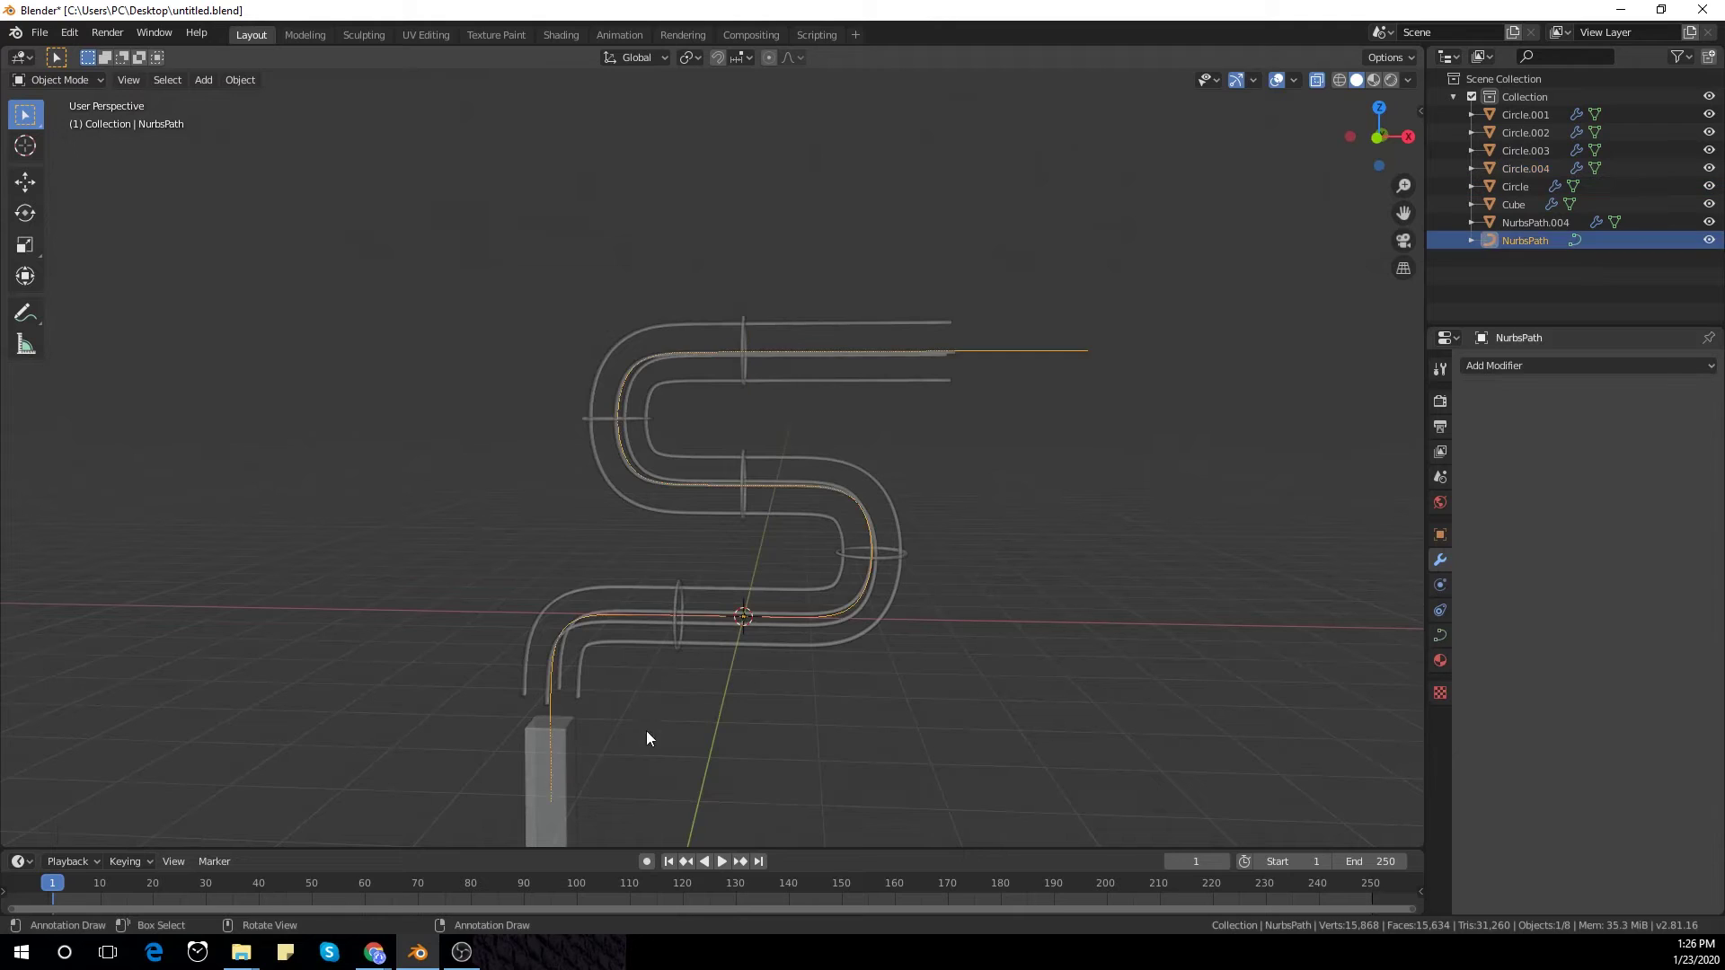
pyautogui.scroll(-3, 682, 749)
pyautogui.press('g')
pyautogui.press('z')
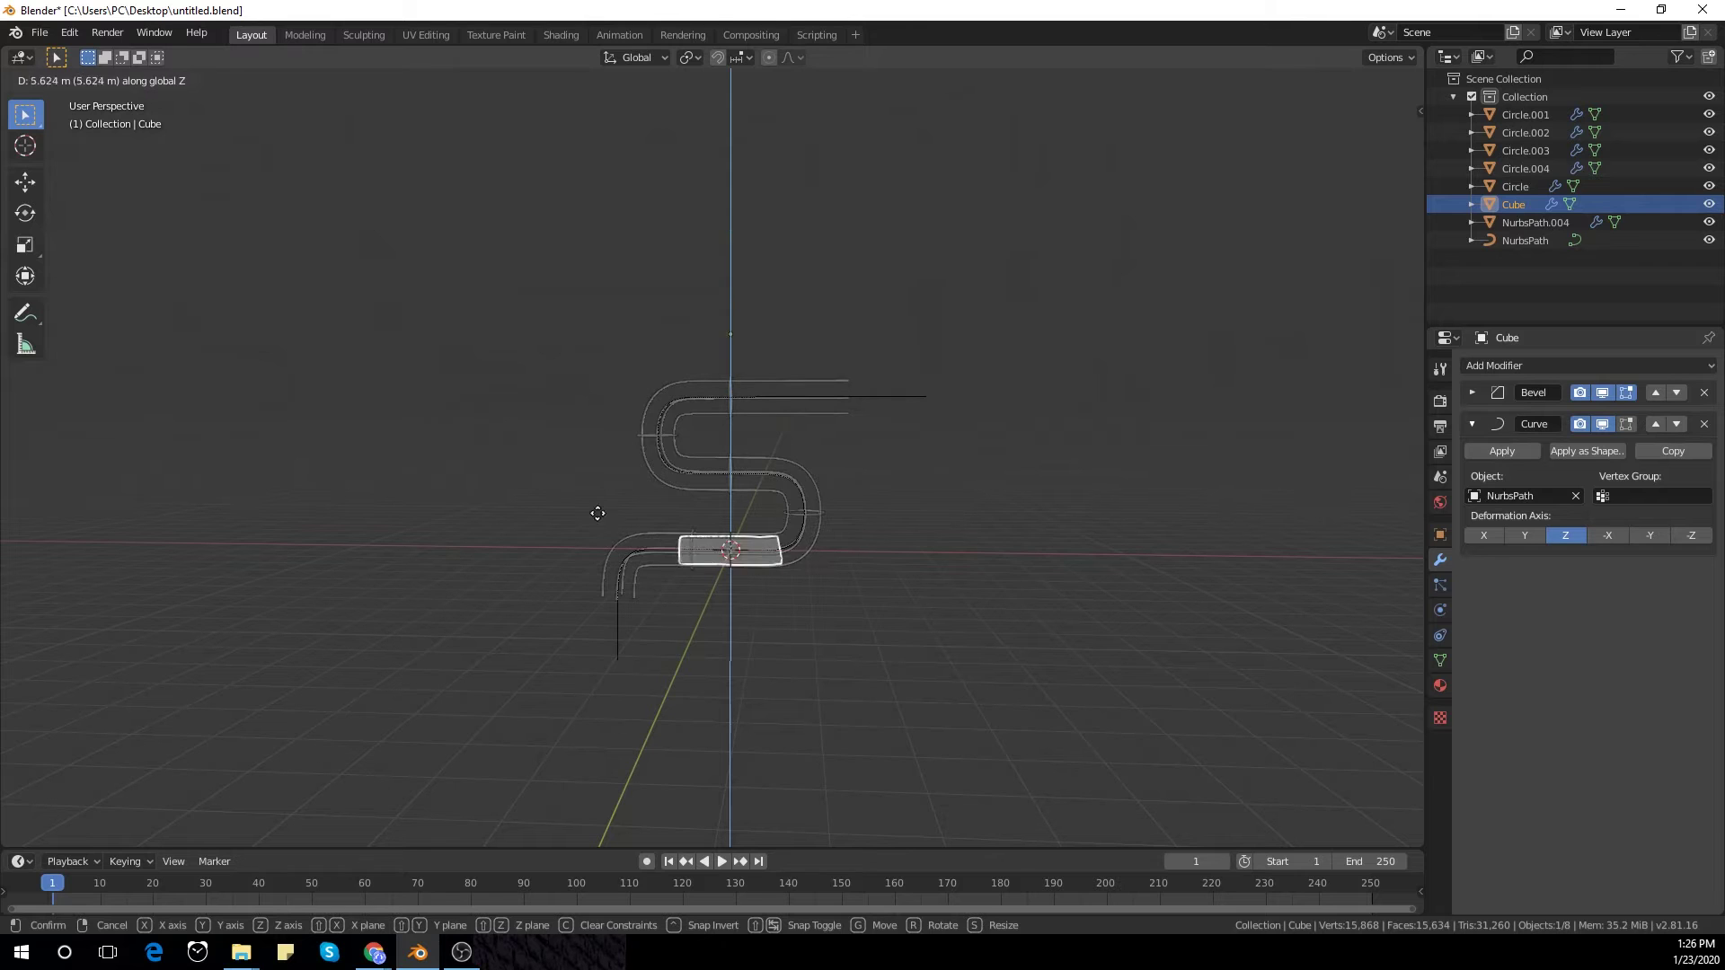
pyautogui.rightClick(1071, 756)
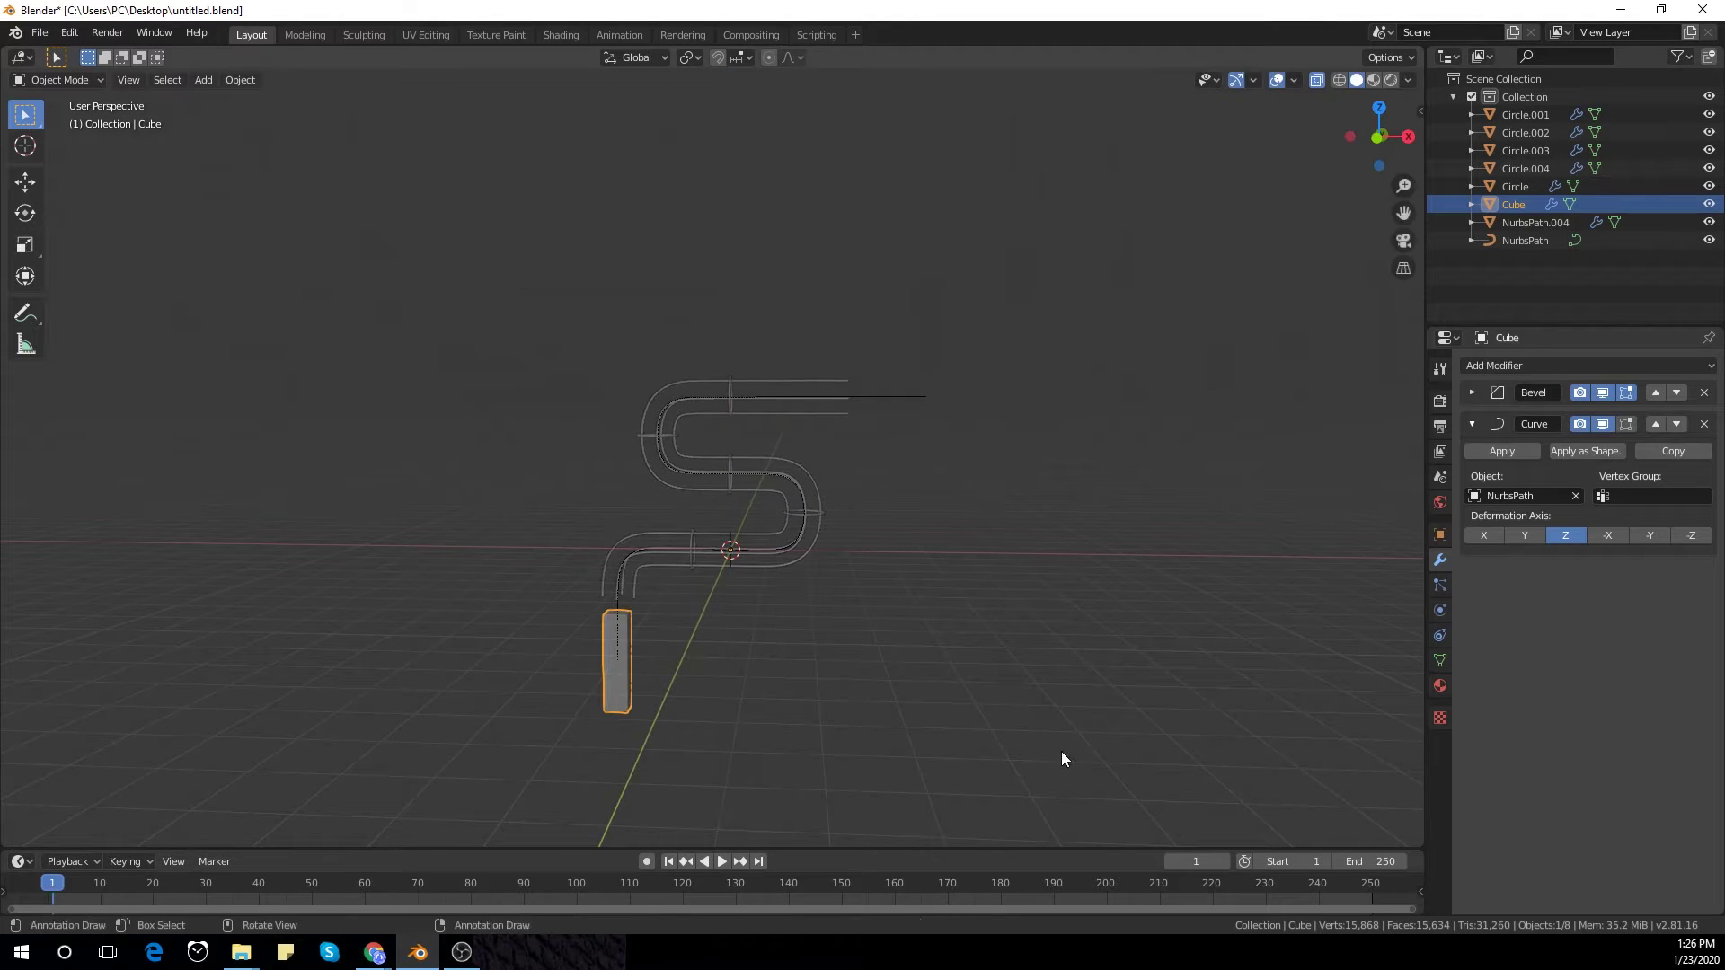
pyautogui.moveTo(721, 721); pyautogui.dragTo(877, 737, button='middle')
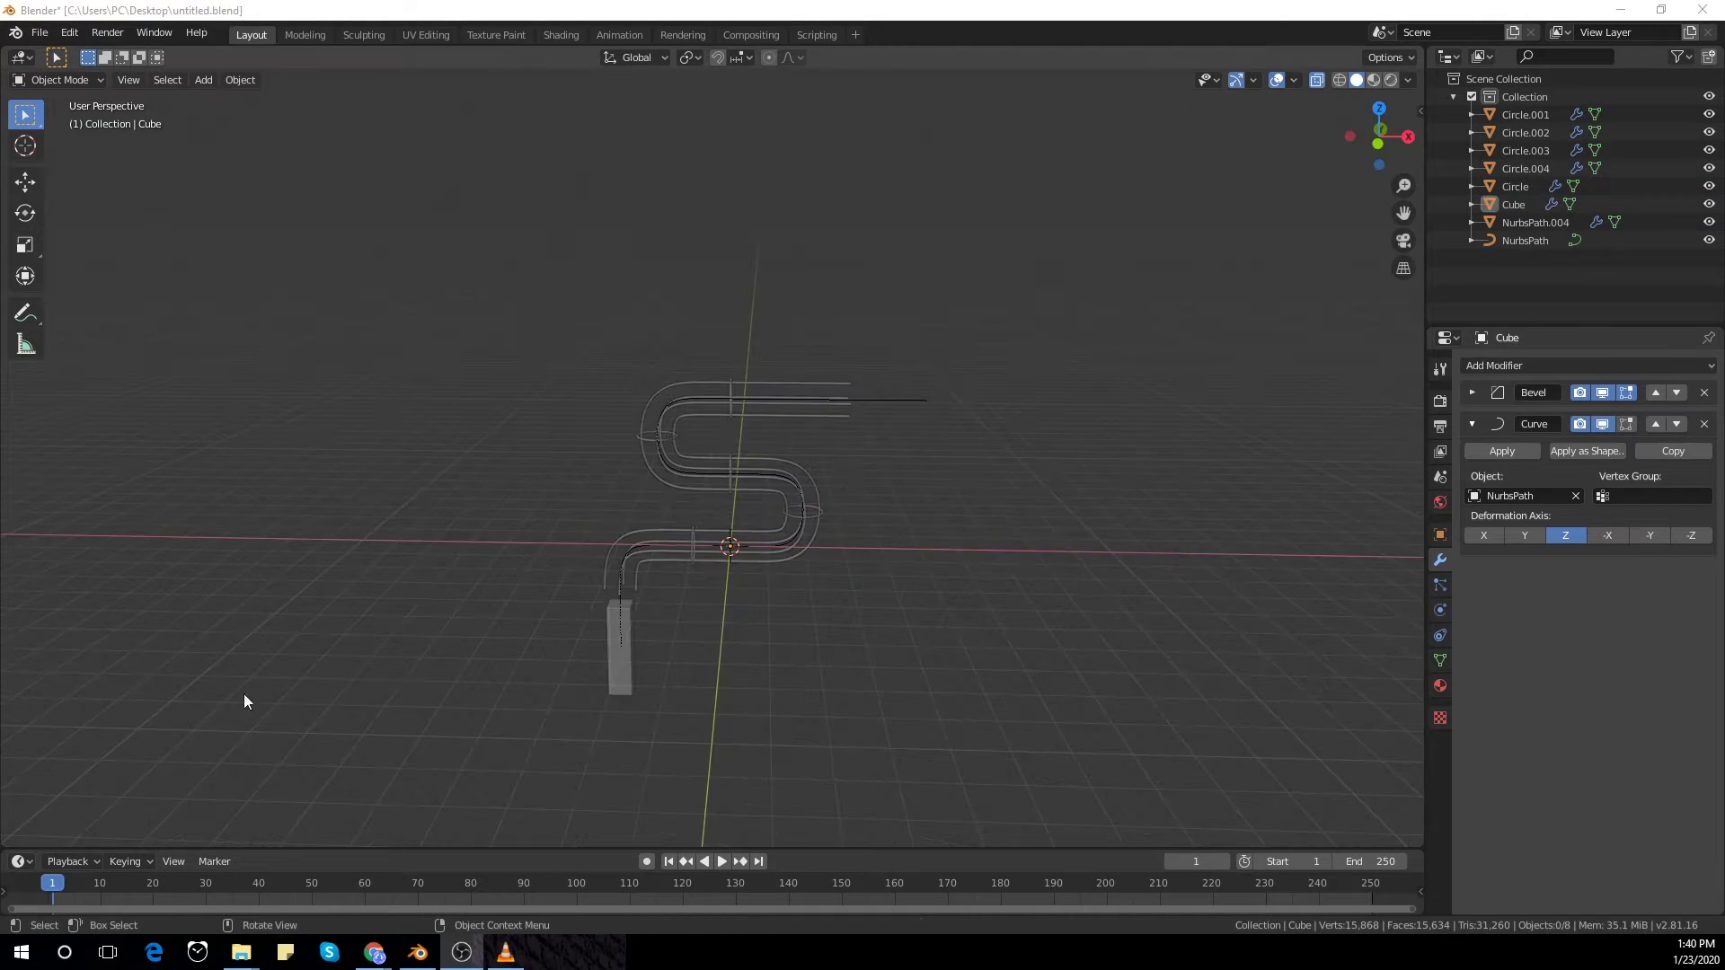
# Step: Add a plane, move it below the S-pipe and scale it into a floor
pyautogui.moveTo(245, 694); pyautogui.dragTo(454, 561, button='middle')
pyautogui.hotkey('shift', 'a')
pyautogui.moveTo(454, 553)
pyautogui.click(525, 551)
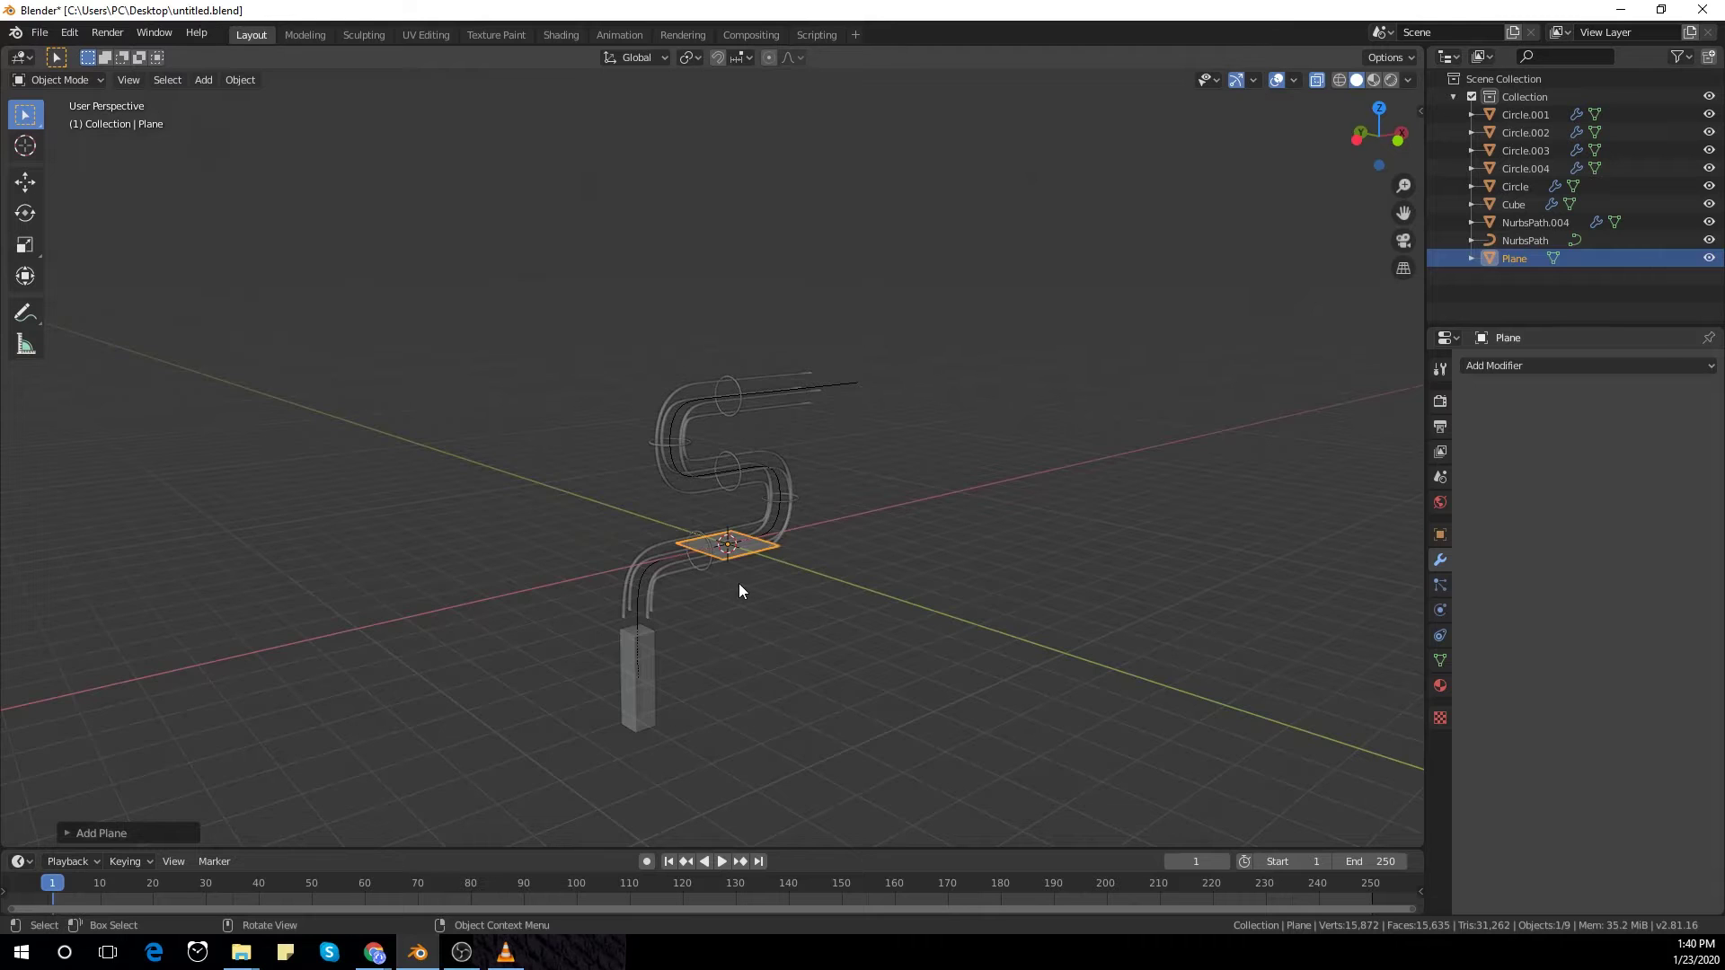
pyautogui.press('KP_1')
pyautogui.press('g')
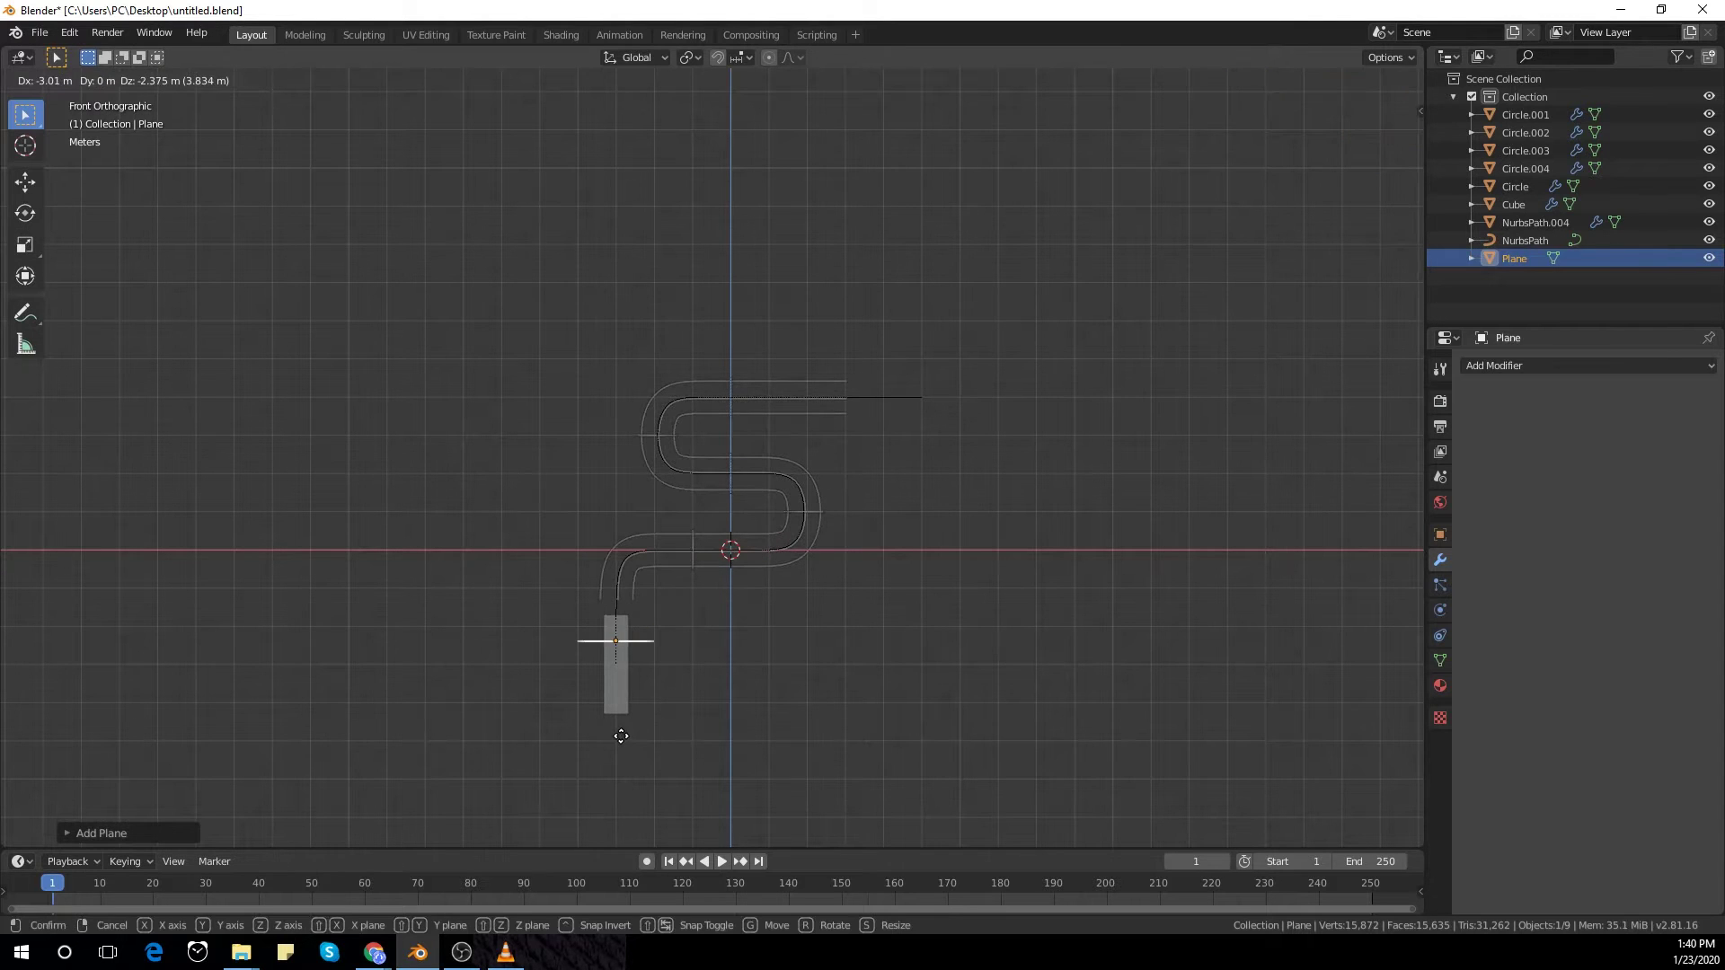
pyautogui.click(620, 736)
pyautogui.press('s')
pyautogui.click(205, 311)
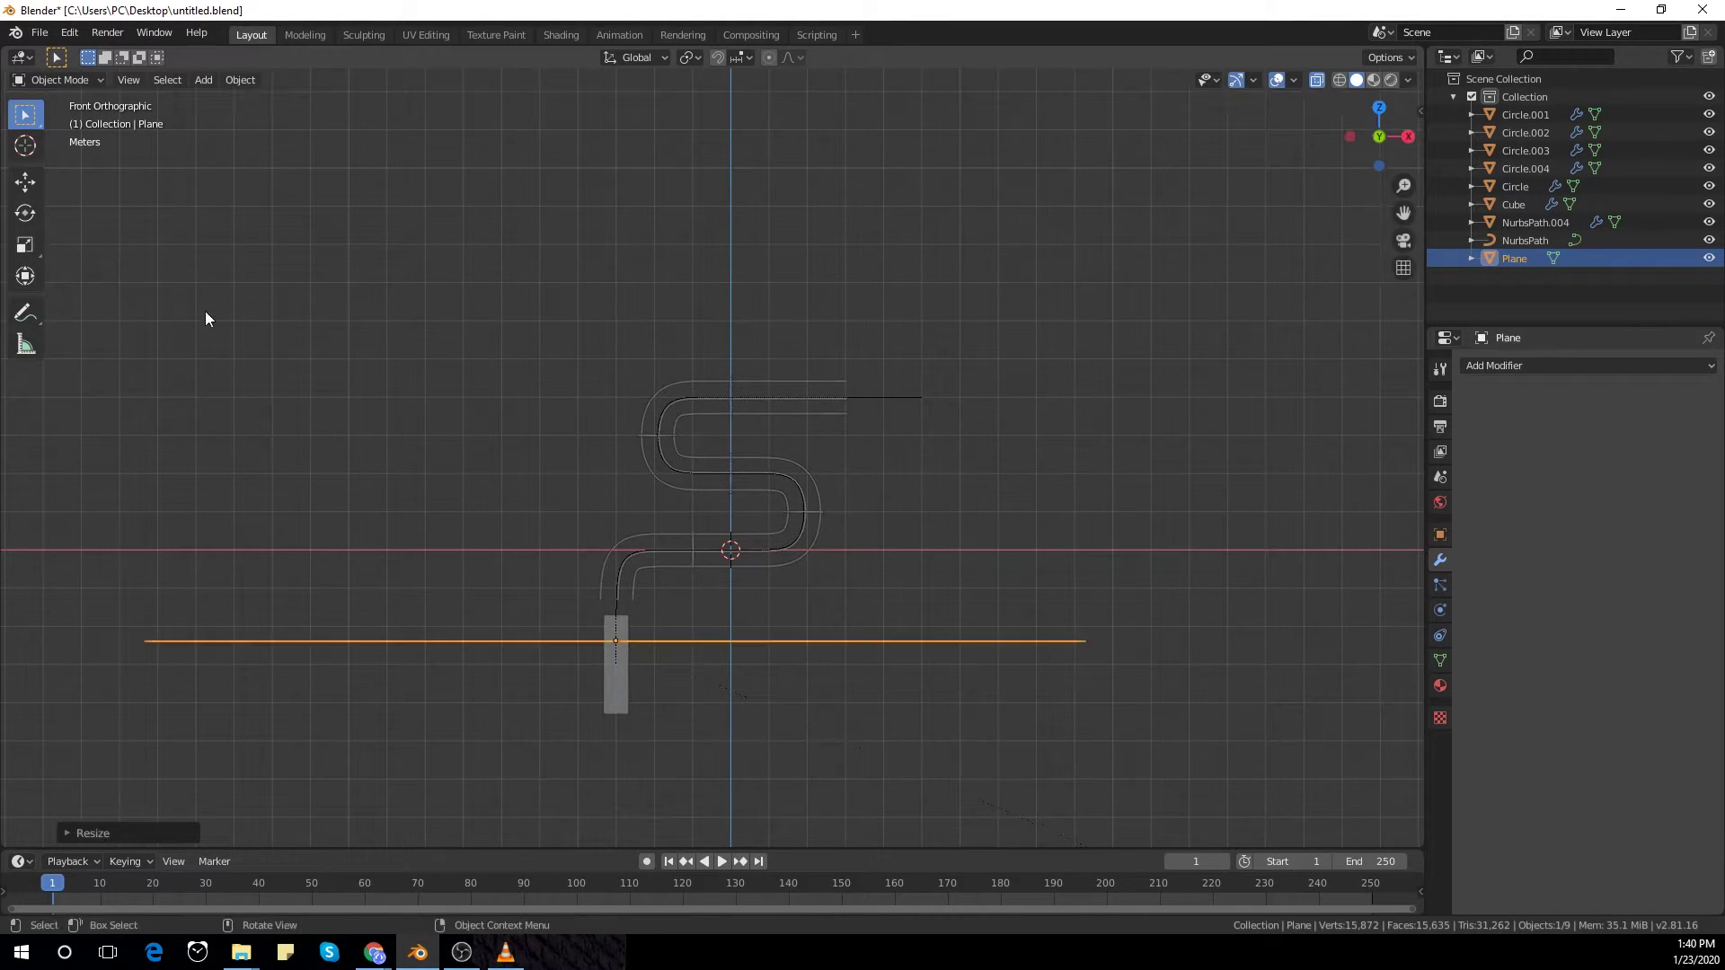
pyautogui.moveTo(205, 311); pyautogui.dragTo(539, 460, button='middle')
pyautogui.press('s')
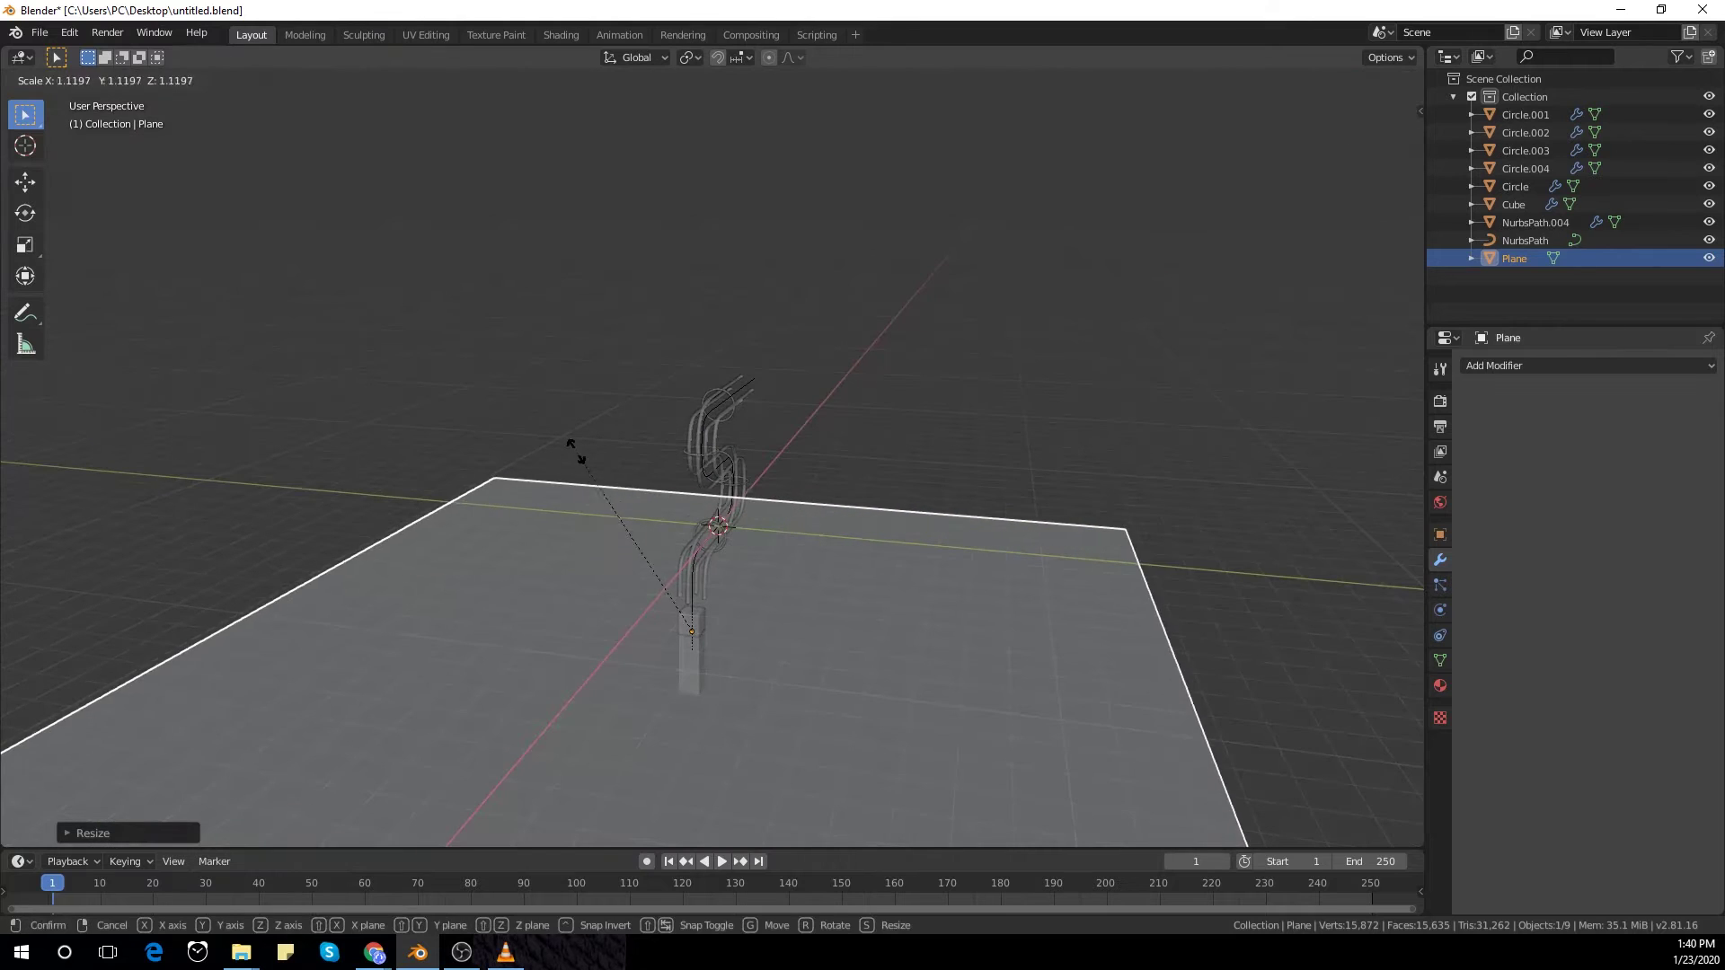
pyautogui.click(855, 603)
pyautogui.moveTo(855, 604)
pyautogui.mouseDown(button='middle')
pyautogui.moveTo(797, 697)
pyautogui.moveTo(874, 585)
pyautogui.moveTo(859, 588)
pyautogui.mouseUp(button='middle')
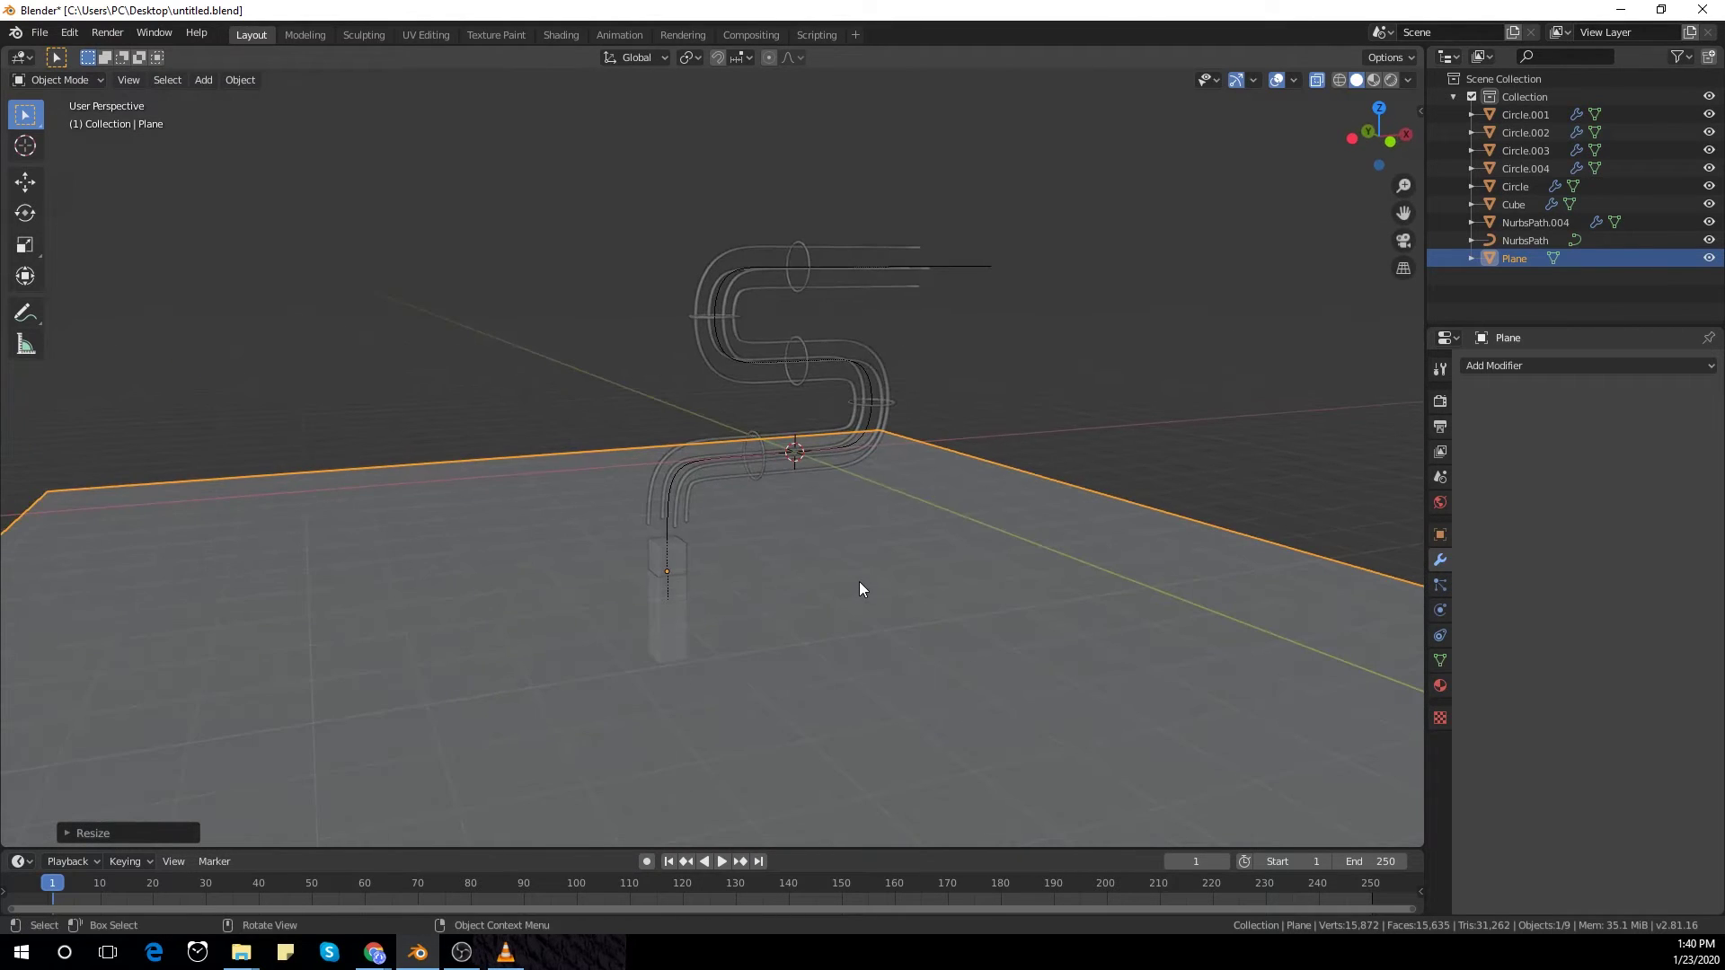
pyautogui.press('KP_1')
# Step: Duplicate the floor and rotate the copy 90° around X so it stands upright
pyautogui.hotkey('shift', 'd')
pyautogui.press('Escape')
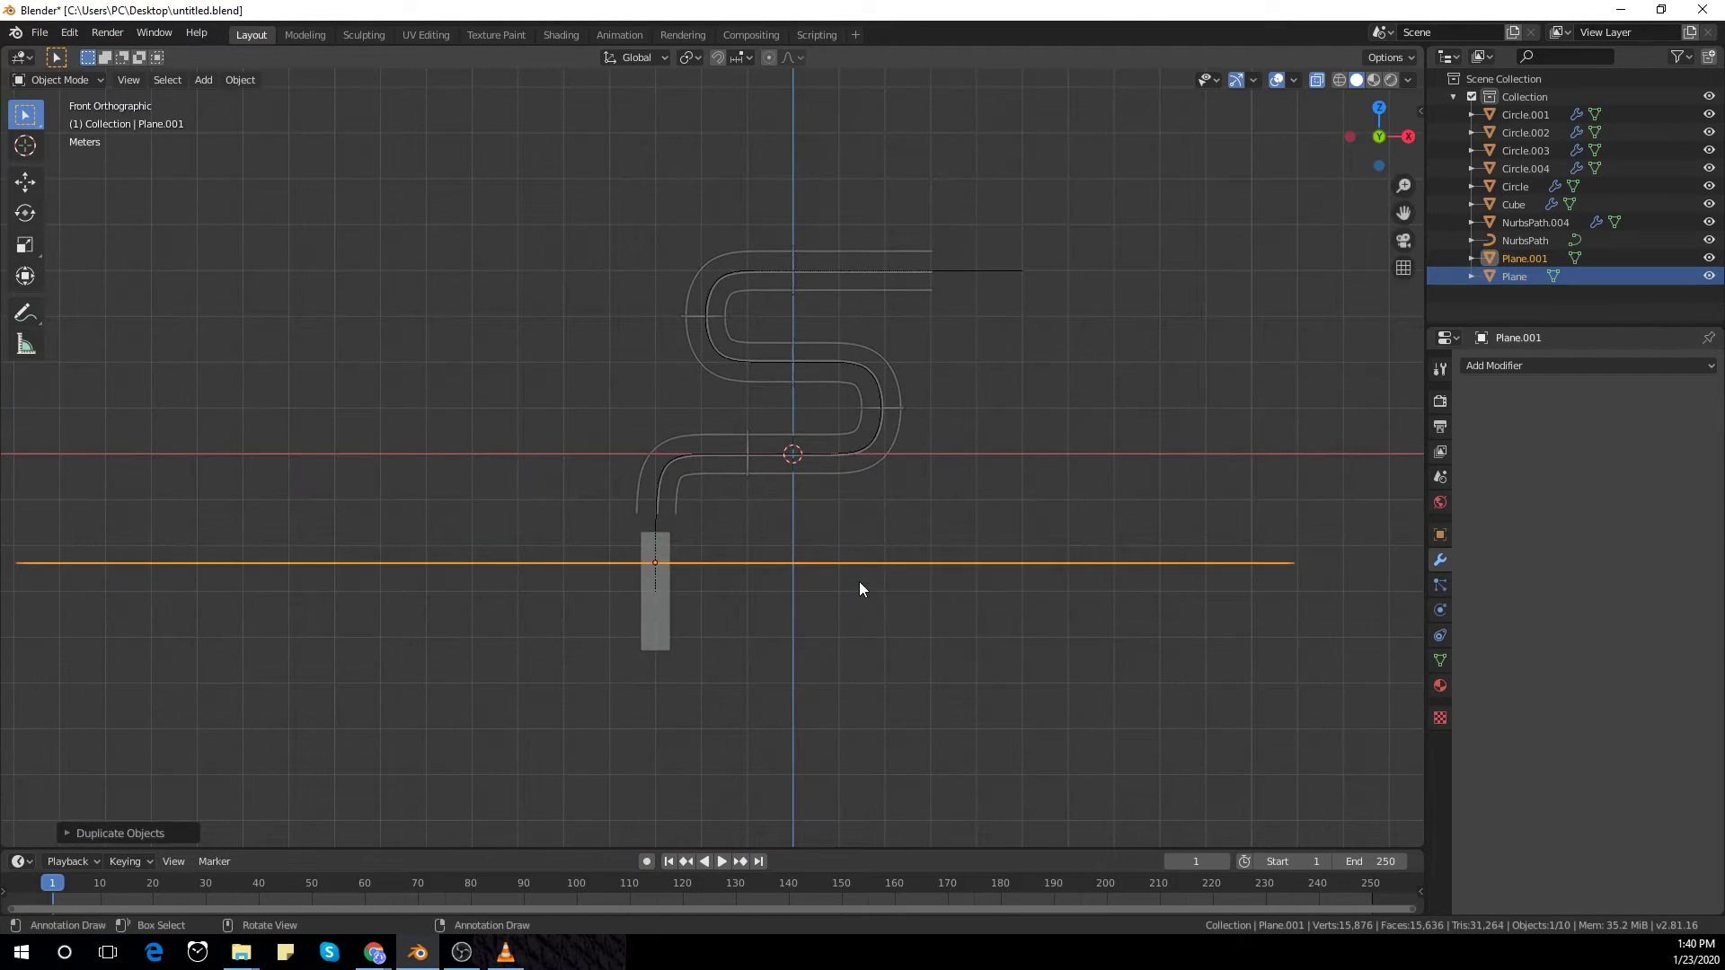
pyautogui.press('r')
pyautogui.press('x')
pyautogui.press('9')
pyautogui.press('0')
pyautogui.press('Escape')
pyautogui.press('r')
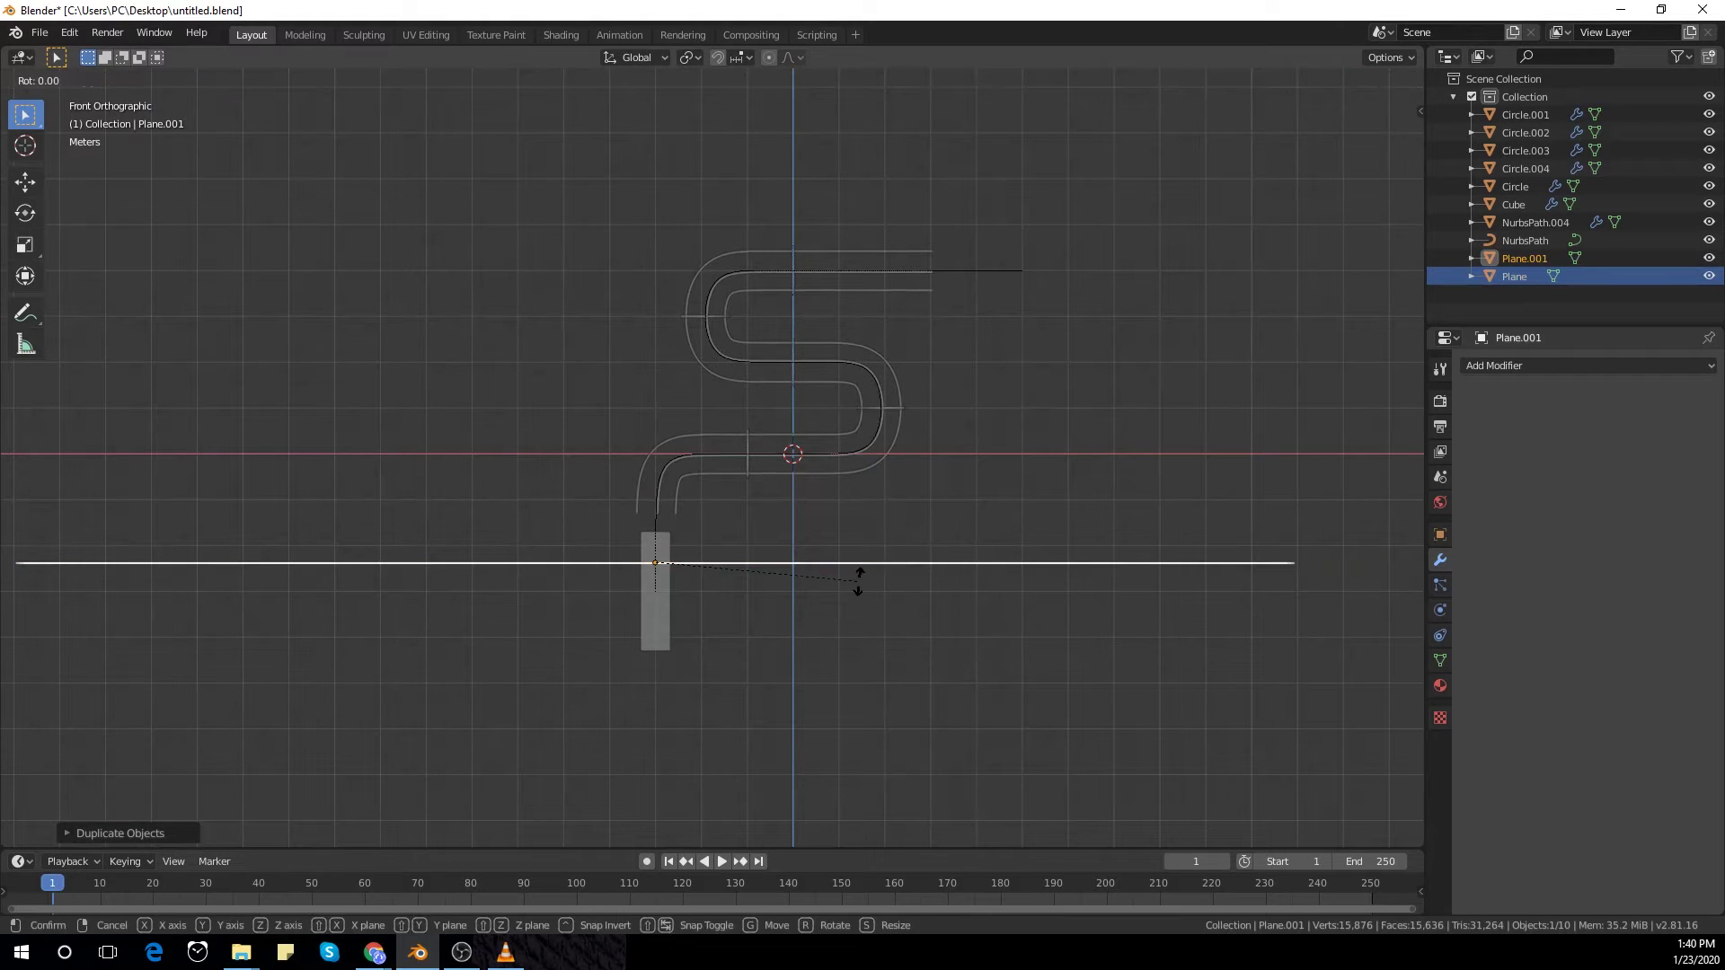
pyautogui.press('Escape')
pyautogui.moveTo(858, 581); pyautogui.dragTo(959, 675, button='middle')
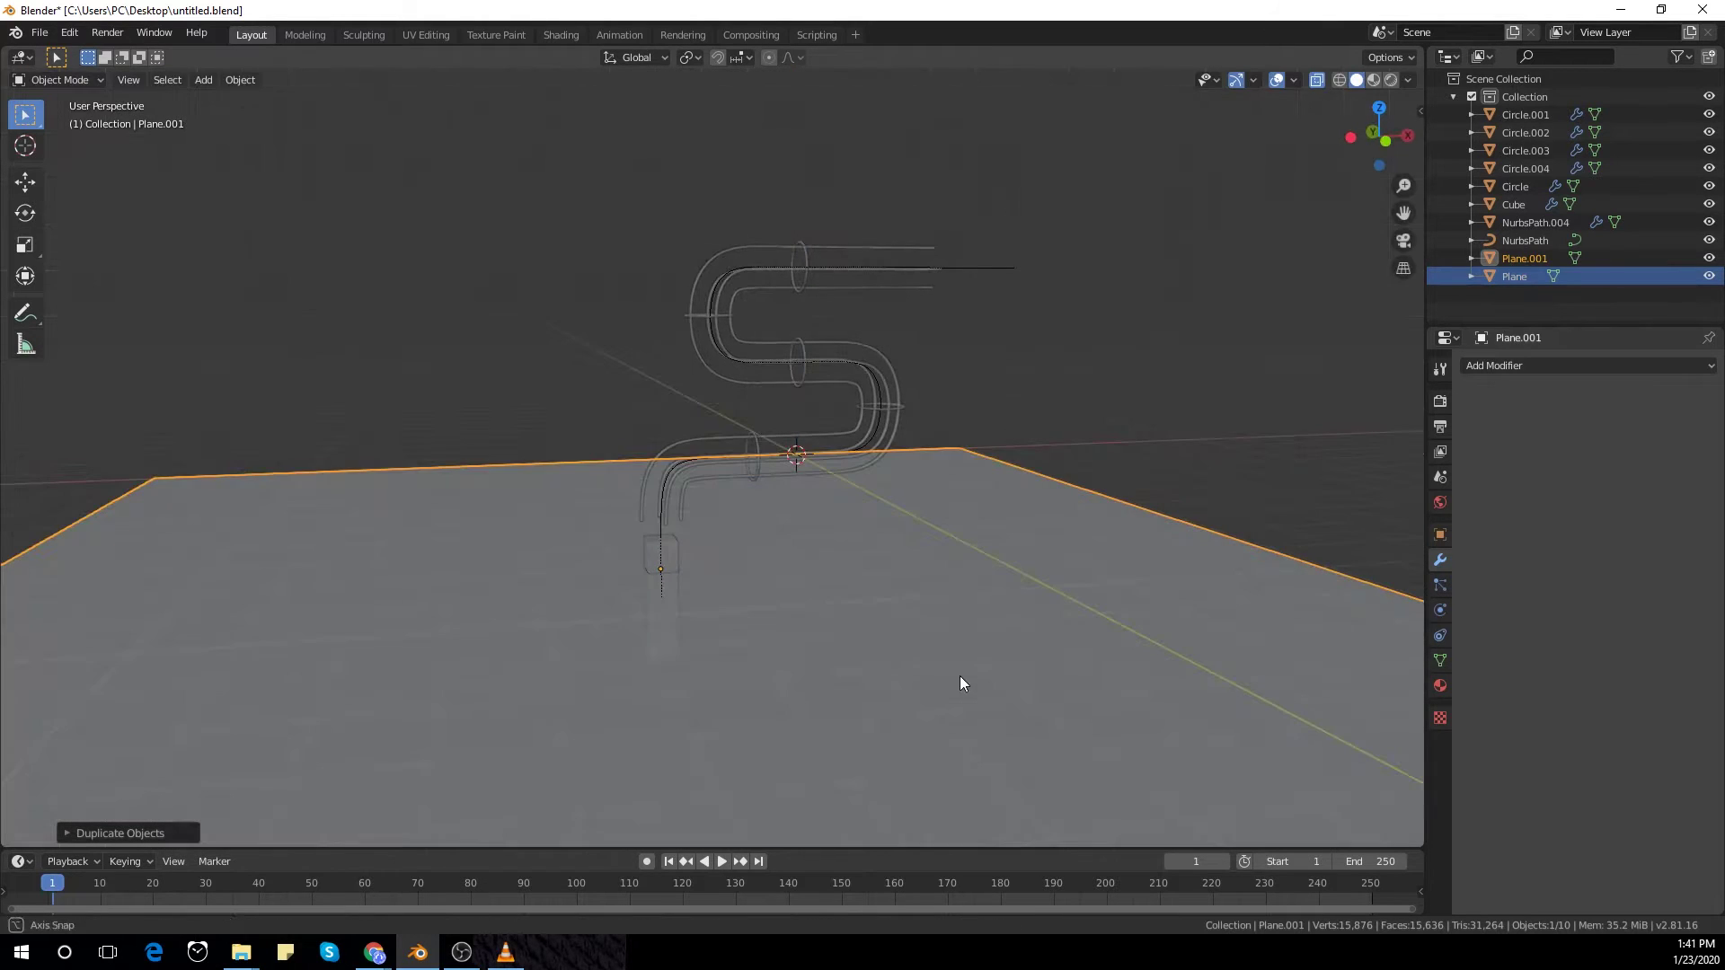
pyautogui.press('r')
pyautogui.press('x')
pyautogui.press('9')
pyautogui.press('0')
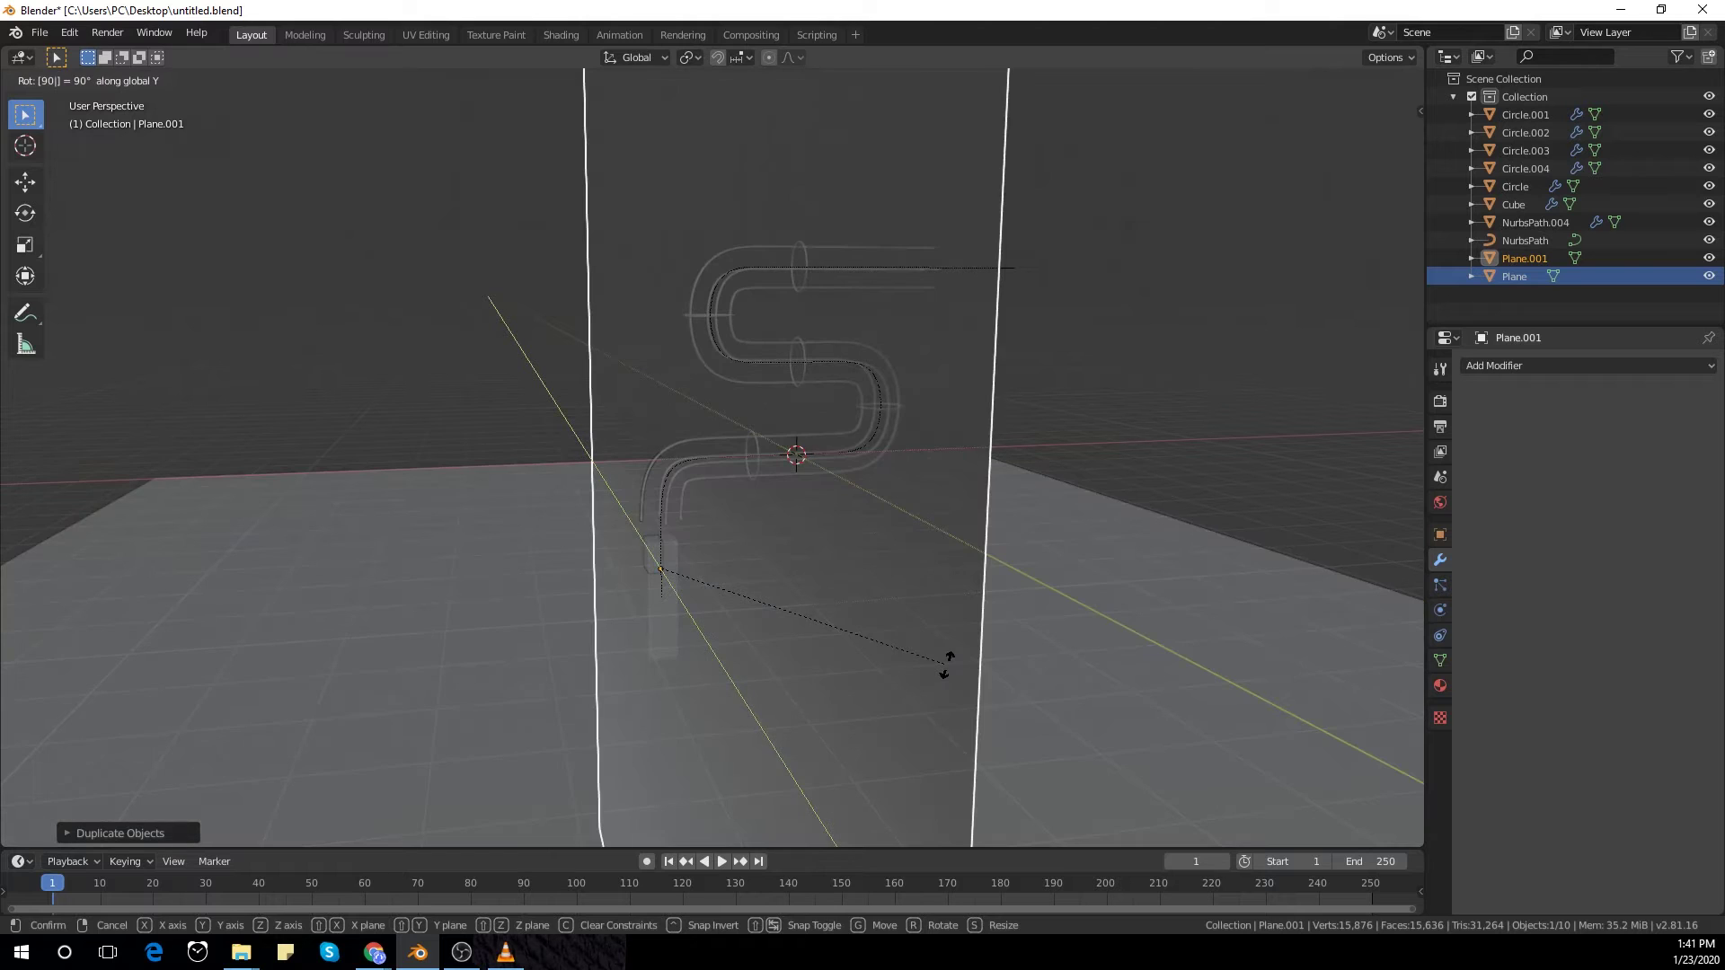
pyautogui.press('Return')
# Step: Move the upright Plane.001 to the right of the rails as a wall
pyautogui.press('KP_1')
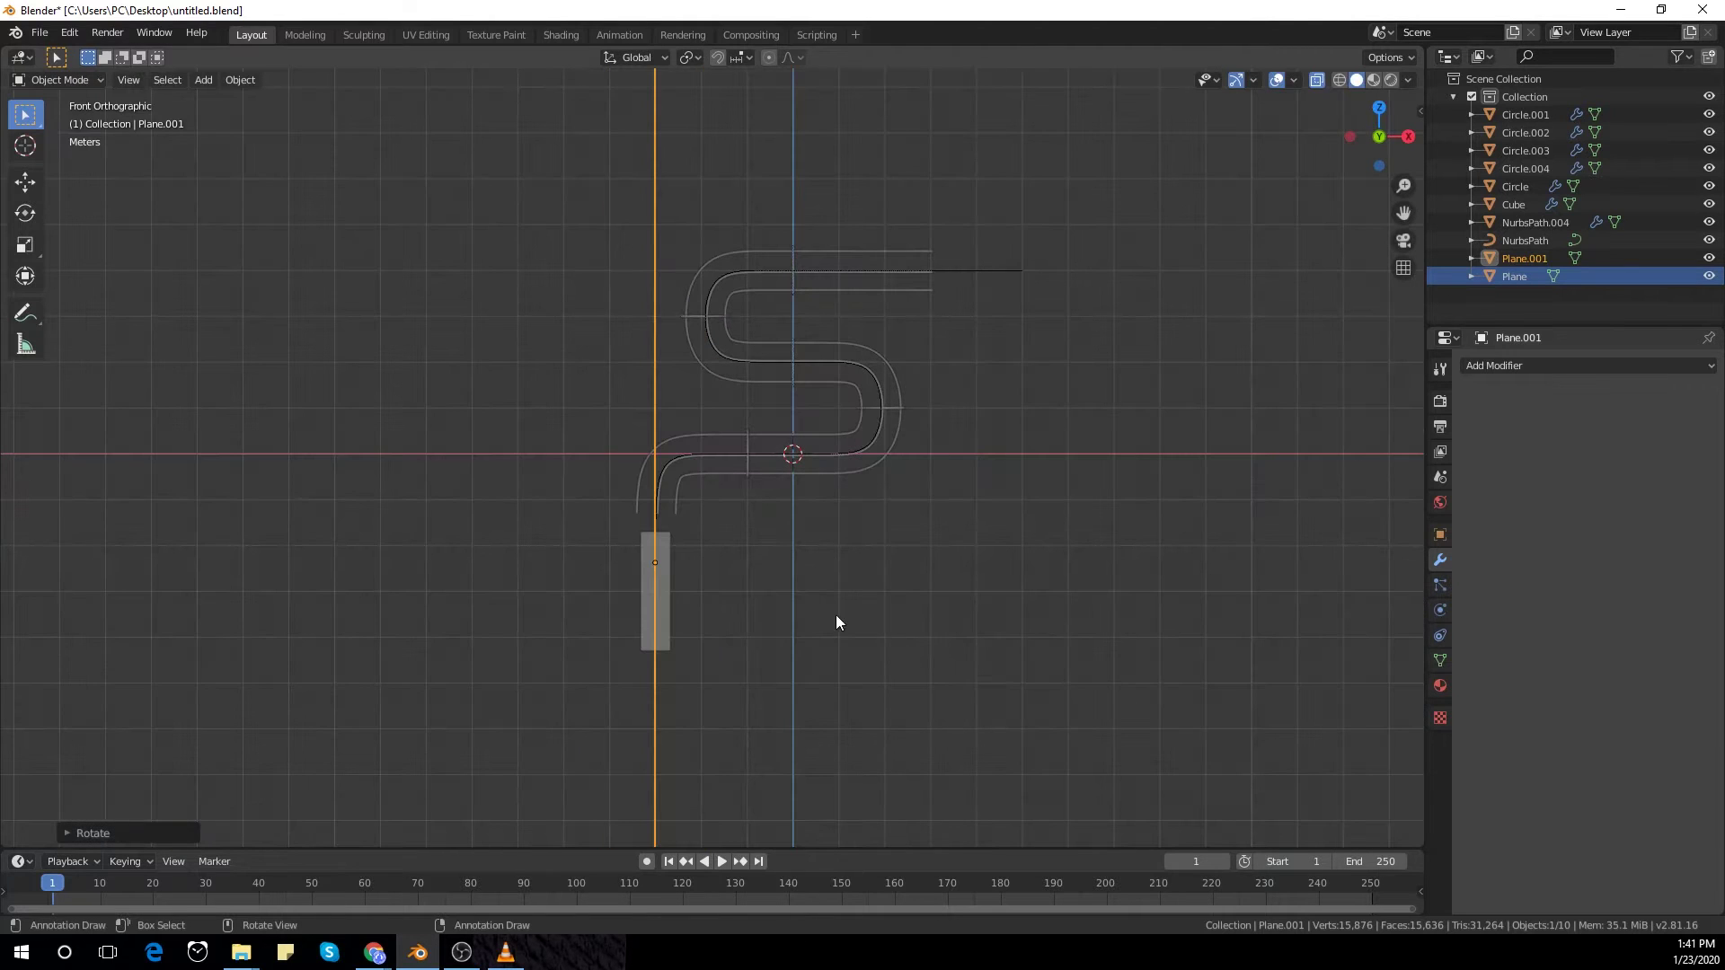
pyautogui.press('g')
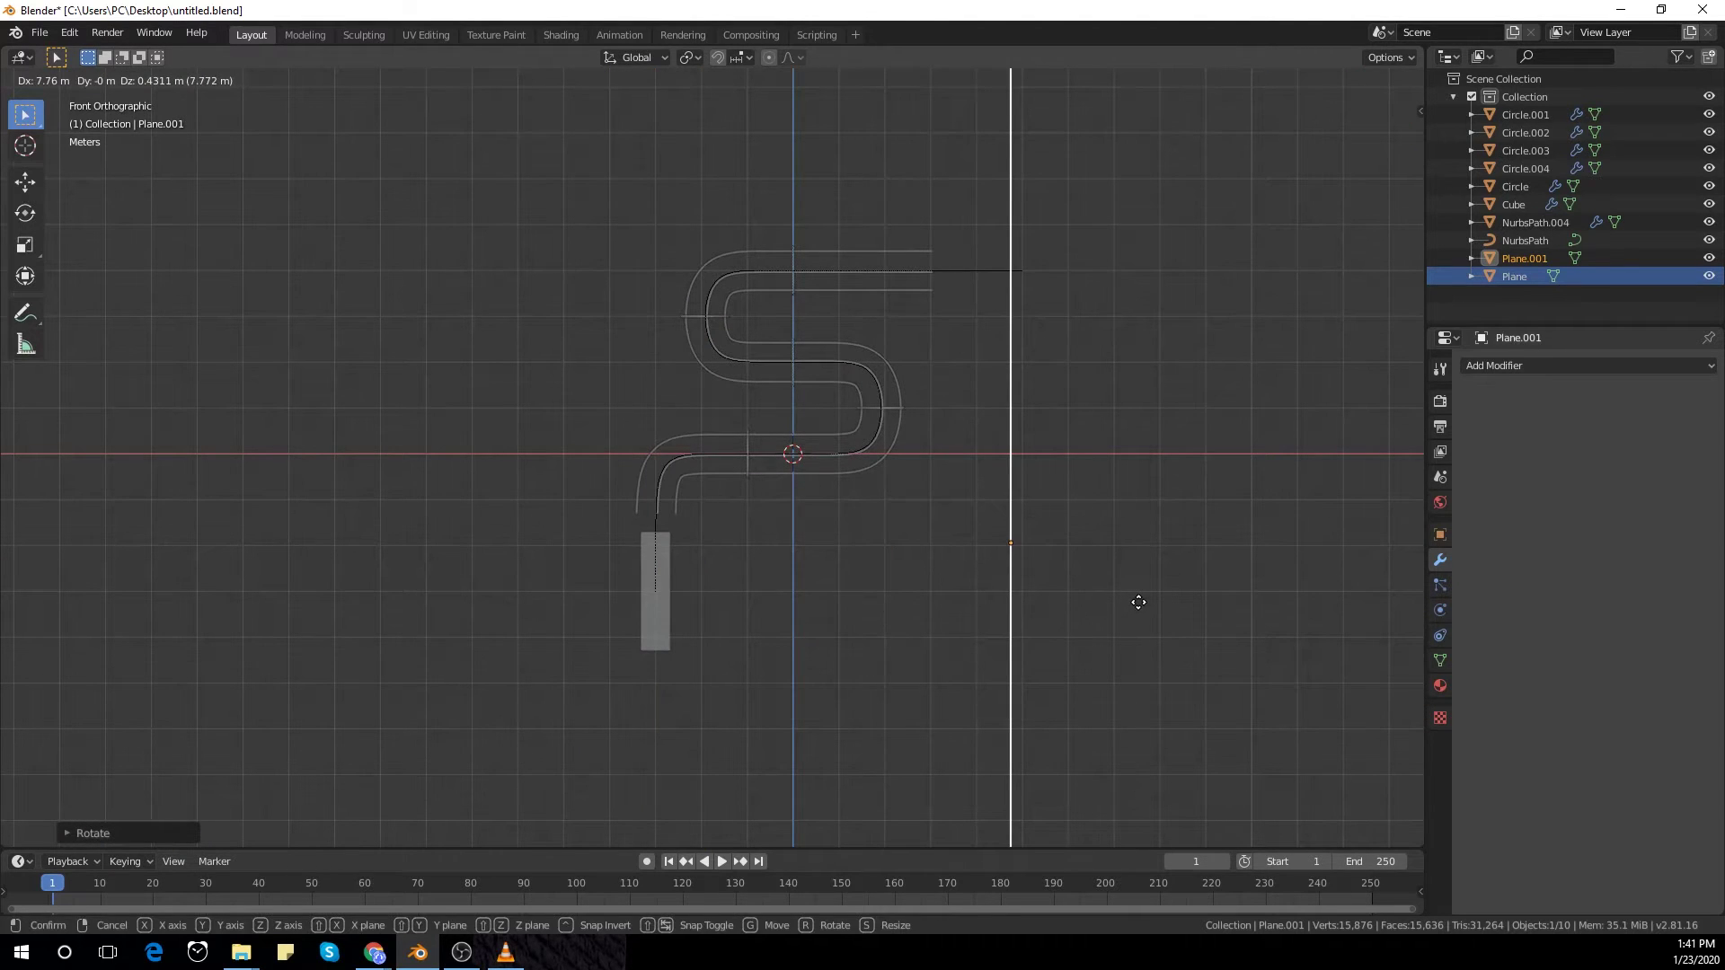
pyautogui.click(1139, 602)
pyautogui.moveTo(1129, 606); pyautogui.dragTo(751, 595, button='middle')
pyautogui.click(690, 611)
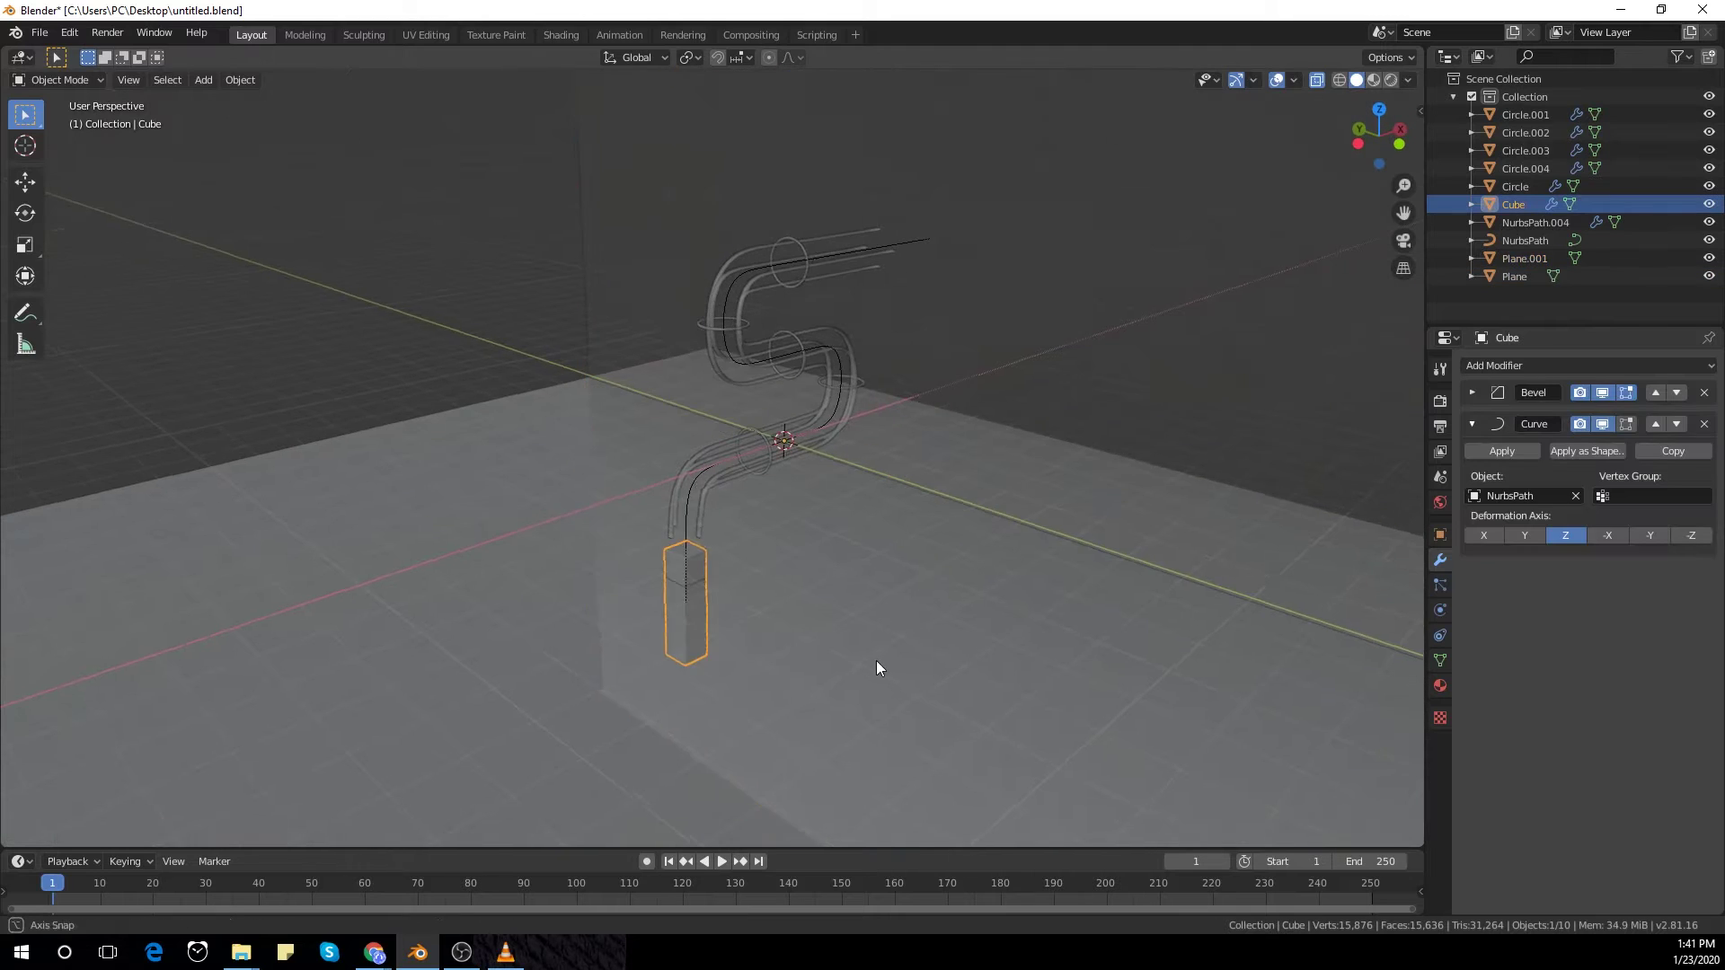
# Step: Duplicate the bent cube in place and apply the copy's Curve modifier
pyautogui.moveTo(876, 660); pyautogui.dragTo(865, 646, button='middle')
pyautogui.hotkey('shift', 'd')
pyautogui.rightClick(865, 647)
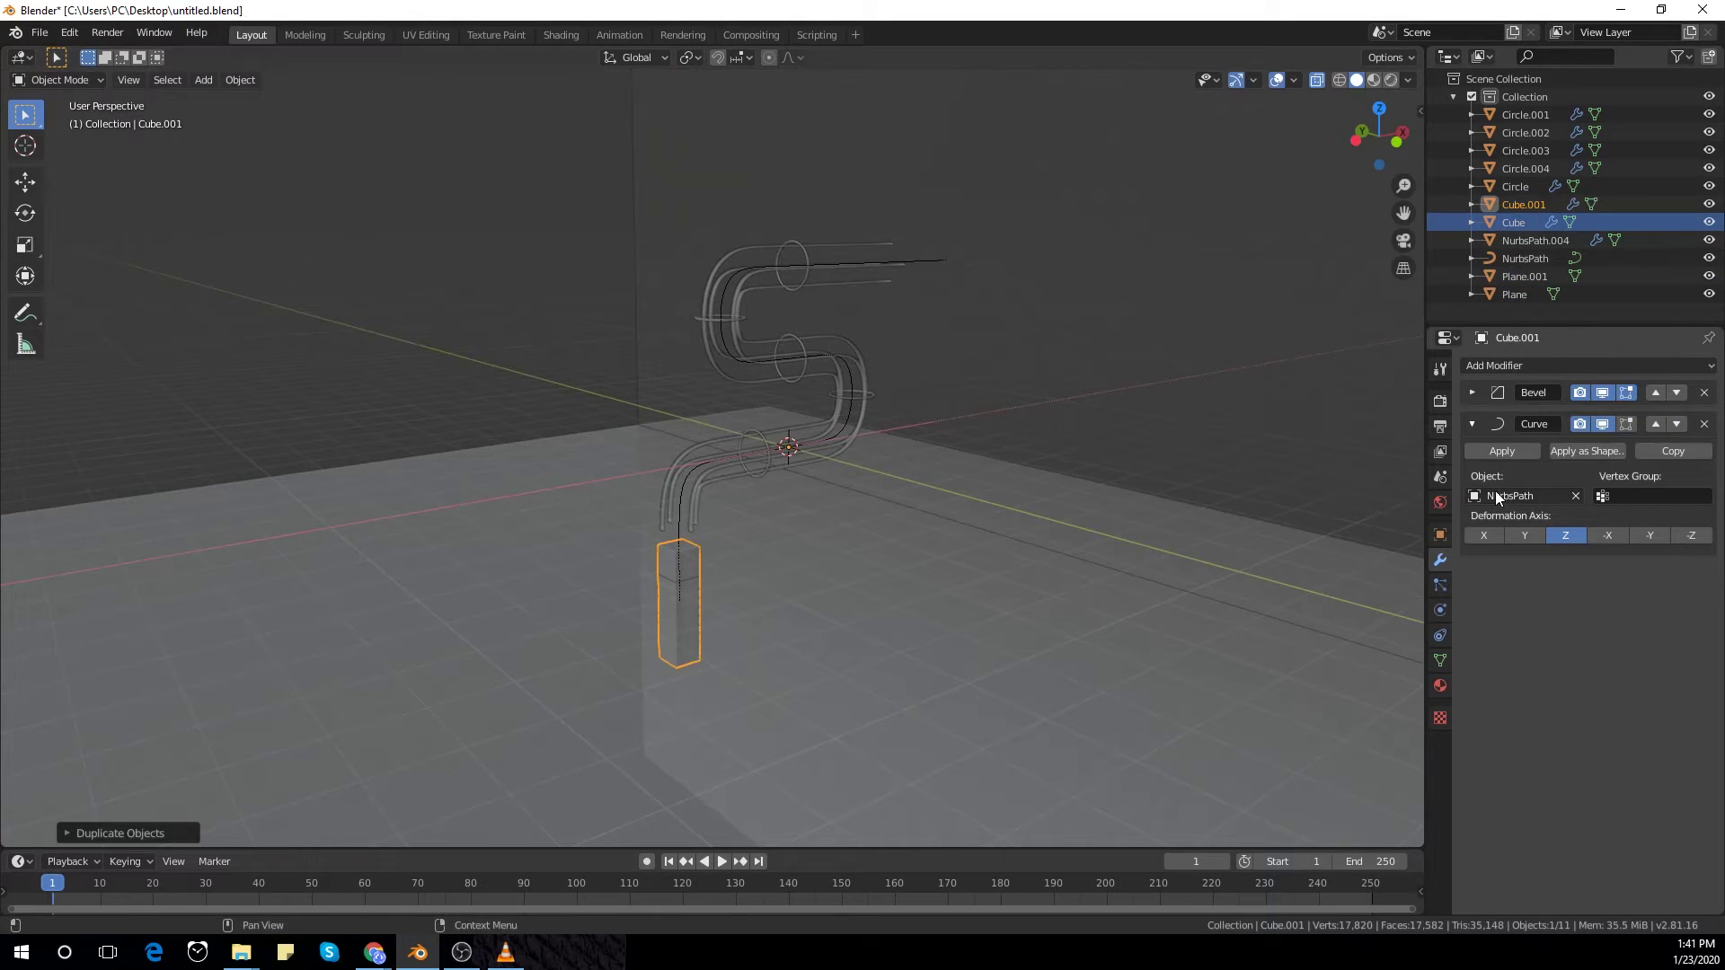
pyautogui.click(1501, 451)
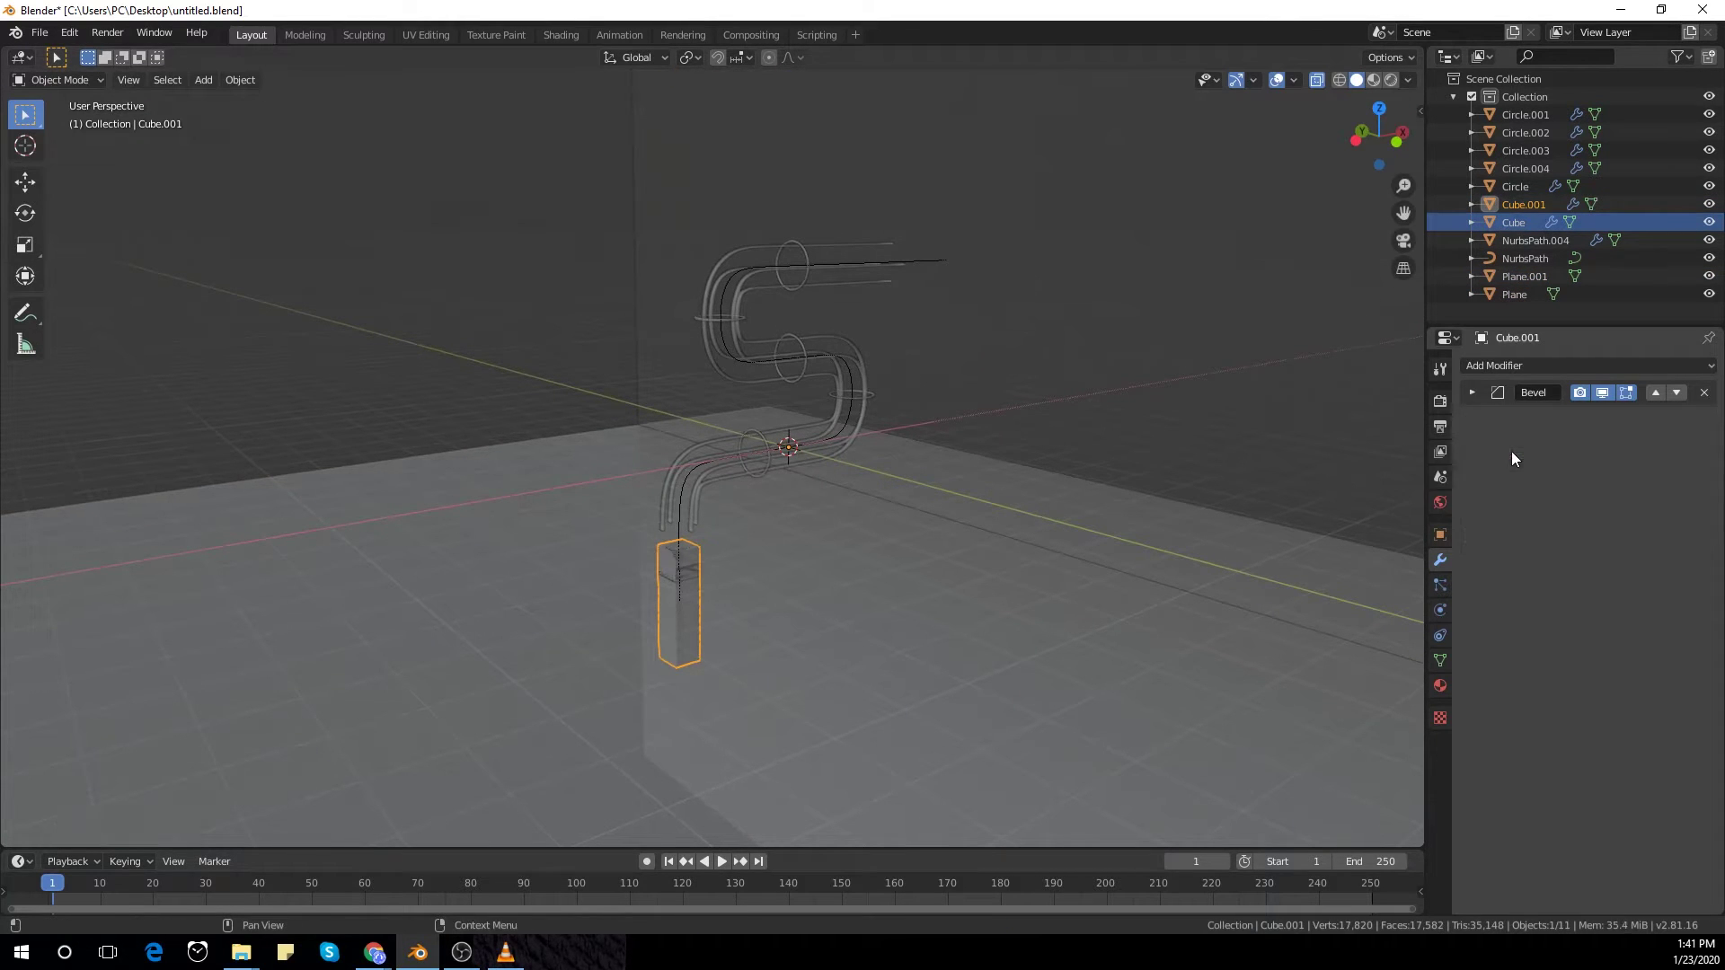
pyautogui.scroll(3, 889, 645)
pyautogui.keyDown('shift'); pyautogui.moveTo(889, 645); pyautogui.dragTo(895, 513, button='middle'); pyautogui.keyUp('shift')
pyautogui.scroll(1, 894, 506)
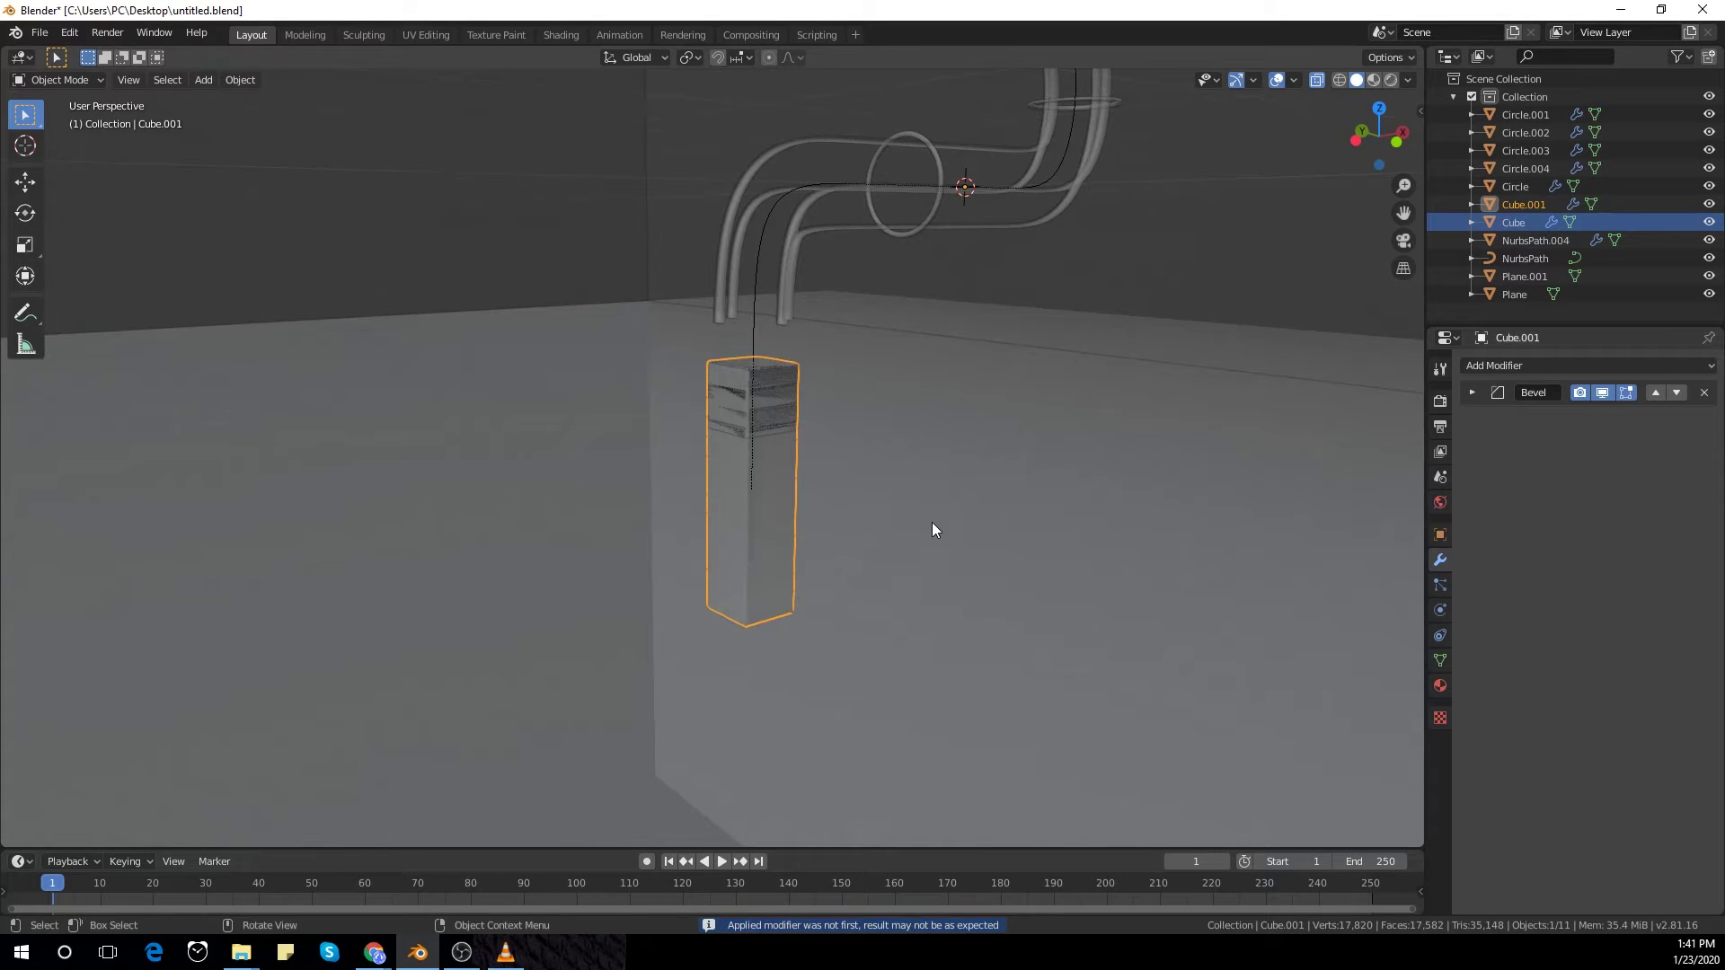
# Step: Clear Cube.001's scale and set its origin to geometry
pyautogui.hotkey('alt', 's')
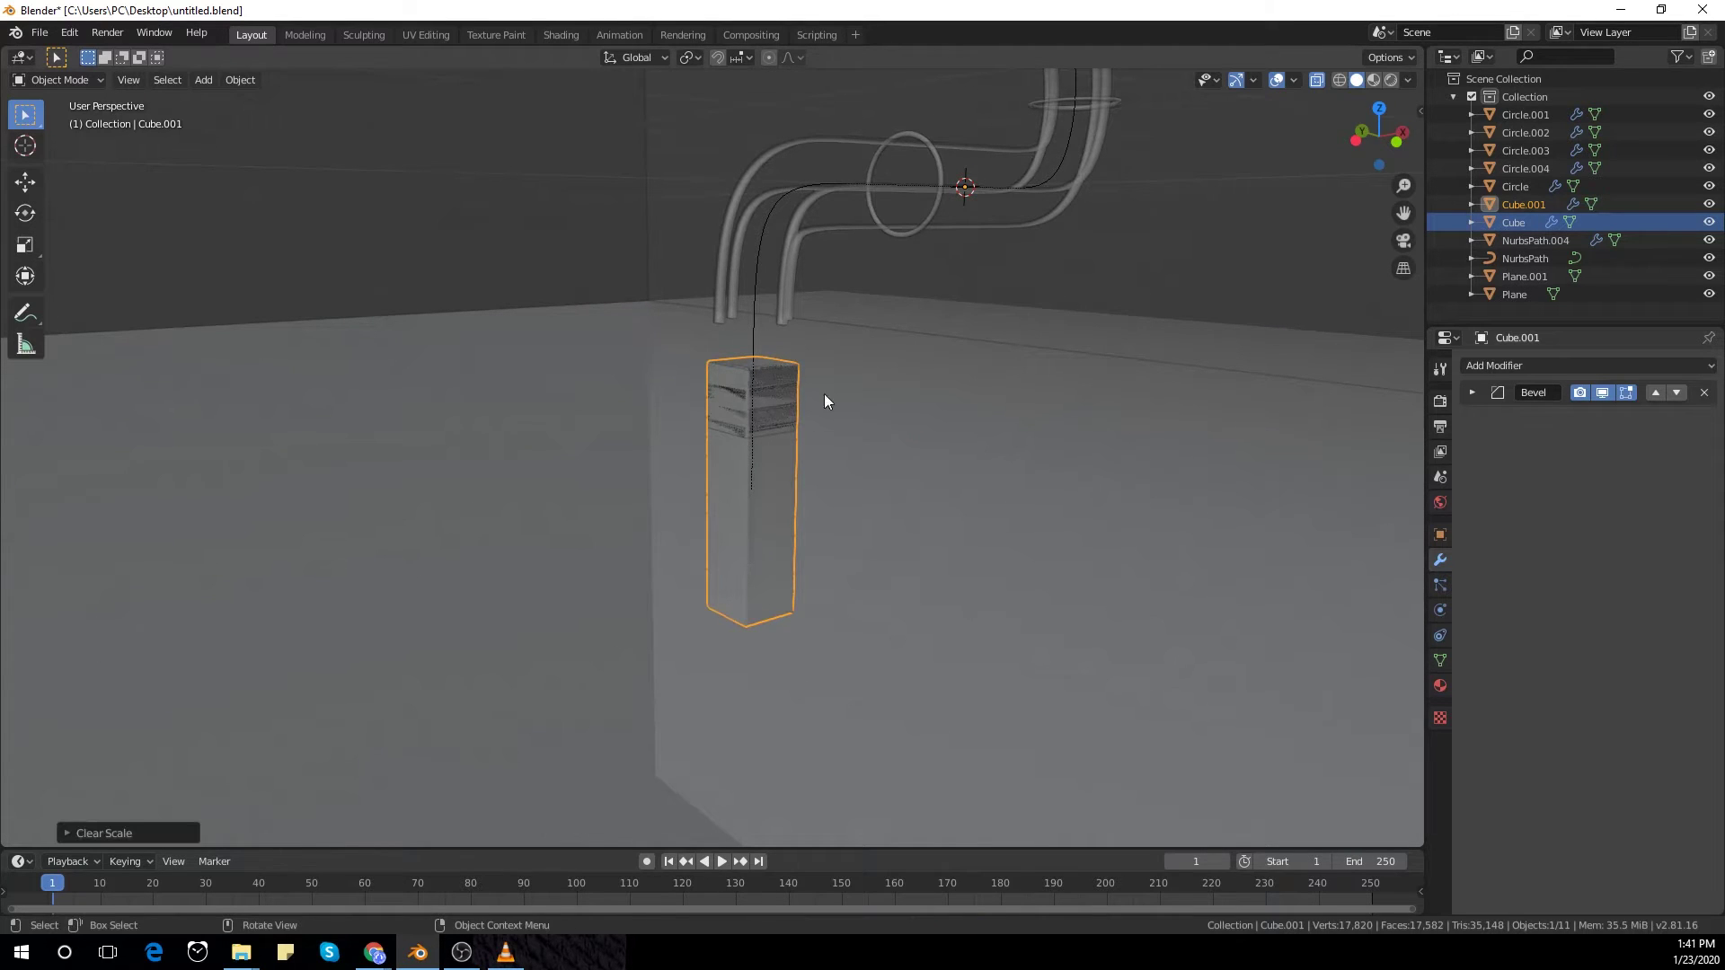
pyautogui.press('s')
pyautogui.rightClick(967, 446)
pyautogui.click(239, 79)
pyautogui.moveTo(363, 121)
pyautogui.click(557, 137)
# Step: Rescale Cube.001 on X and Y only, excluding Z
pyautogui.press('s')
pyautogui.press('Escape')
pyautogui.press('s')
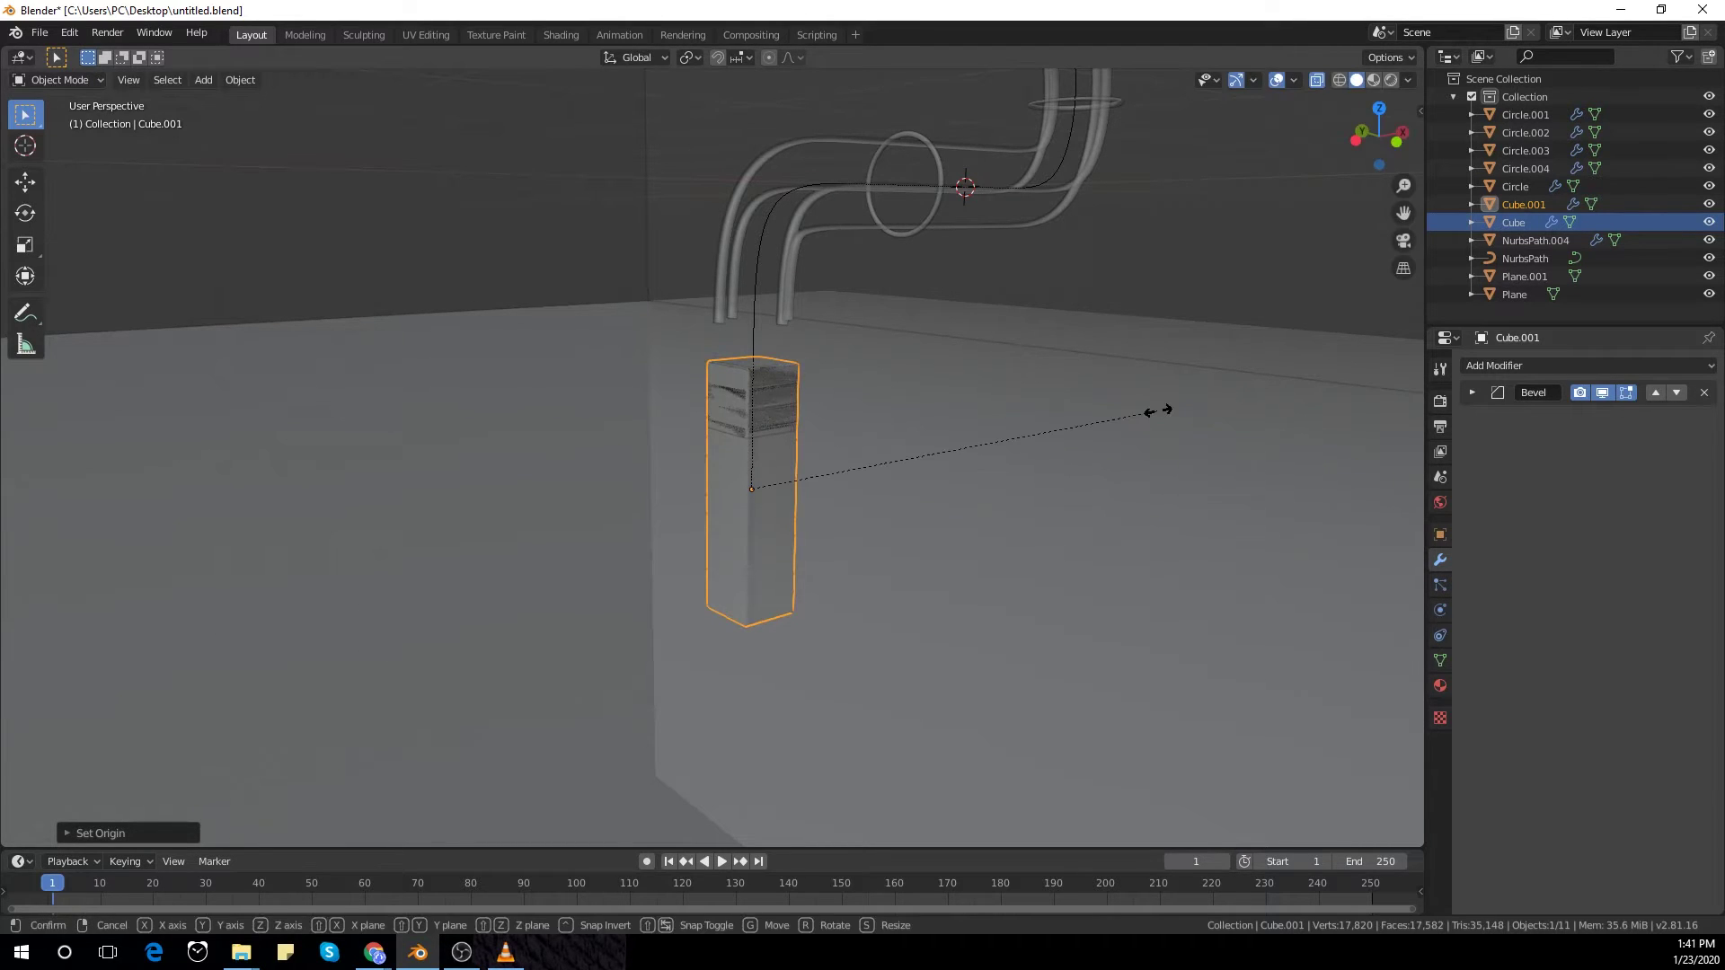
pyautogui.hotkey('shift', 'z')
pyautogui.click(1217, 423)
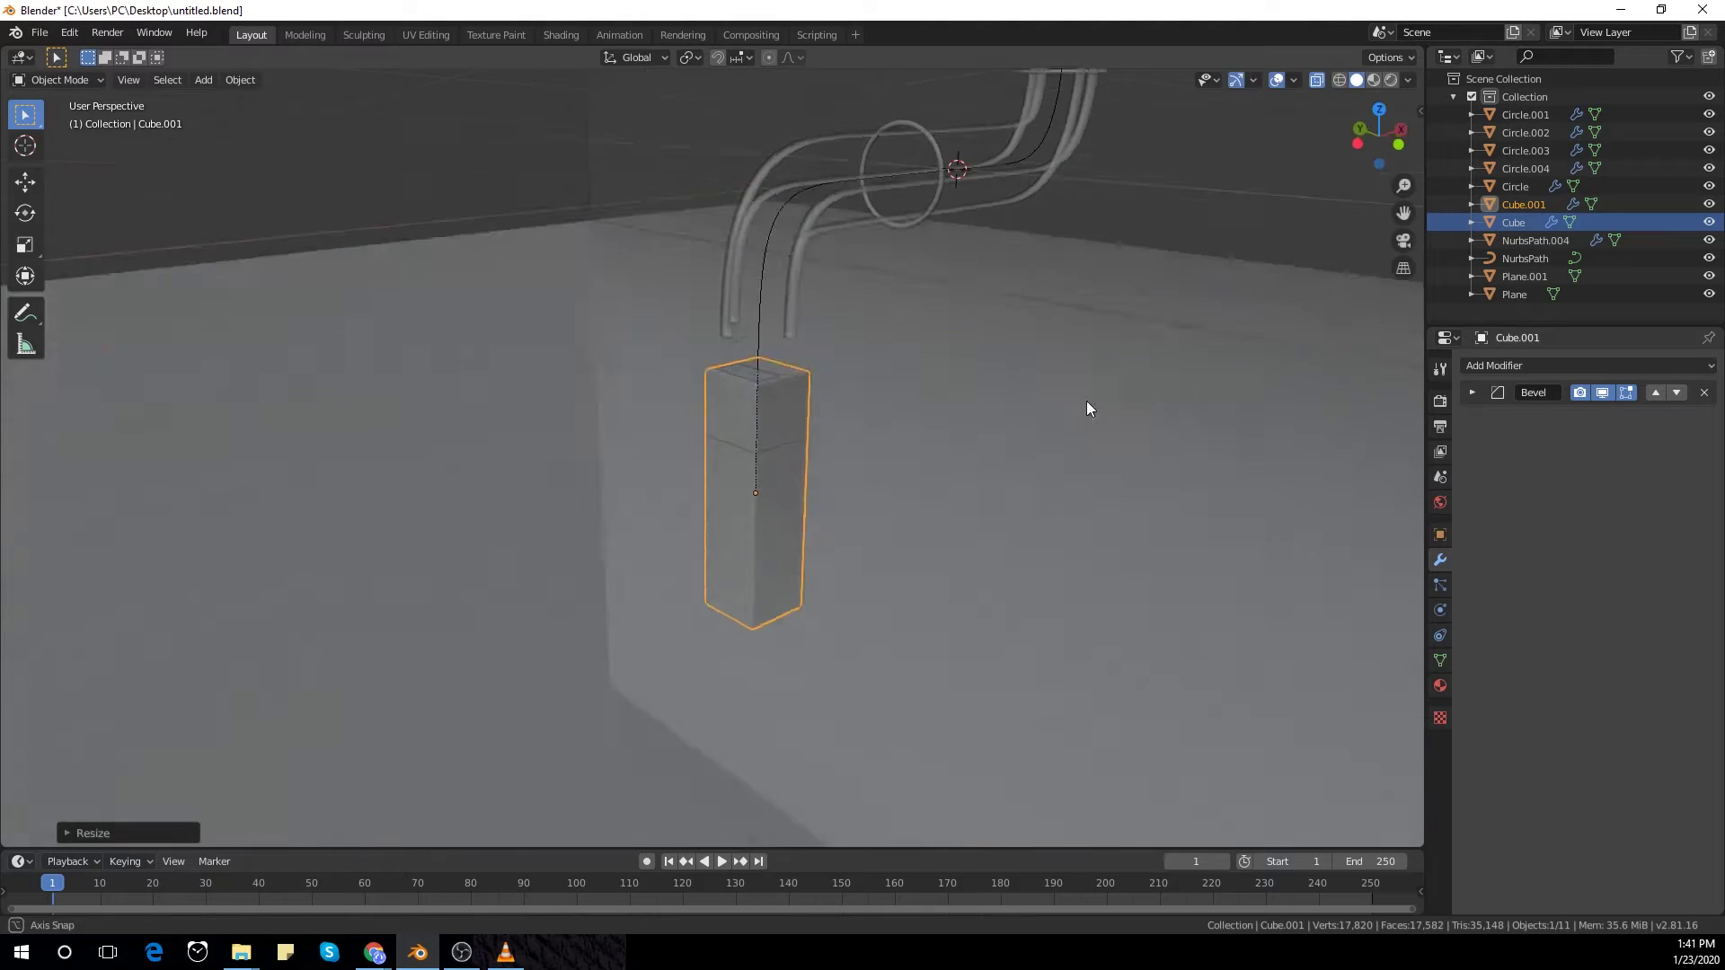
pyautogui.moveTo(1086, 401); pyautogui.dragTo(553, 388, button='middle')
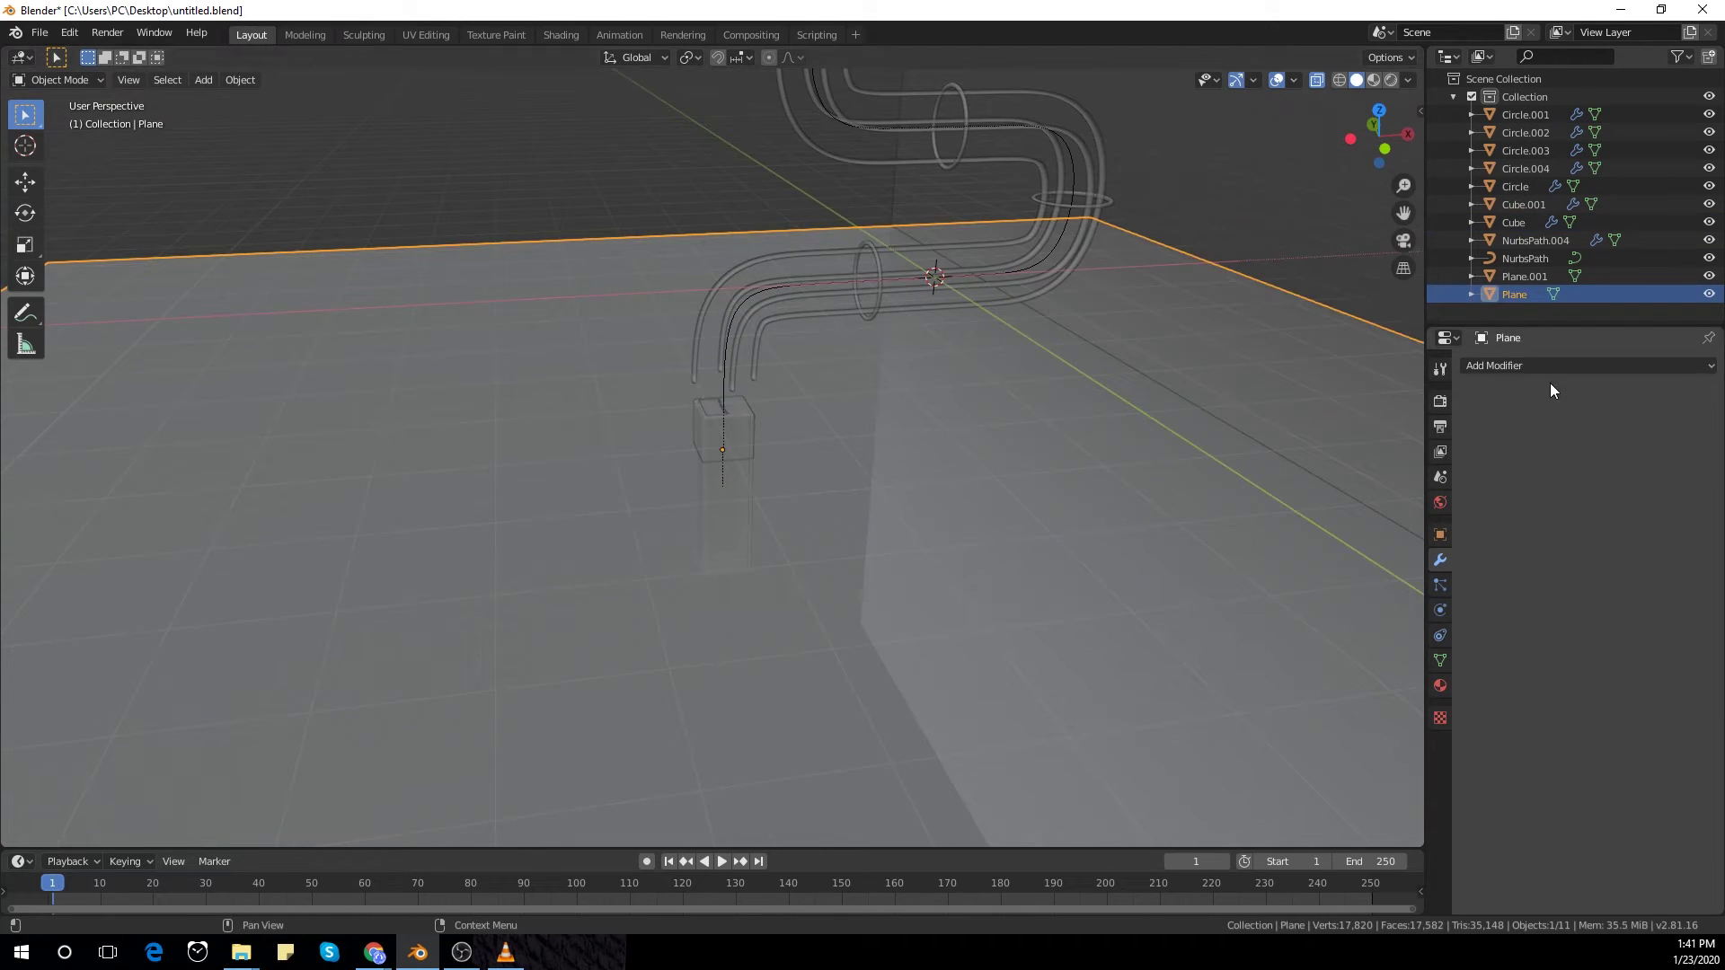
# Step: Cut the floor with an applied Boolean Difference modifier using Cube.001
pyautogui.click(1549, 366)
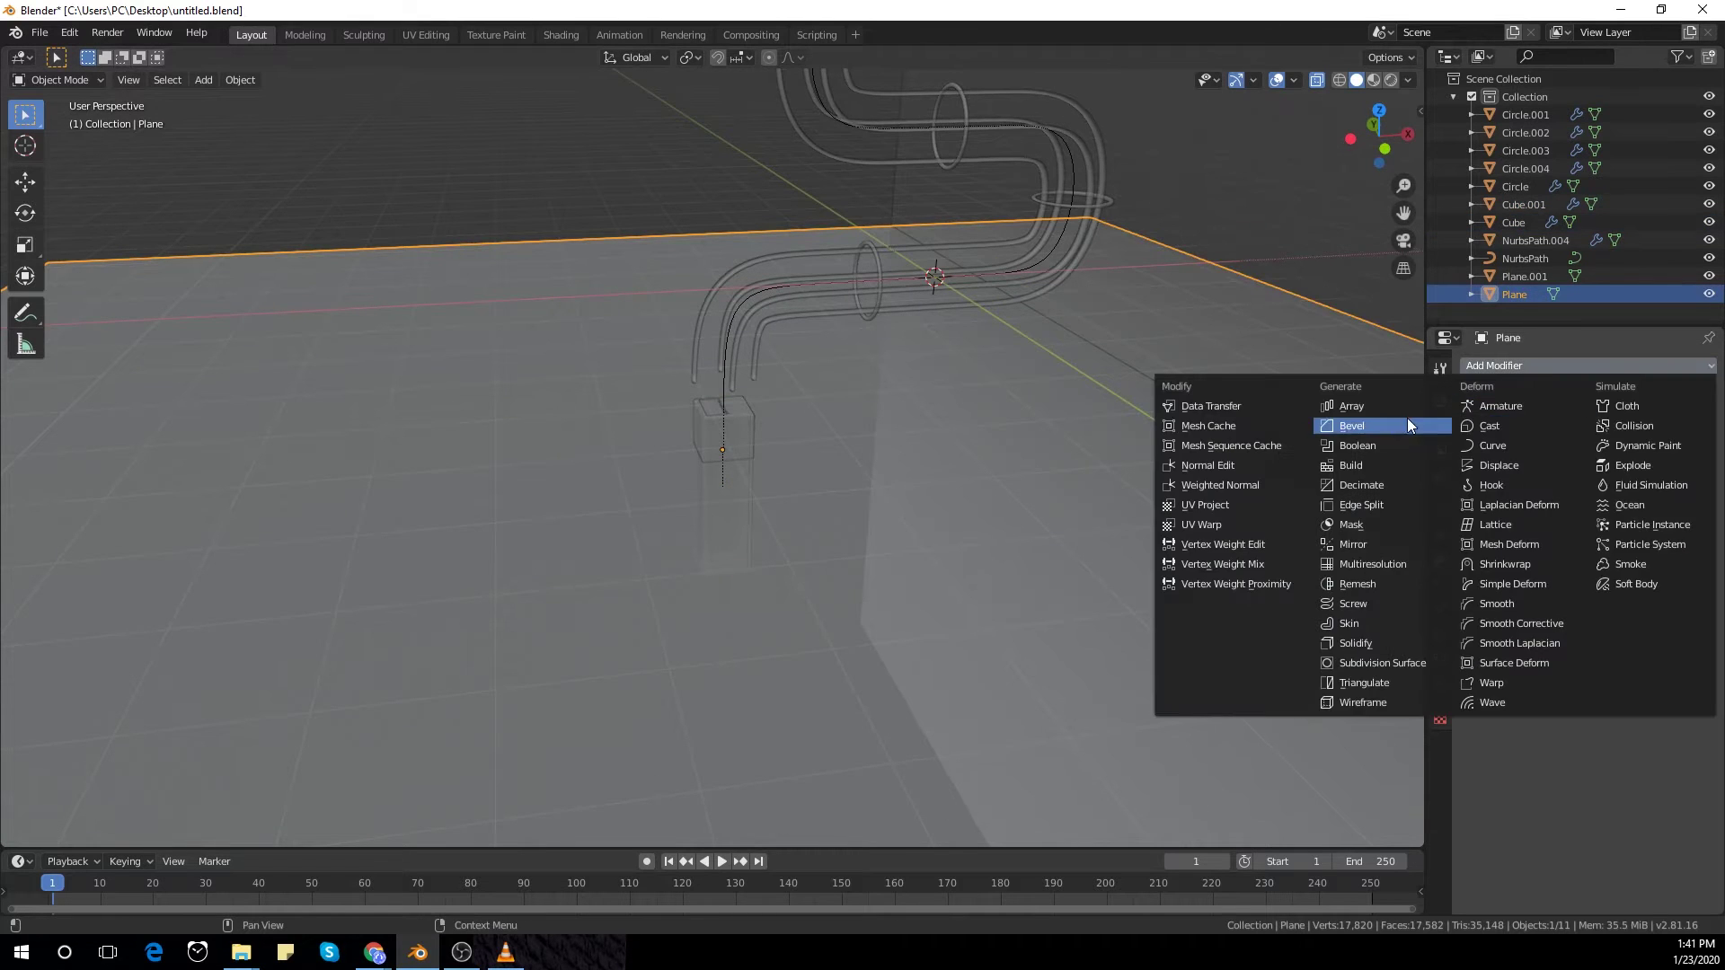
pyautogui.click(1339, 445)
pyautogui.moveTo(988, 476); pyautogui.dragTo(832, 488, button='middle')
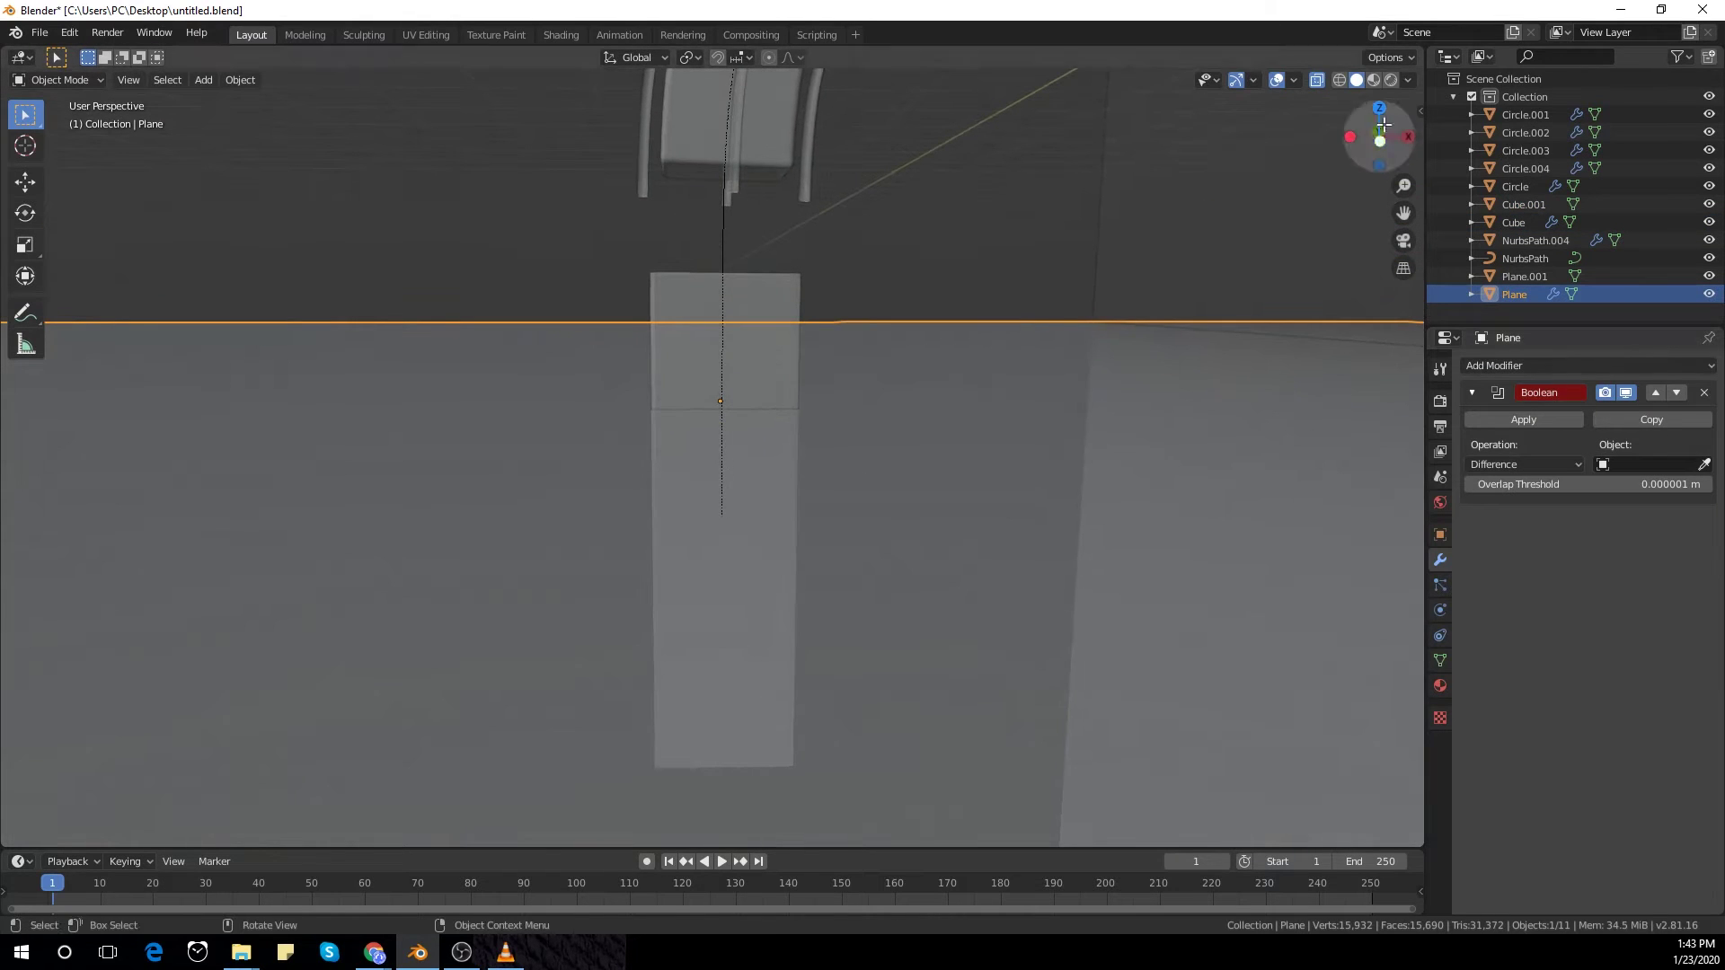
pyautogui.moveTo(1379, 134); pyautogui.dragTo(1321, 84)
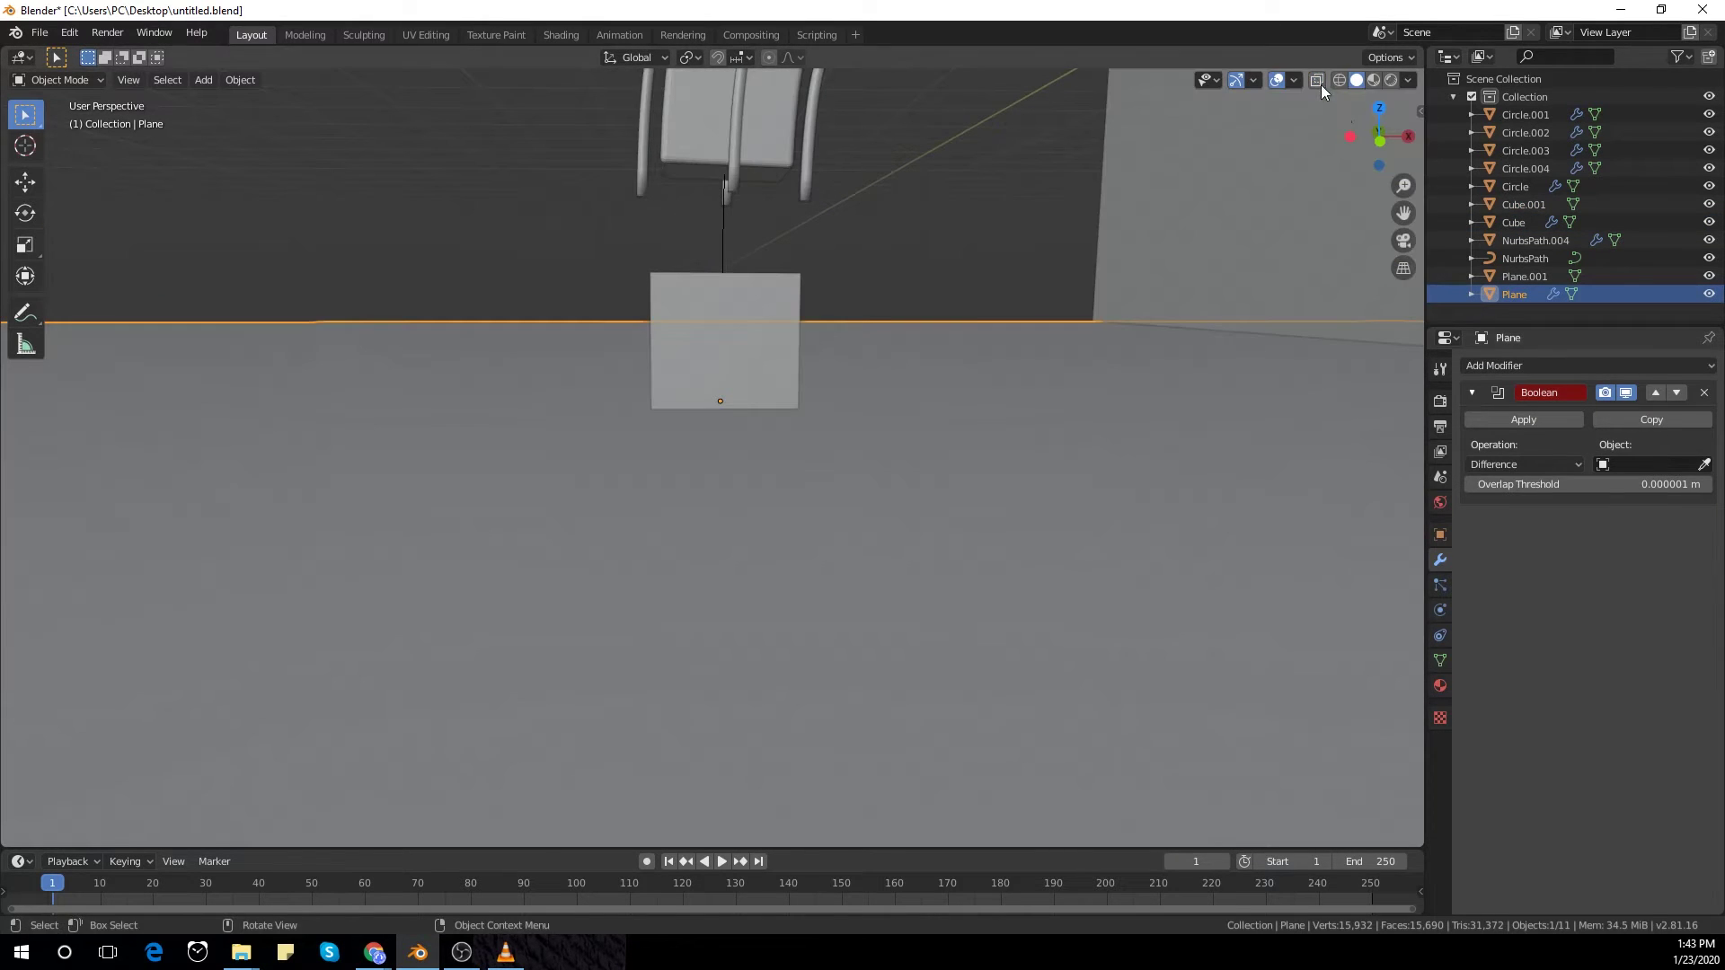
pyautogui.click(681, 282)
pyautogui.moveTo(655, 279); pyautogui.dragTo(1365, 406, button='middle')
pyautogui.click(1518, 420)
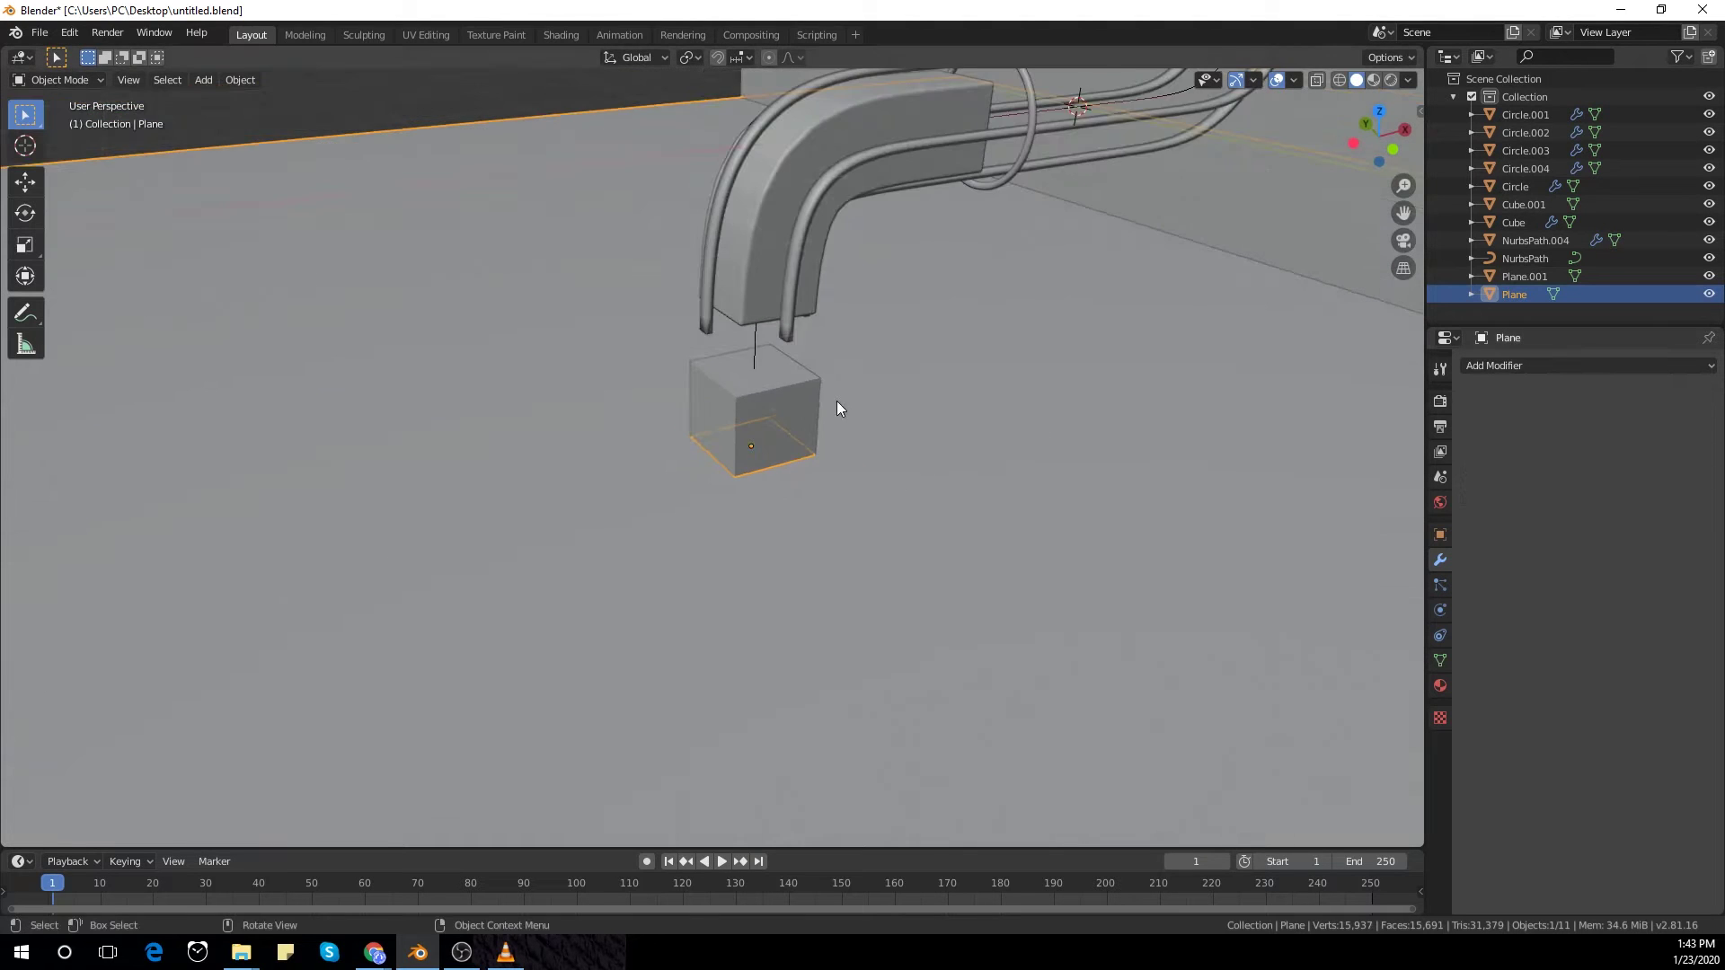
# Step: Delete Cube.001 and reselect the floor plane in front view
pyautogui.moveTo(837, 401); pyautogui.dragTo(821, 403, button='middle')
pyautogui.click(773, 408)
pyautogui.press('g')
pyautogui.rightClick(605, 422)
pyautogui.press('x')
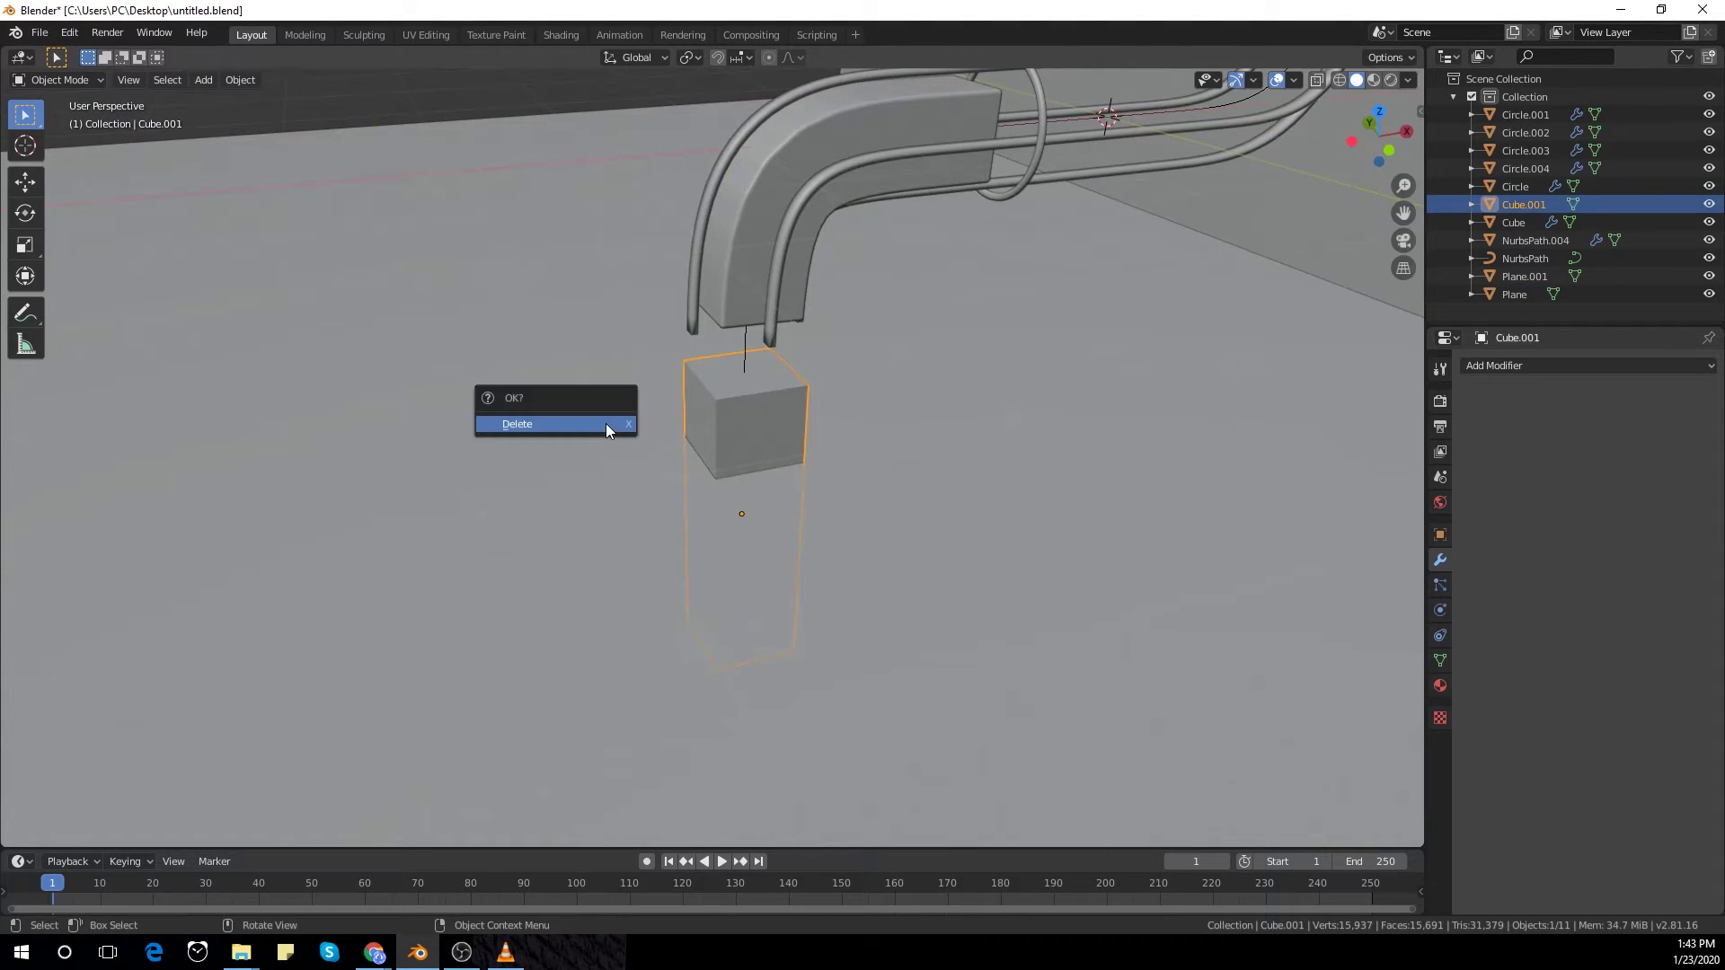
pyautogui.click(606, 423)
pyautogui.click(683, 496)
pyautogui.scroll(-3, 692, 496)
pyautogui.press('KP_1')
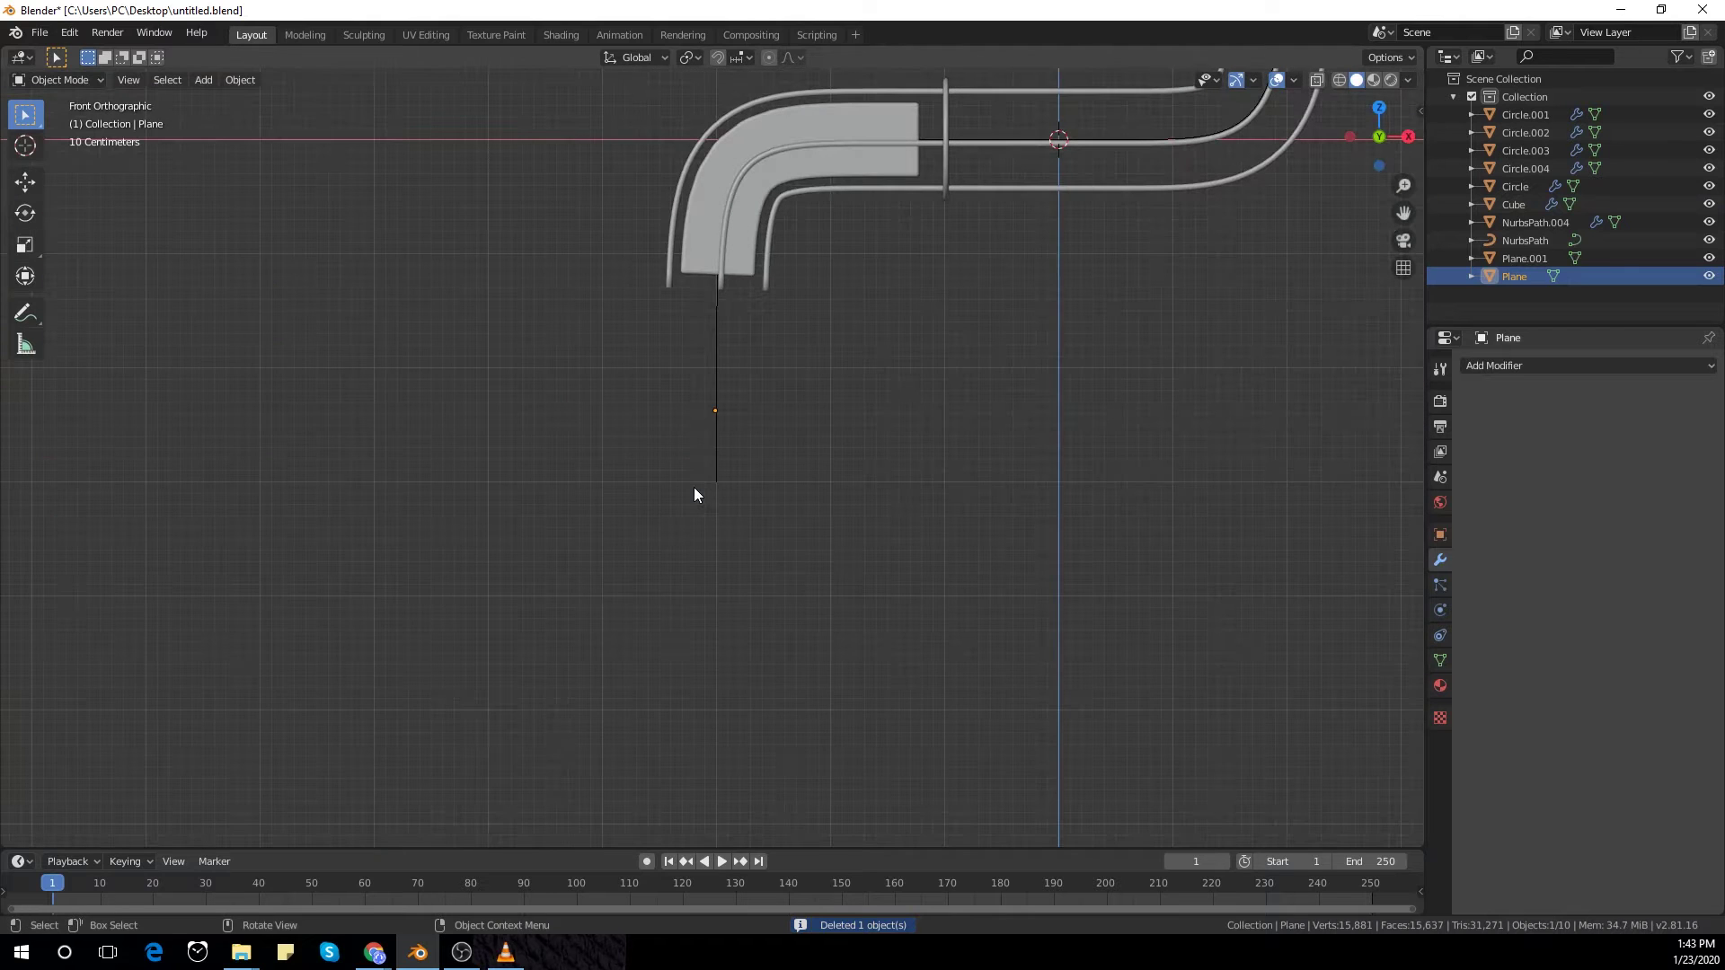
# Step: Extrude the plane's edges straight up into walls and widen the top rim
pyautogui.moveTo(694, 487)
pyautogui.mouseDown(button='middle')
pyautogui.moveTo(643, 423)
pyautogui.moveTo(667, 500)
pyautogui.mouseUp(button='middle')
pyautogui.press('Tab')
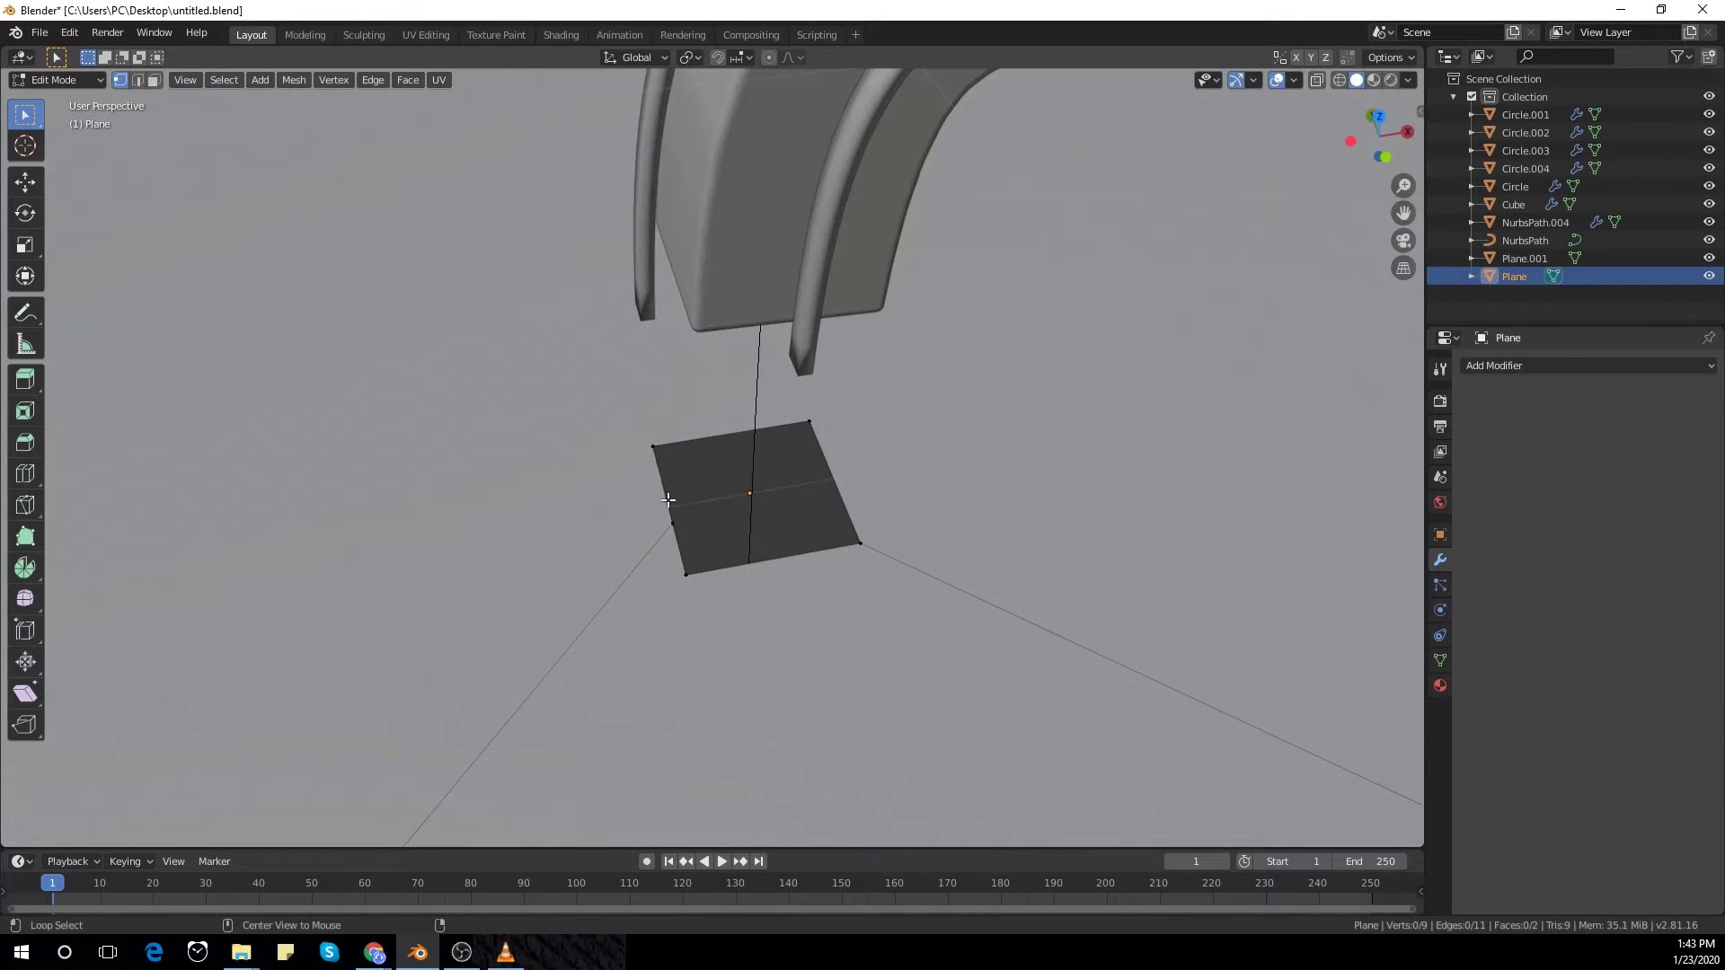
pyautogui.moveTo(880, 573); pyautogui.dragTo(885, 532, button='middle')
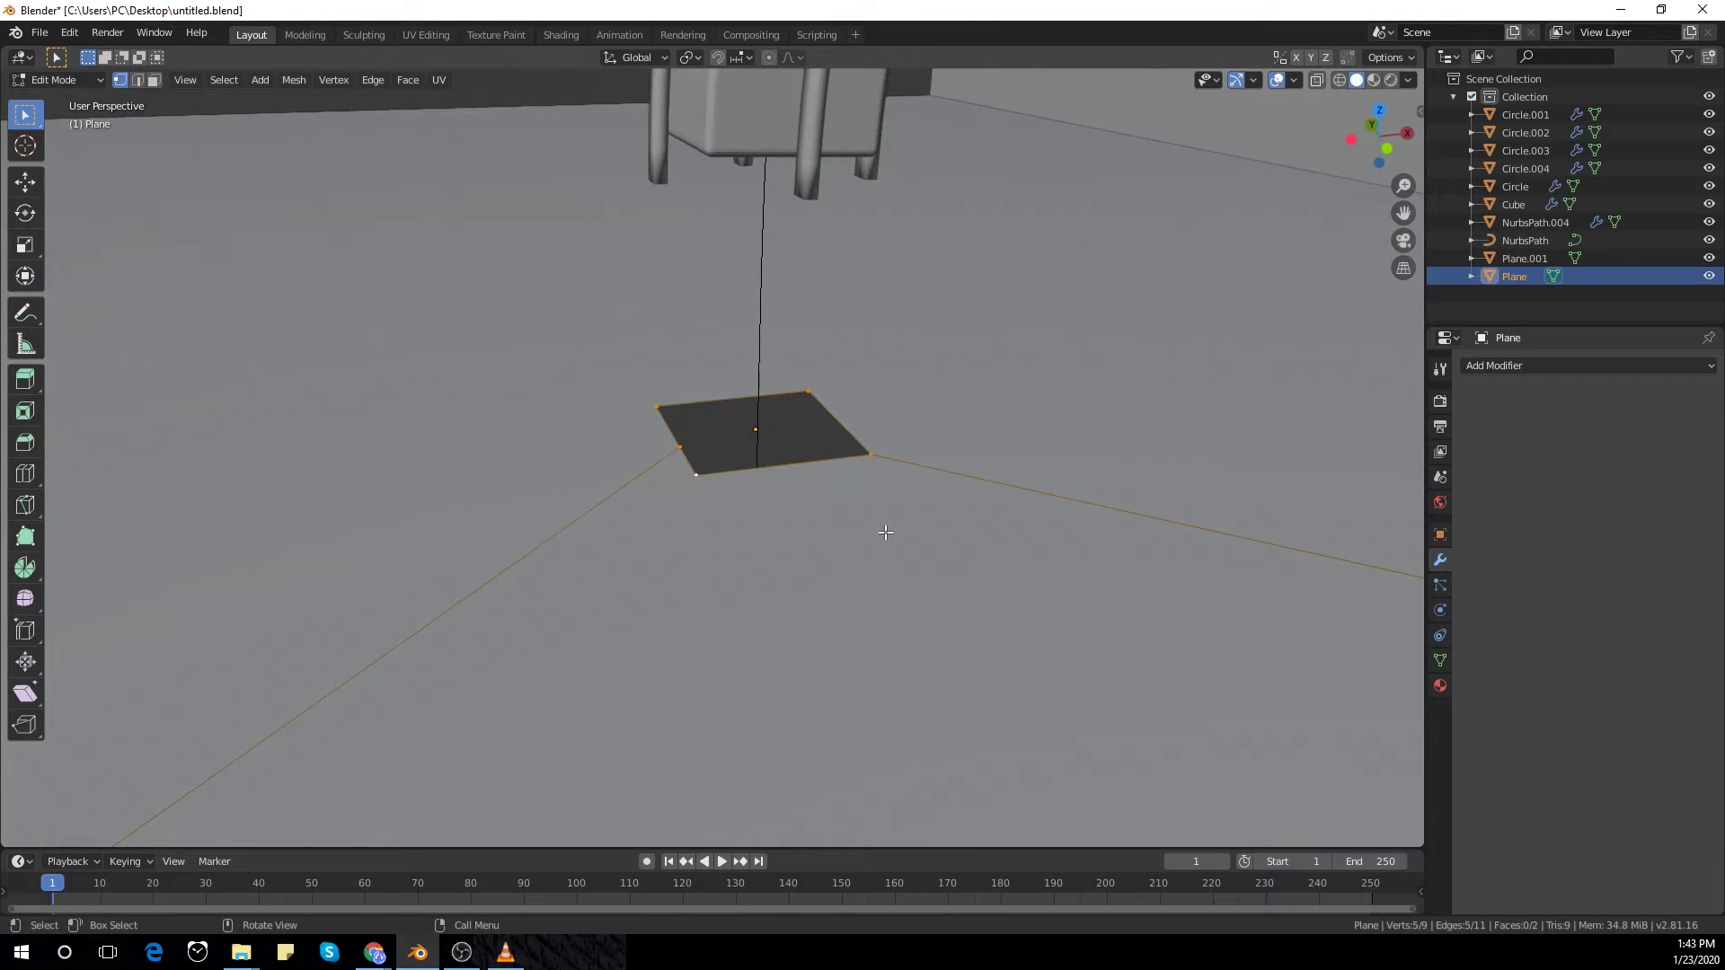
pyautogui.press('e')
pyautogui.press('z')
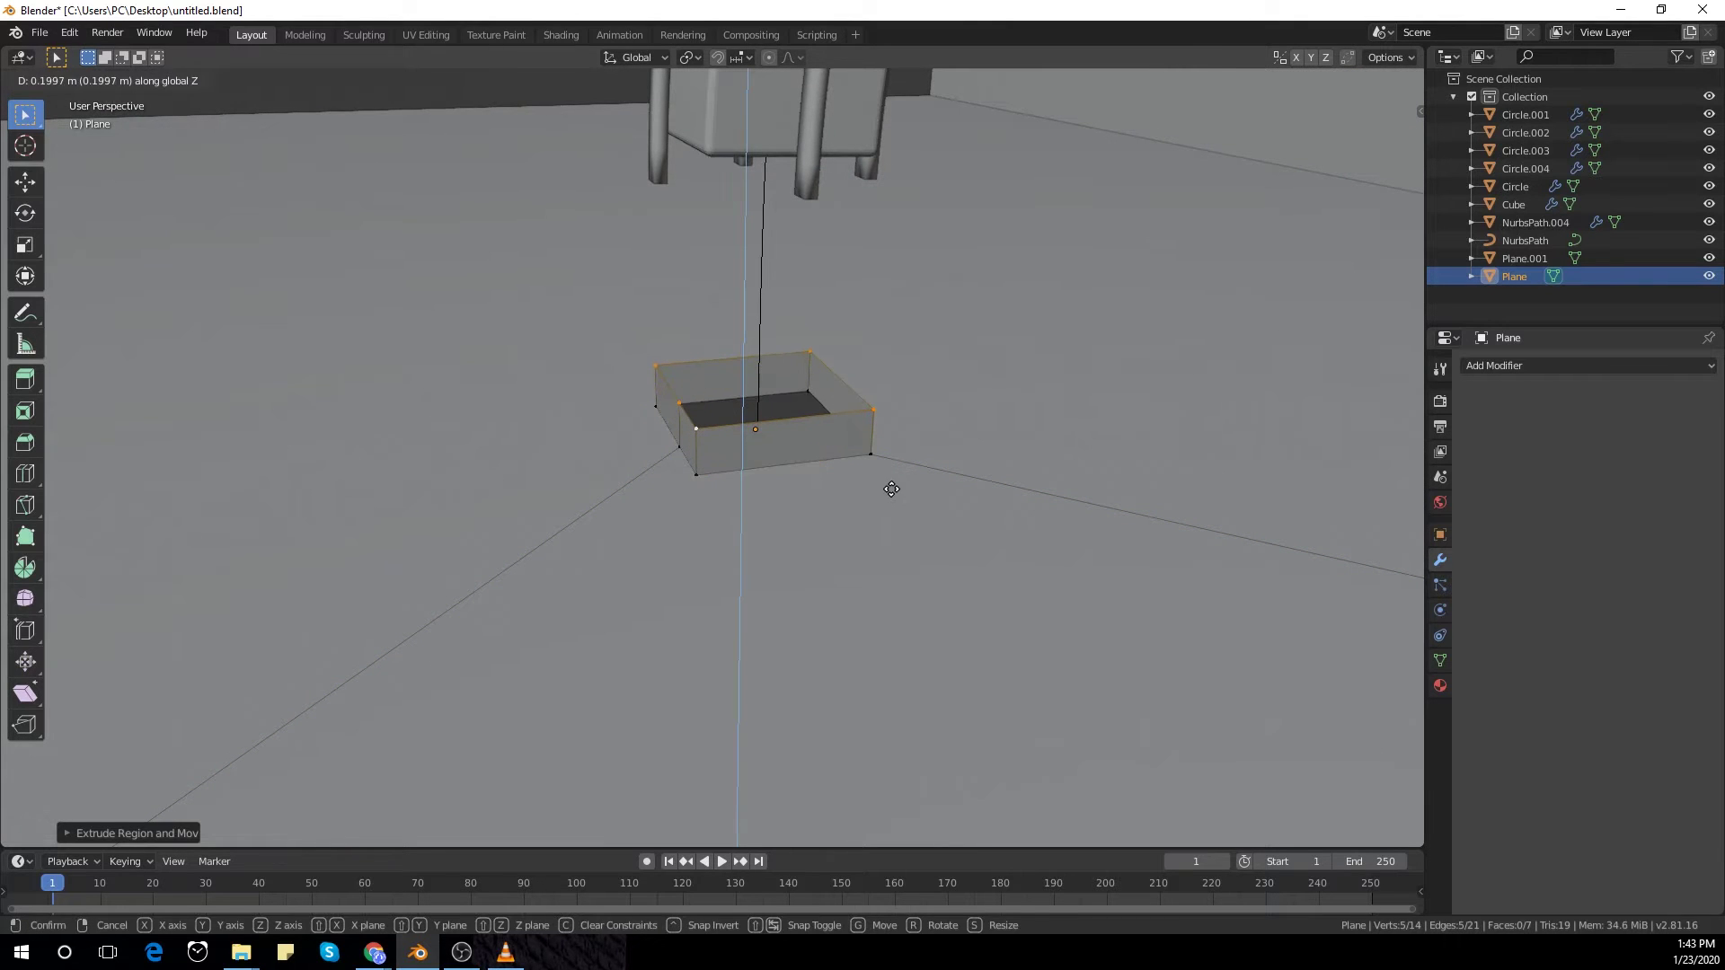
pyautogui.click(891, 489)
pyautogui.press('s')
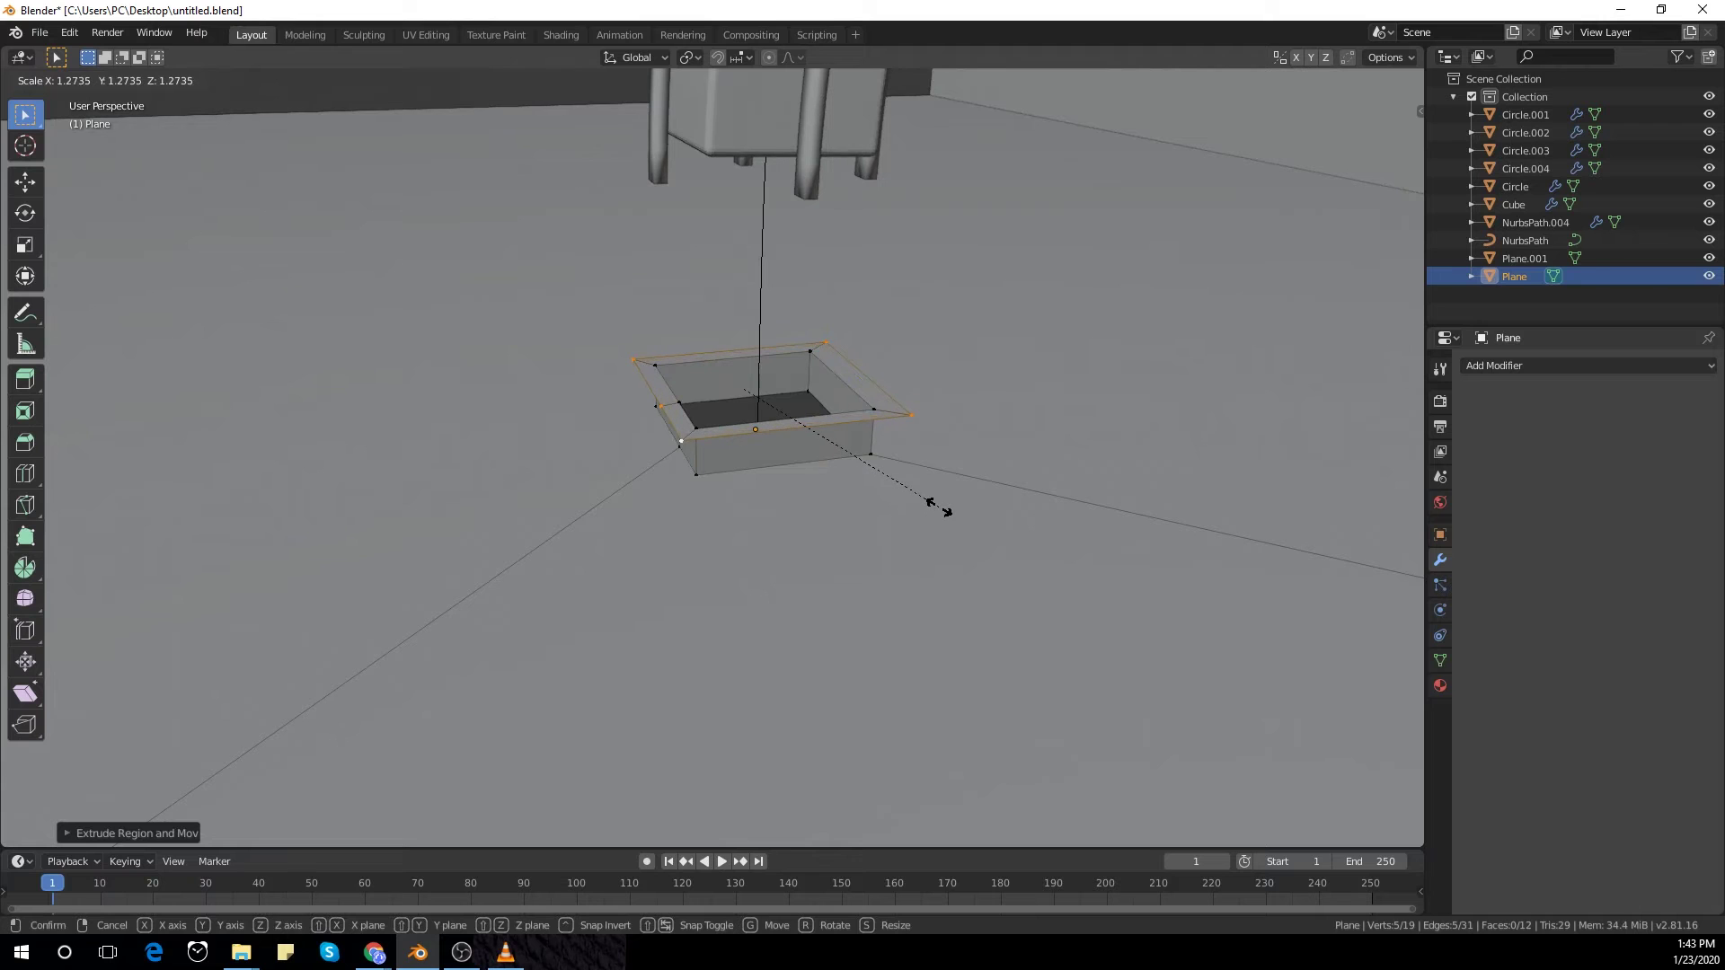
pyautogui.click(931, 505)
# Step: Shift the rim edges along X in top view, then lower them along Z
pyautogui.moveTo(925, 539); pyautogui.dragTo(1005, 612, button='middle')
pyautogui.press('KP_7')
pyautogui.scroll(4, 965, 599)
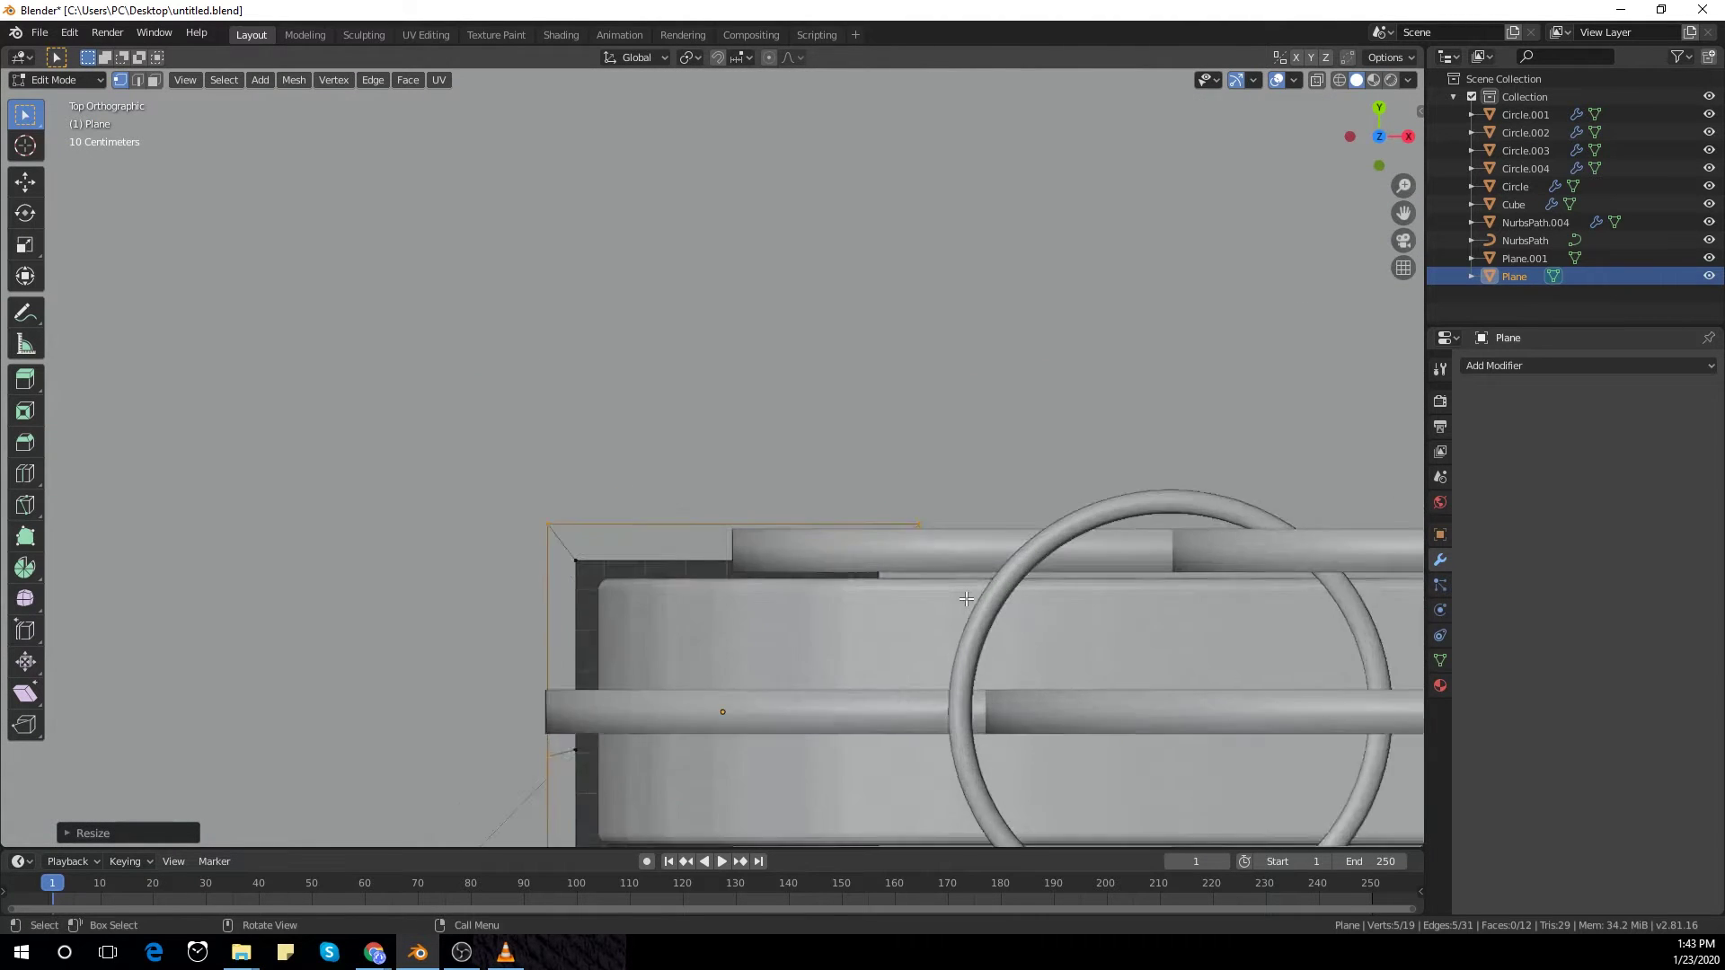
pyautogui.scroll(-2, 966, 598)
pyautogui.press('g')
pyautogui.press('x')
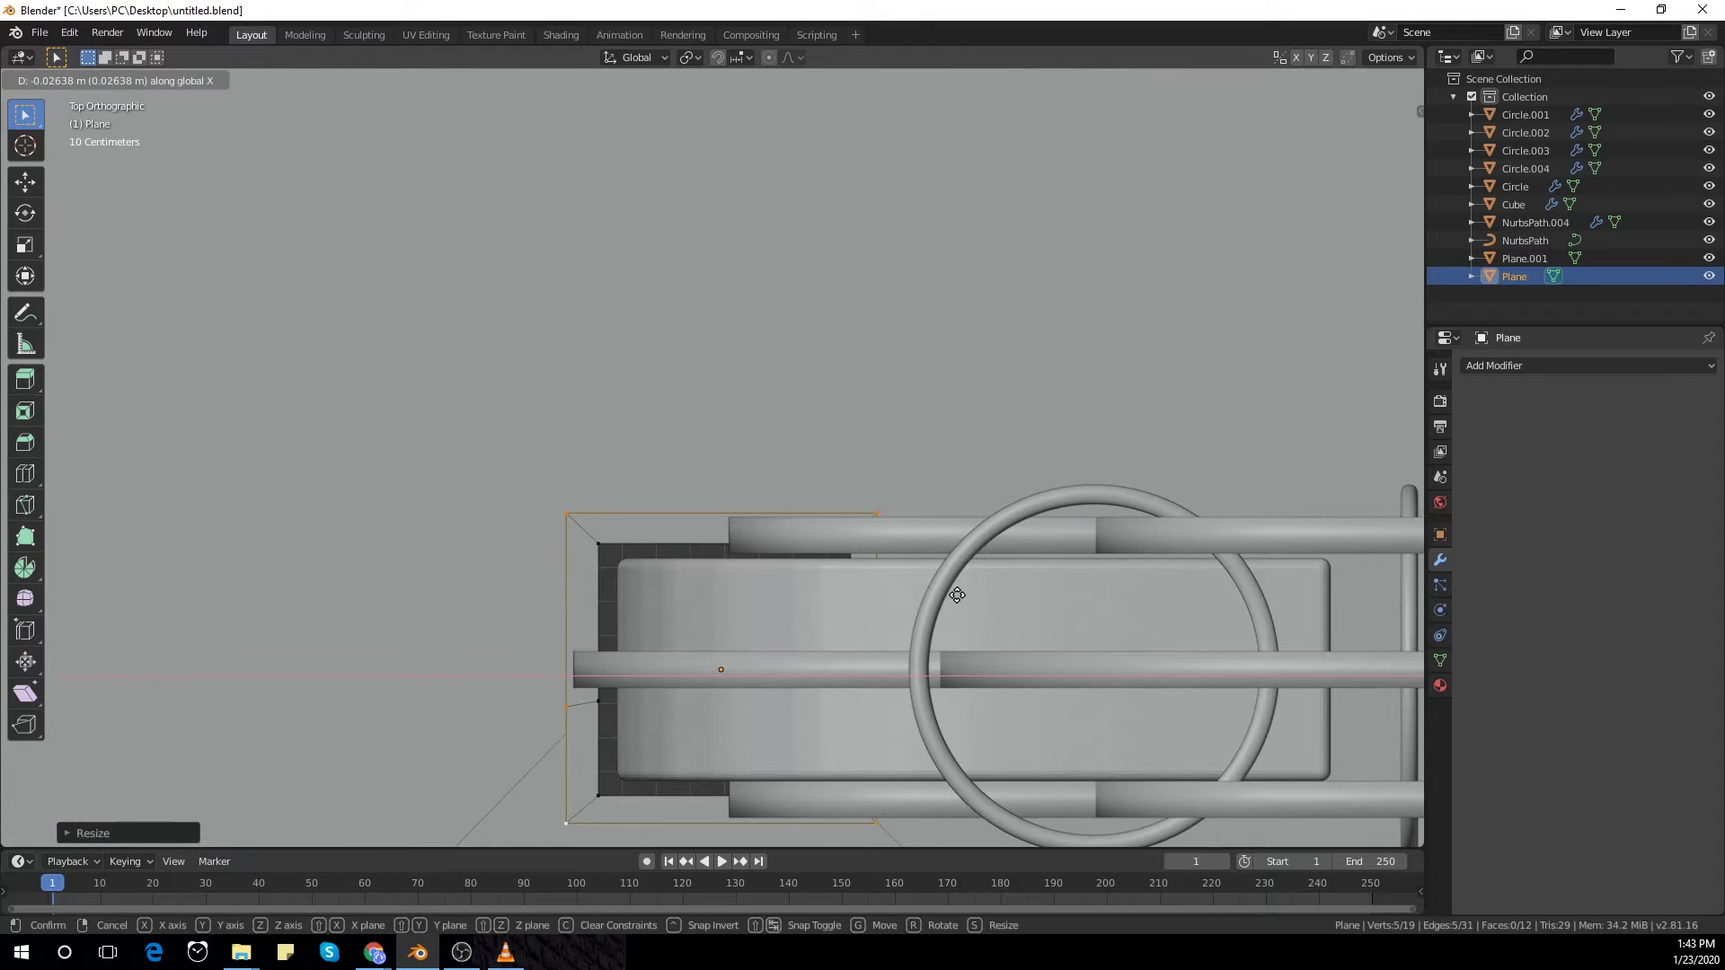
pyautogui.click(958, 595)
pyautogui.moveTo(958, 595); pyautogui.dragTo(943, 544, button='middle')
pyautogui.press('g')
pyautogui.press('z')
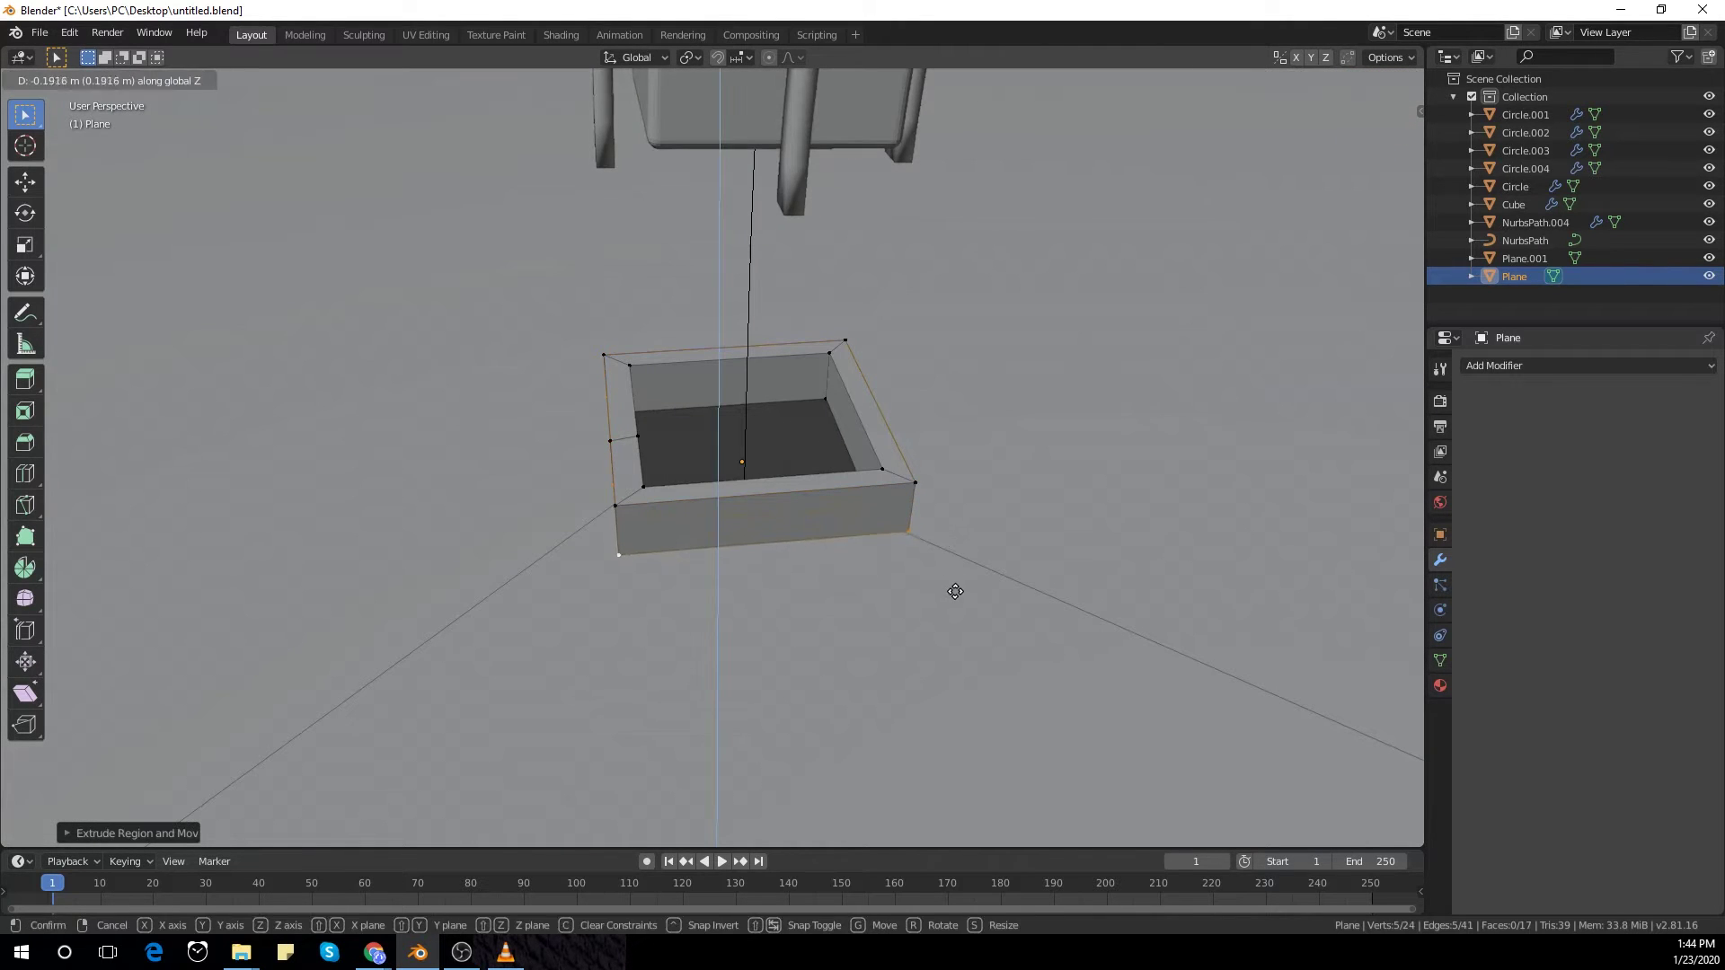
pyautogui.click(960, 604)
pyautogui.moveTo(959, 604); pyautogui.dragTo(926, 621, button='middle')
pyautogui.moveTo(888, 545); pyautogui.dragTo(856, 472, button='middle')
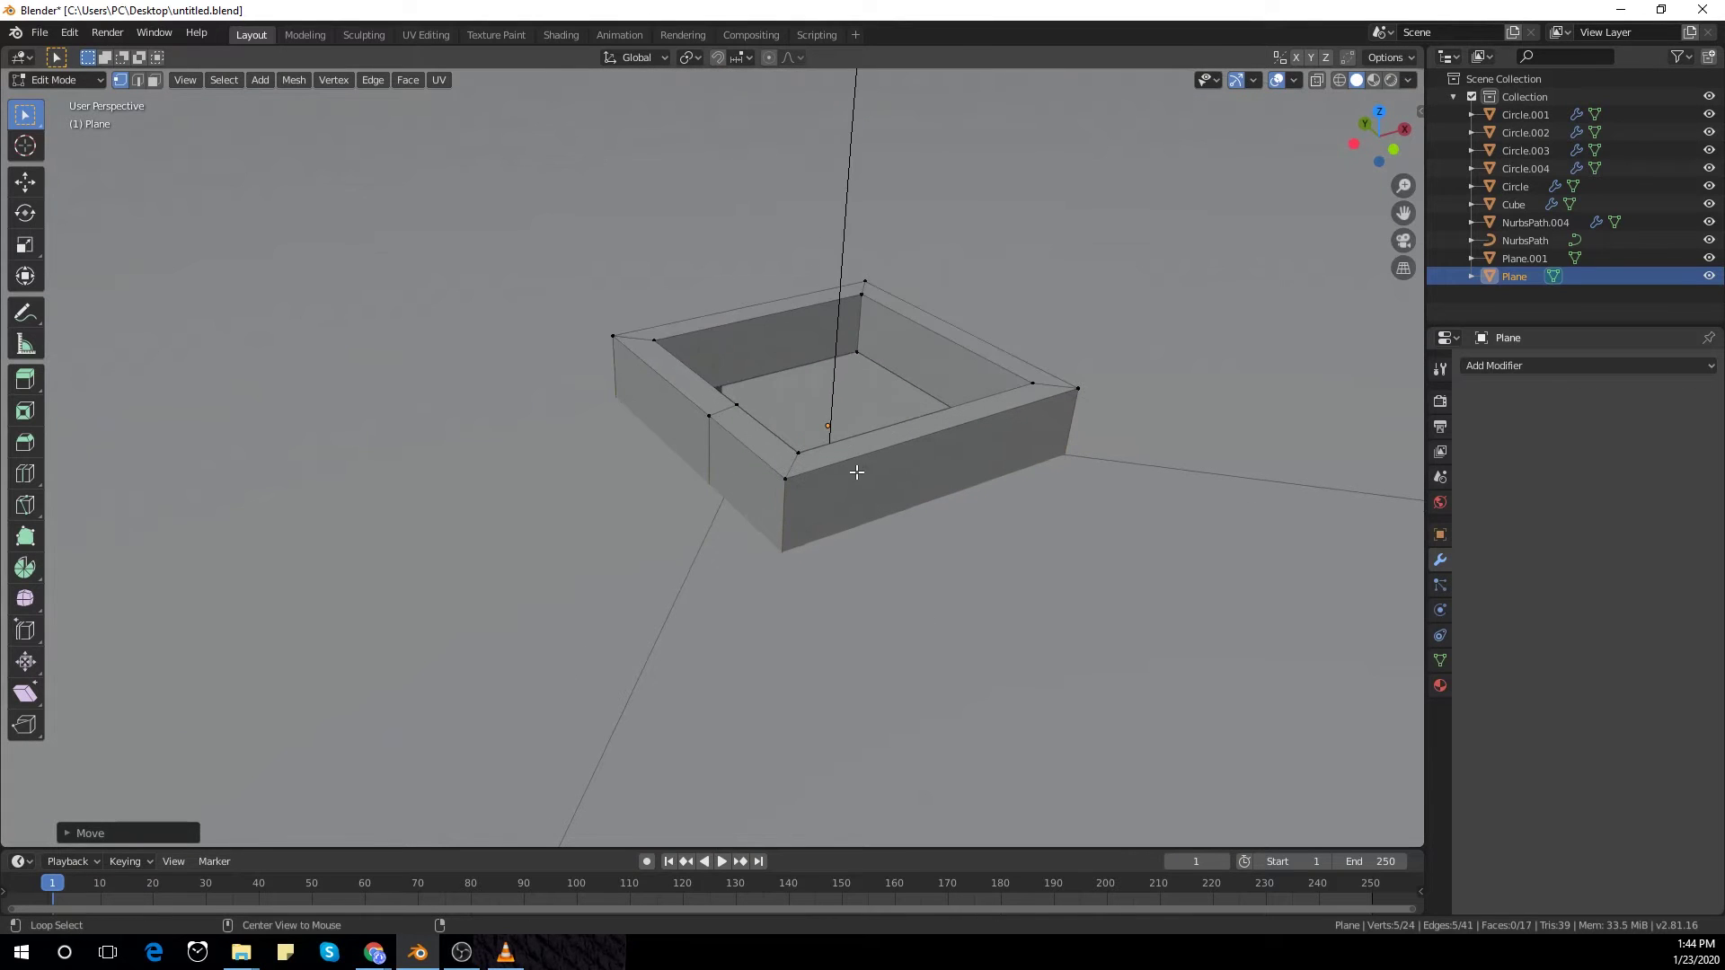
# Step: Bevel the box's inner rim edges and give the base box smooth shading
pyautogui.hotkey('ctrl', 'b')
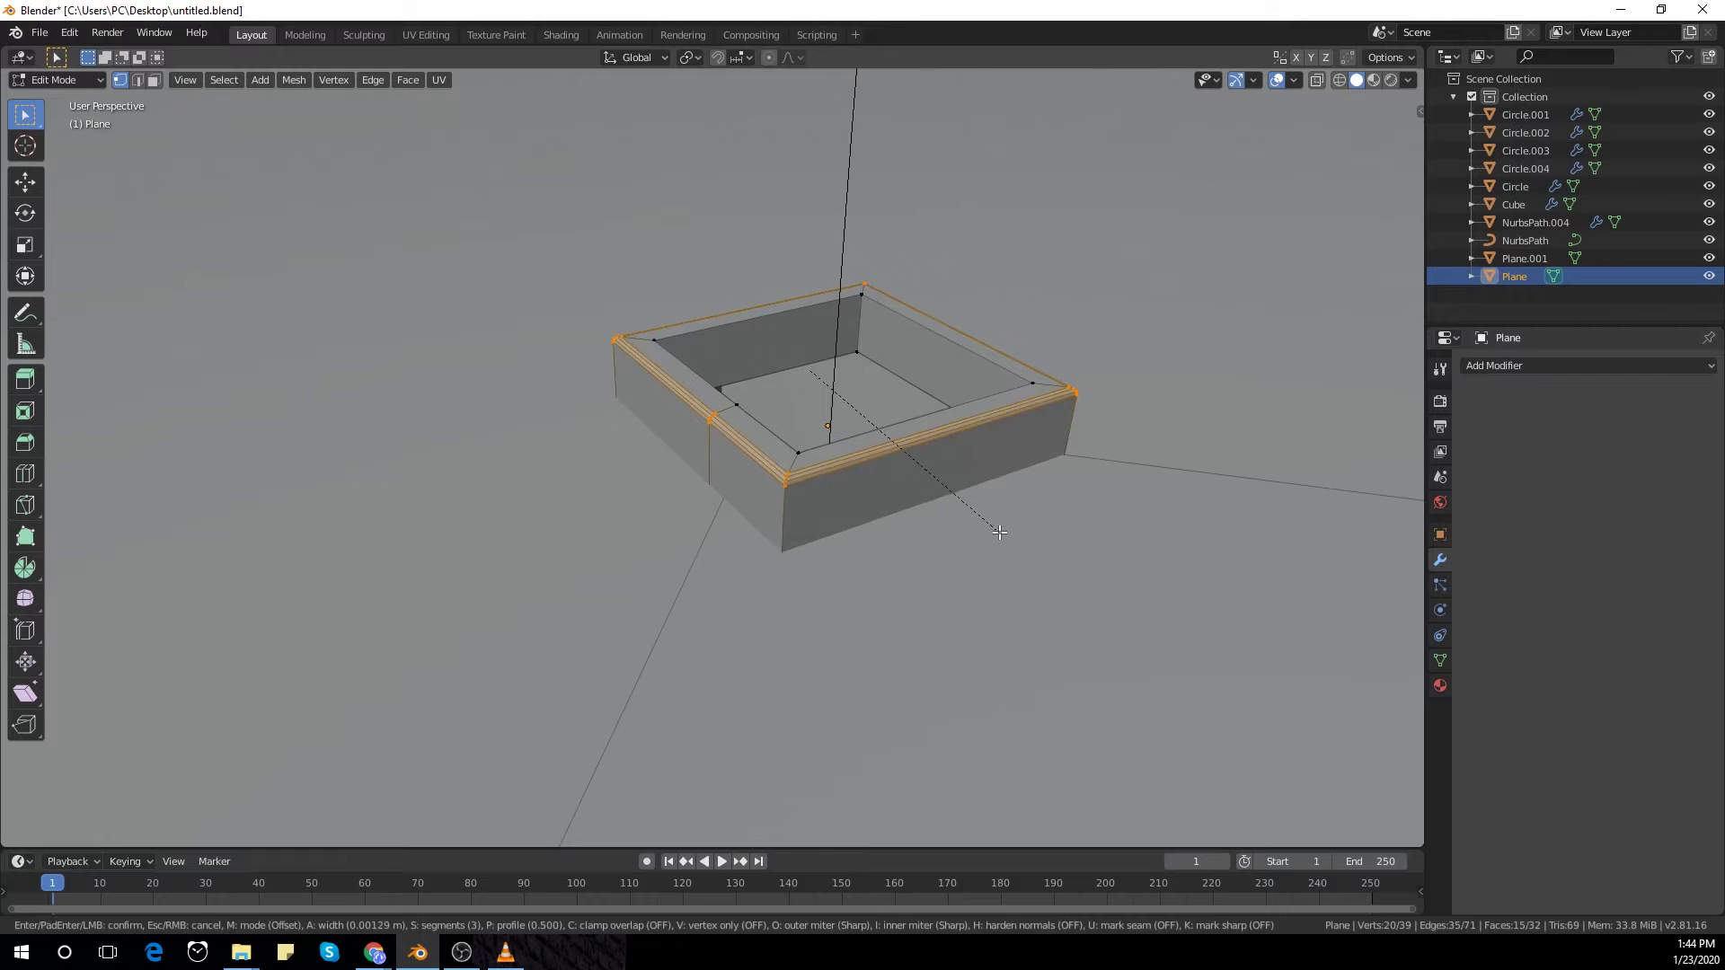
pyautogui.click(1032, 588)
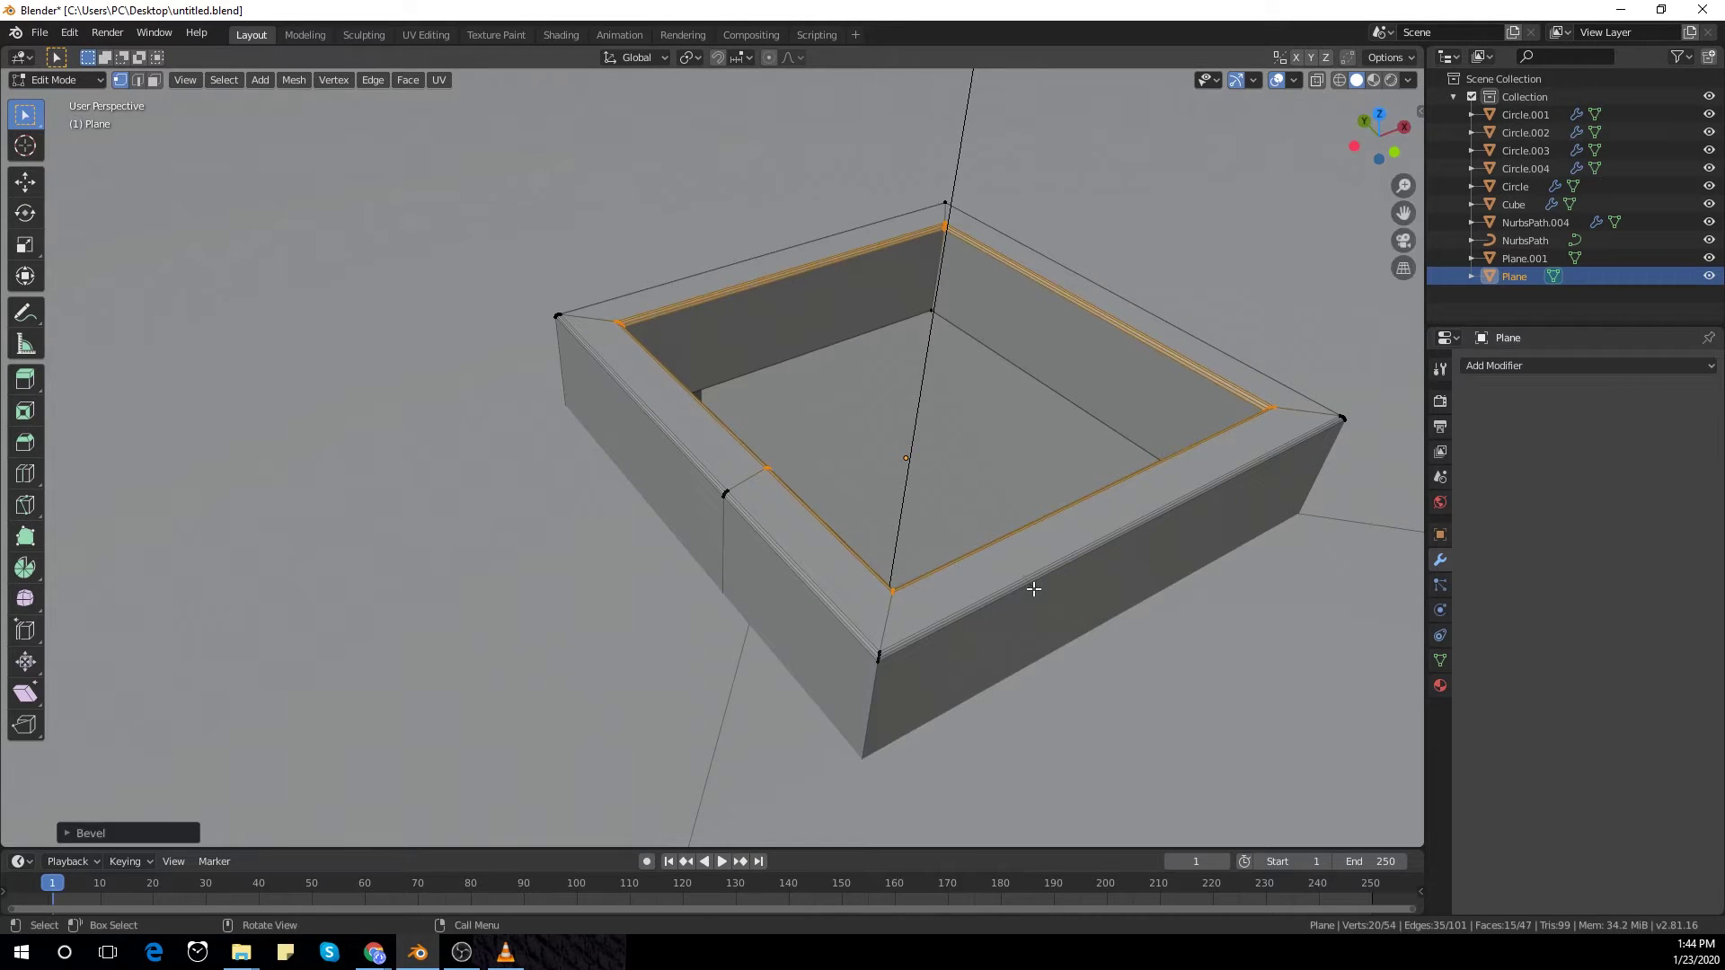
pyautogui.press('Tab')
pyautogui.rightClick(1026, 584)
pyautogui.click(1026, 584)
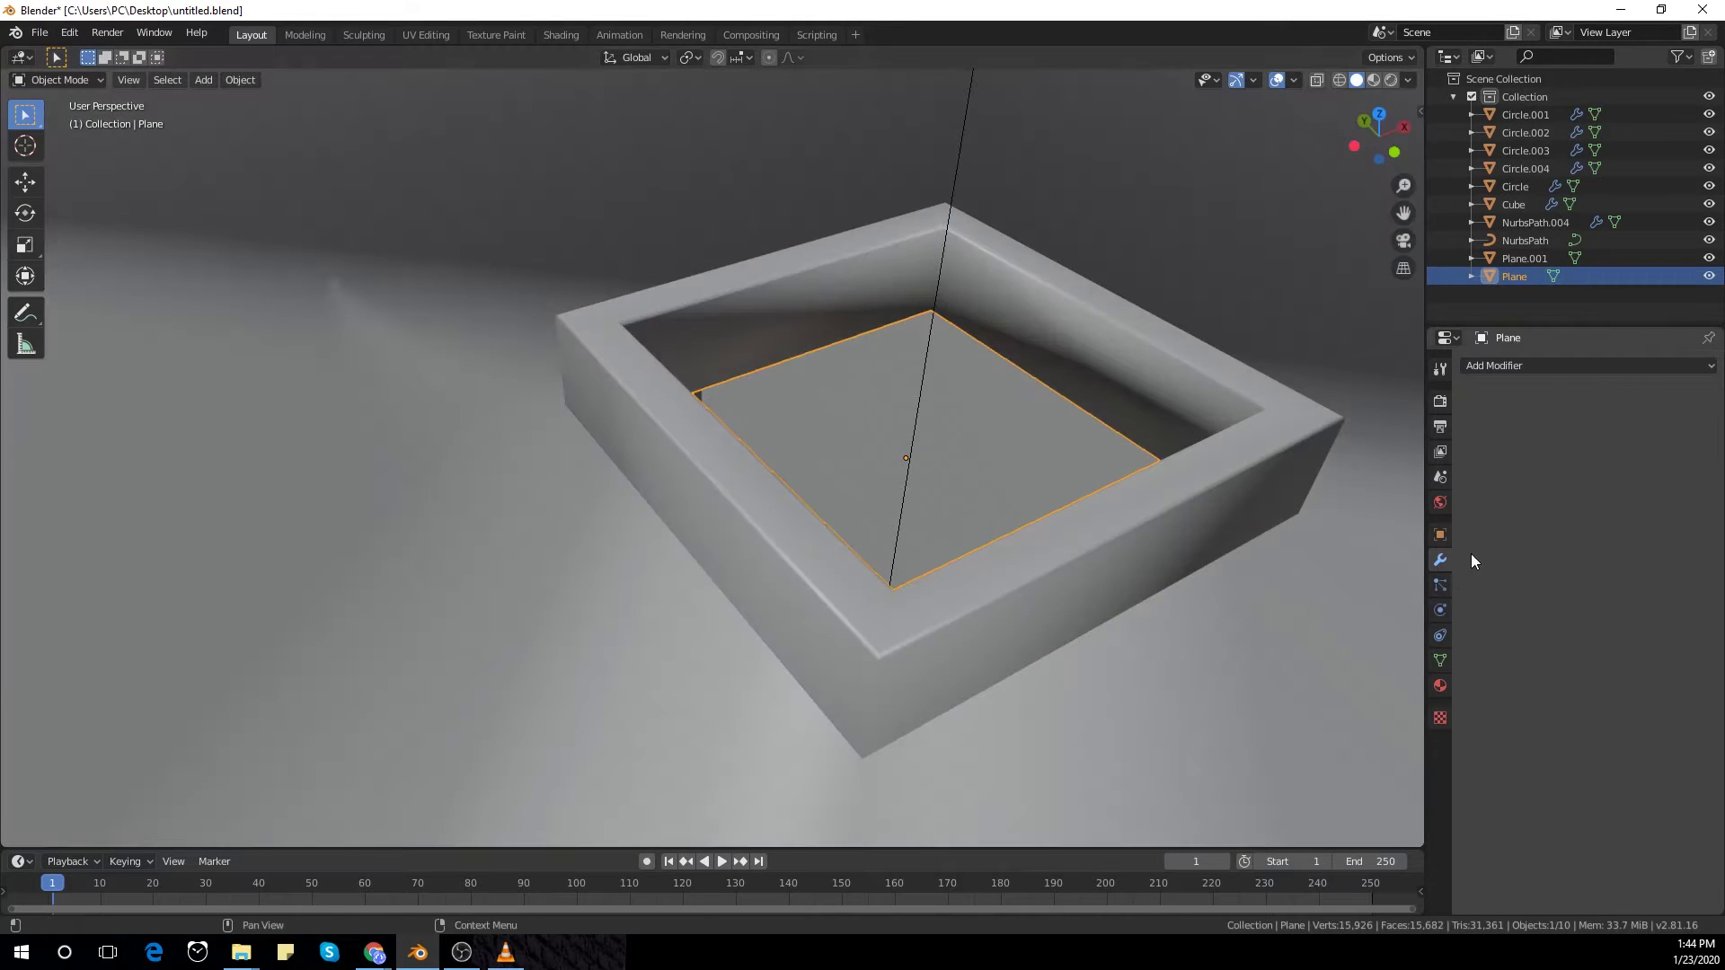
# Step: Enable Auto Smooth at 30° in the base box's mesh Normals settings
pyautogui.click(1440, 536)
pyautogui.click(1440, 502)
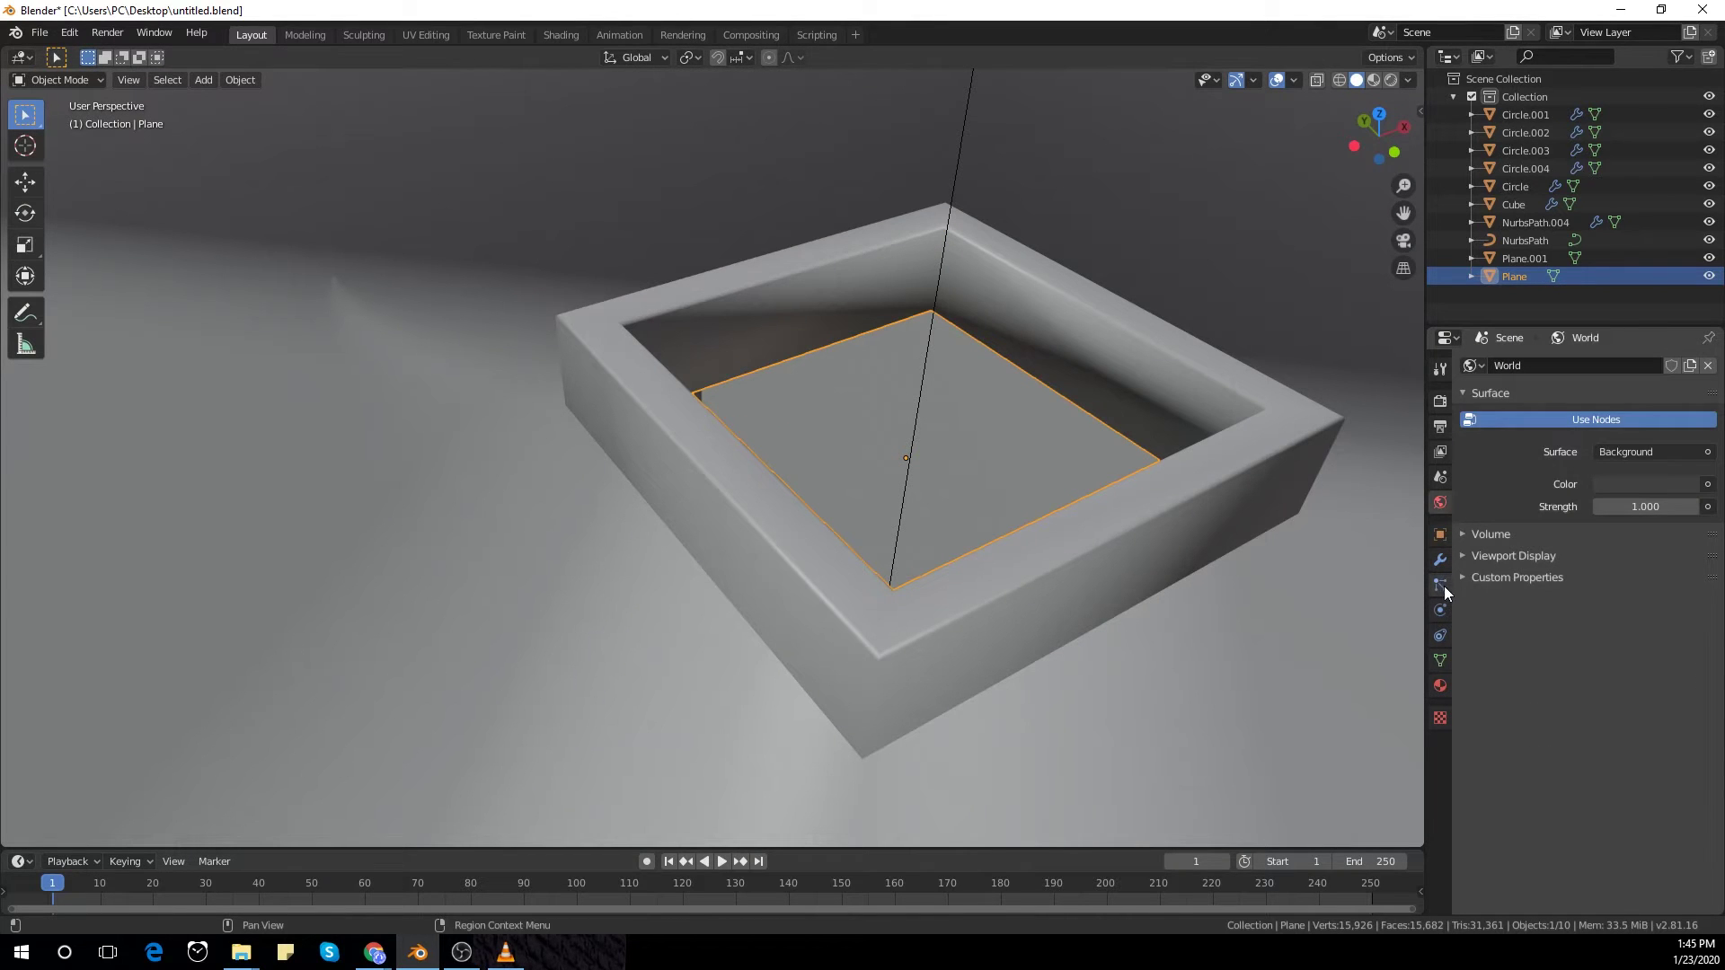
pyautogui.click(1440, 661)
pyautogui.click(1492, 673)
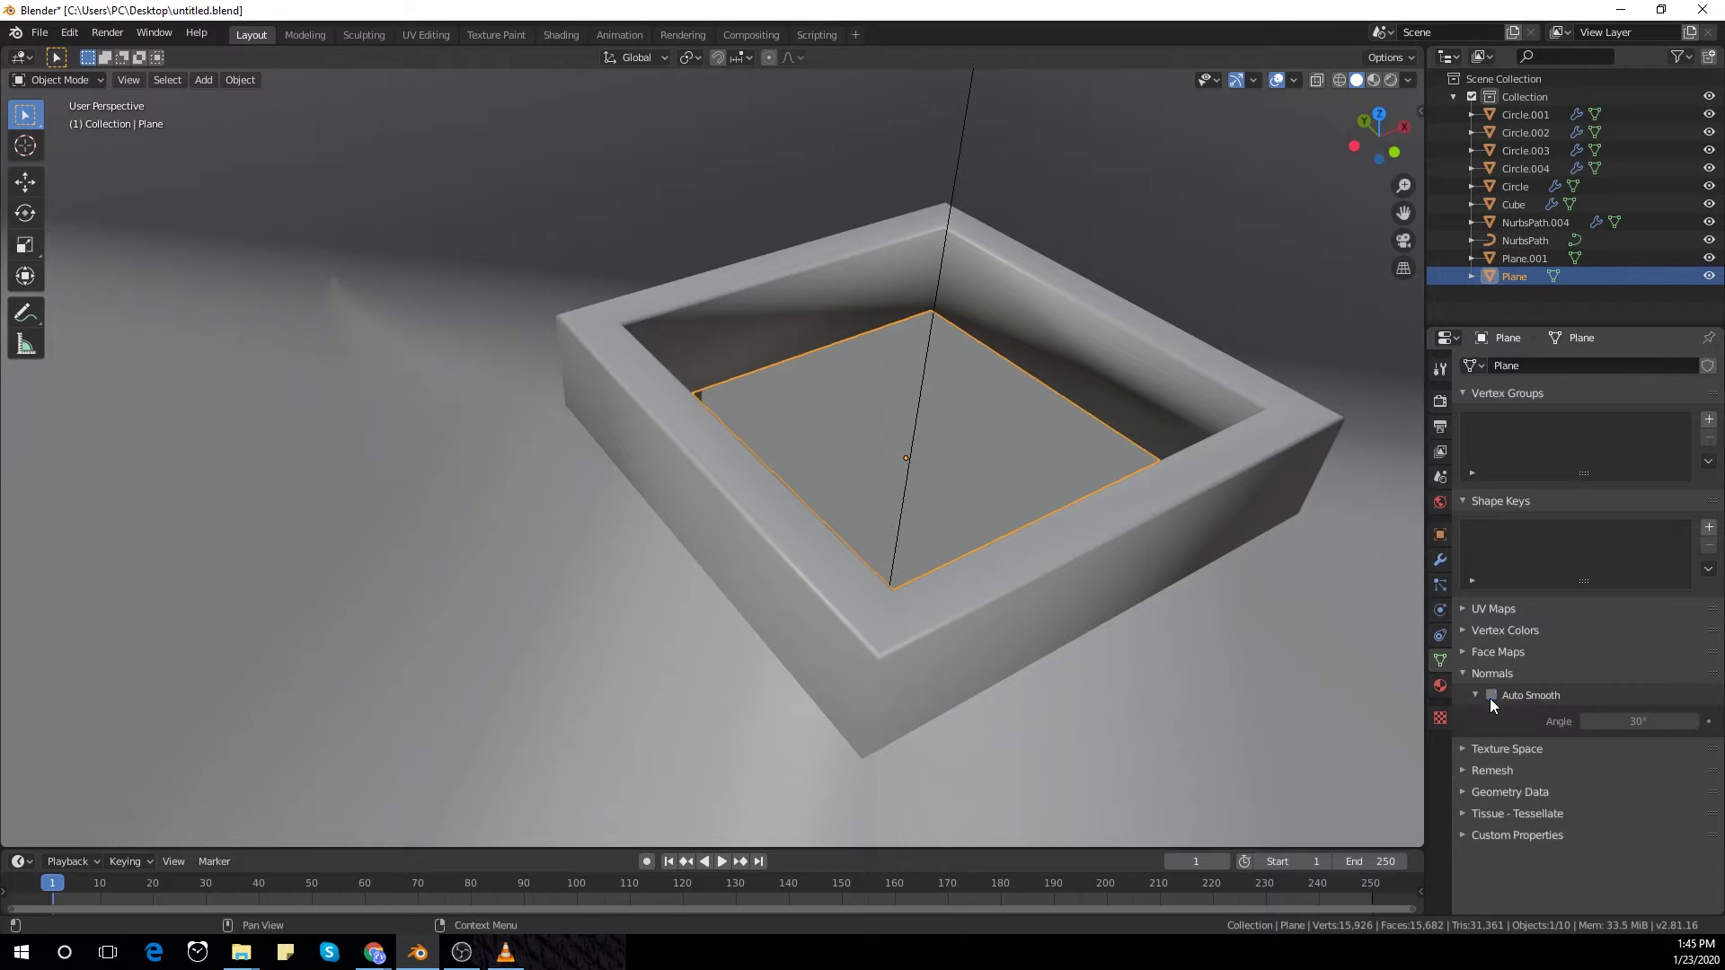
pyautogui.click(1492, 695)
pyautogui.scroll(-5, 1024, 558)
pyautogui.moveTo(1024, 559); pyautogui.dragTo(763, 783, button='middle')
pyautogui.scroll(3, 764, 783)
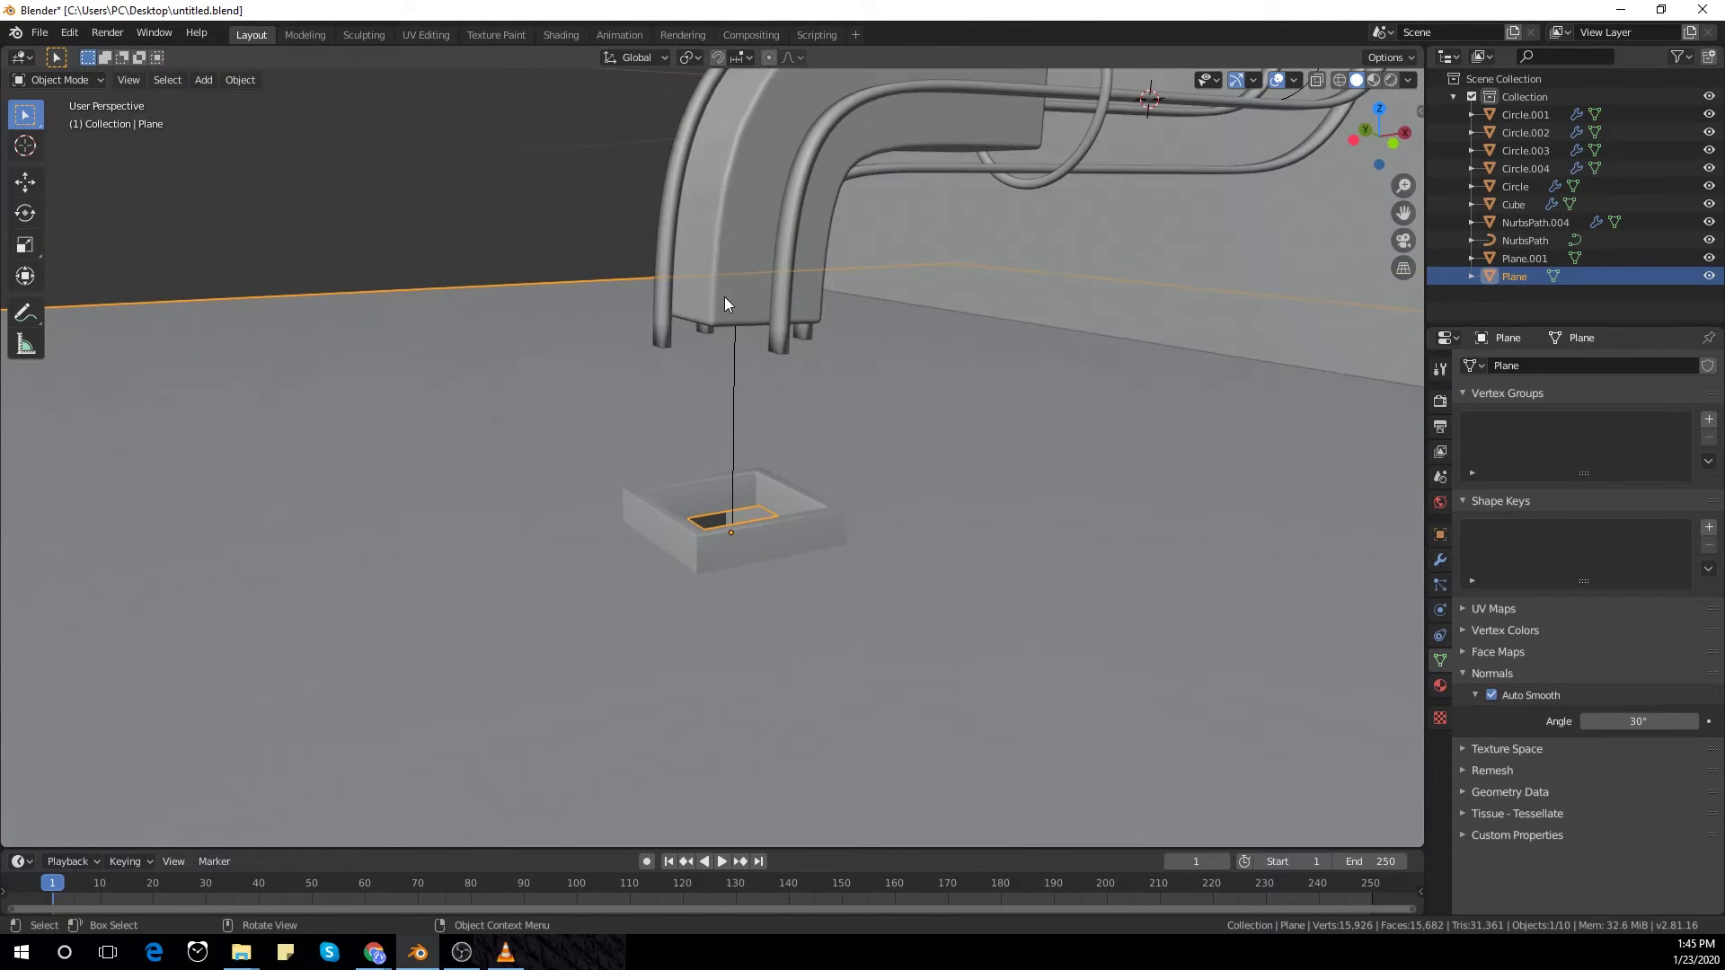
# Step: Slide the rail block along Z to the rails' upper end at the wall
pyautogui.click(724, 298)
pyautogui.press('g')
pyautogui.press('z')
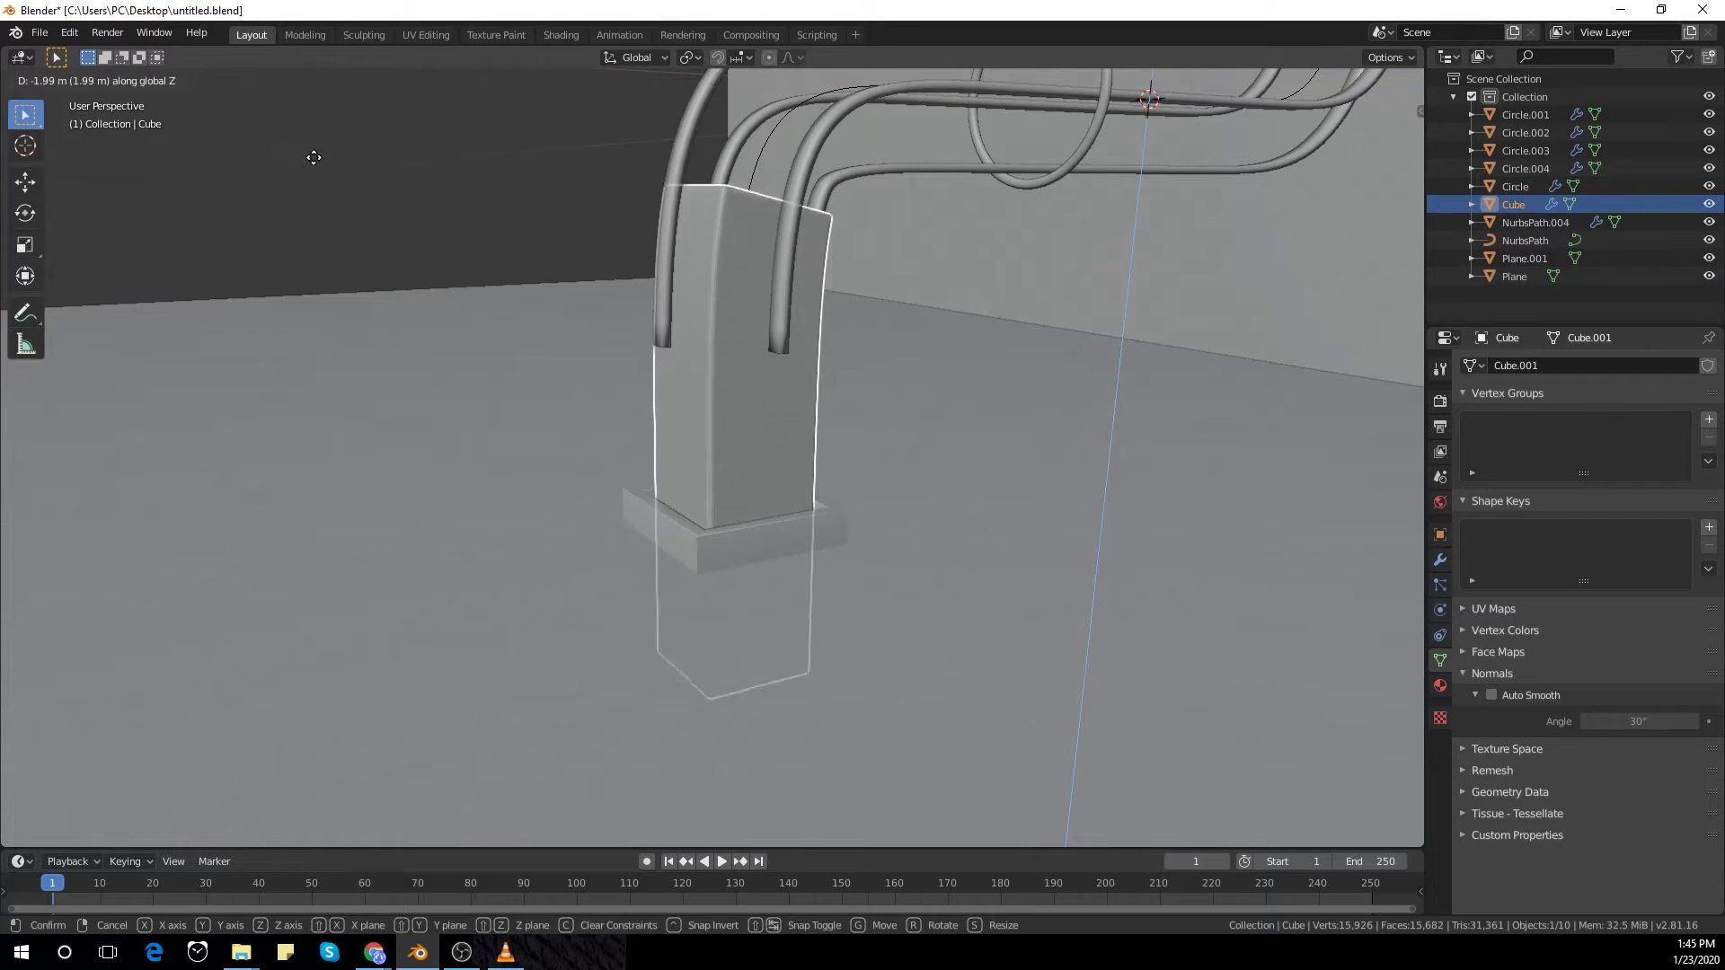
pyautogui.press('Escape')
pyautogui.scroll(-5, 628, 143)
pyautogui.moveTo(629, 503); pyautogui.dragTo(638, 557, button='middle')
pyautogui.press('g')
pyautogui.press('z')
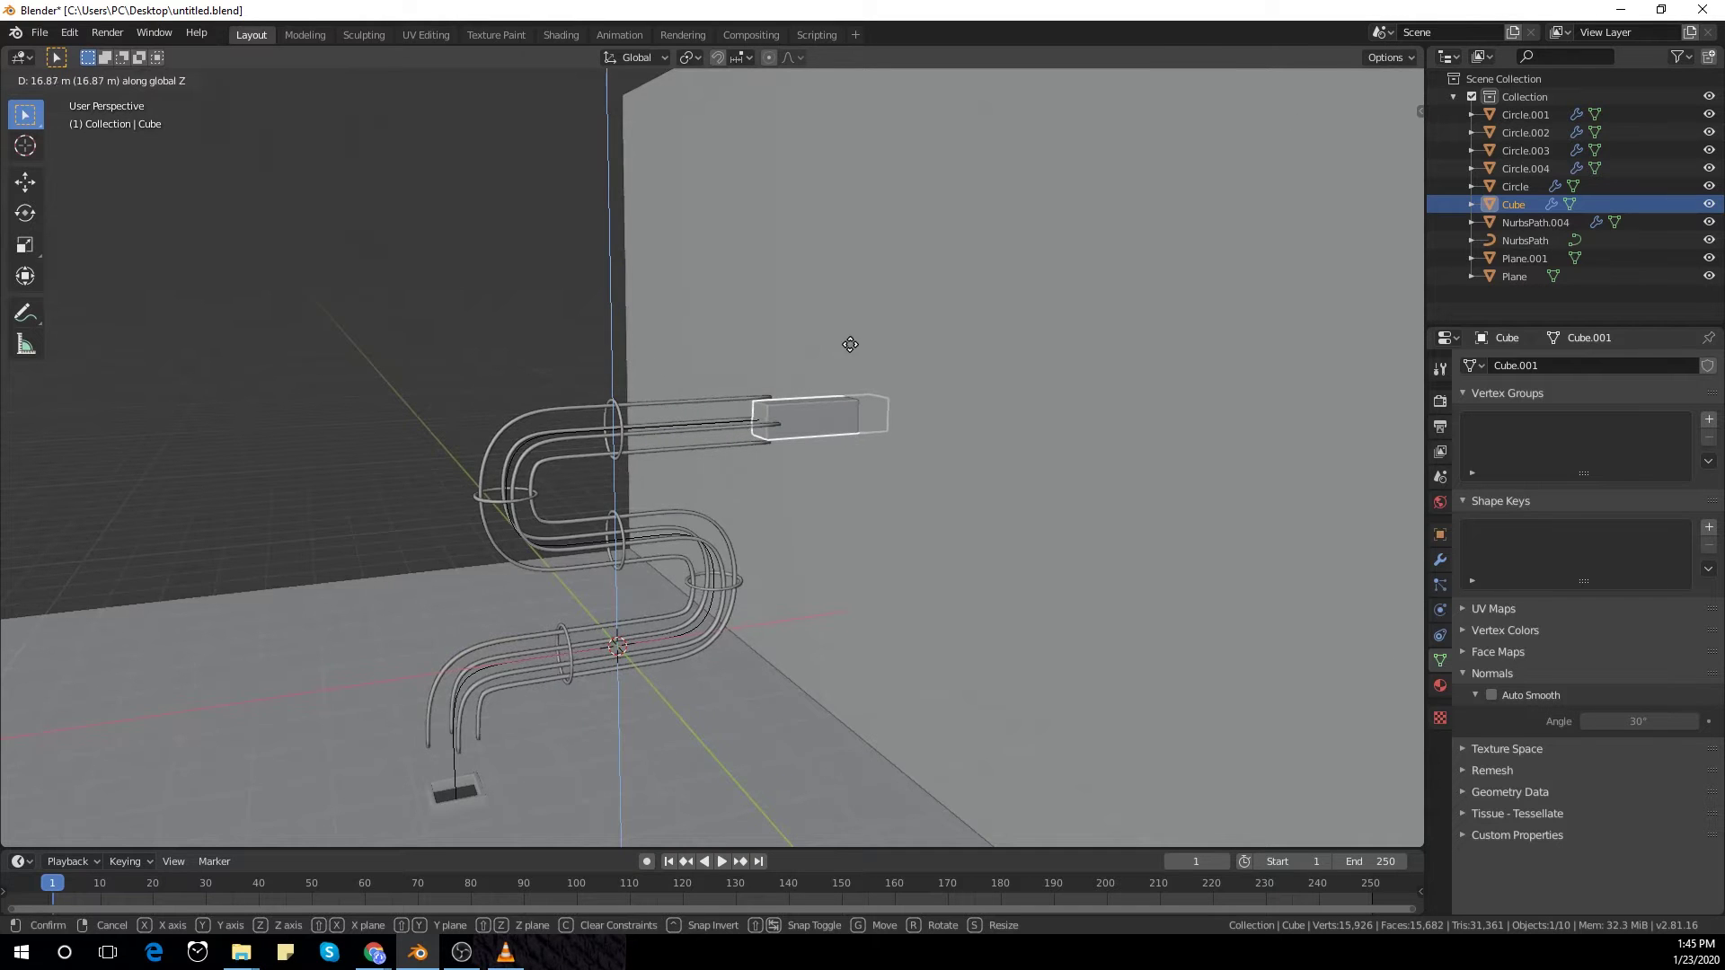
pyautogui.click(850, 344)
pyautogui.scroll(2, 763, 414)
pyautogui.keyDown('shift'); pyautogui.moveTo(716, 457); pyautogui.dragTo(564, 566, button='middle'); pyautogui.keyUp('shift')
# Step: Duplicate the block in place, apply its Curve modifier, and set origin to geometry
pyautogui.hotkey('shift', 'd')
pyautogui.rightClick(821, 648)
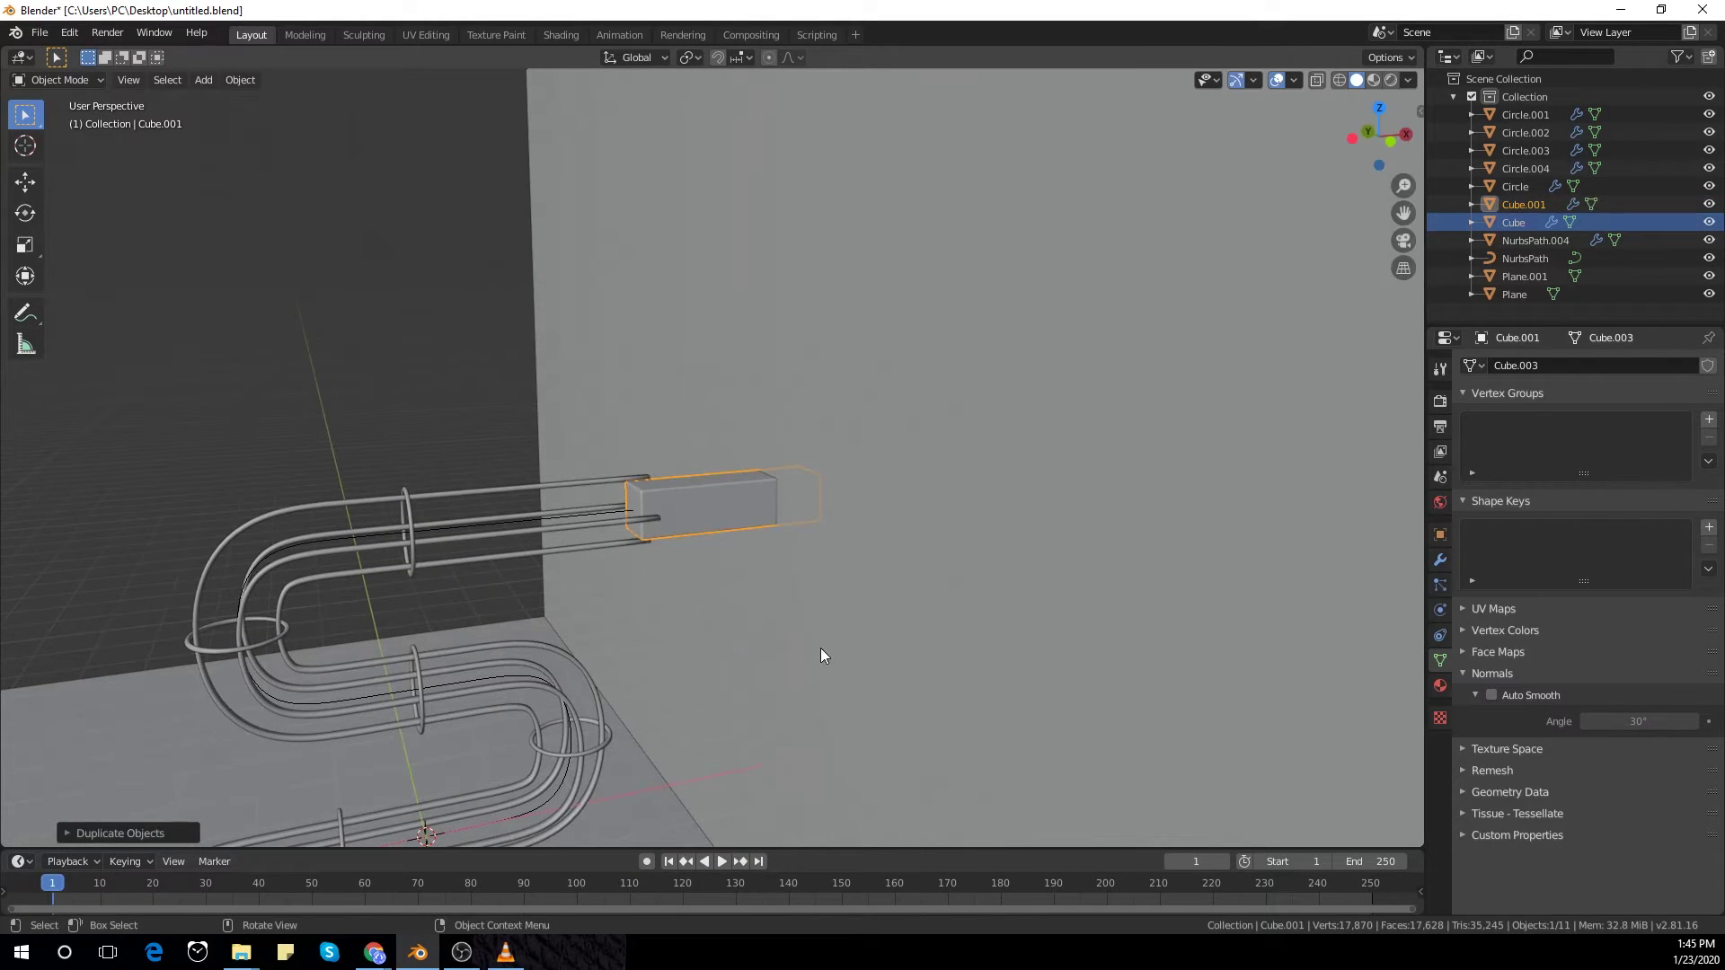
pyautogui.click(1439, 561)
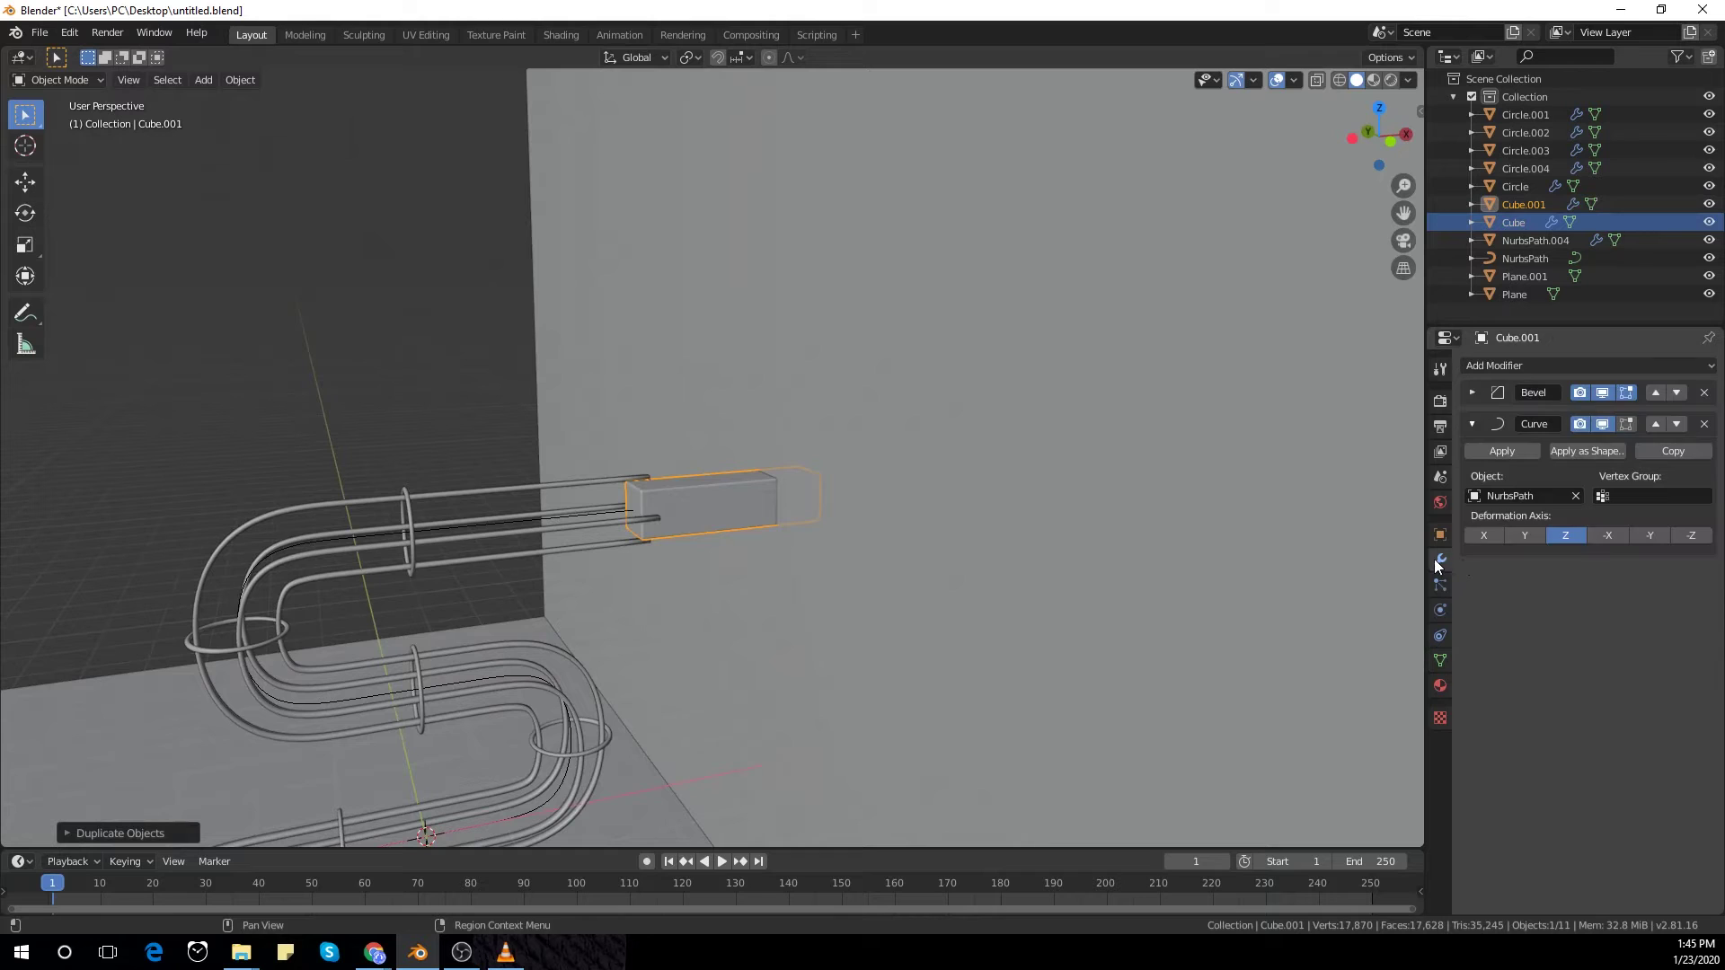
pyautogui.click(1492, 450)
pyautogui.scroll(3, 899, 575)
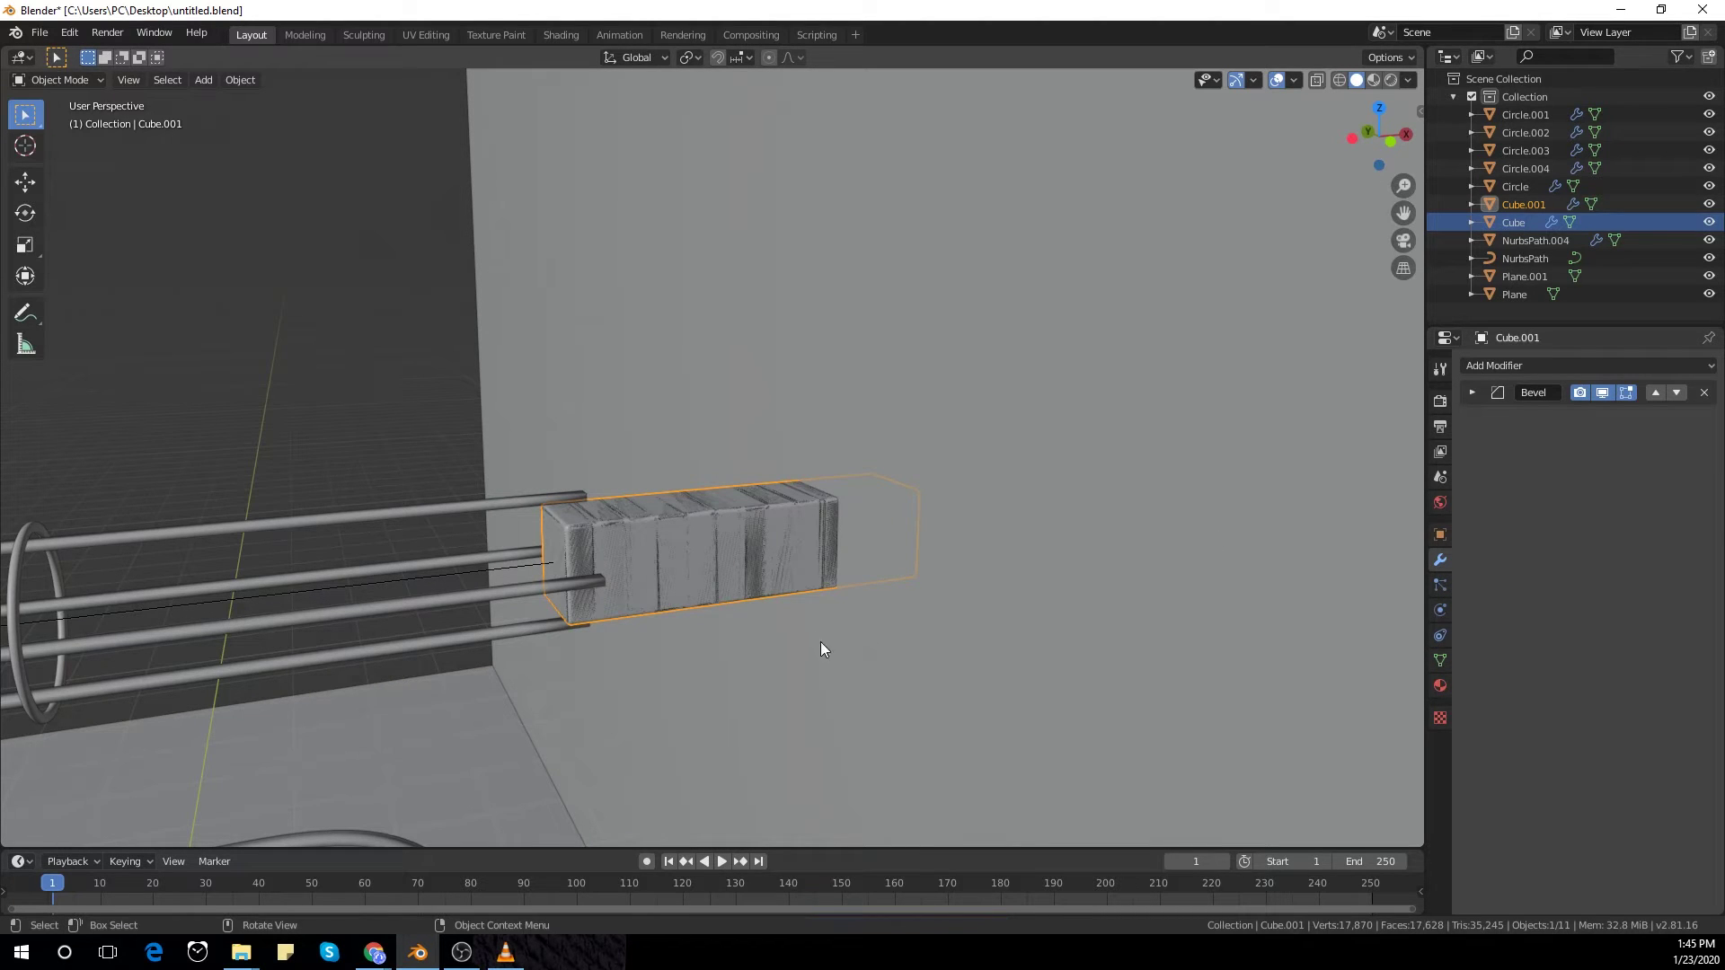
pyautogui.hotkey('alt', 'a')
pyautogui.click(240, 80)
pyautogui.moveTo(287, 115)
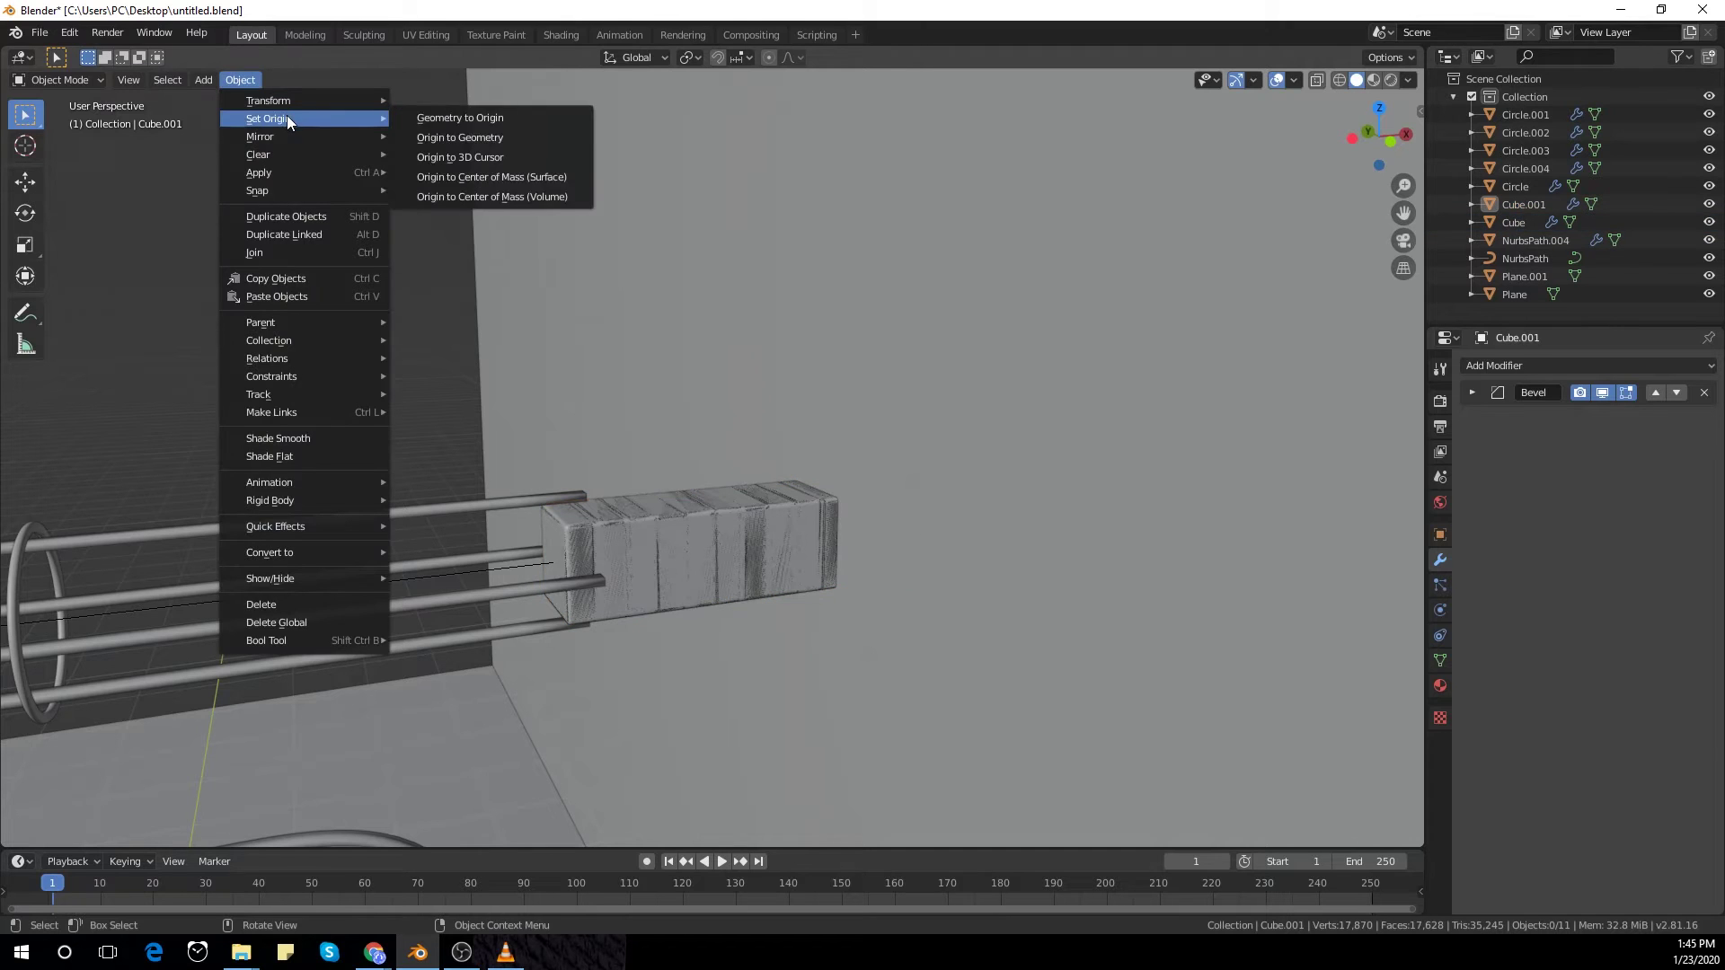
pyautogui.click(503, 144)
# Step: Slightly resize the original rail block
pyautogui.click(800, 567)
pyautogui.press('s')
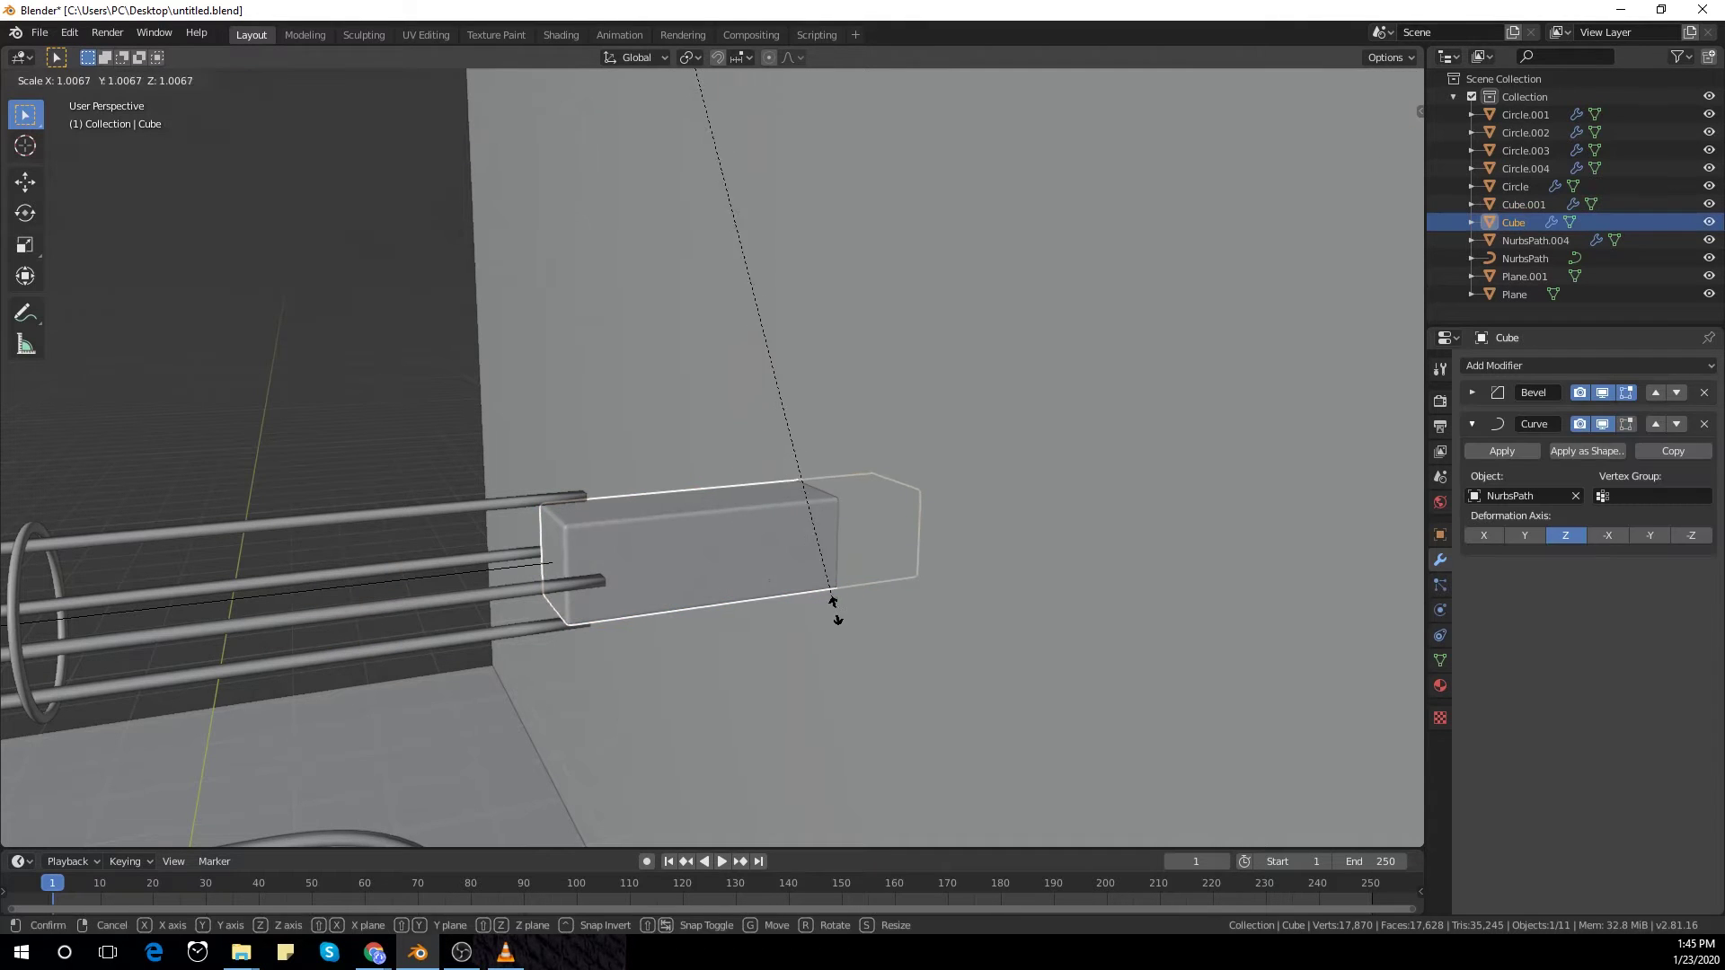
pyautogui.click(693, 295)
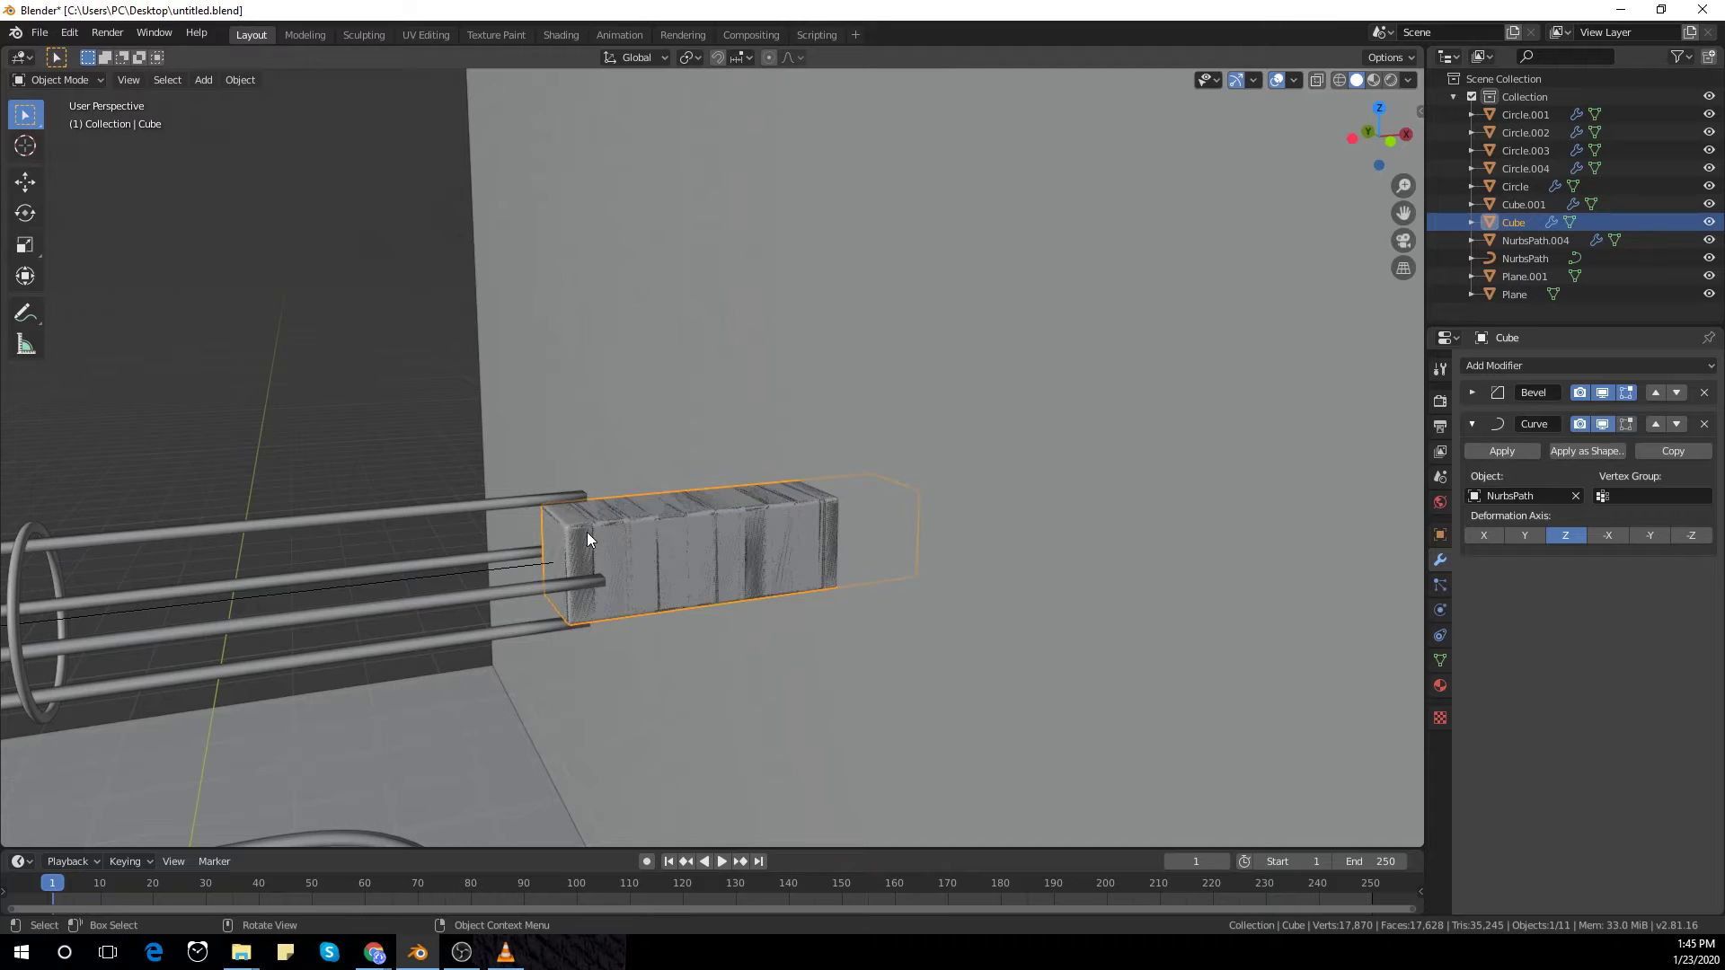
pyautogui.click(767, 543)
pyautogui.scroll(-5, 767, 543)
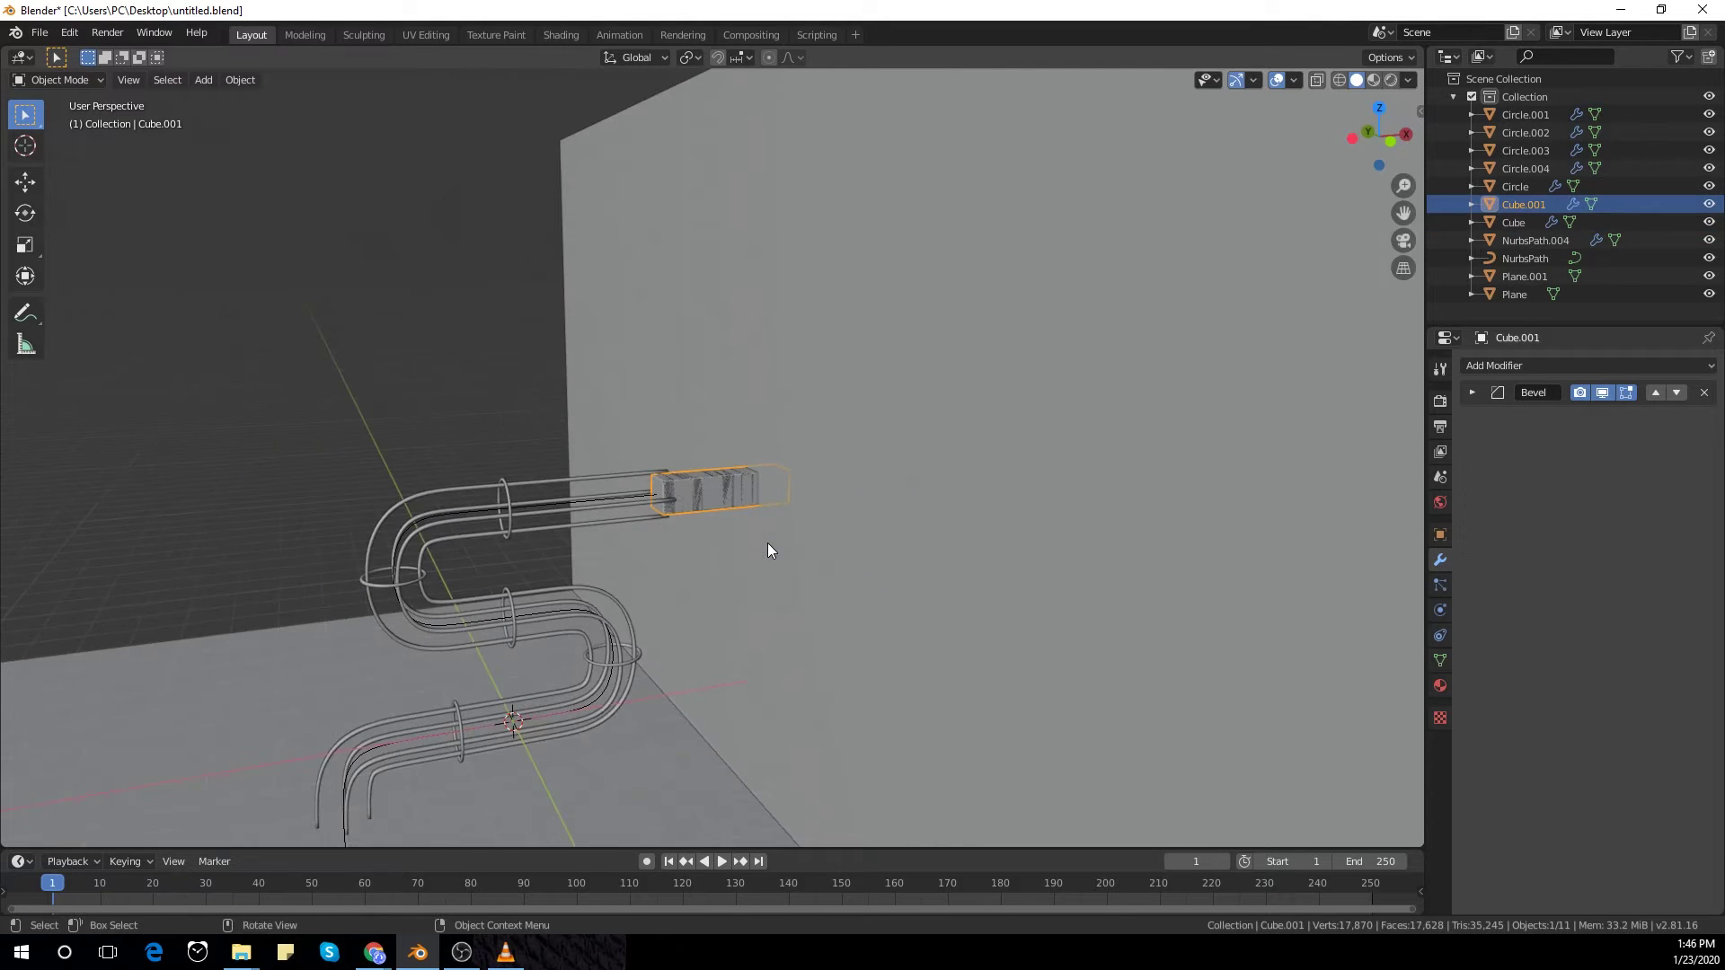
pyautogui.press('g')
pyautogui.rightClick(644, 631)
# Step: Move the original block back along the rails and centre Cube.001's origin on its geometry
pyautogui.click(733, 488)
pyautogui.press('g')
pyautogui.press('z')
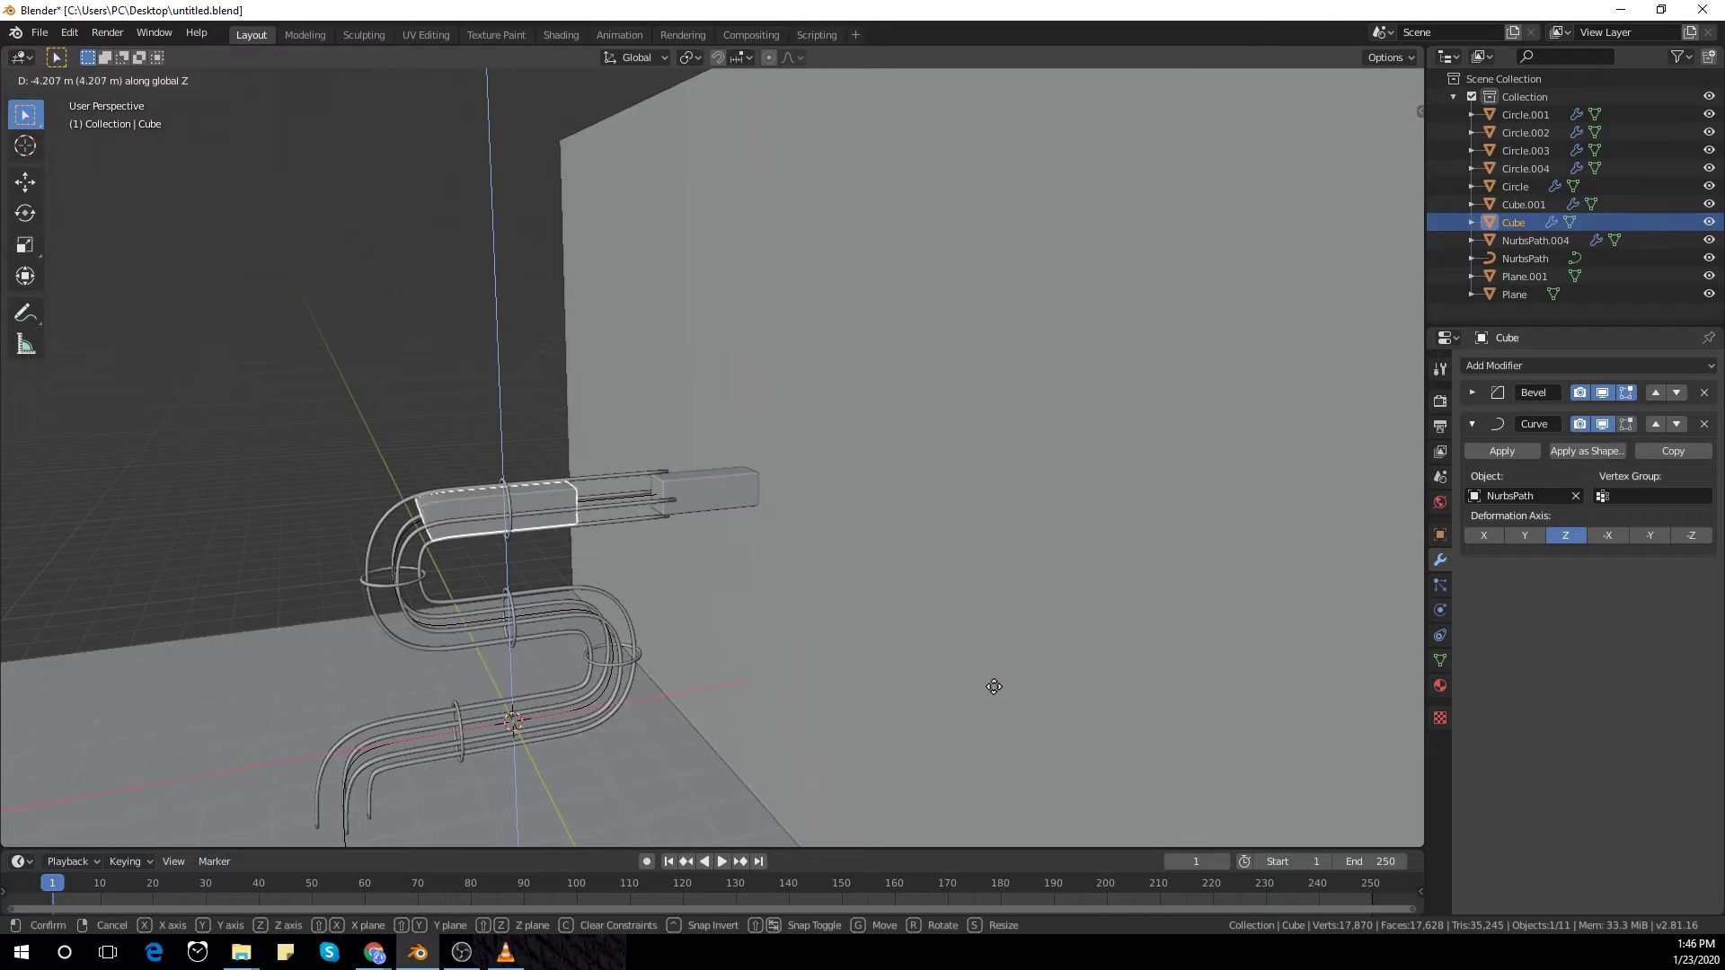
pyautogui.click(319, 108)
pyautogui.scroll(3, 916, 393)
pyautogui.click(745, 510)
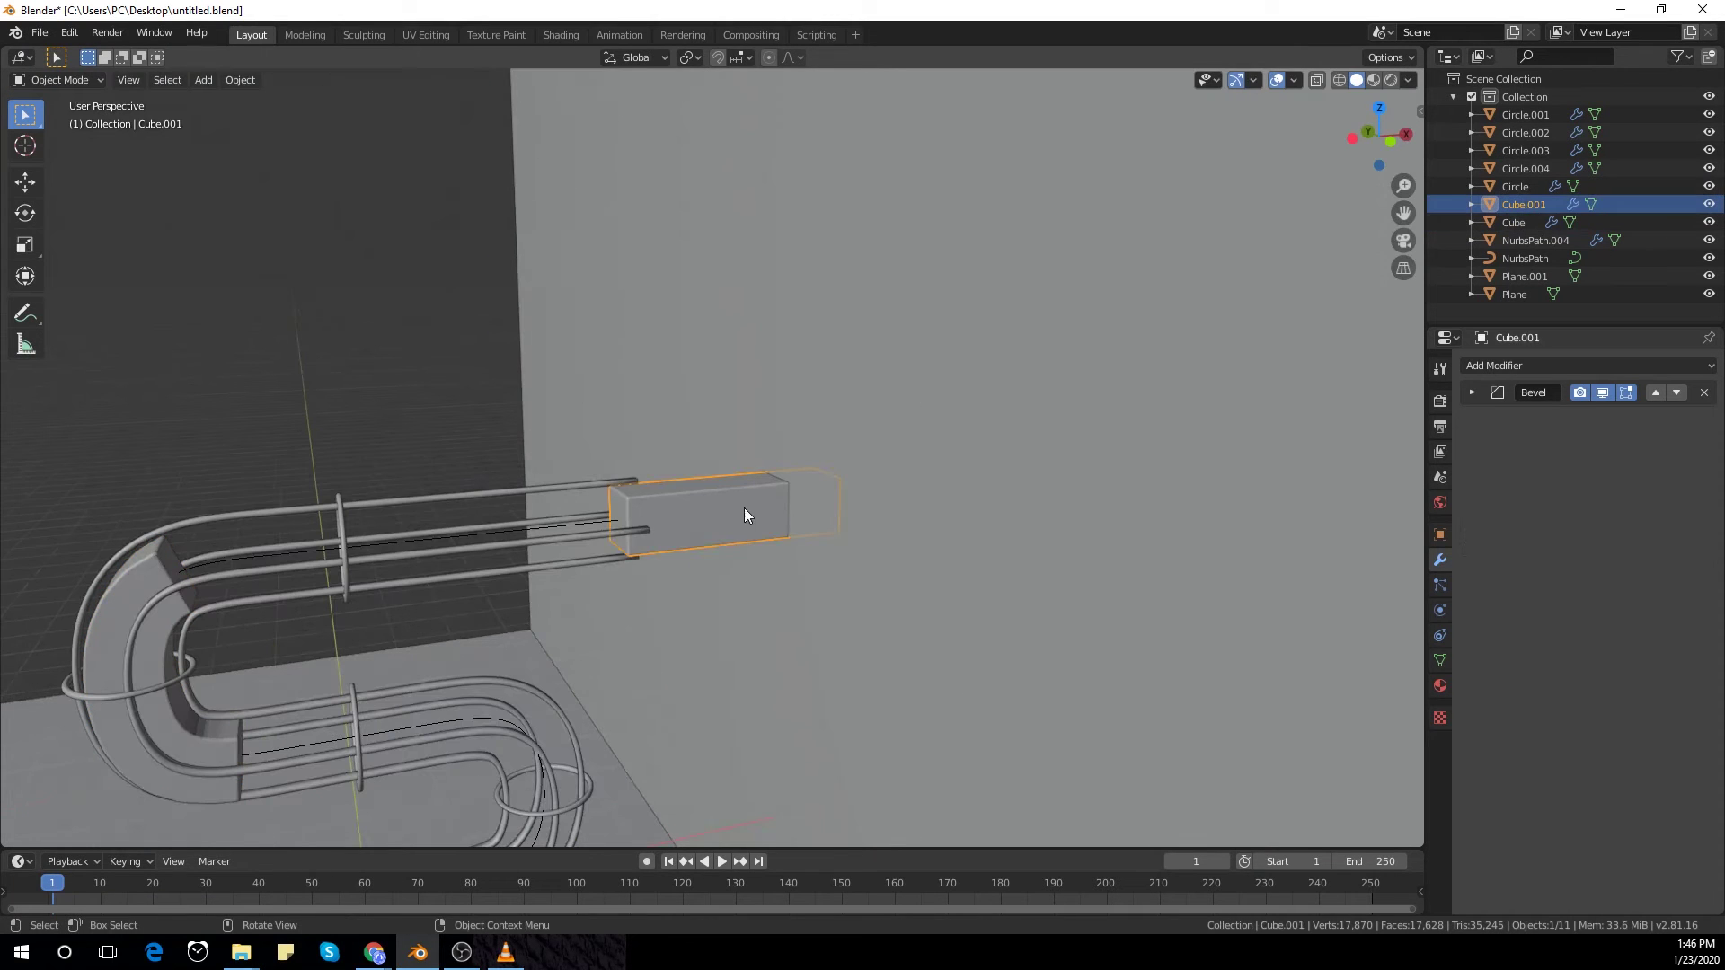
pyautogui.click(240, 79)
pyautogui.moveTo(333, 117)
pyautogui.click(478, 134)
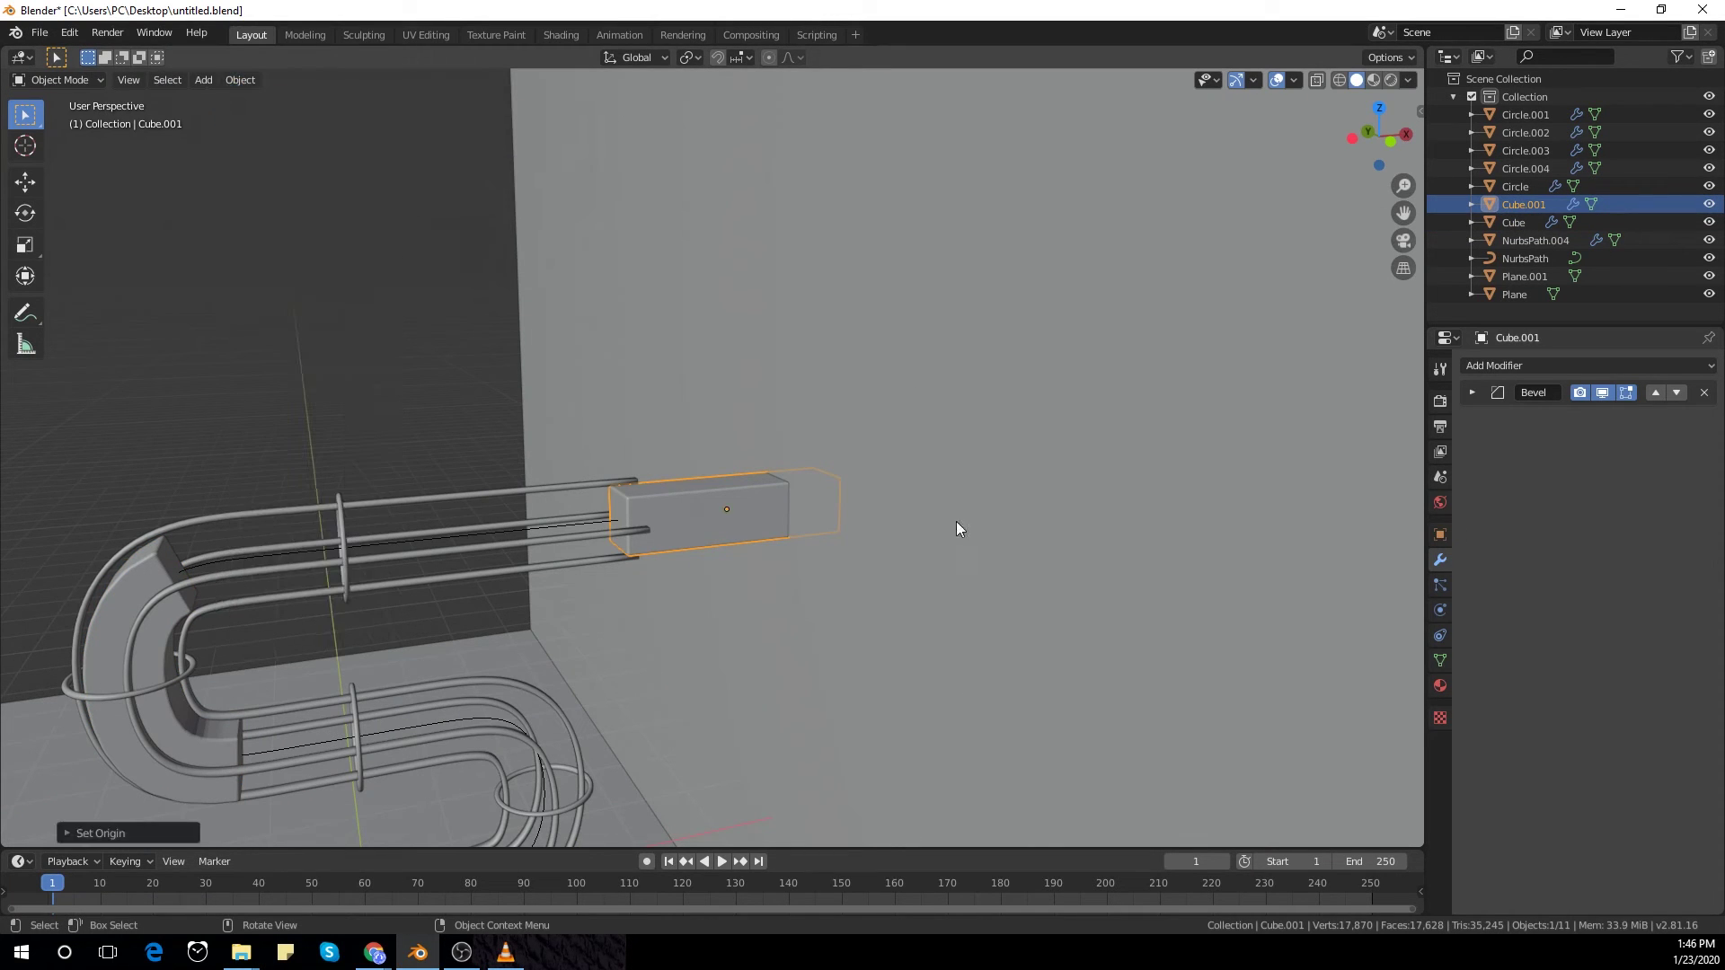
pyautogui.moveTo(956, 521); pyautogui.dragTo(930, 431, button='middle')
# Step: Add a Boolean modifier to wall Plane.001 with Cube.001 as the cutter
pyautogui.click(931, 416)
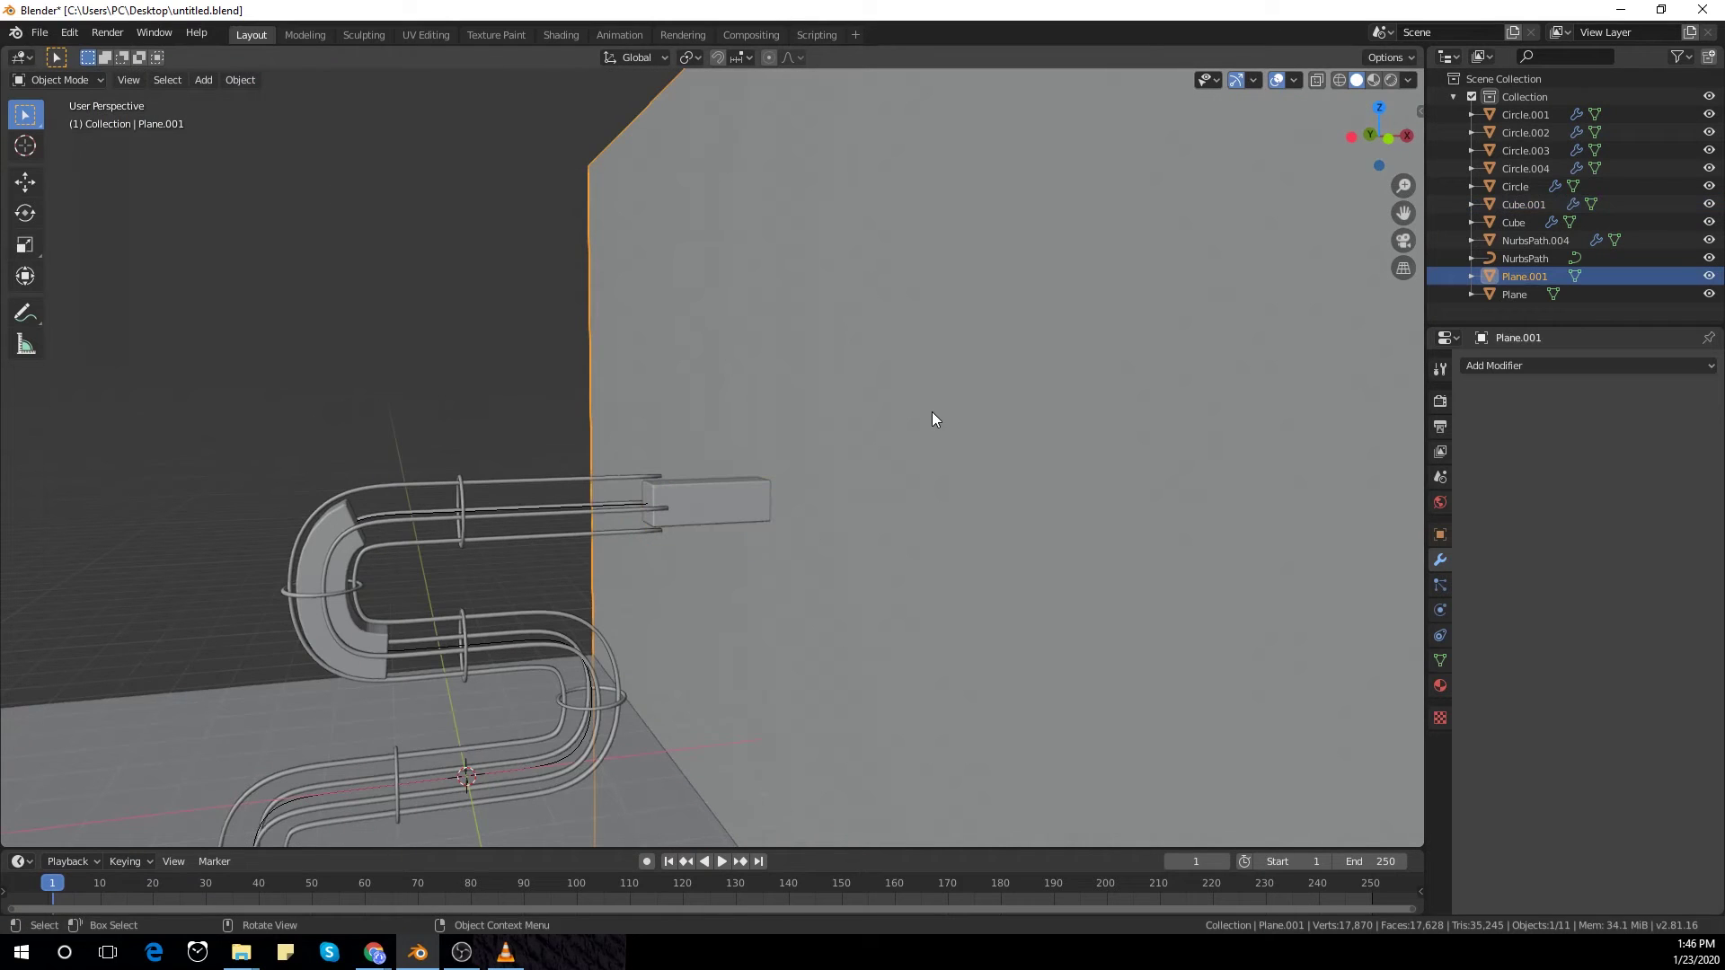
pyautogui.click(1535, 364)
pyautogui.click(751, 503)
pyautogui.click(1328, 381)
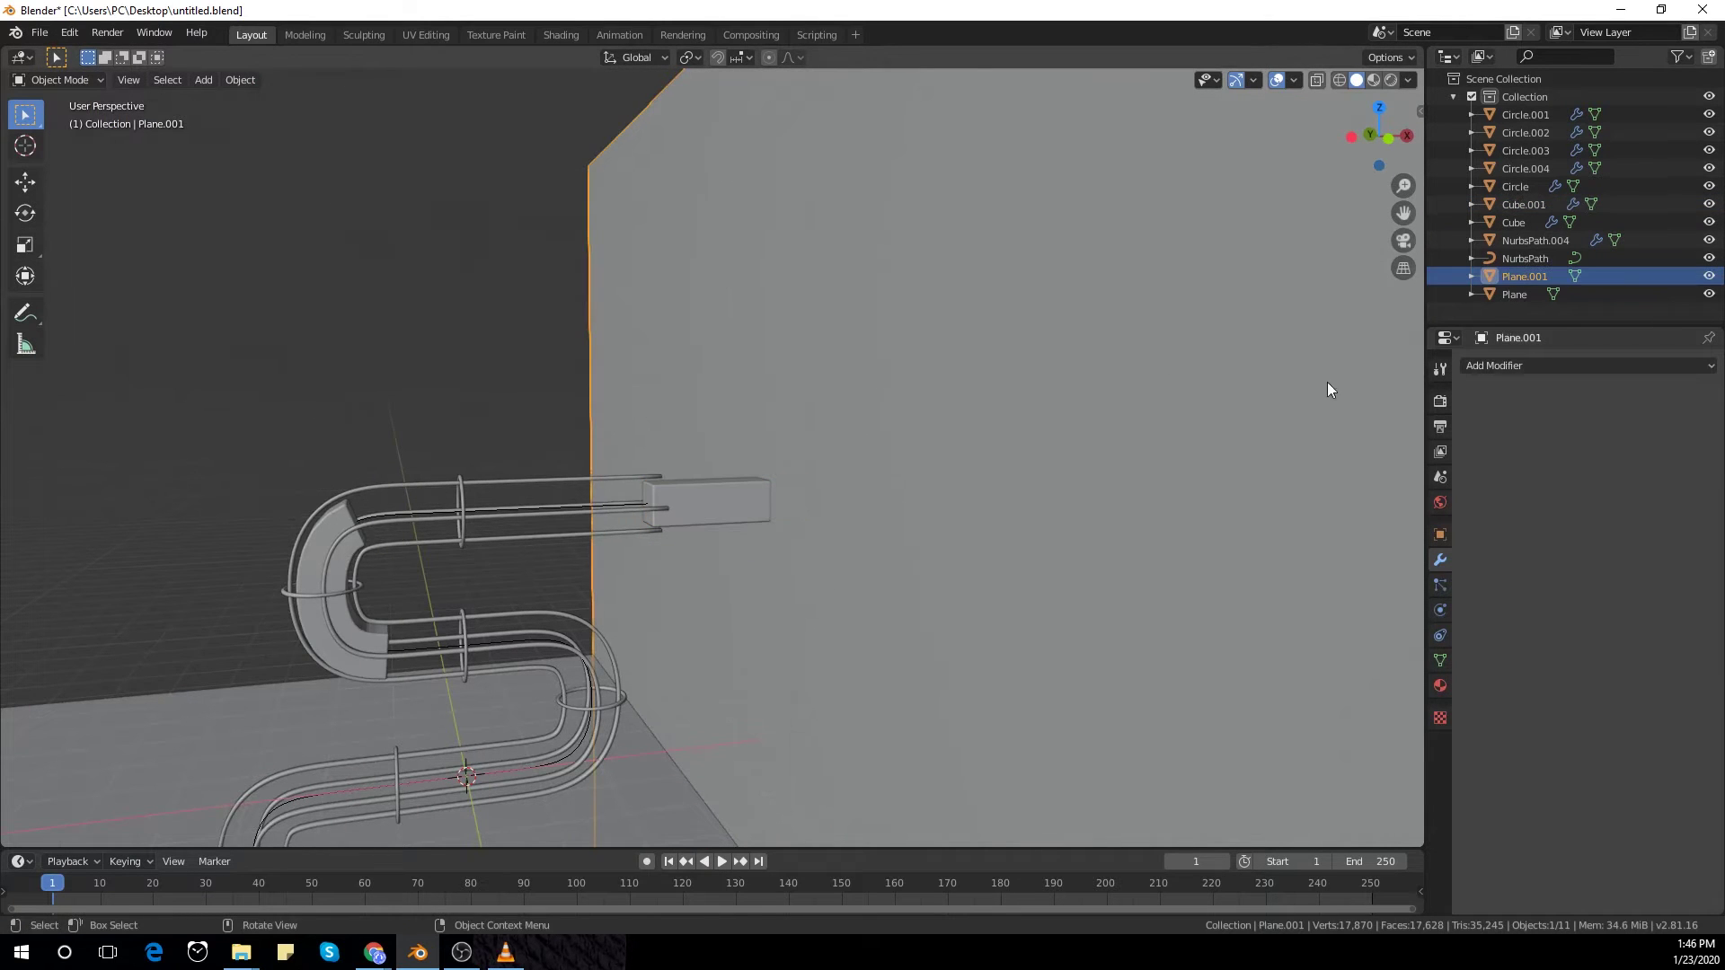
pyautogui.click(1514, 365)
pyautogui.click(1336, 446)
pyautogui.moveTo(1410, 446); pyautogui.dragTo(1153, 510, button='middle')
pyautogui.click(1651, 465)
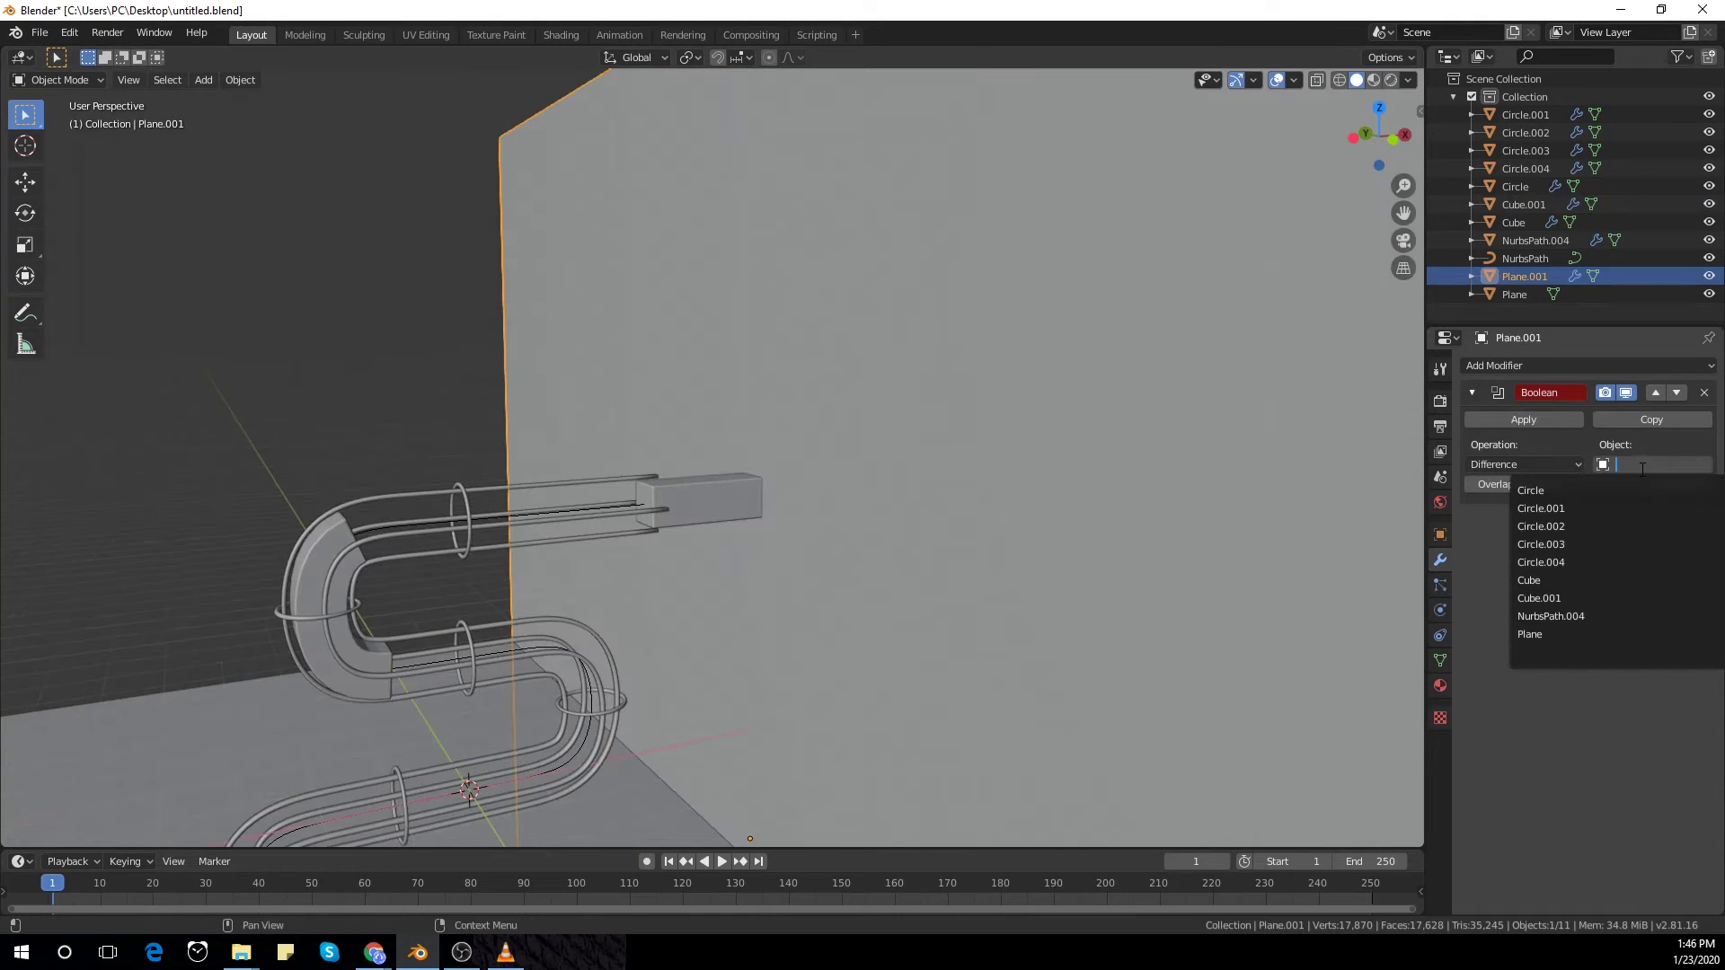
pyautogui.click(1545, 582)
# Step: Apply the Boolean Difference on the wall and delete the Cube.001 cutter block
pyautogui.scroll(3, 917, 528)
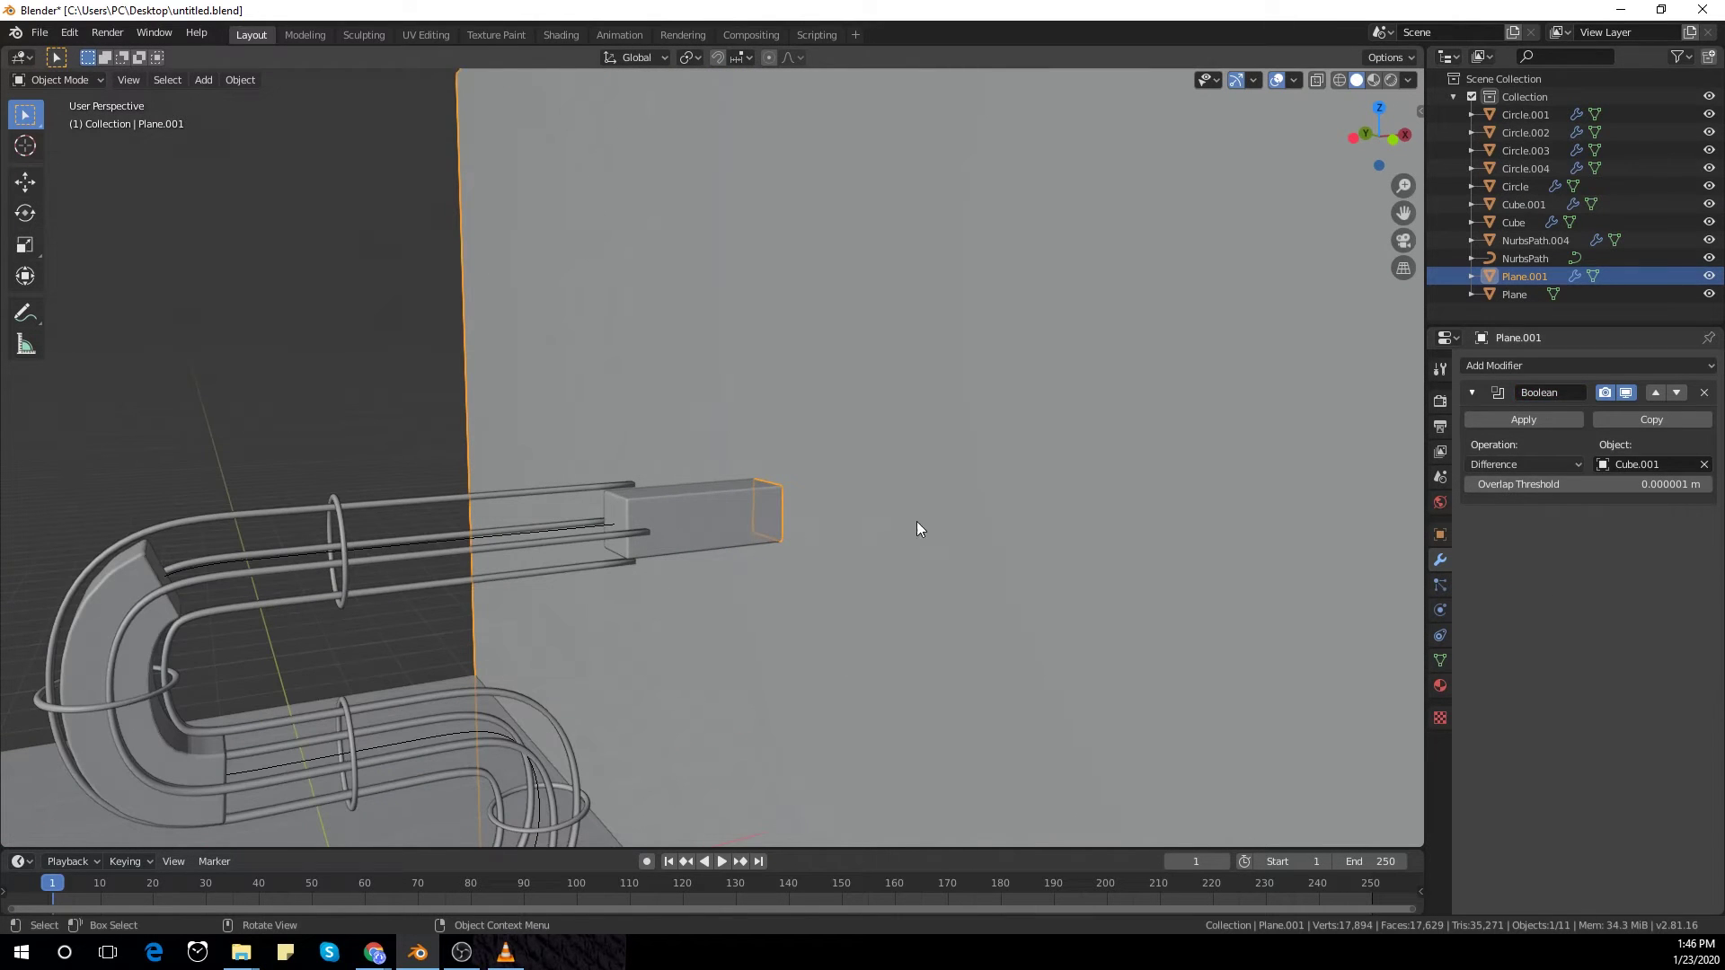
pyautogui.click(1511, 422)
pyautogui.click(720, 510)
pyautogui.press('x')
pyautogui.click(723, 512)
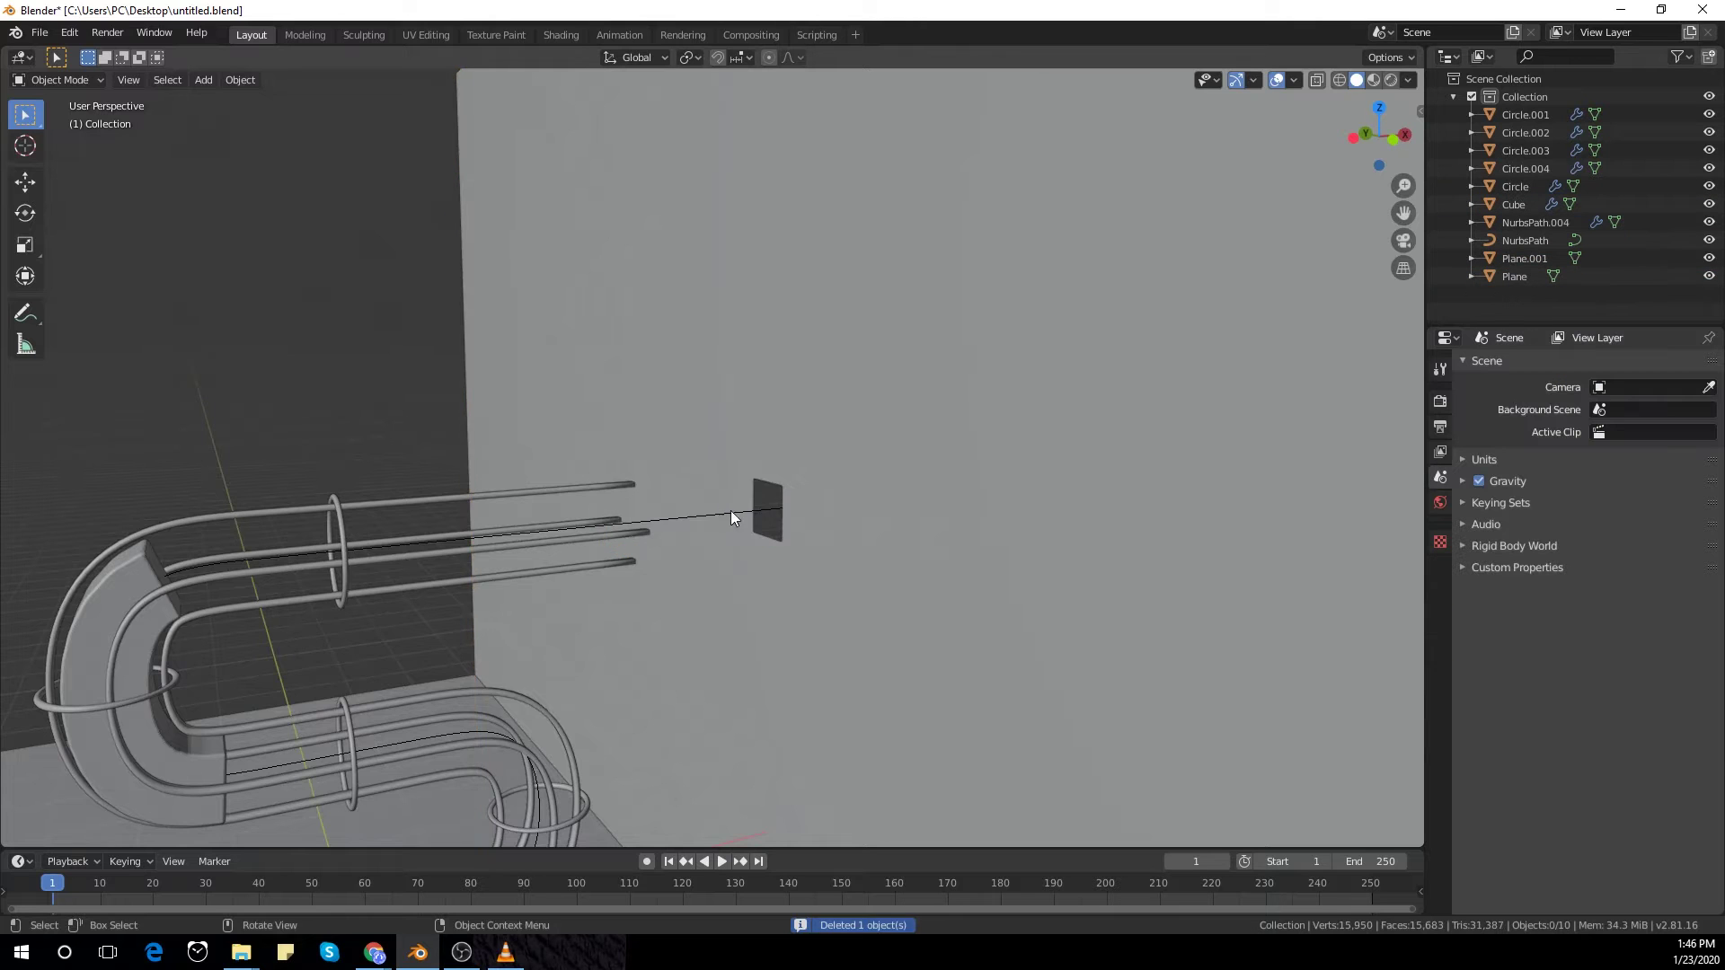
pyautogui.moveTo(732, 511); pyautogui.dragTo(865, 485, button='middle')
pyautogui.click(867, 485)
pyautogui.press('Tab')
pyautogui.scroll(4, 863, 503)
# Step: Select the edge loop around the wall opening and extrude it in place
pyautogui.keyDown('shift'); pyautogui.moveTo(840, 546); pyautogui.dragTo(797, 496, button='middle'); pyautogui.keyUp('shift')
pyautogui.scroll(4, 772, 466)
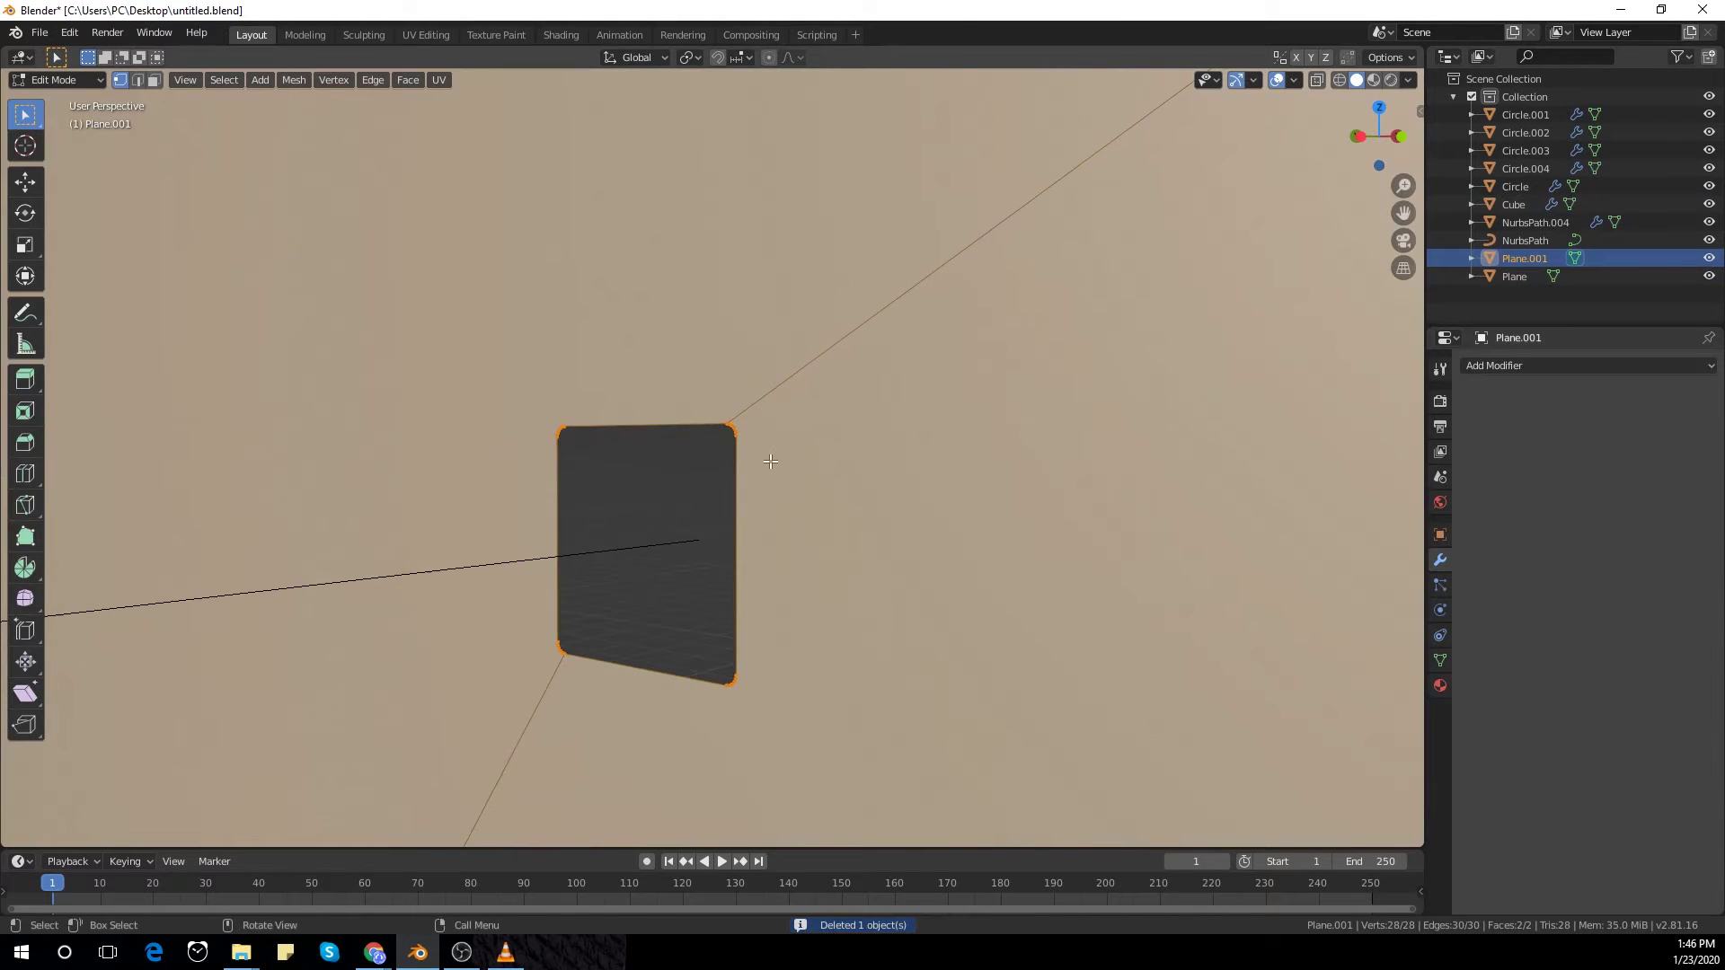
pyautogui.press('Tab')
pyautogui.click(771, 461)
pyautogui.click(771, 461)
pyautogui.press('Tab')
pyautogui.scroll(3, 771, 476)
pyautogui.keyDown('alt'); pyautogui.click(751, 477); pyautogui.keyUp('alt')
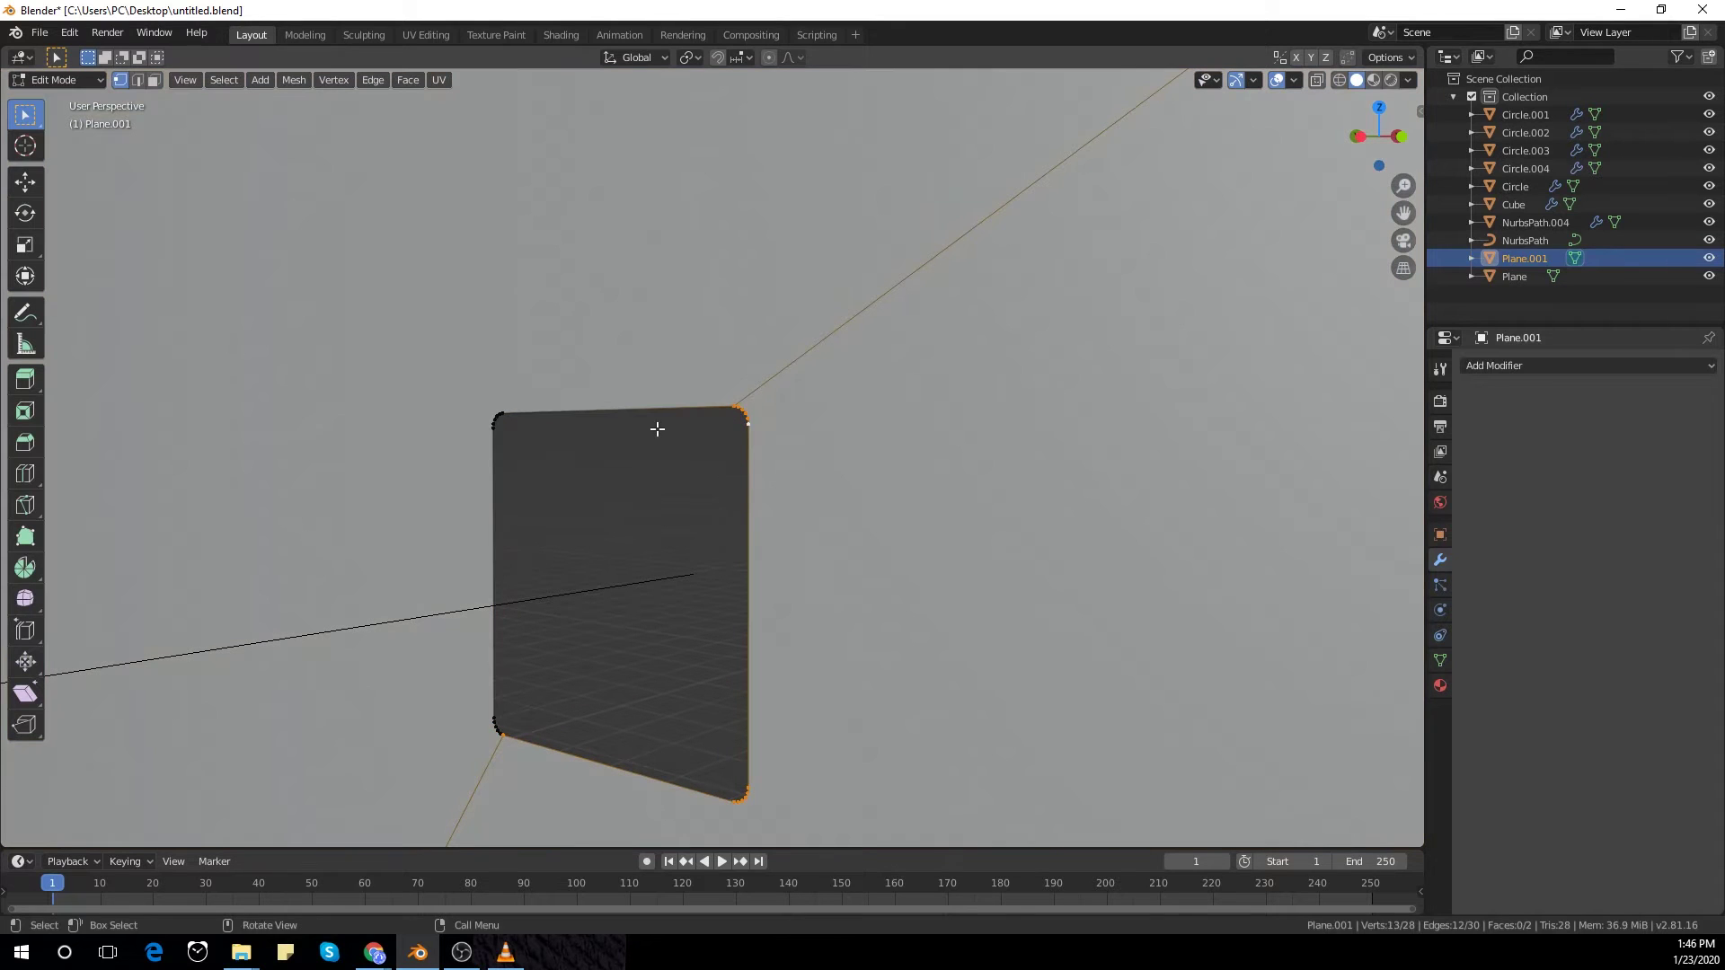
pyautogui.scroll(-3, 712, 547)
pyautogui.press('e')
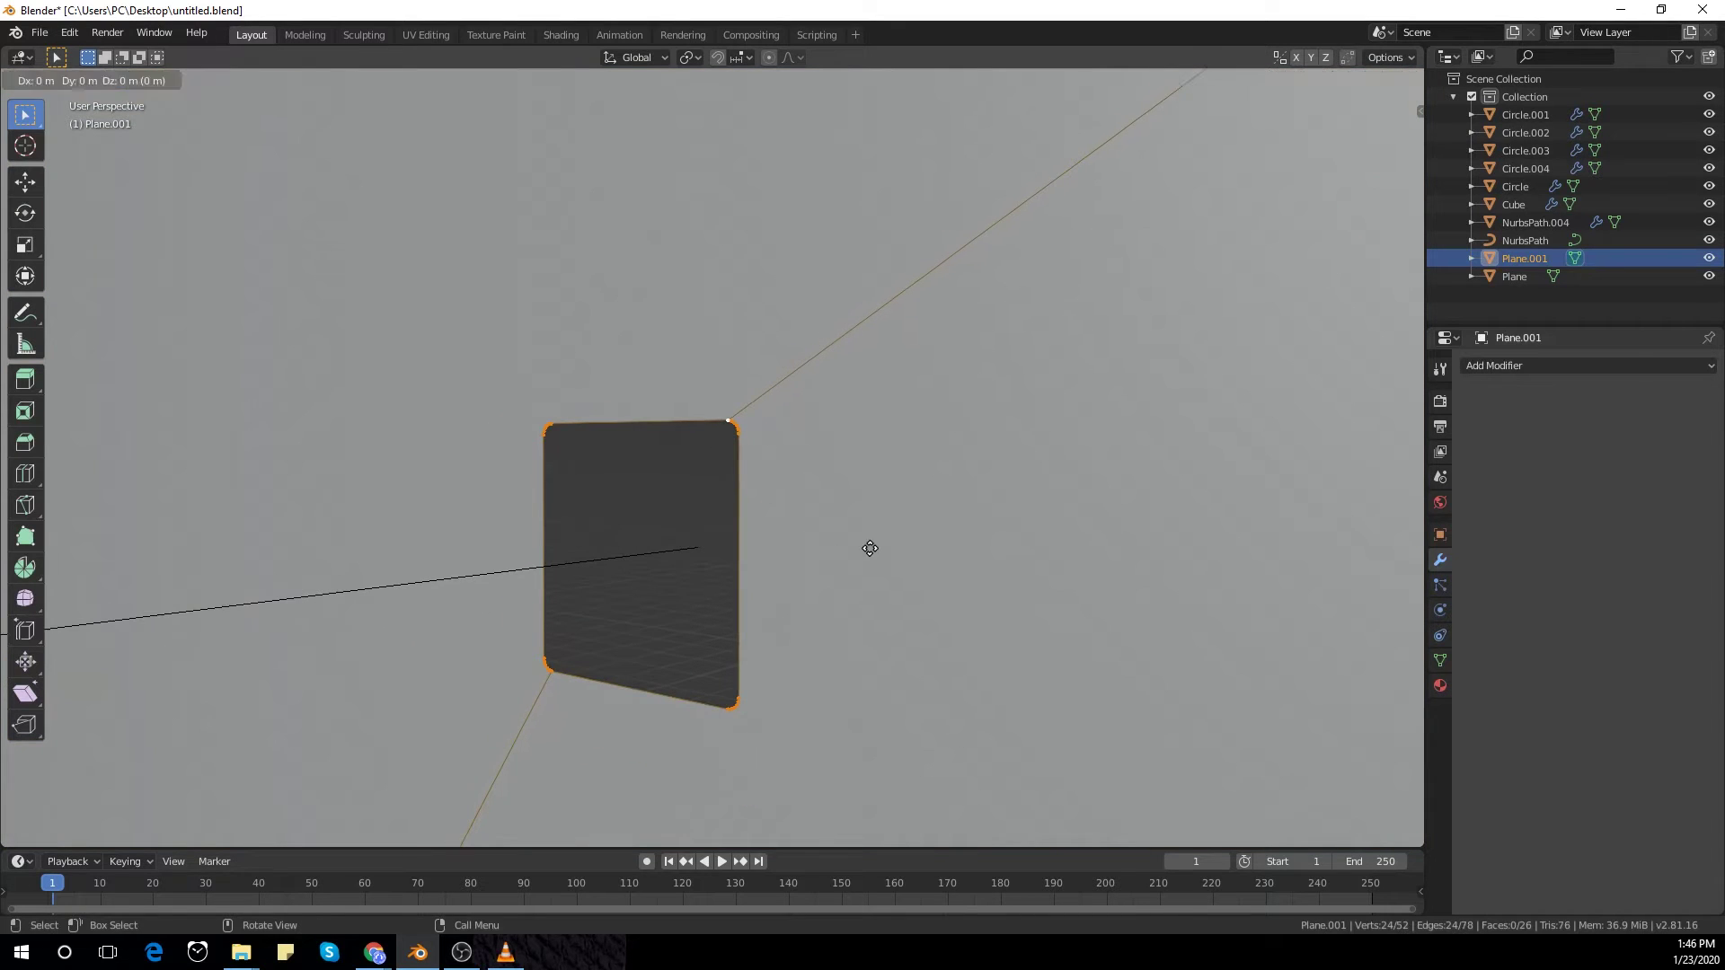
pyautogui.rightClick(870, 548)
# Step: Push the extruded rim along the X axis to give the frame depth
pyautogui.press('g')
pyautogui.press('y')
pyautogui.rightClick(858, 551)
pyautogui.press('g')
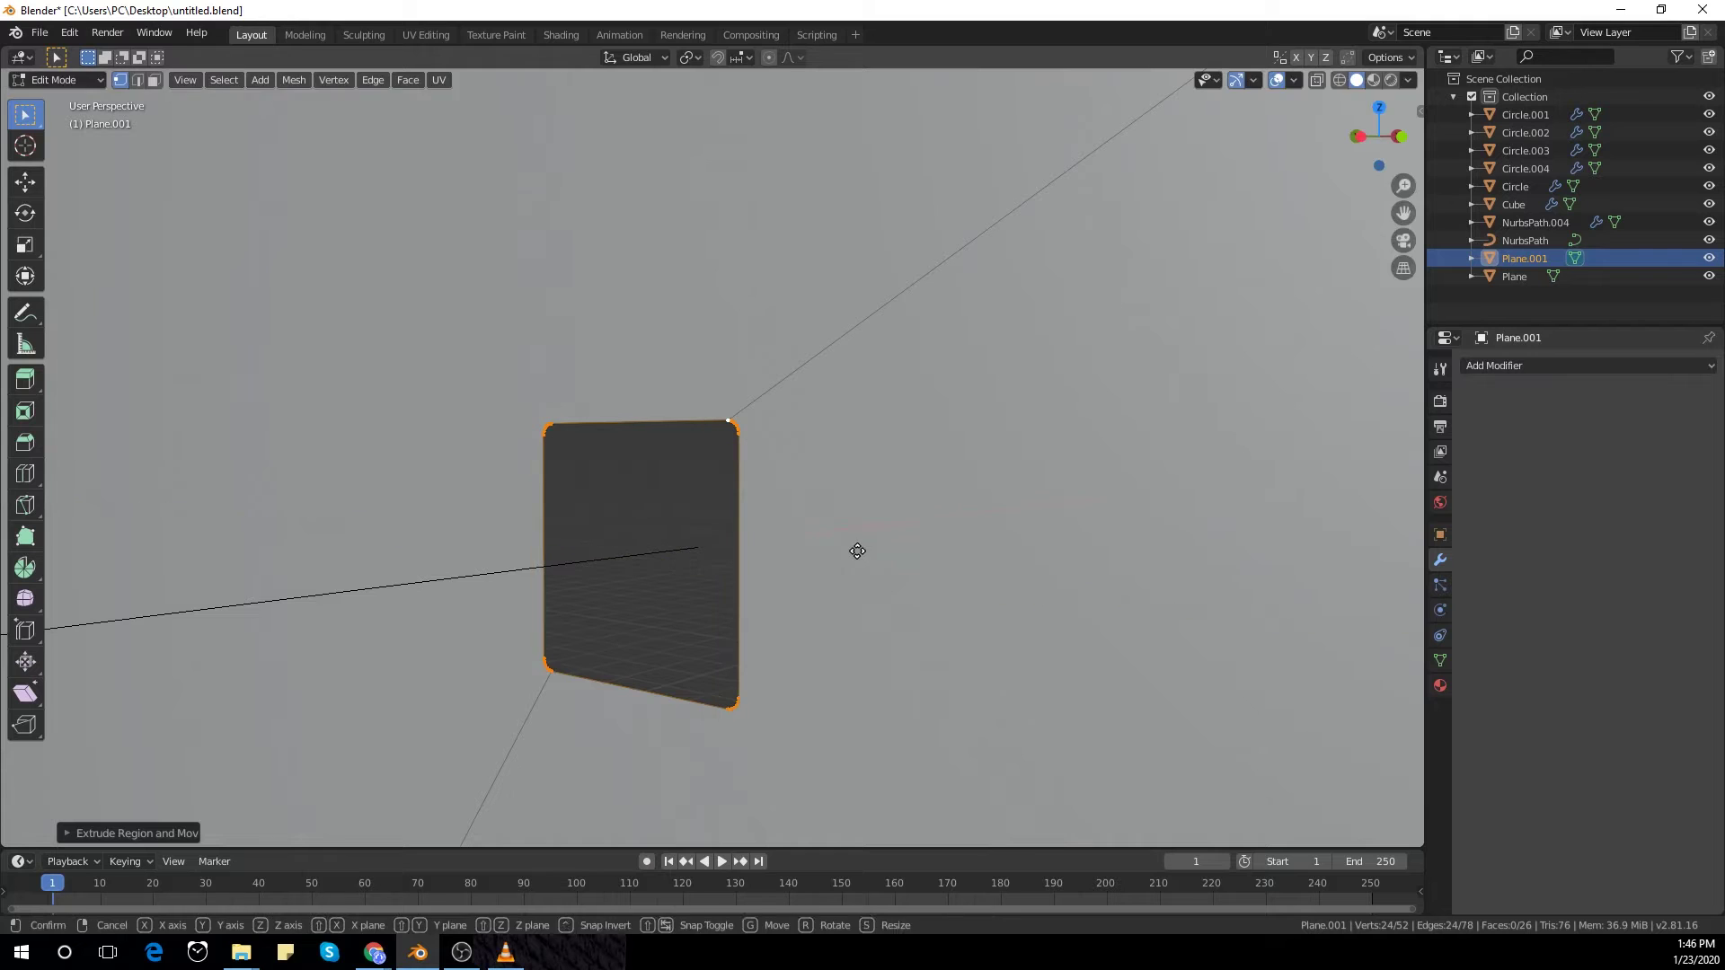
pyautogui.press('x')
pyautogui.click(833, 564)
pyautogui.scroll(-2, 833, 565)
pyautogui.moveTo(833, 565); pyautogui.dragTo(854, 572, button='middle')
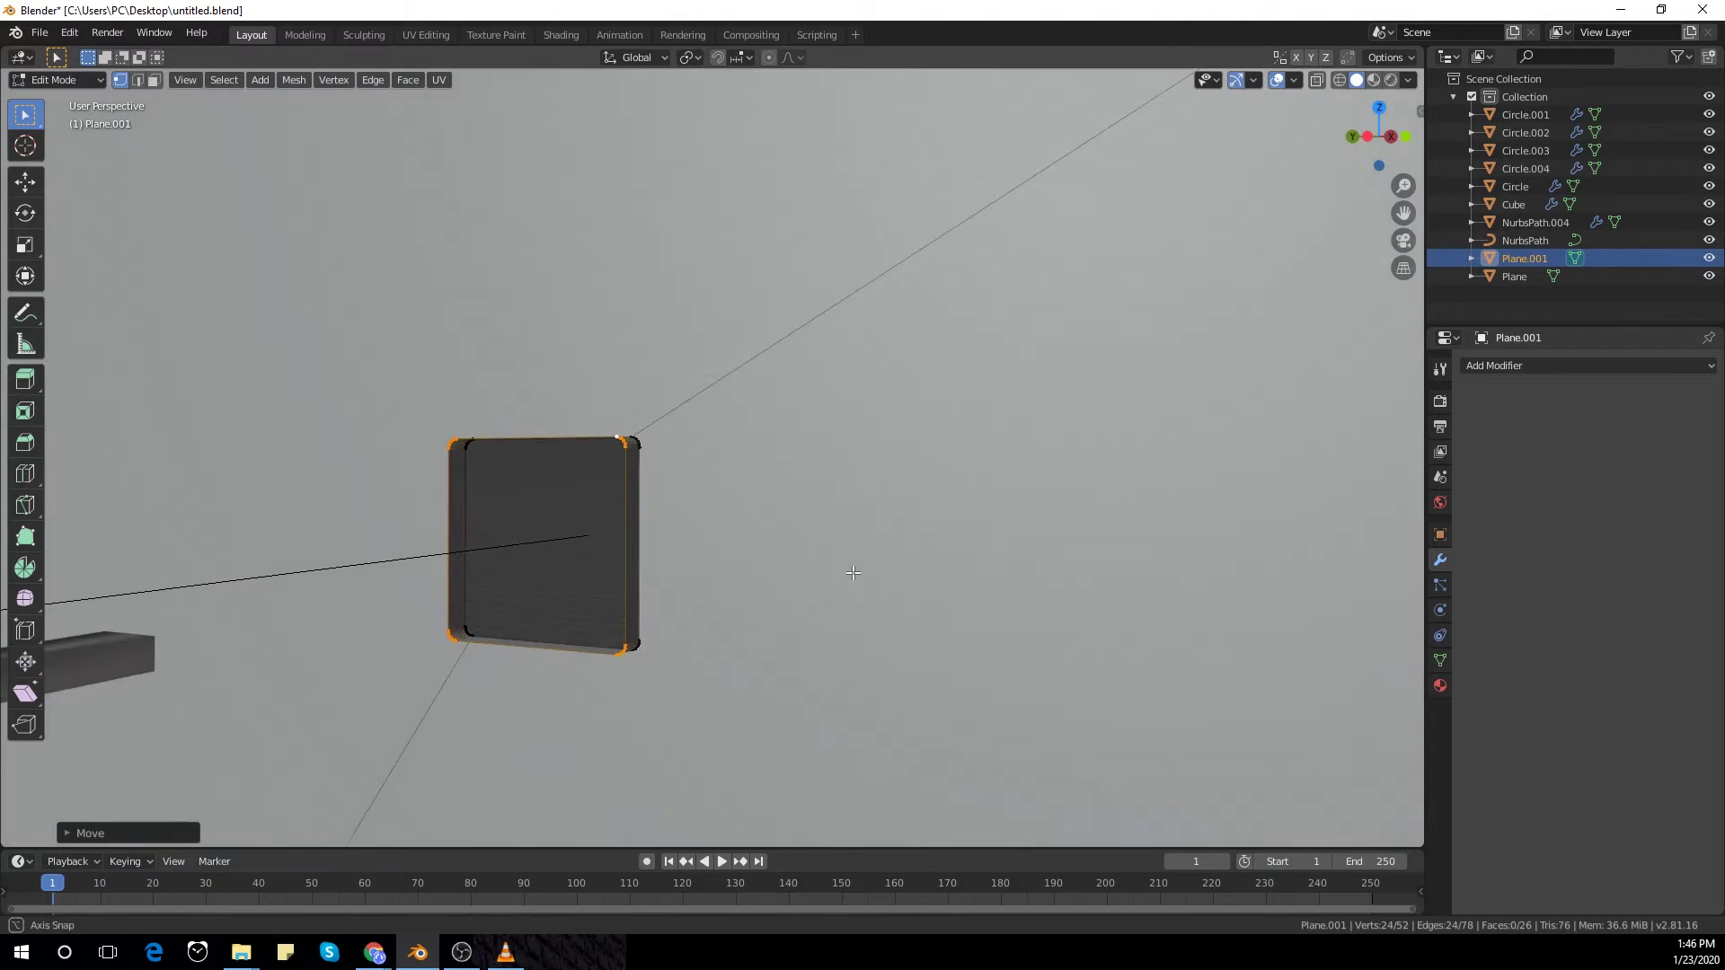
pyautogui.scroll(-2, 853, 573)
# Step: Enlarge the rim loop around the opening and adjust its position along X
pyautogui.press('s')
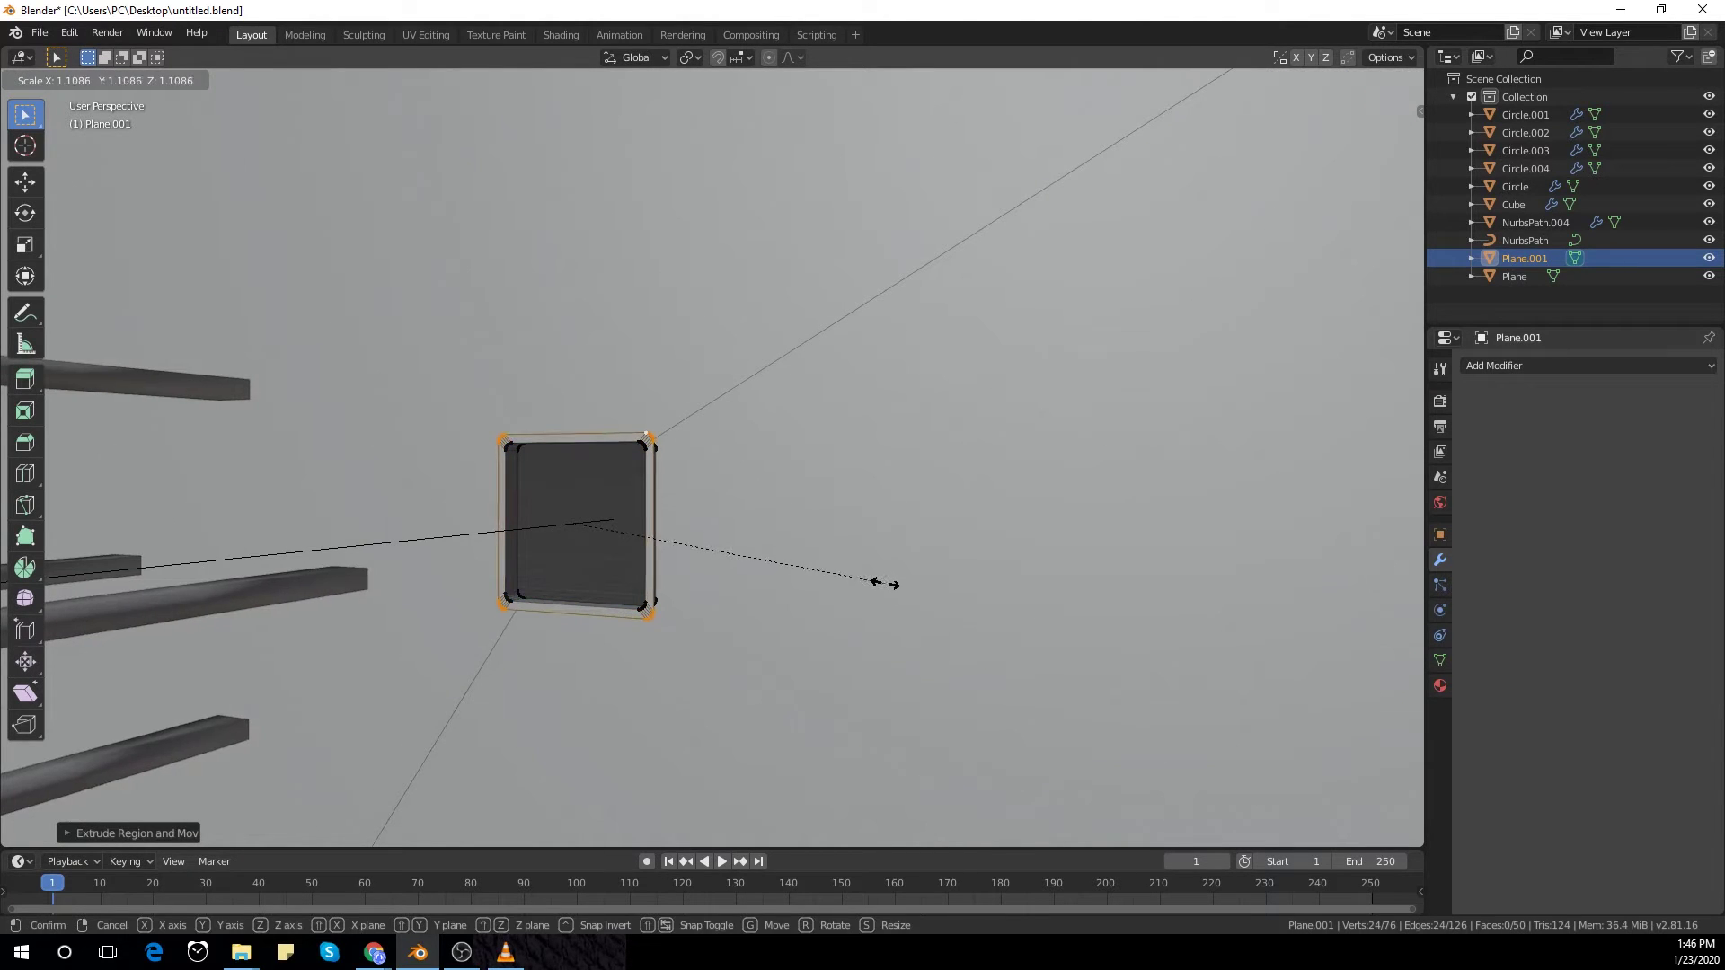
pyautogui.click(897, 588)
pyautogui.moveTo(897, 588); pyautogui.dragTo(847, 586, button='middle')
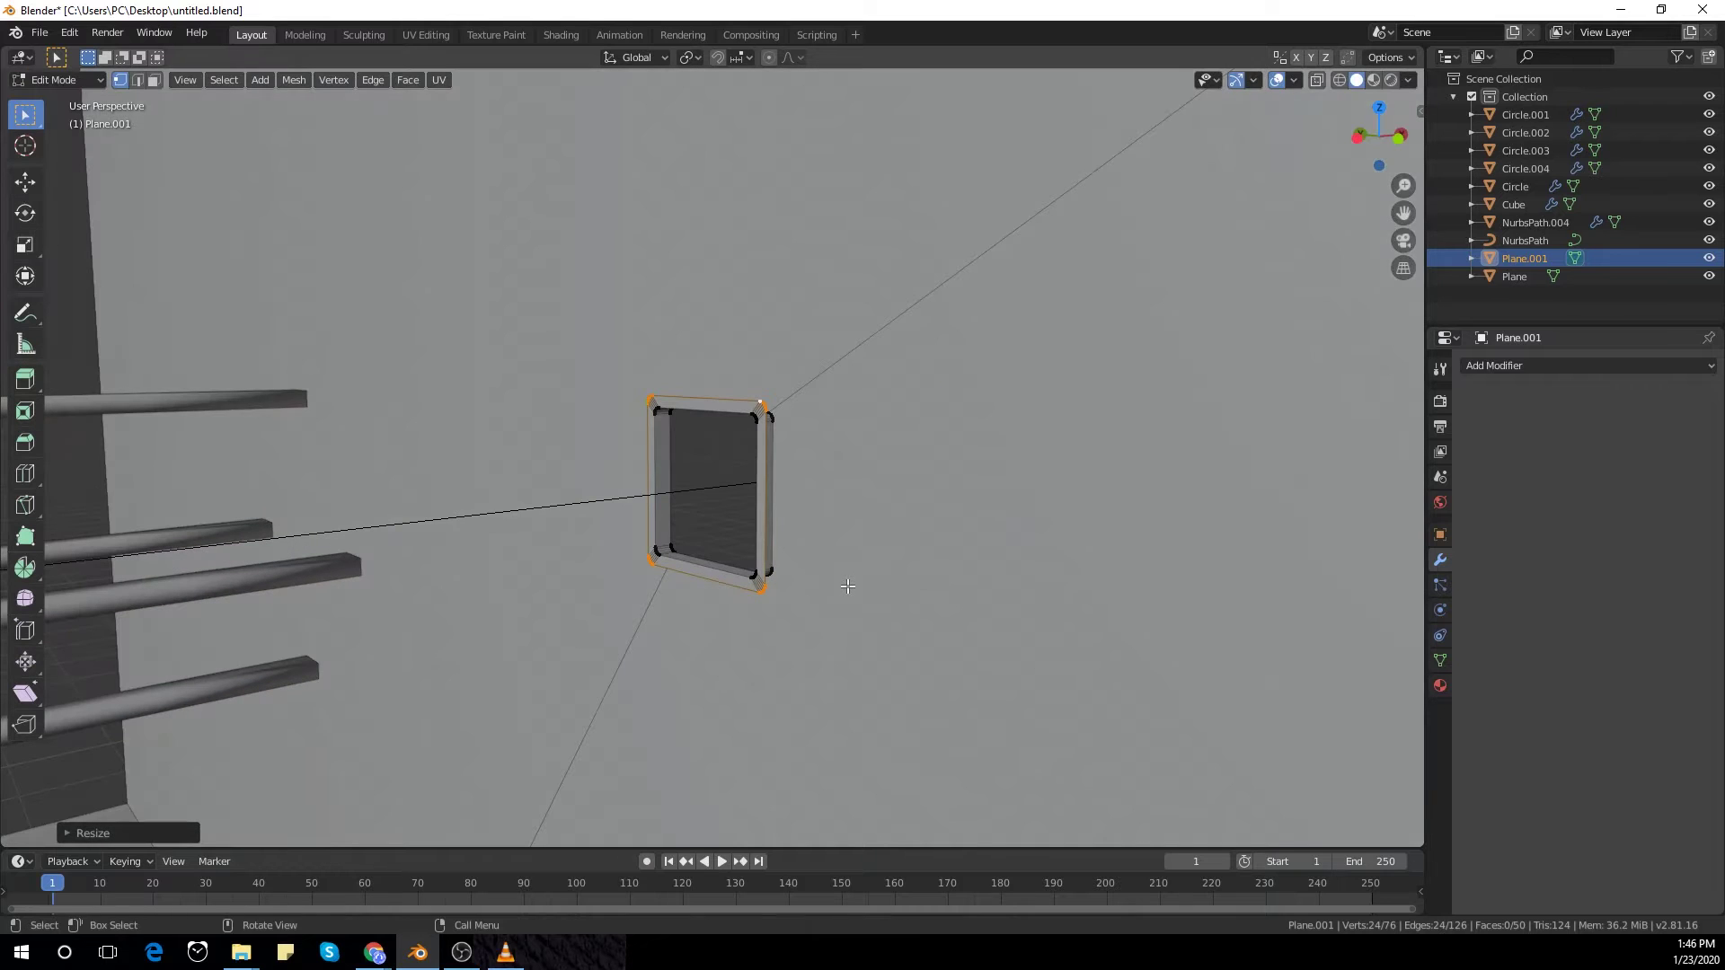
pyautogui.press('g')
pyautogui.press('x')
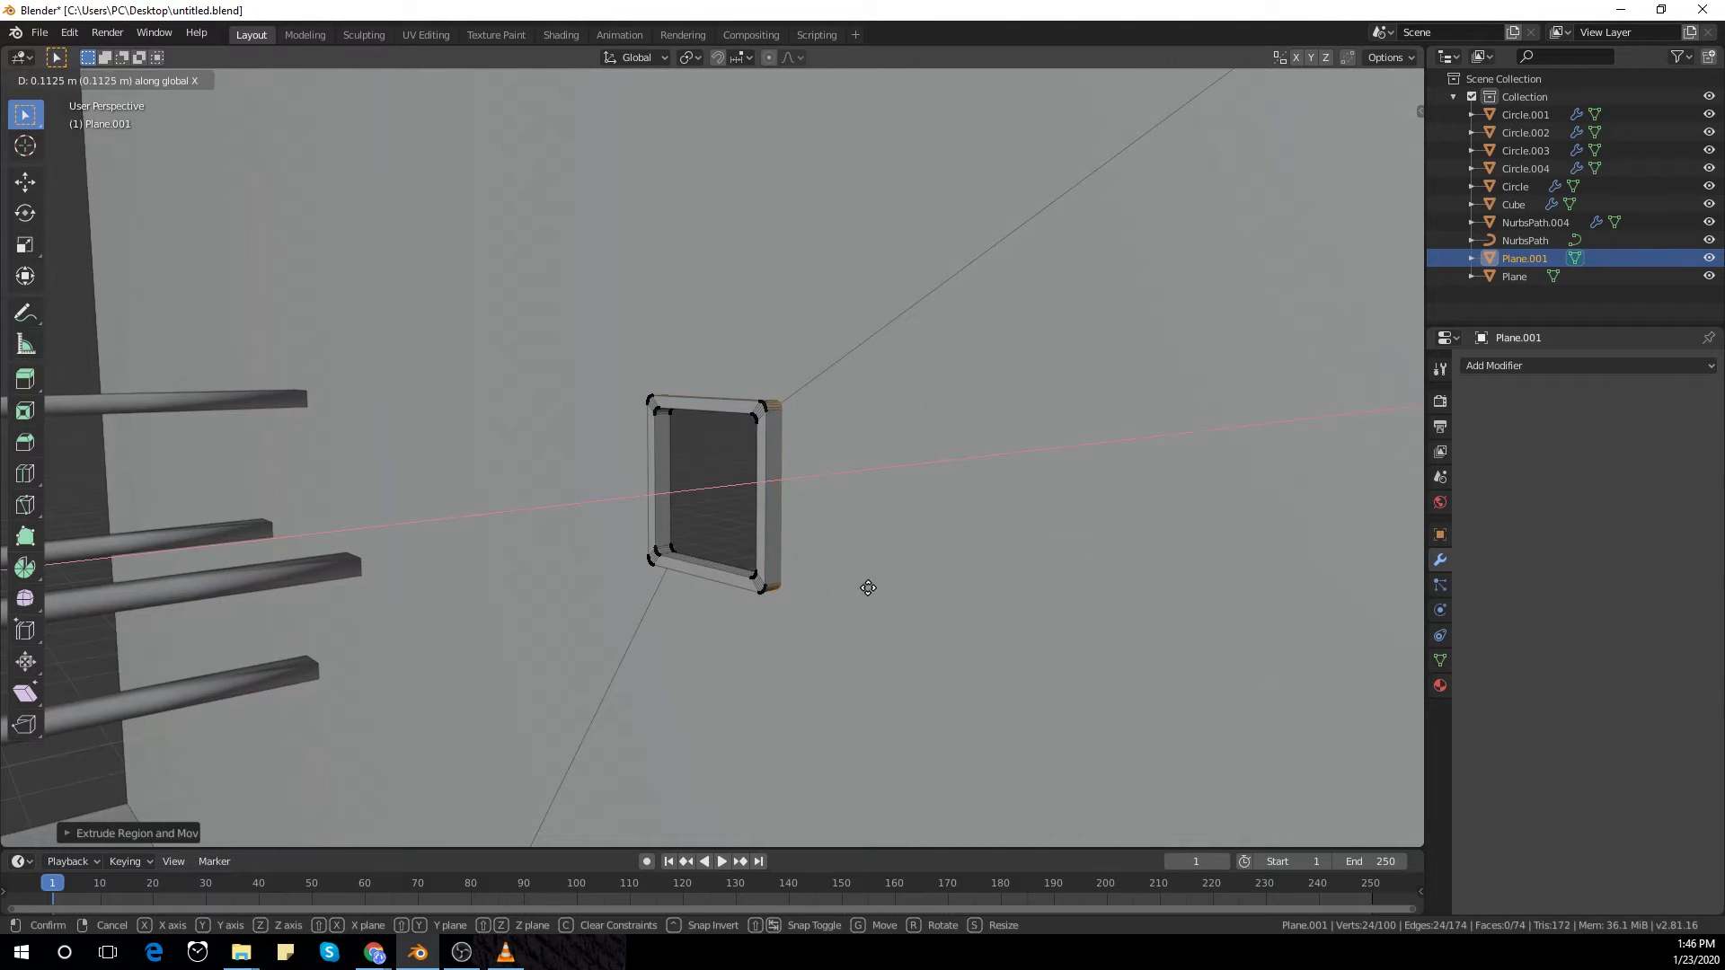
pyautogui.click(868, 587)
# Step: Save the scene and add a Camera object
pyautogui.press('Tab')
pyautogui.scroll(-5, 868, 588)
pyautogui.moveTo(868, 588); pyautogui.dragTo(740, 565, button='middle')
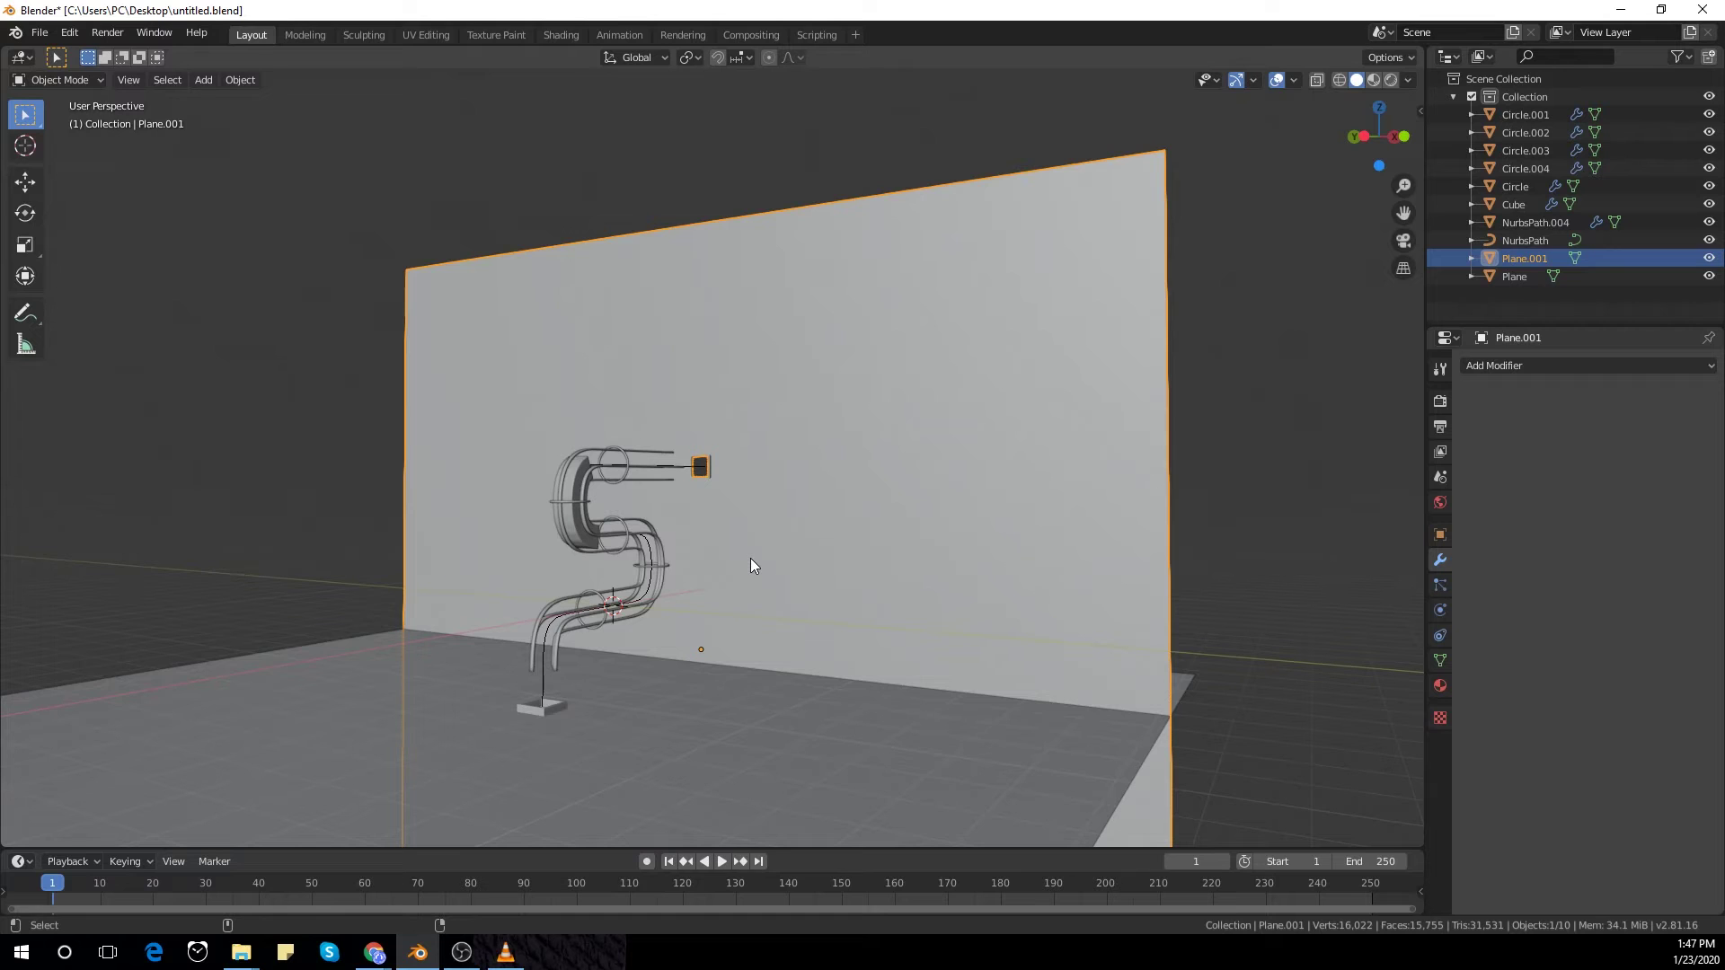
pyautogui.press('i')
pyautogui.hotkey('ctrl', 's')
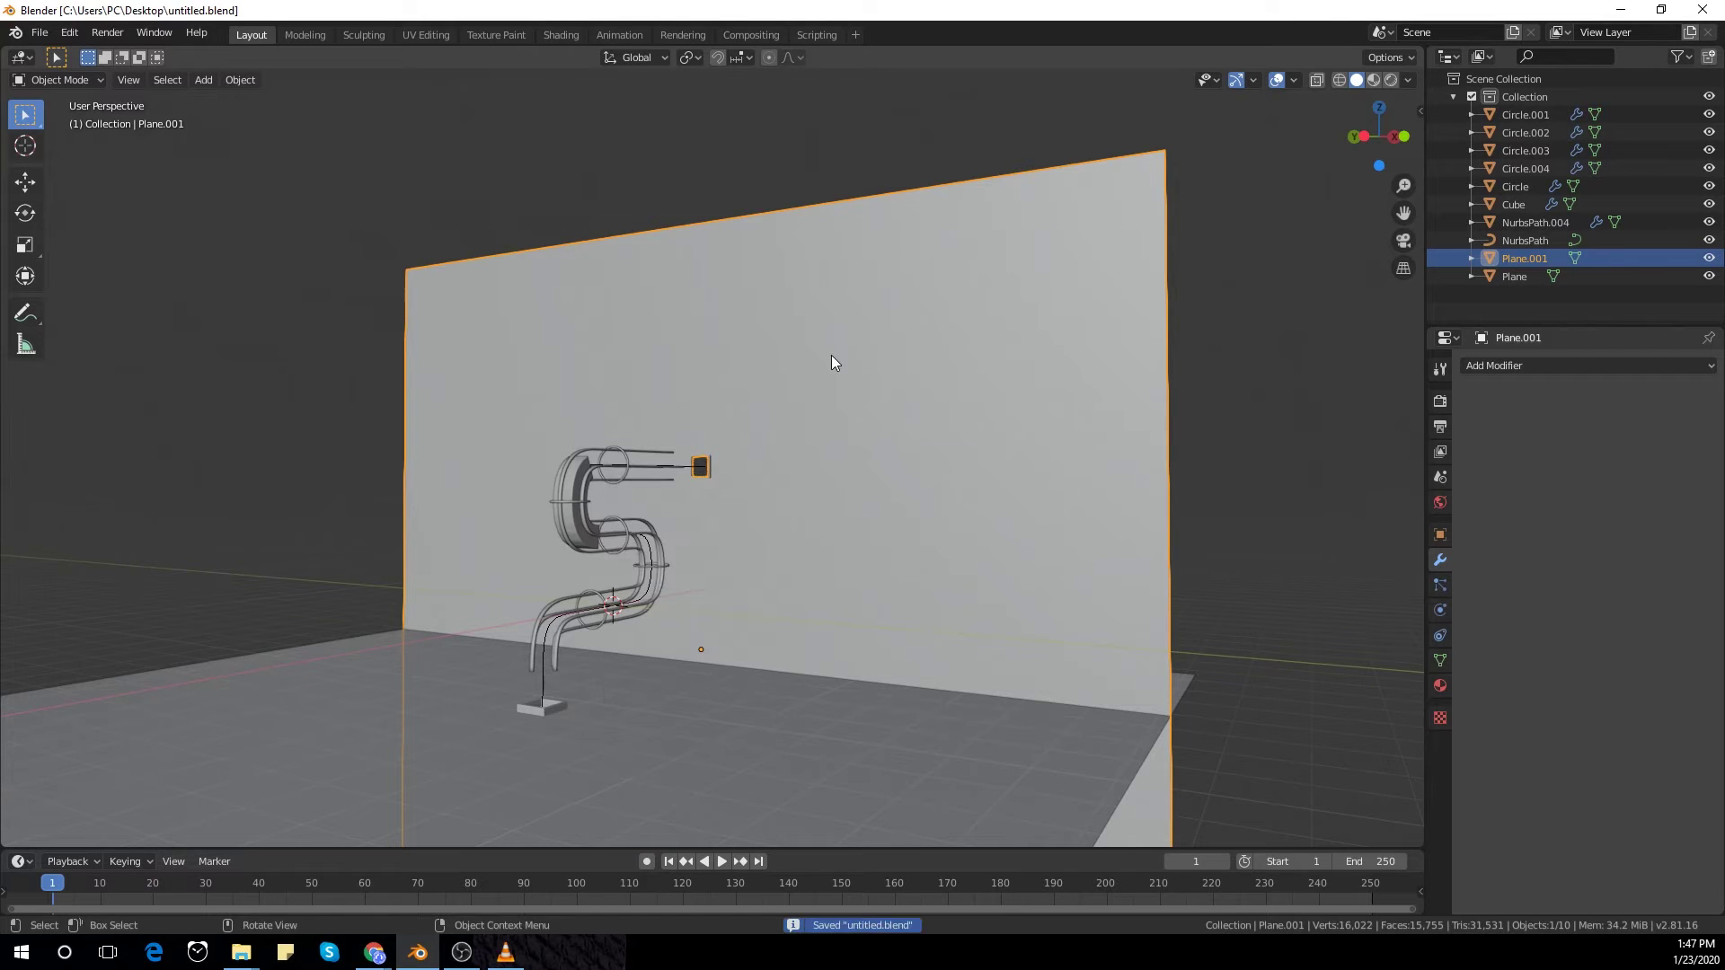
pyautogui.hotkey('shift', 'a')
pyautogui.click(791, 588)
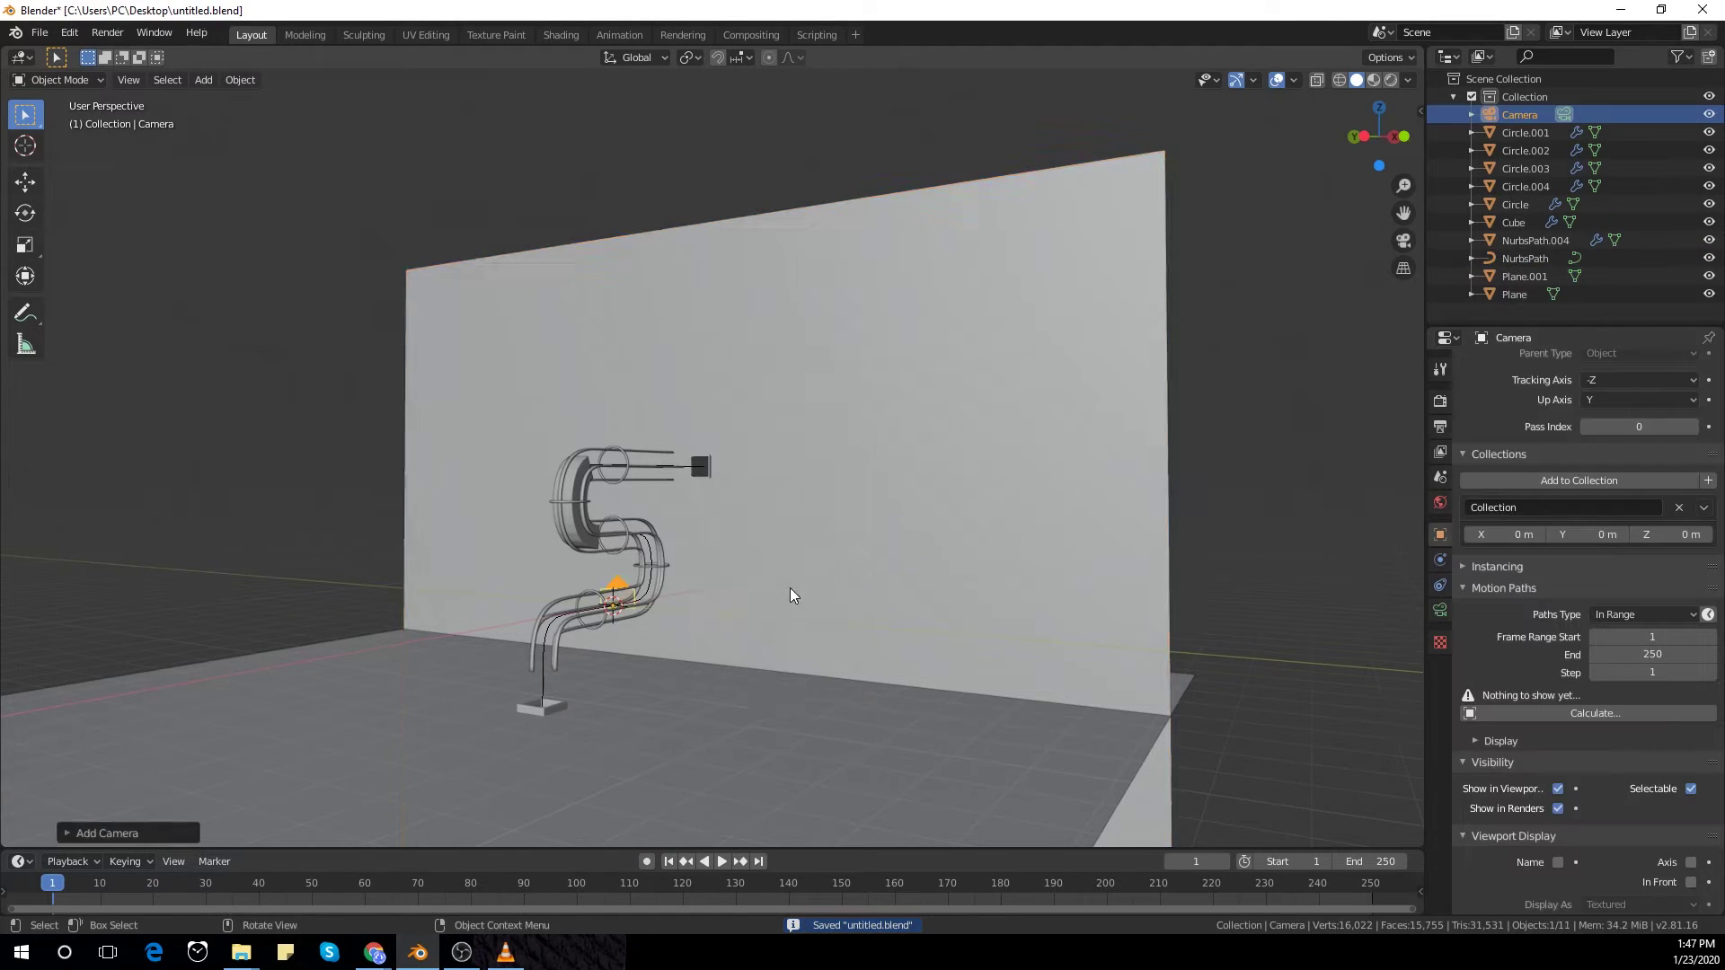
# Step: Align the camera to the current view of the sculpture and reposition it
pyautogui.moveTo(791, 596); pyautogui.dragTo(821, 508, button='middle')
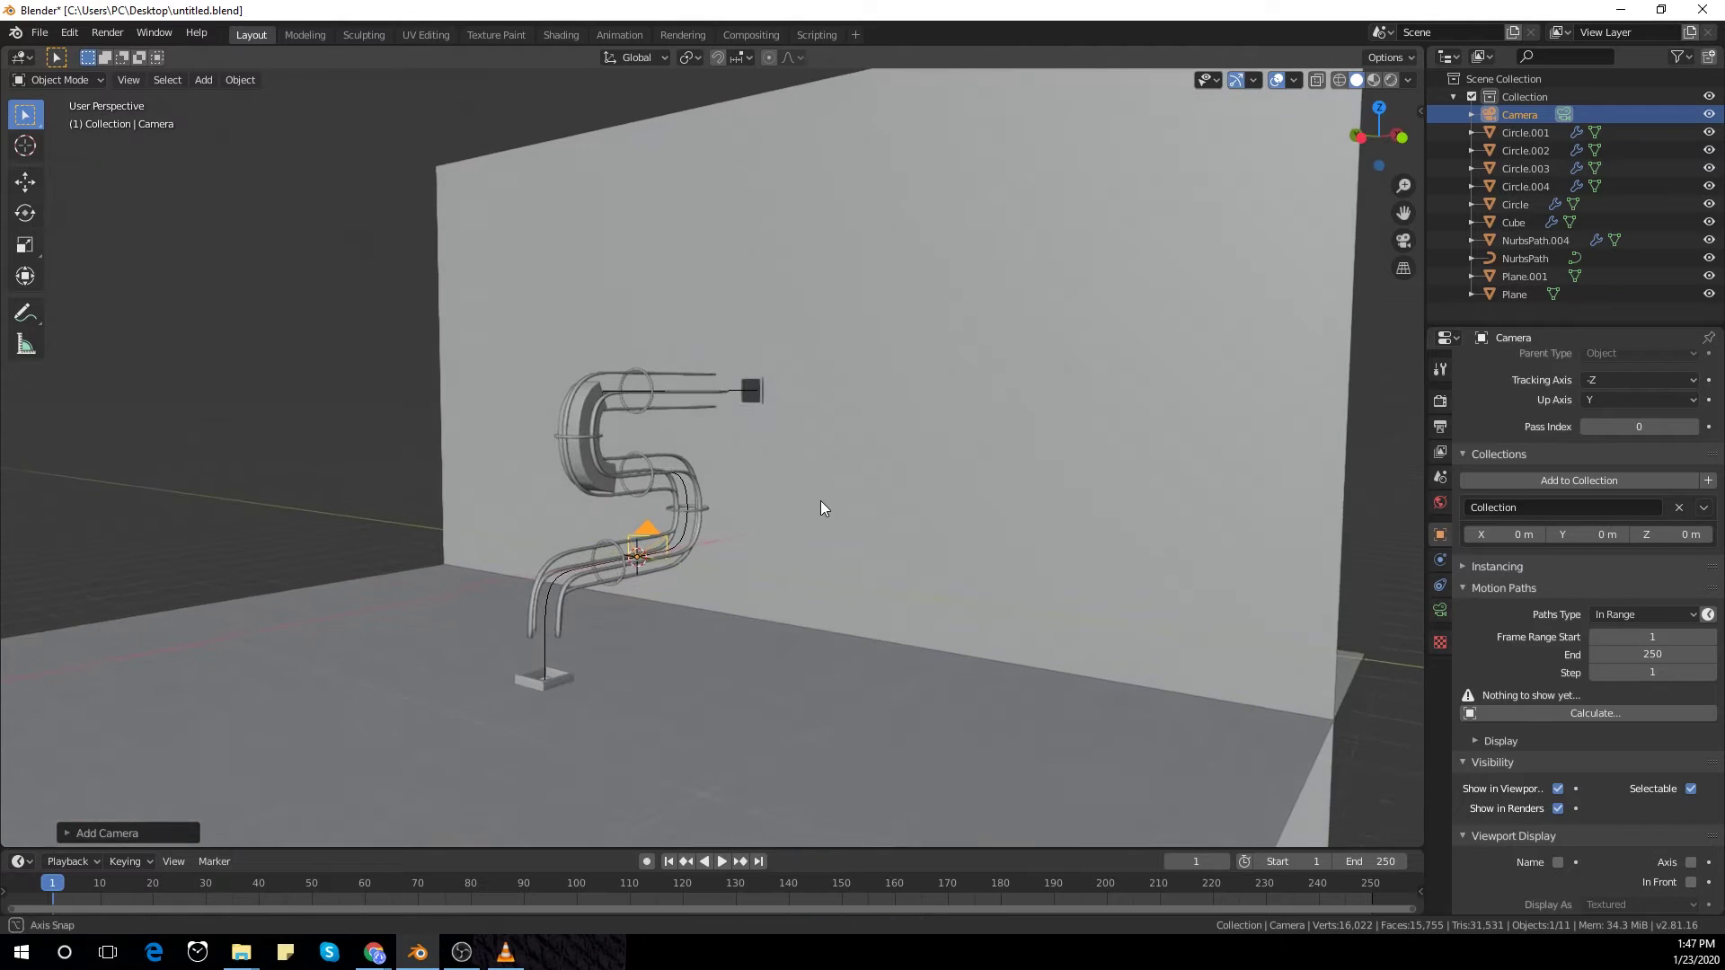
pyautogui.press('ctrl+alt+KP_0')
pyautogui.press('g')
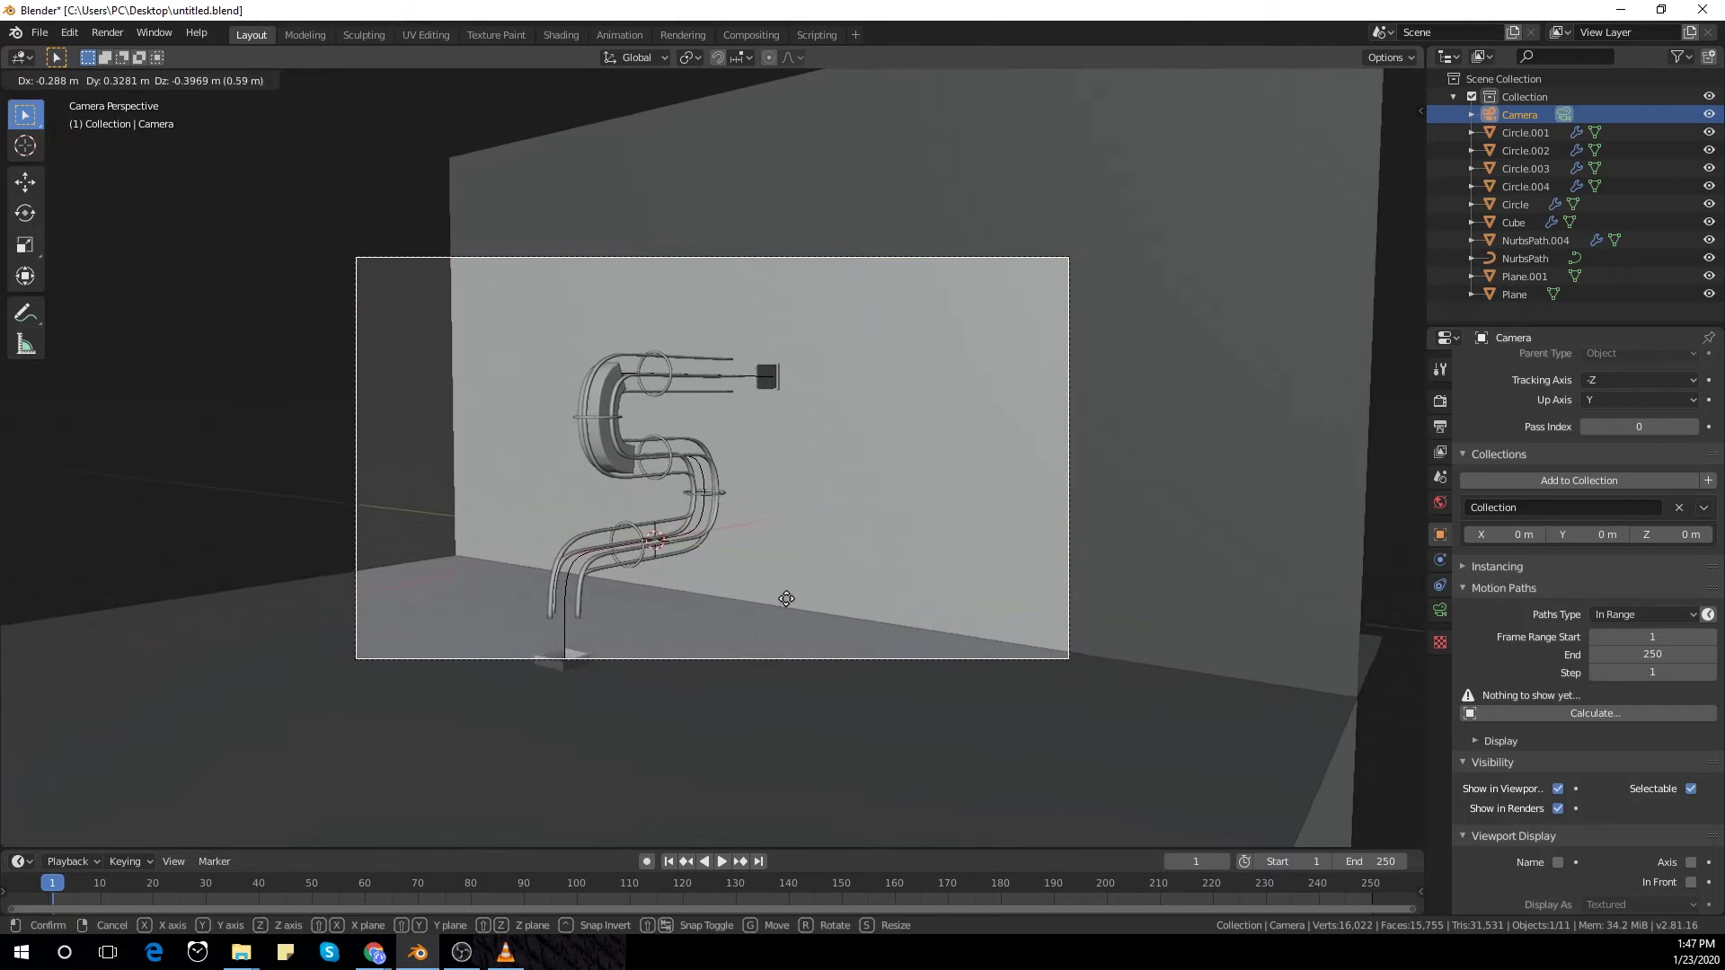
pyautogui.click(558, 748)
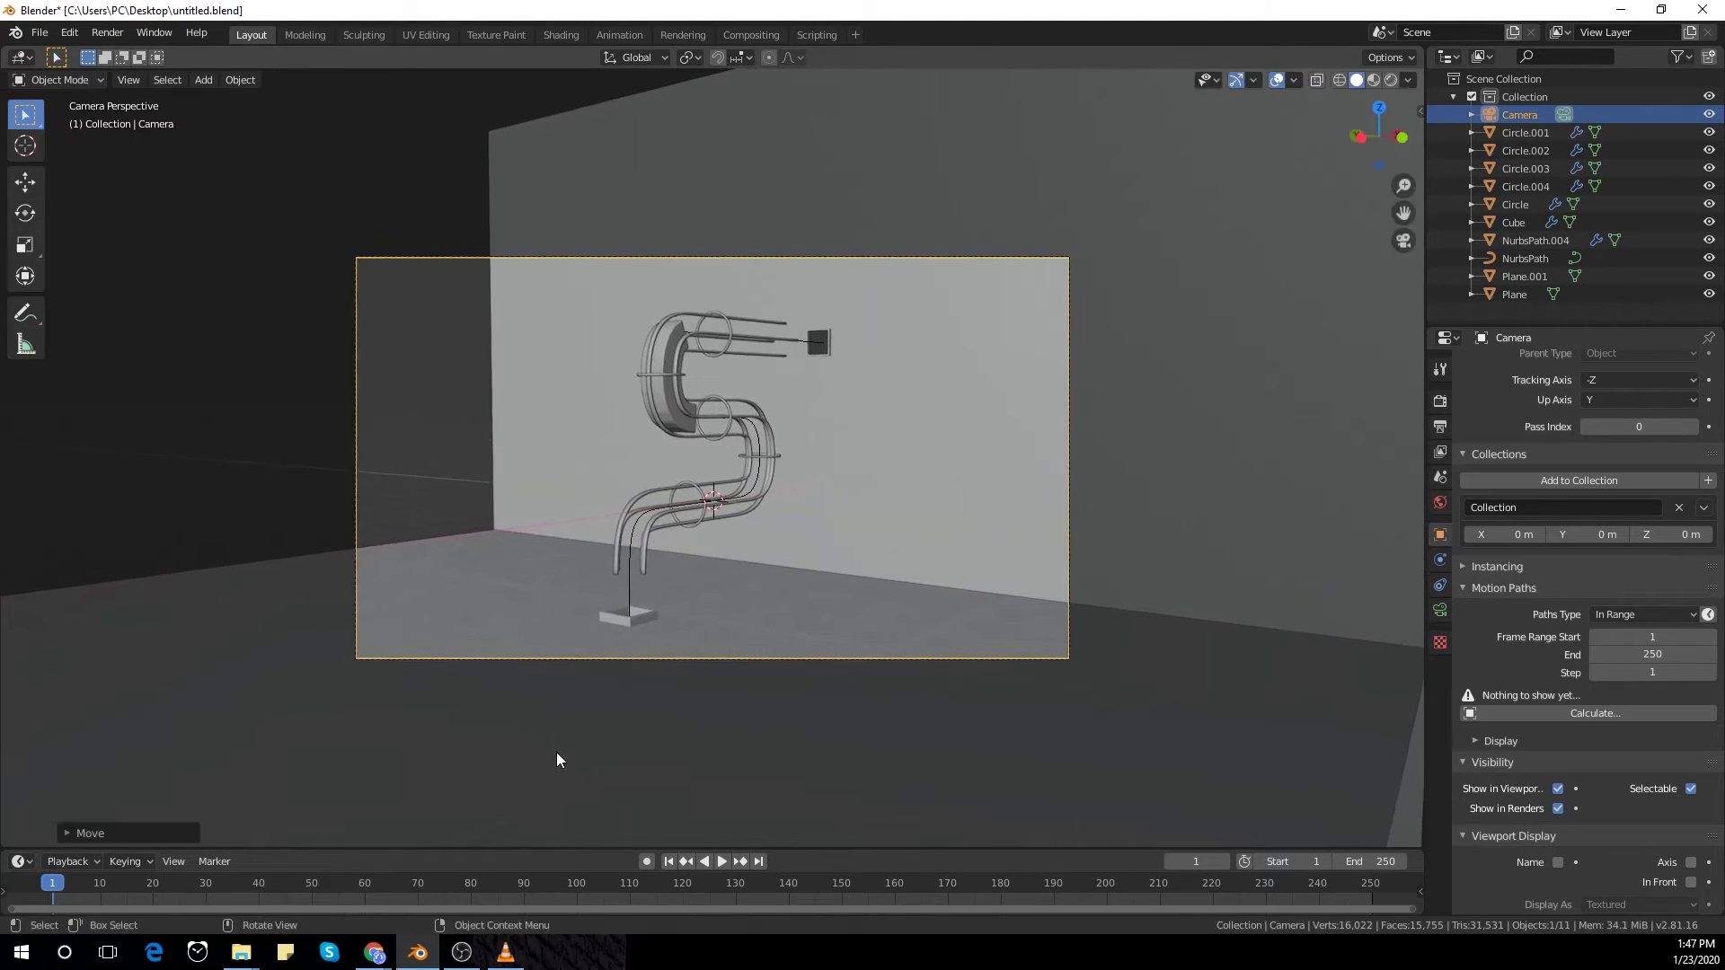
# Step: Add a plane rotated 90° on X, move it left, and scale it to about 9.6
pyautogui.hotkey('shift', 'a')
pyautogui.moveTo(334, 288)
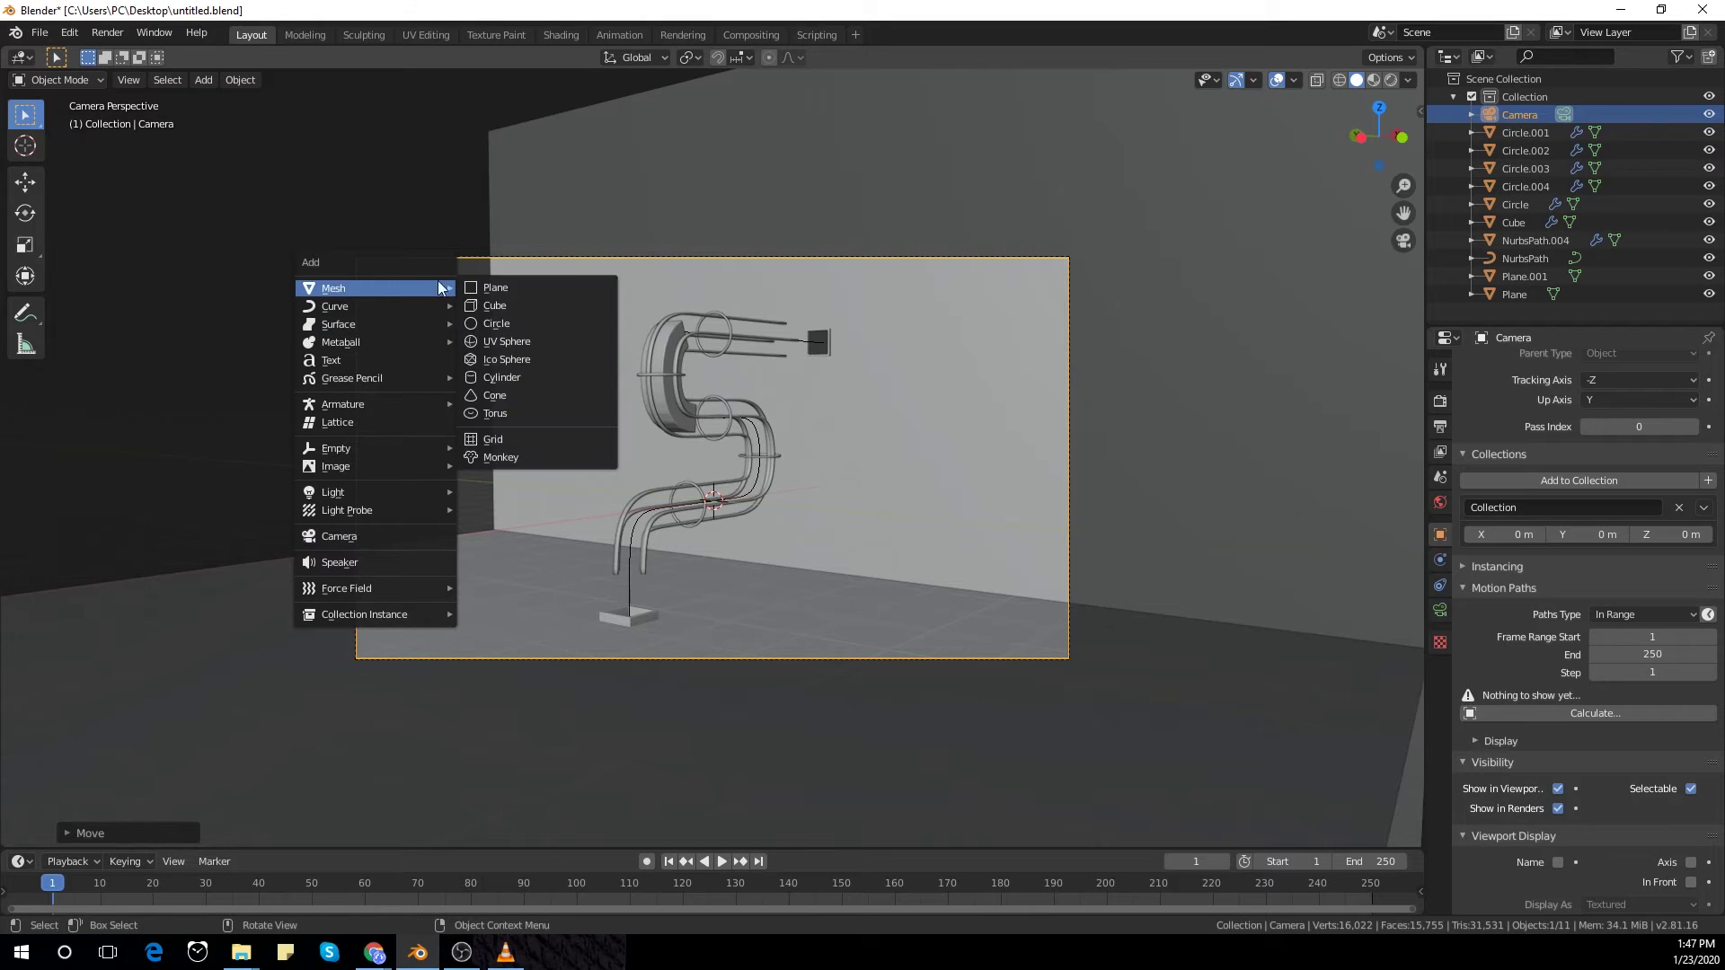
pyautogui.click(580, 288)
pyautogui.write('rx90')
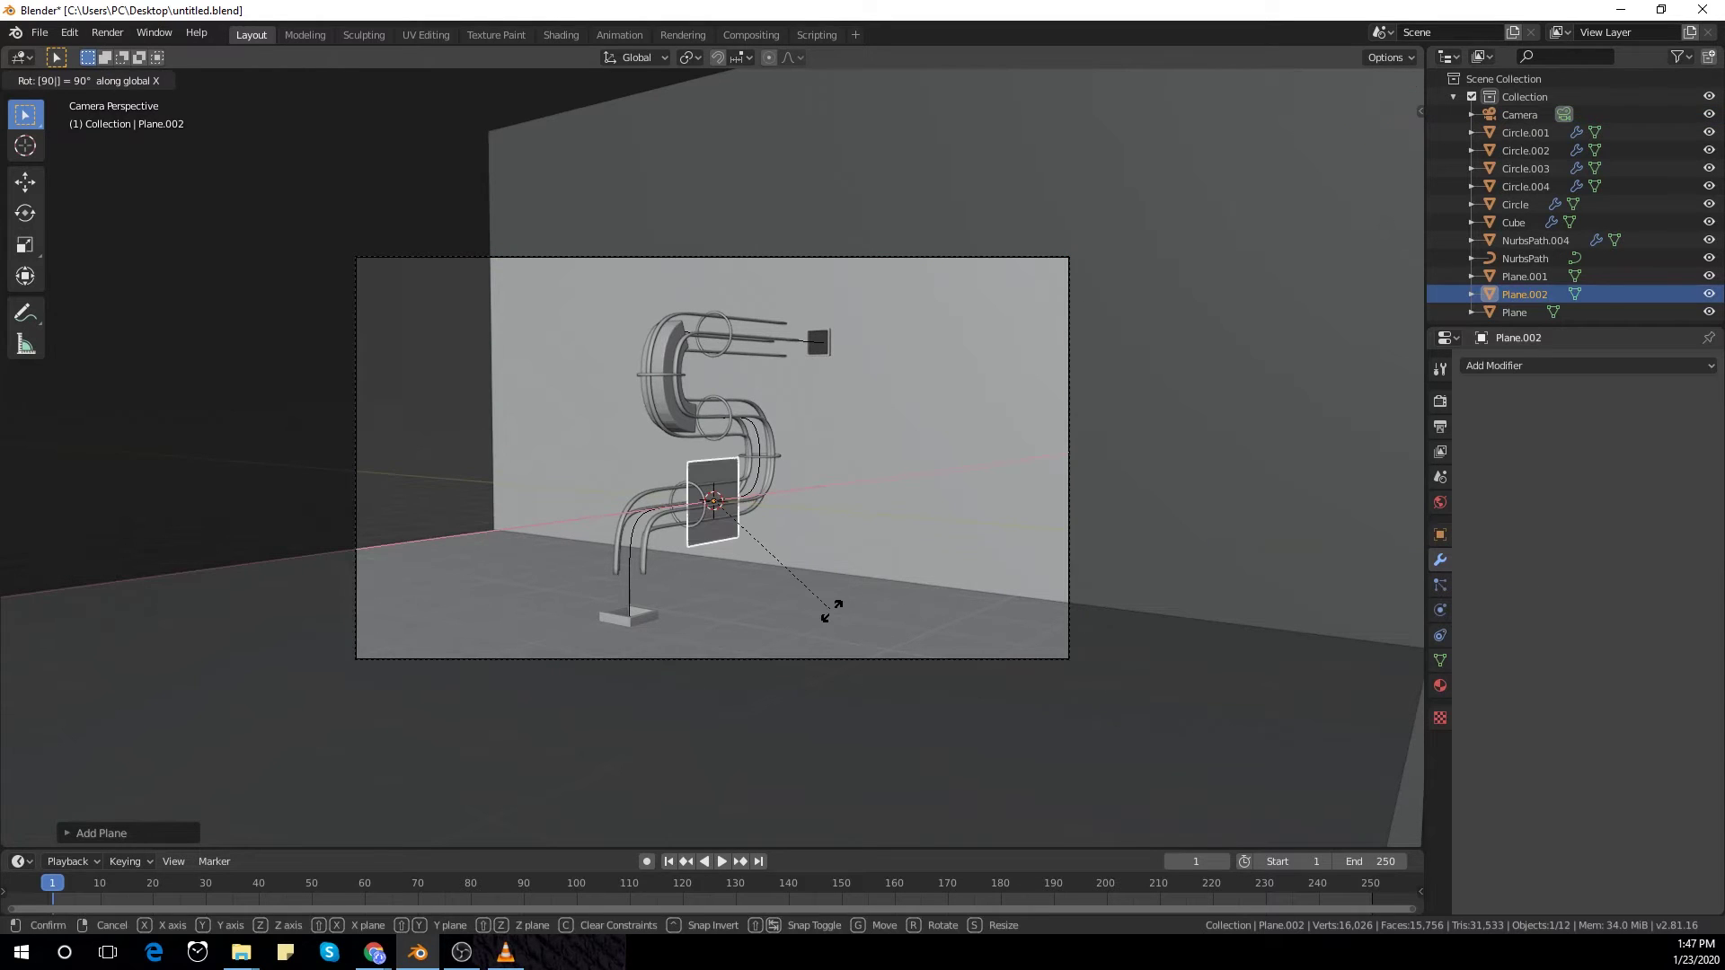
pyautogui.press('Return')
pyautogui.press('g')
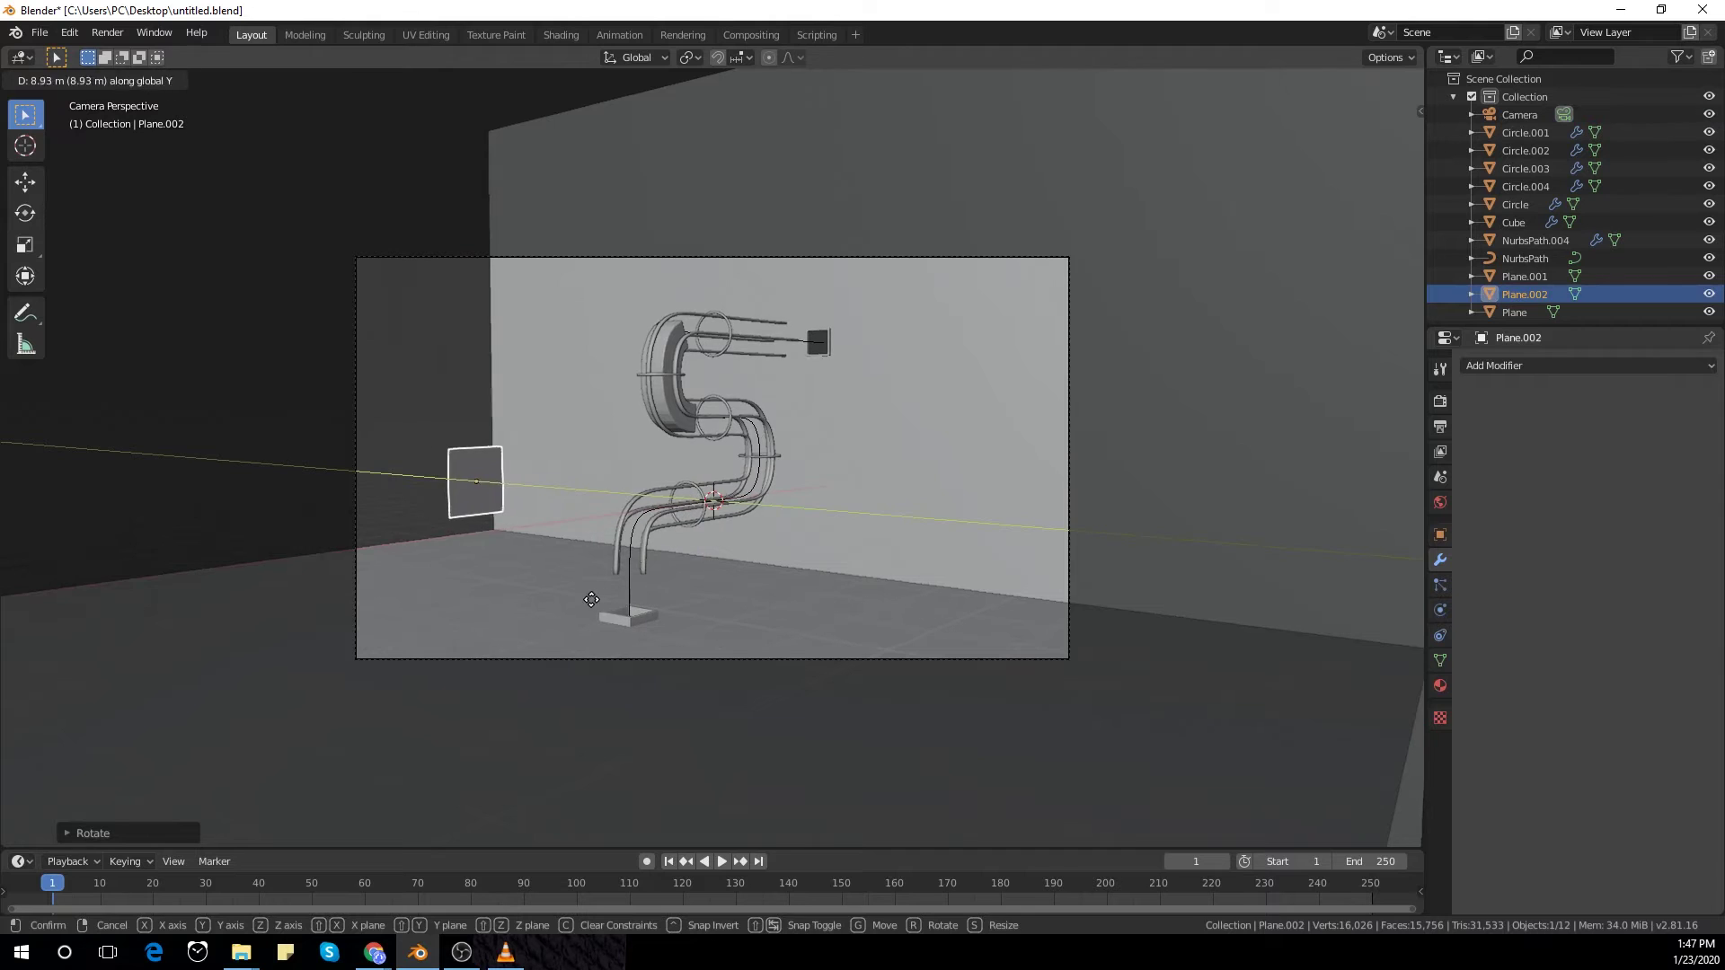
pyautogui.click(575, 600)
pyautogui.press('s')
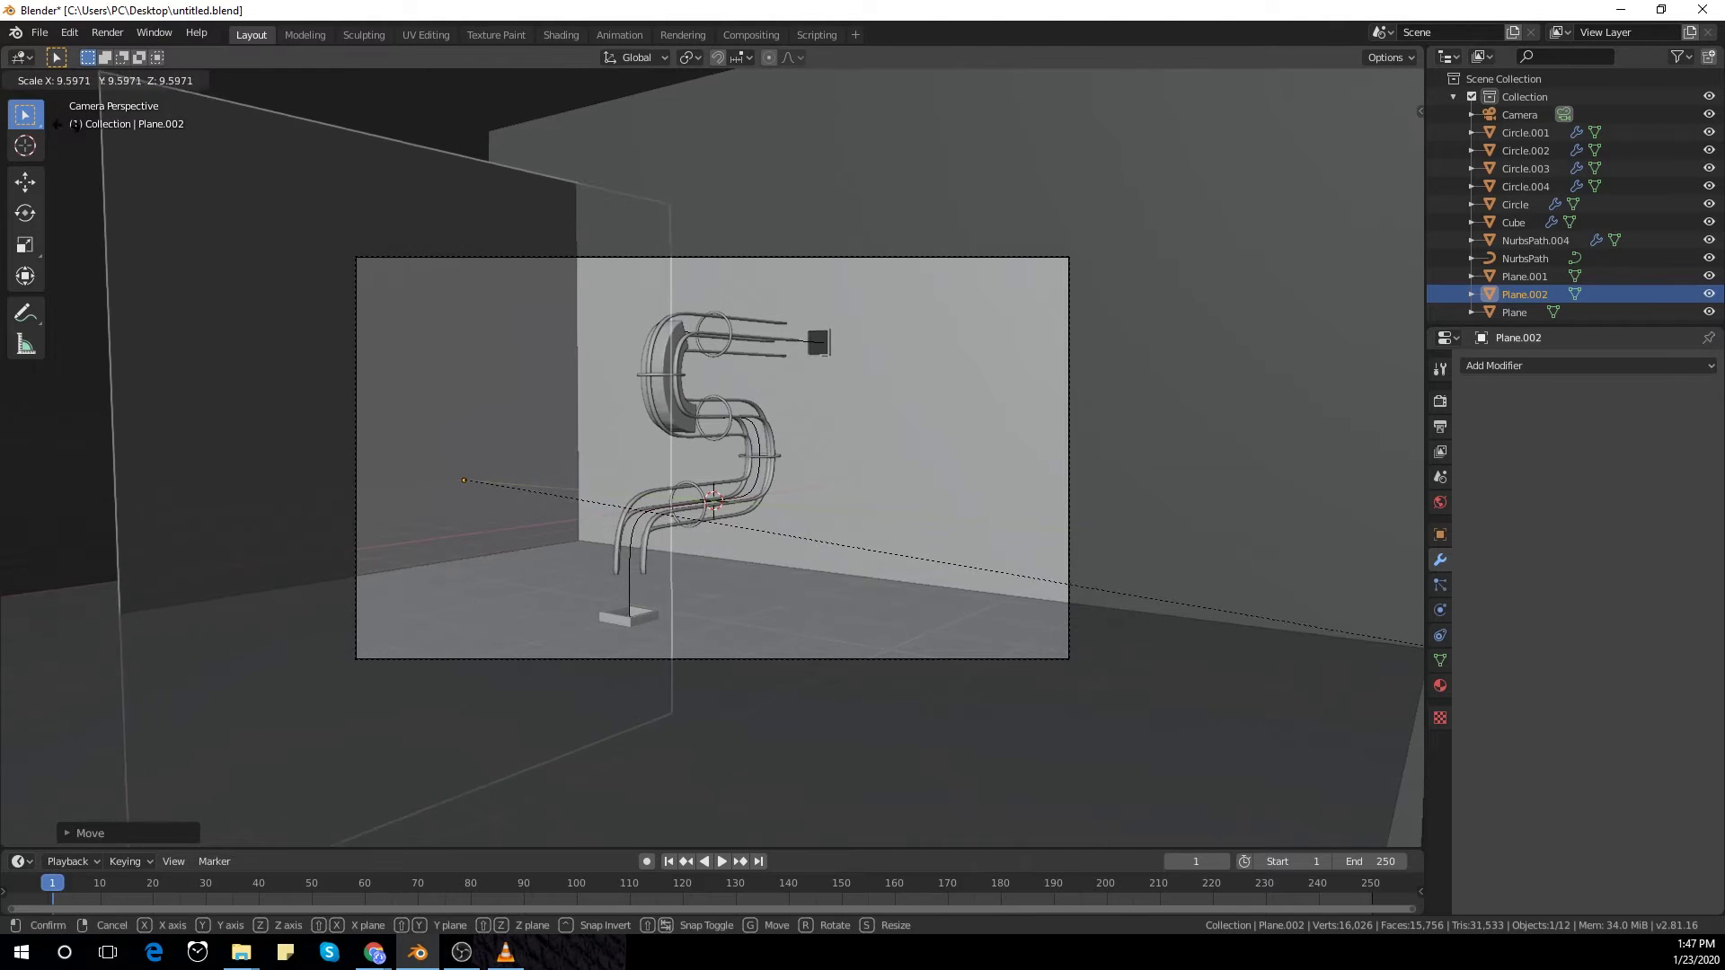
pyautogui.click(1235, 161)
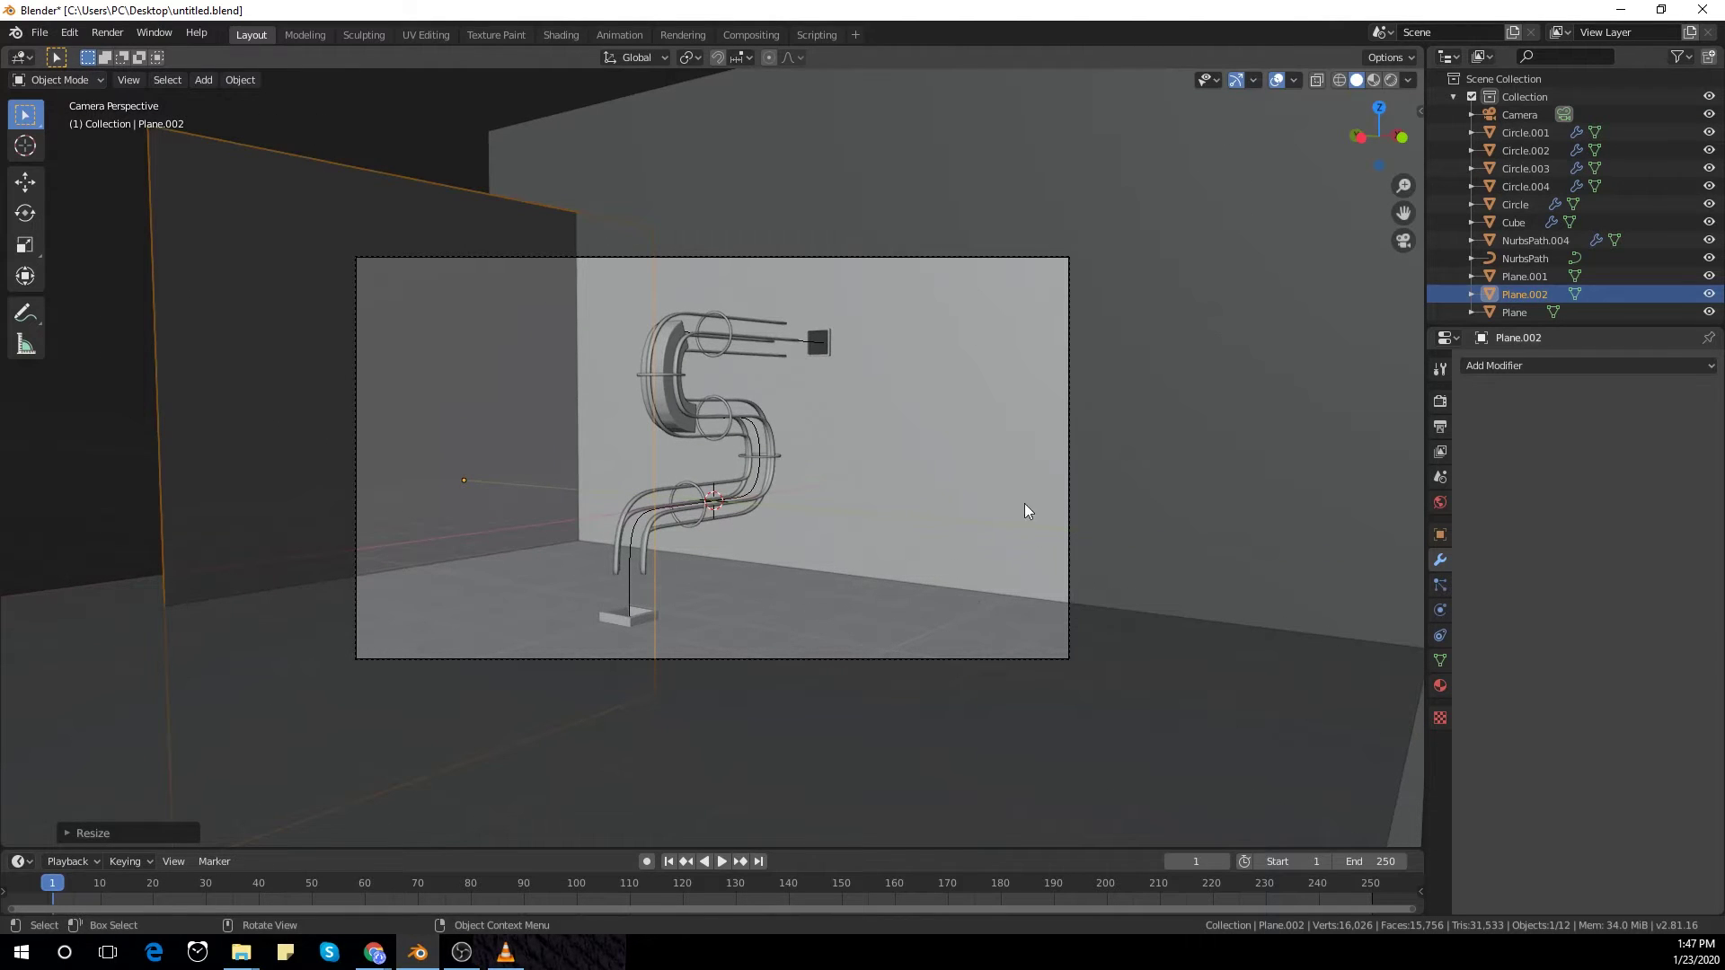
# Step: Adjust the camera's position to refine the shot
pyautogui.click(944, 260)
pyautogui.press('g')
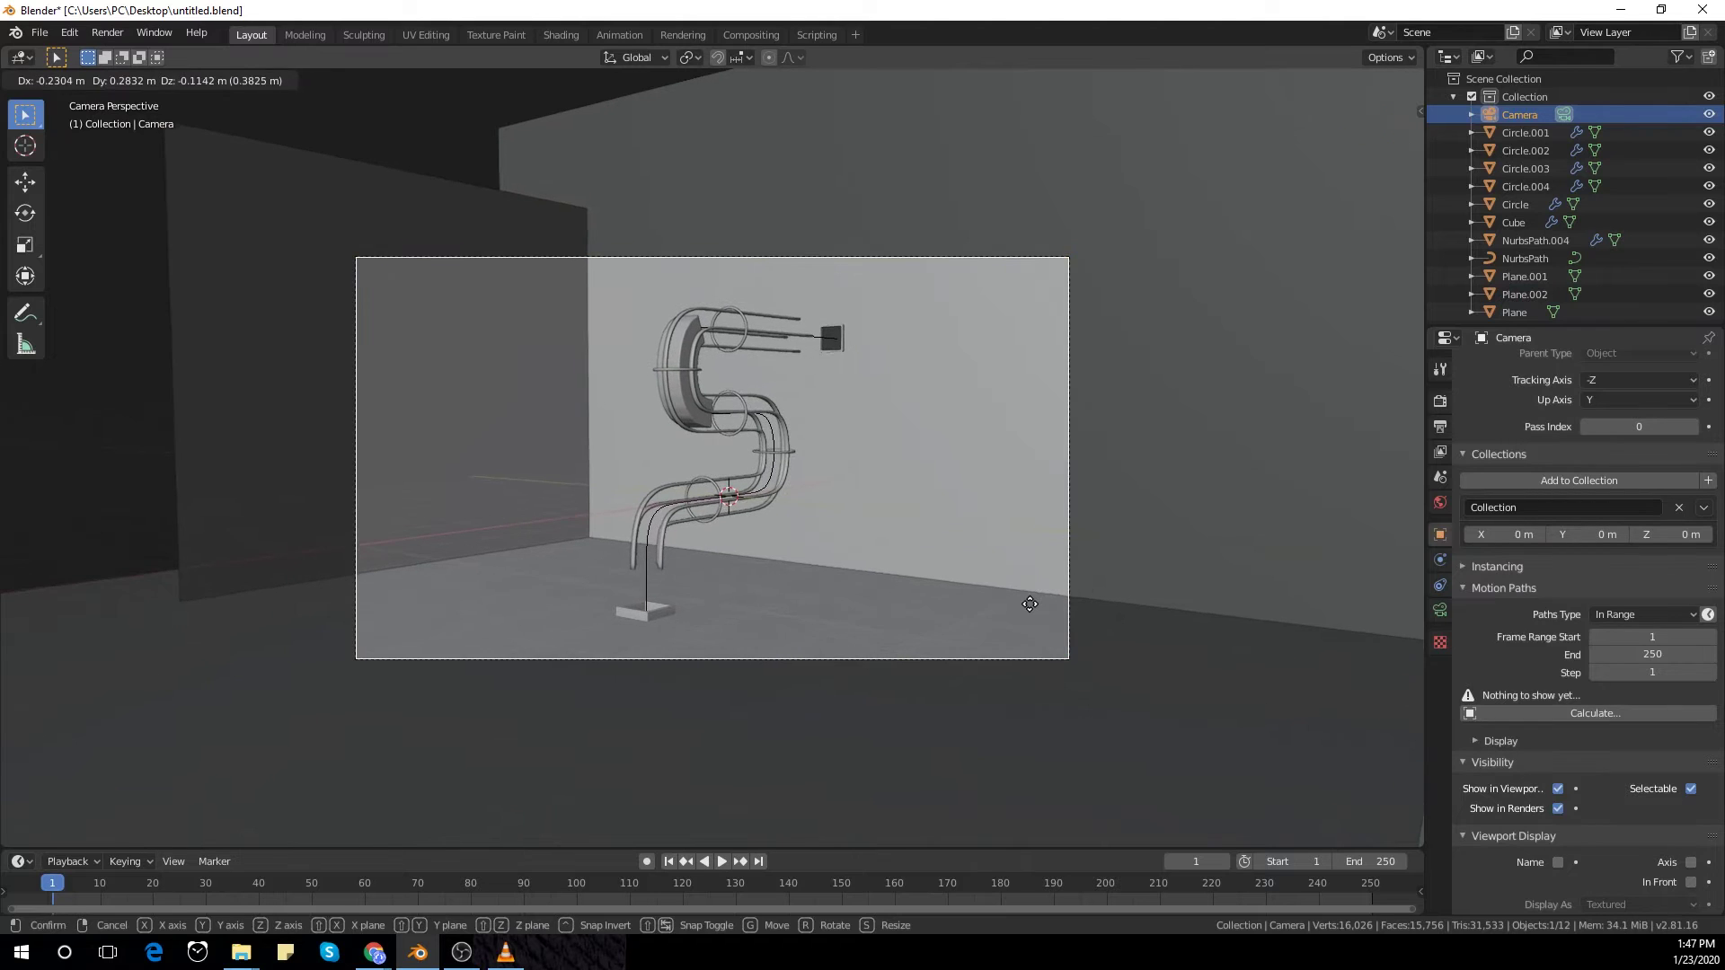
pyautogui.click(1030, 603)
pyautogui.click(681, 408)
# Step: Apply Shade Smooth to the S-shaped object
pyautogui.scroll(4, 710, 439)
pyautogui.rightClick(670, 321)
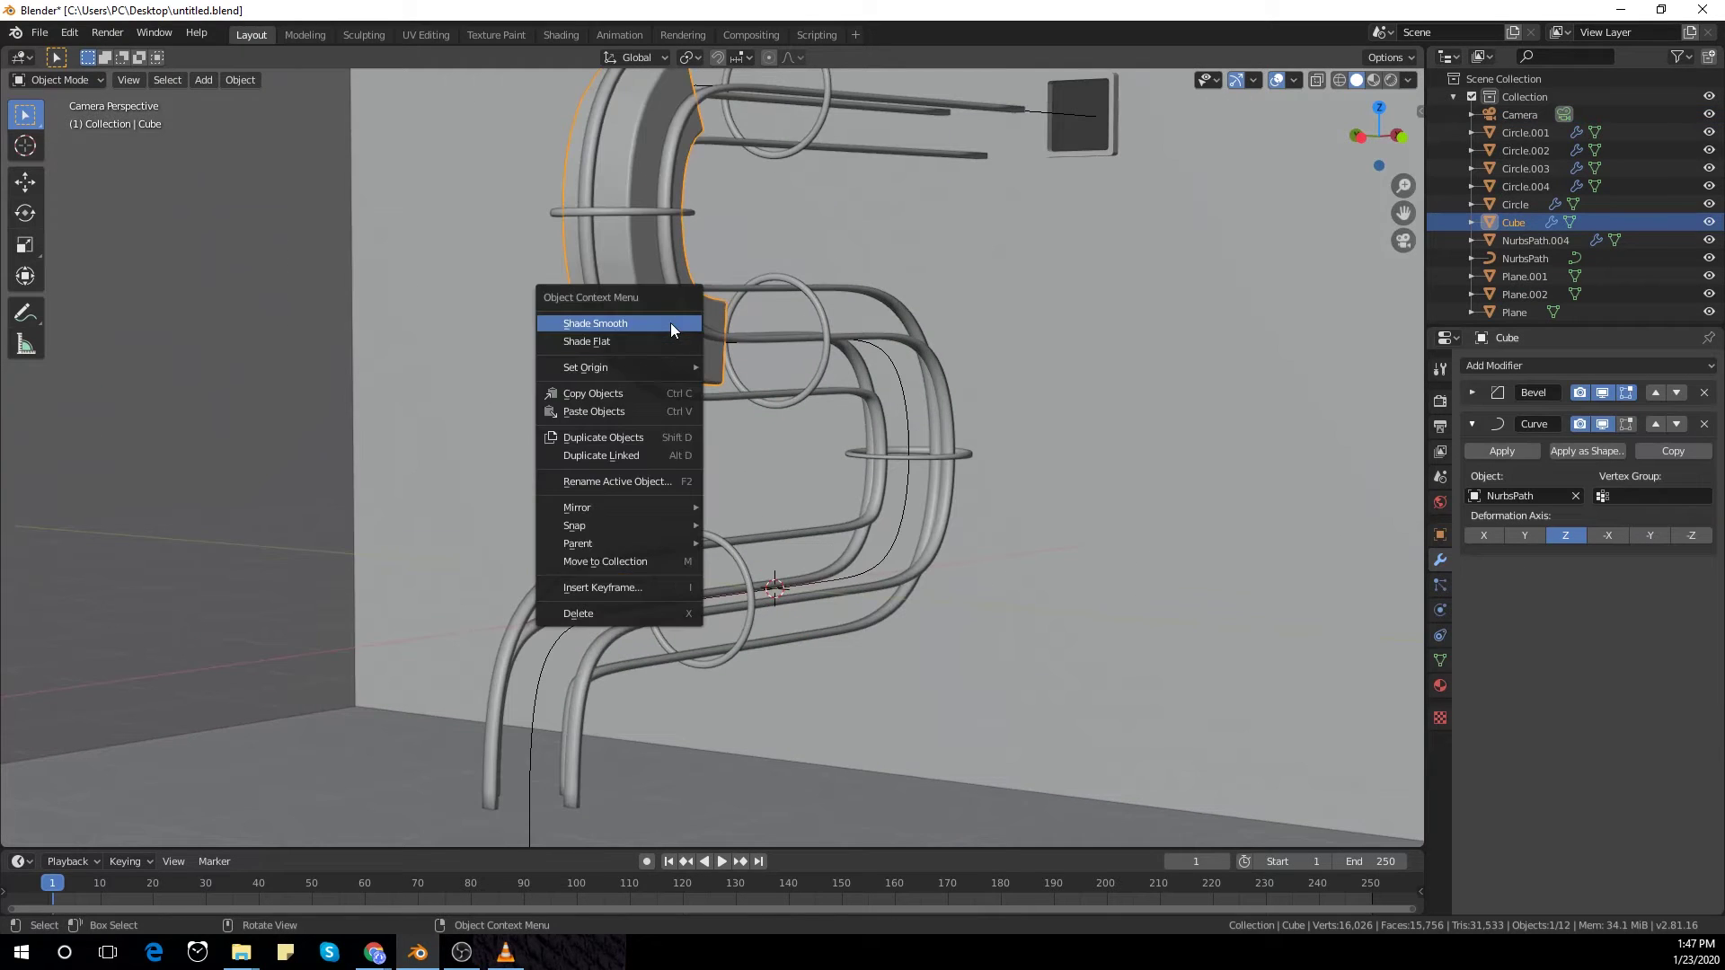
pyautogui.click(671, 322)
pyautogui.scroll(-4, 670, 359)
# Step: Give the pipe path a new material named metal with Metallic set to 1.0
pyautogui.click(241, 769)
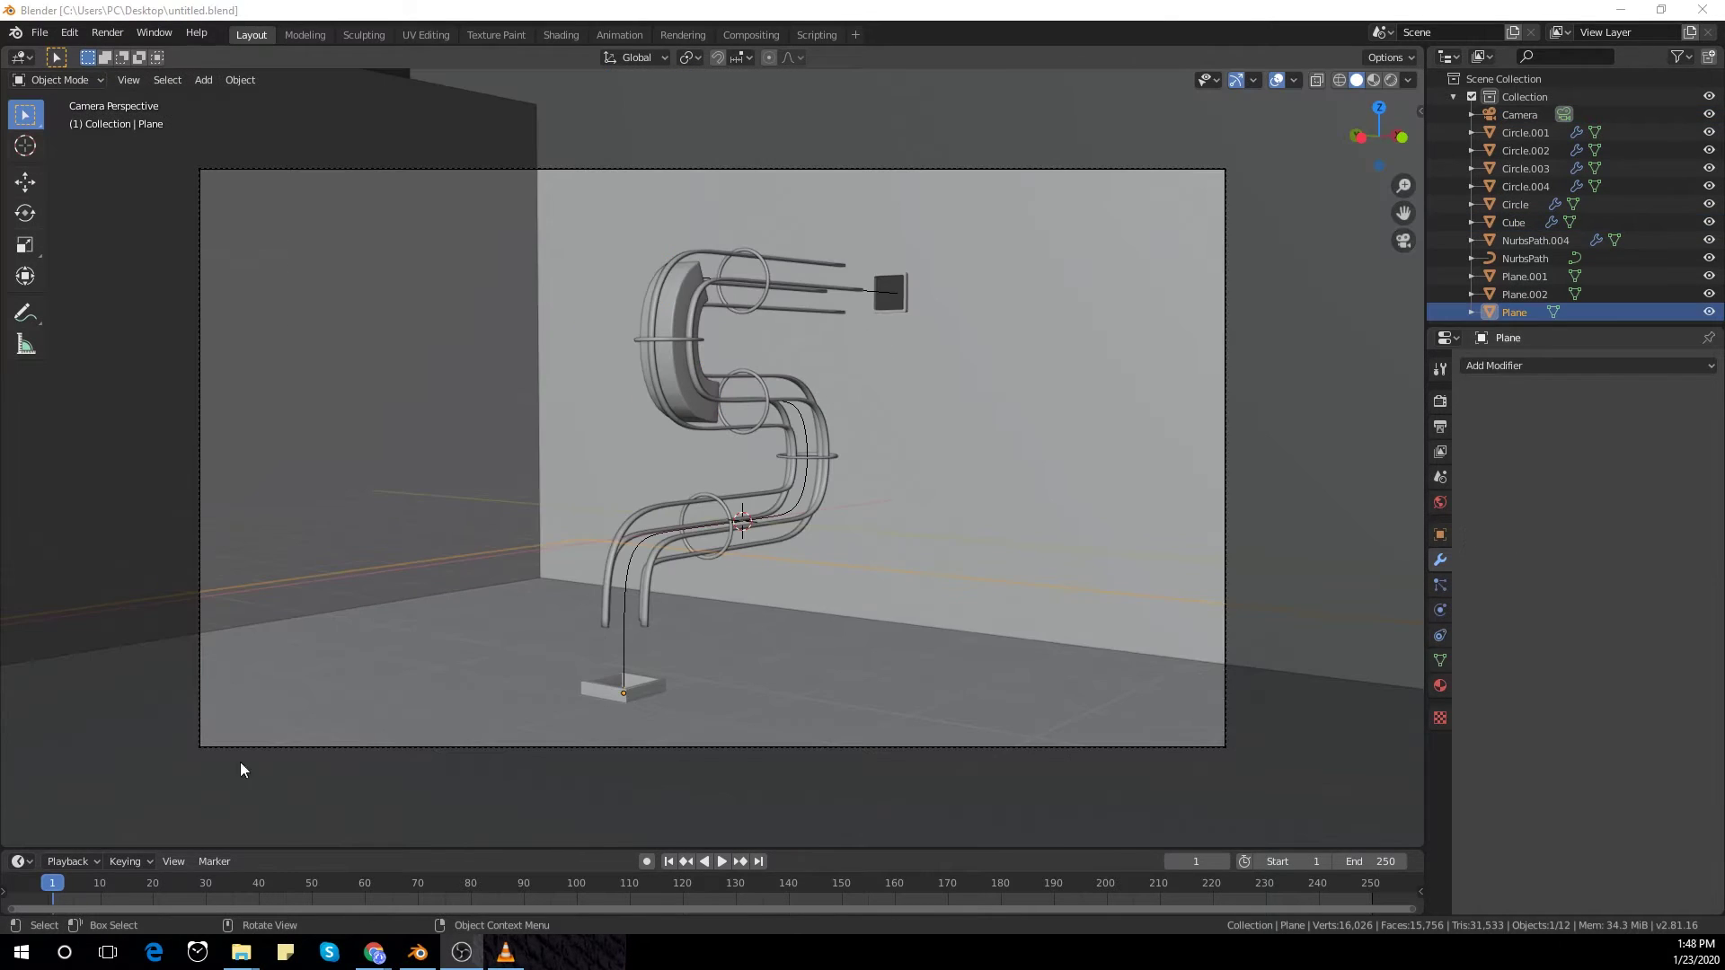
pyautogui.click(669, 564)
pyautogui.click(1440, 686)
pyautogui.click(1574, 443)
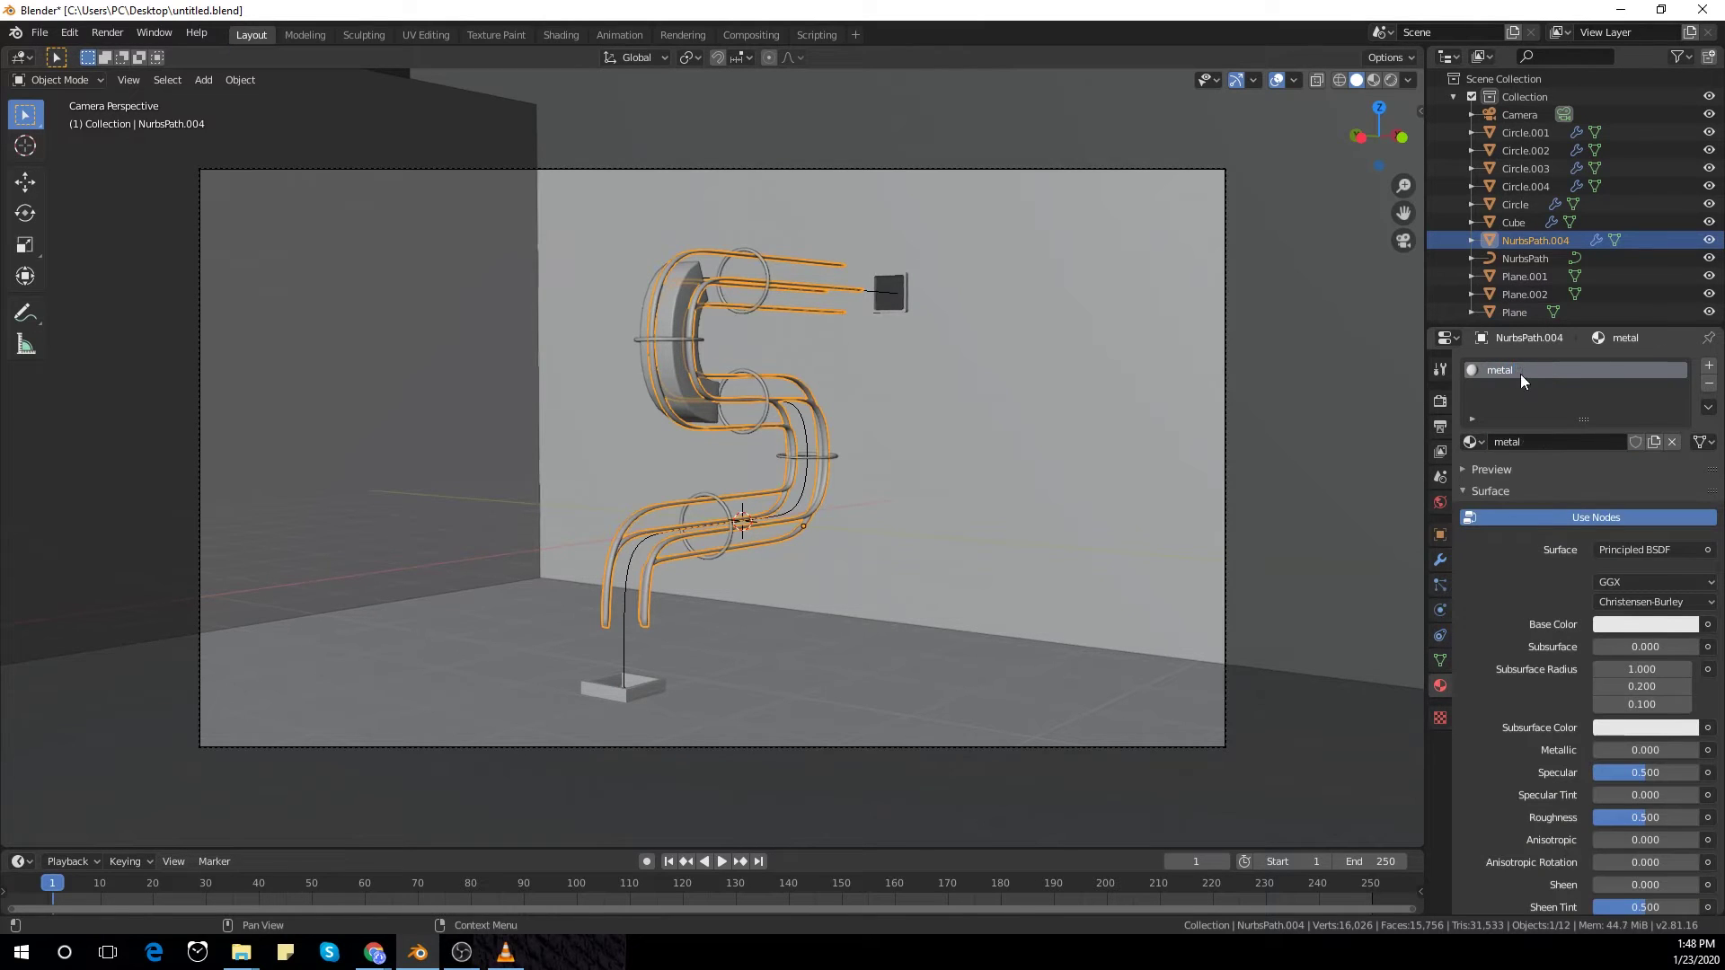
pyautogui.click(1545, 466)
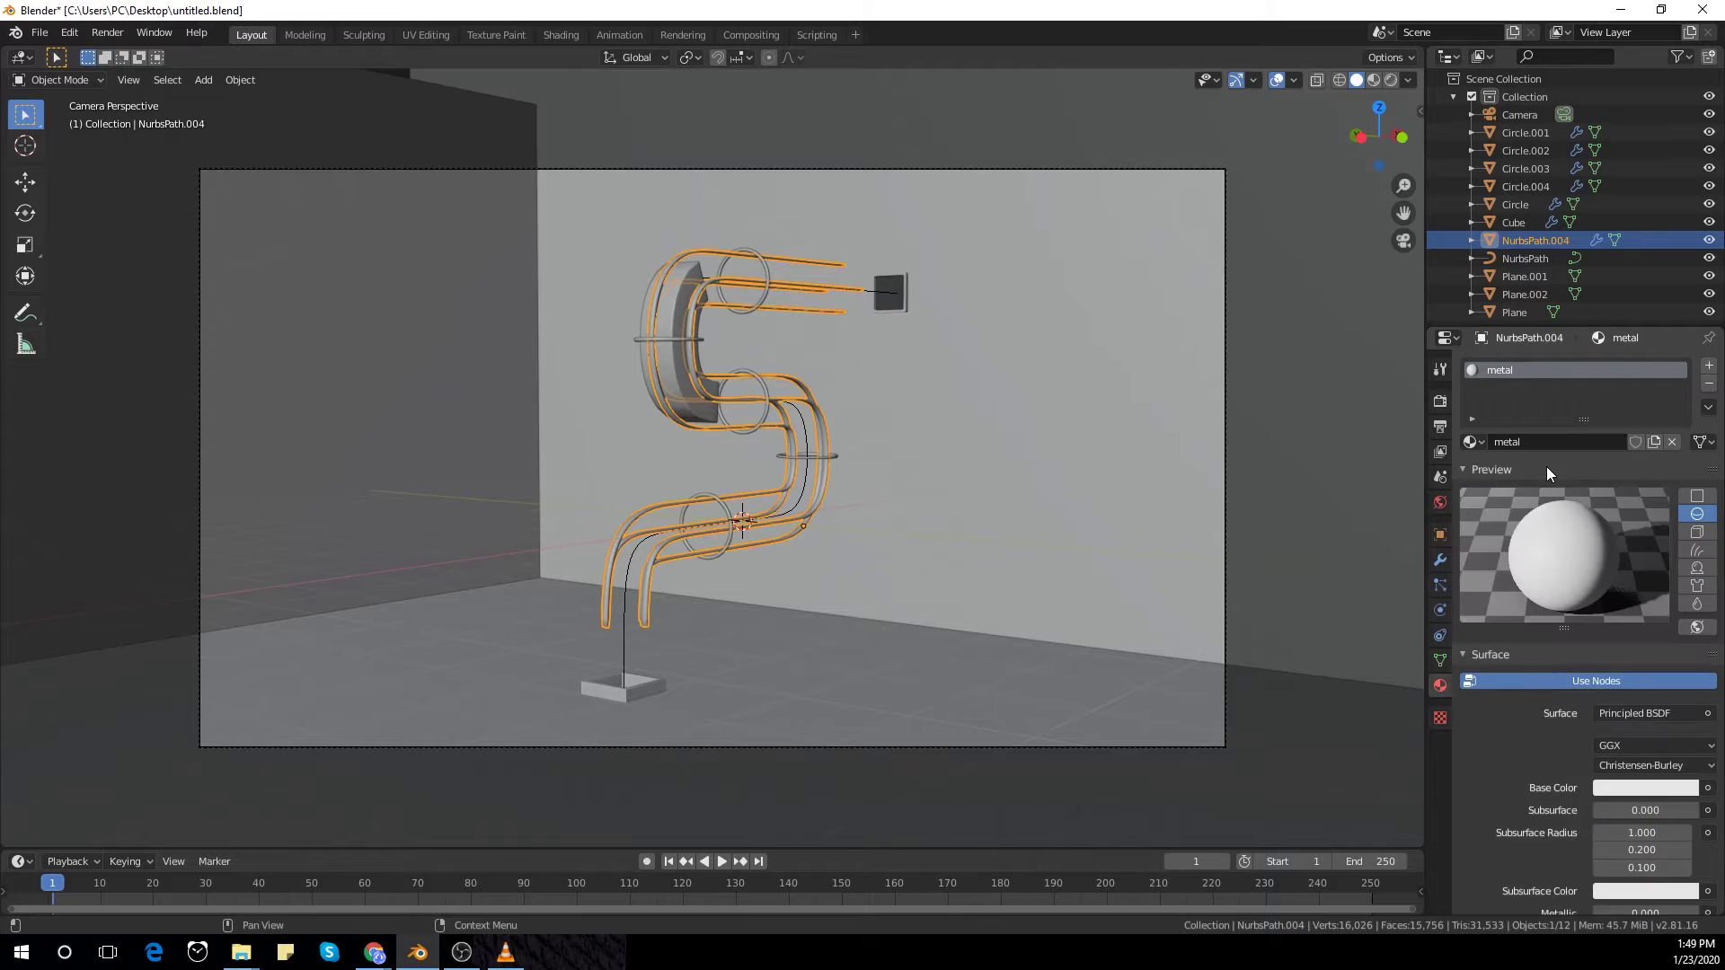
pyautogui.scroll(-5, 1641, 714)
pyautogui.moveTo(1606, 734); pyautogui.dragTo(1595, 808)
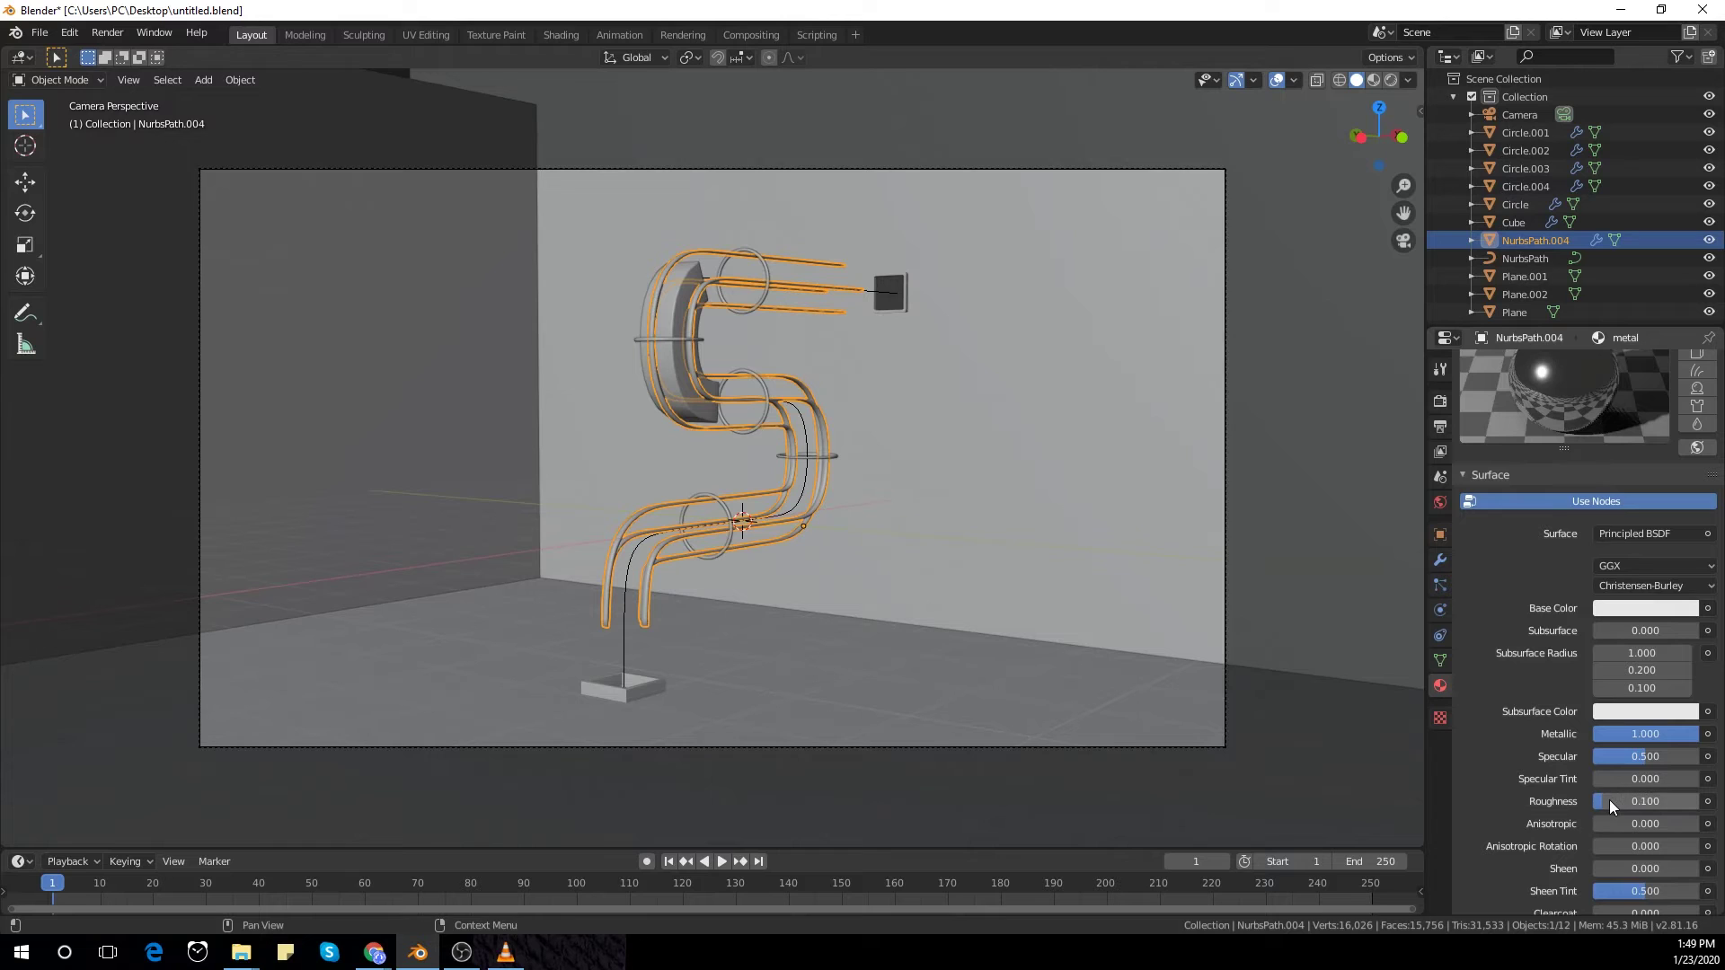
pyautogui.scroll(2, 814, 577)
# Step: Assign the metal material to the first ring and the lower ring
pyautogui.click(825, 457)
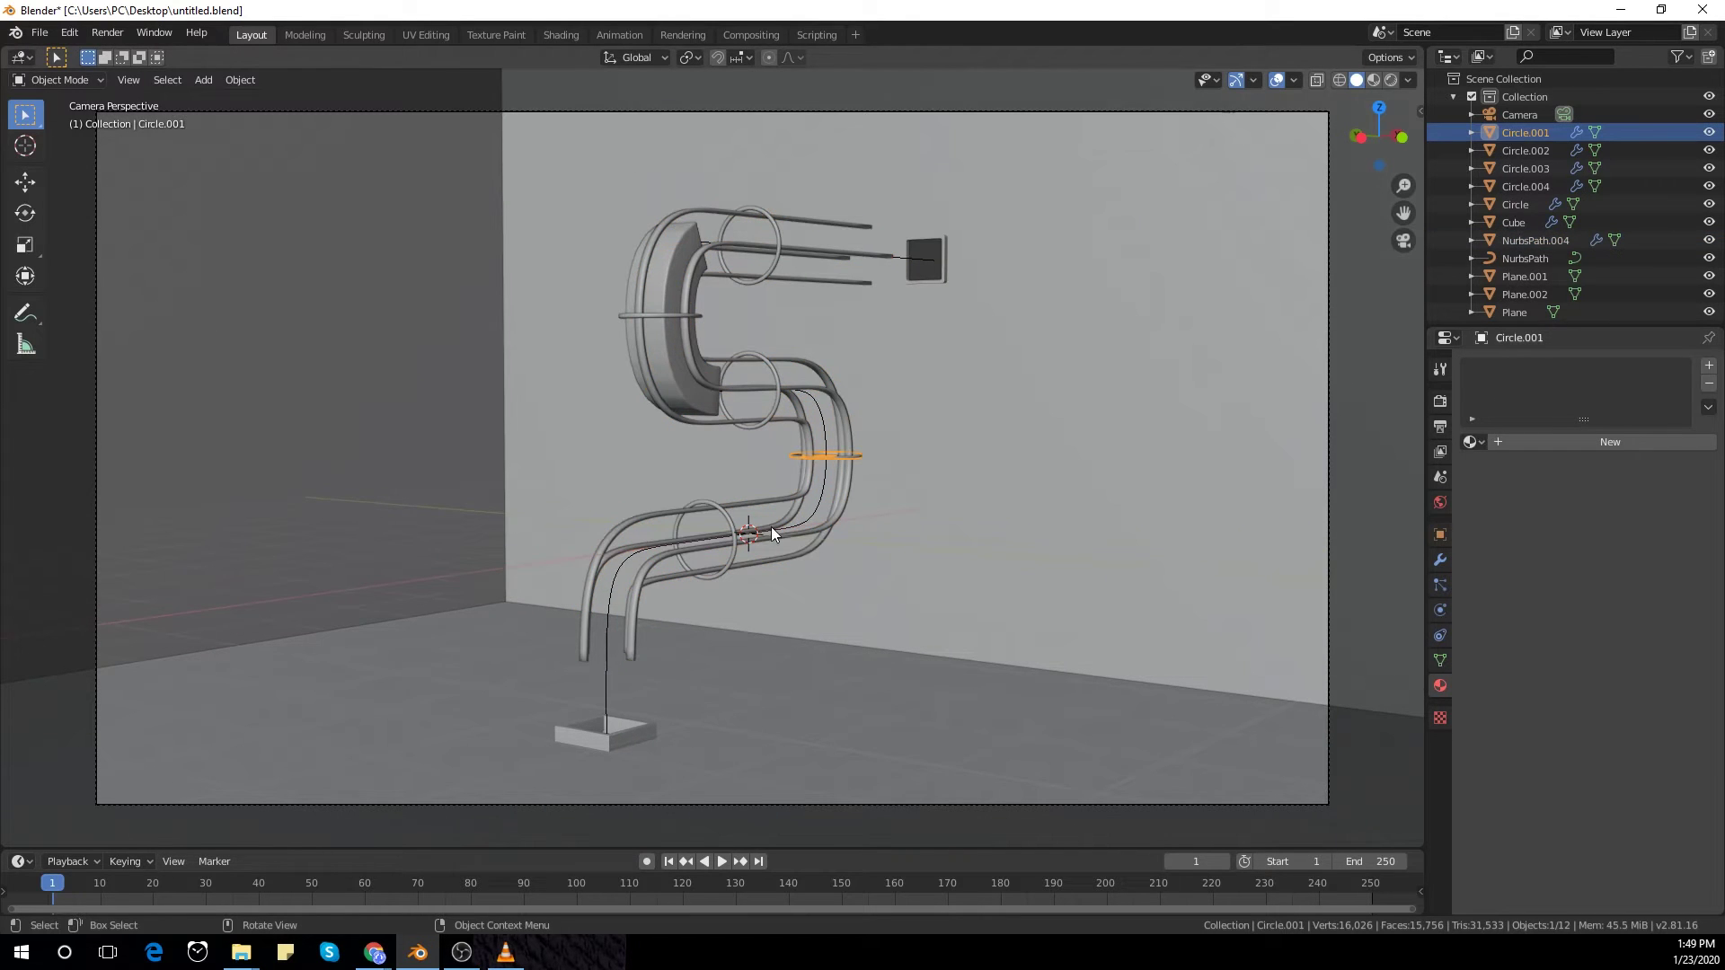
pyautogui.click(1473, 442)
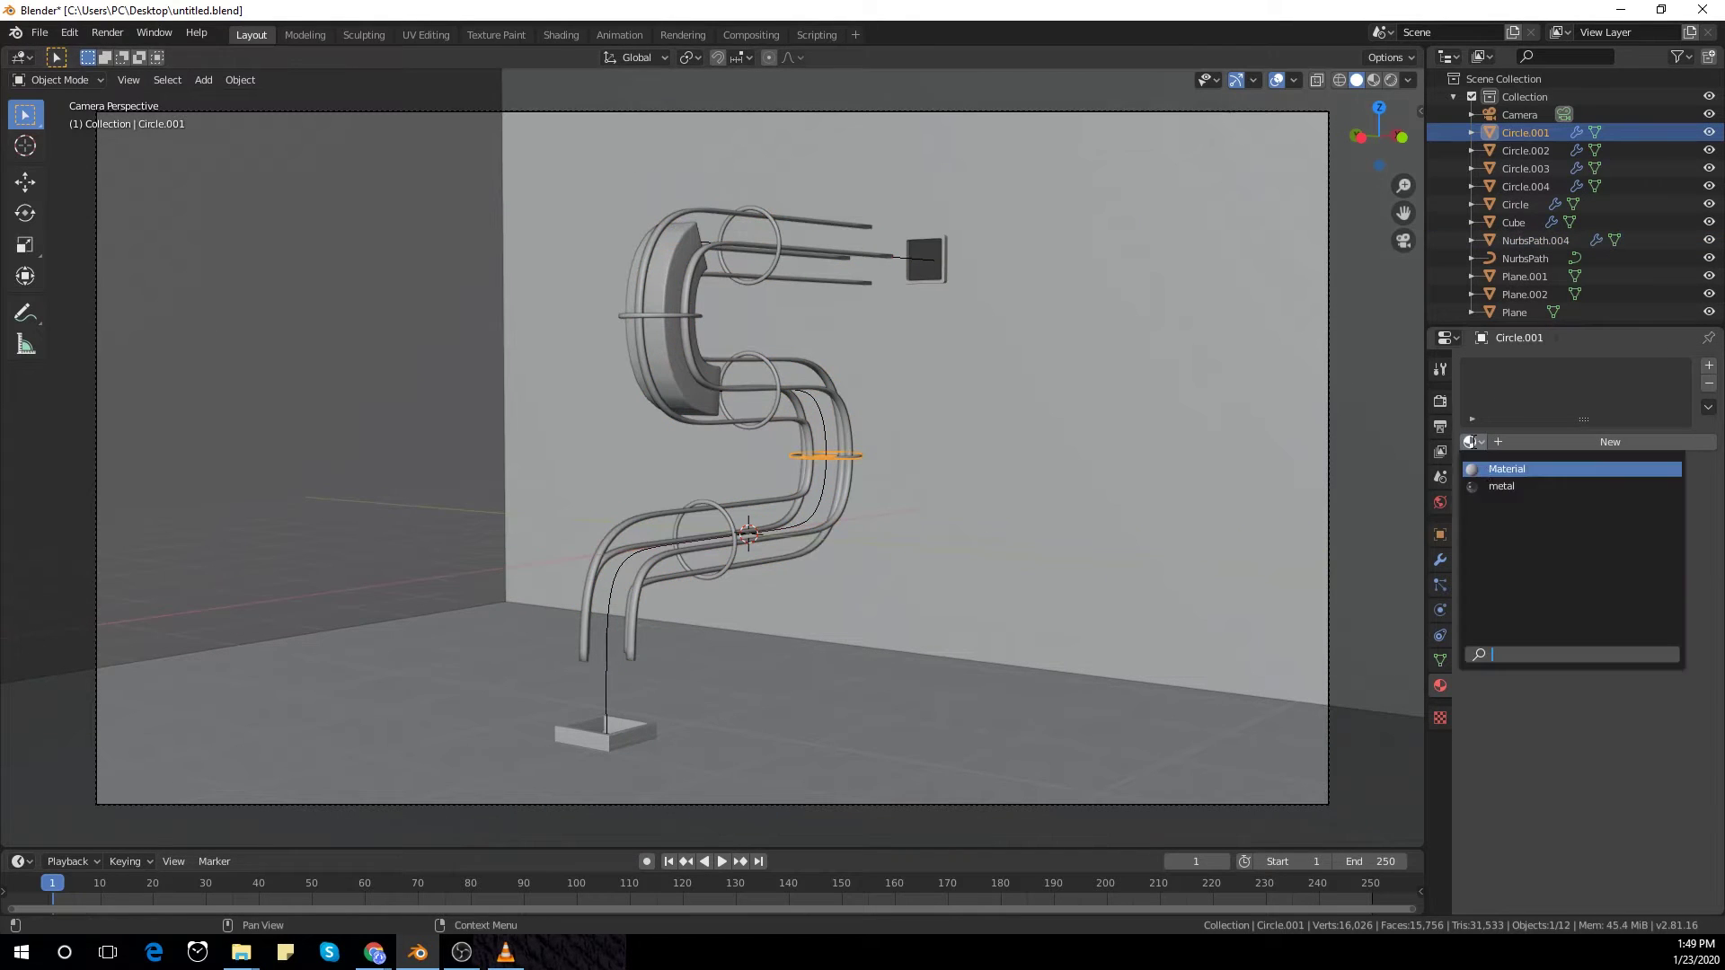
pyautogui.click(1498, 486)
pyautogui.click(731, 517)
pyautogui.click(1470, 442)
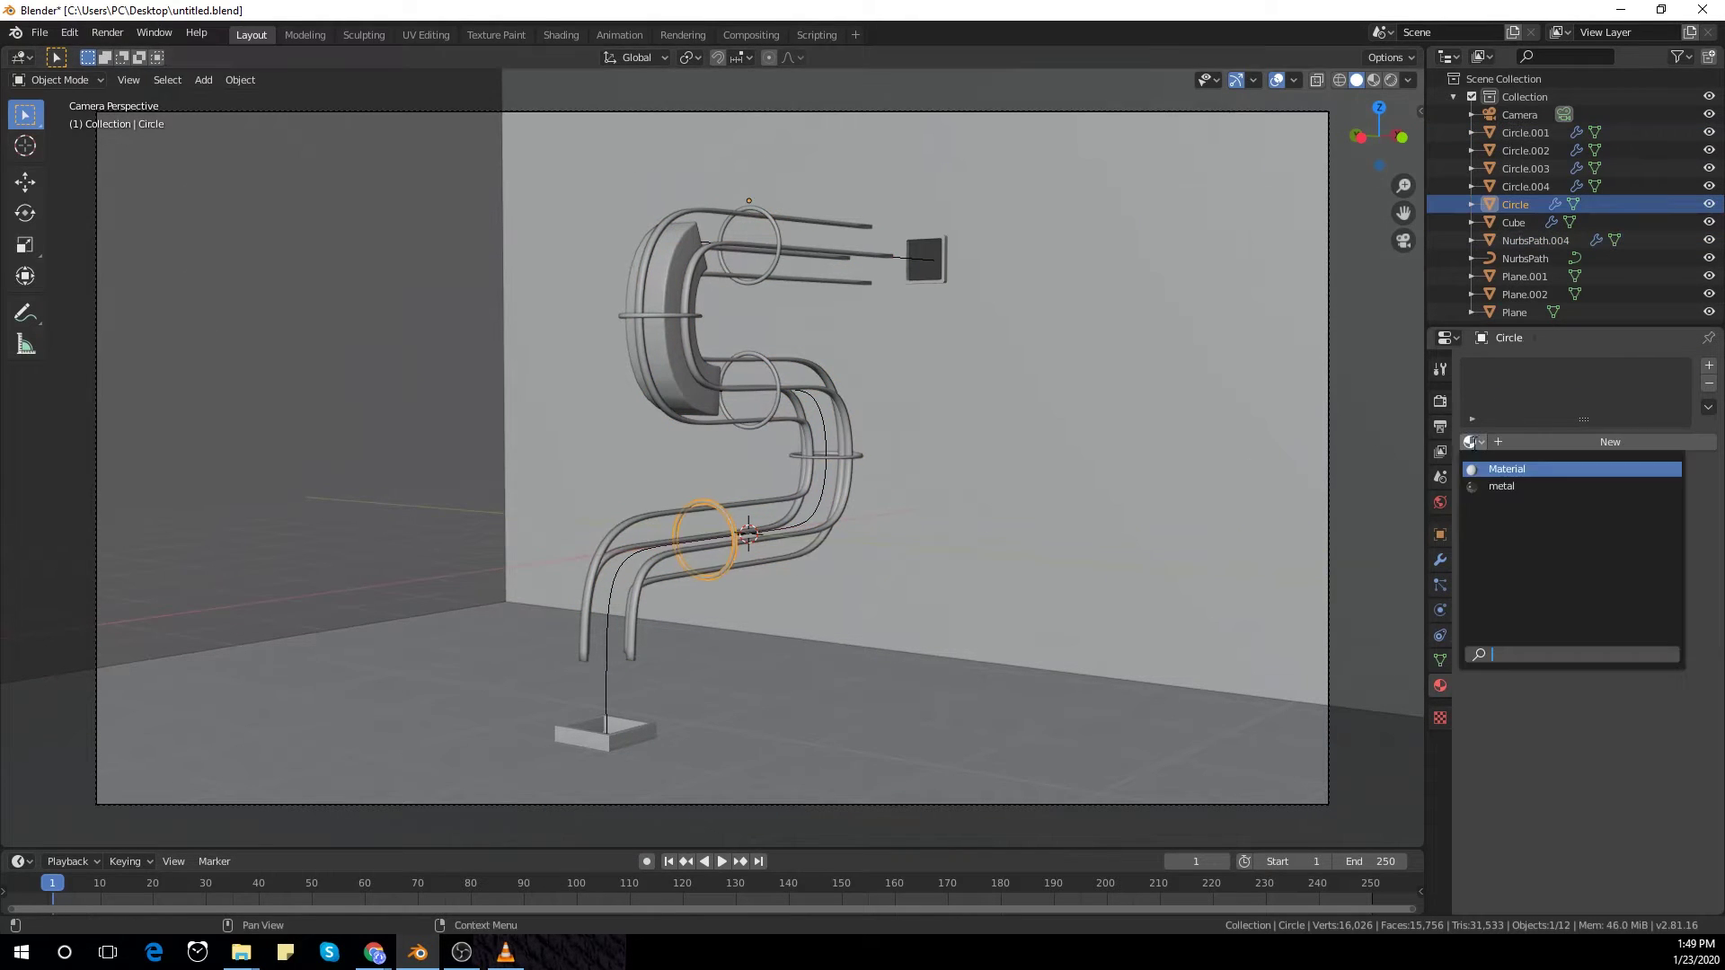
pyautogui.click(1527, 476)
pyautogui.click(1391, 80)
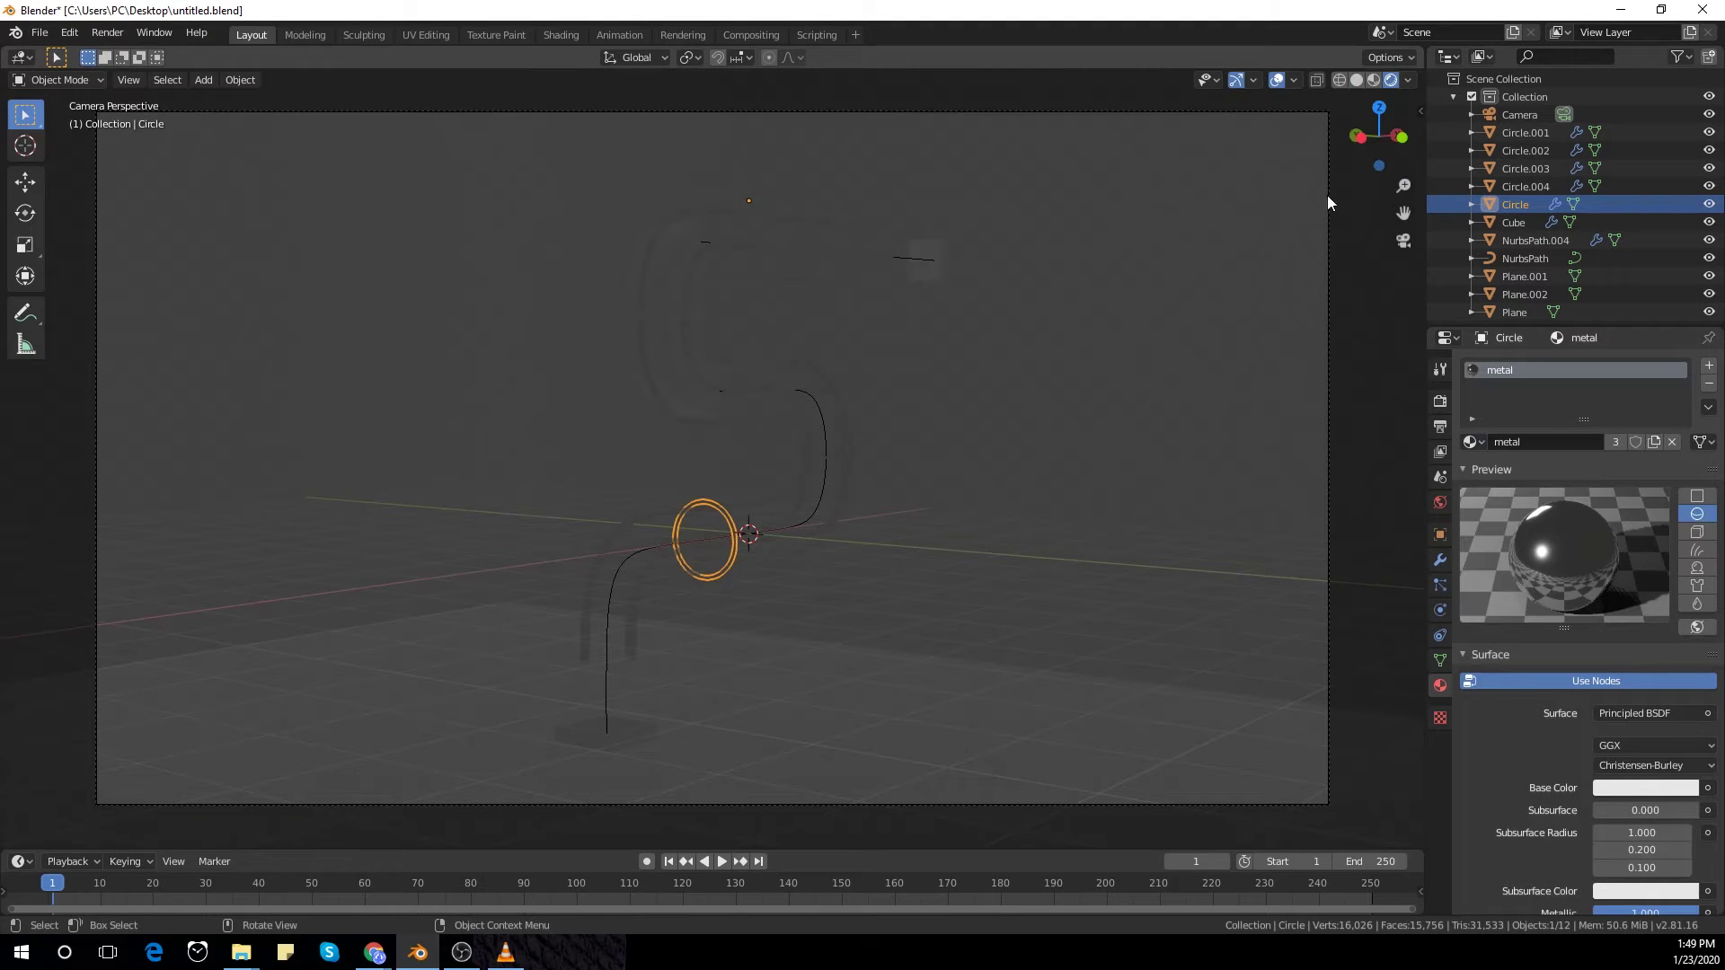
pyautogui.click(1374, 81)
# Step: Assign the metal material to the middle ring and the top ring
pyautogui.click(757, 352)
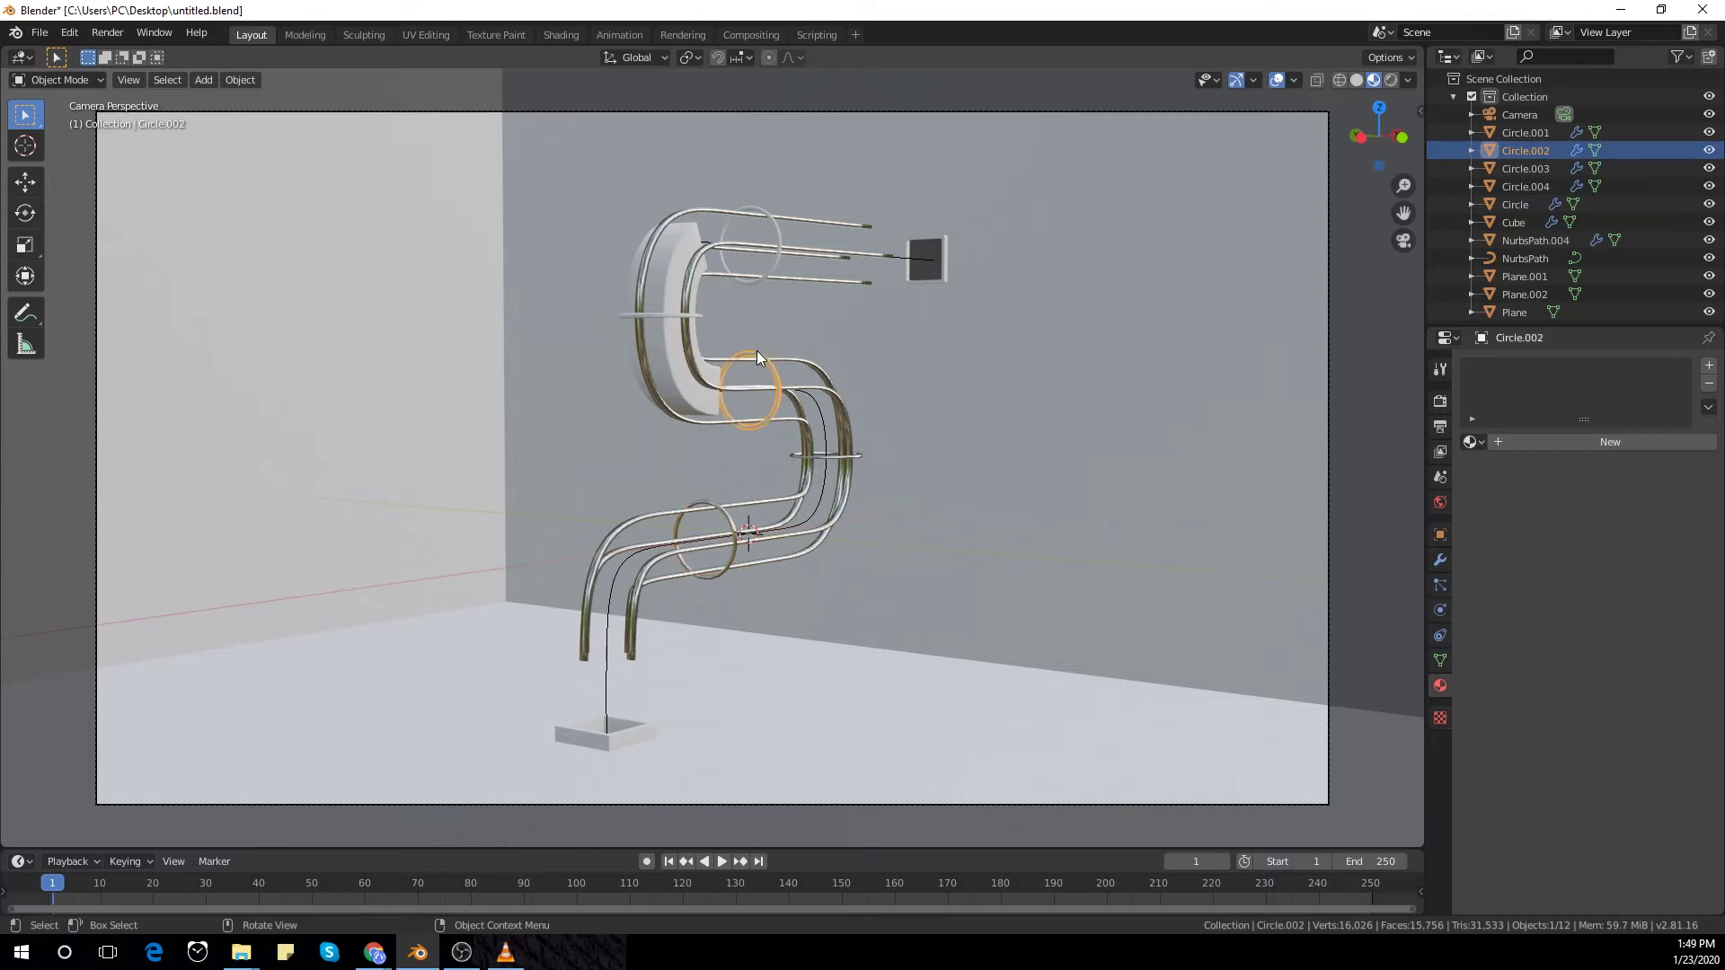
pyautogui.click(1470, 442)
pyautogui.click(1528, 482)
pyautogui.click(773, 248)
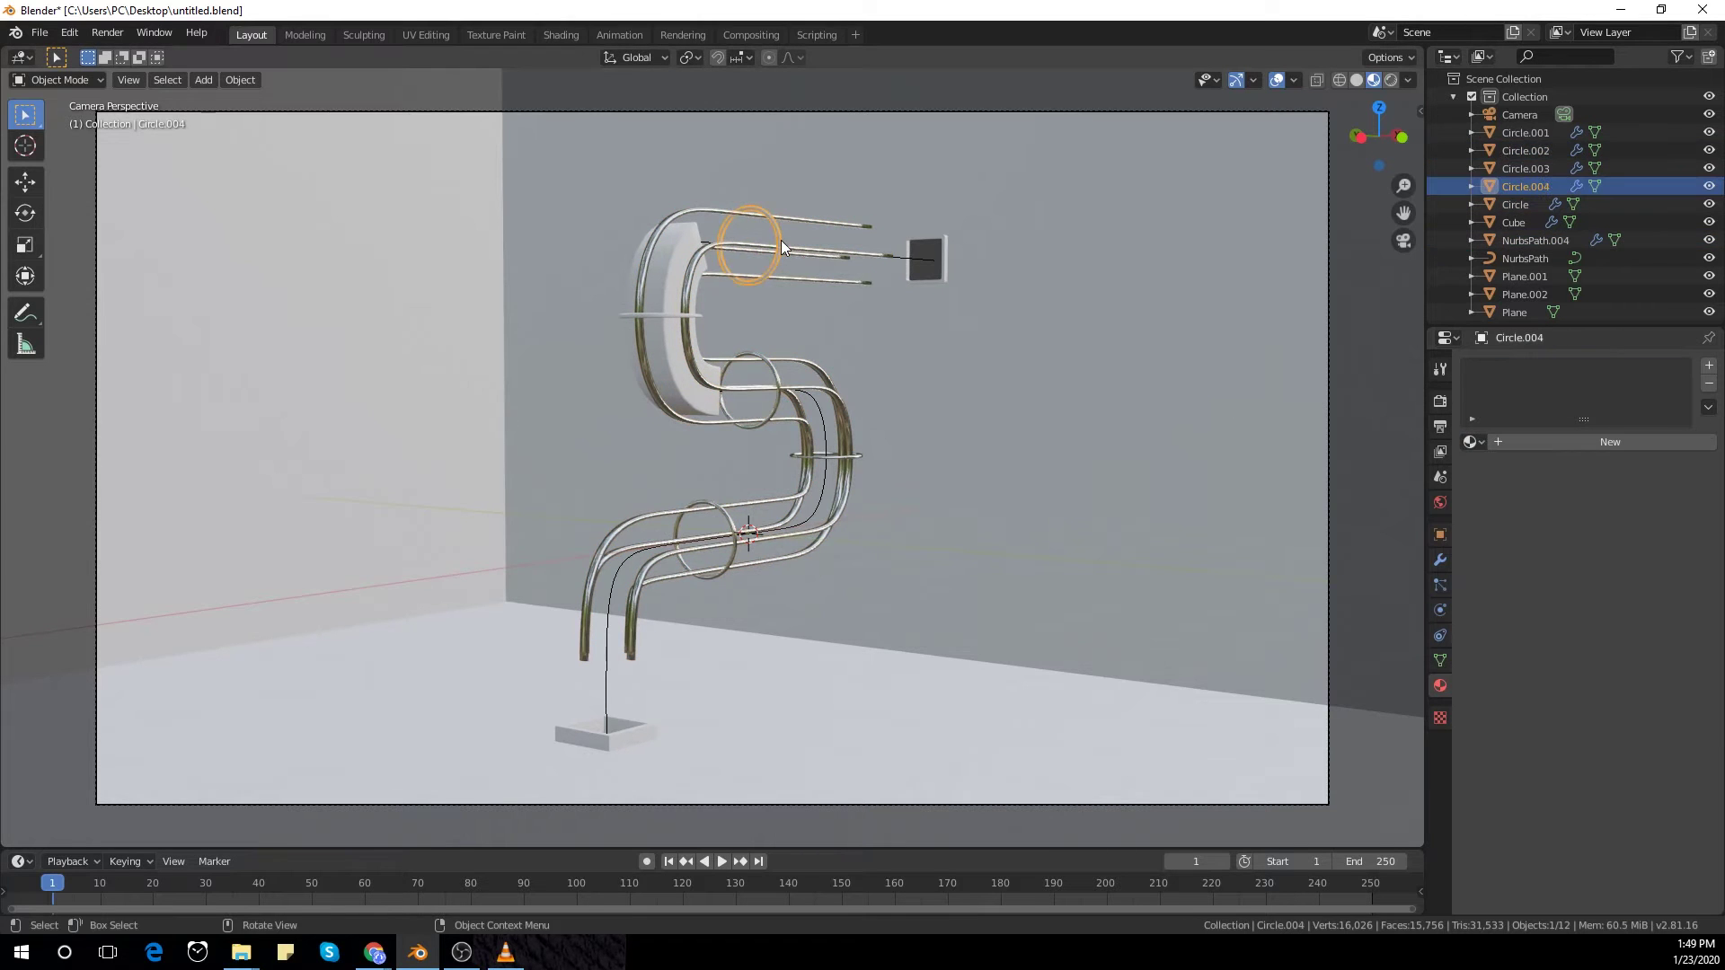
pyautogui.click(1471, 442)
pyautogui.click(1527, 482)
# Step: Save the file with Ctrl+S and switch to the Shading workspace
pyautogui.click(902, 554)
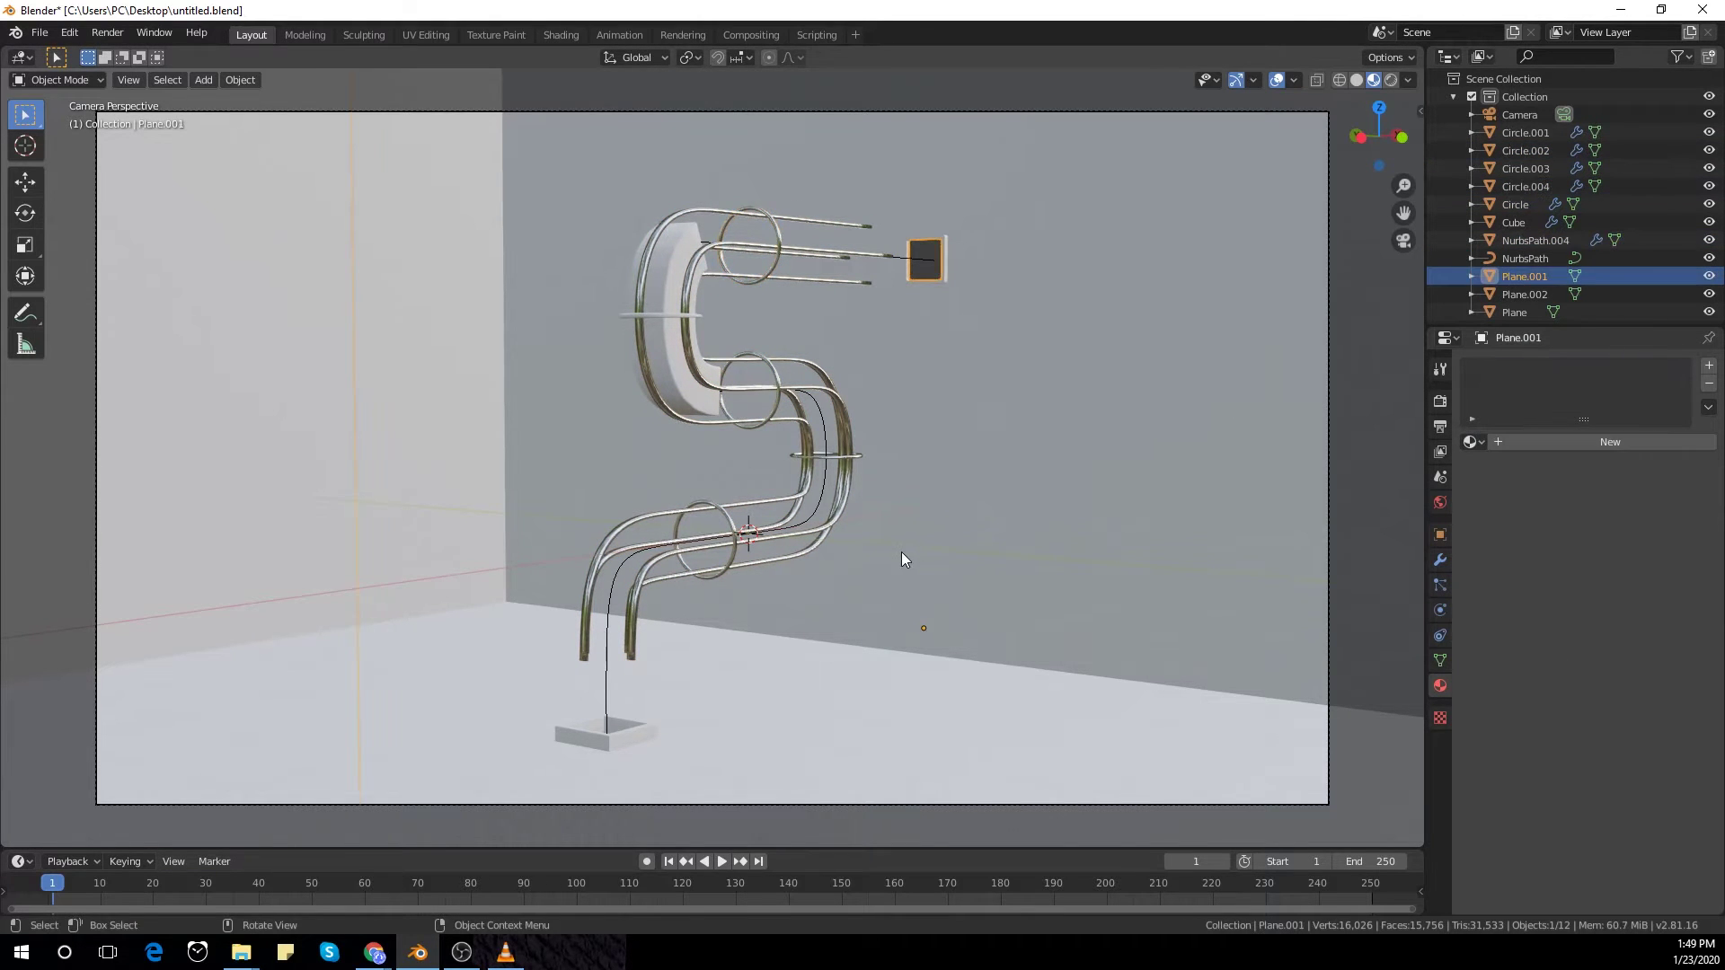
pyautogui.hotkey('ctrl', 's')
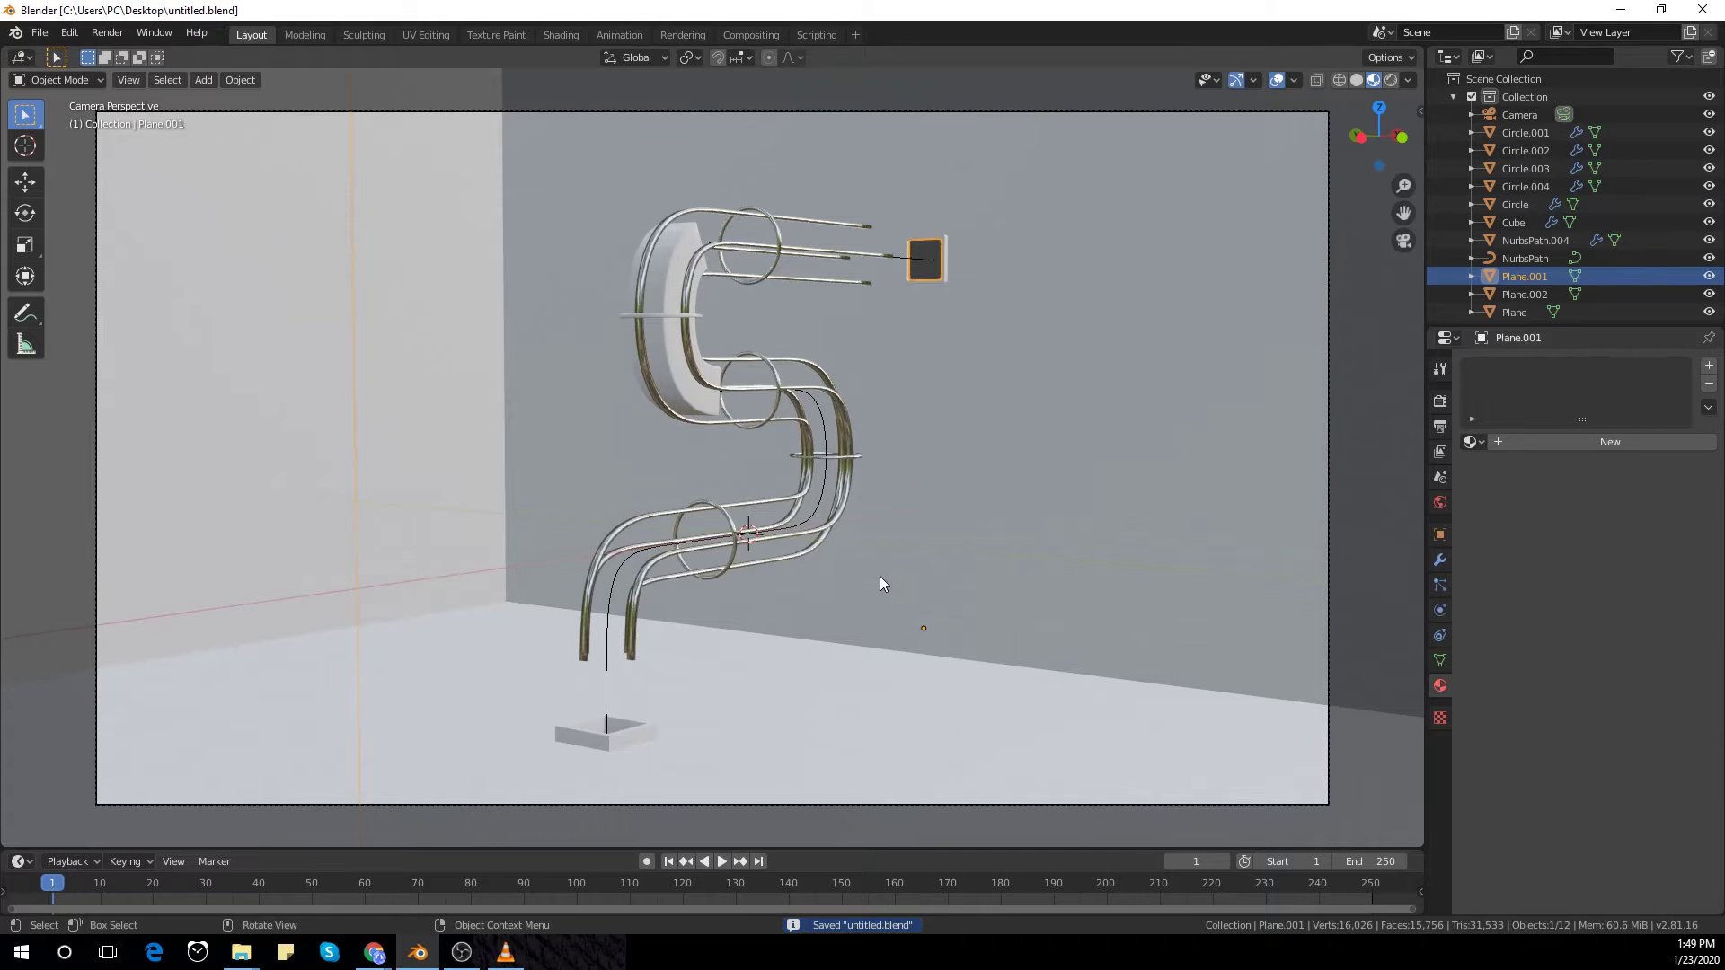
pyautogui.click(805, 710)
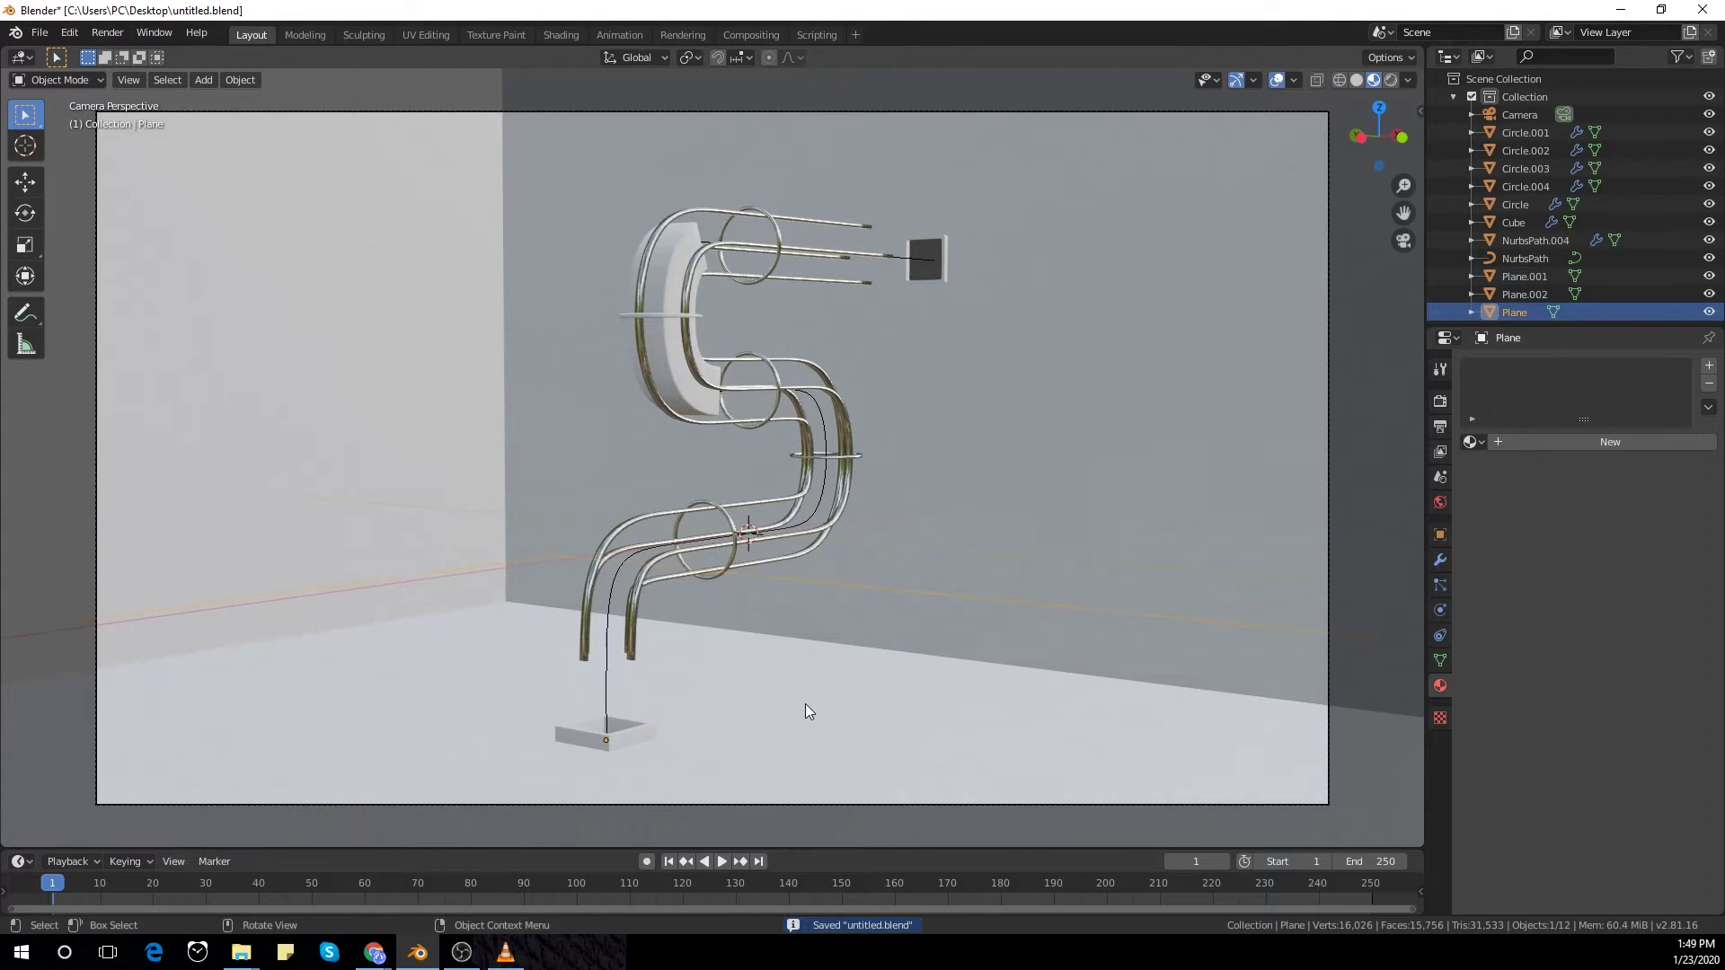
pyautogui.scroll(-1, 805, 704)
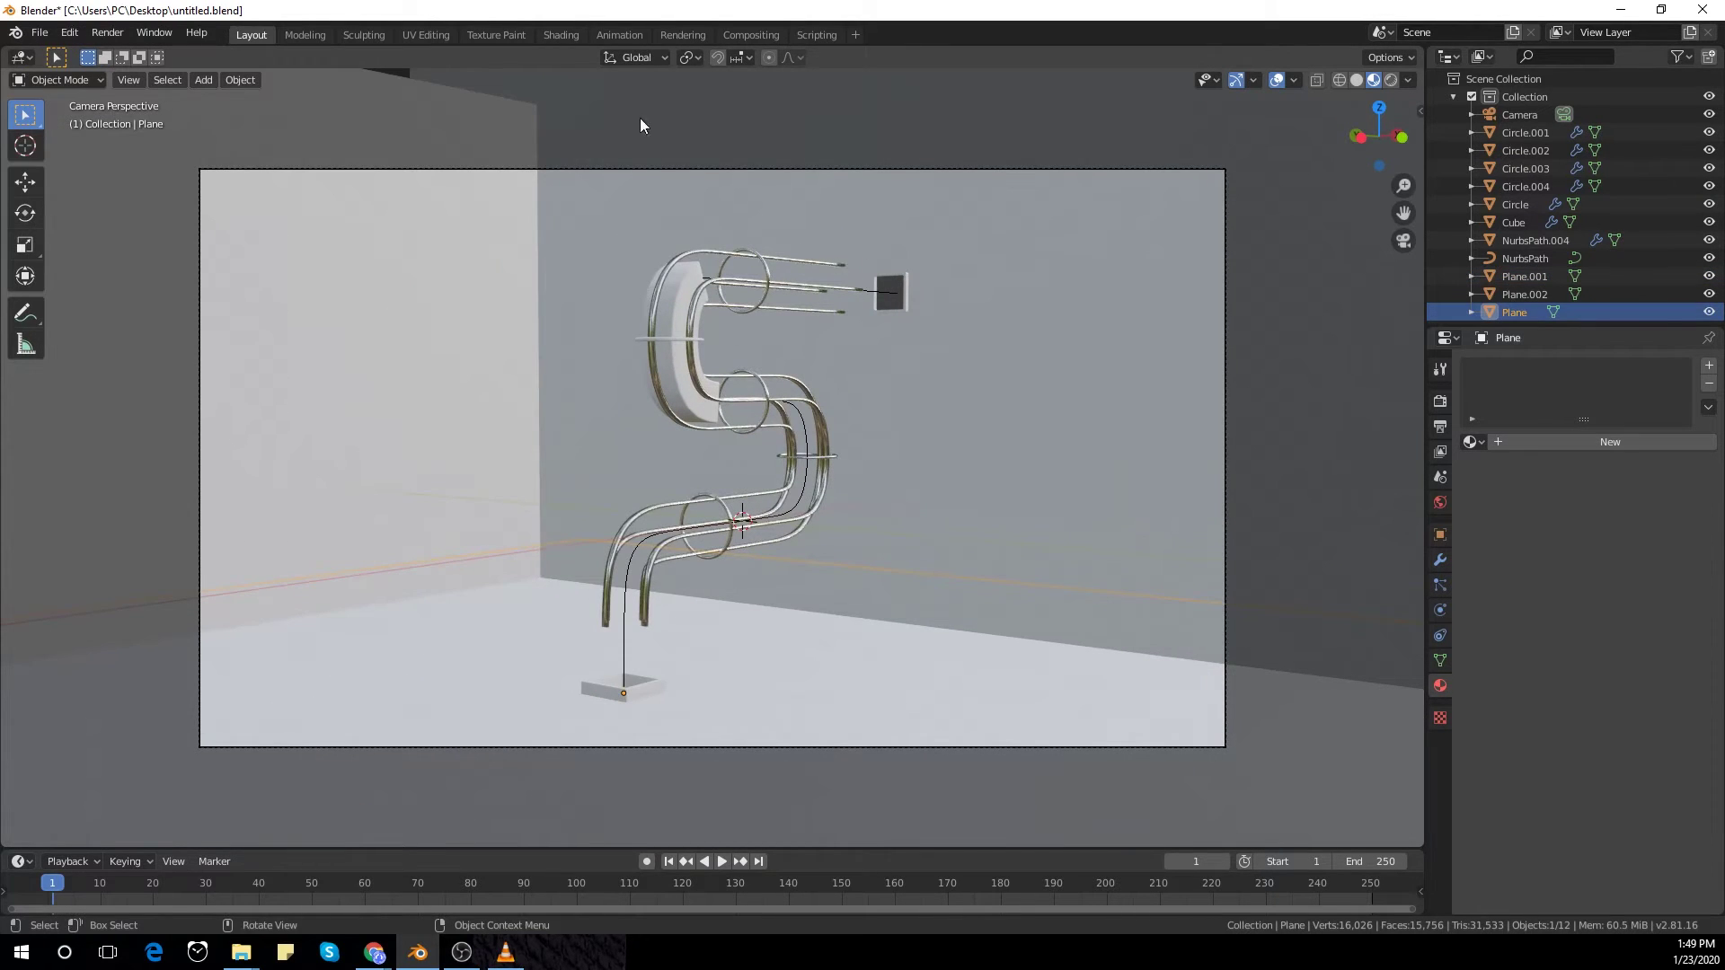
pyautogui.click(551, 33)
# Step: View through the camera, give the floor the plain Material, and shift the Principled BSDF node left
pyautogui.press('KP_0')
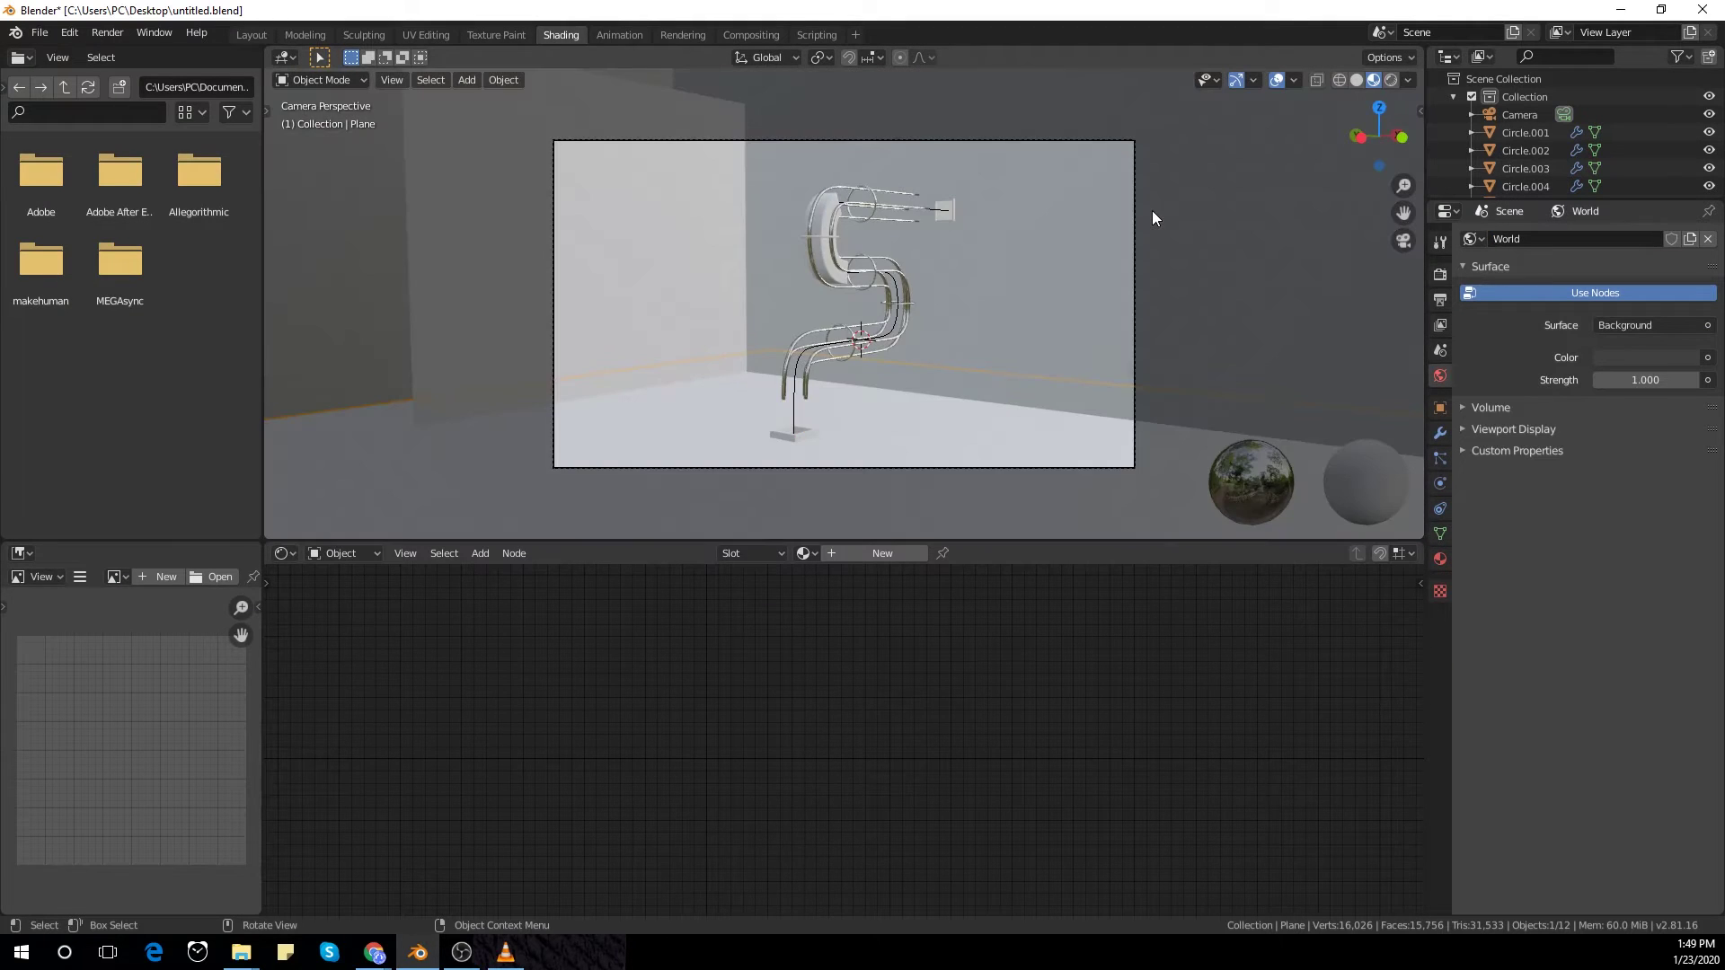
pyautogui.click(806, 553)
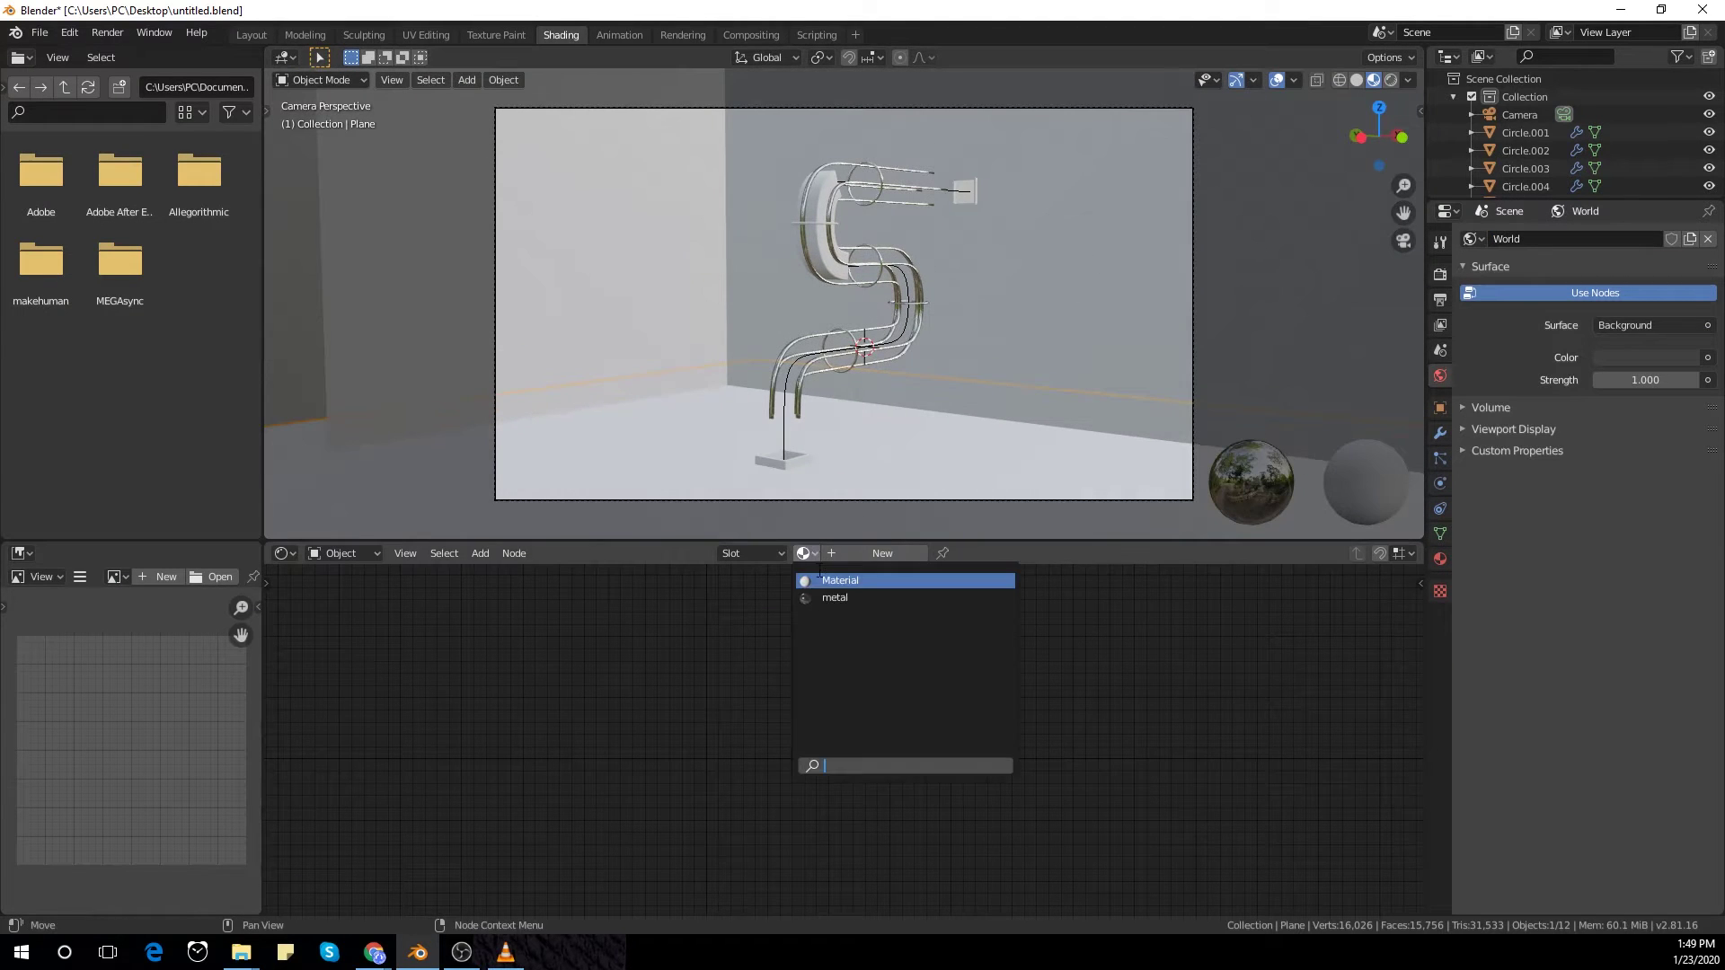
pyautogui.click(826, 582)
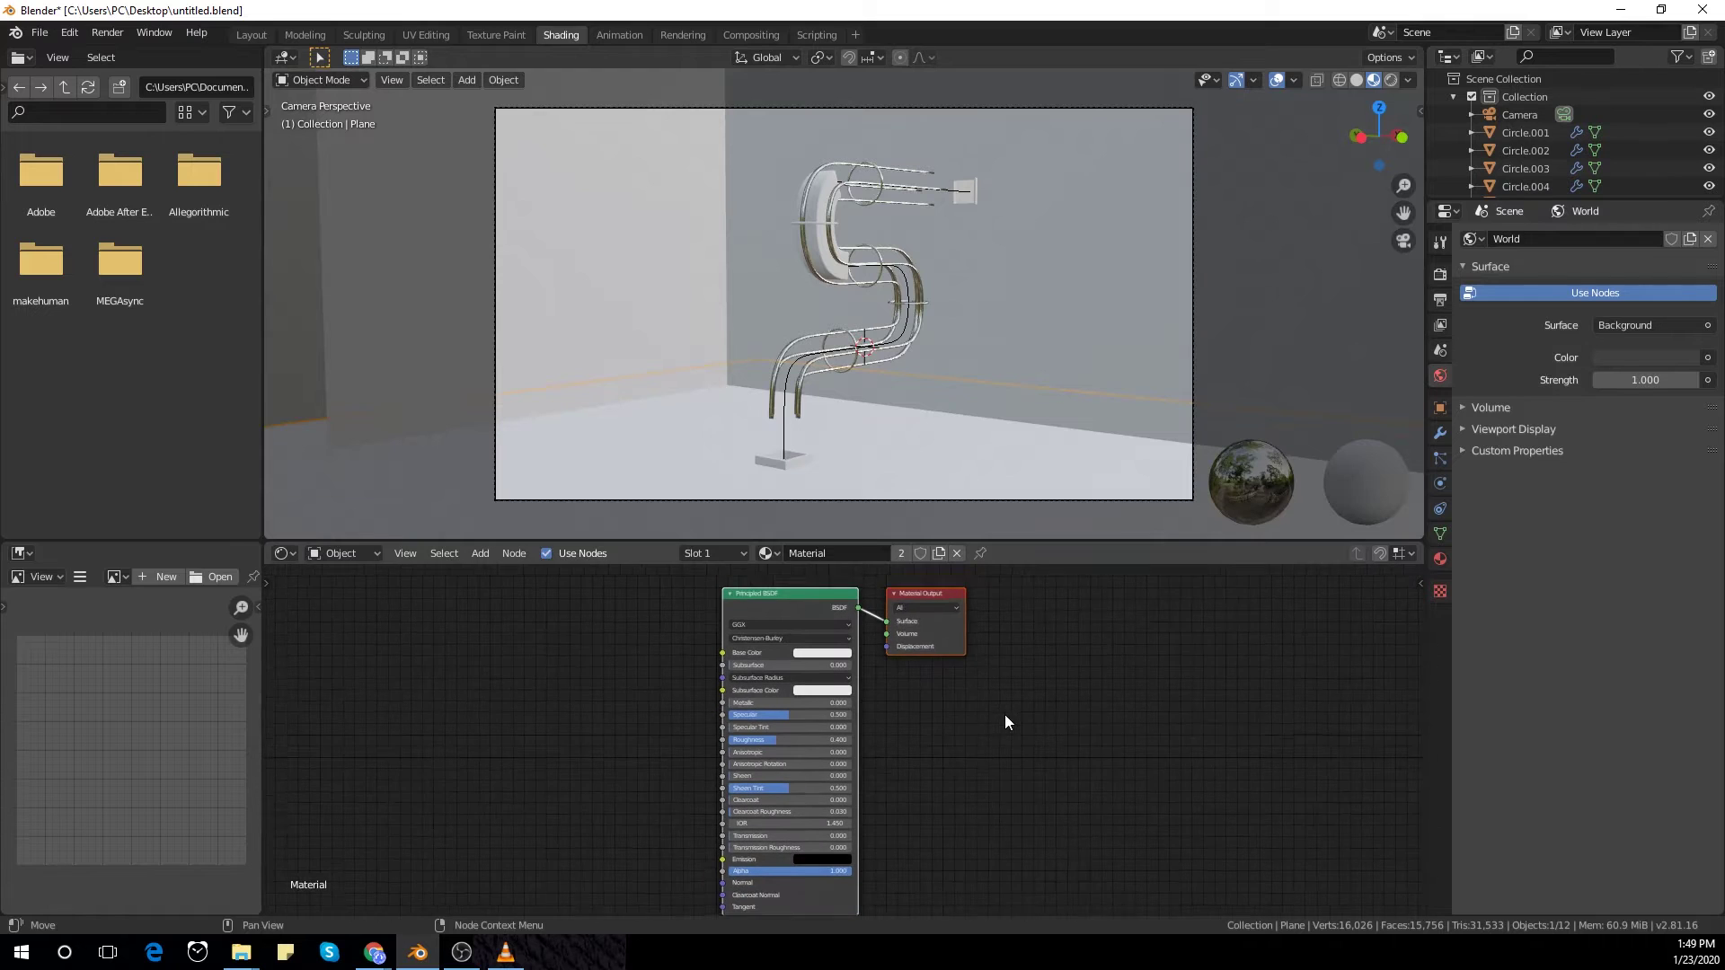
pyautogui.scroll(-2, 1015, 714)
pyautogui.scroll(-2, 550, 670)
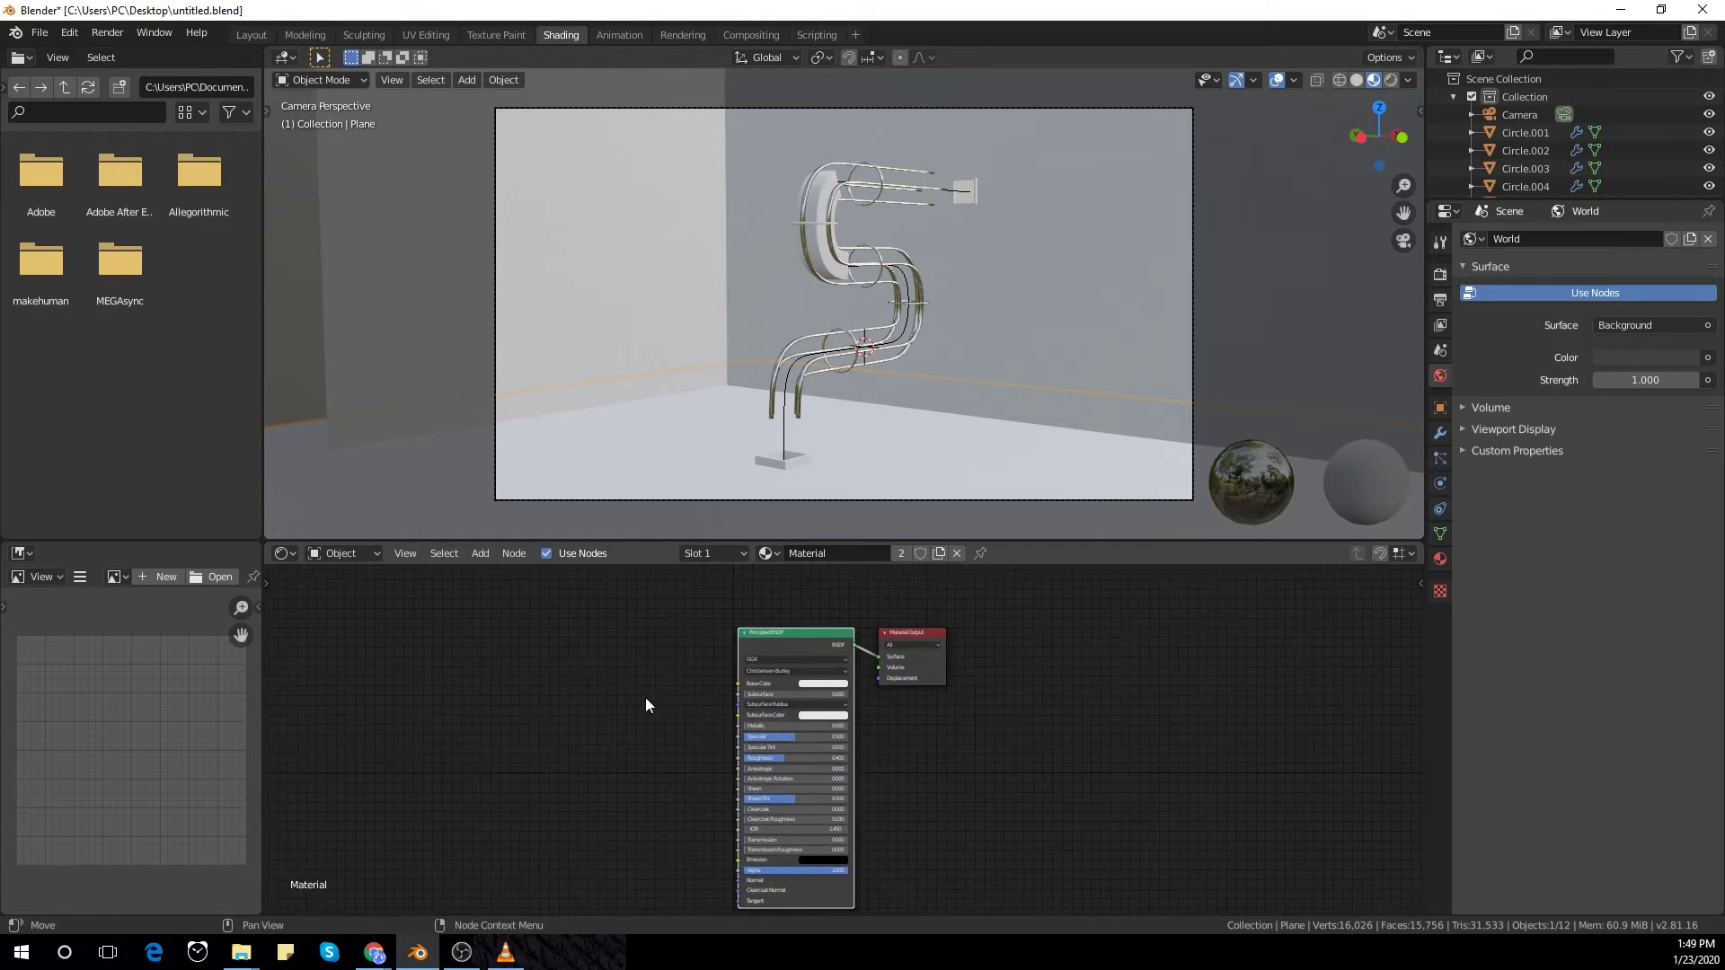
pyautogui.moveTo(780, 638); pyautogui.dragTo(704, 624)
pyautogui.scroll(2, 837, 783)
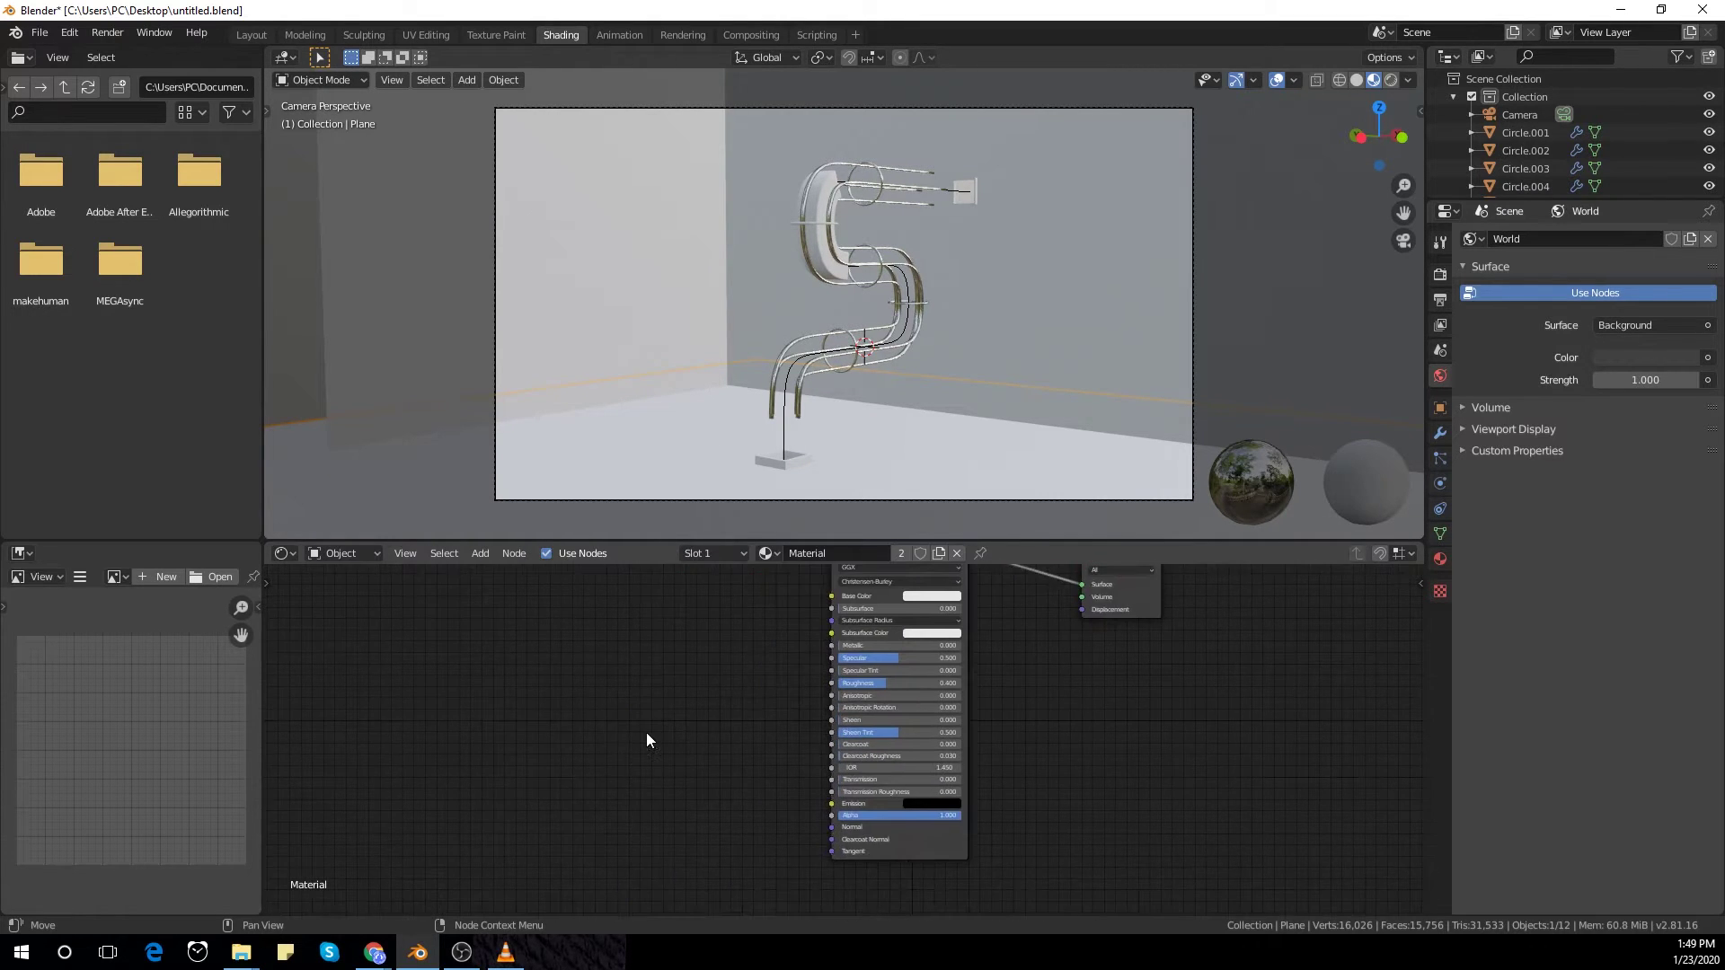
# Step: Add a Bump node and connect its Normal output to the Principled BSDF Normal input
pyautogui.hotkey('shift', 'a')
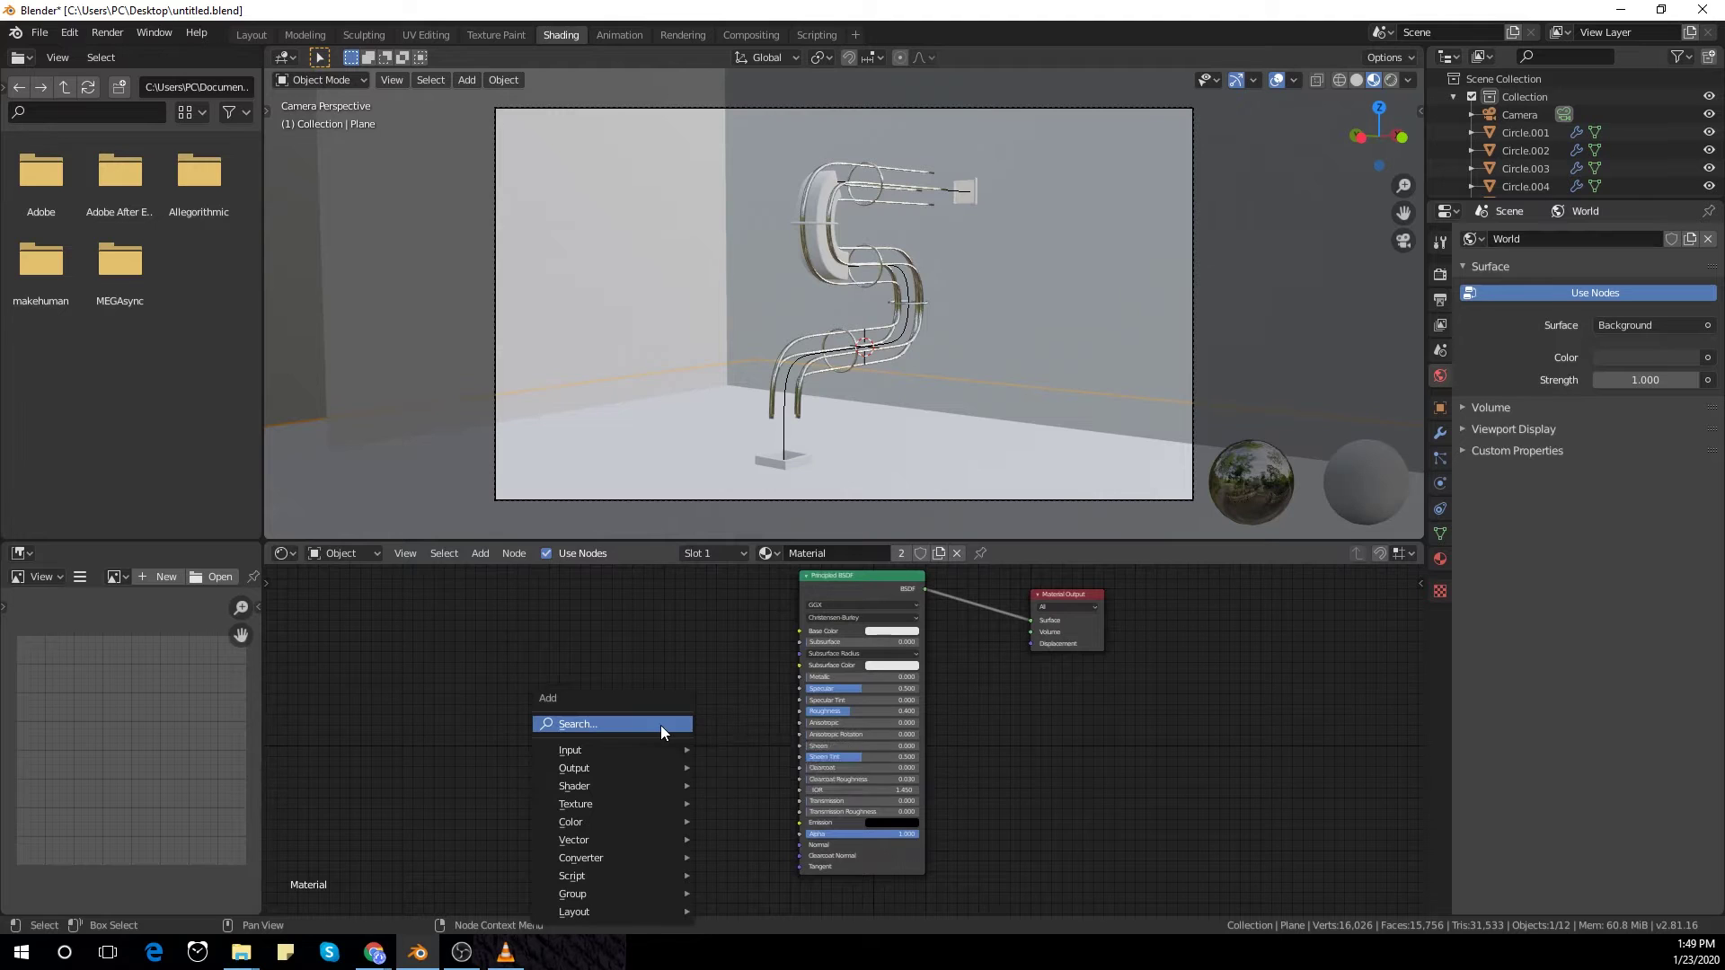
pyautogui.click(660, 724)
pyautogui.write('bump')
pyautogui.press('Return')
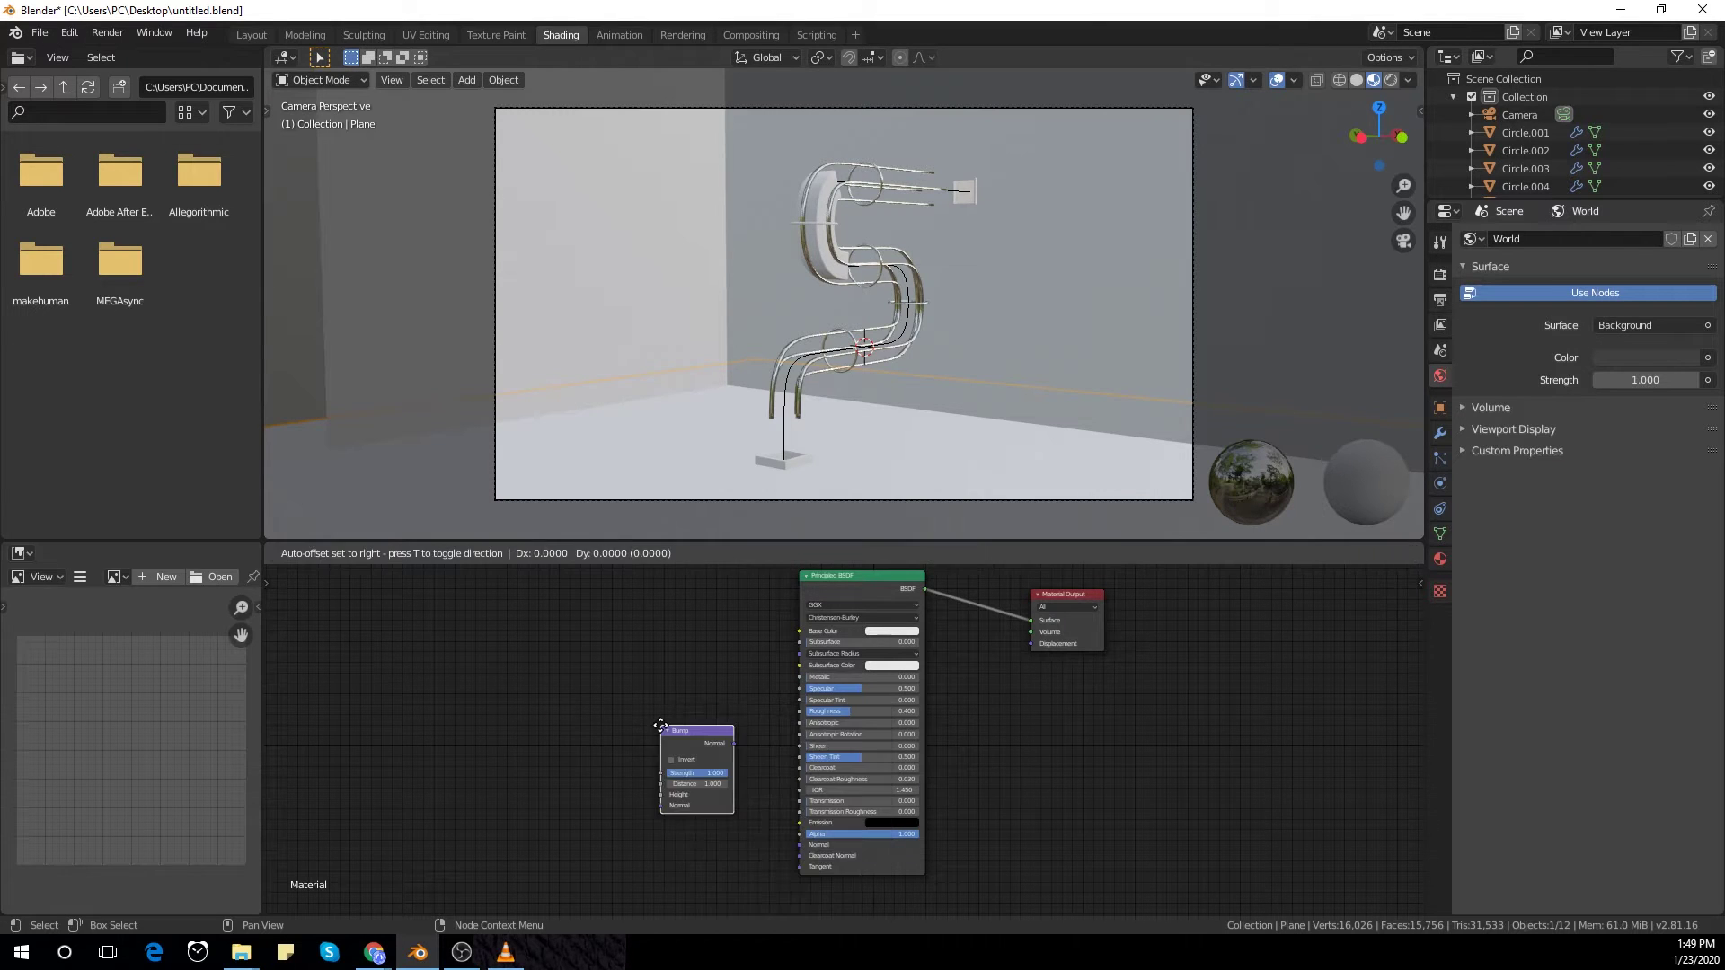
pyautogui.click(660, 724)
pyautogui.scroll(2, 714, 812)
pyautogui.moveTo(665, 656); pyautogui.dragTo(753, 692)
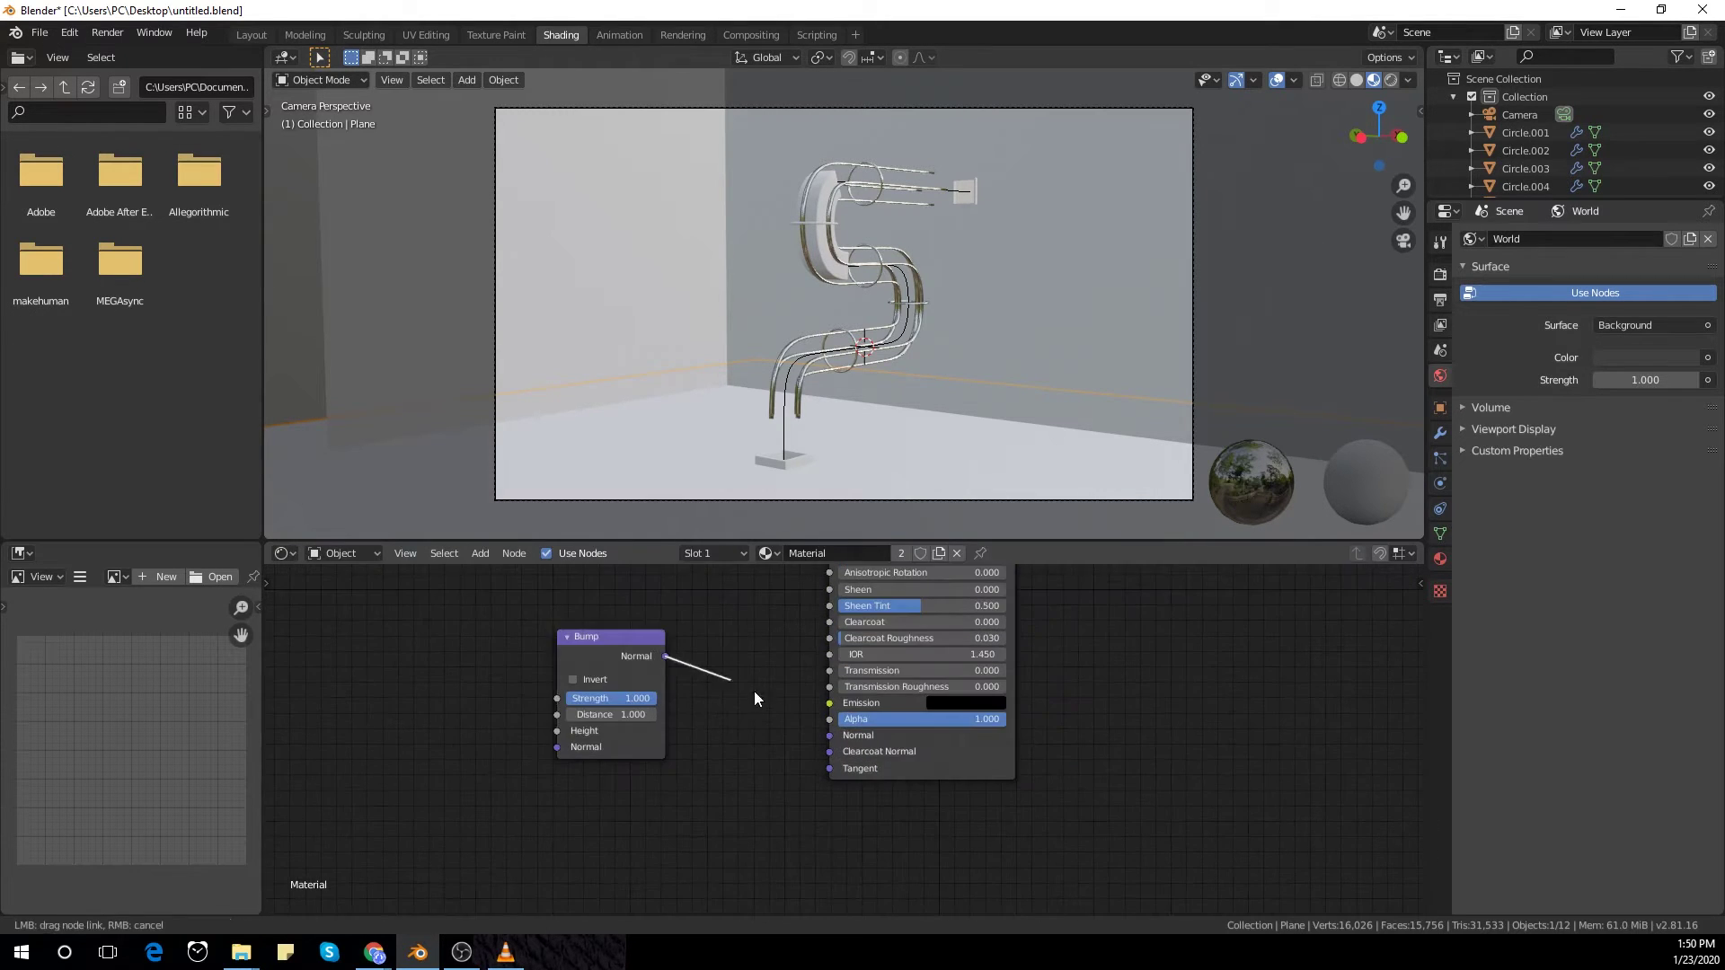
pyautogui.moveTo(851, 744); pyautogui.dragTo(838, 737)
pyautogui.moveTo(736, 735); pyautogui.dragTo(820, 735, button='middle')
pyautogui.moveTo(677, 649); pyautogui.dragTo(705, 666)
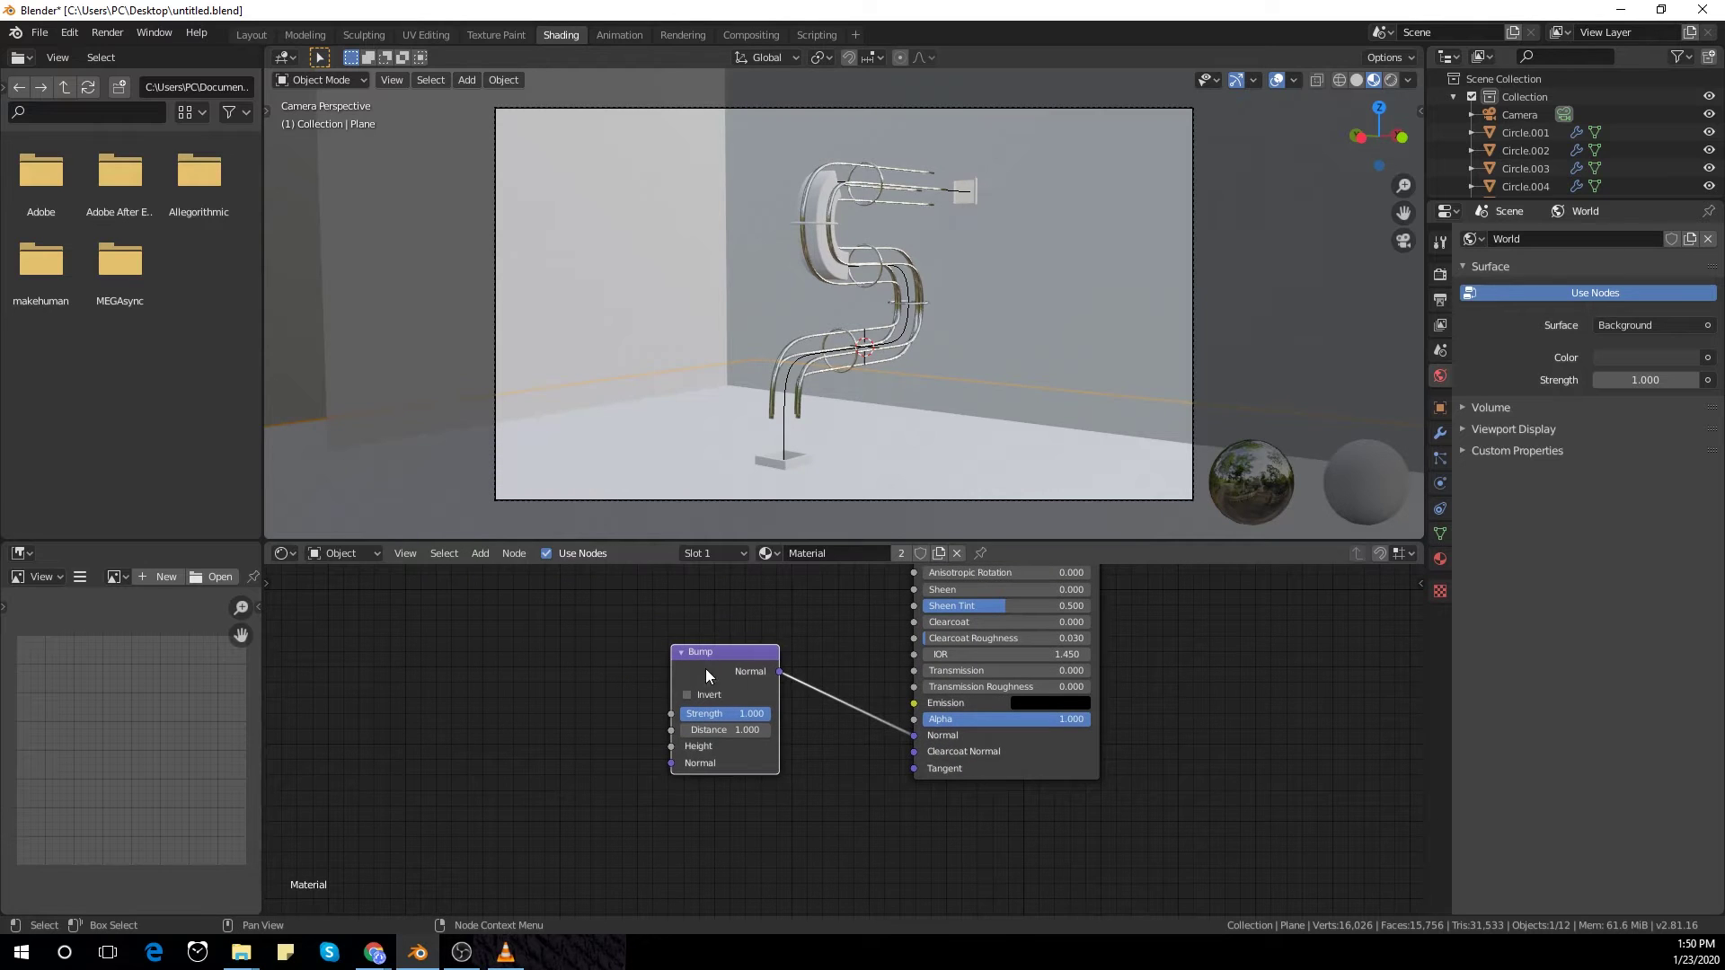
# Step: Feed a Noise Texture's Color into Bump Height, with a Mapping node added via Ctrl+T
pyautogui.hotkey('shift', 'a')
pyautogui.click(456, 719)
pyautogui.write('no')
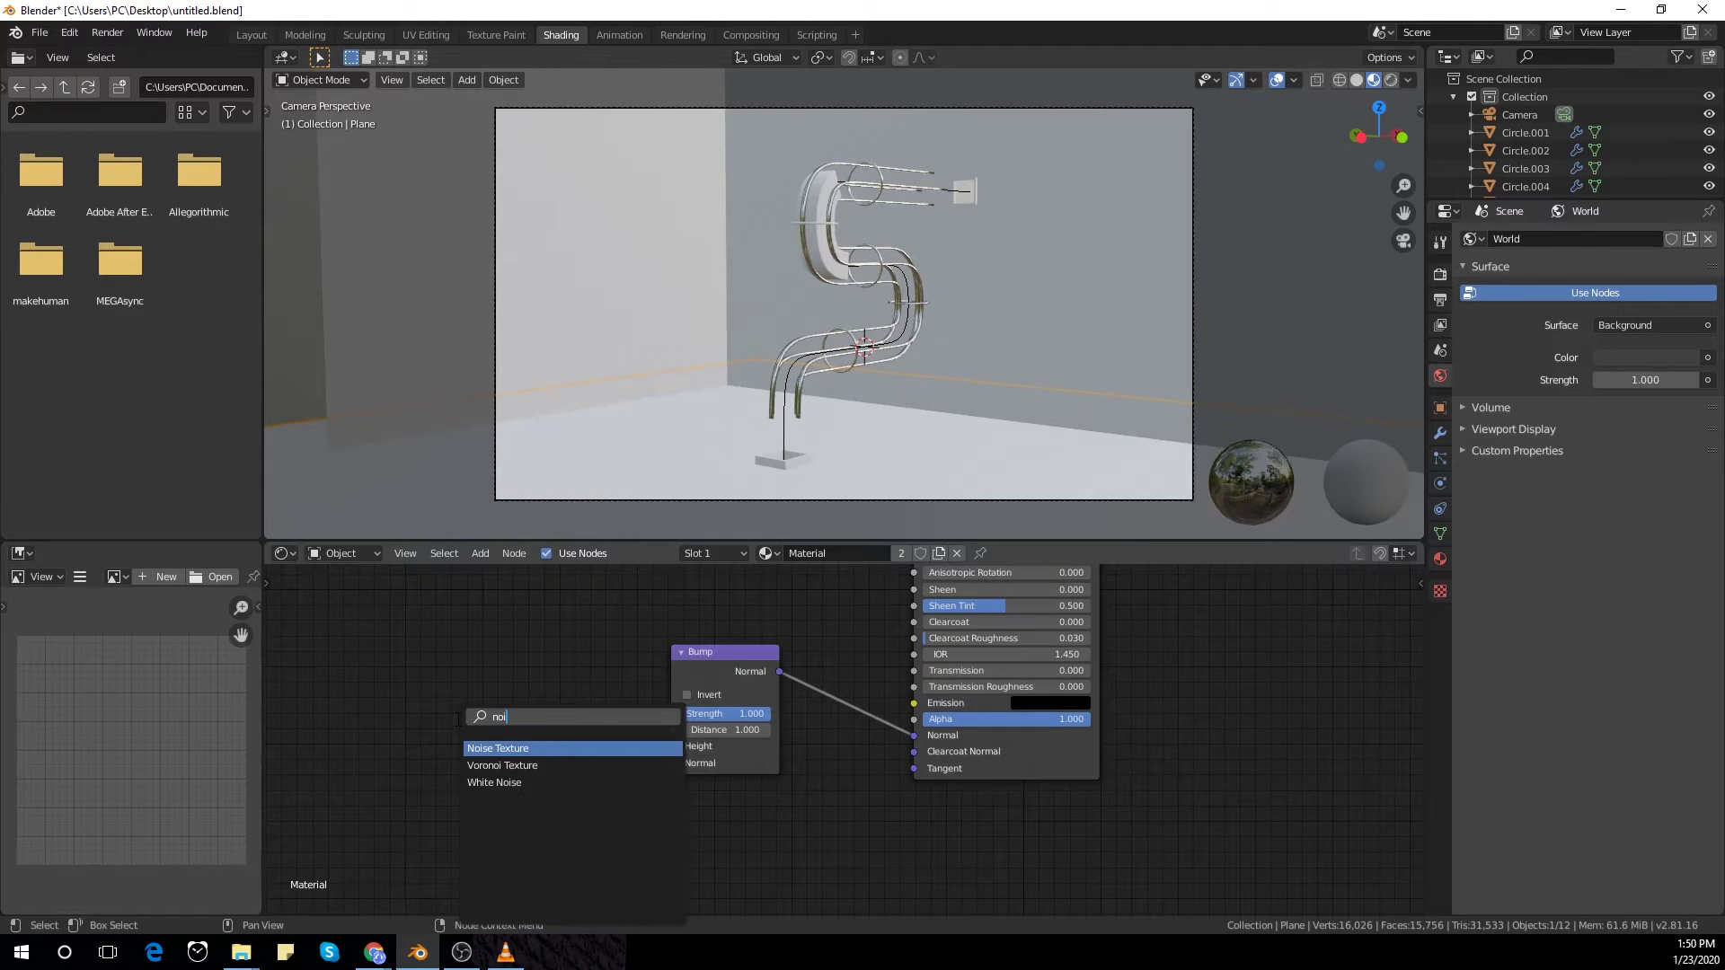
pyautogui.write('i')
pyautogui.press('Return')
pyautogui.click(466, 671)
pyautogui.moveTo(575, 714); pyautogui.dragTo(673, 749)
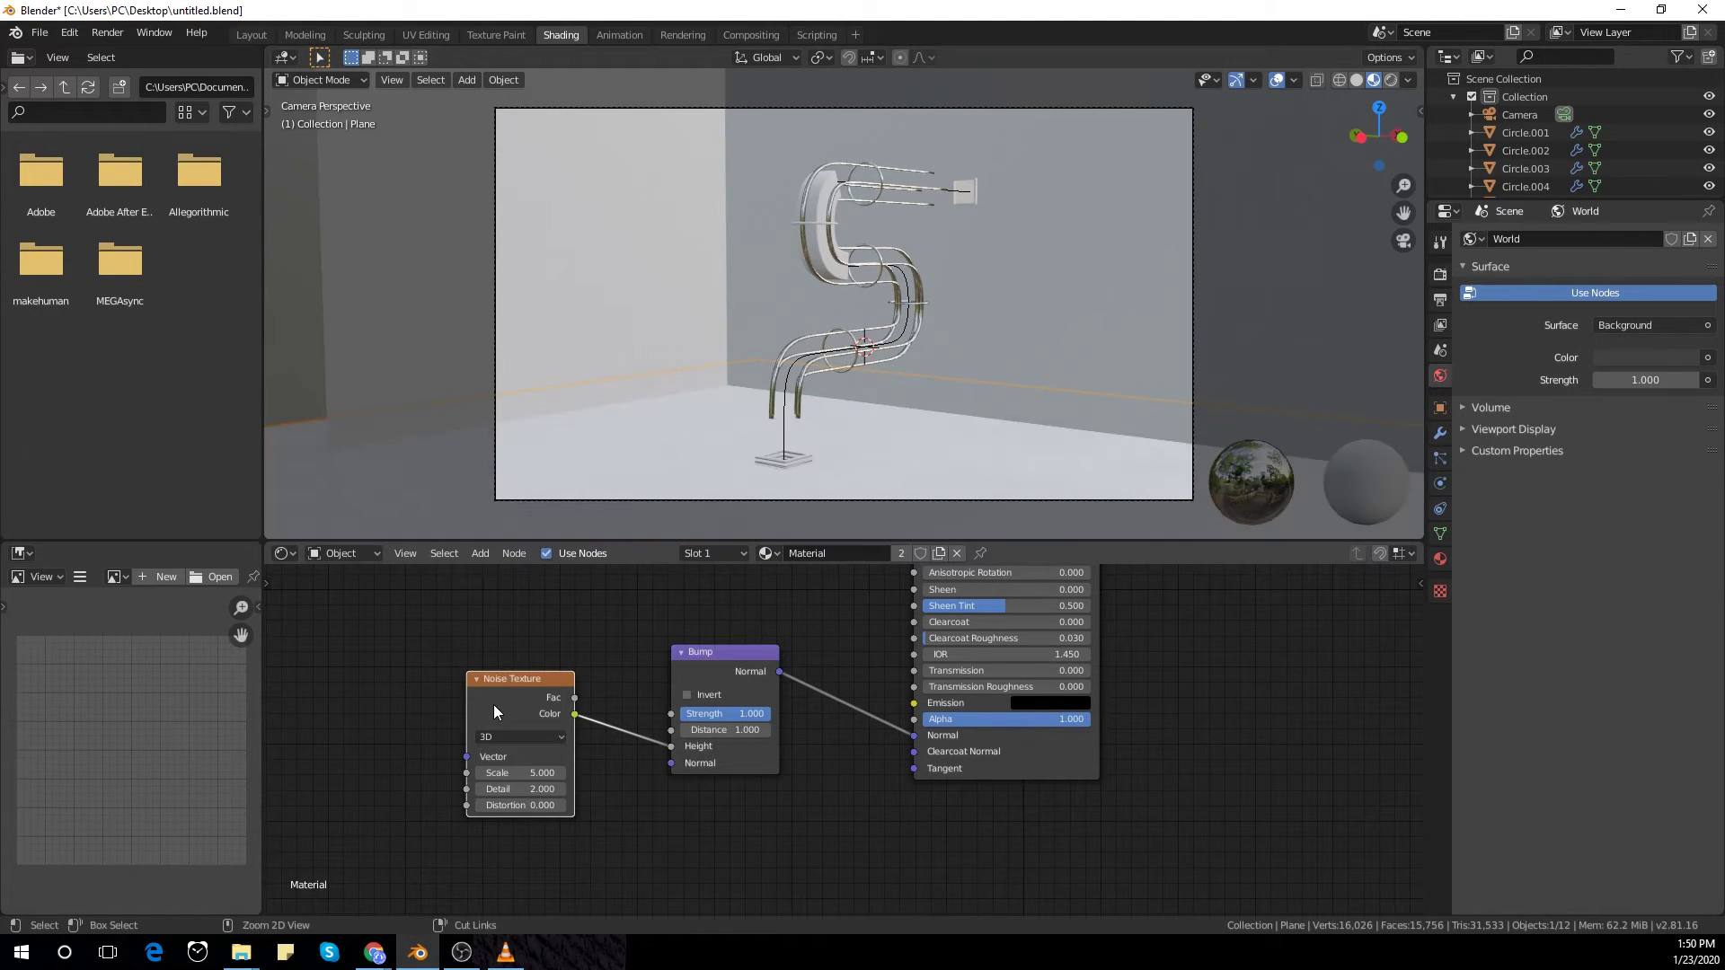
pyautogui.hotkey('ctrl', 't')
pyautogui.click(1440, 559)
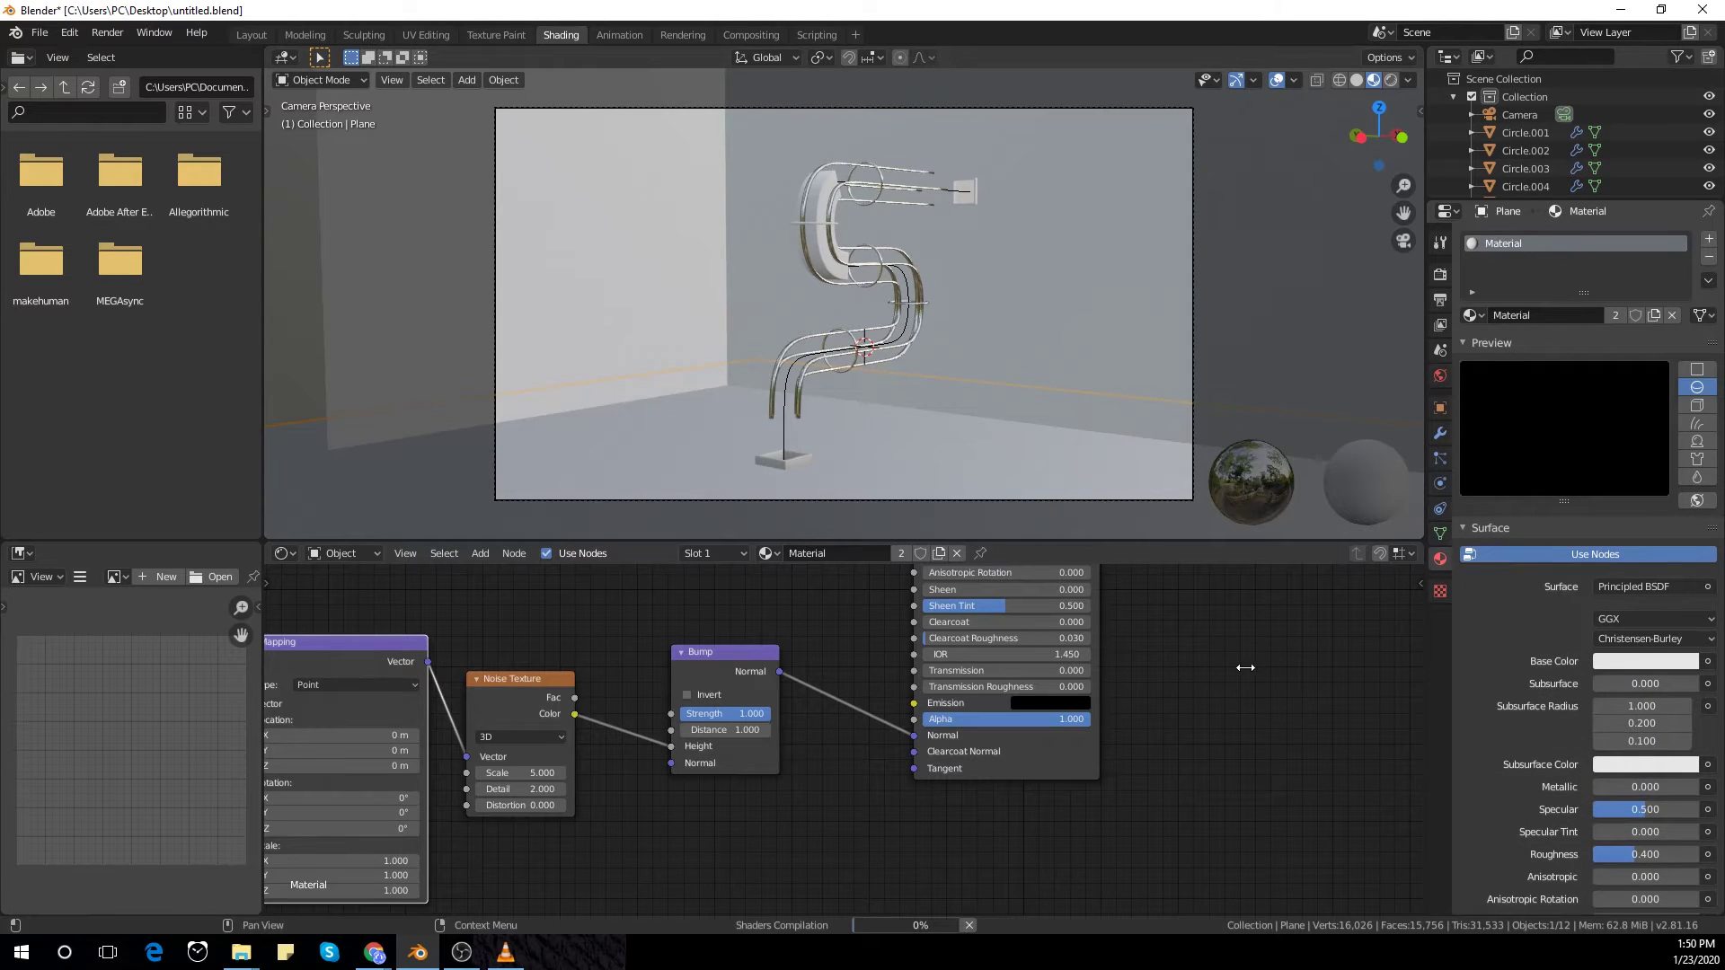
# Step: Connect the Texture Coordinate Object output to the Mapping node's input
pyautogui.scroll(2, 998, 428)
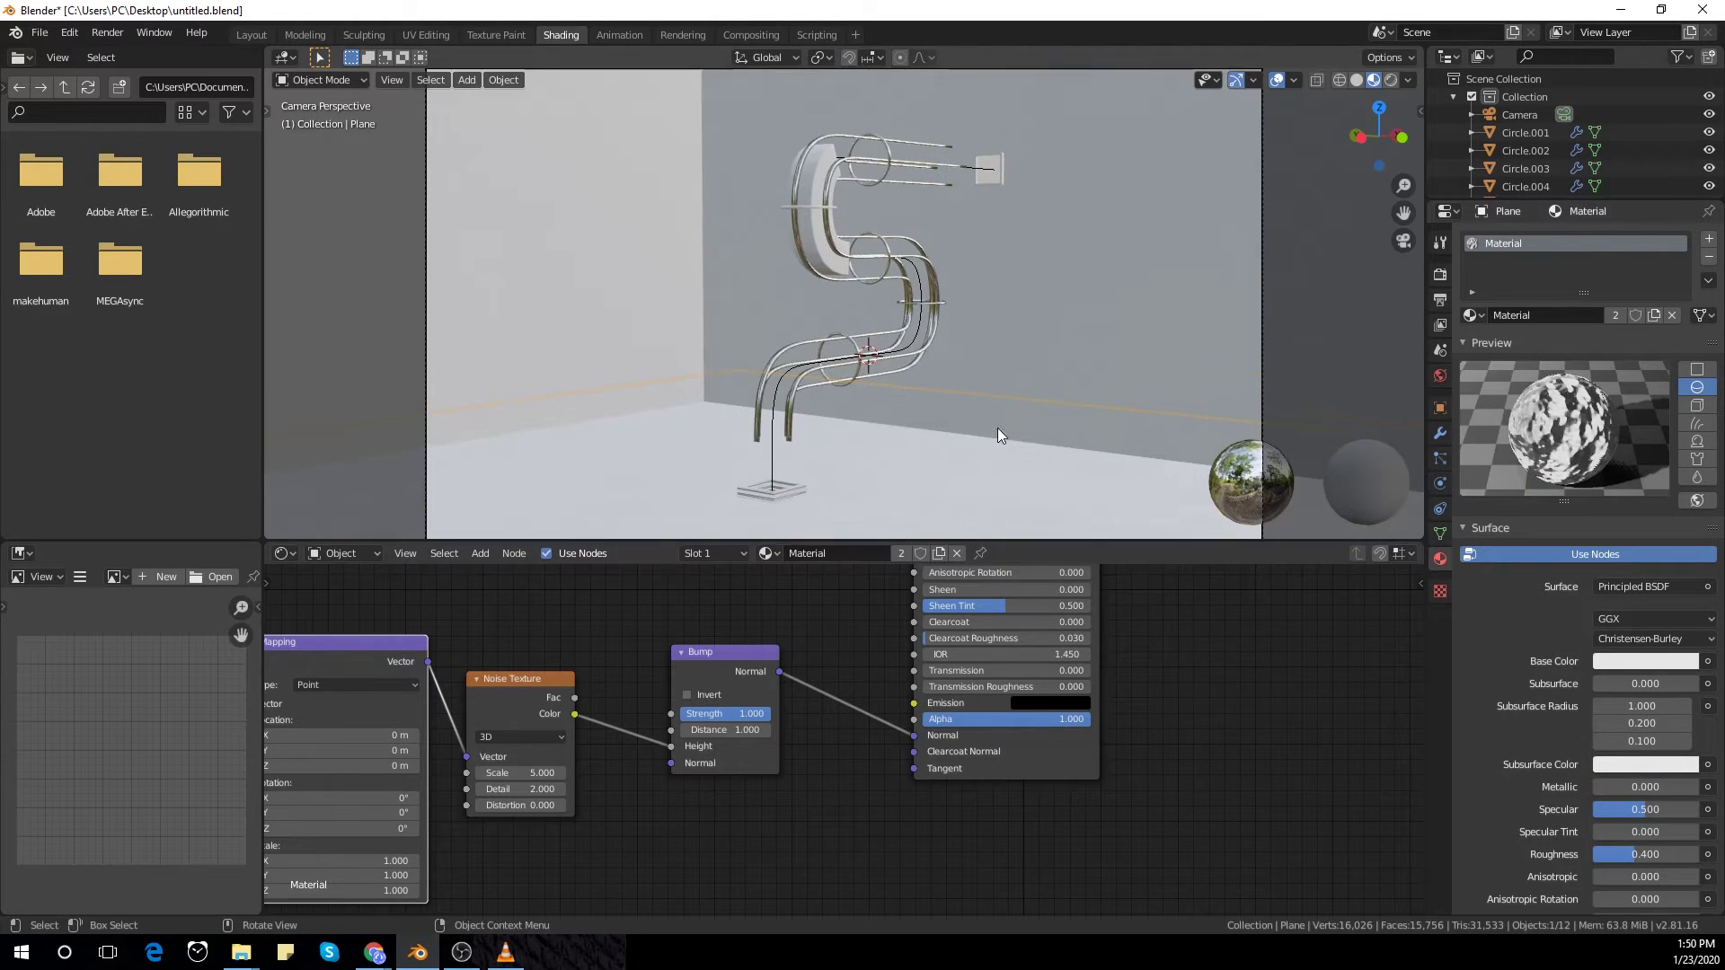
pyautogui.scroll(-4, 471, 760)
pyautogui.moveTo(370, 816); pyautogui.dragTo(708, 703, button='middle')
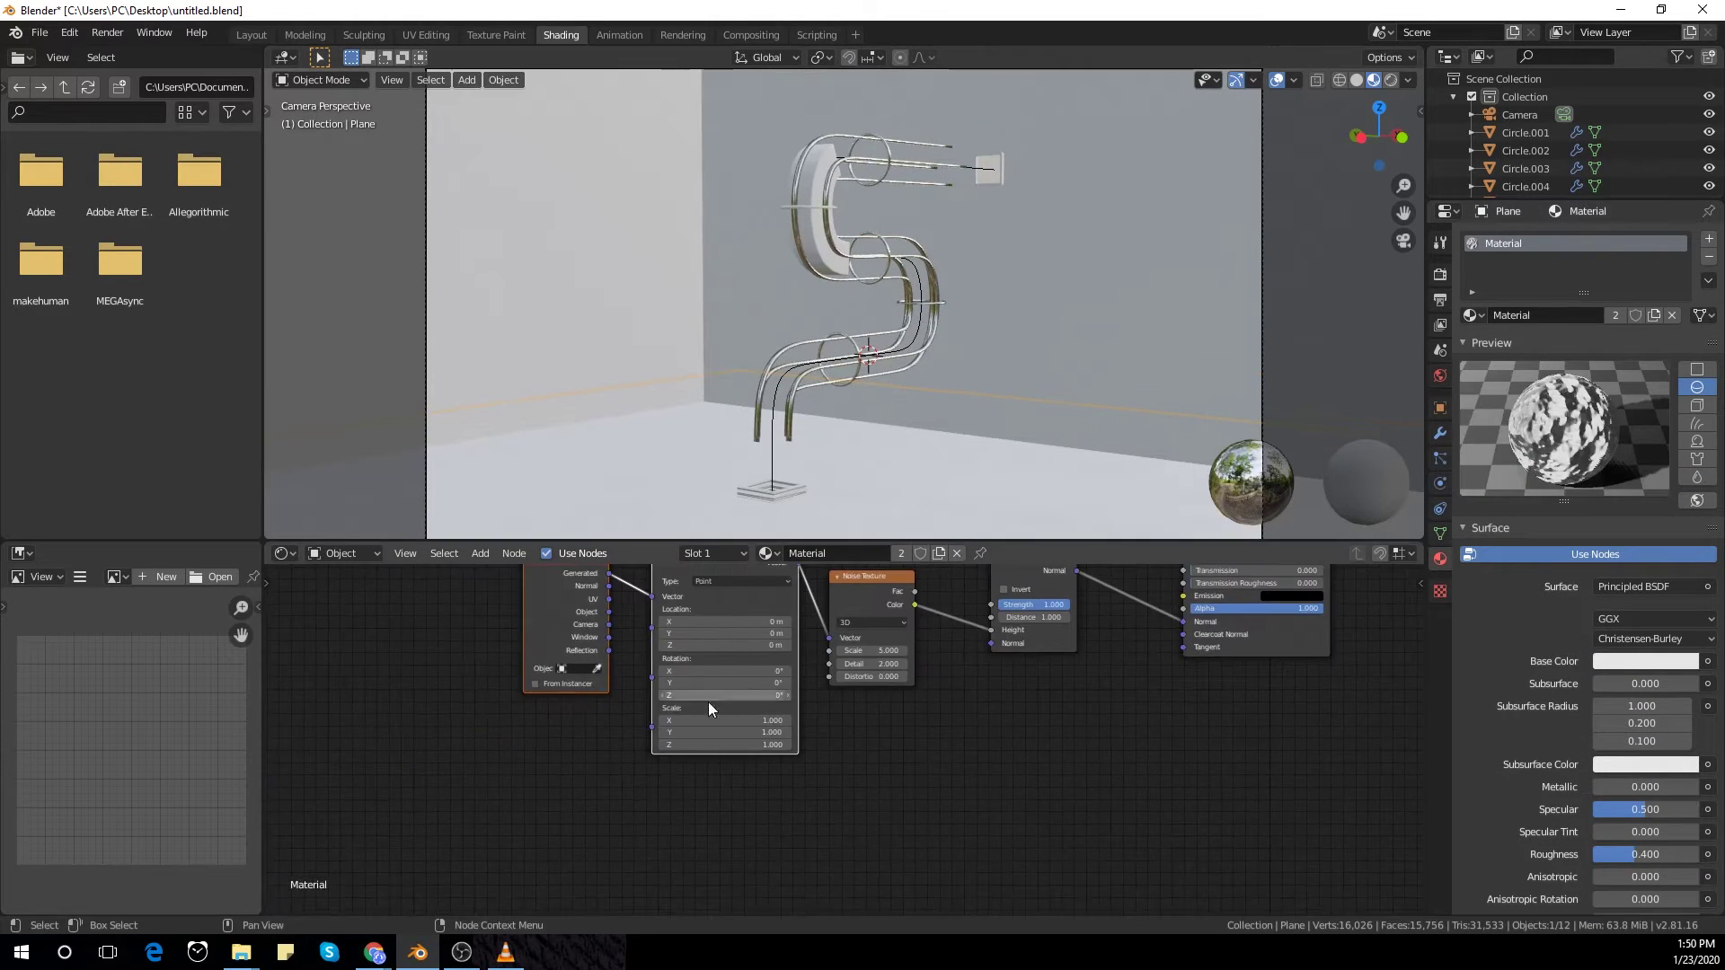
pyautogui.scroll(2, 707, 703)
pyautogui.moveTo(591, 601); pyautogui.dragTo(637, 586)
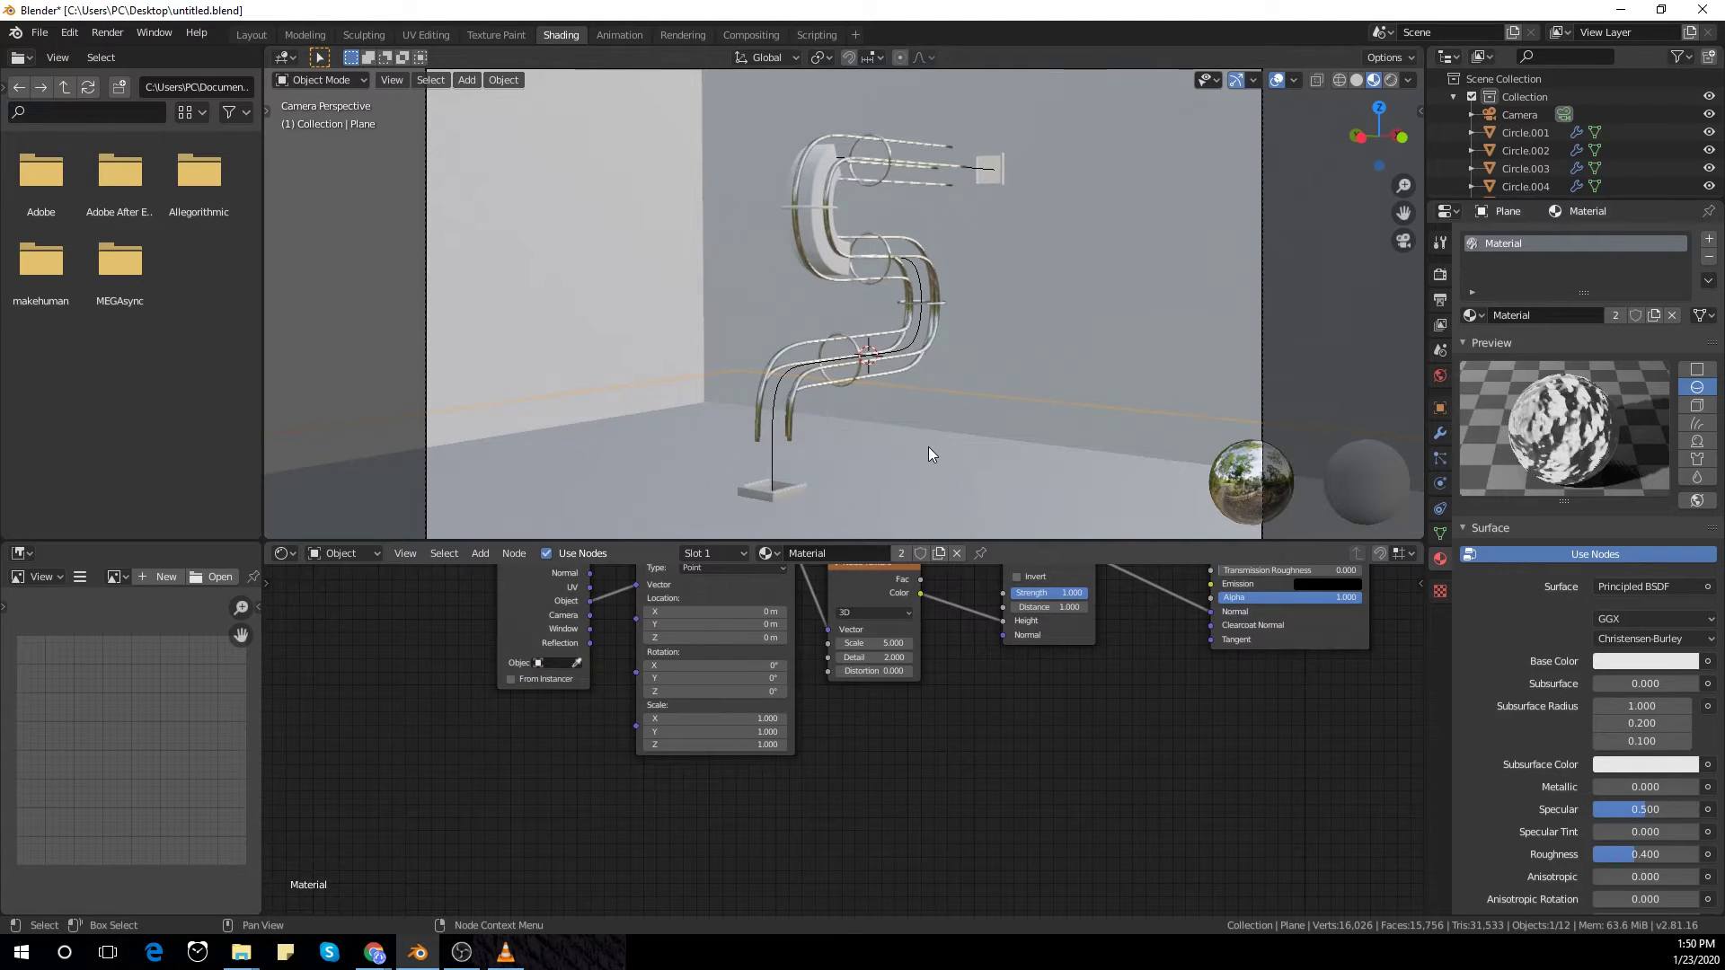
# Step: Tint the floor material's Base Color salmon/peach
pyautogui.moveTo(966, 407); pyautogui.dragTo(1021, 285, button='middle')
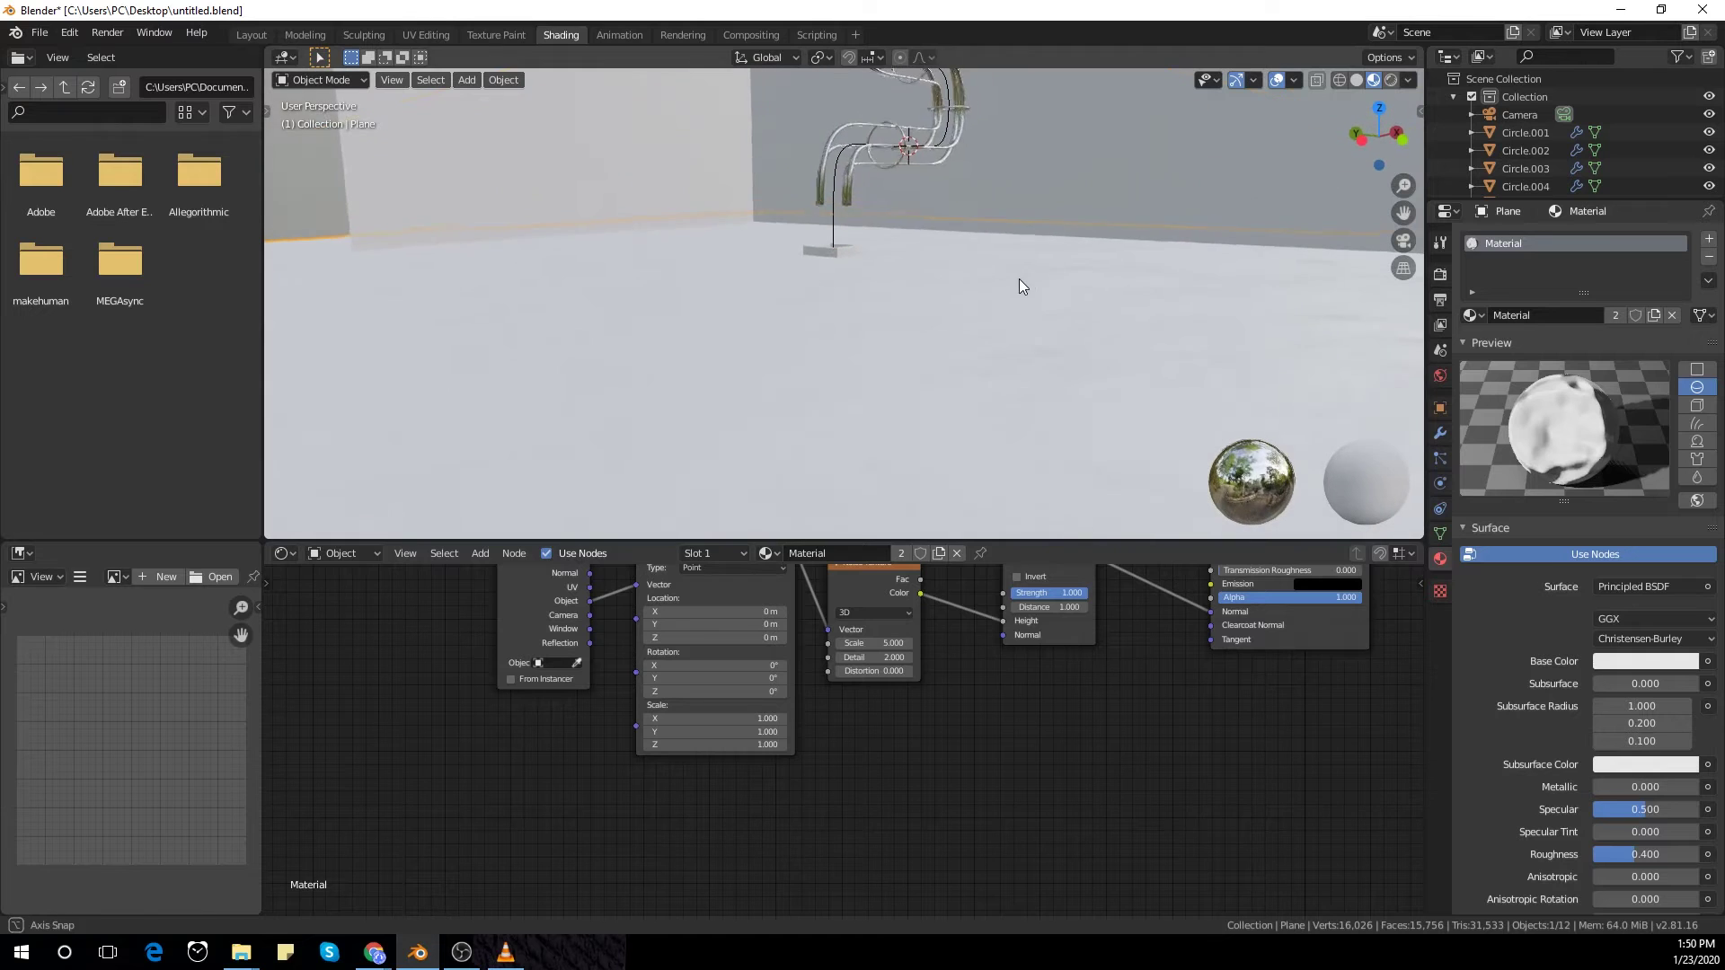
pyautogui.scroll(2, 863, 742)
pyautogui.moveTo(864, 699); pyautogui.dragTo(728, 900, button='middle')
pyautogui.scroll(-4, 901, 763)
pyautogui.scroll(1, 1075, 681)
pyautogui.click(1079, 631)
pyautogui.moveTo(1103, 495)
pyautogui.mouseDown()
pyautogui.moveTo(1083, 505)
pyautogui.moveTo(1097, 513)
pyautogui.mouseUp()
# Step: Try noise Scale values of 120 and then 150, checking the floor through the camera
pyautogui.scroll(-3, 833, 724)
pyautogui.moveTo(760, 754); pyautogui.dragTo(845, 630, button='middle')
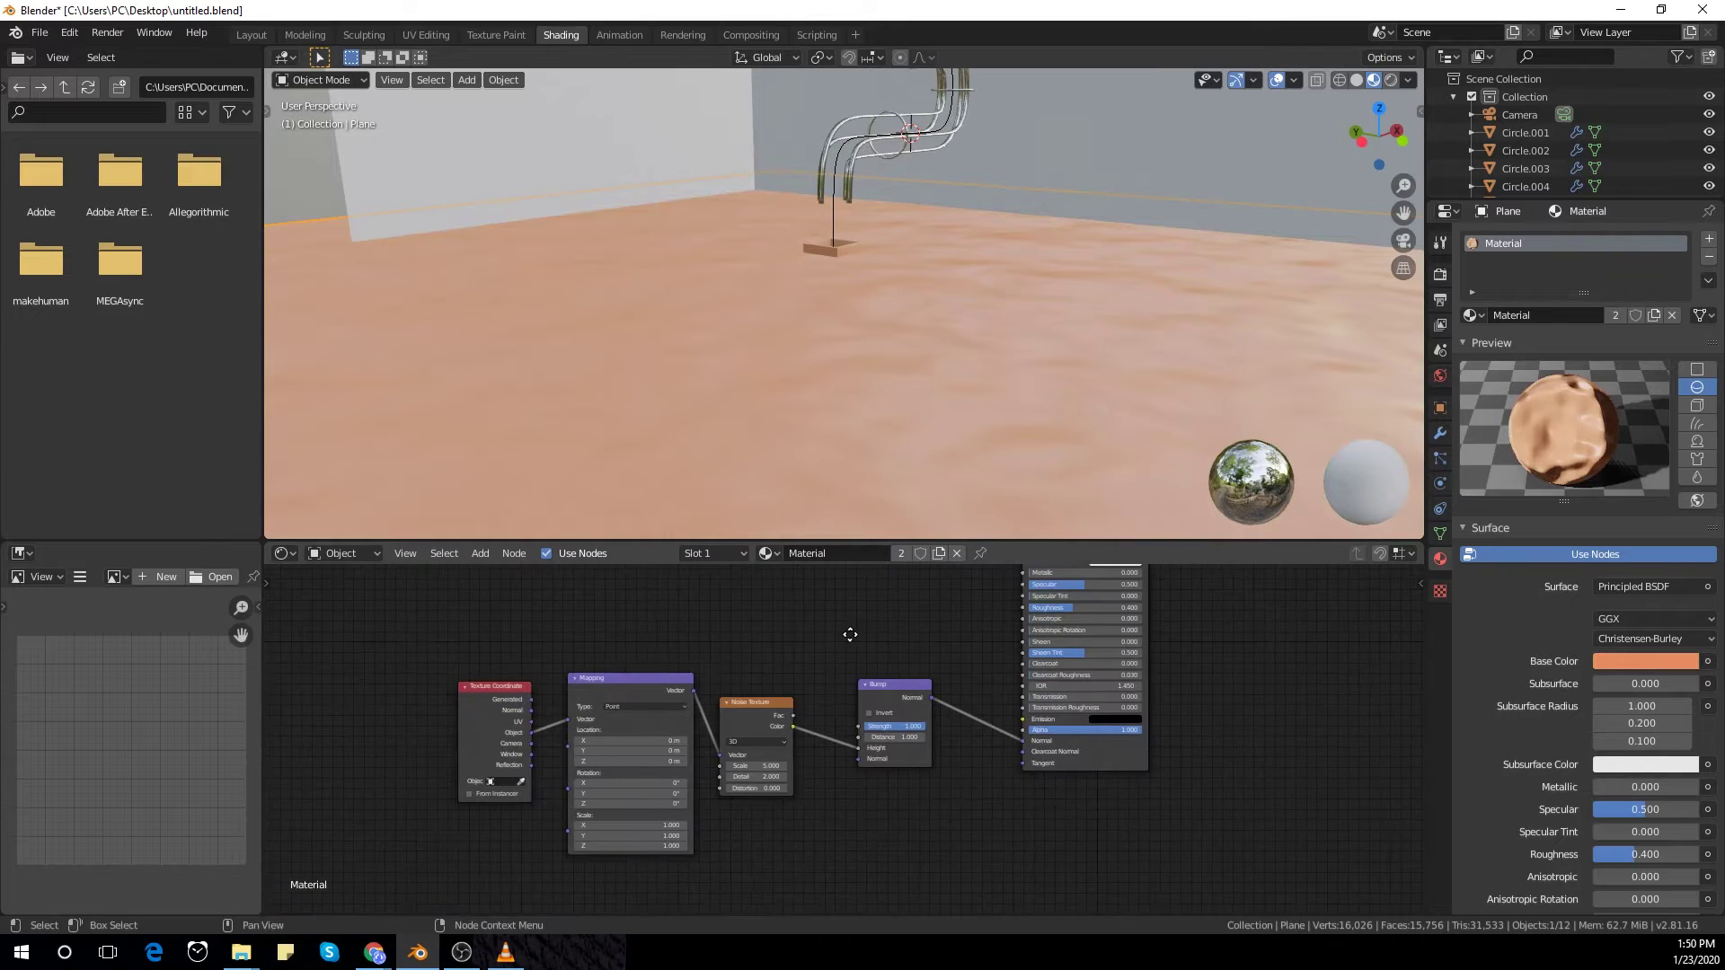
pyautogui.scroll(6, 793, 713)
pyautogui.scroll(-2, 844, 735)
pyautogui.moveTo(744, 835); pyautogui.dragTo(852, 790, button='middle')
pyautogui.moveTo(984, 768); pyautogui.dragTo(713, 844, button='middle')
pyautogui.moveTo(604, 851); pyautogui.dragTo(679, 818, button='middle')
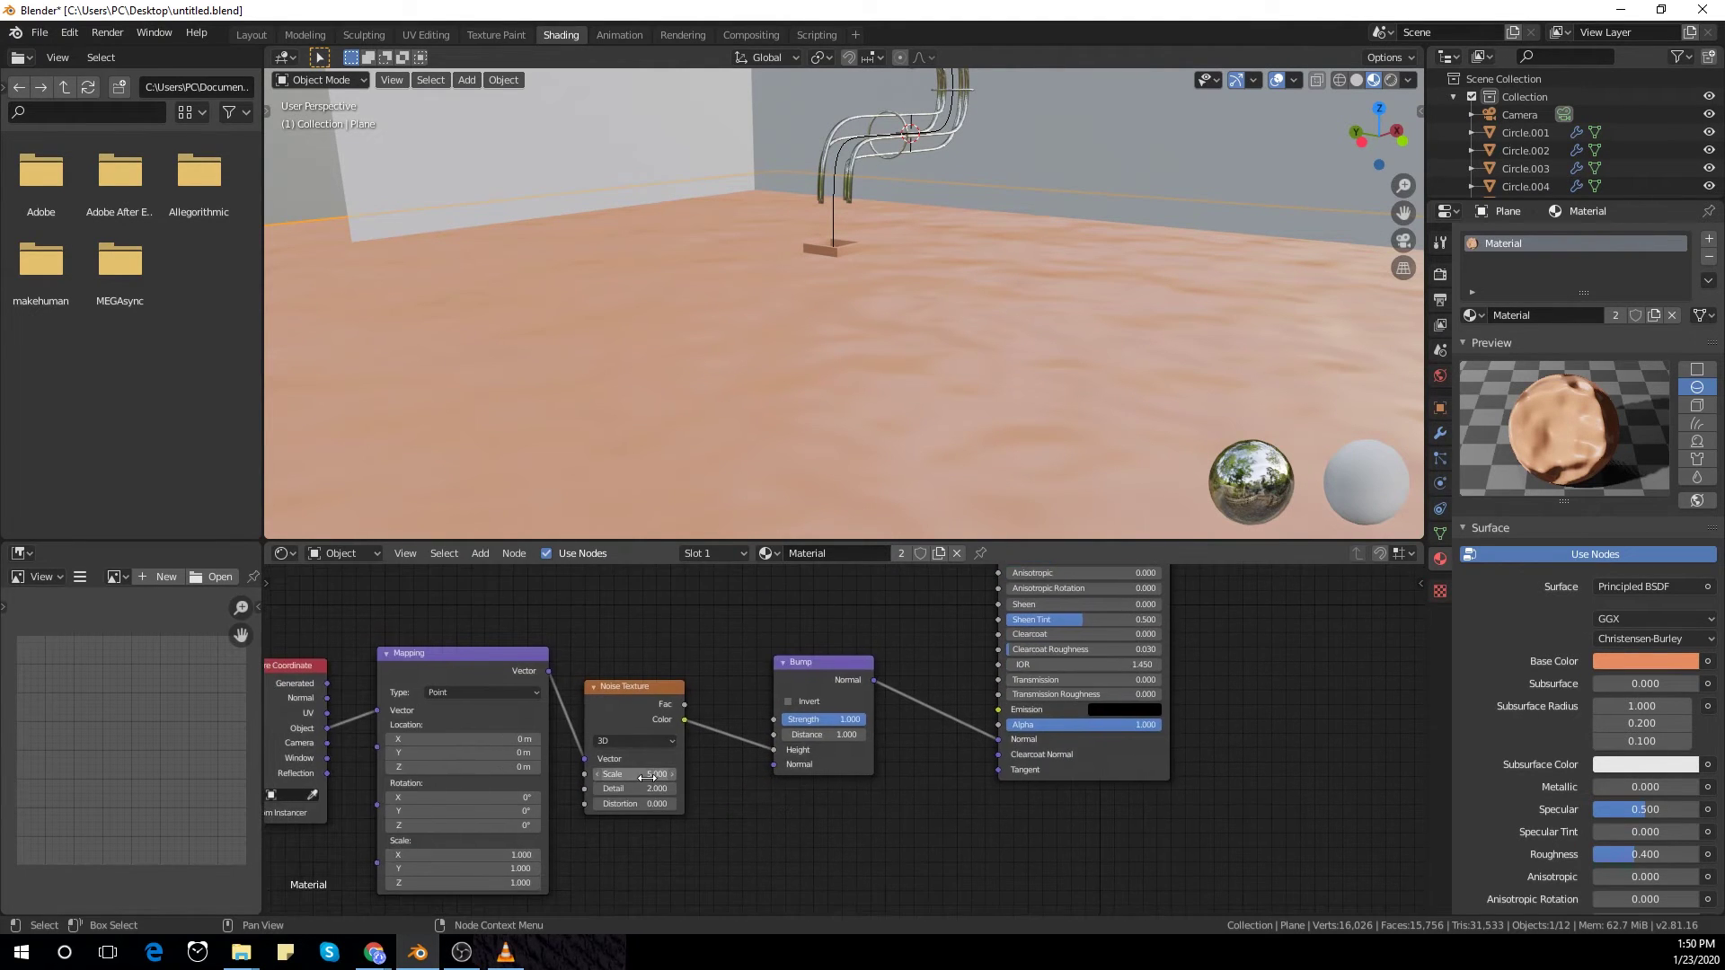
pyautogui.press('Return')
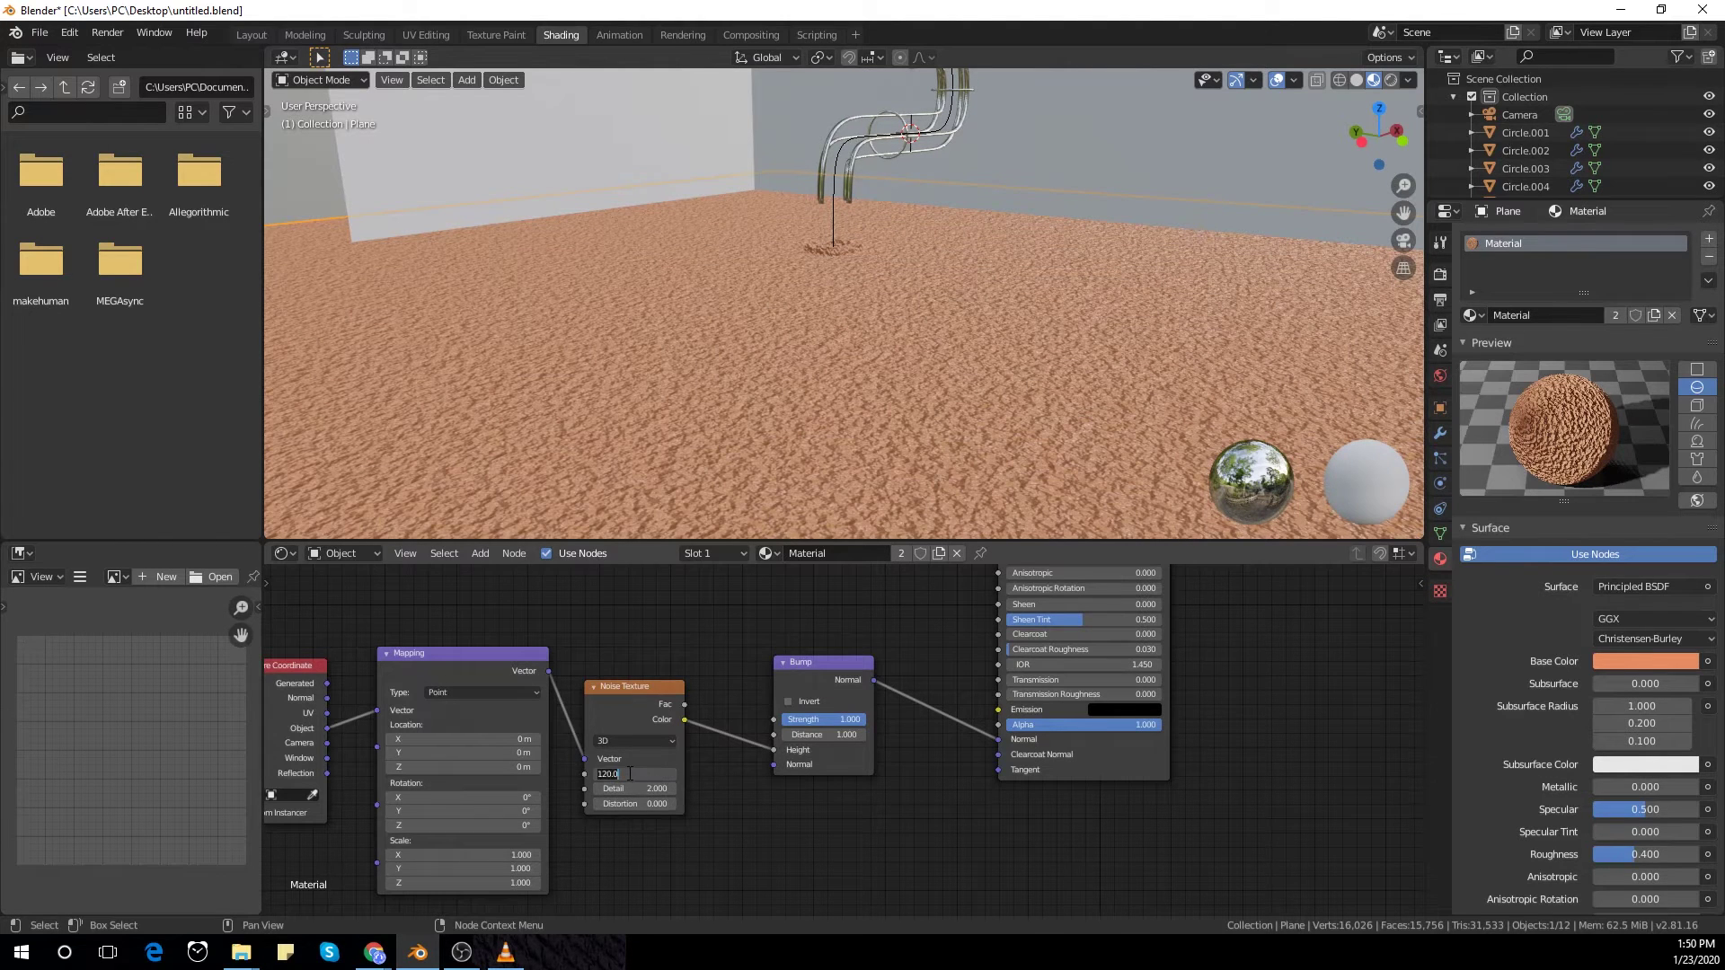
pyautogui.press('Return')
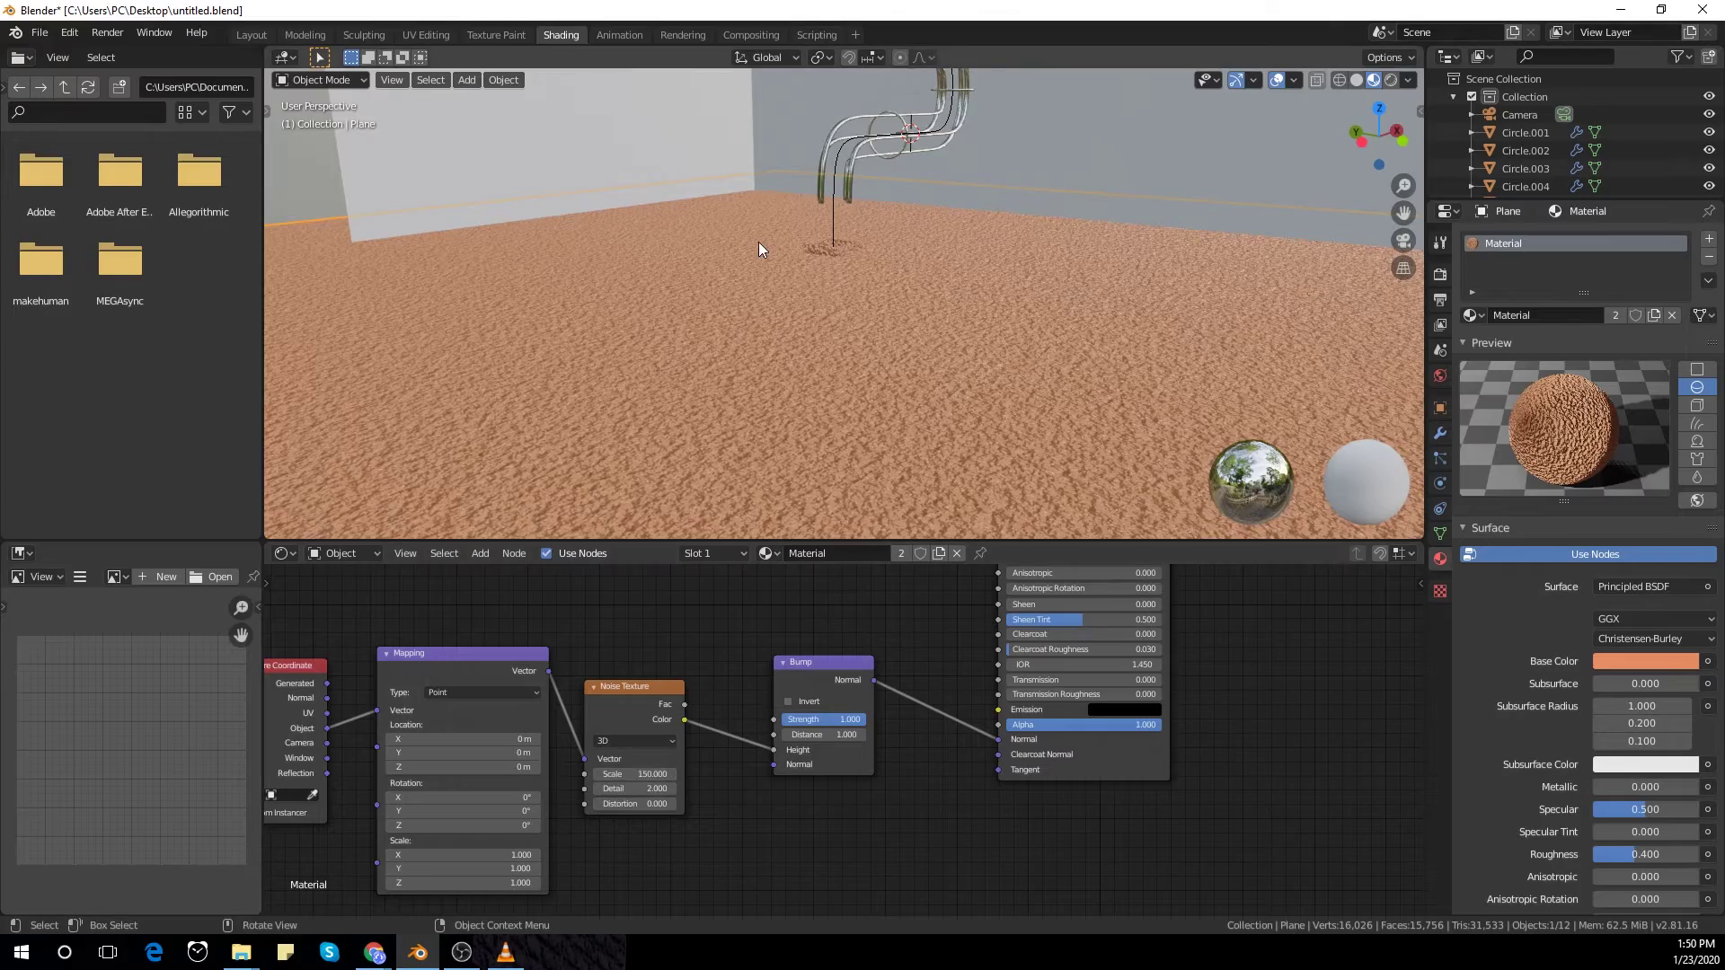
pyautogui.press('KP_0')
pyautogui.scroll(4, 941, 190)
pyautogui.keyDown('shift'); pyautogui.moveTo(876, 371); pyautogui.dragTo(780, 288, button='middle'); pyautogui.keyUp('shift')
pyautogui.scroll(5, 780, 288)
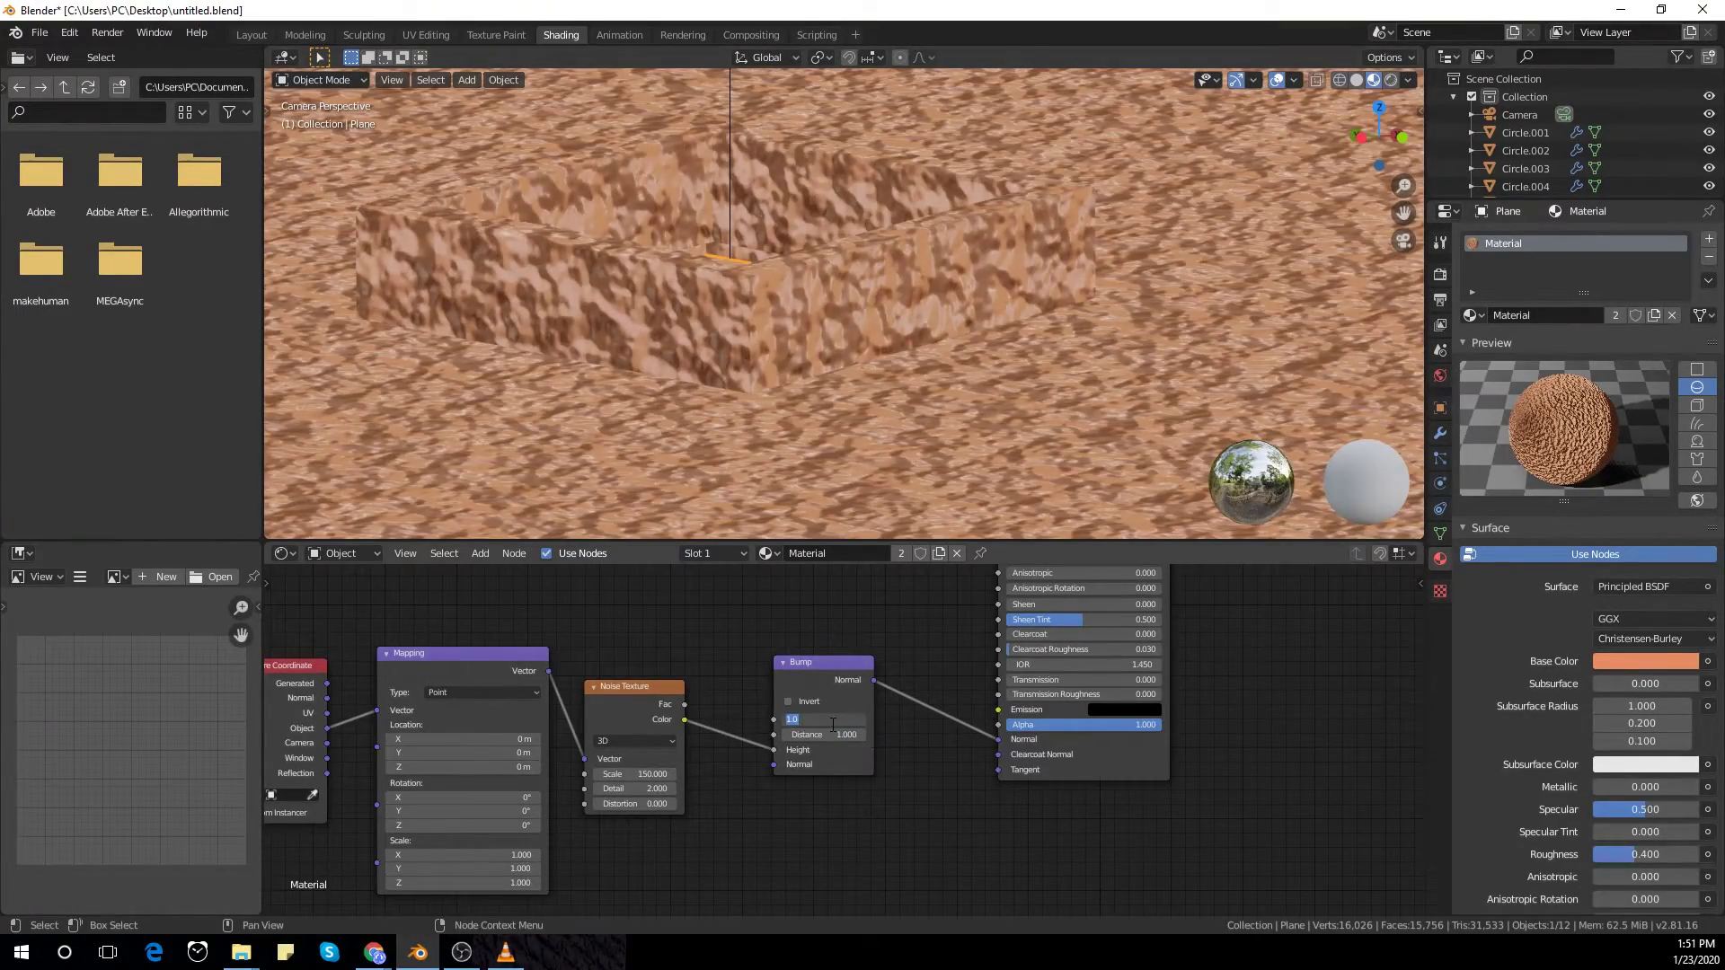
# Step: Set the Bump Strength to 0.1, then raise it to 0.200
pyautogui.click(836, 720)
pyautogui.write('0.1')
pyautogui.press('Return')
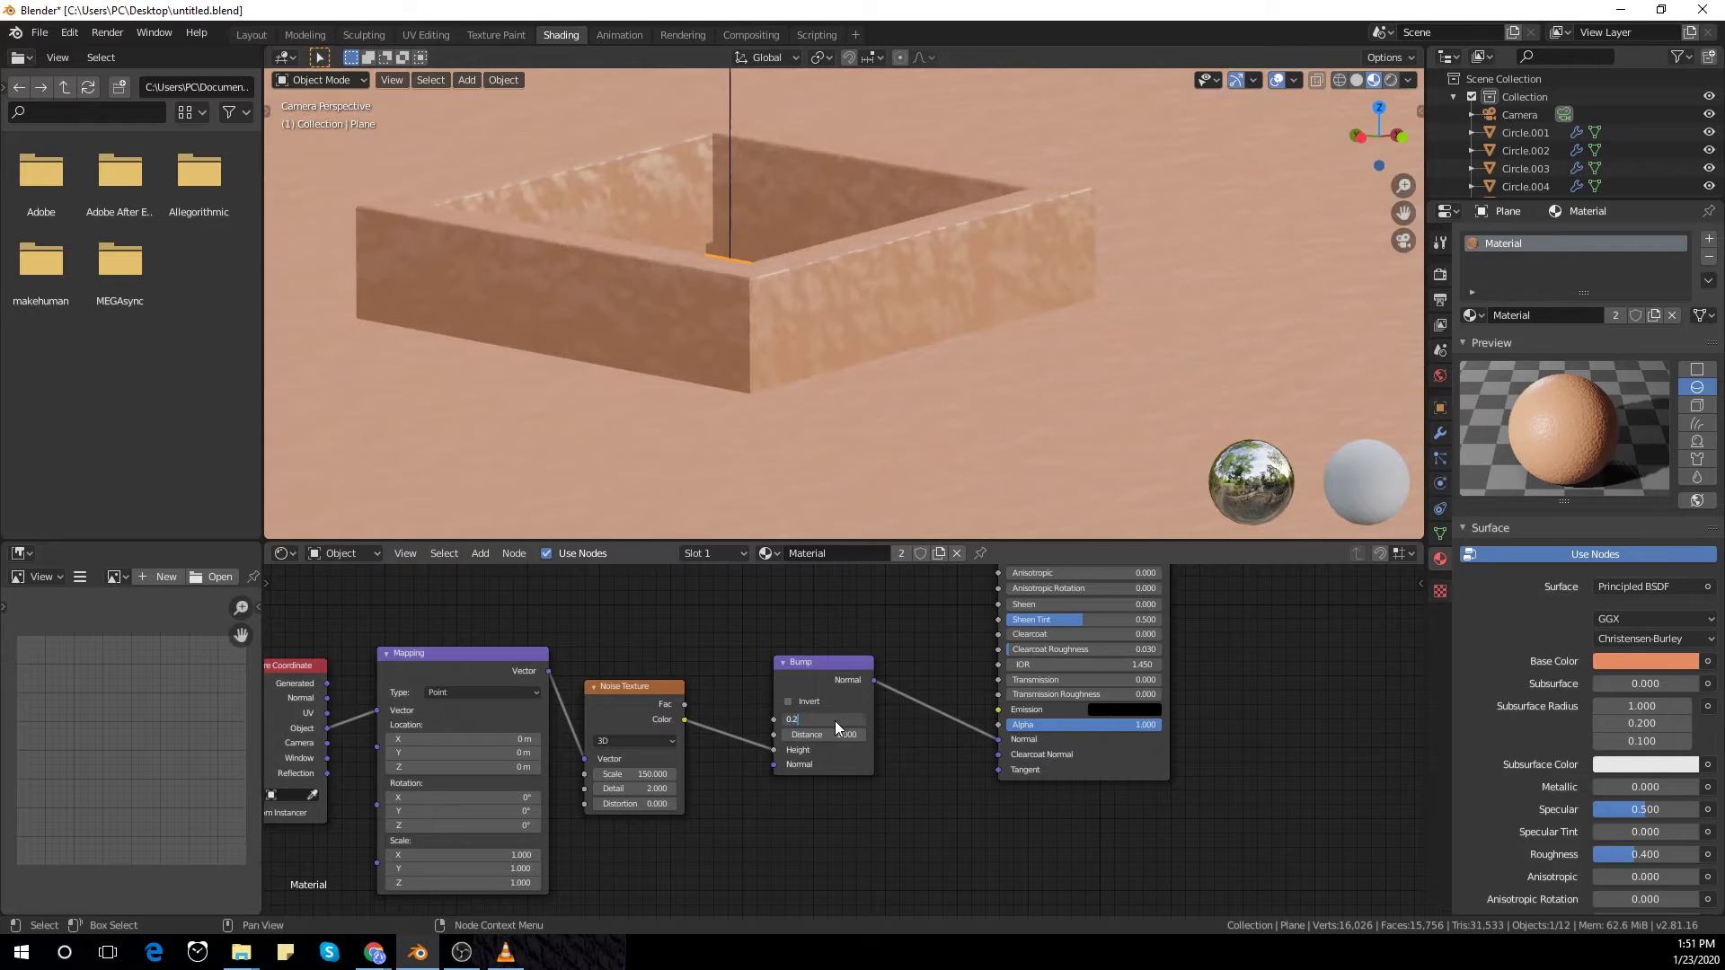
pyautogui.press('Return')
pyautogui.scroll(-11, 864, 352)
pyautogui.scroll(2, 898, 268)
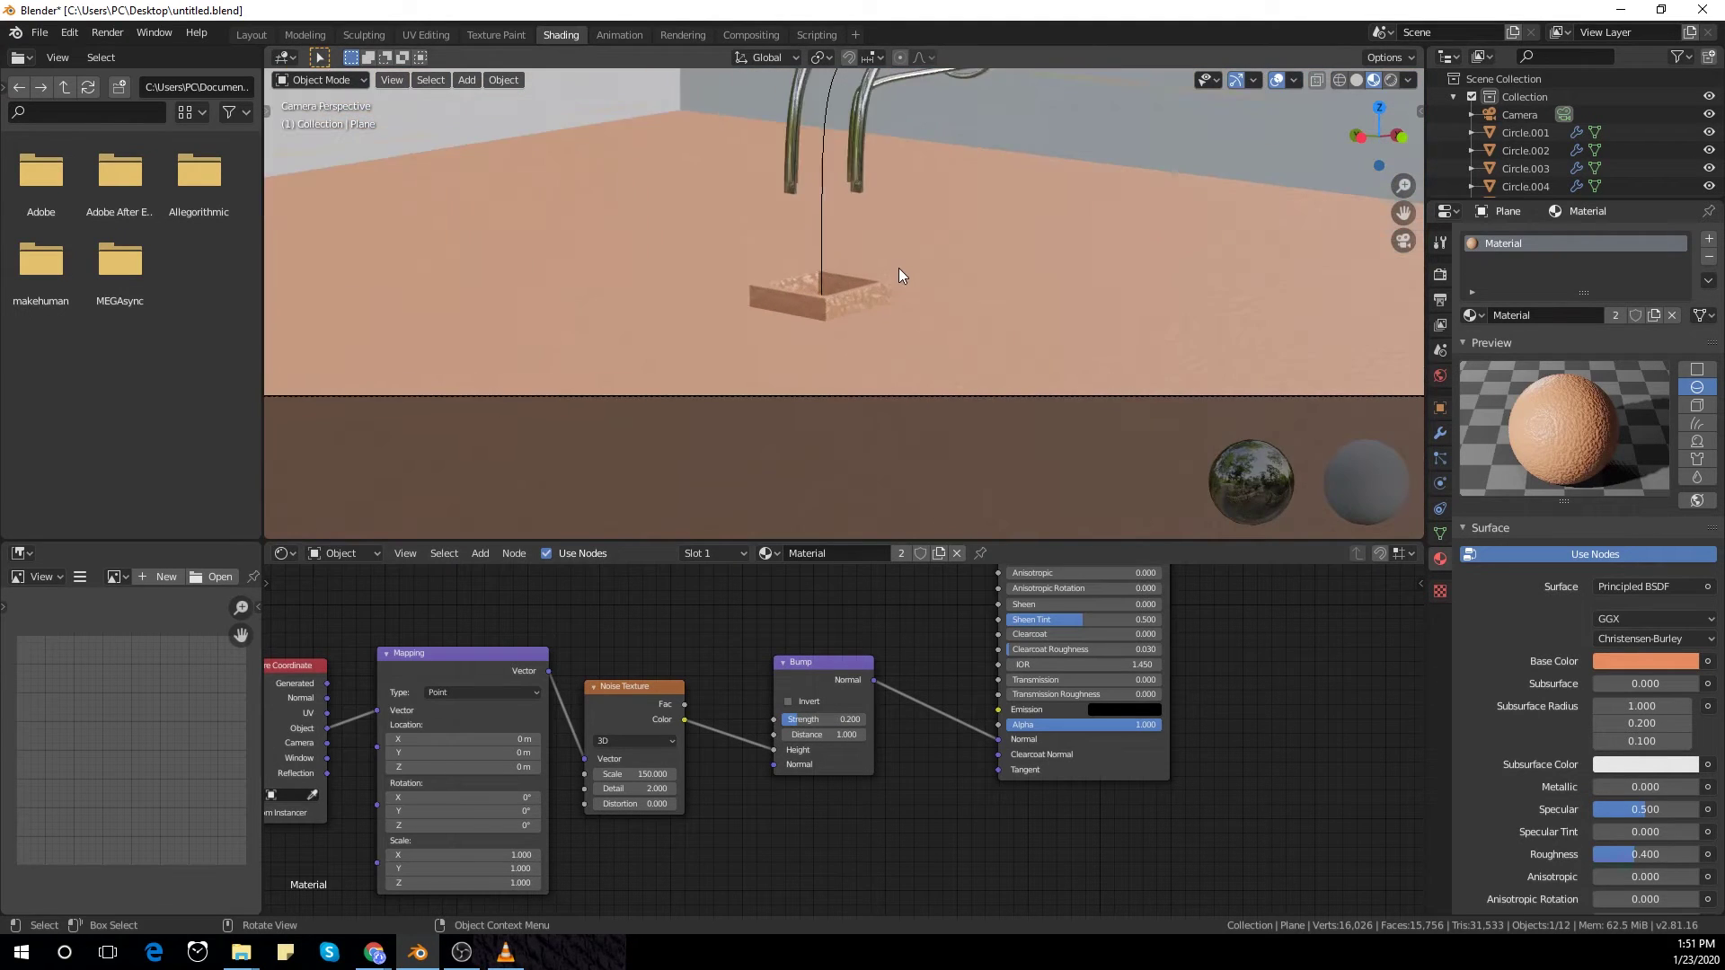
pyautogui.scroll(-3, 899, 267)
pyautogui.keyDown('shift'); pyautogui.moveTo(943, 232); pyautogui.dragTo(990, 332, button='middle'); pyautogui.keyUp('shift')
pyautogui.scroll(-2, 981, 363)
pyautogui.scroll(2, 969, 375)
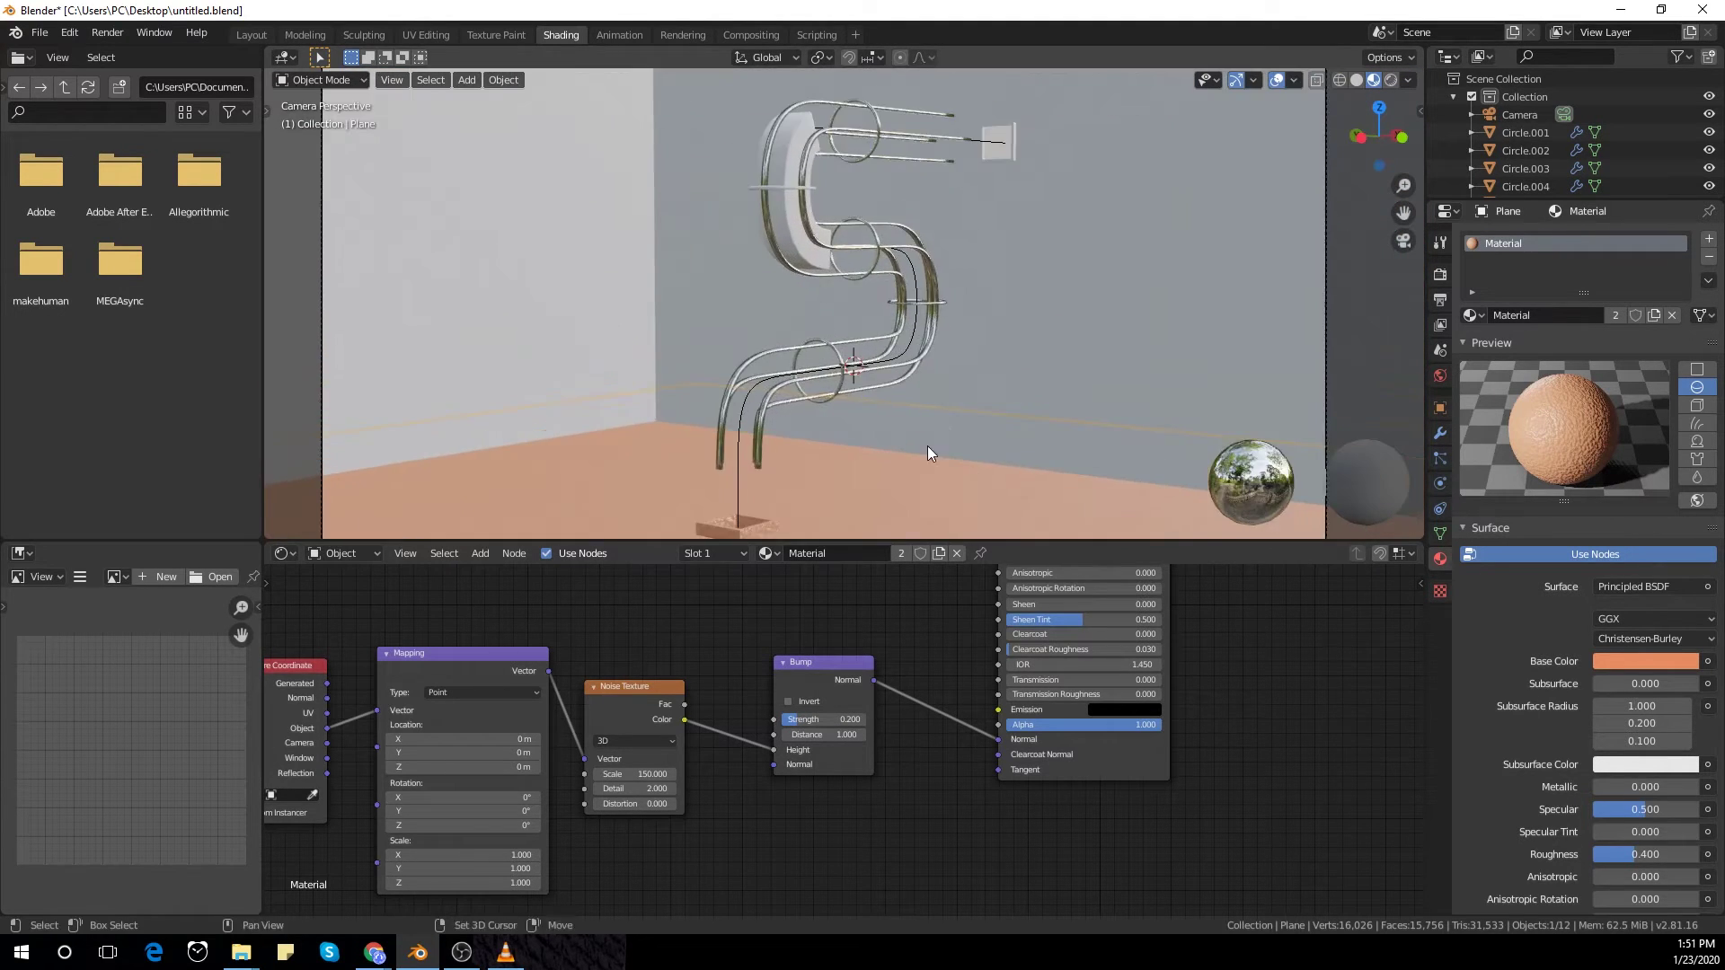
pyautogui.scroll(4, 990, 332)
pyautogui.keyDown('shift'); pyautogui.moveTo(940, 424); pyautogui.dragTo(973, 288, button='middle'); pyautogui.keyUp('shift')
pyautogui.scroll(9, 973, 287)
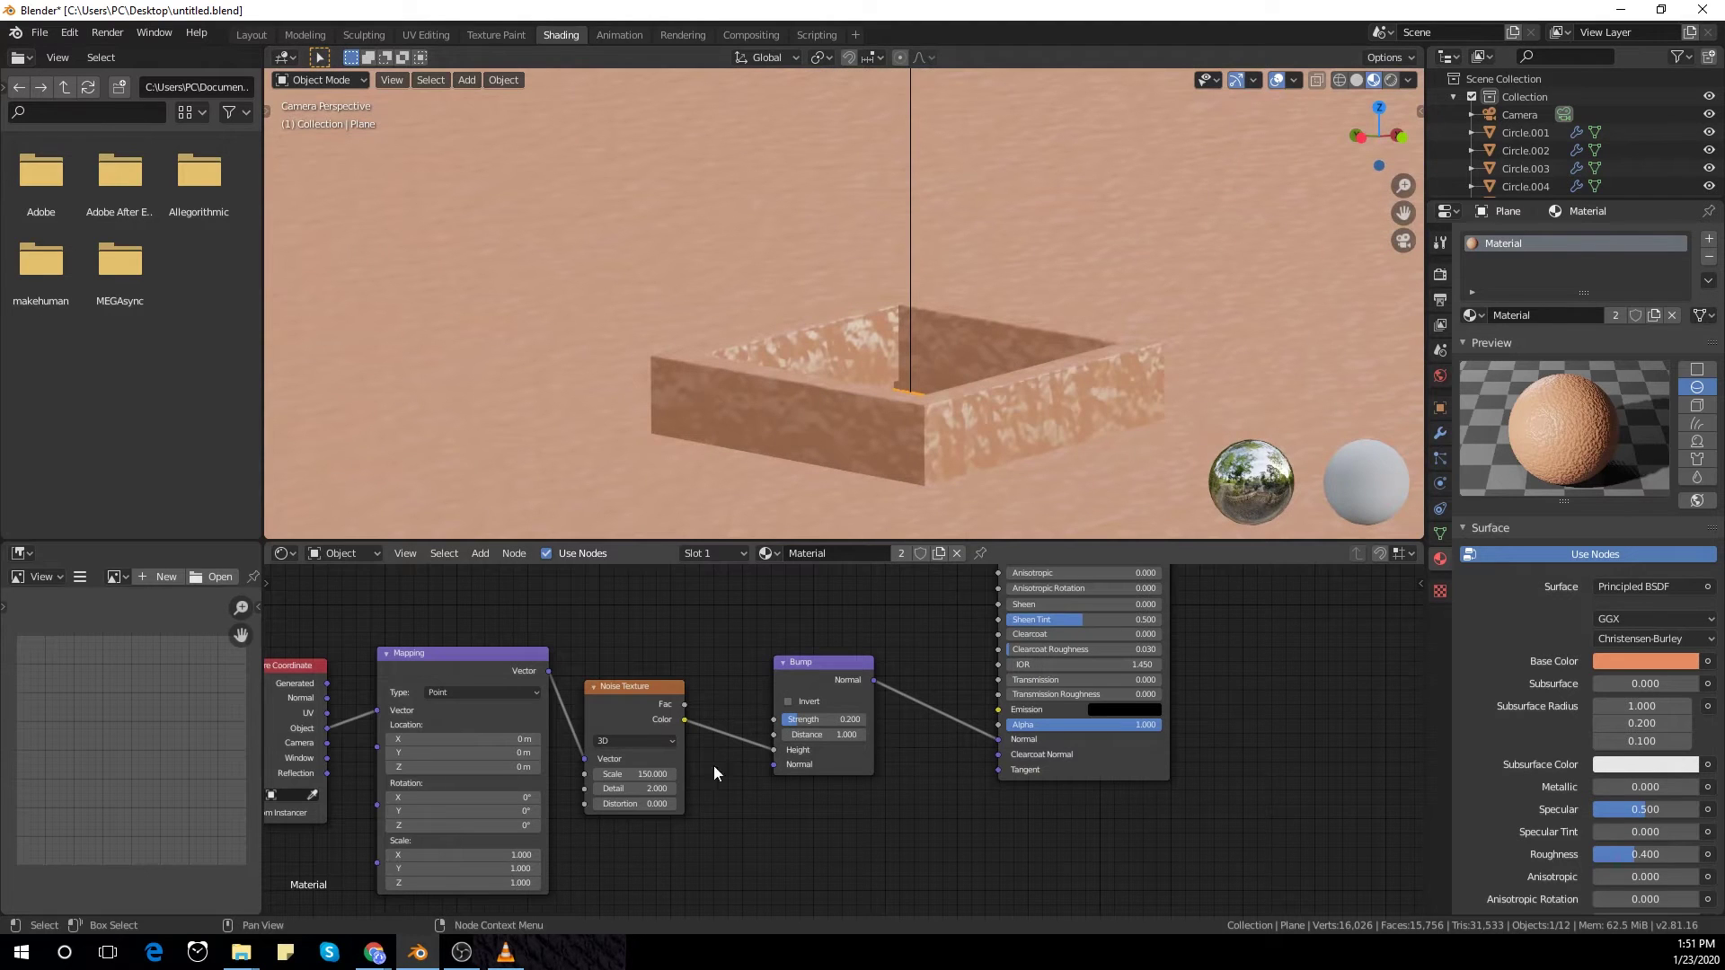
# Step: Set the noise Scale to 200, keep Bump Strength 0.200, and enter Edit Mode on the box
pyautogui.write('0')
pyautogui.press('Return')
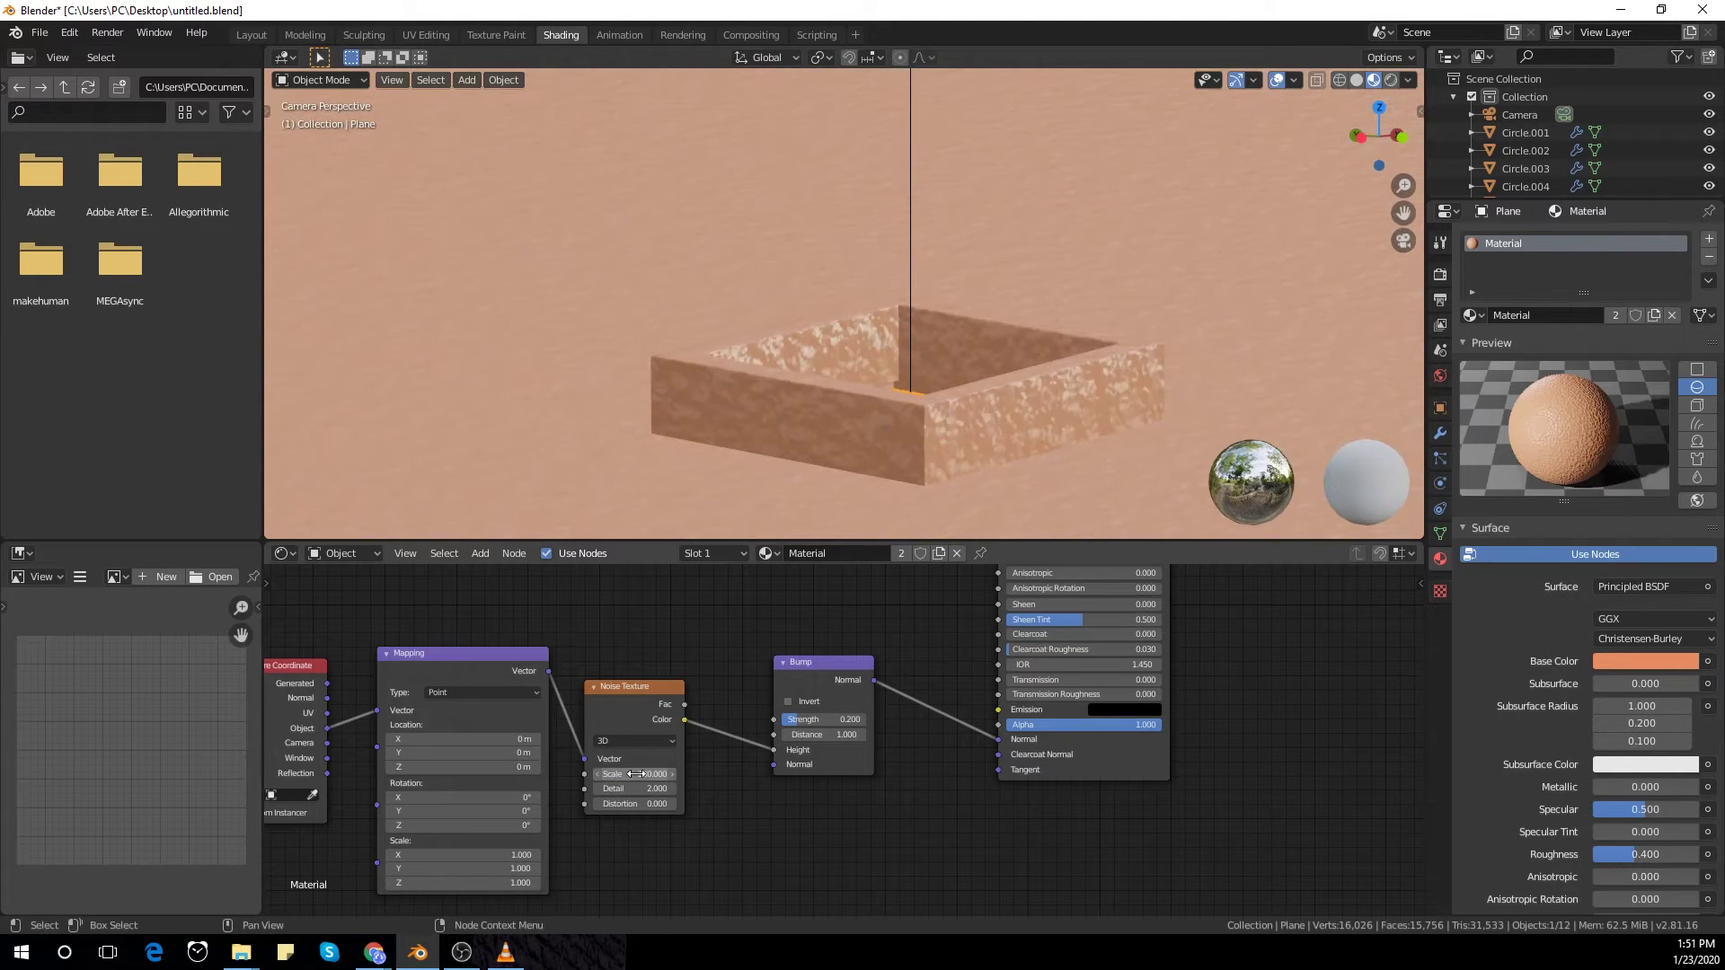
pyautogui.scroll(-5, 930, 241)
pyautogui.moveTo(931, 241); pyautogui.dragTo(1308, 478, button='middle')
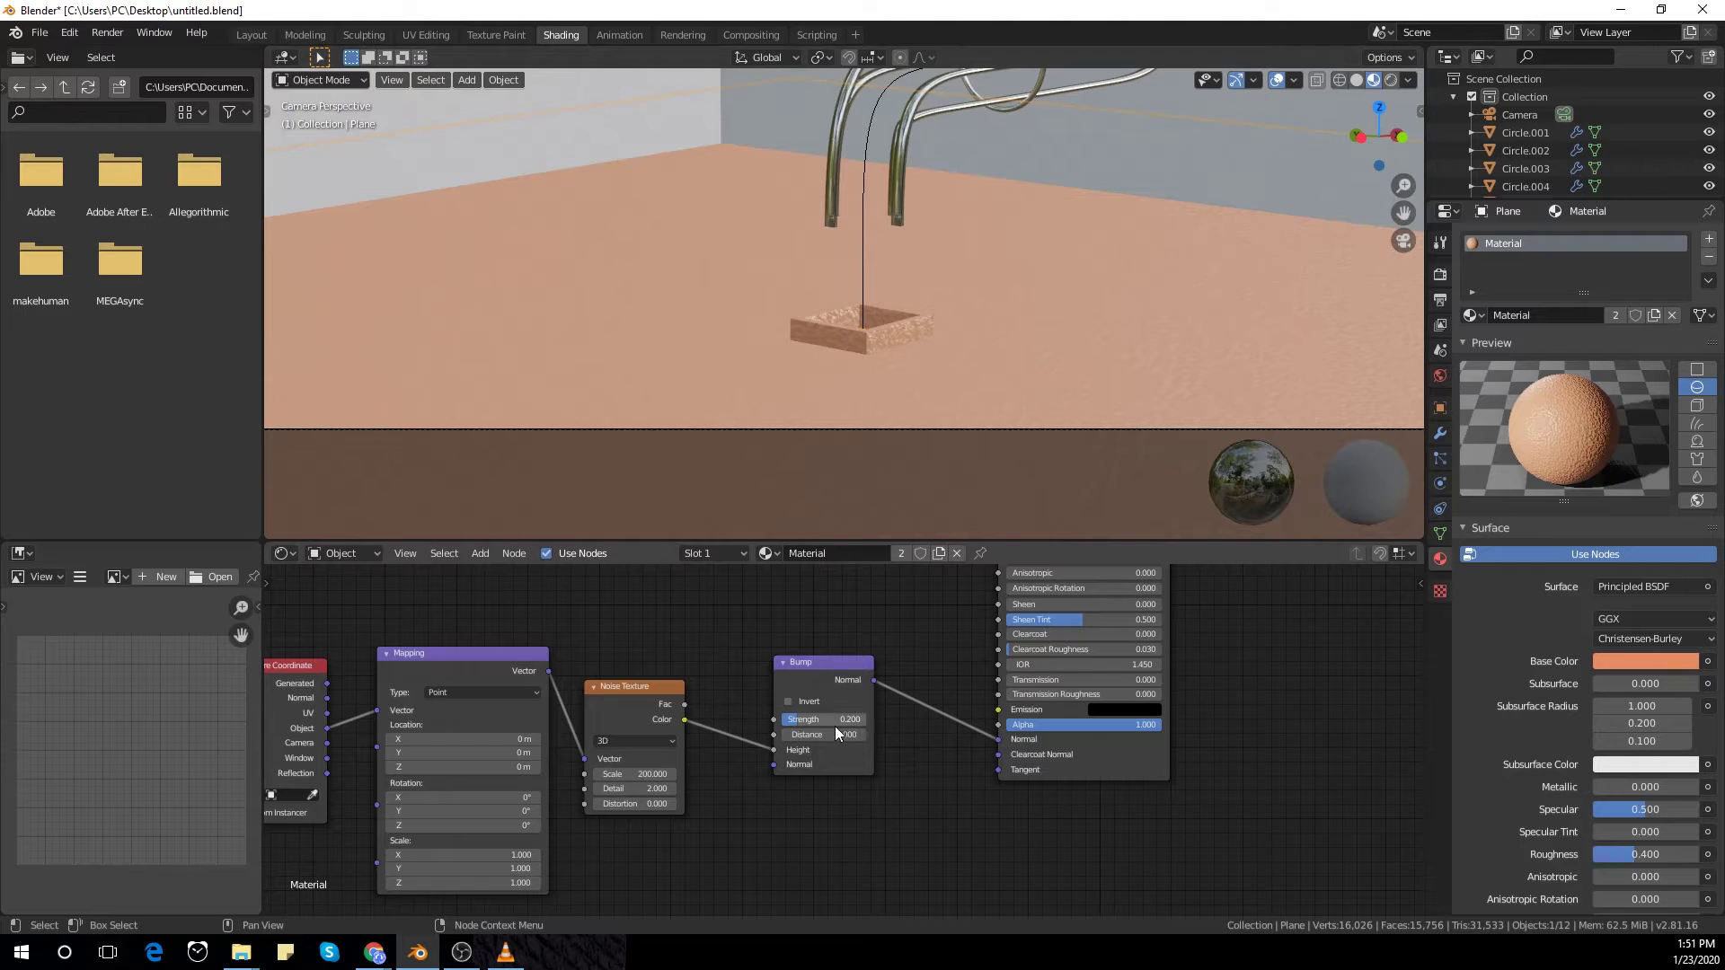
pyautogui.press('Return')
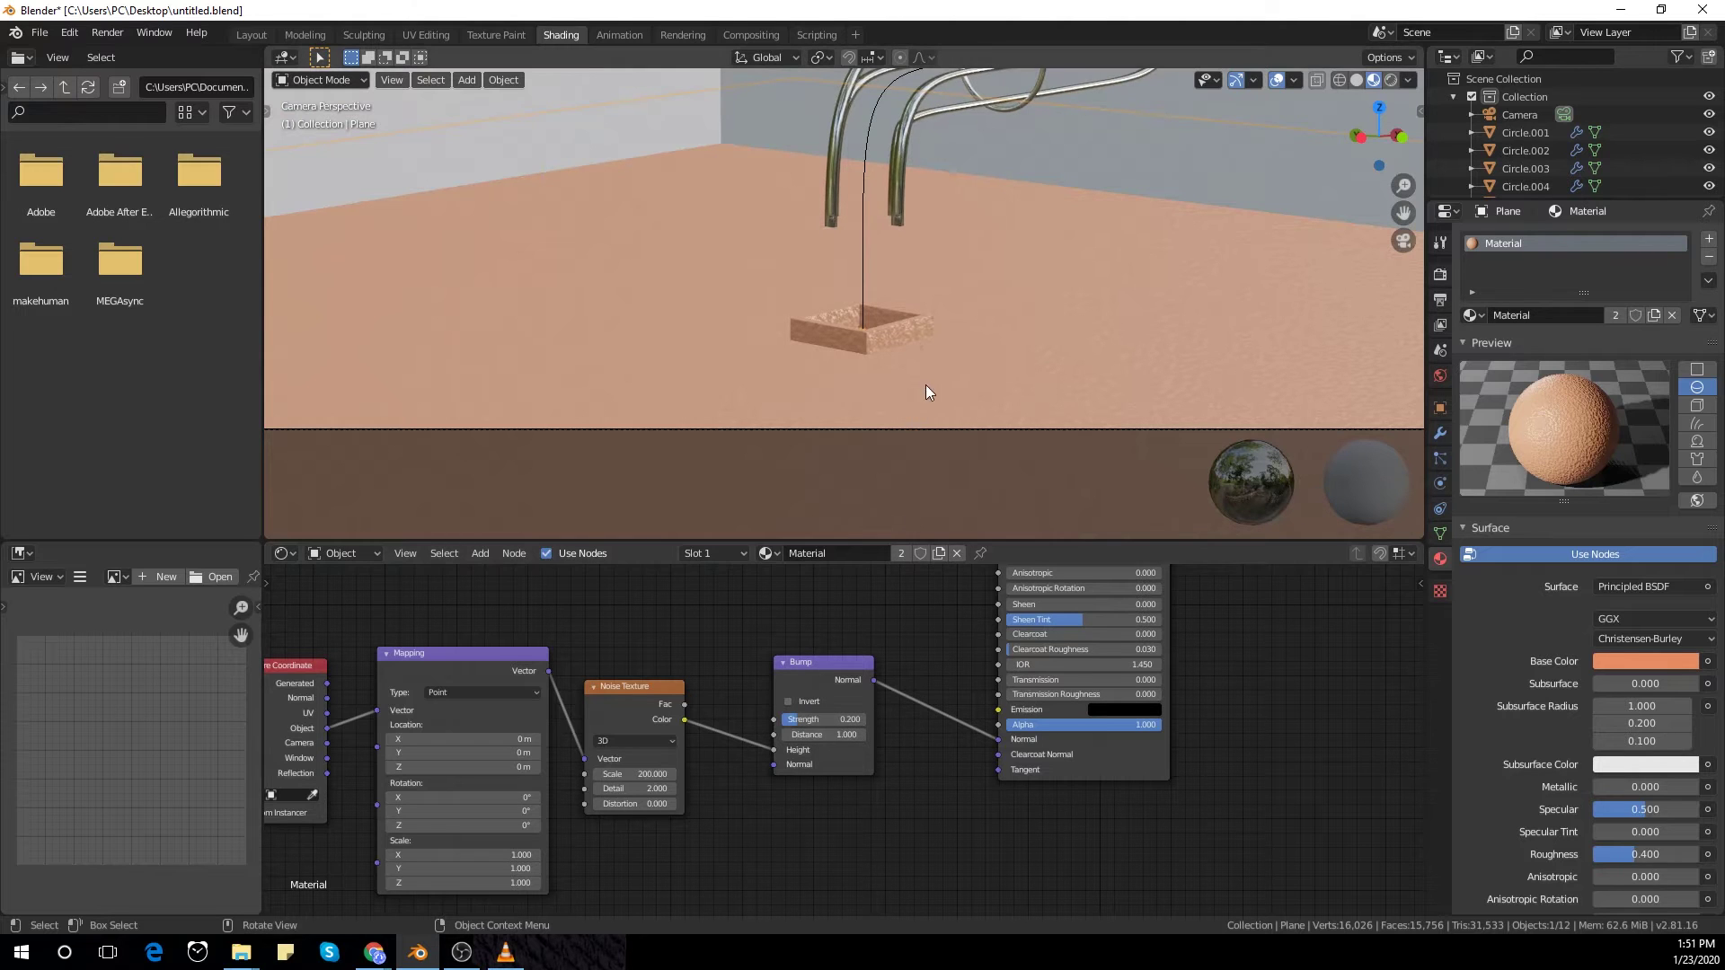
pyautogui.scroll(-3, 923, 374)
pyautogui.scroll(8, 920, 365)
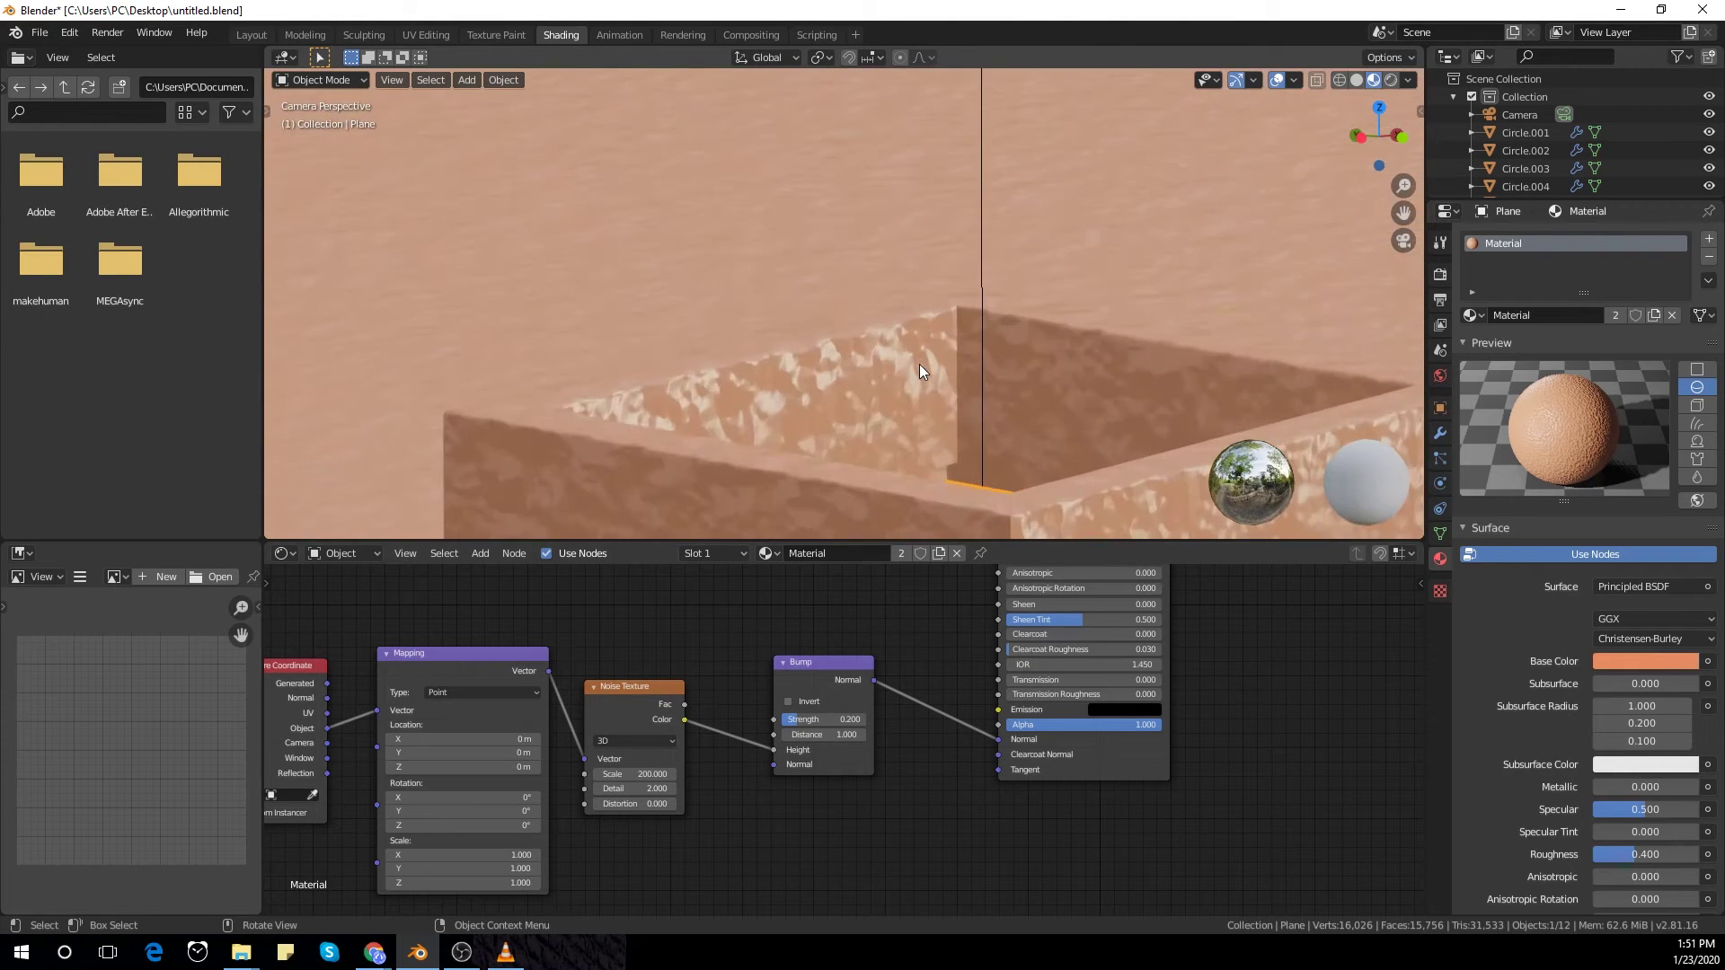
pyautogui.scroll(-3, 920, 364)
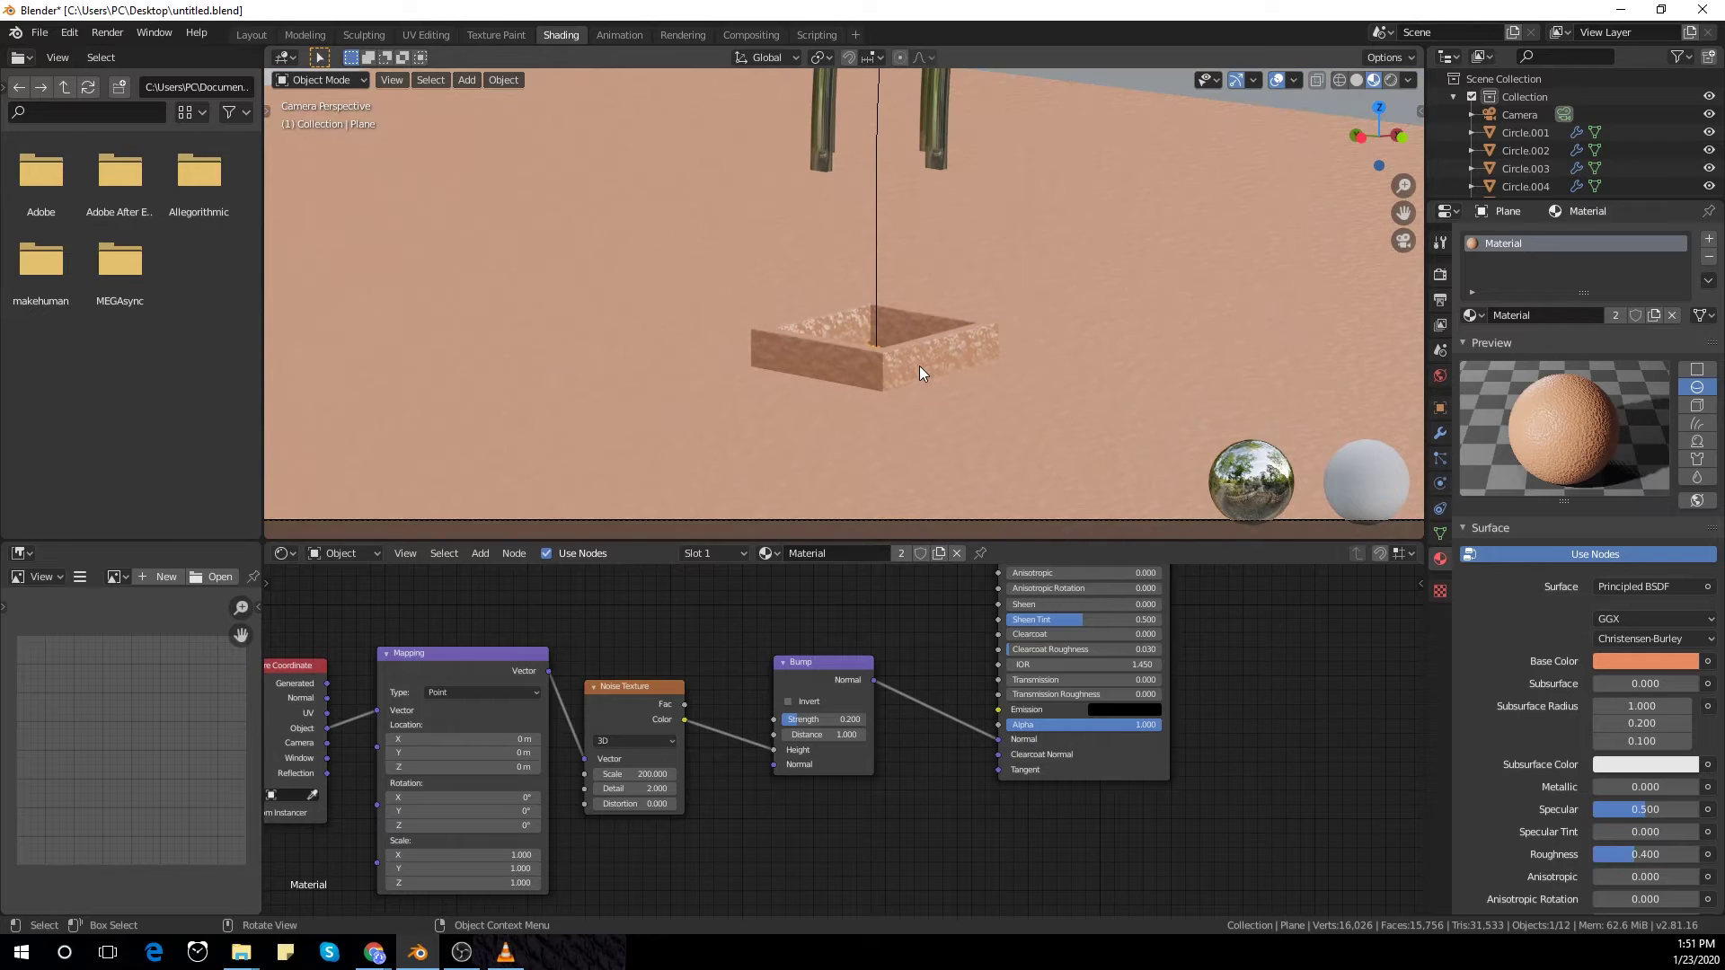
pyautogui.press('Tab')
pyautogui.scroll(4, 917, 377)
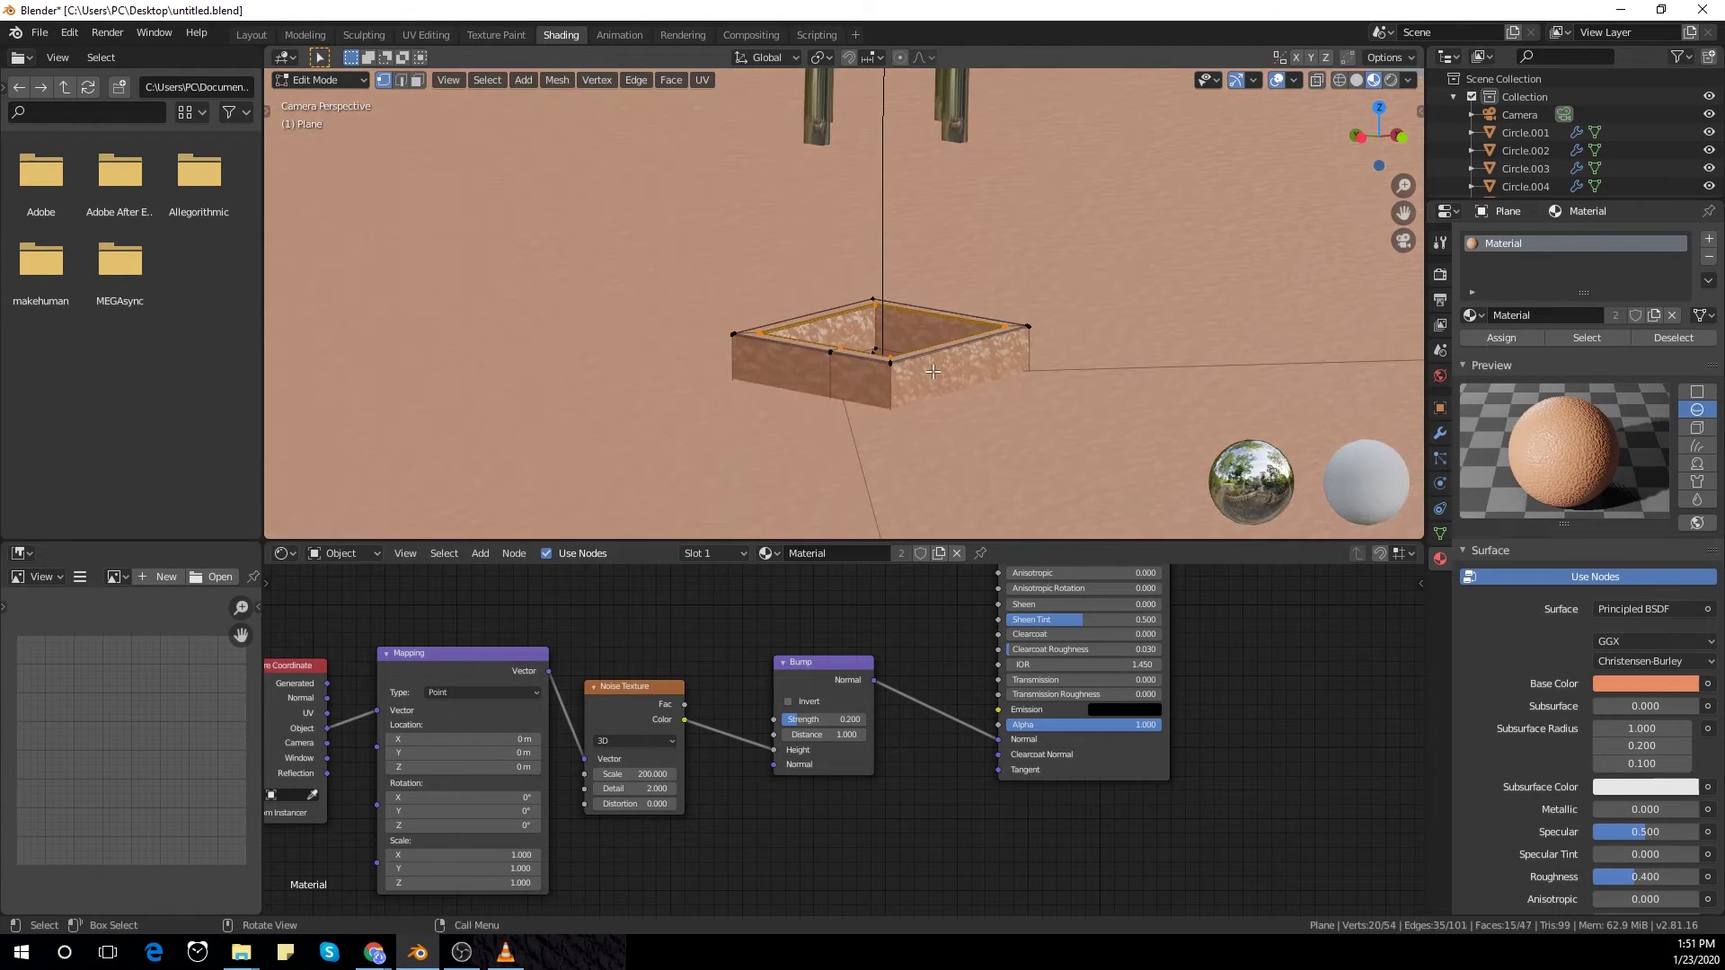
# Step: Add a second material slot to the box holding a new Material.001
pyautogui.click(1708, 238)
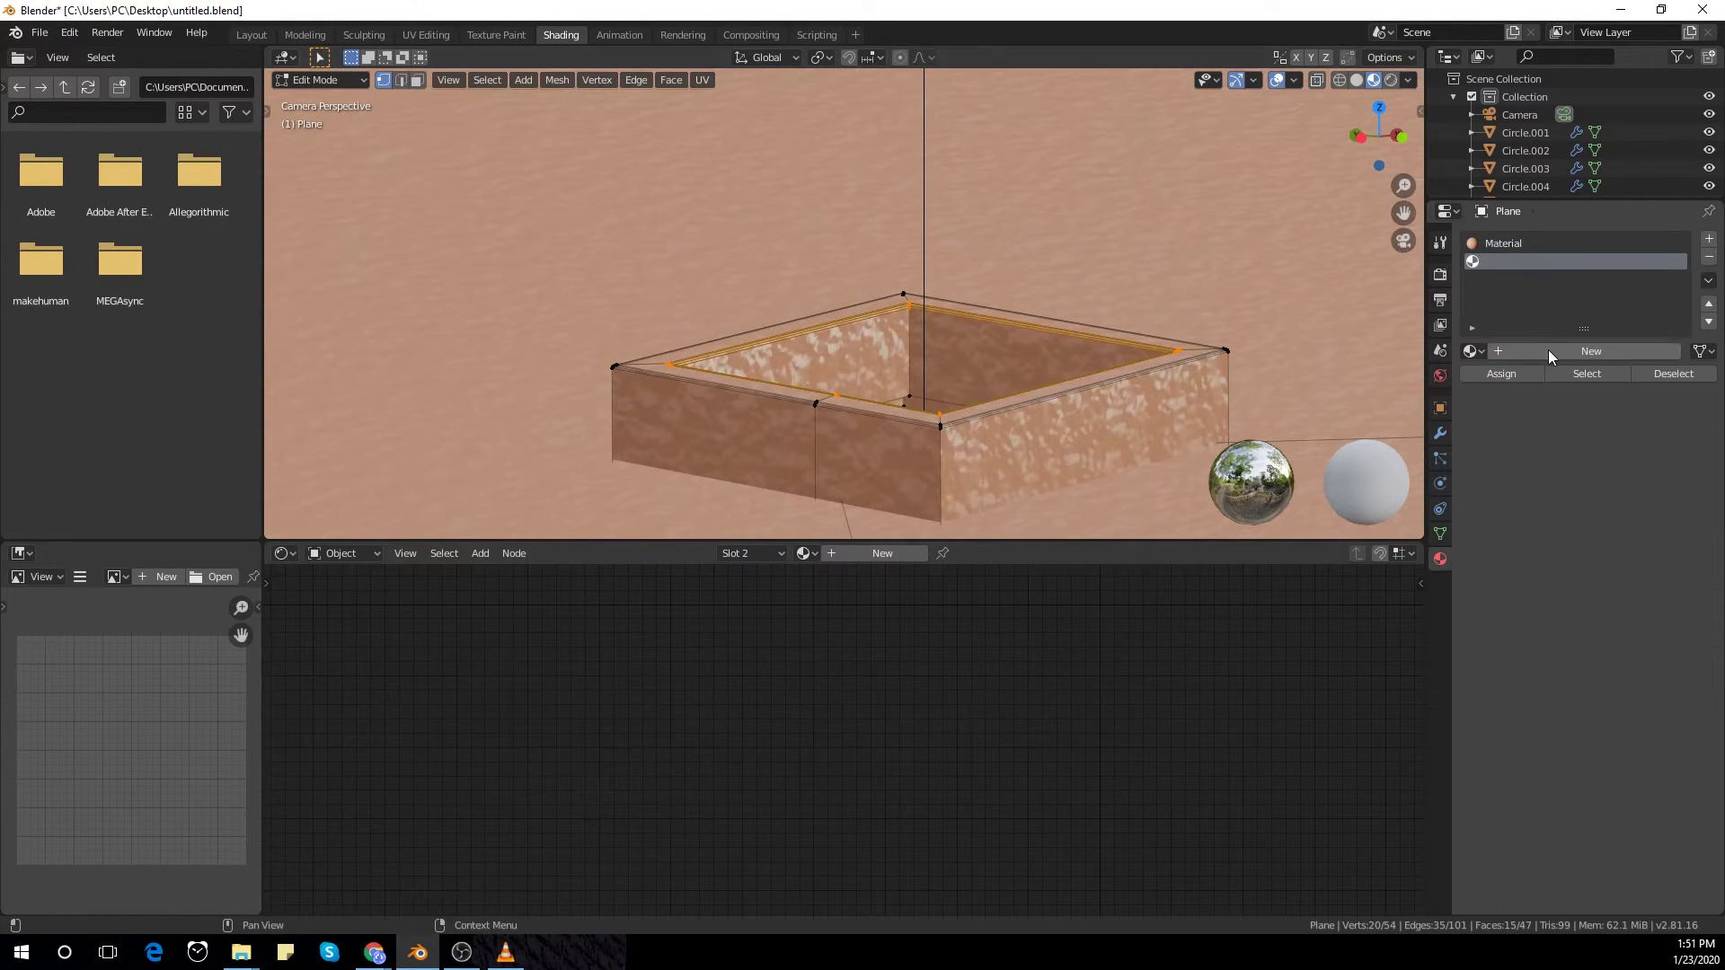
pyautogui.click(1586, 353)
pyautogui.scroll(1, 1010, 429)
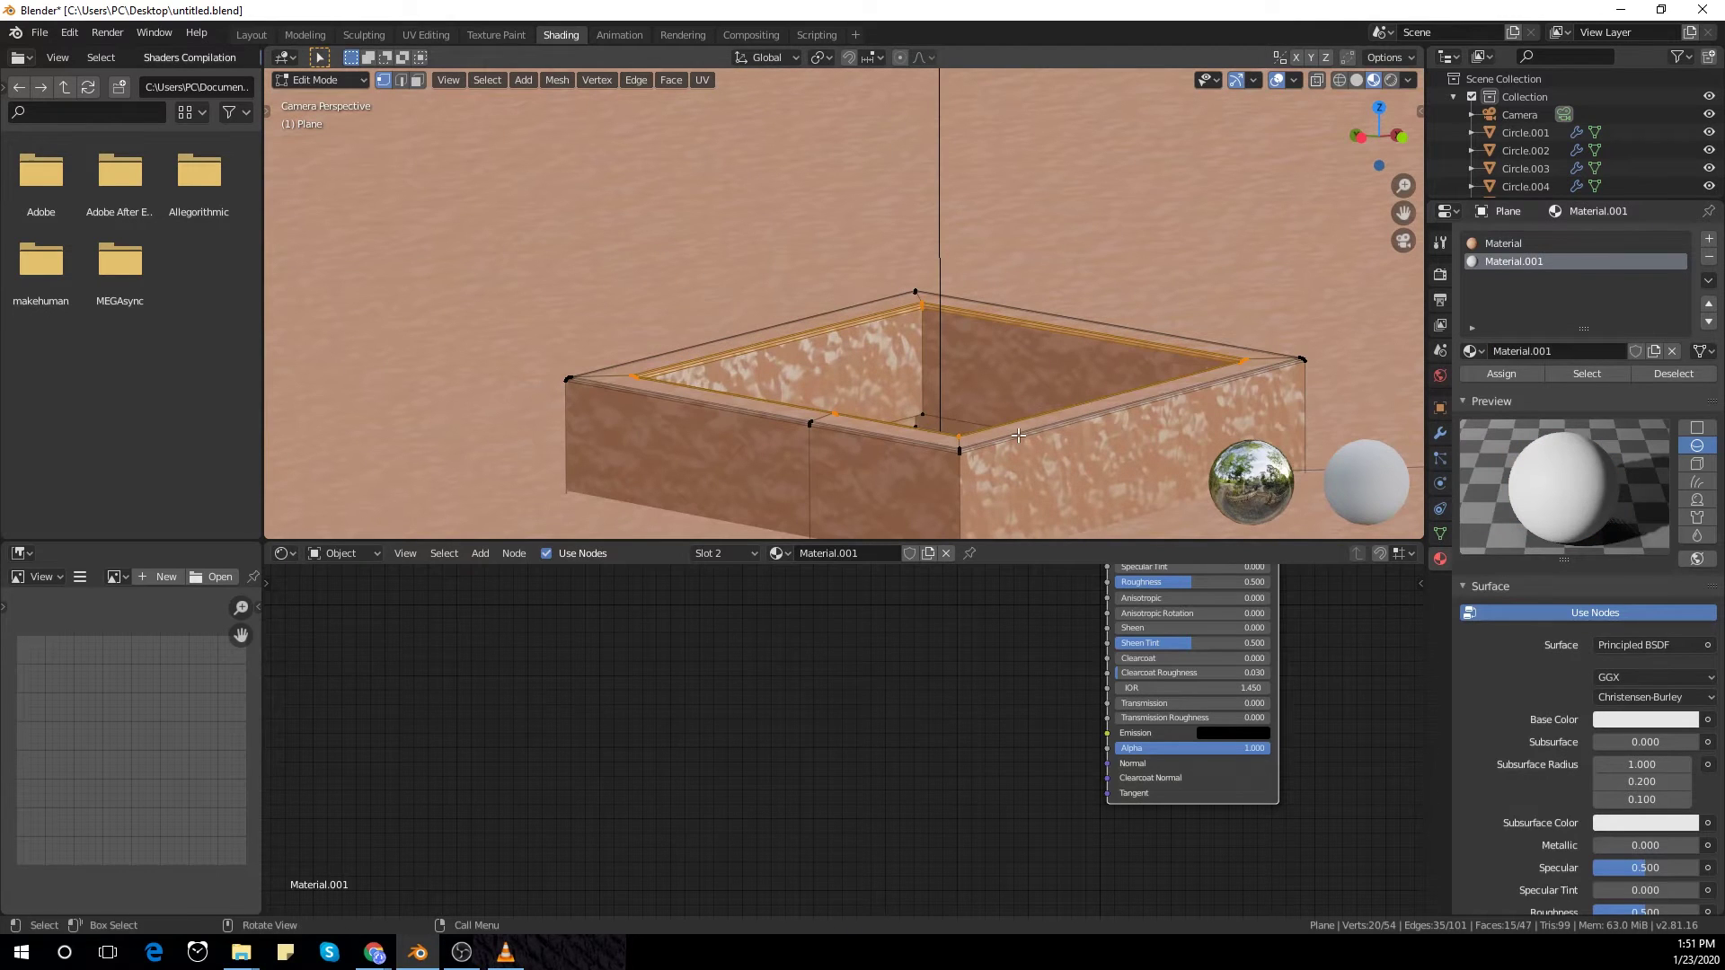
# Step: Select all the box's faces in face mode using Select More, then return to Object Mode
pyautogui.press('ctrl+KP_Add')
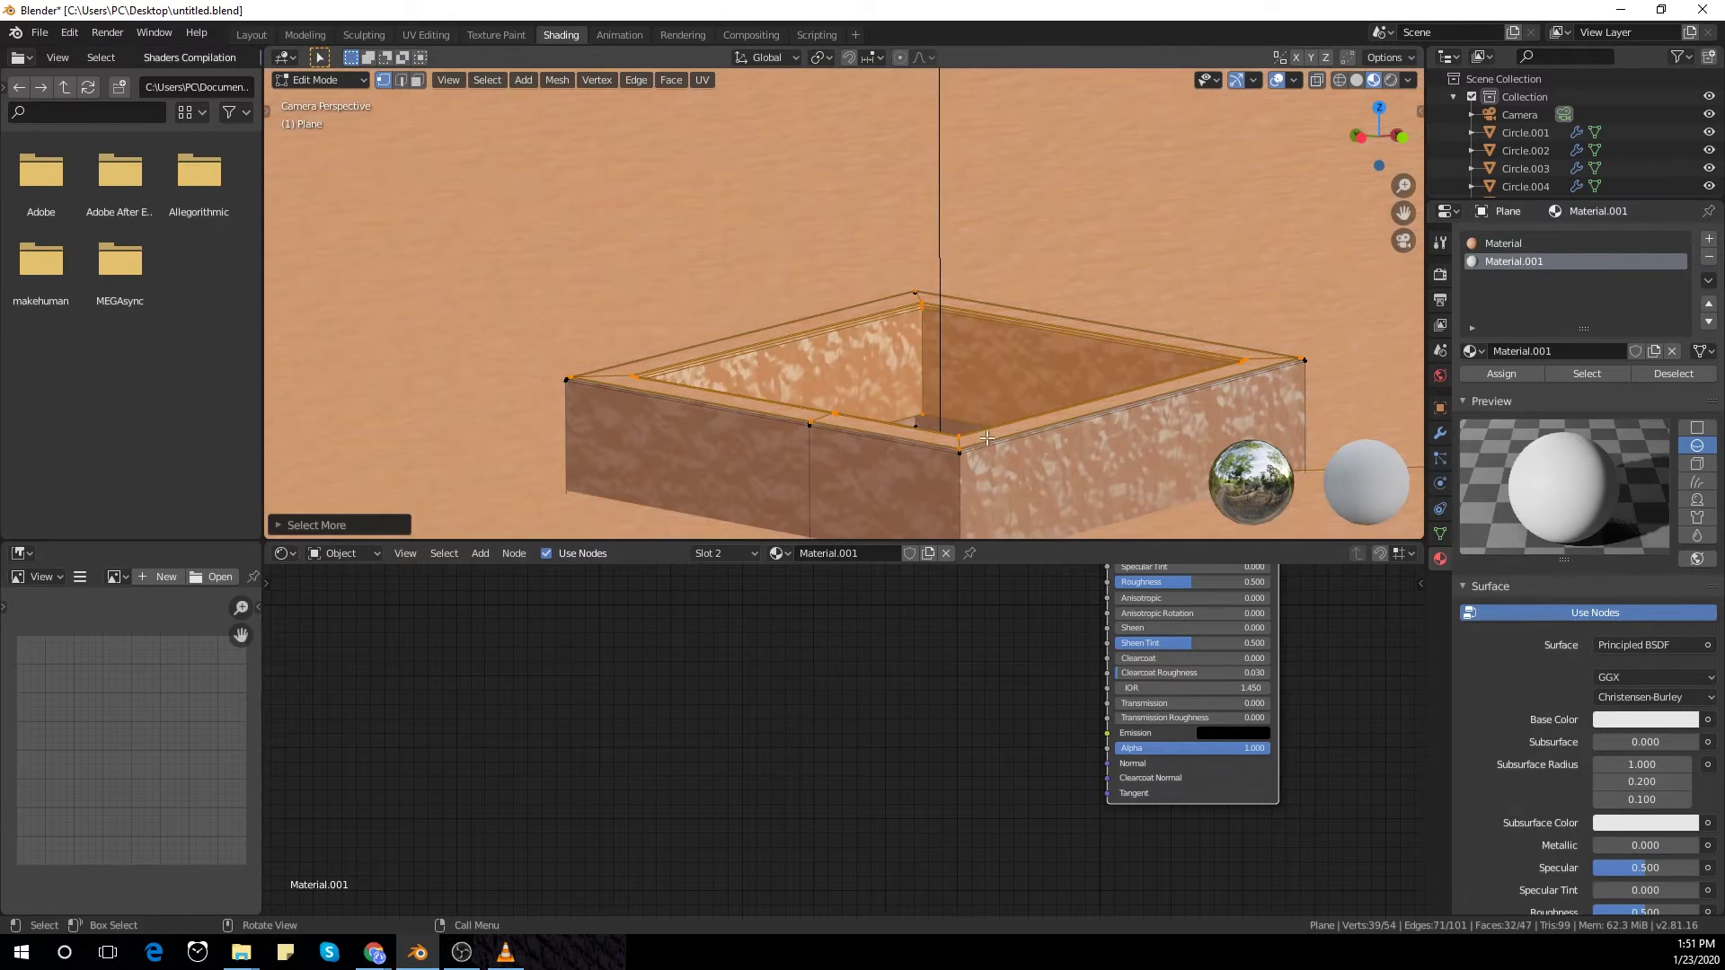
pyautogui.click(988, 437)
pyautogui.scroll(2, 1002, 442)
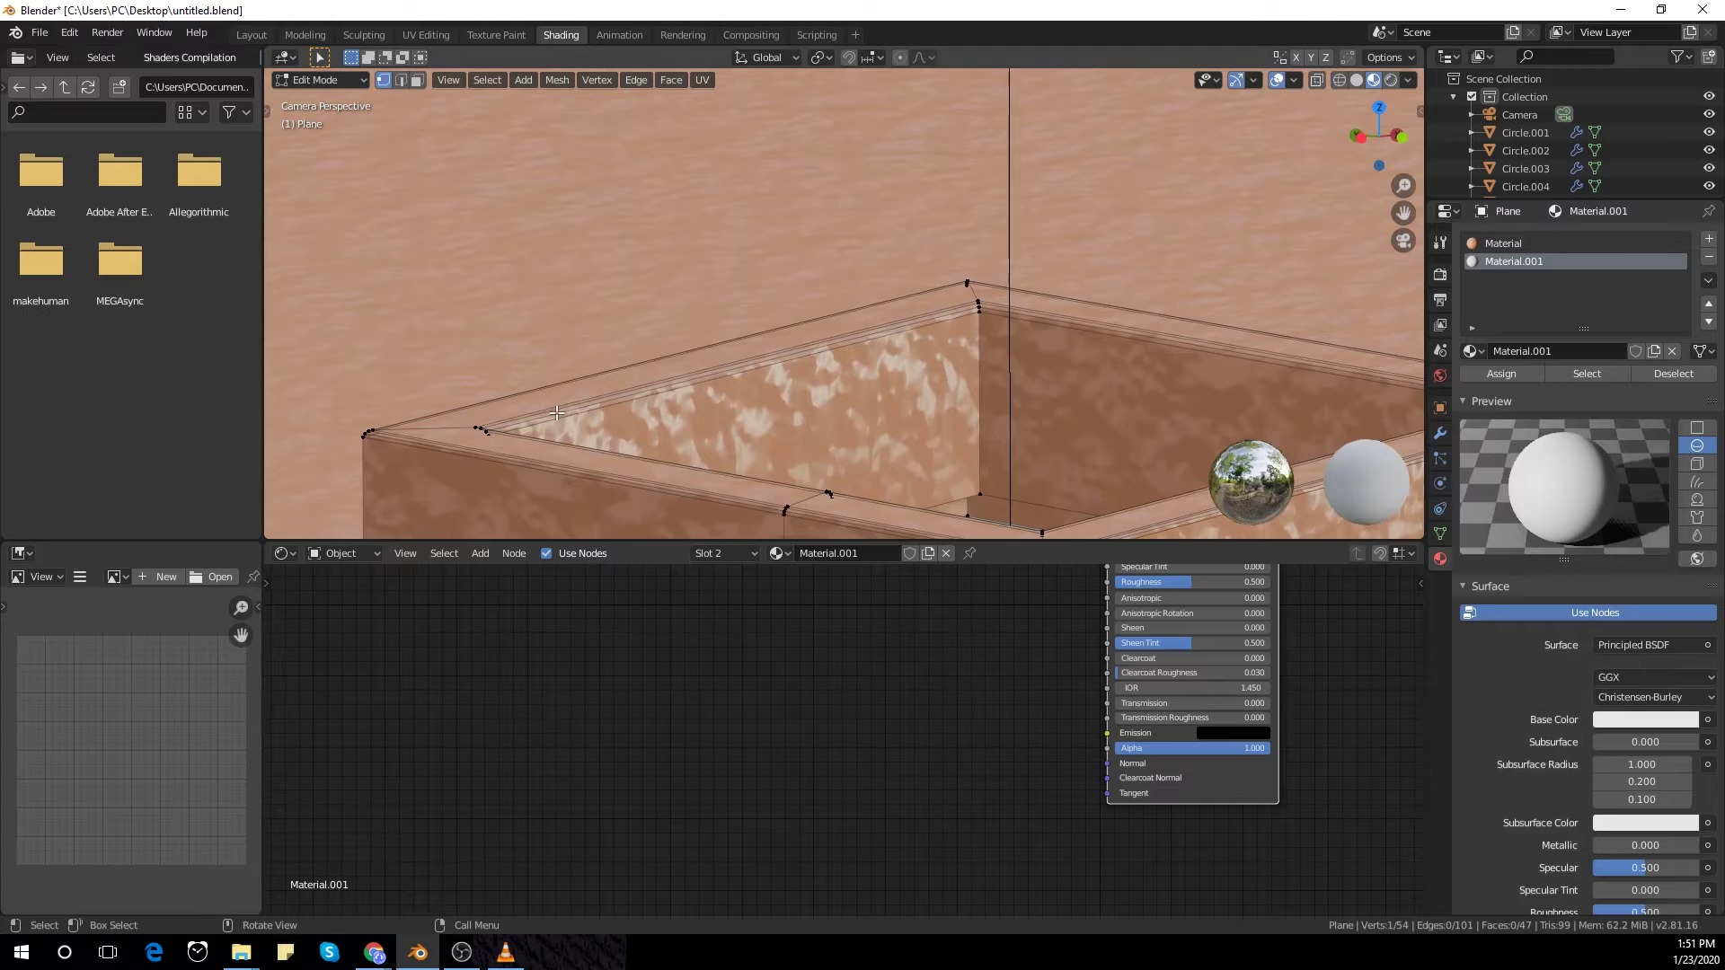
pyautogui.scroll(-1, 556, 413)
pyautogui.click(404, 81)
pyautogui.click(418, 82)
pyautogui.keyDown('alt'); pyautogui.click(507, 411); pyautogui.keyUp('alt')
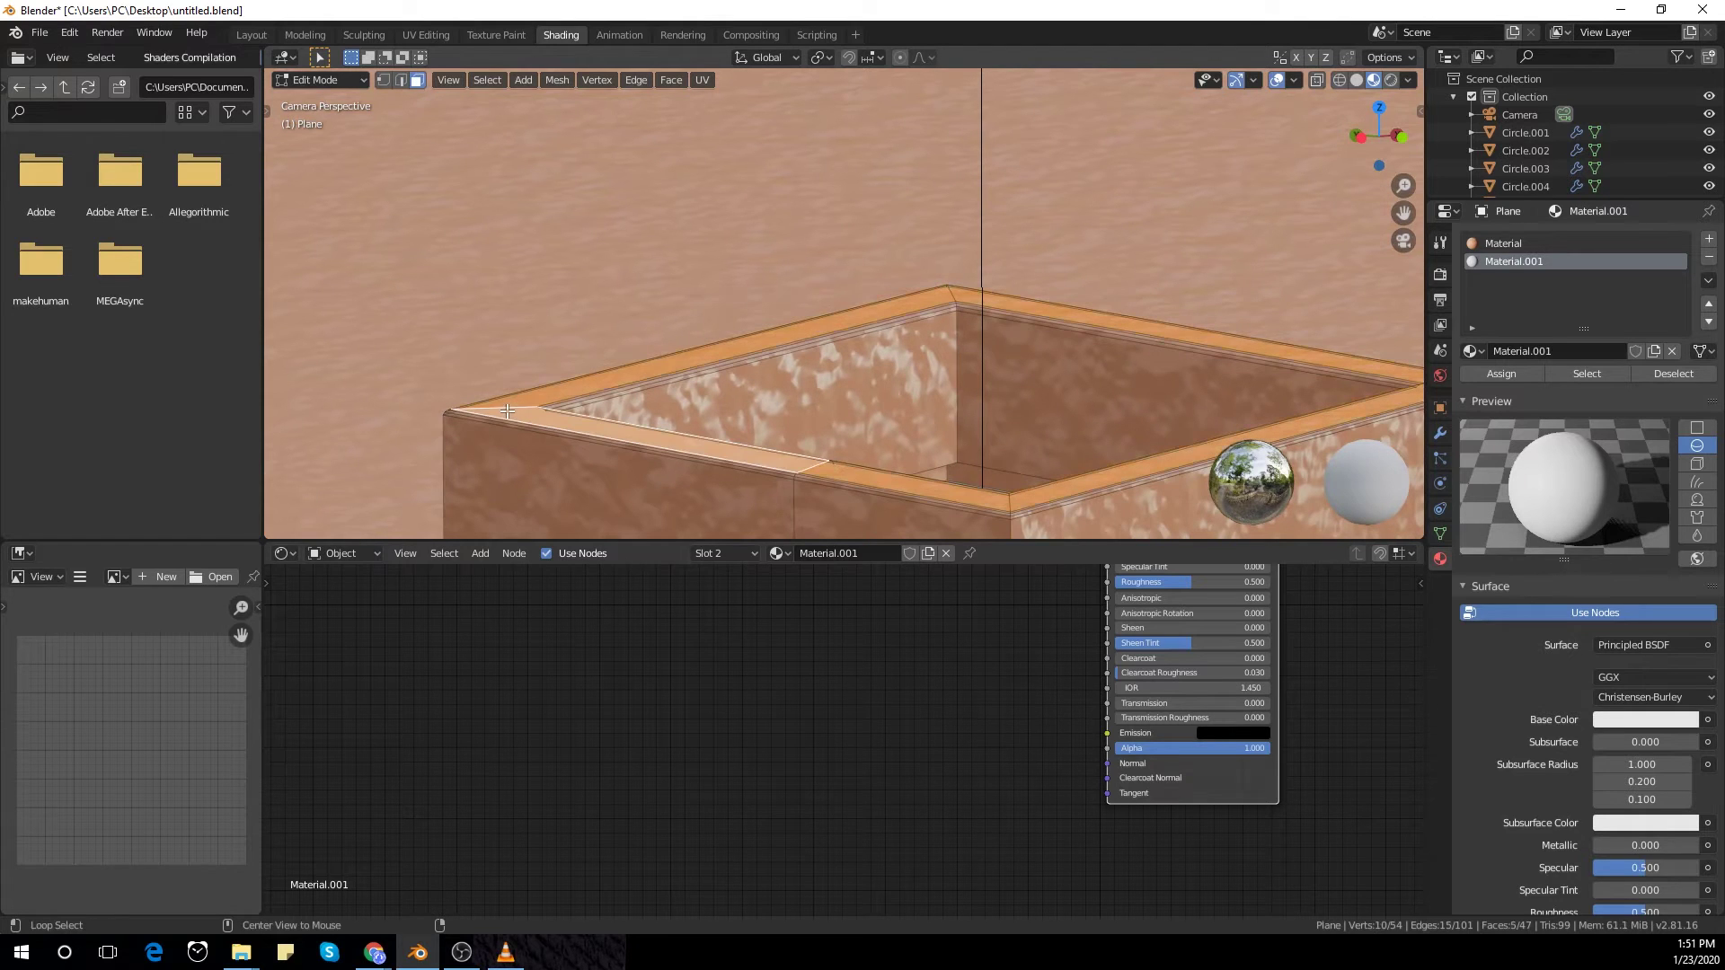
pyautogui.press('ctrl+KP_Add')
pyautogui.scroll(-4, 500, 400)
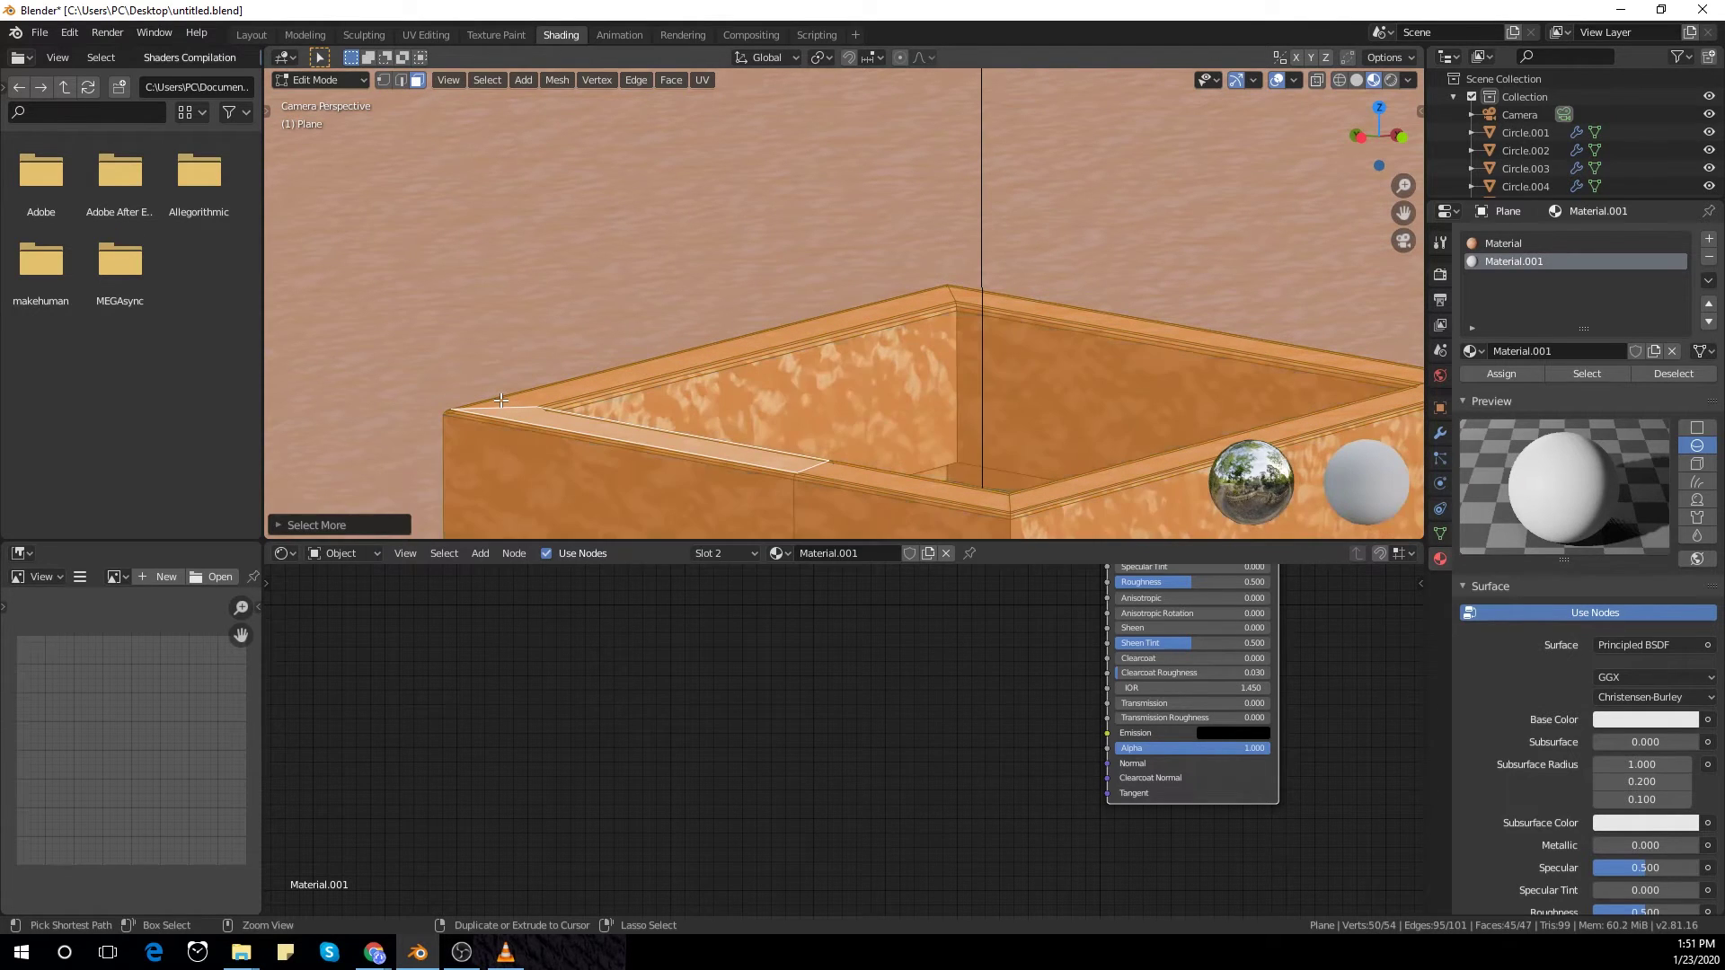
pyautogui.press('Tab')
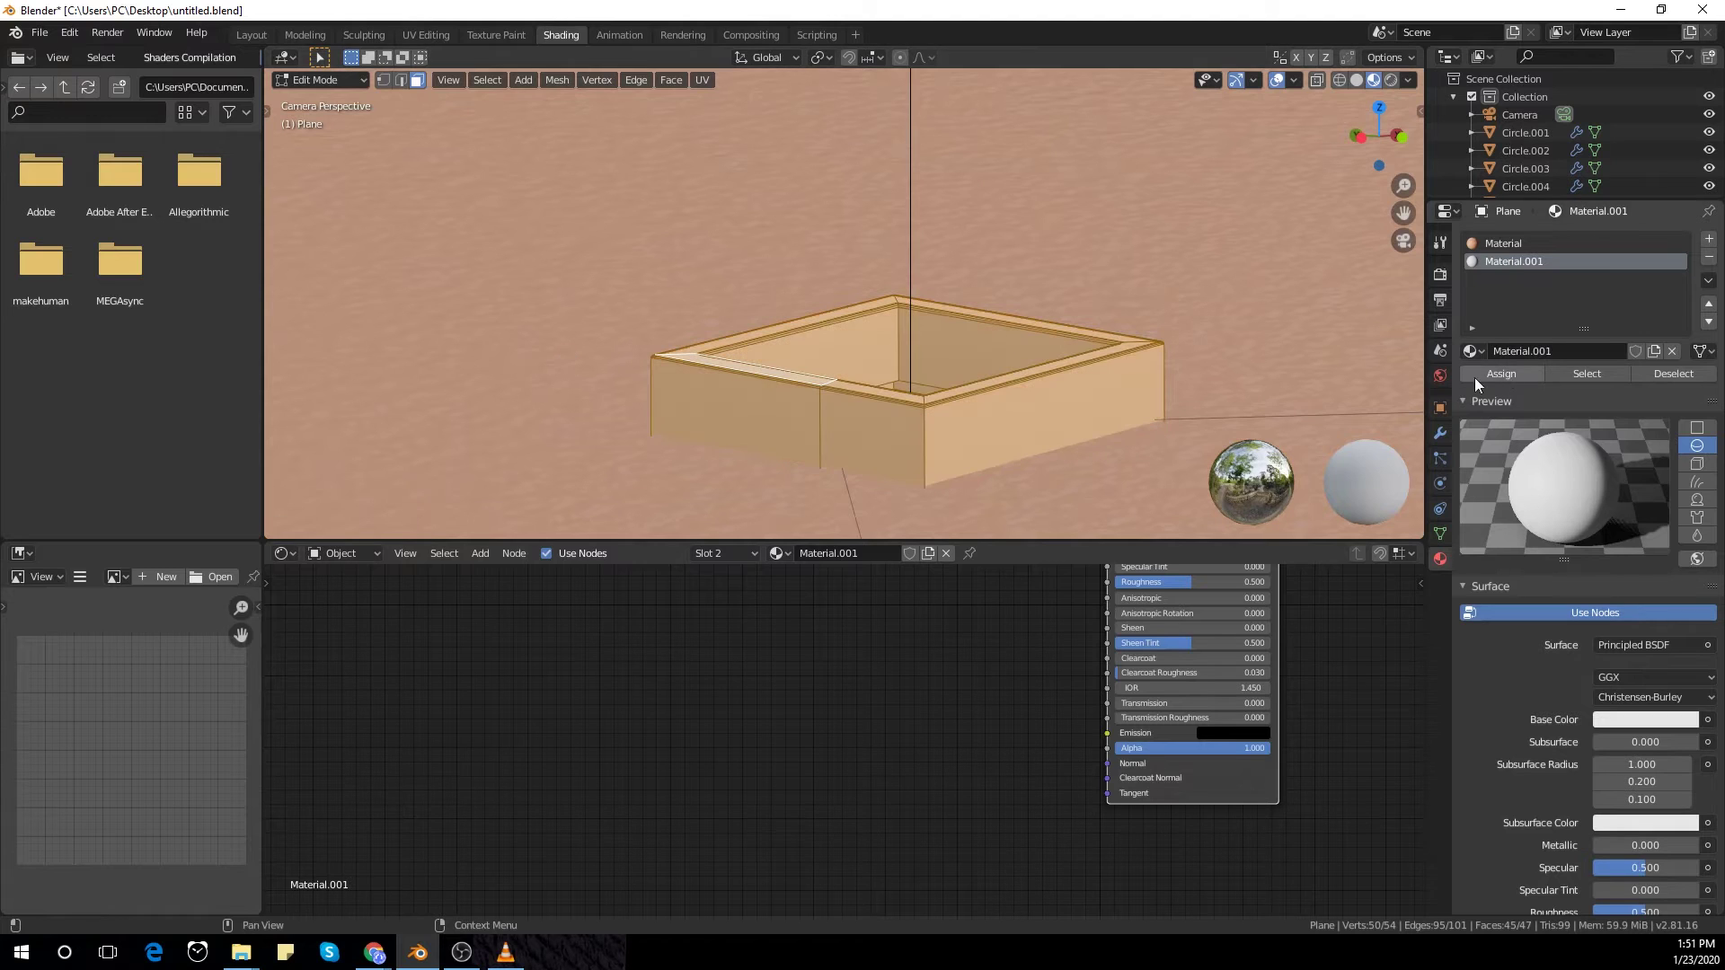
pyautogui.scroll(-2, 1031, 355)
pyautogui.scroll(-3, 1031, 356)
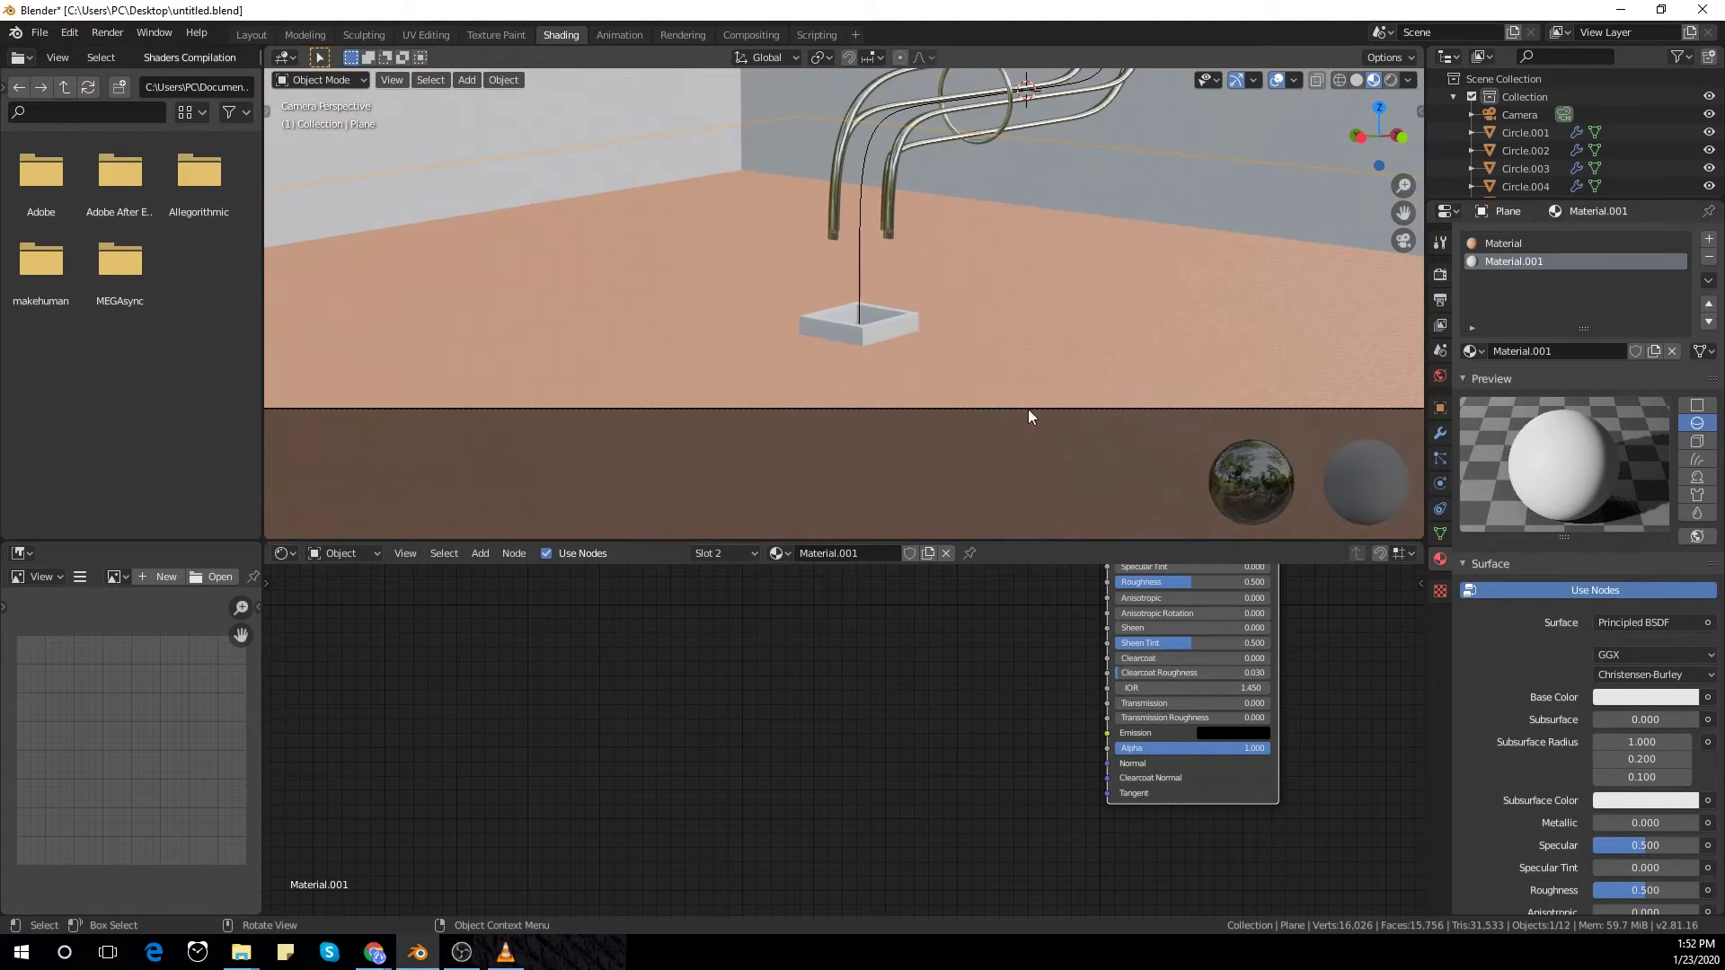
pyautogui.scroll(-2, 1102, 277)
# Step: Delete the plane and add an area light to the scene
pyautogui.press('Delete')
pyautogui.hotkey('shift', 'a')
pyautogui.moveTo(949, 325)
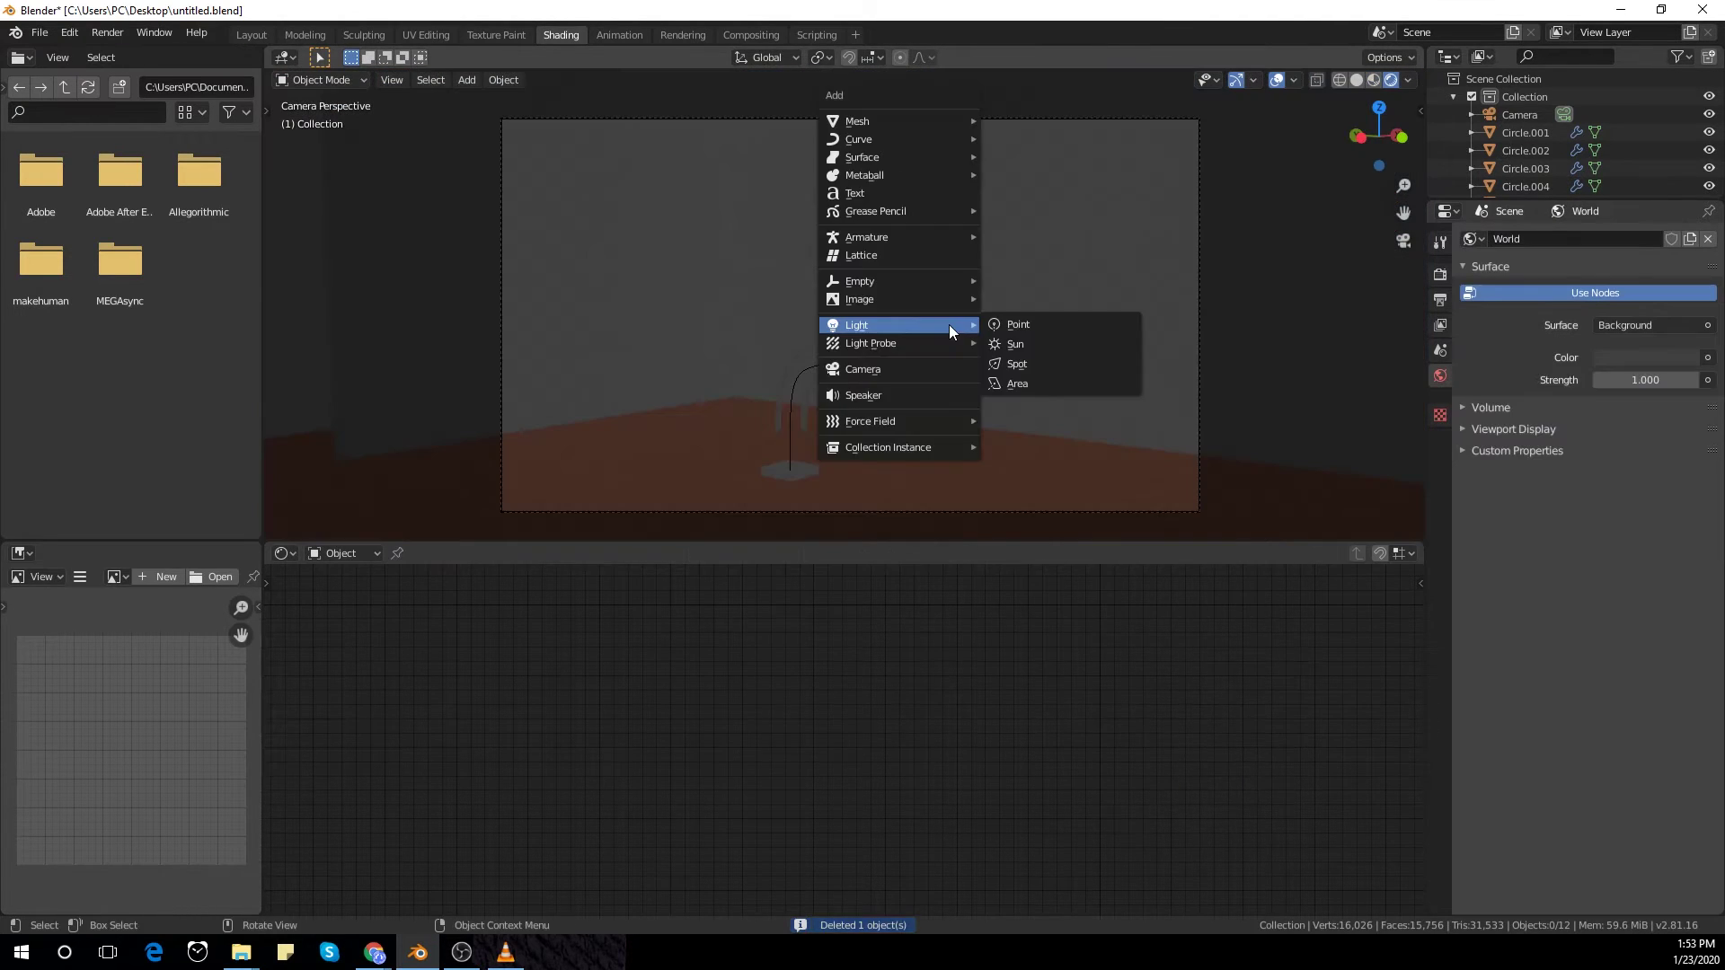
pyautogui.click(1019, 382)
# Step: Raise the area light vertically above the sculpture, scale it up, and set its power to 100 W
pyautogui.press('g')
pyautogui.press('z')
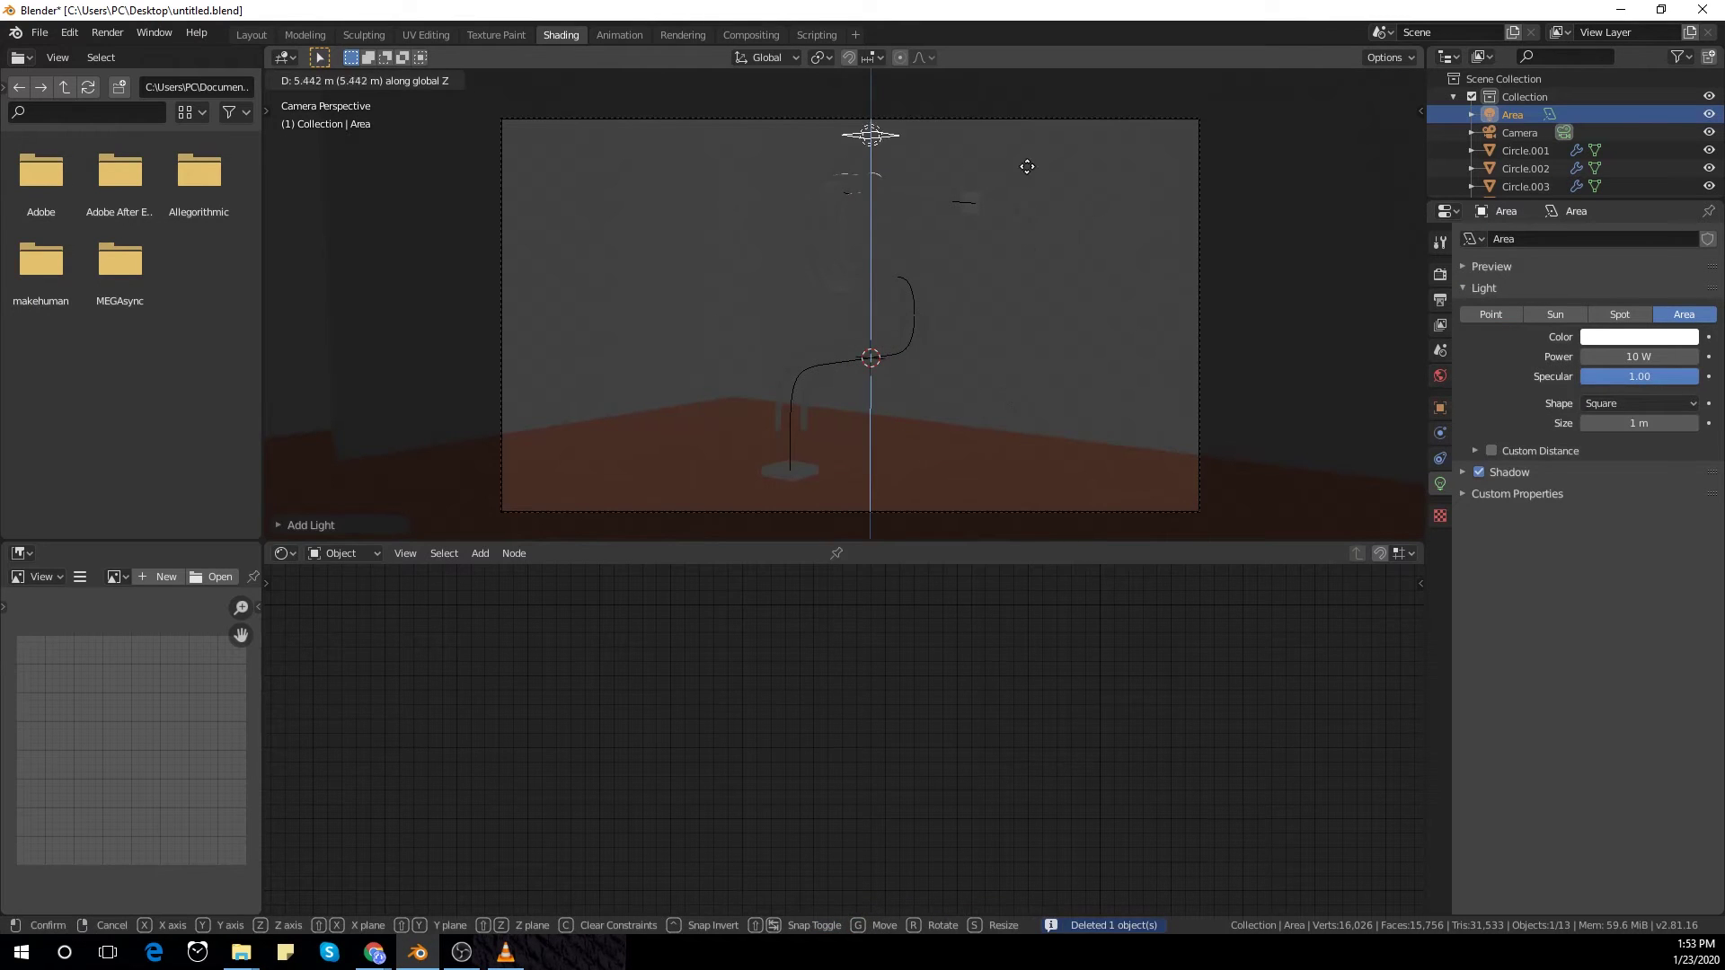
pyautogui.click(1029, 116)
pyautogui.press('s')
pyautogui.click(427, 284)
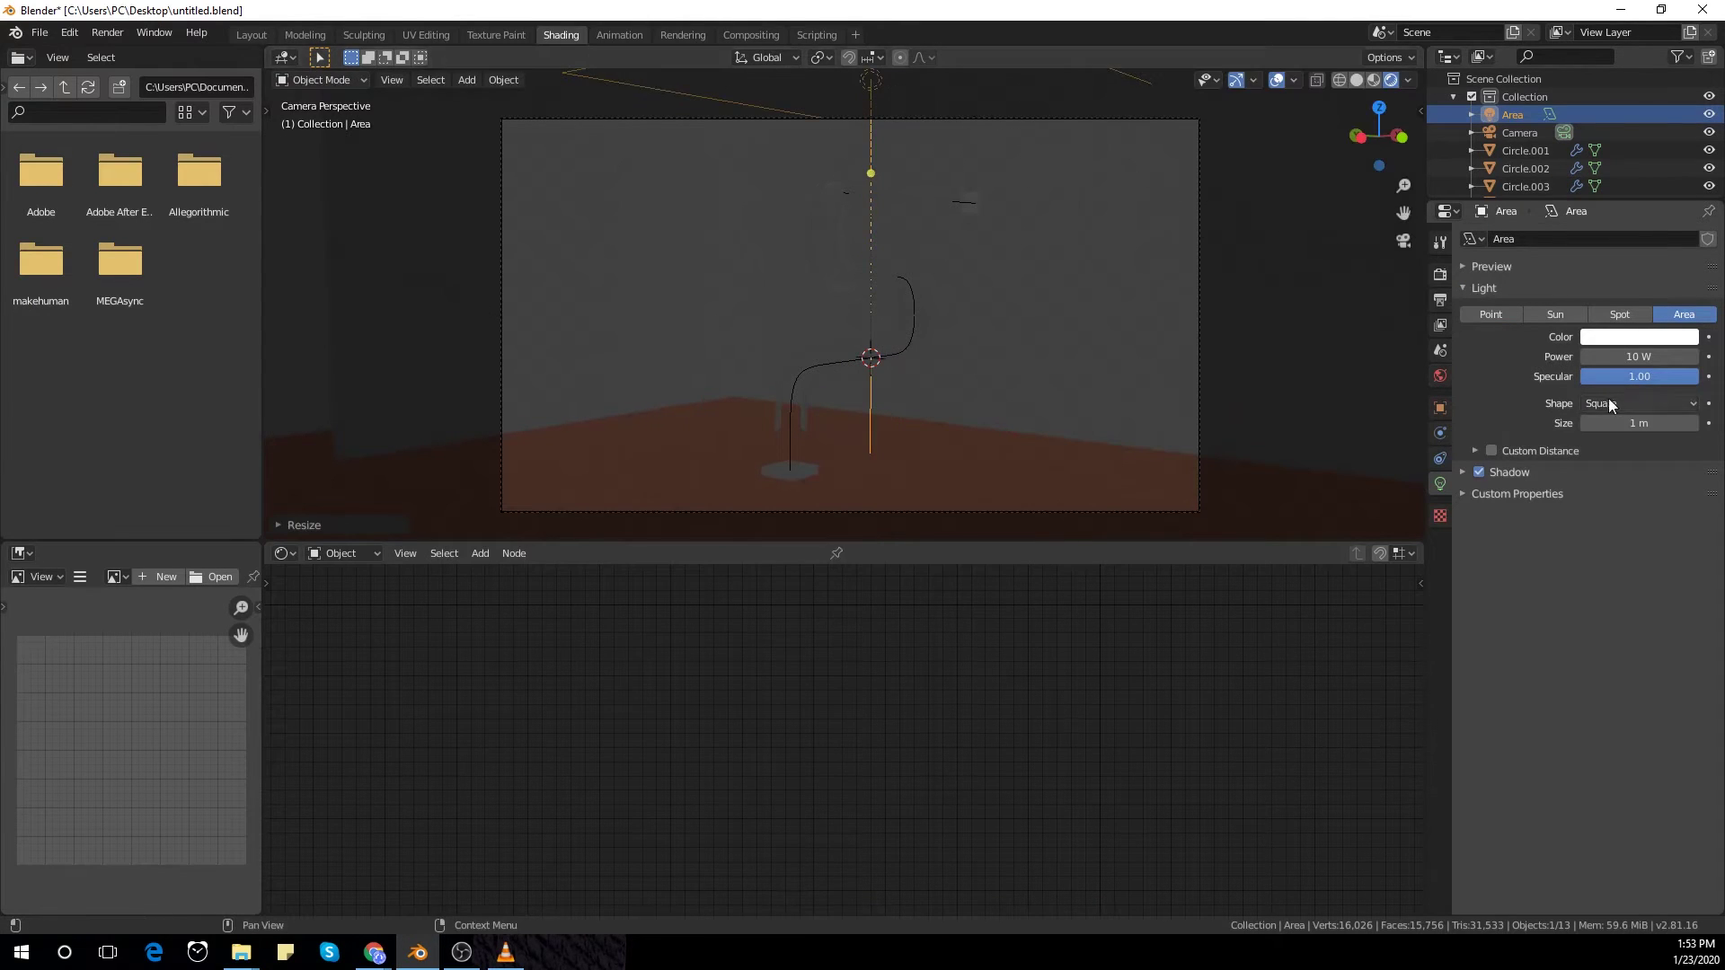
pyautogui.write('50')
pyautogui.press('Return')
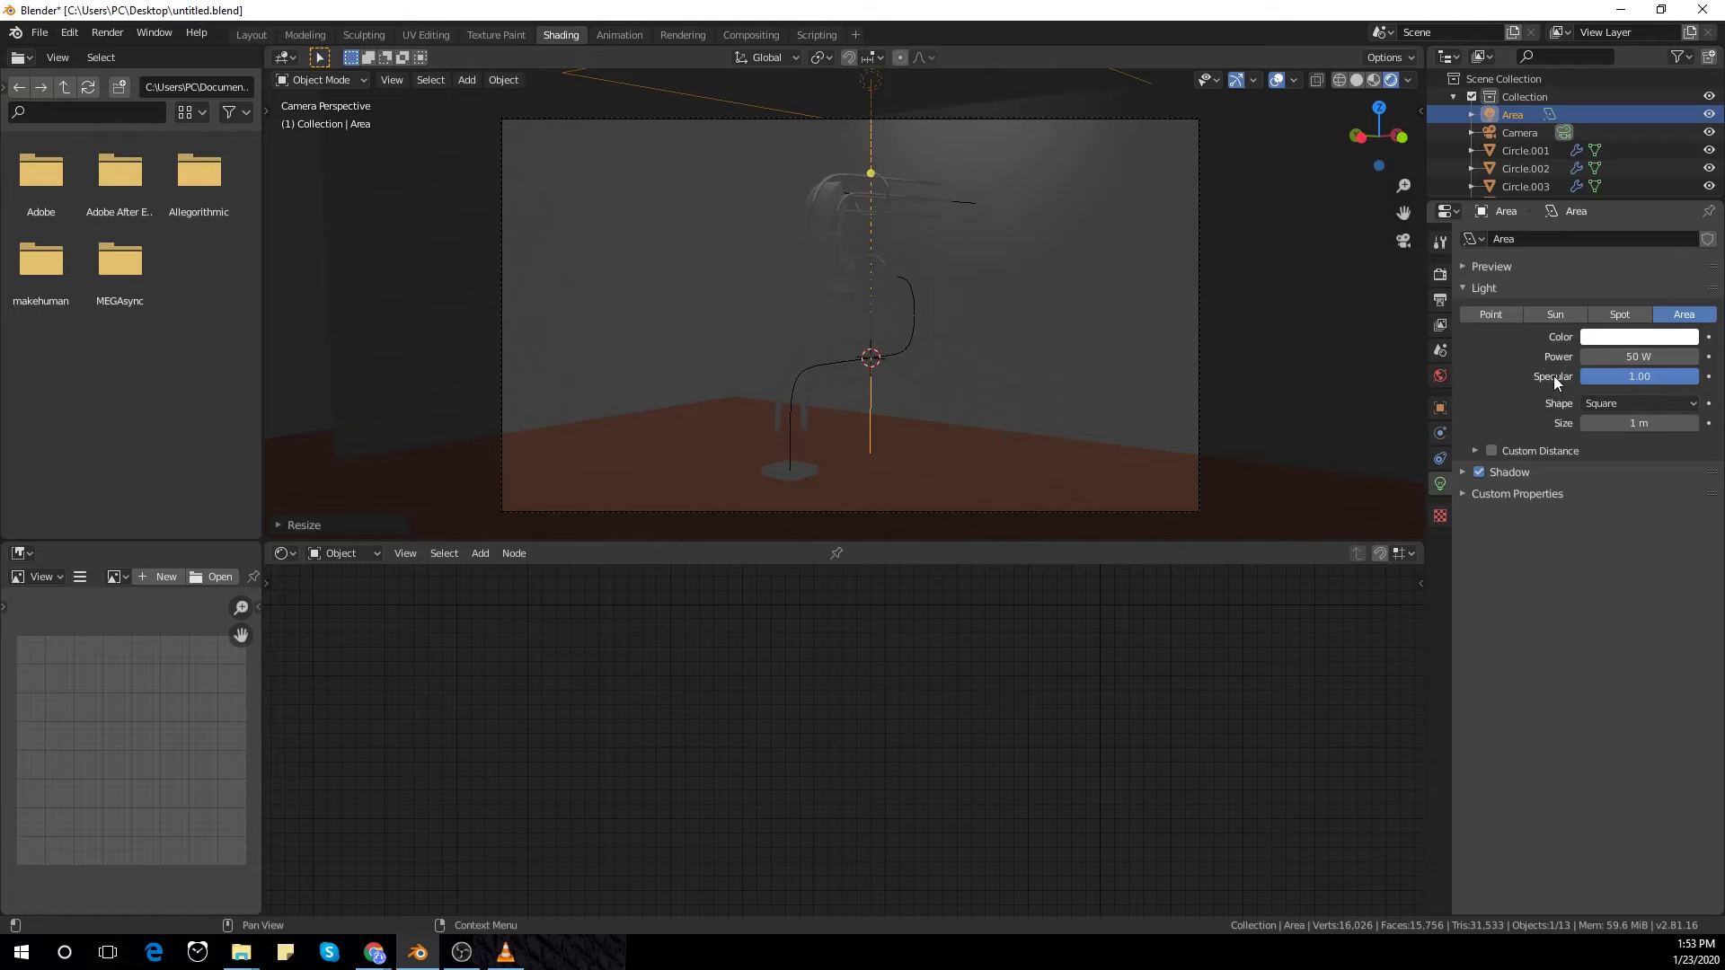
pyautogui.press('Return')
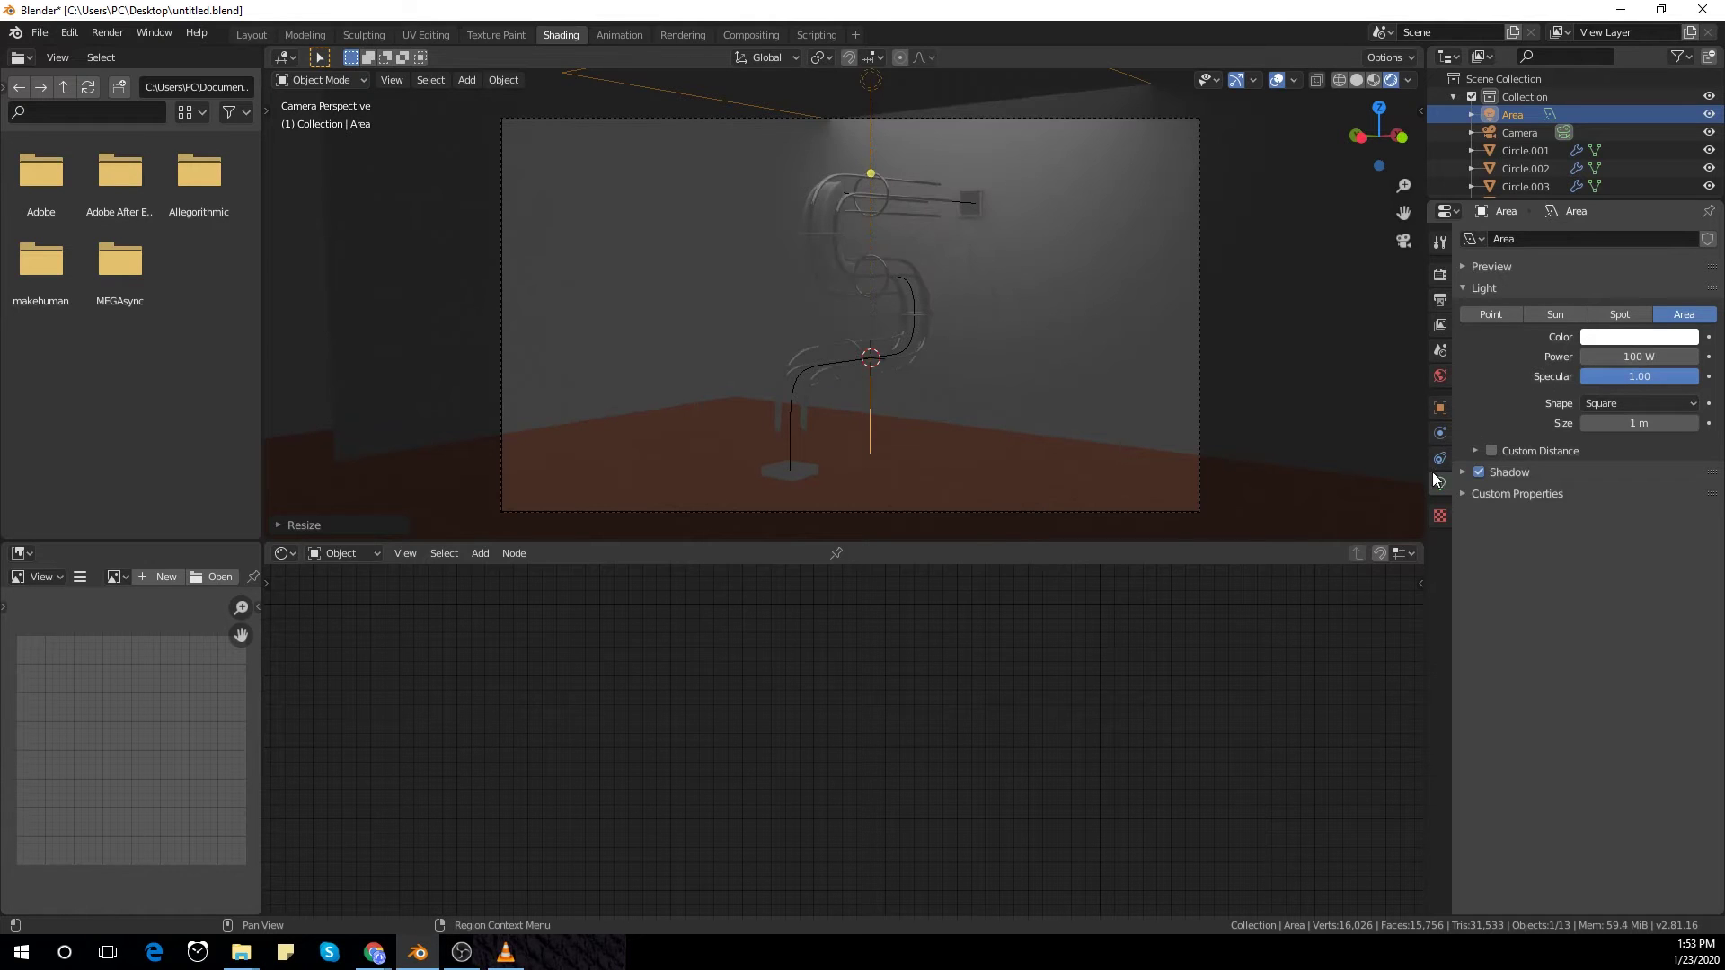
# Step: Turn the world background colour black
pyautogui.click(1442, 375)
pyautogui.click(1656, 355)
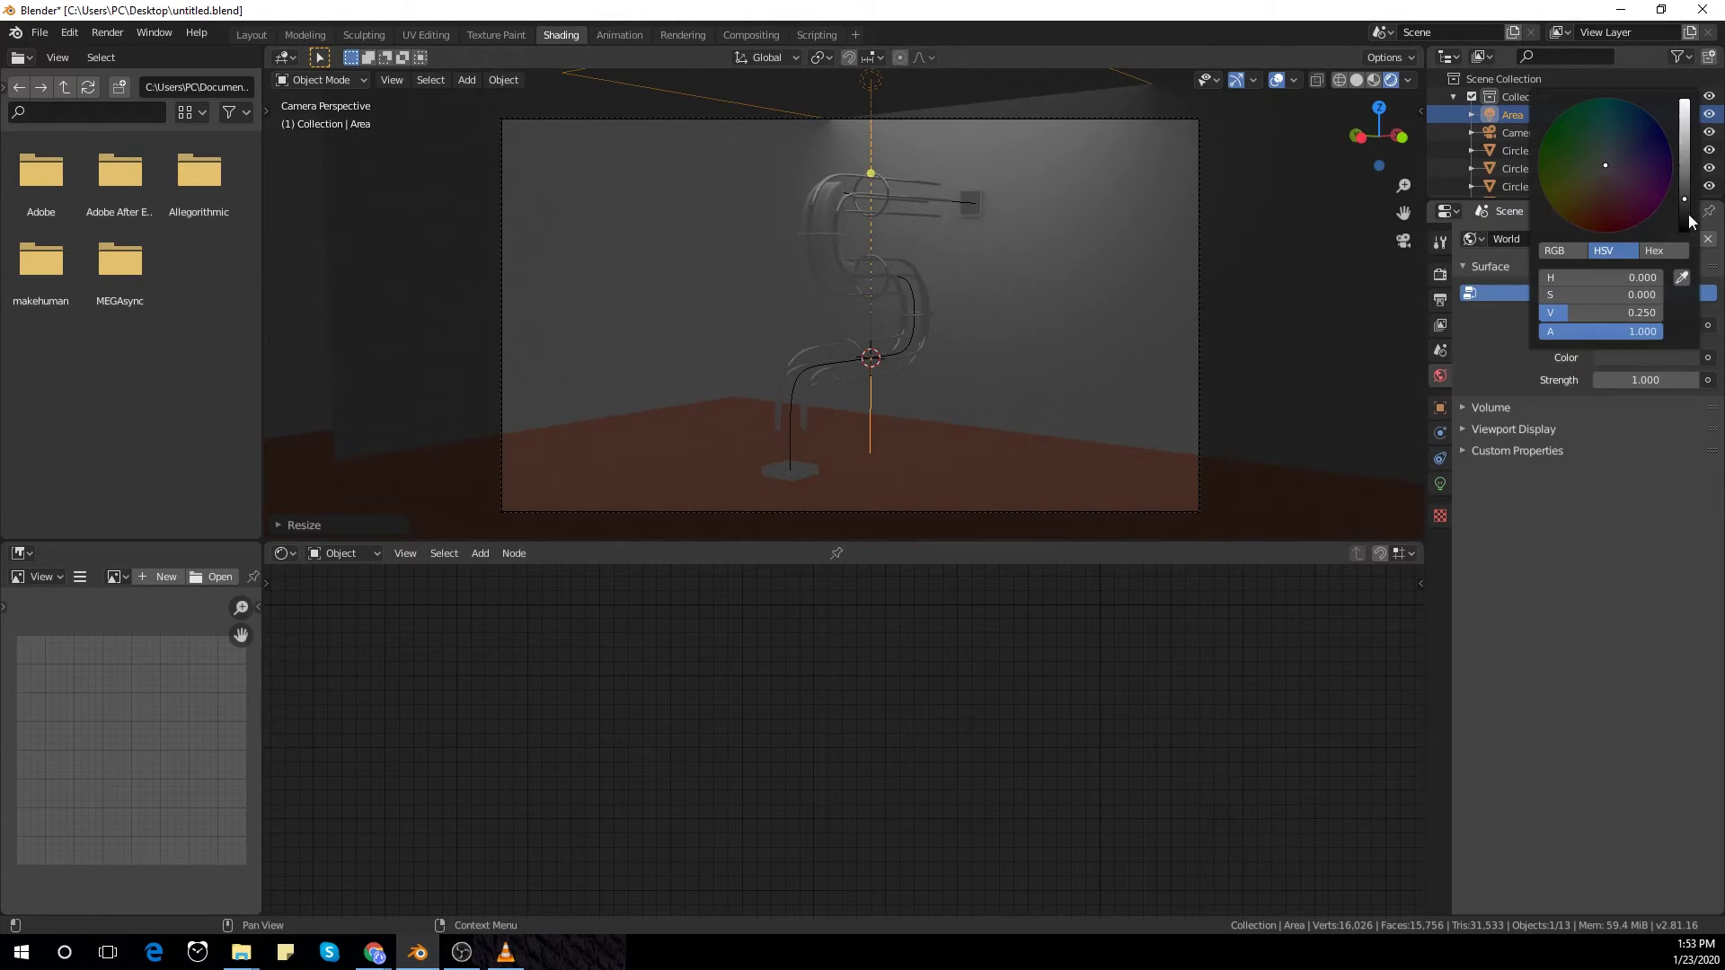
pyautogui.moveTo(1686, 218); pyautogui.dragTo(1685, 236)
pyautogui.scroll(-1, 960, 265)
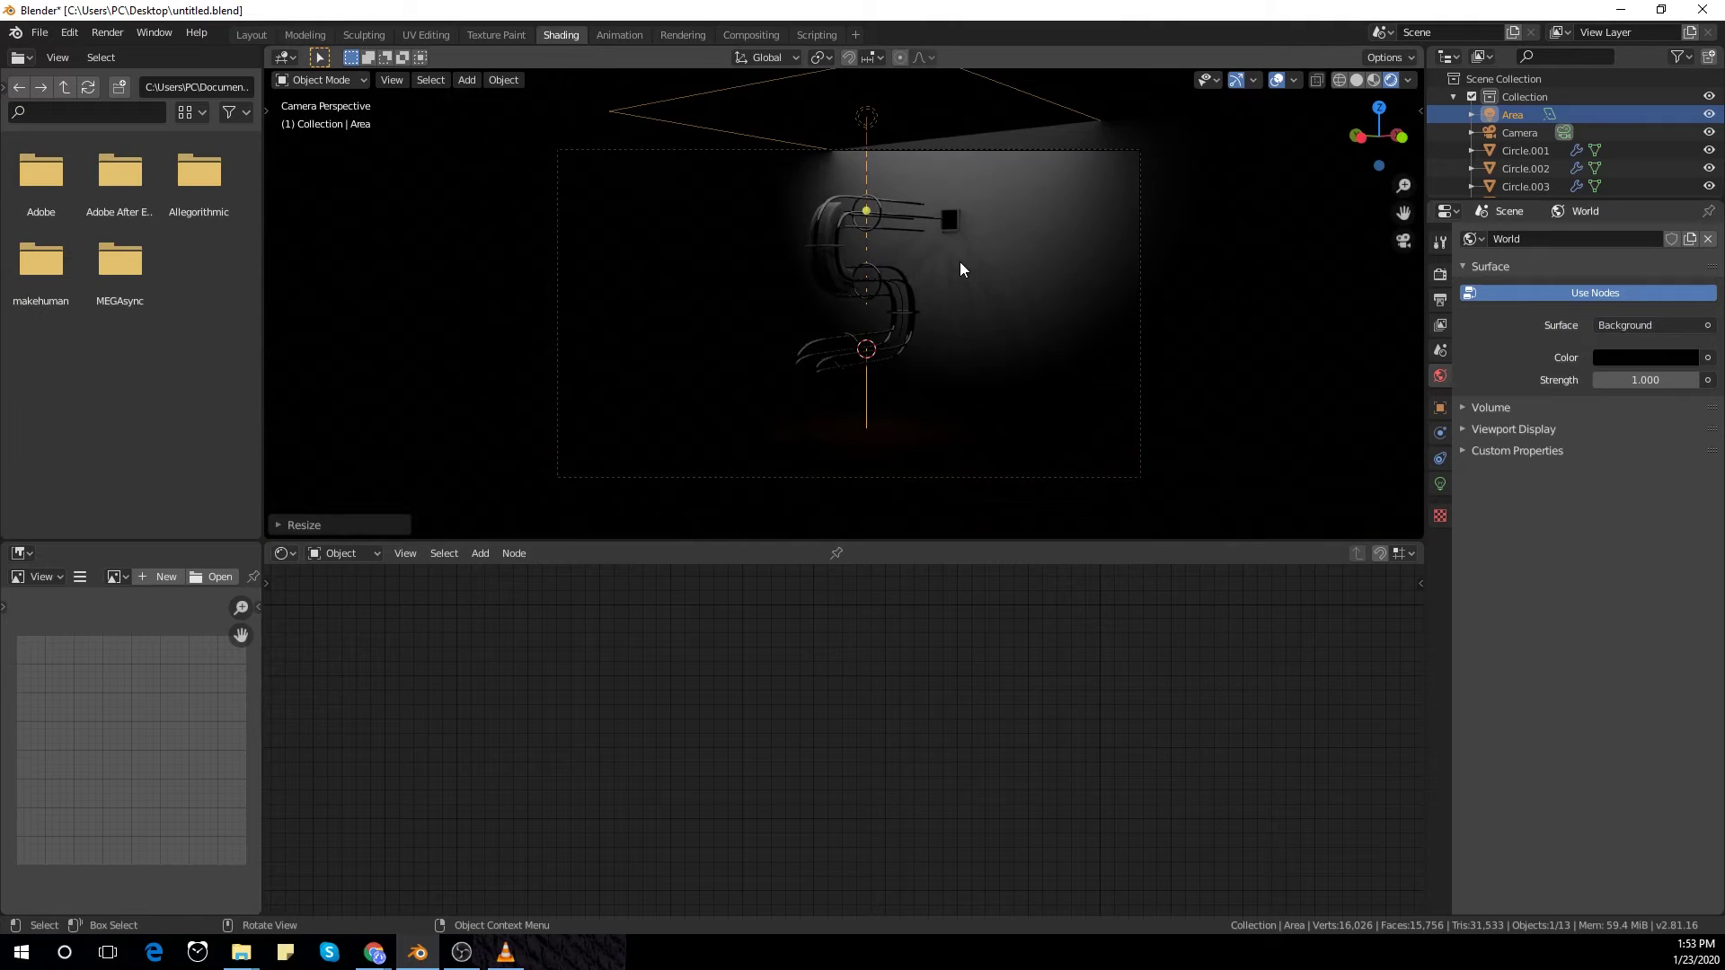
pyautogui.moveTo(960, 261); pyautogui.dragTo(909, 316, button='middle')
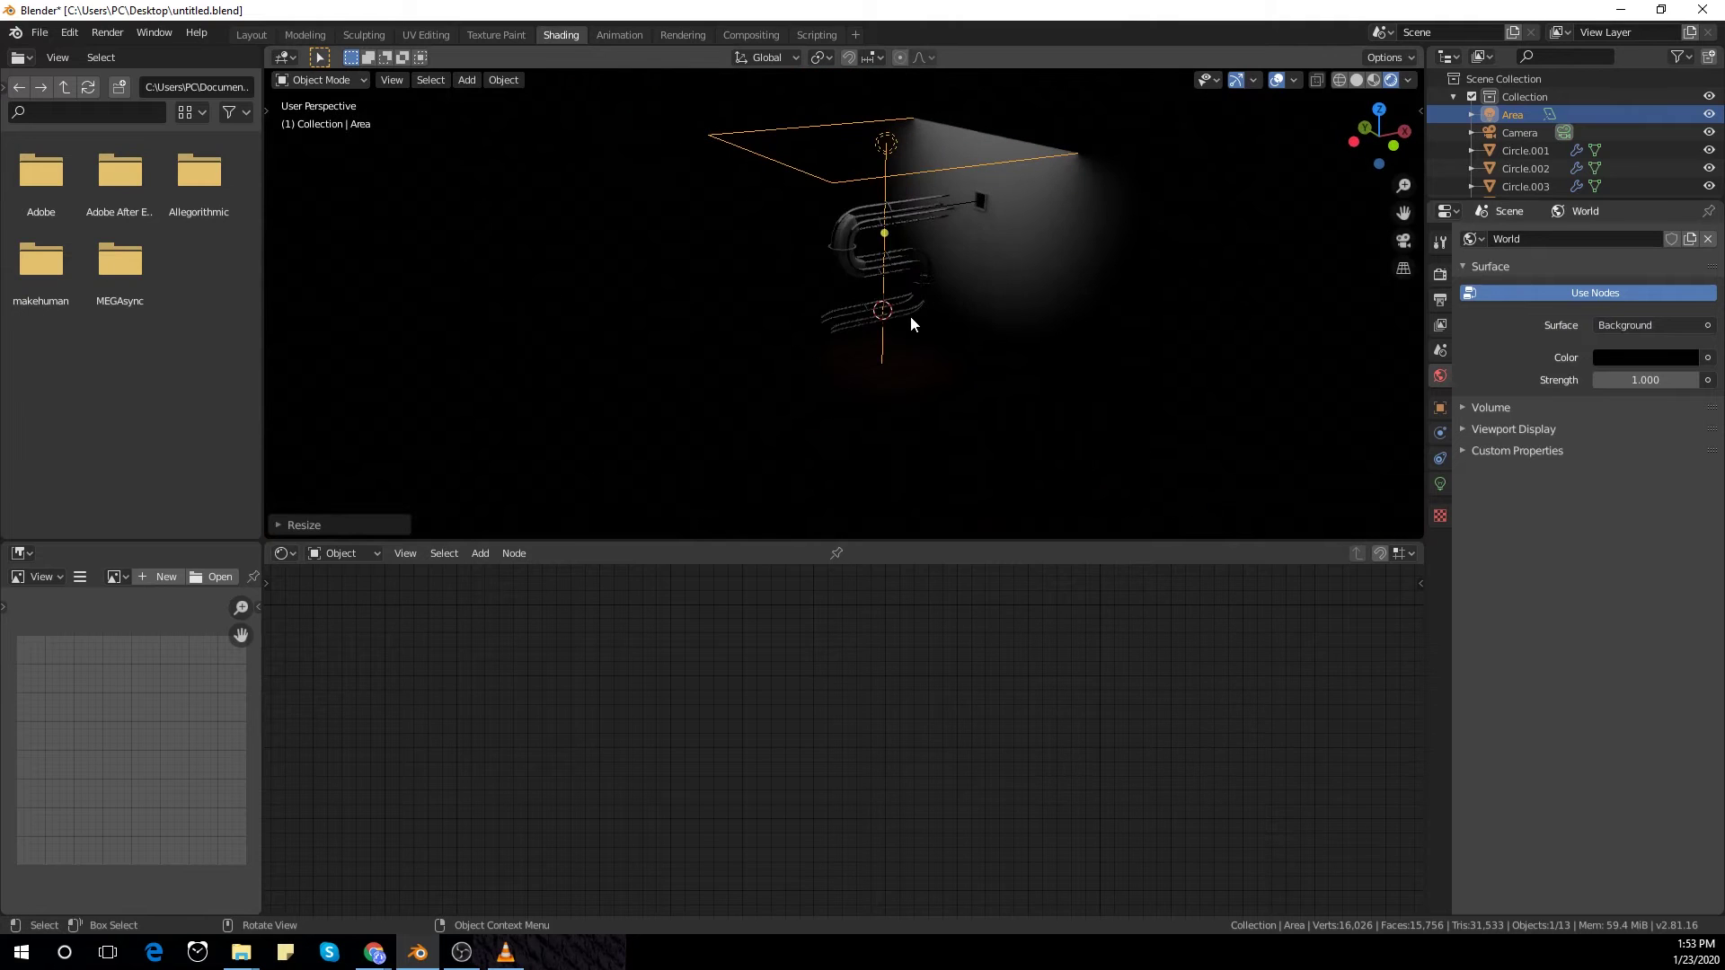
# Step: Duplicate the area light, then delete the duplicate
pyautogui.hotkey('shift', 'd')
pyautogui.click(832, 356)
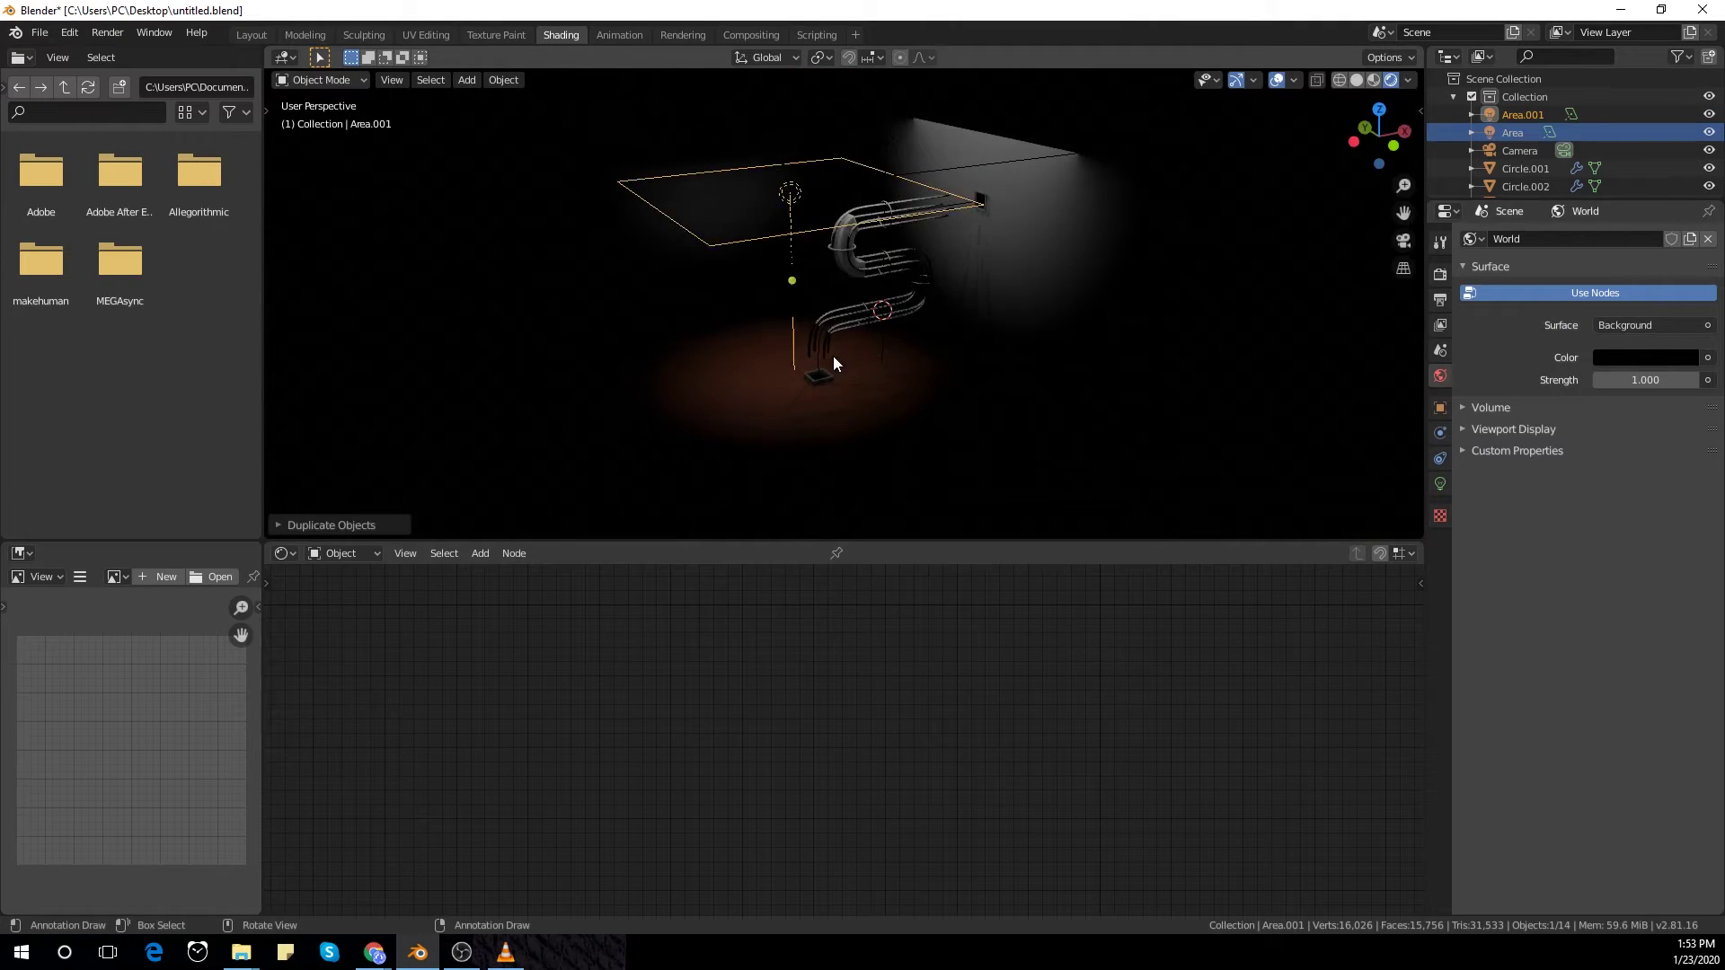
pyautogui.moveTo(832, 356); pyautogui.dragTo(899, 413, button='middle')
pyautogui.press('x')
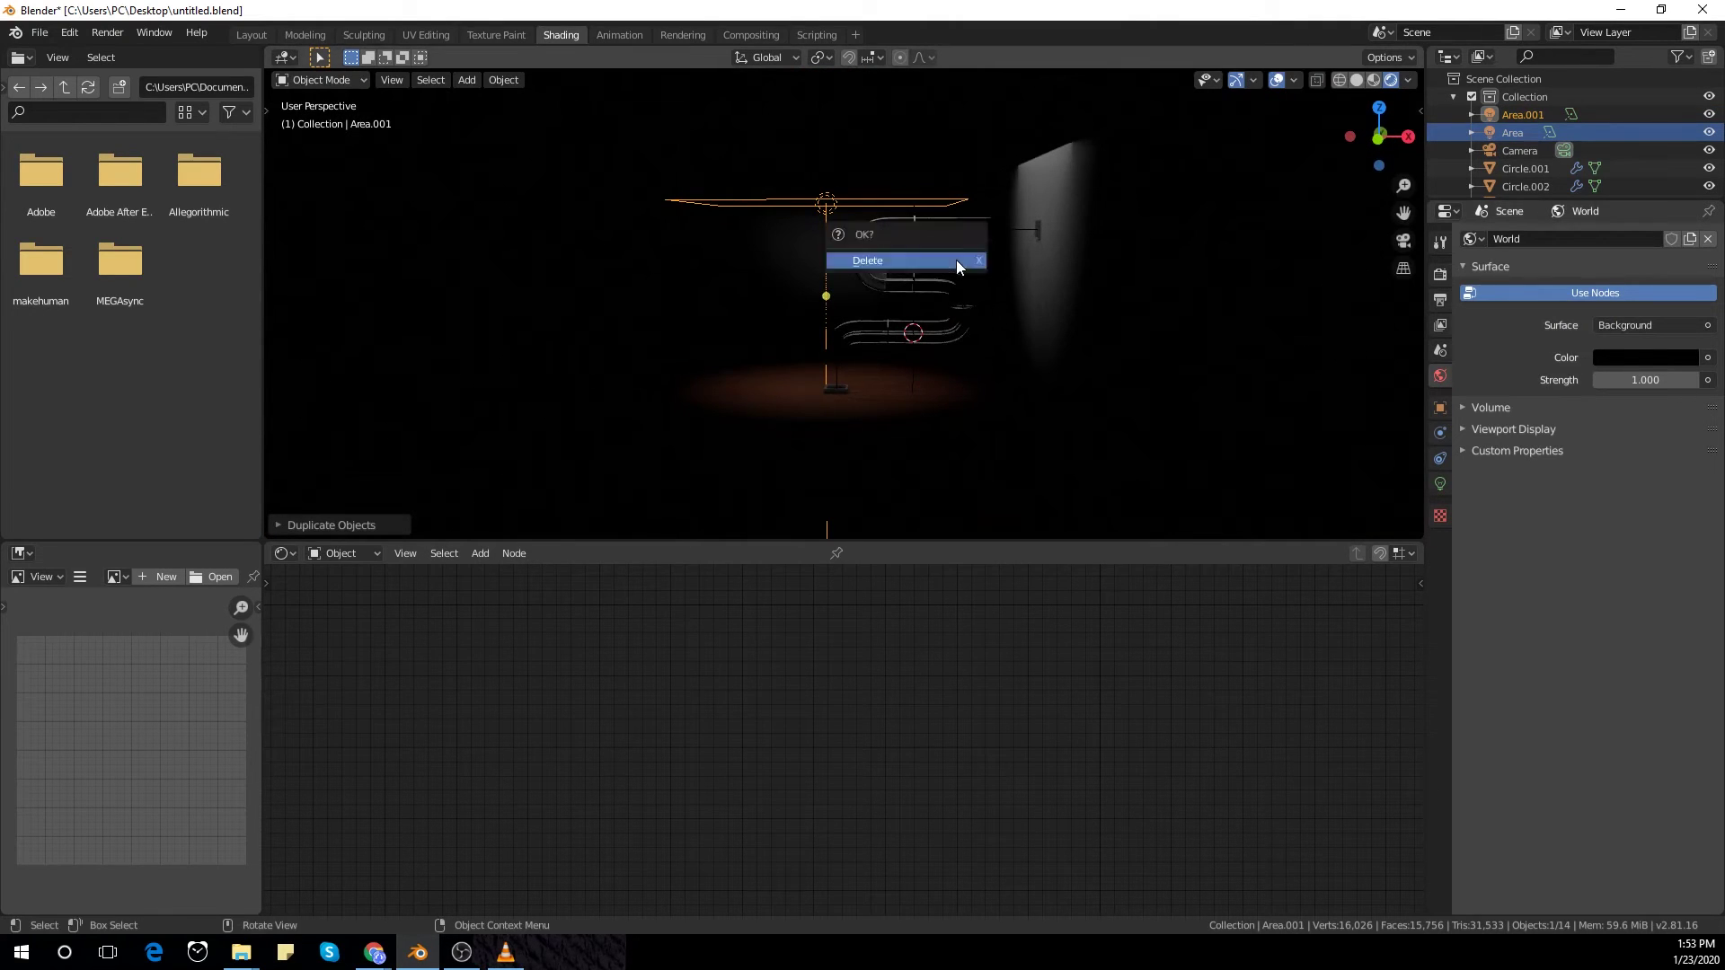
pyautogui.click(956, 262)
pyautogui.moveTo(956, 262); pyautogui.dragTo(986, 215, button='middle')
# Step: Set the original area light's power to 1000 W and return to the camera view
pyautogui.click(882, 124)
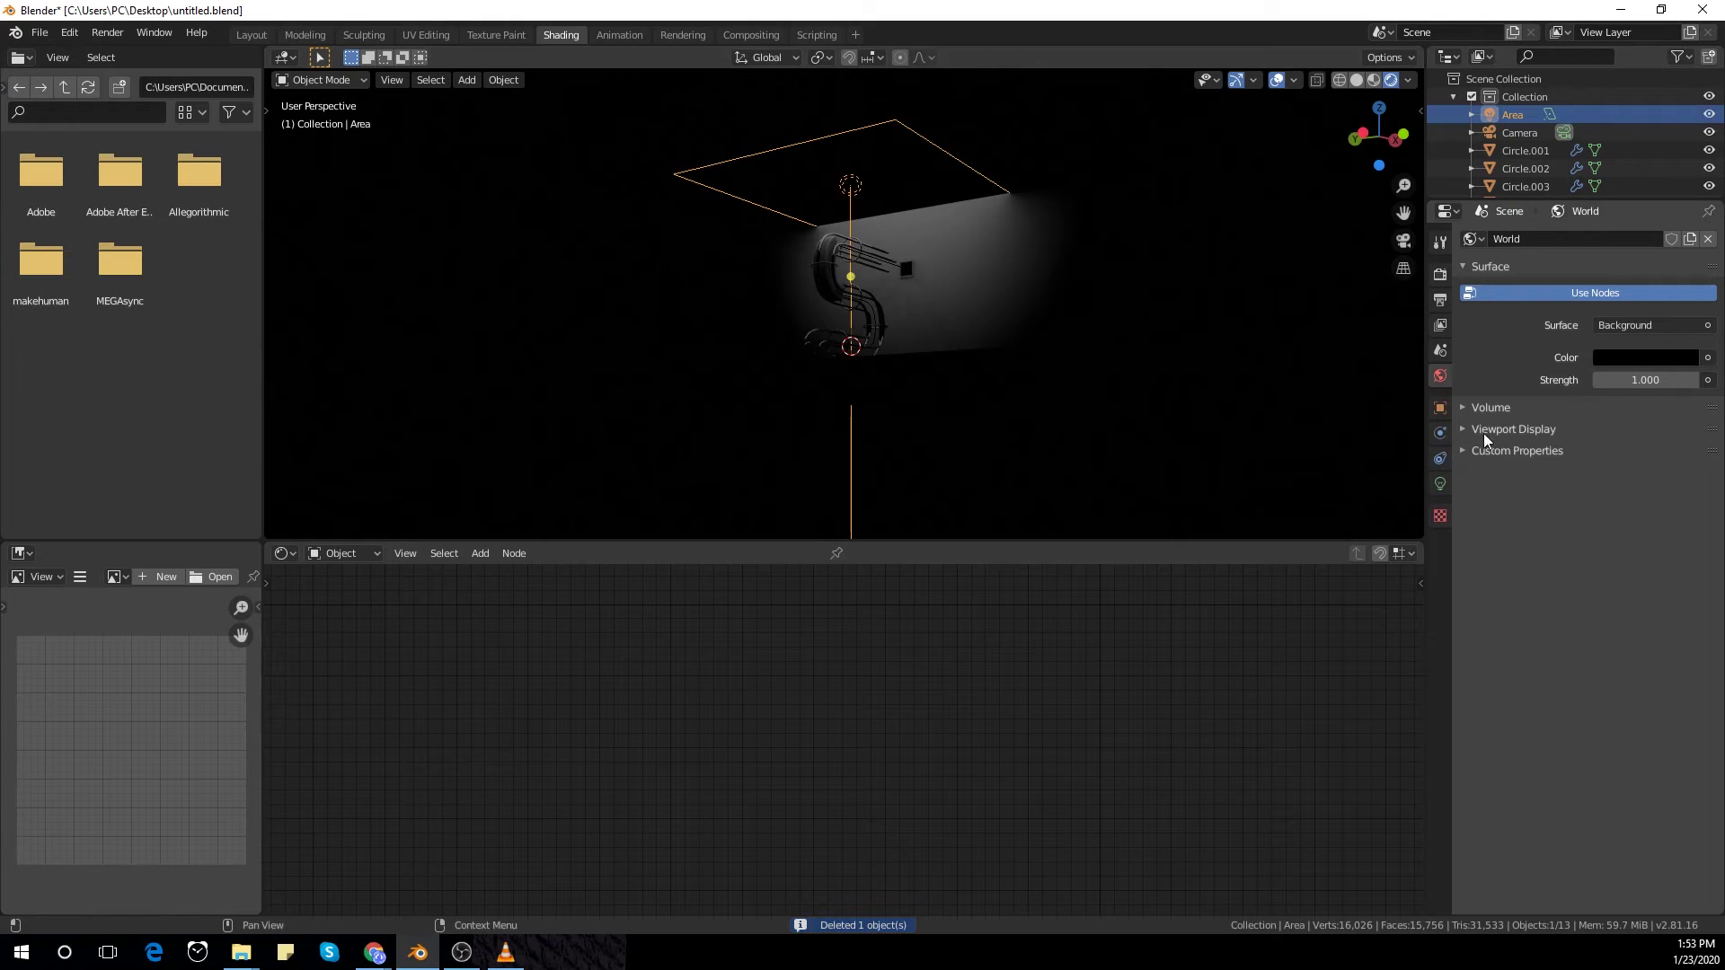
pyautogui.click(1440, 484)
pyautogui.click(1650, 351)
pyautogui.write('1000')
pyautogui.press('Return')
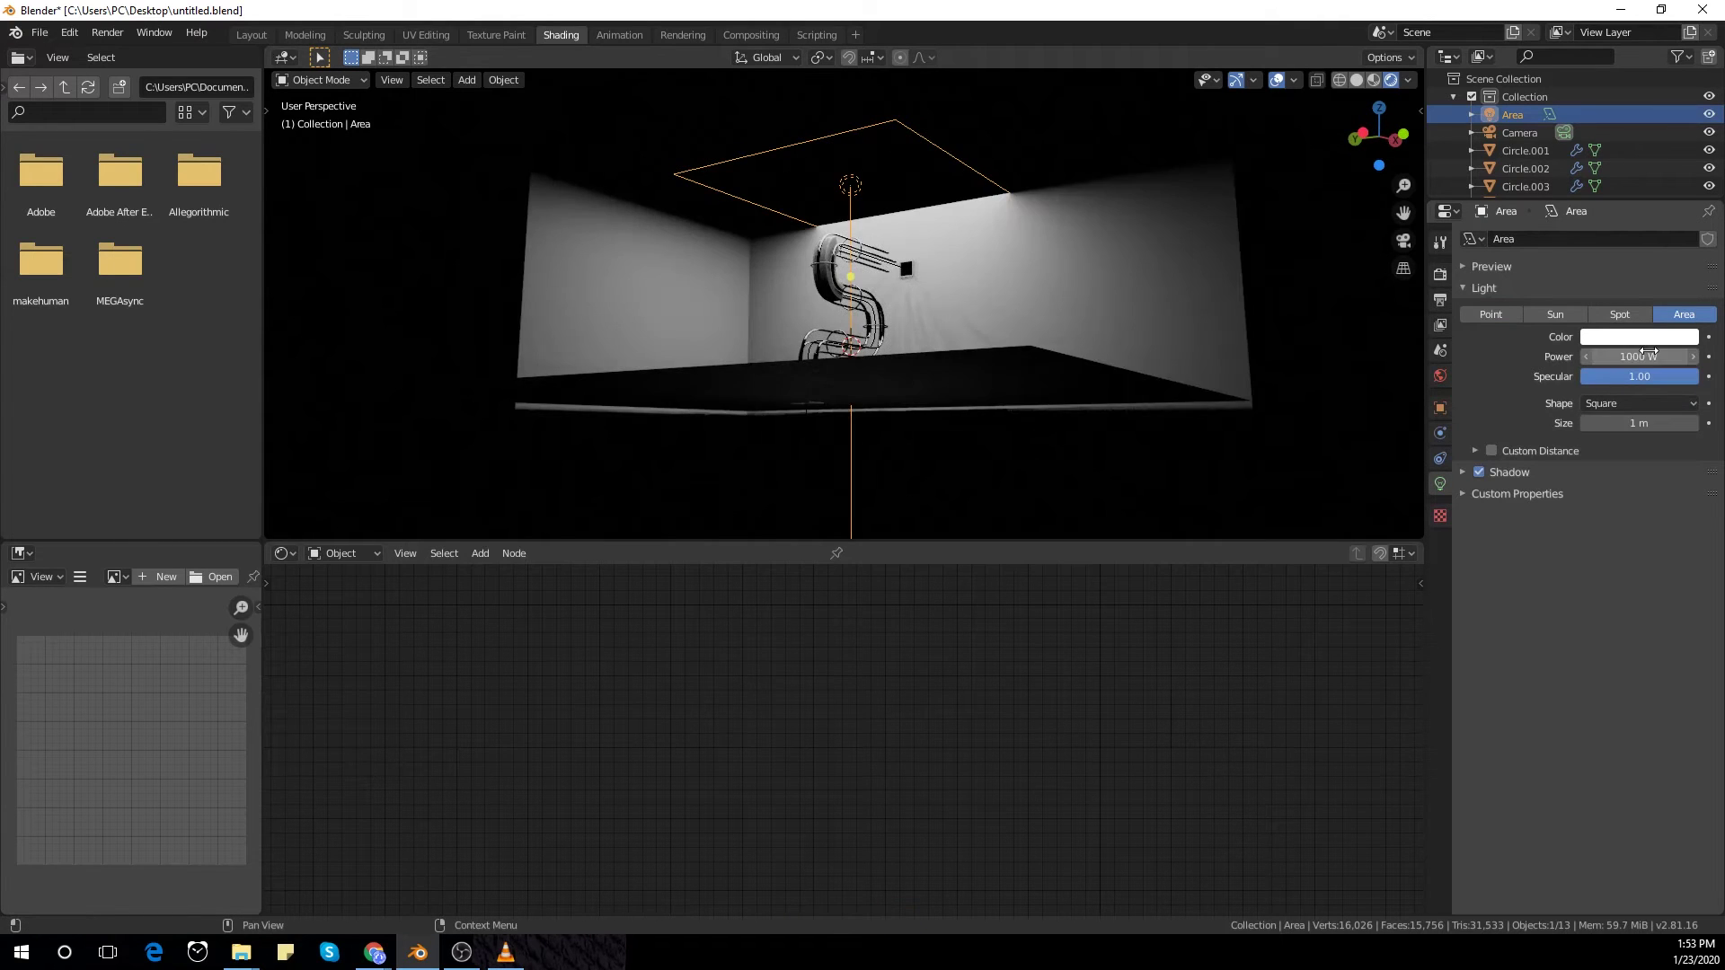
pyautogui.press('KP_0')
pyautogui.scroll(2, 979, 447)
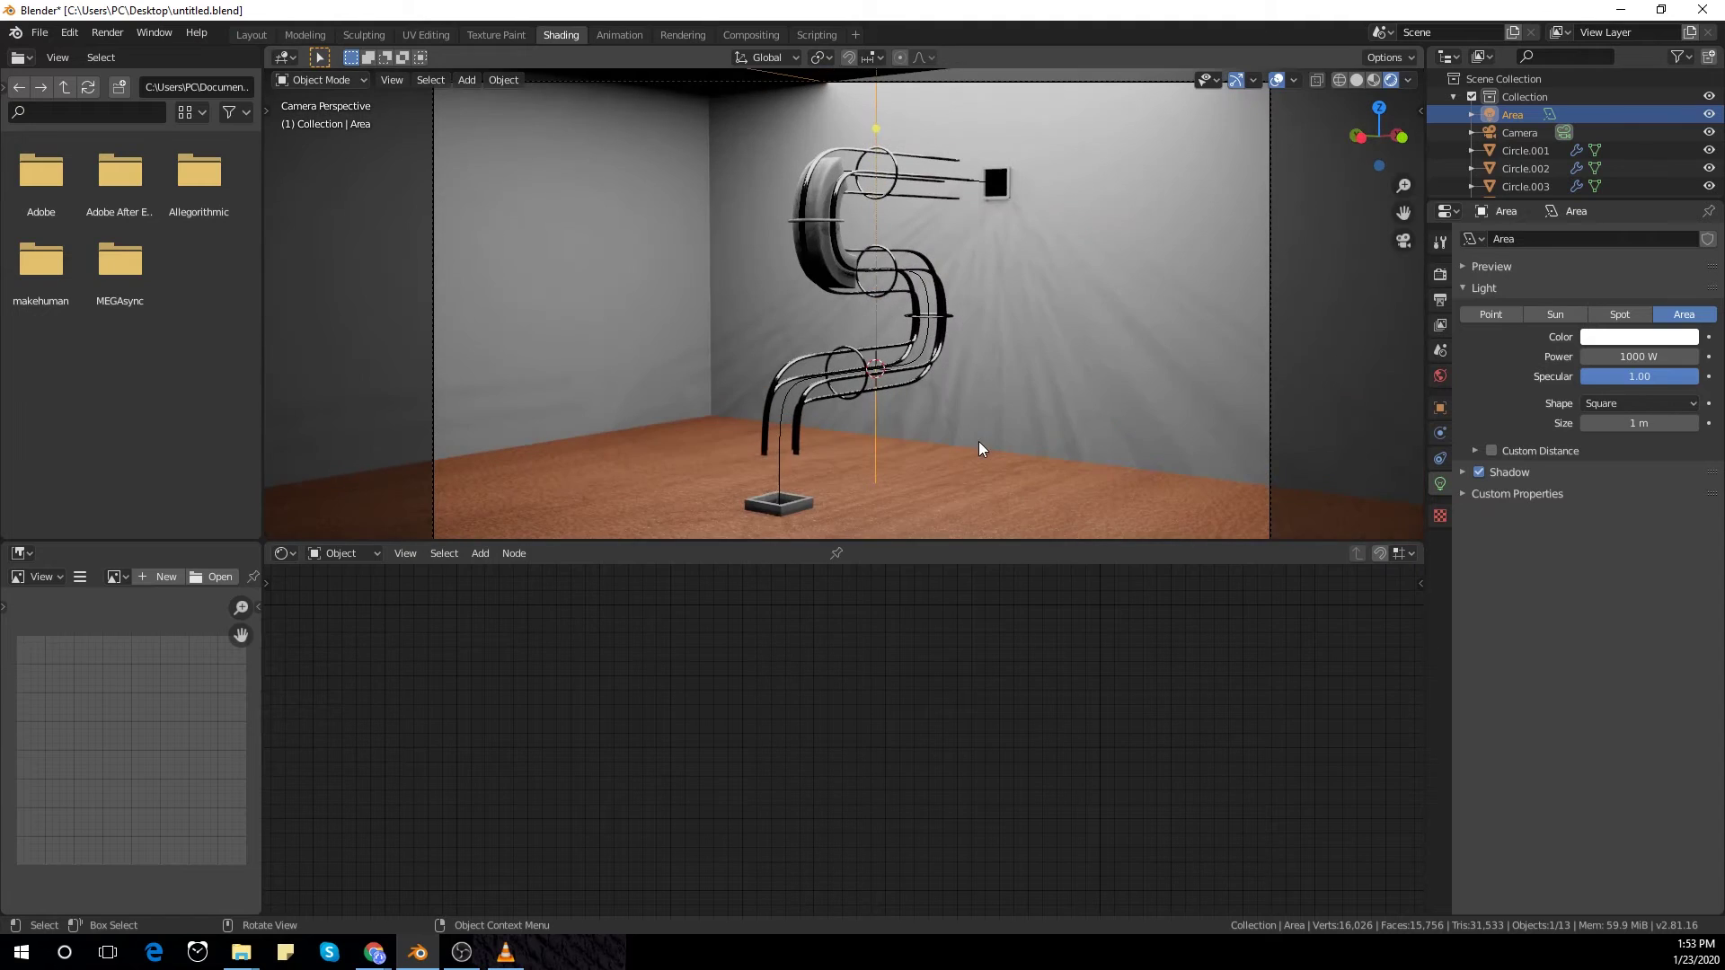
# Step: Tilt the area light and slide it along the Y axis to a new position
pyautogui.press('r')
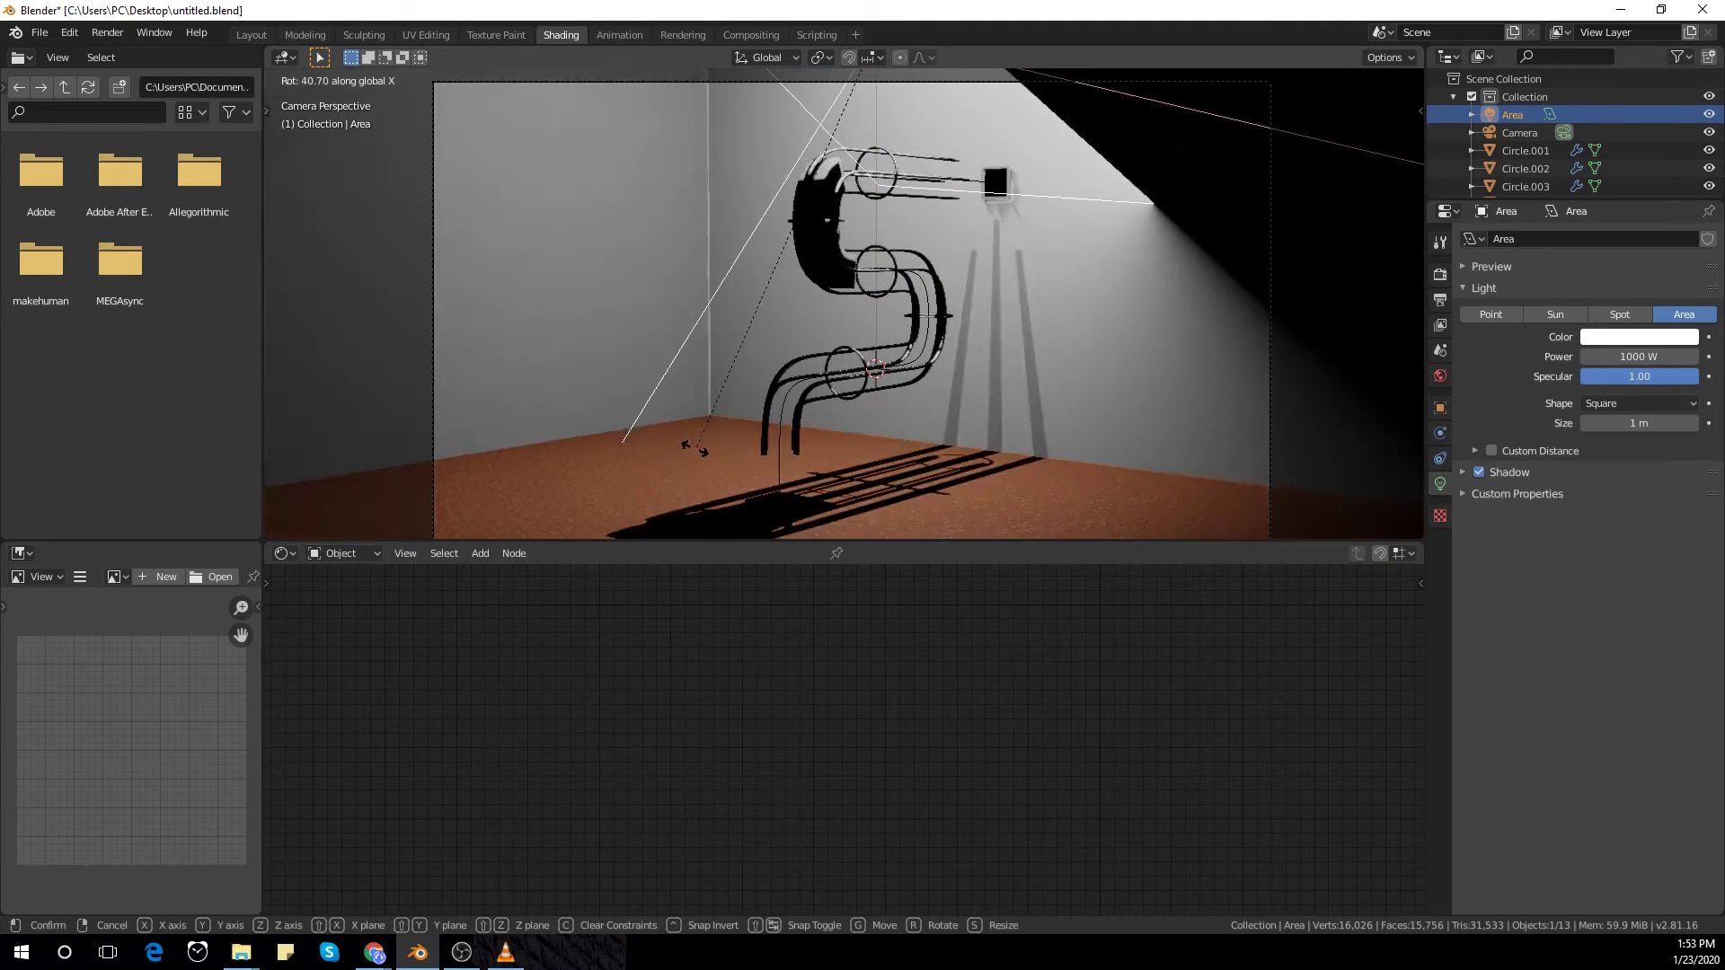
pyautogui.click(822, 439)
pyautogui.press('g')
pyautogui.press('x')
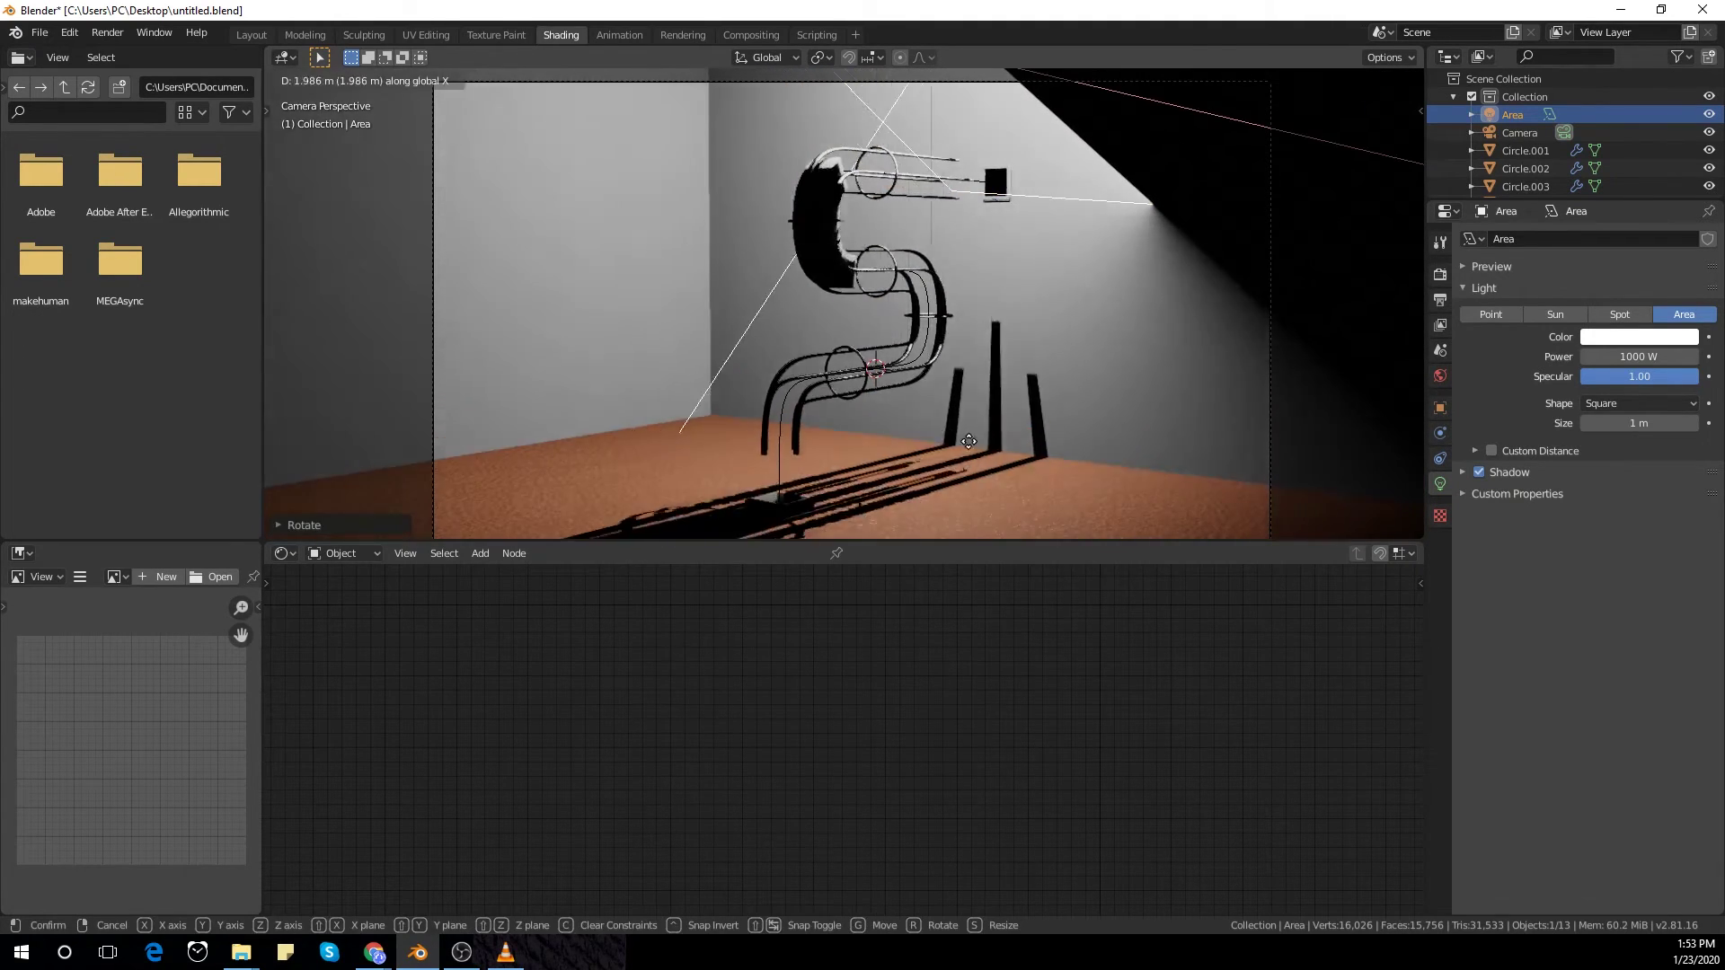
pyautogui.press('y')
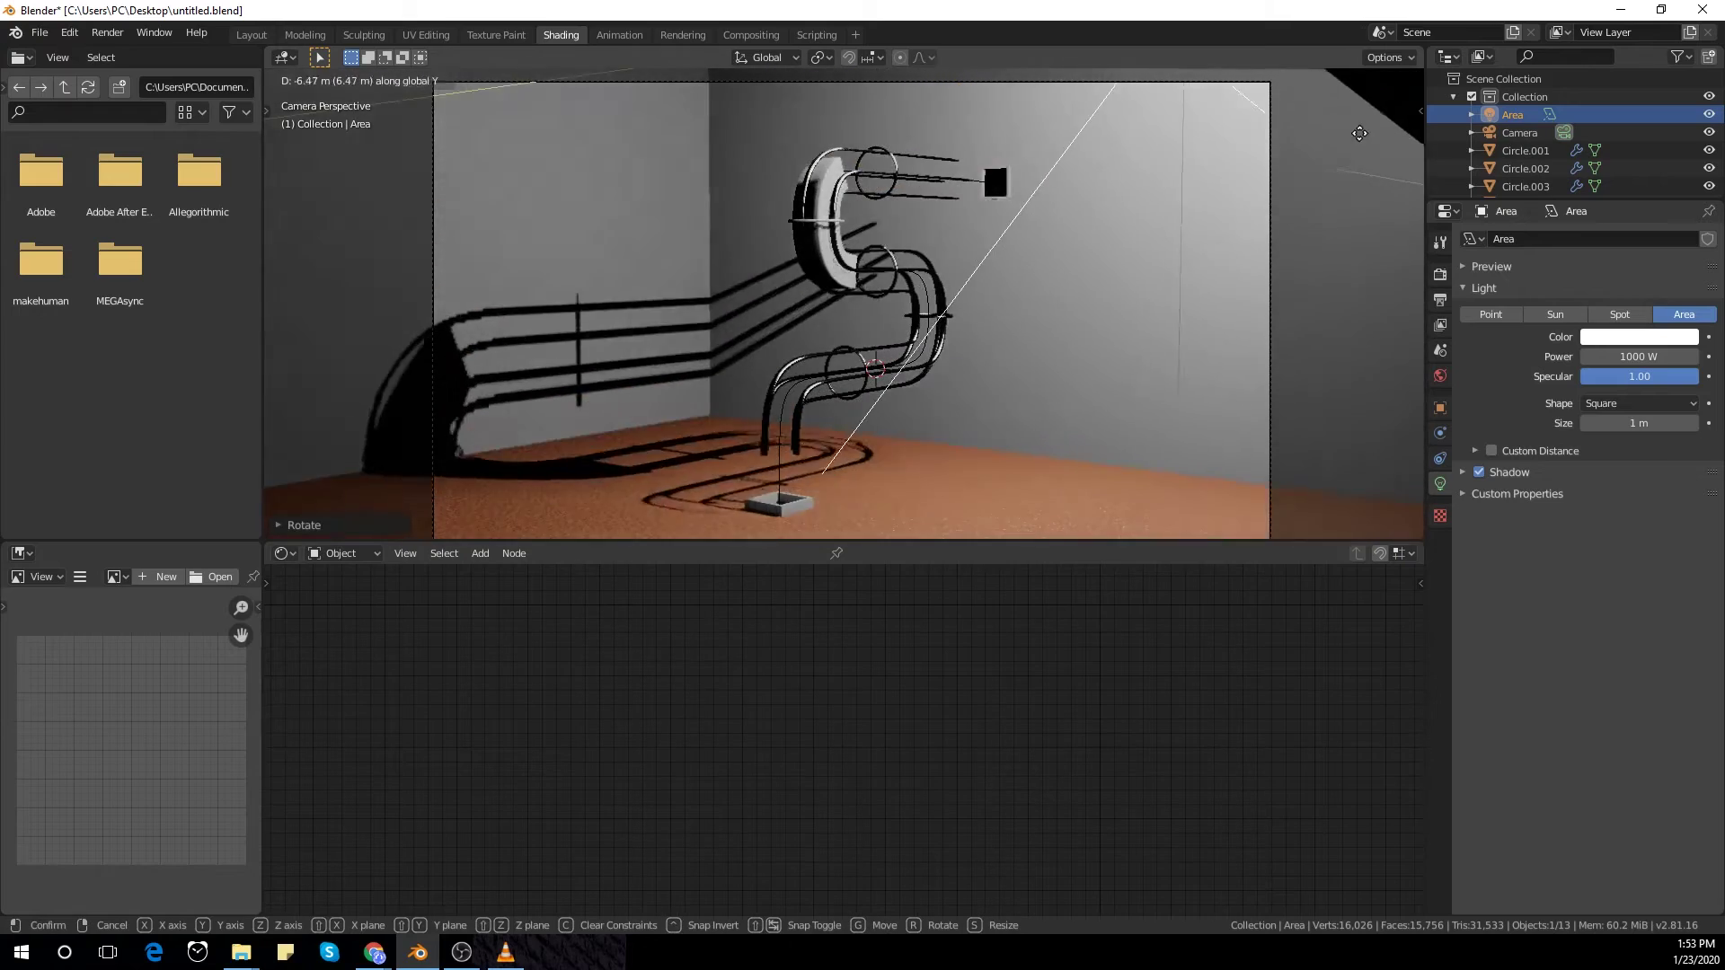
pyautogui.click(381, 219)
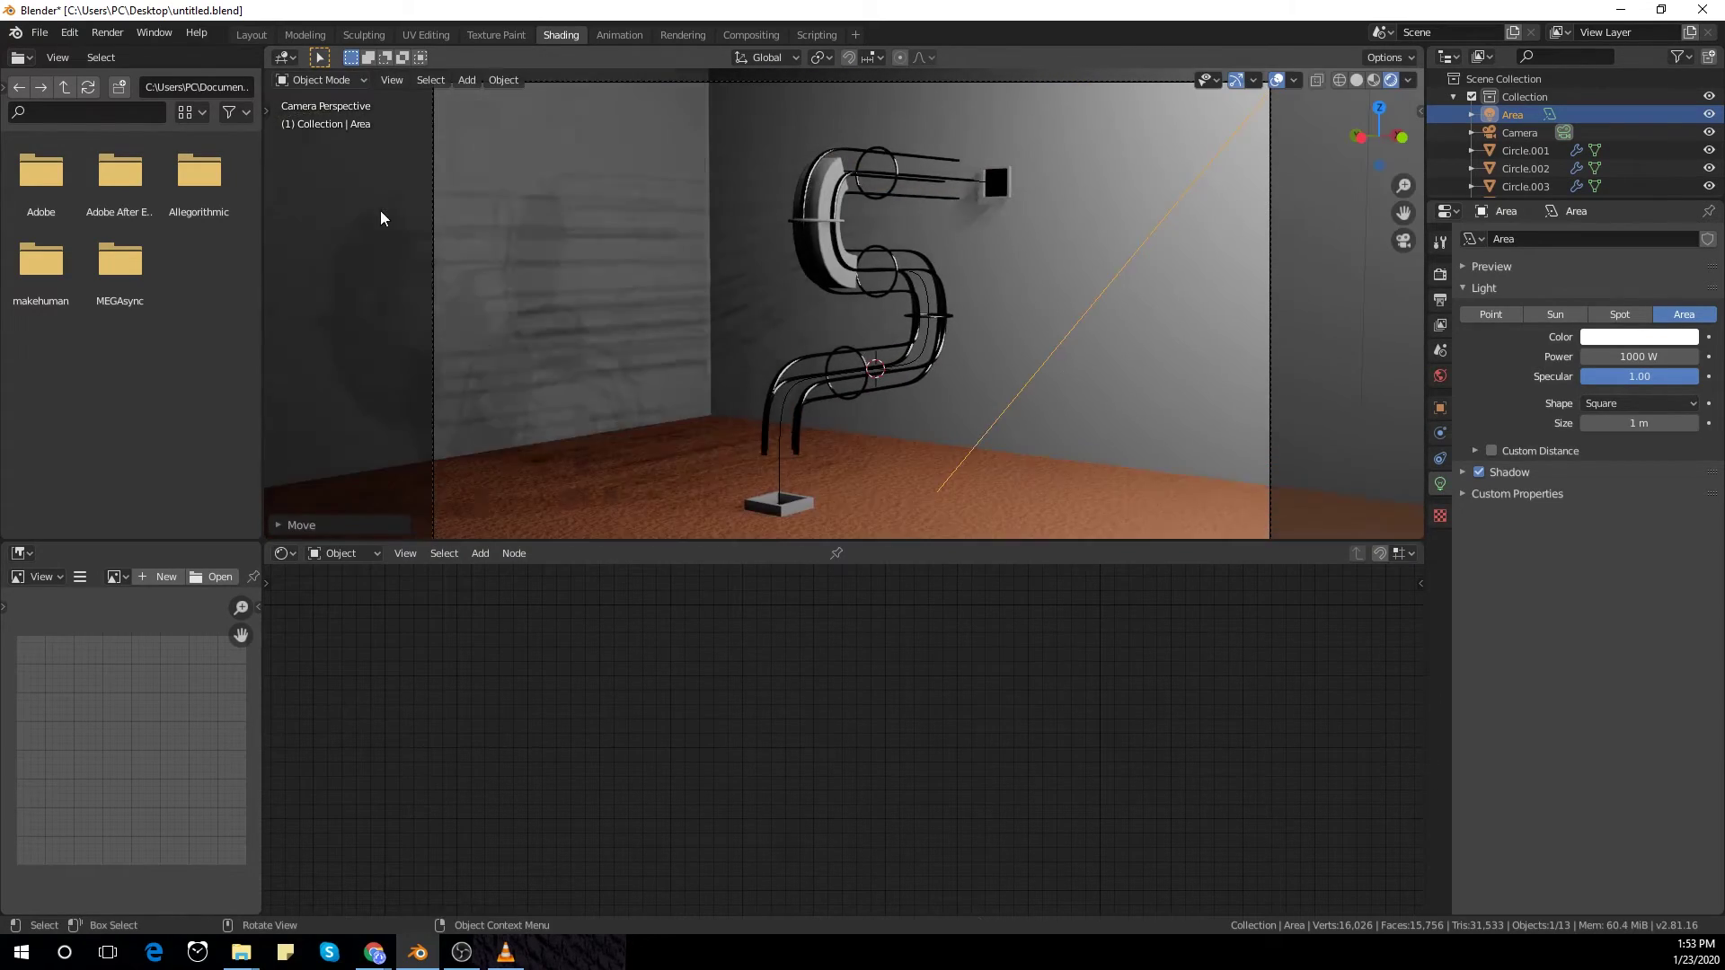
# Step: Orbit in for a closer look at the pipes and show the World settings
pyautogui.scroll(-2, 613, 274)
pyautogui.moveTo(614, 274); pyautogui.dragTo(820, 359, button='middle')
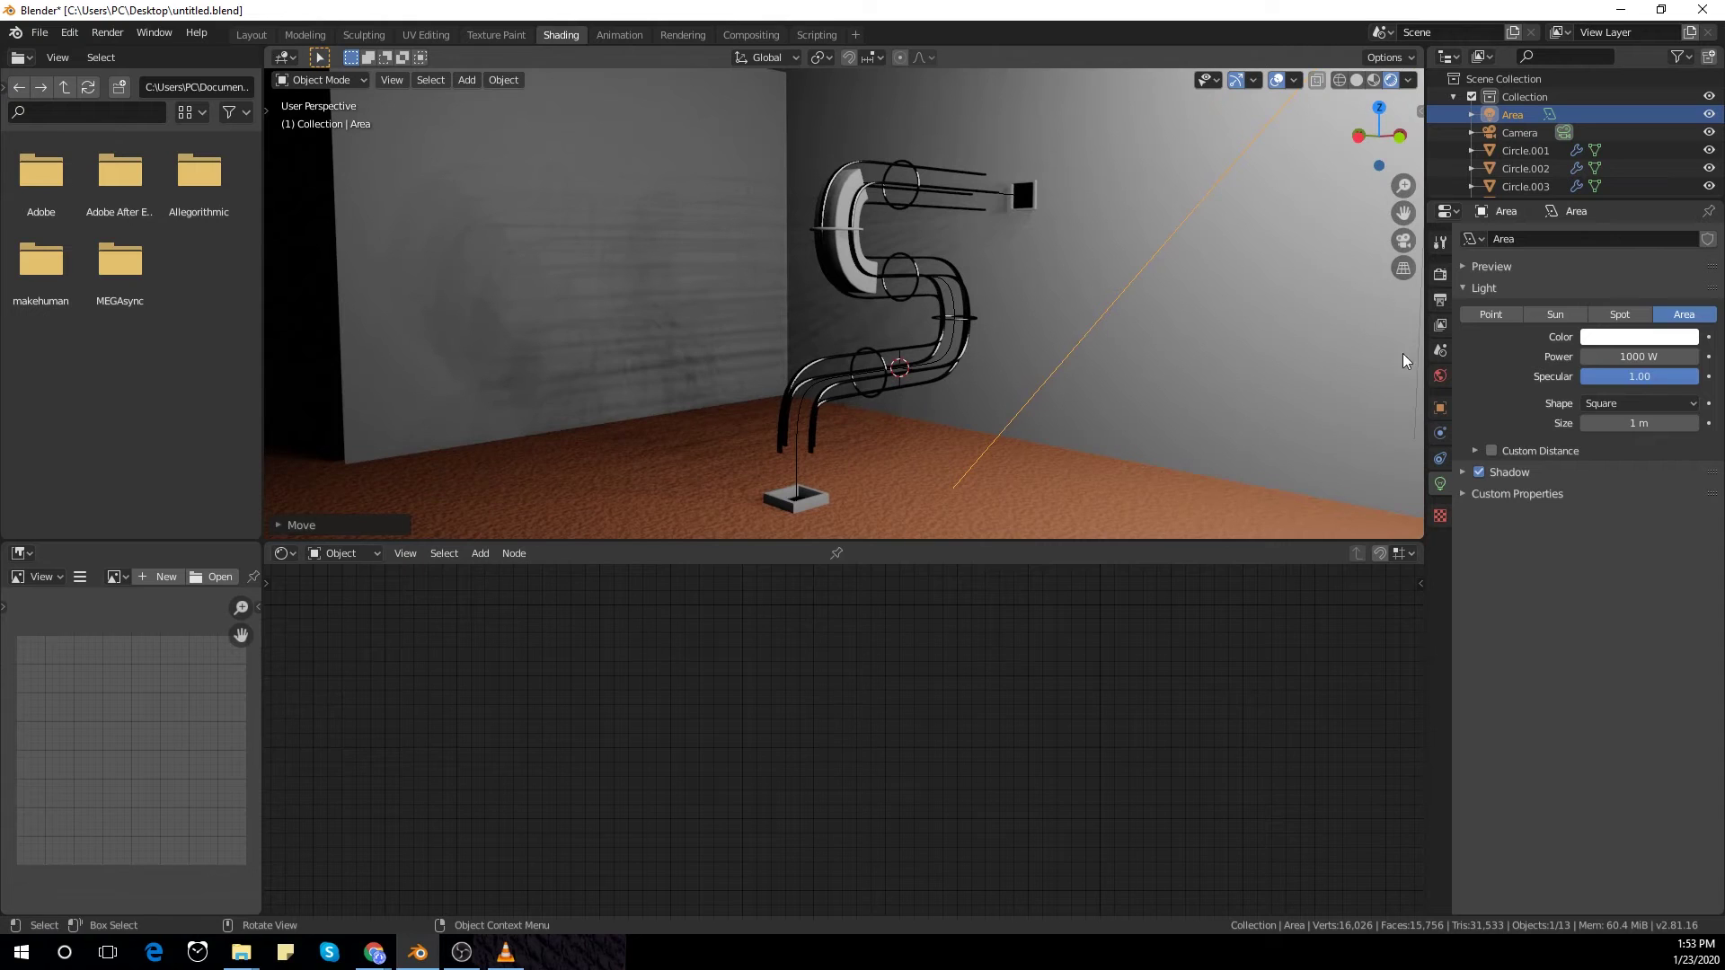
pyautogui.click(1440, 376)
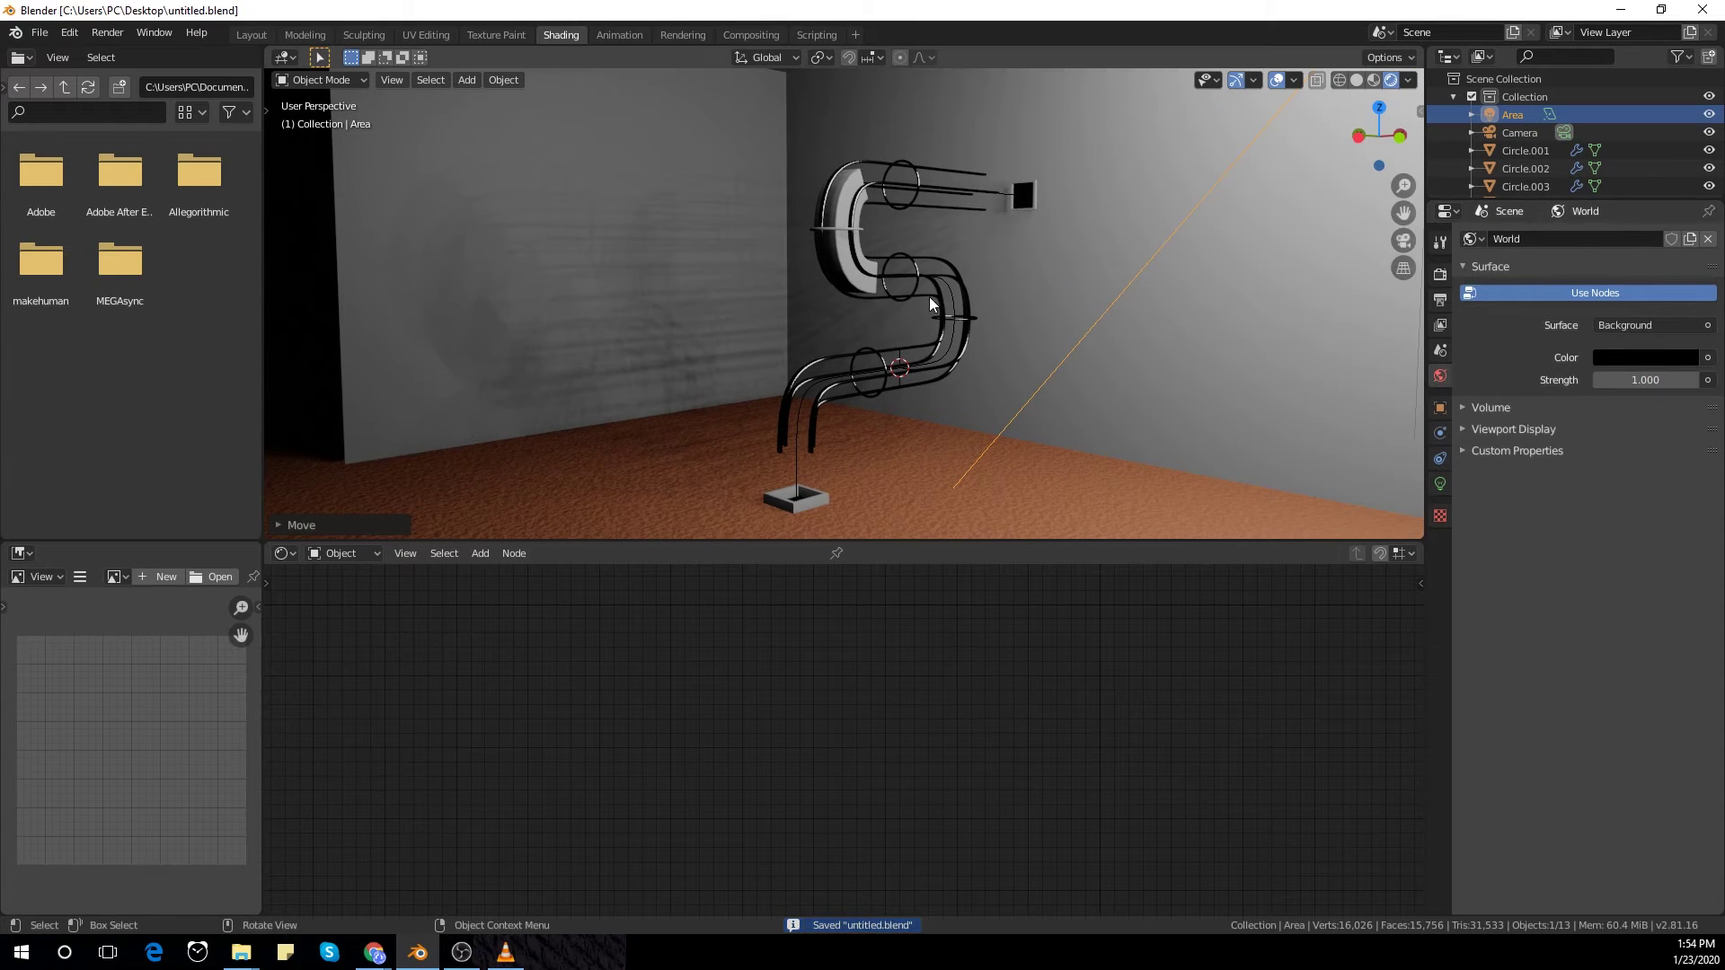
pyautogui.moveTo(930, 303)
pyautogui.mouseDown(button='middle')
pyautogui.moveTo(955, 300)
pyautogui.moveTo(933, 302)
pyautogui.mouseUp(button='middle')
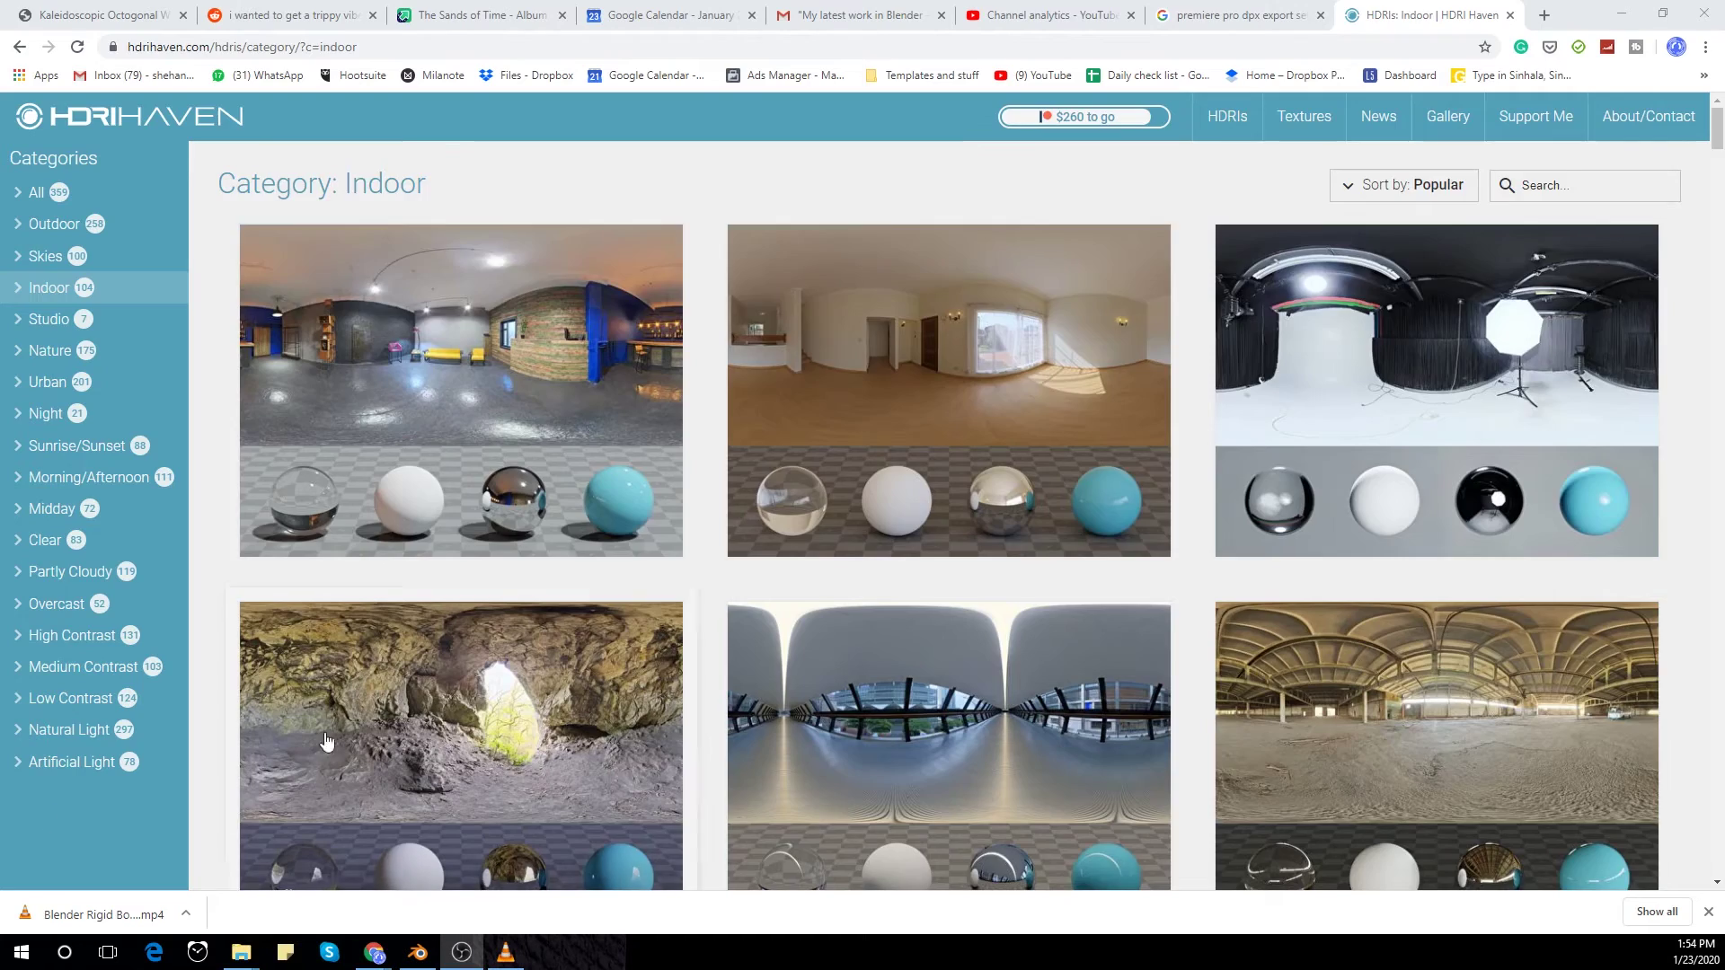
# Step: Open the Adams Place Bridge HDRI page and download its 4k HDR file
pyautogui.scroll(-2, 626, 688)
pyautogui.scroll(2, 626, 689)
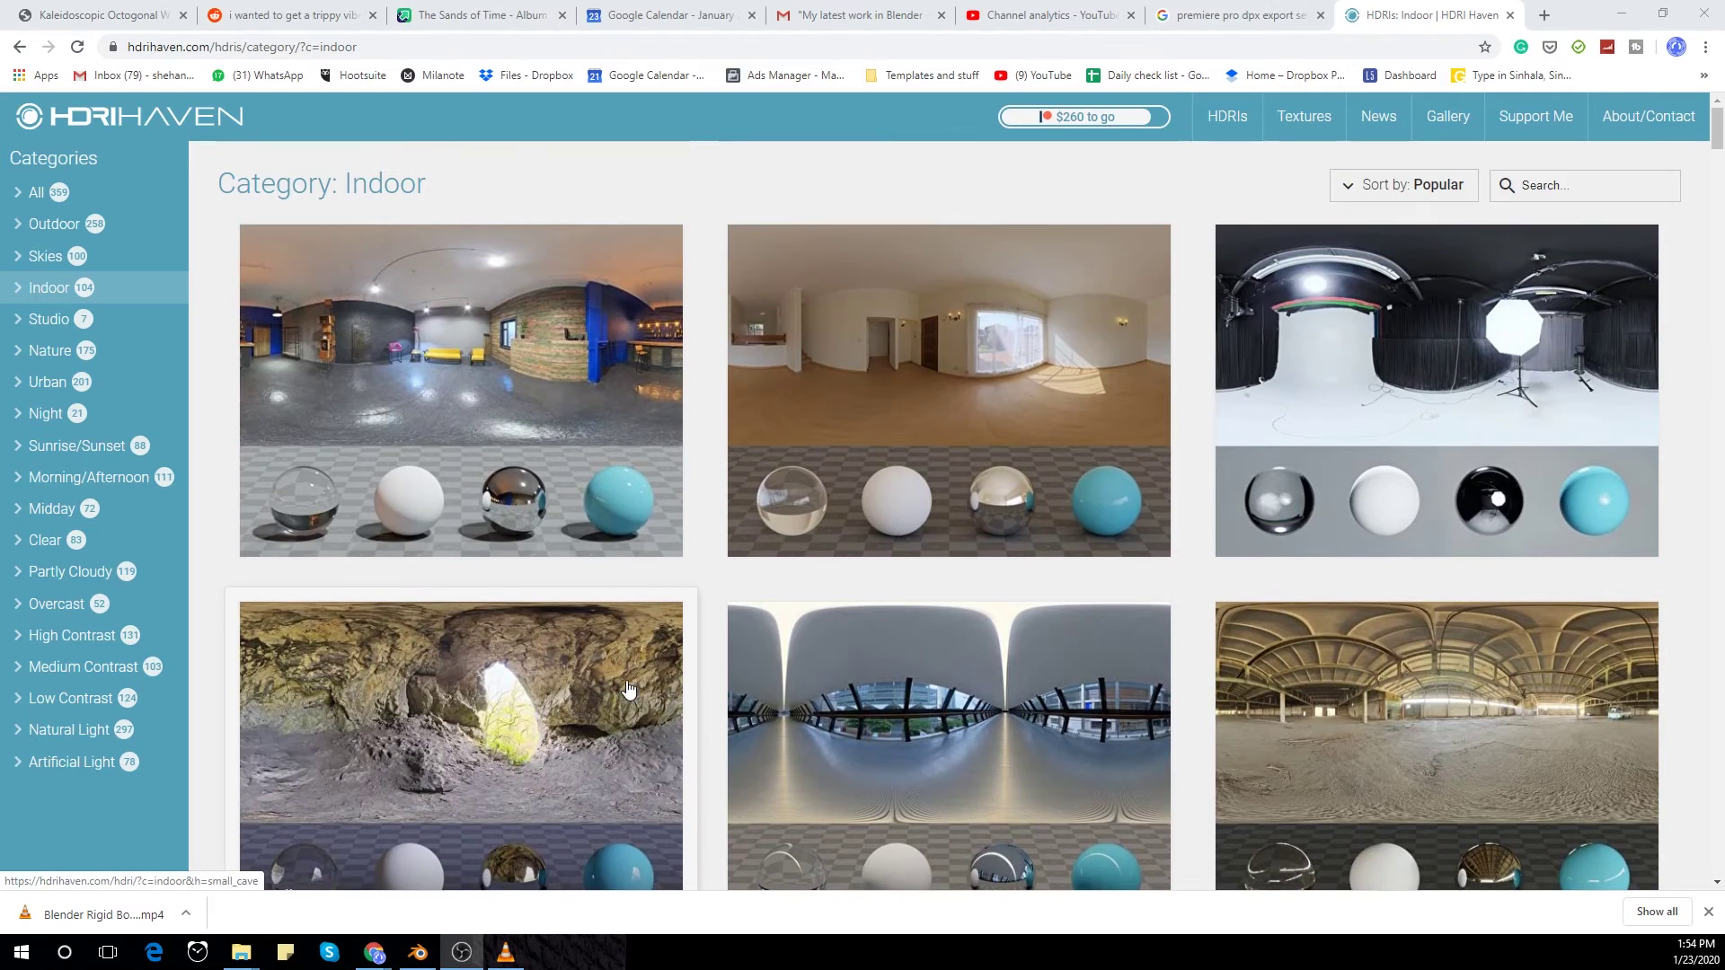
pyautogui.scroll(-5, 638, 698)
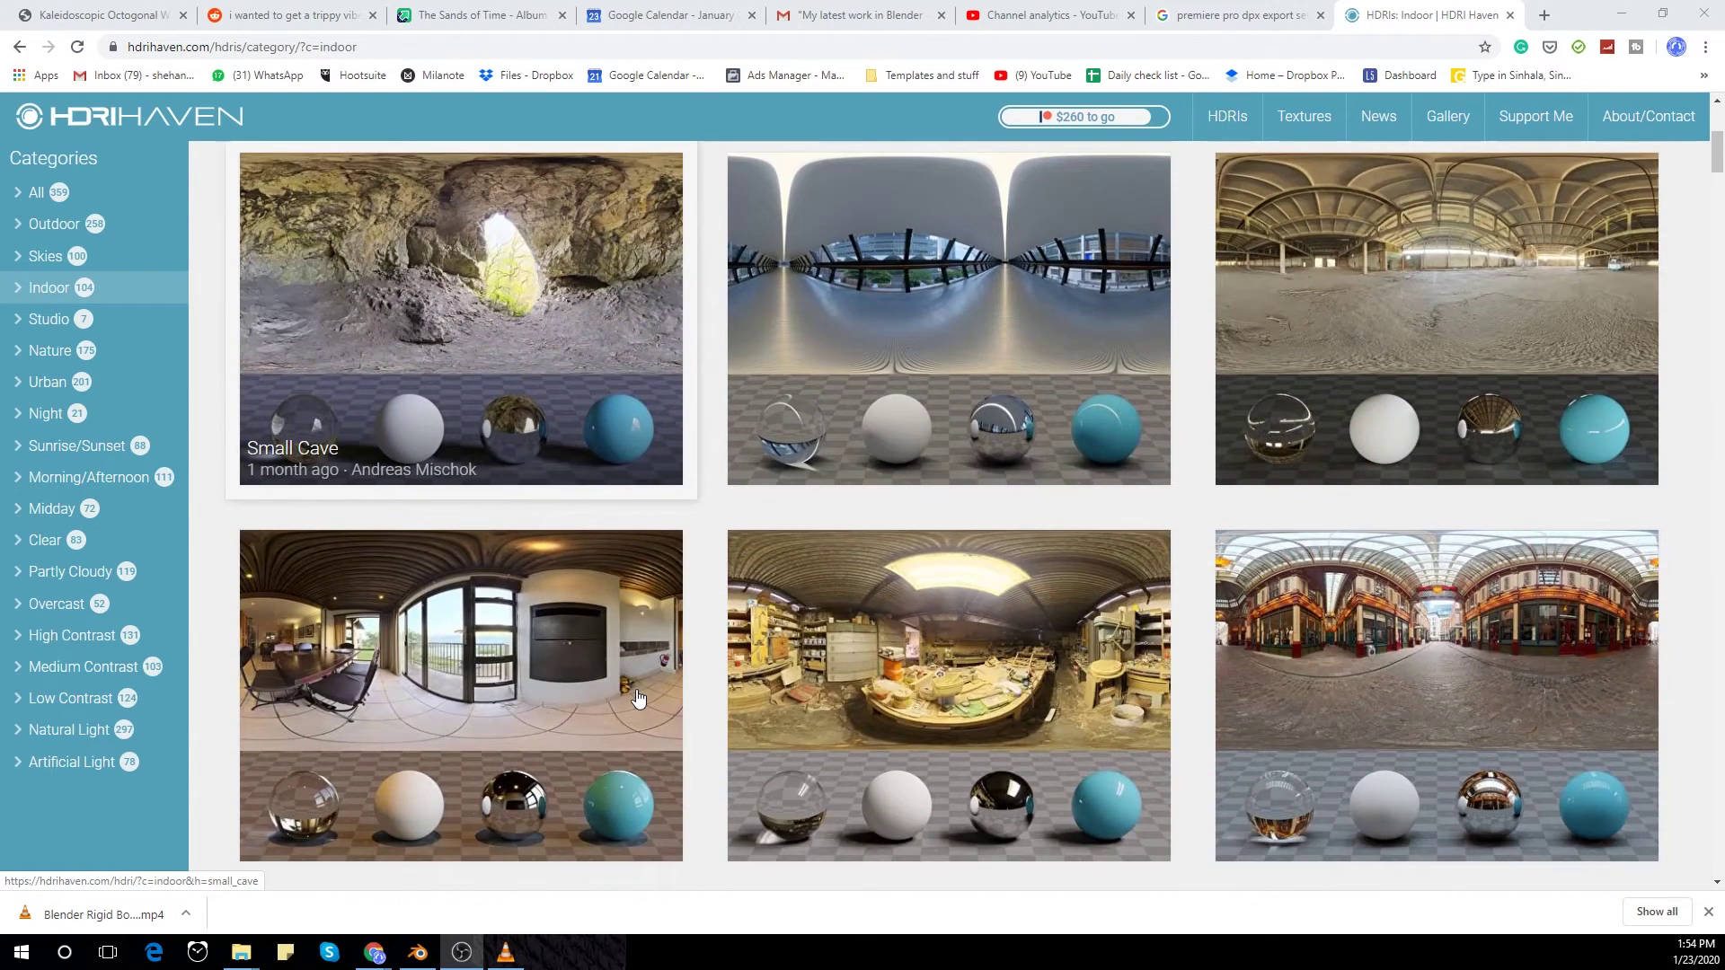
pyautogui.scroll(4, 638, 698)
pyautogui.click(884, 640)
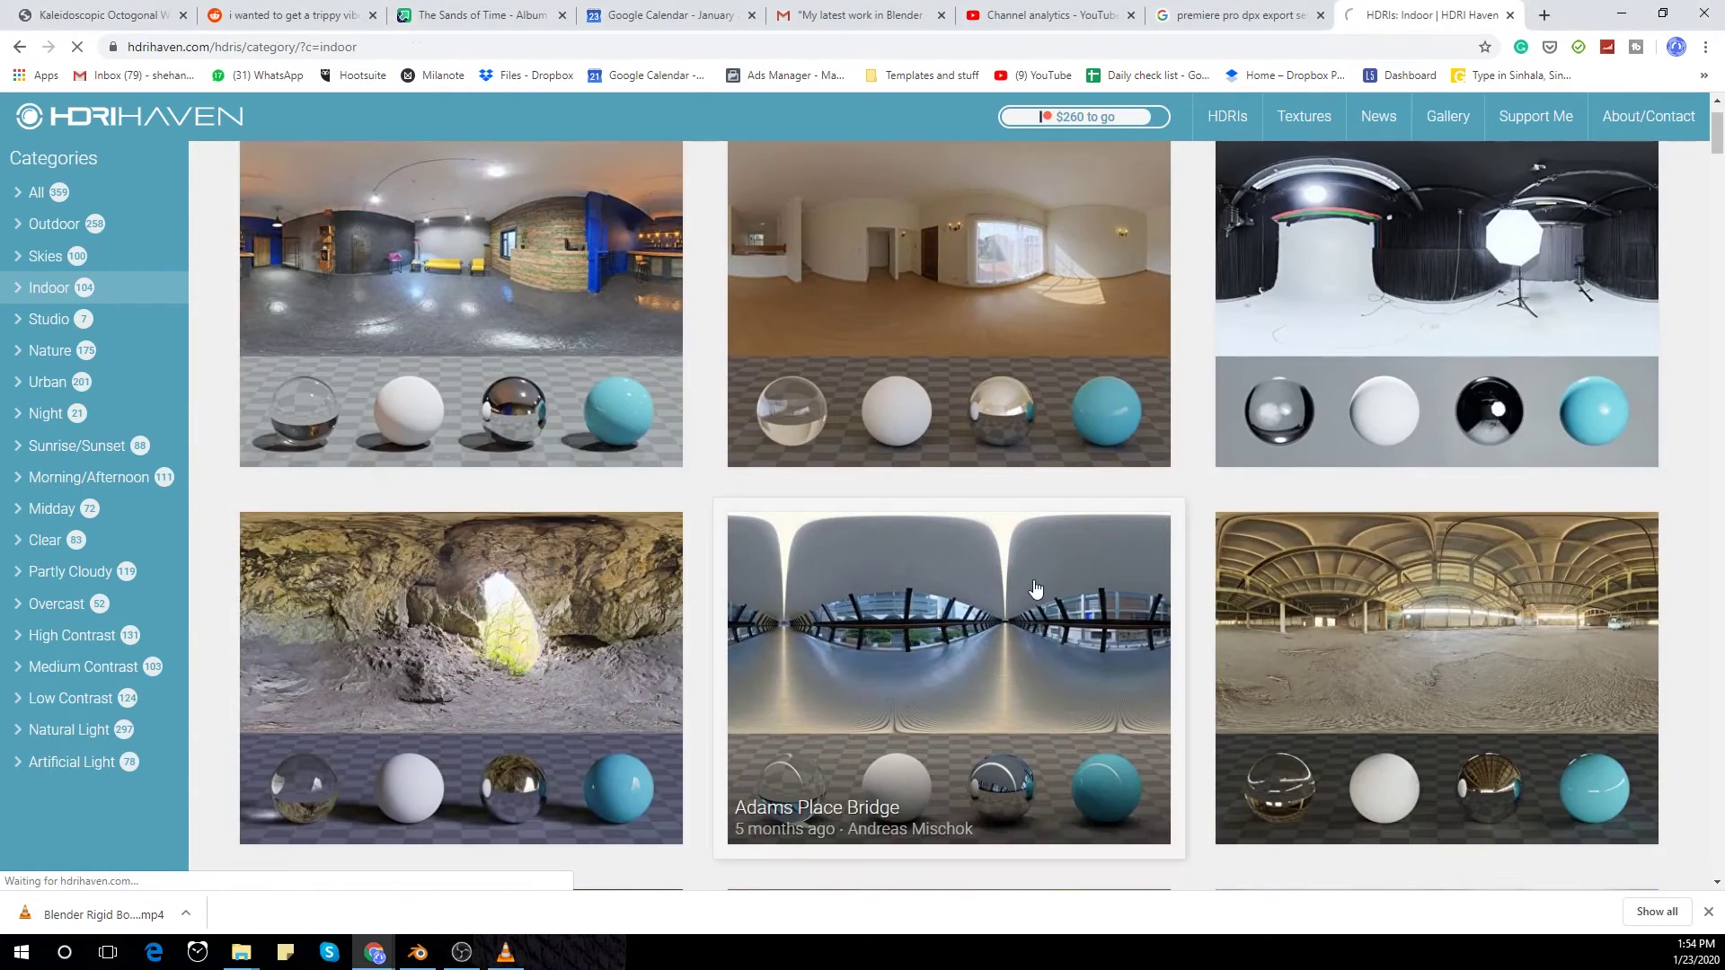
pyautogui.scroll(-8, 884, 640)
pyautogui.click(608, 617)
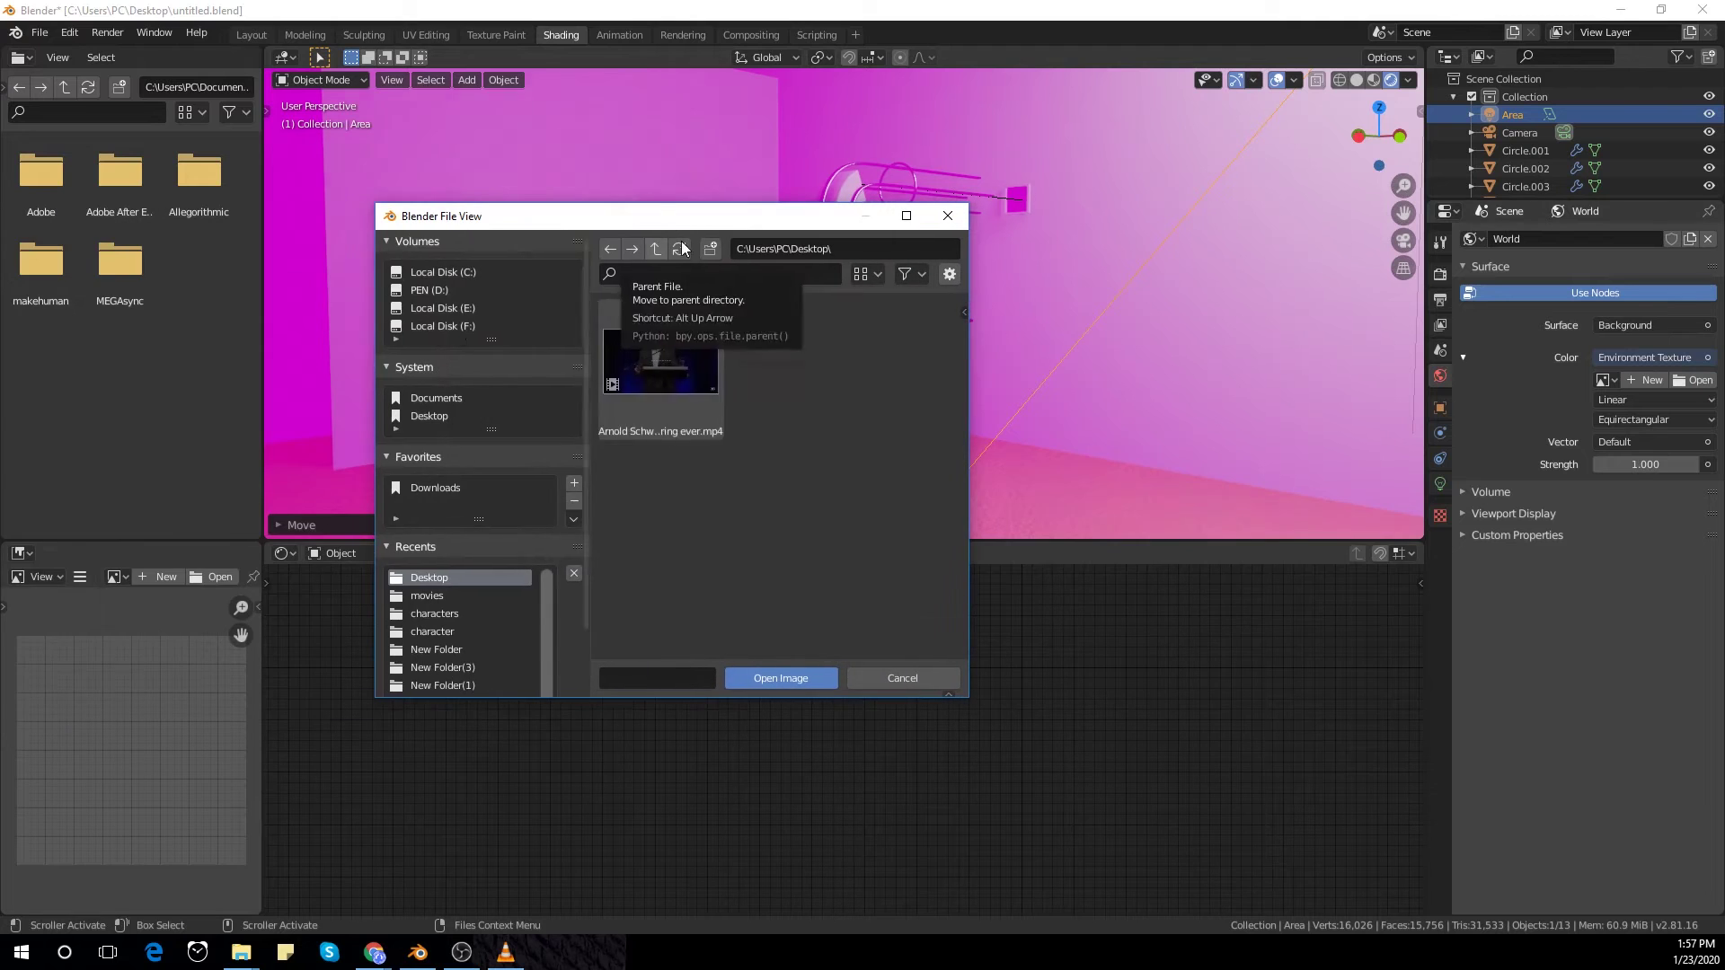
# Step: Browse to E:\textures and load adams_place_bridge_4k.hdr as the world environment texture
pyautogui.click(443, 308)
pyautogui.scroll(-10, 689, 559)
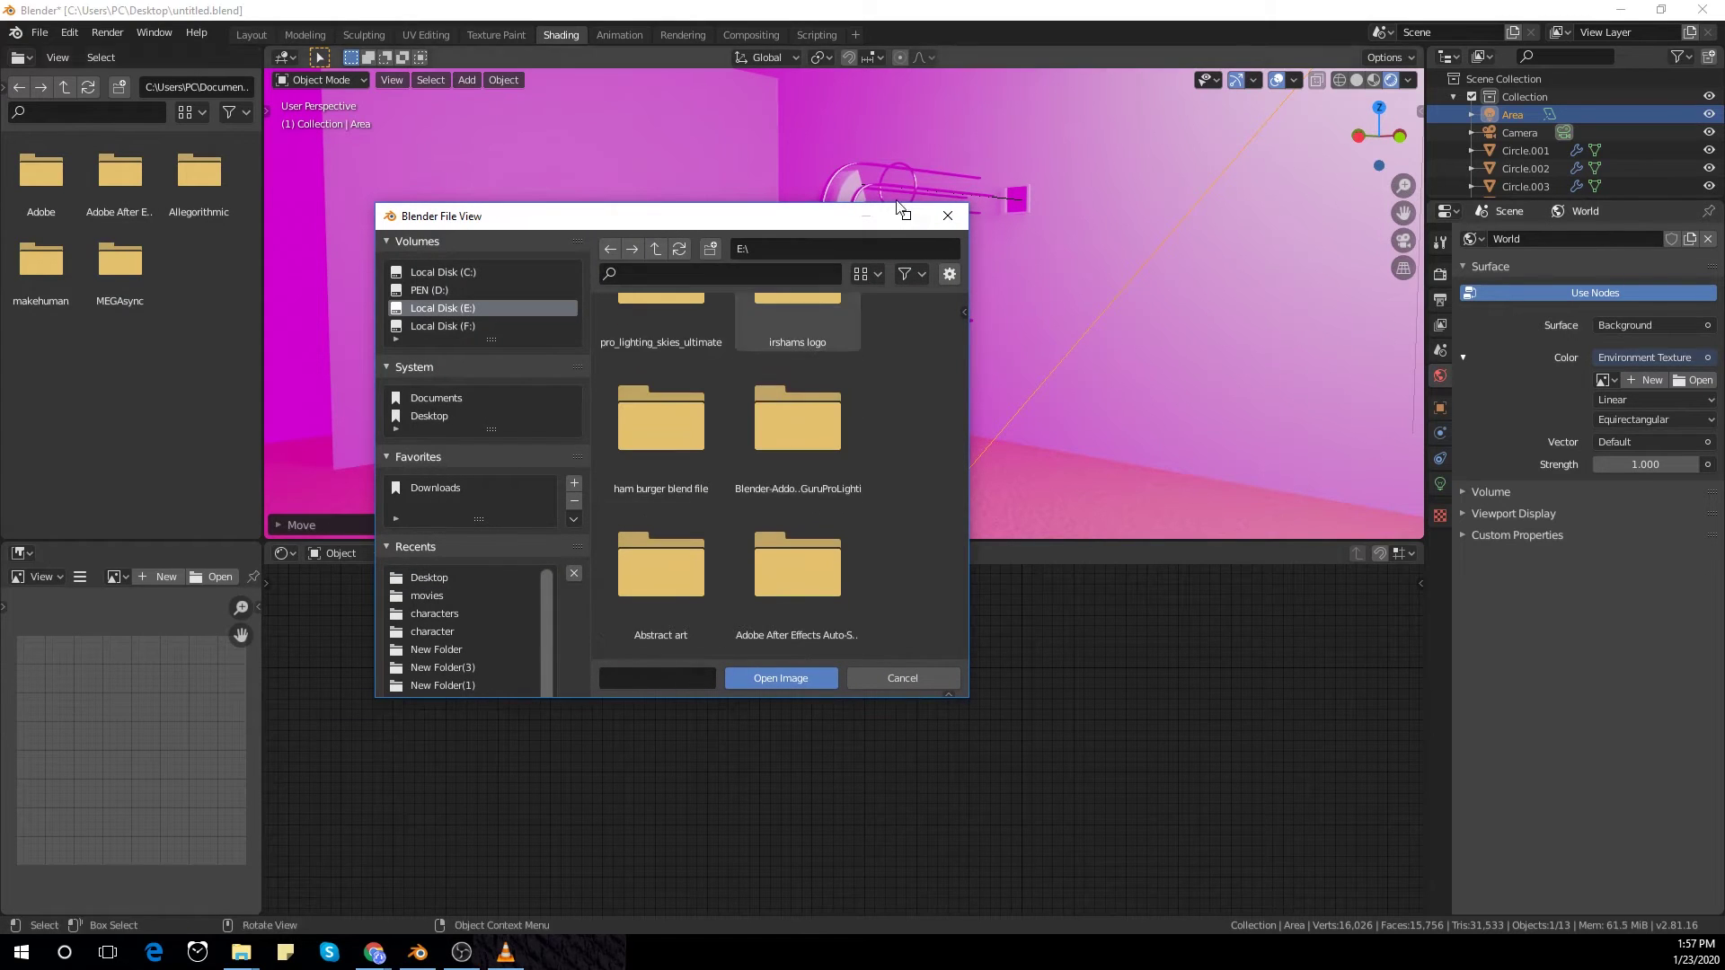
pyautogui.click(906, 215)
pyautogui.doubleClick(286, 135)
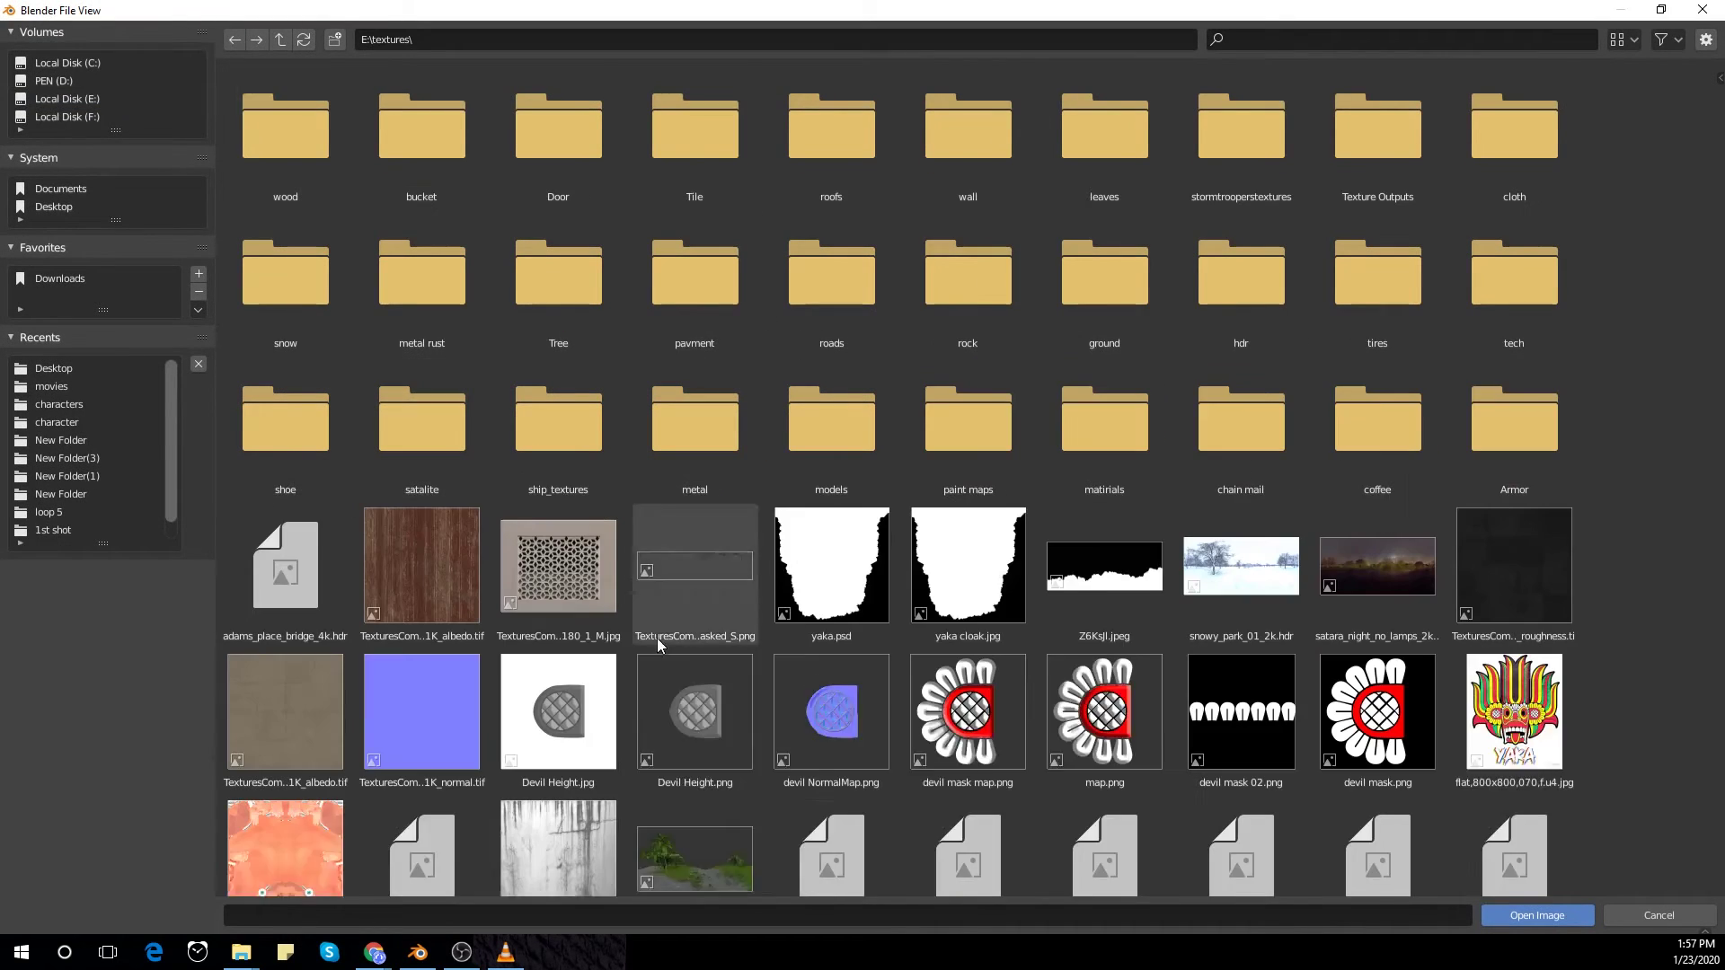
pyautogui.scroll(-1, 659, 641)
pyautogui.scroll(-3, 284, 476)
pyautogui.click(284, 472)
pyautogui.doubleClick(285, 315)
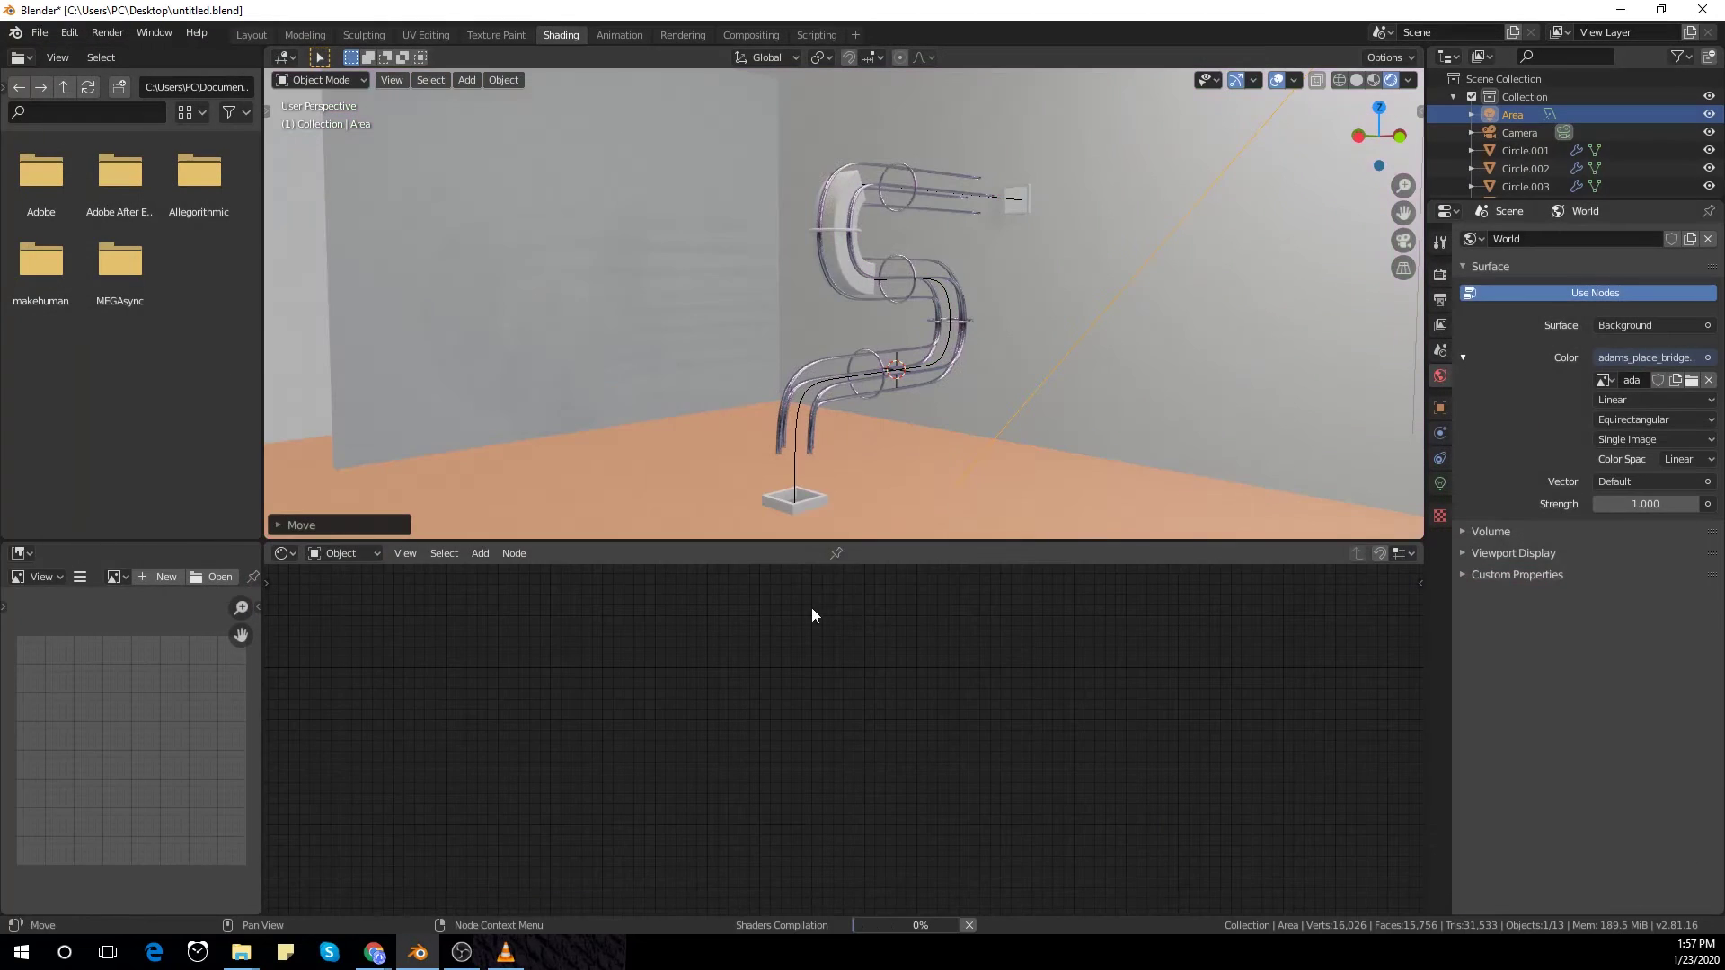
pyautogui.scroll(-2, 726, 406)
pyautogui.moveTo(885, 349)
pyautogui.mouseDown(button='middle')
pyautogui.moveTo(947, 394)
pyautogui.moveTo(814, 368)
pyautogui.moveTo(871, 363)
pyautogui.mouseUp(button='middle')
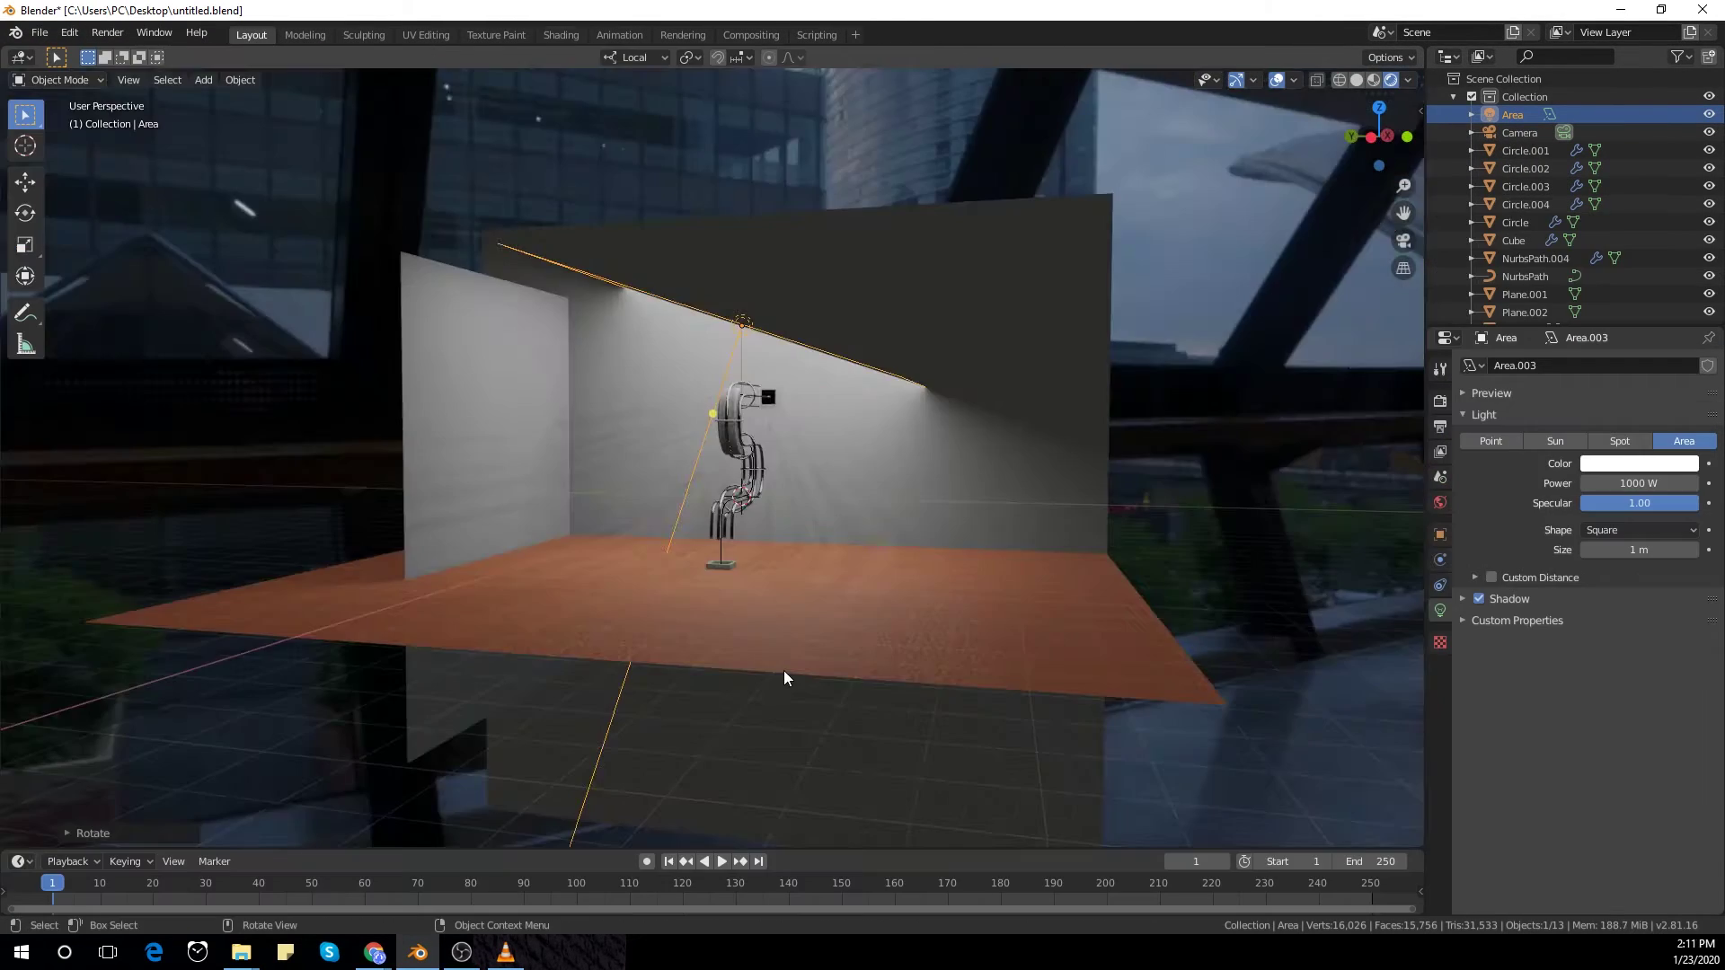
# Step: Reposition the area light from the right-side view, then tilt it about its local X axis
pyautogui.press('KP_3')
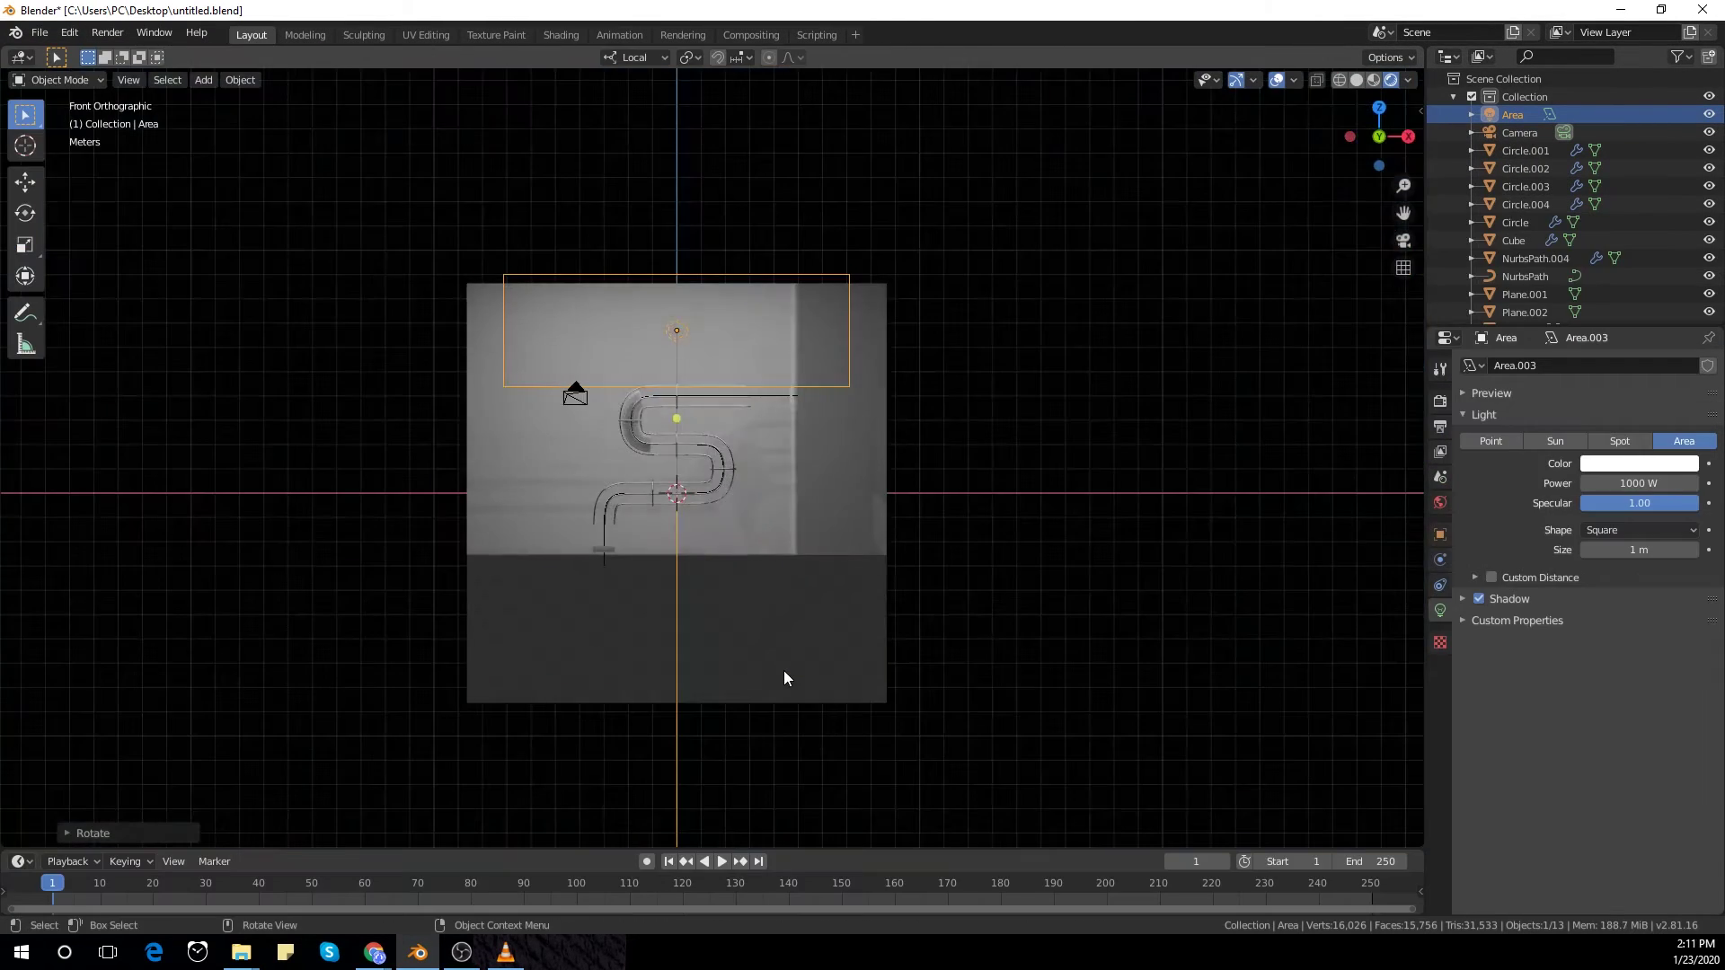
pyautogui.press('g')
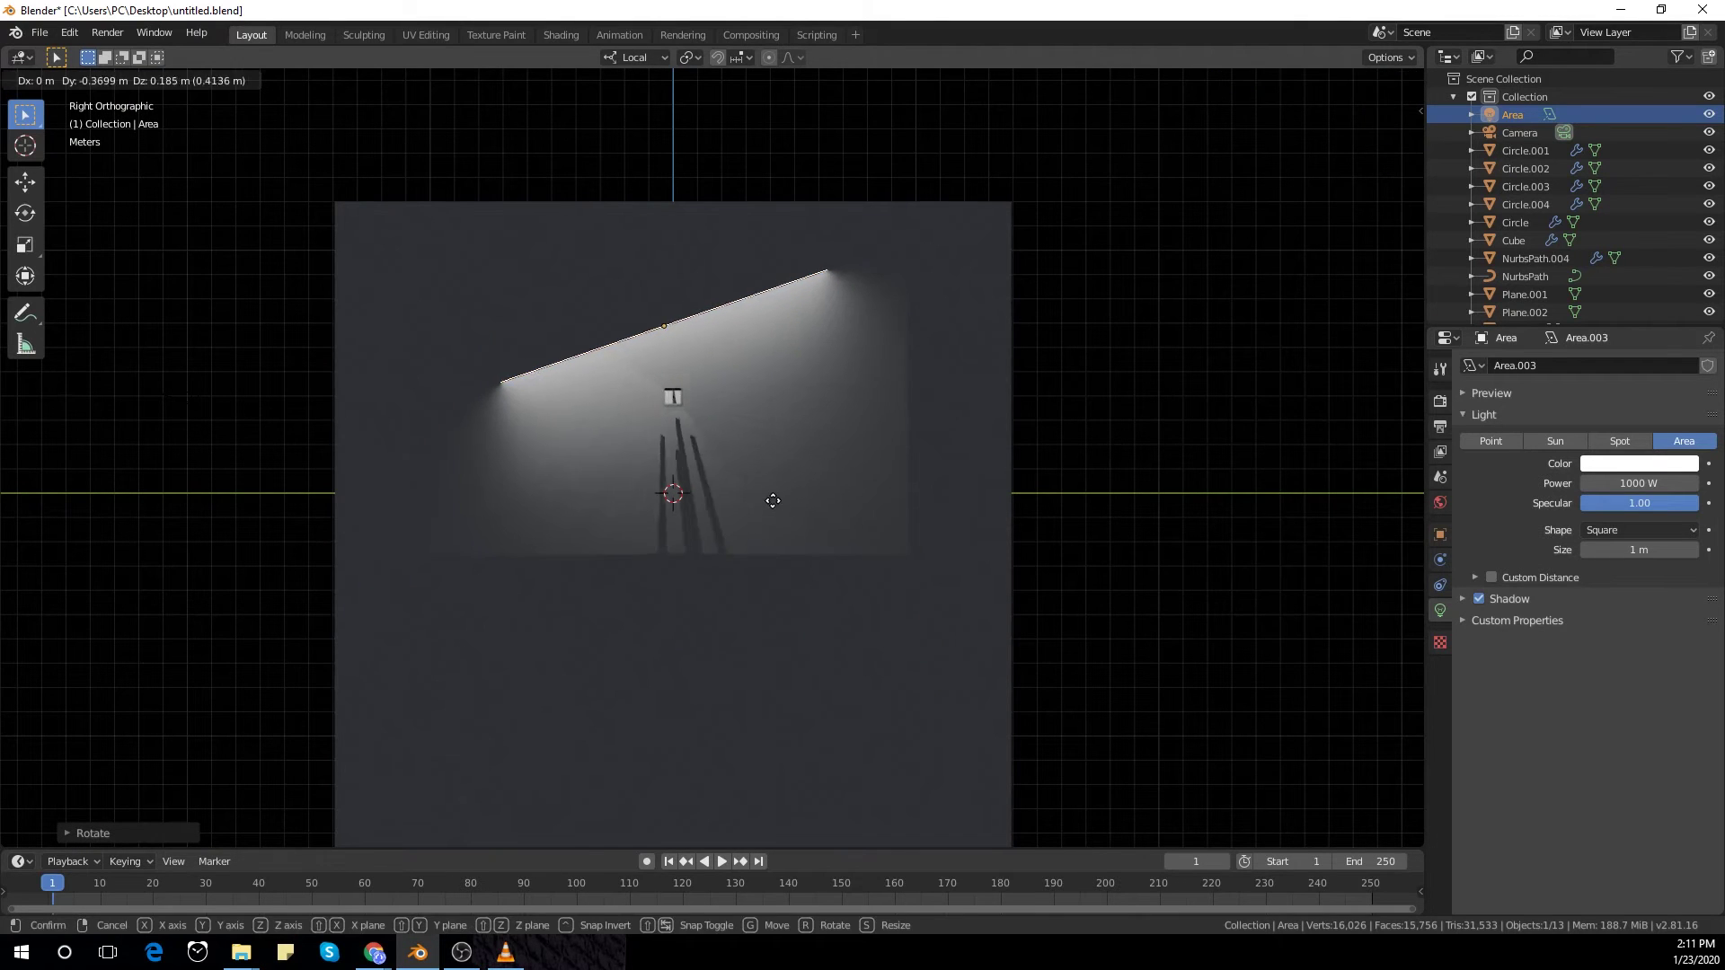
pyautogui.click(749, 460)
pyautogui.press('KP_0')
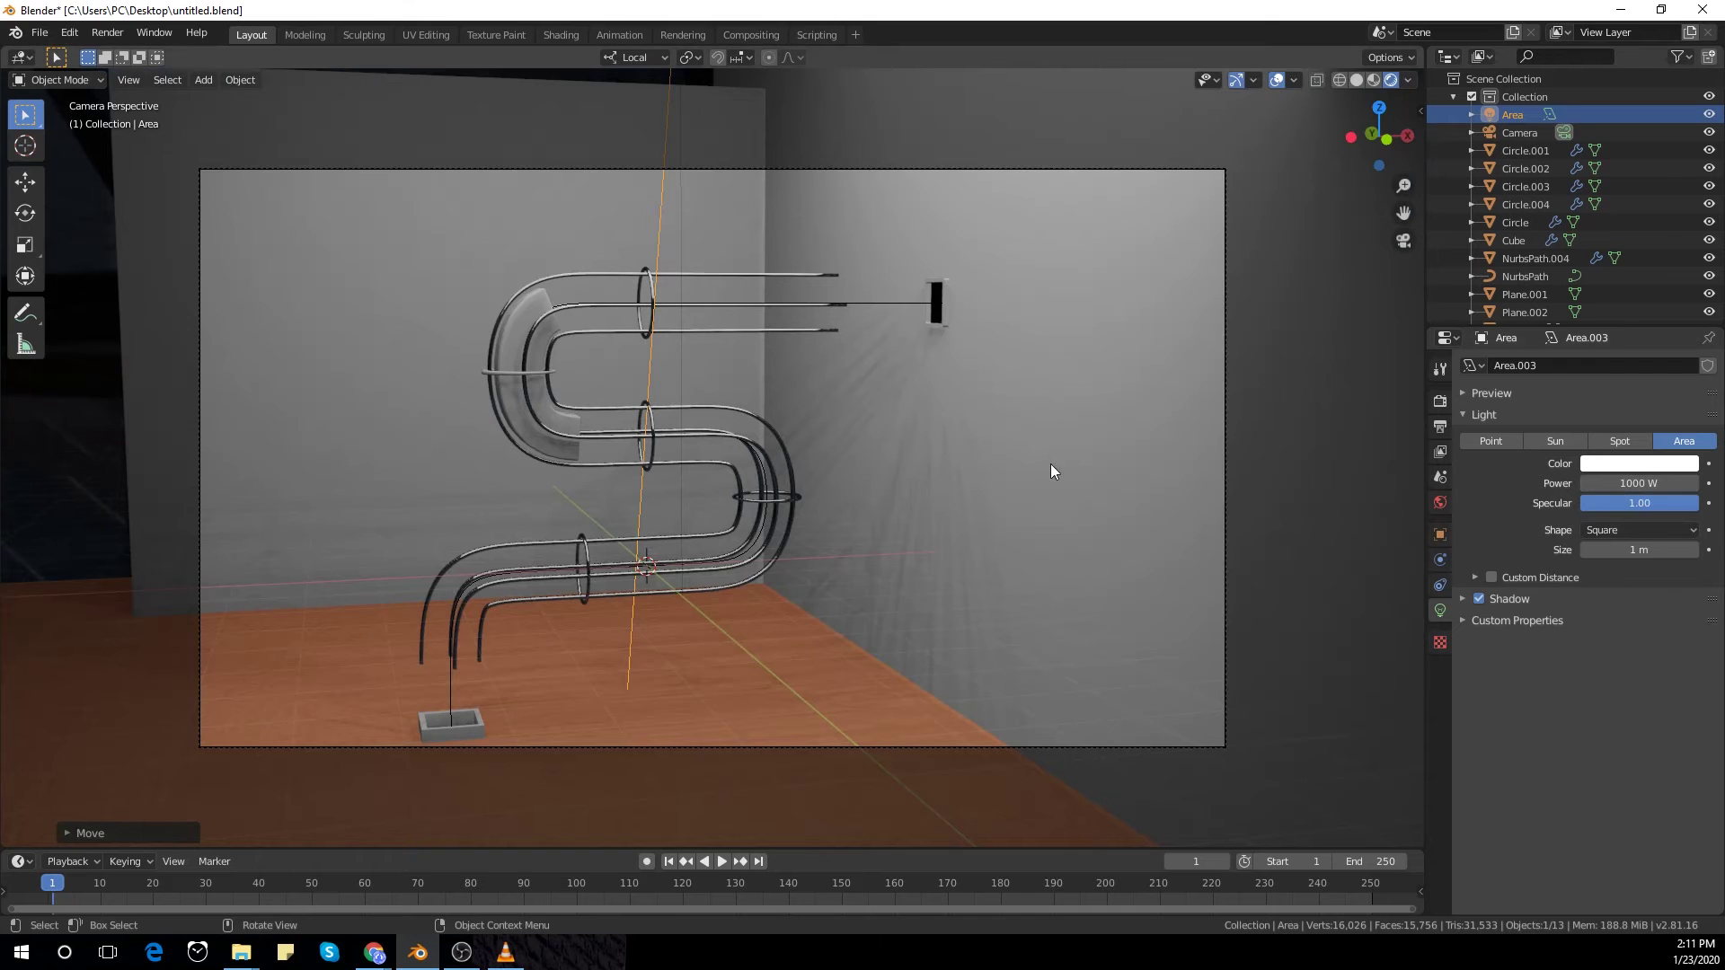
pyautogui.press('r')
pyautogui.press('x')
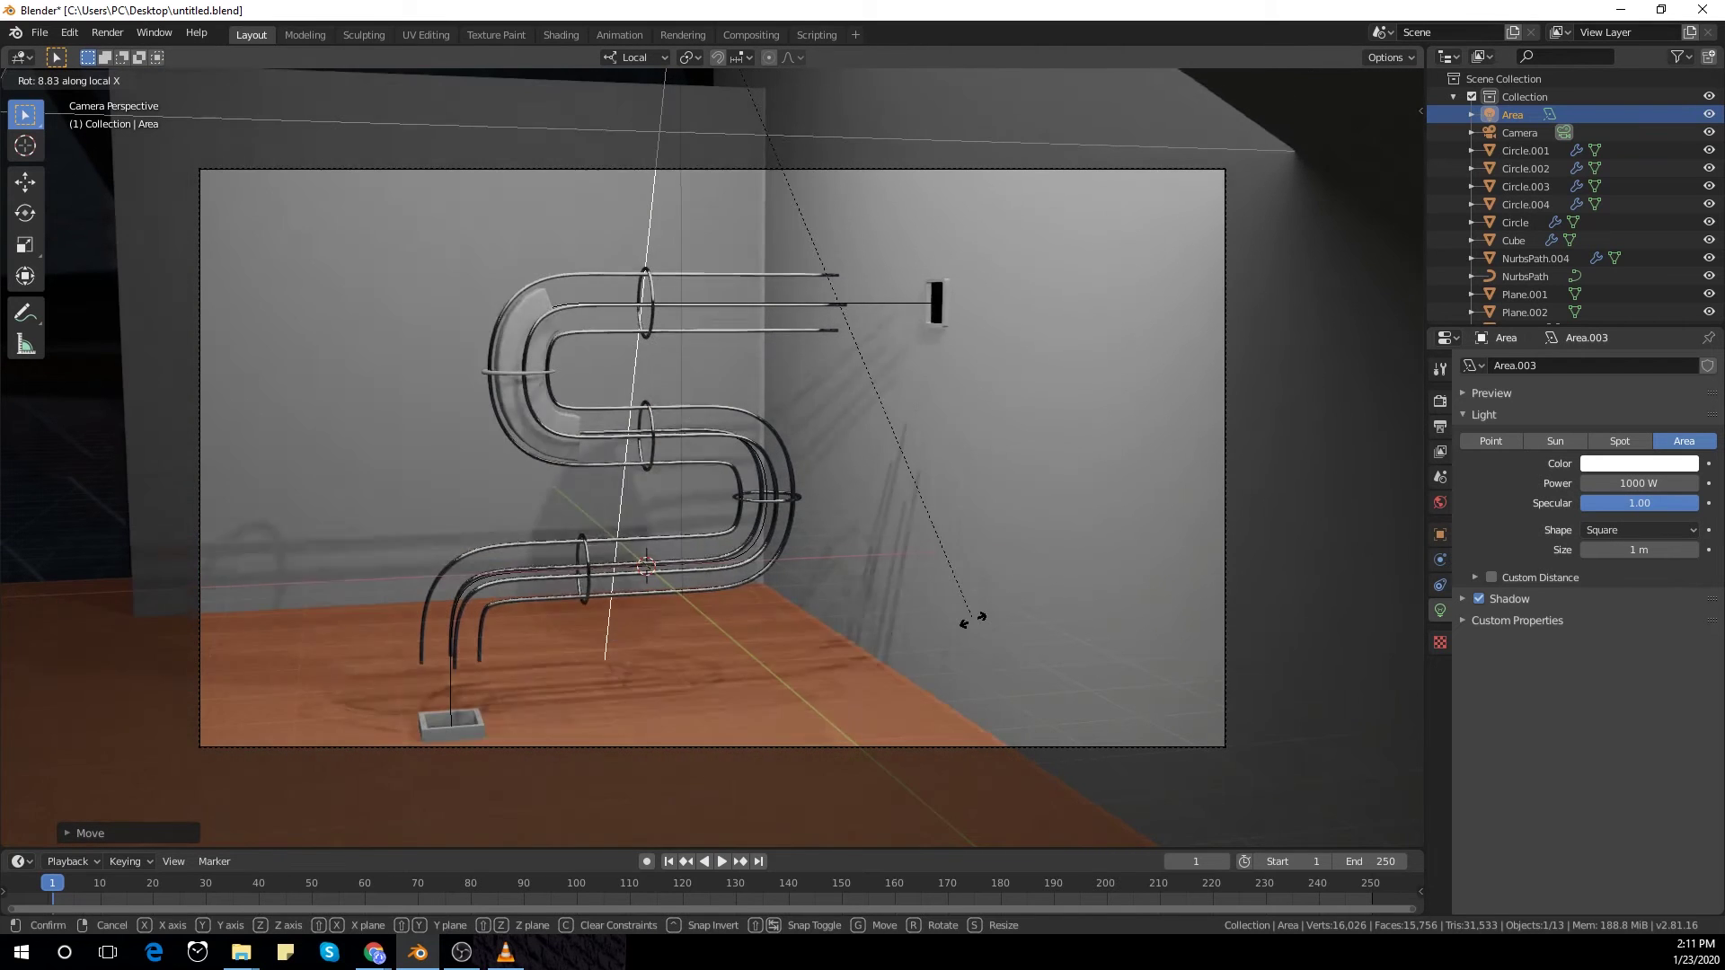
pyautogui.click(969, 627)
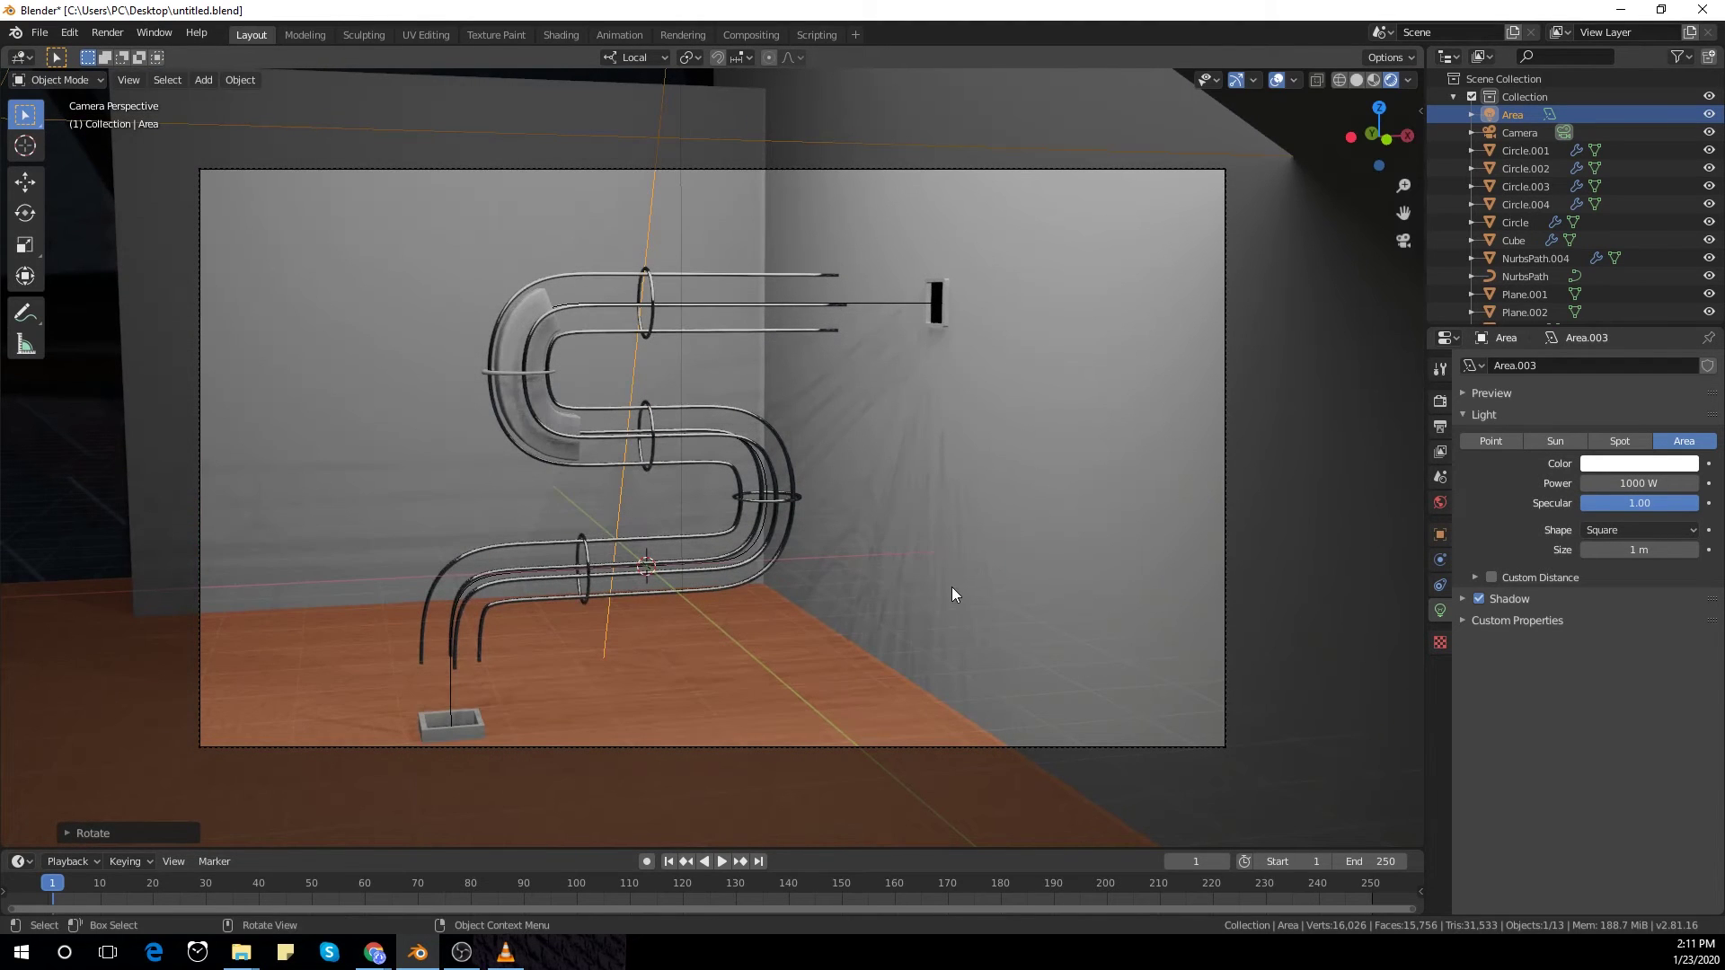
# Step: Select the camera and enable Lock Camera to View in the viewport sidebar
pyautogui.click(972, 169)
pyautogui.press('n')
pyautogui.click(1415, 173)
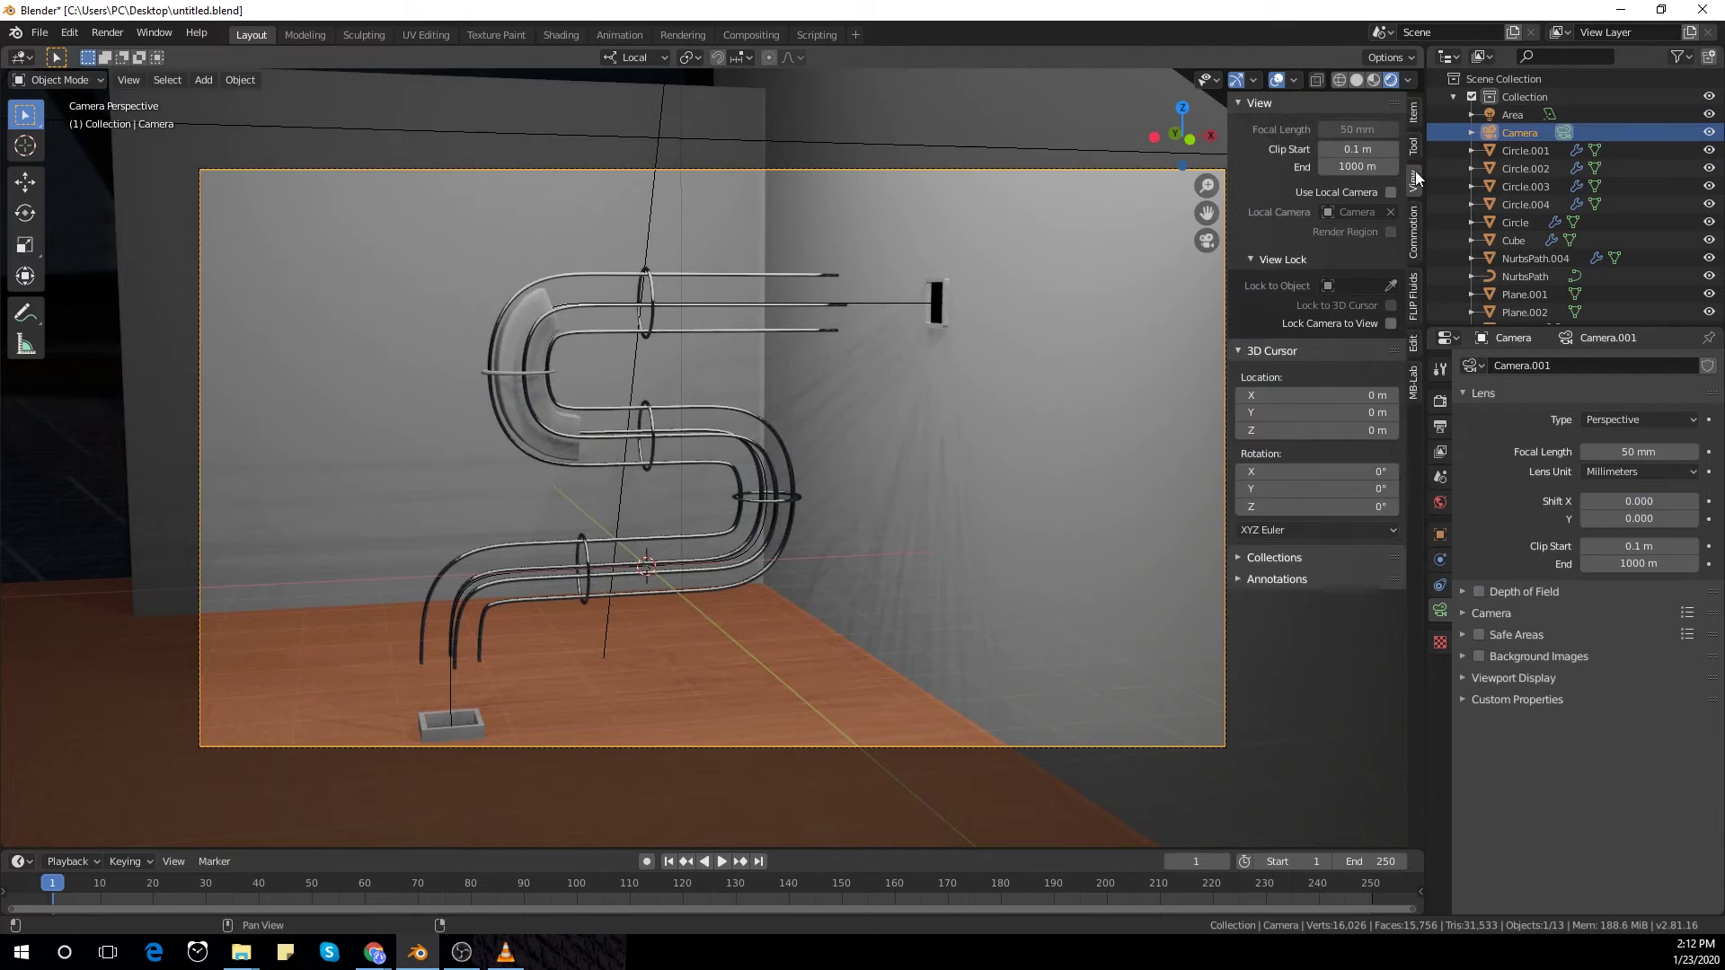
pyautogui.click(1391, 324)
pyautogui.press('n')
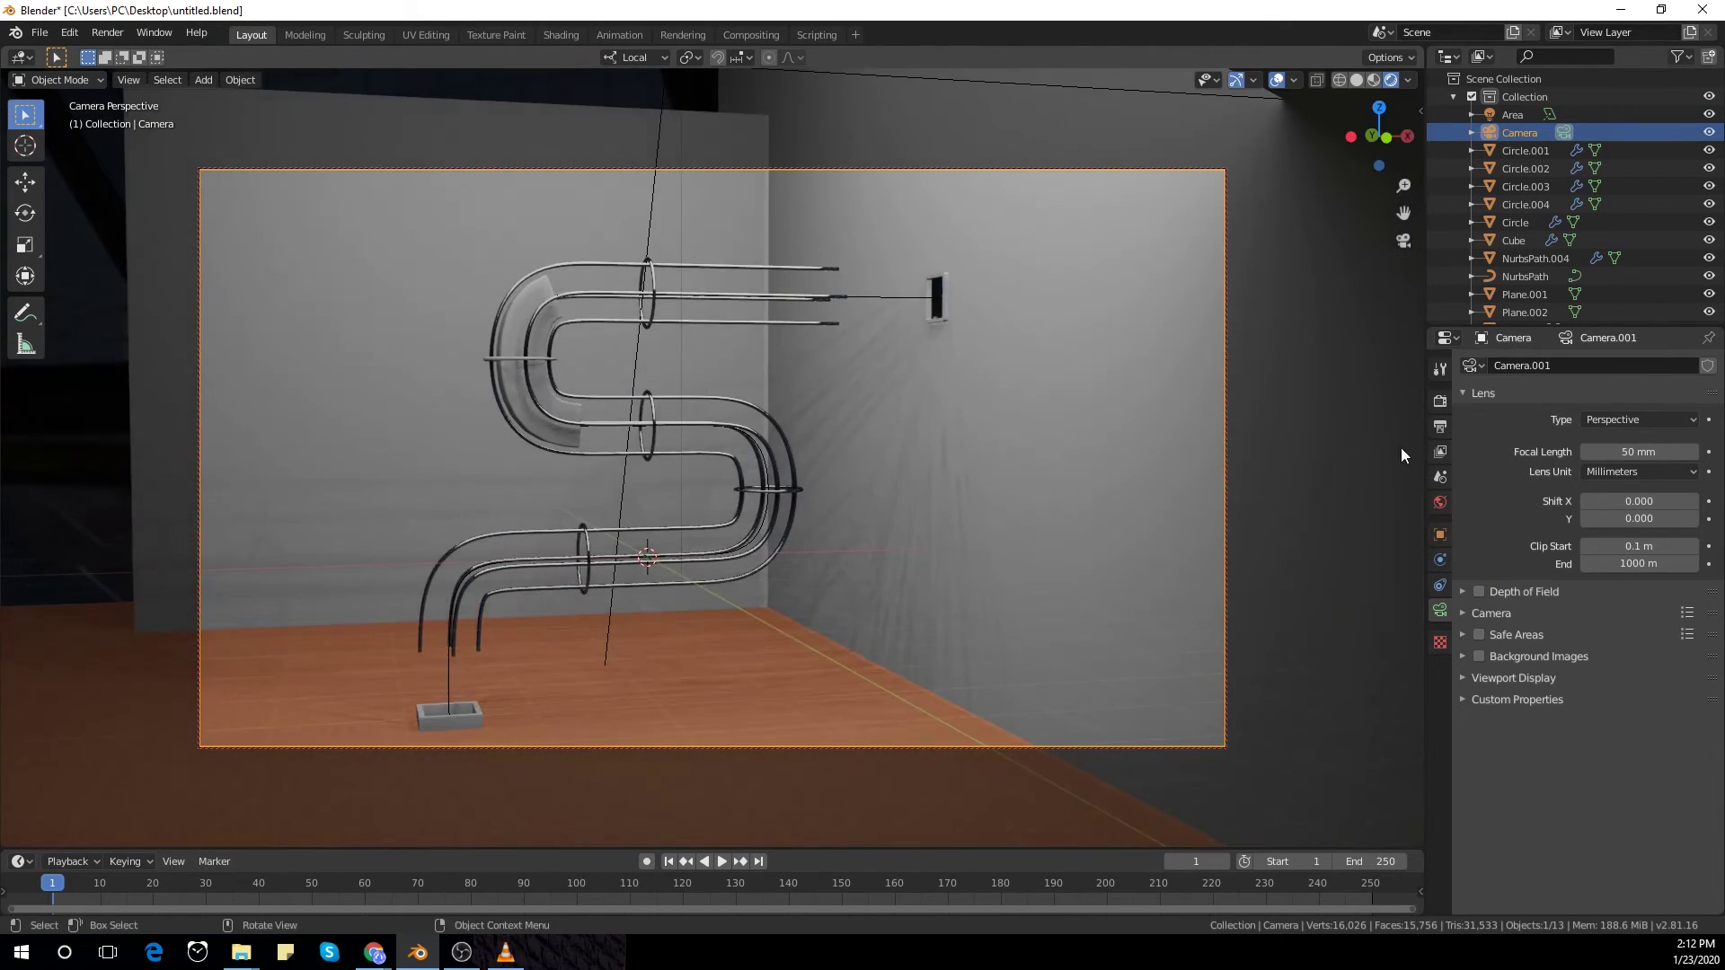
pyautogui.click(1440, 426)
pyautogui.click(1441, 451)
# Step: Enable Screen Space Reflections in the Eevee settings and review the Subsurface Scattering and Shadows panels
pyautogui.click(1440, 400)
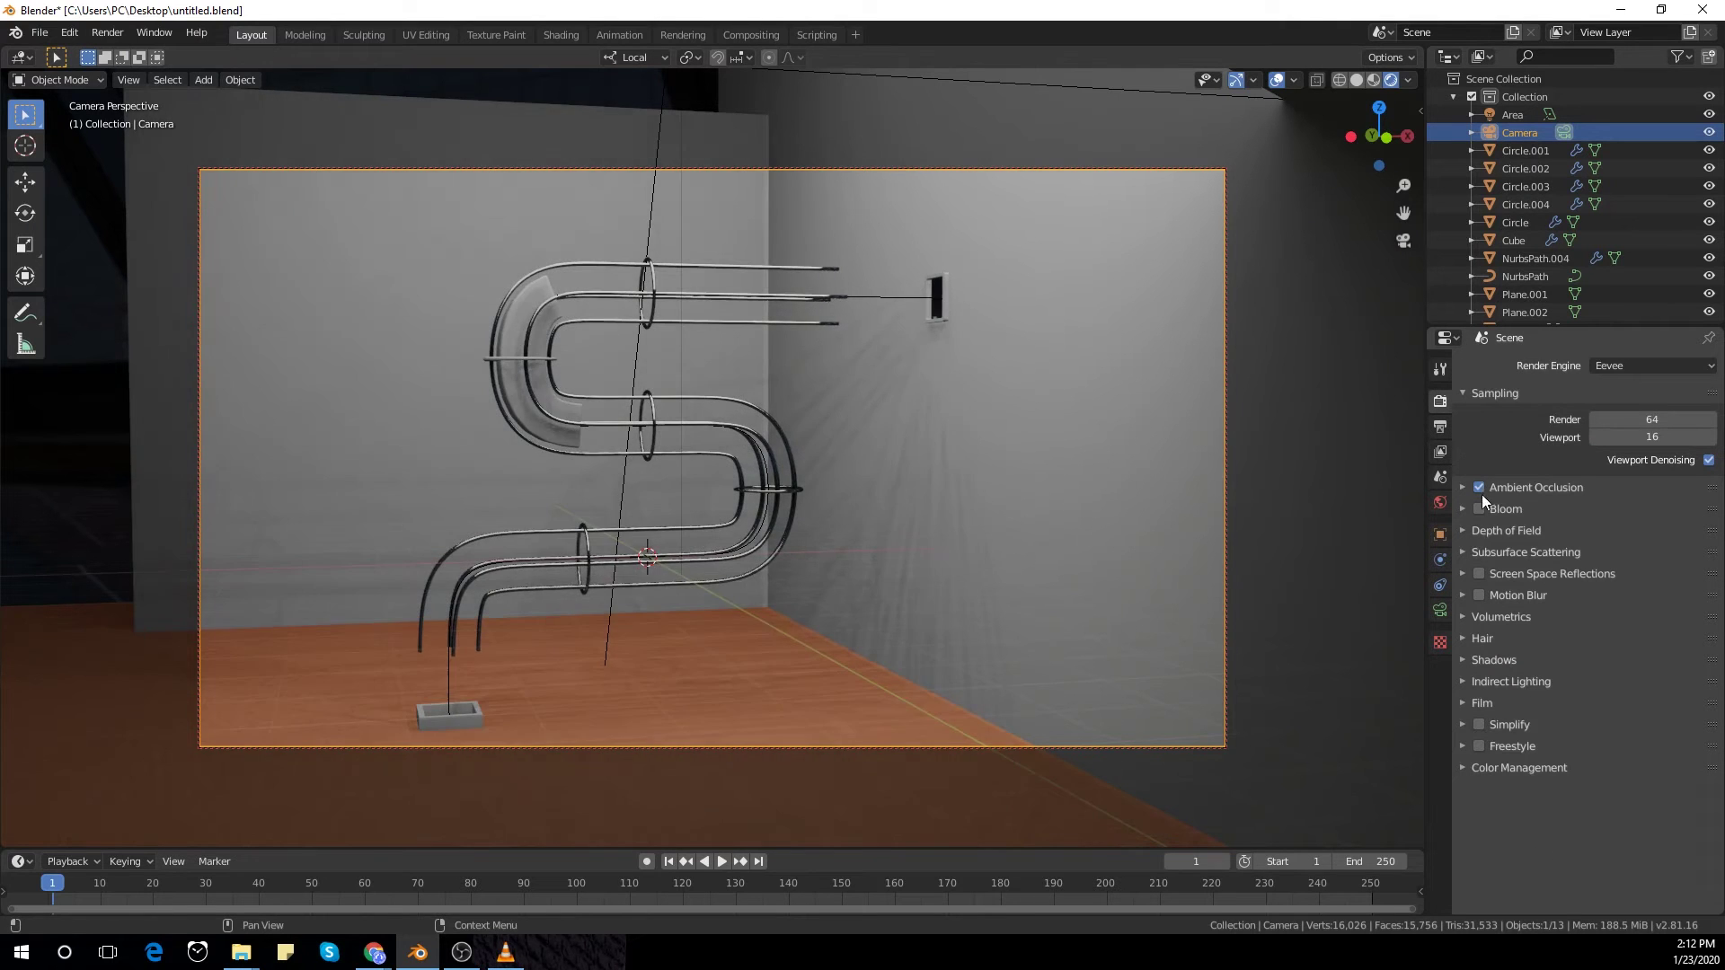
pyautogui.click(1480, 553)
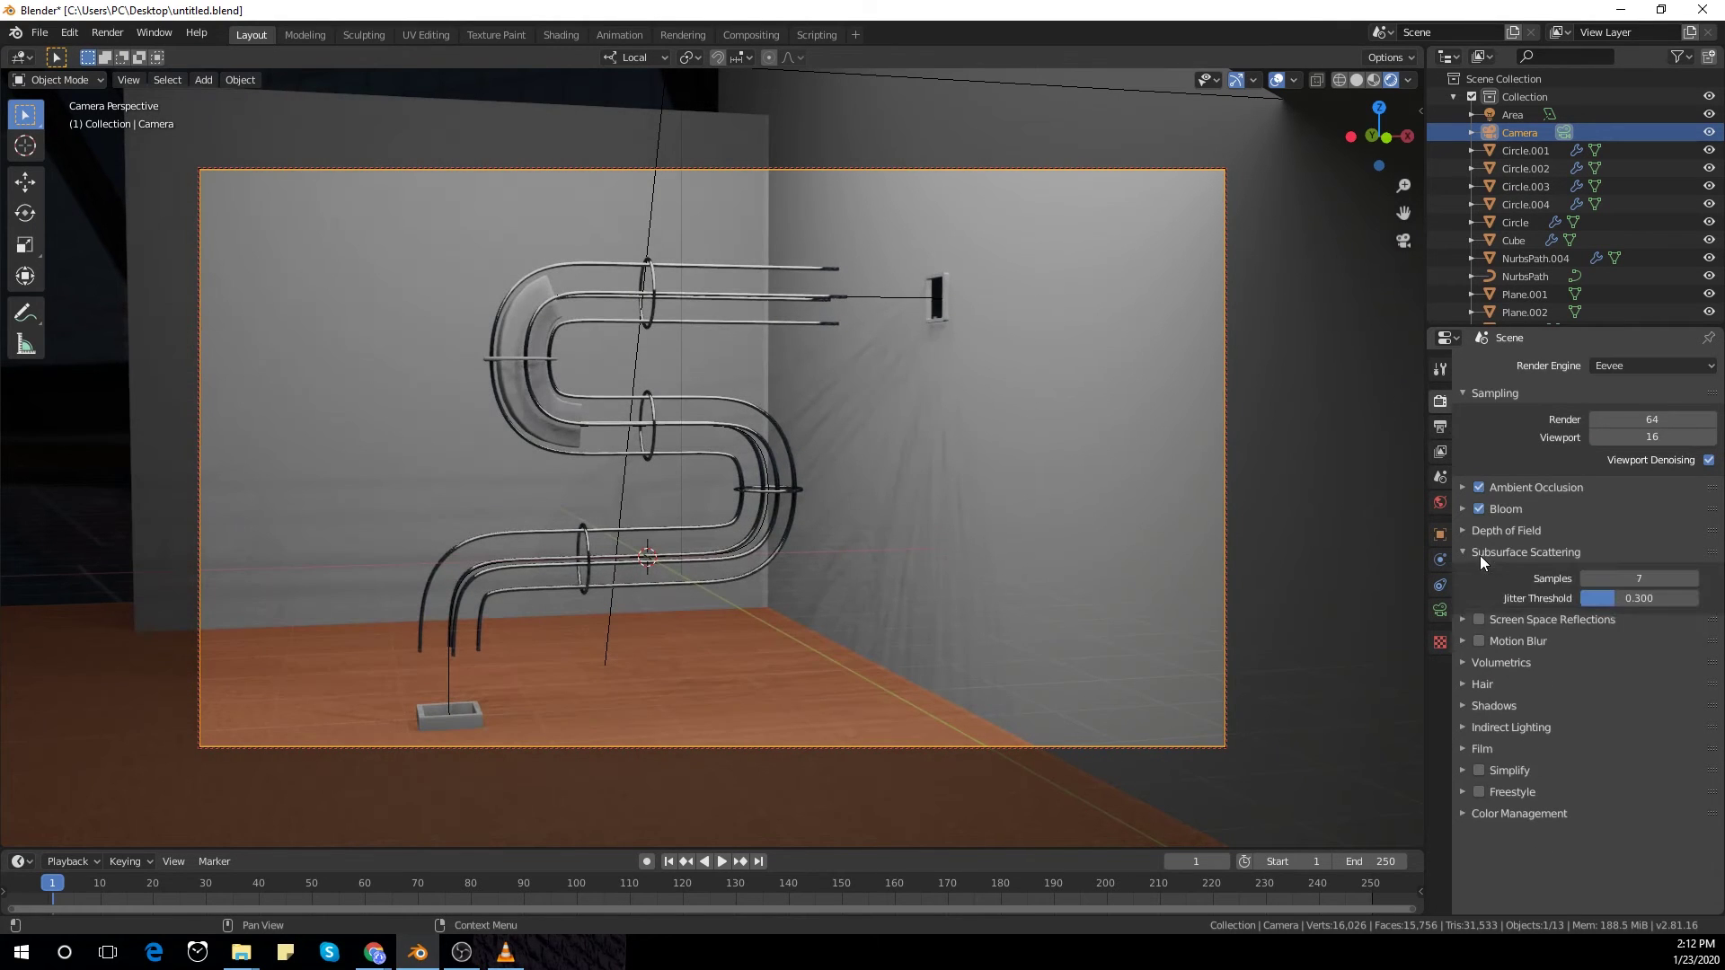
pyautogui.click(1489, 557)
pyautogui.click(1478, 574)
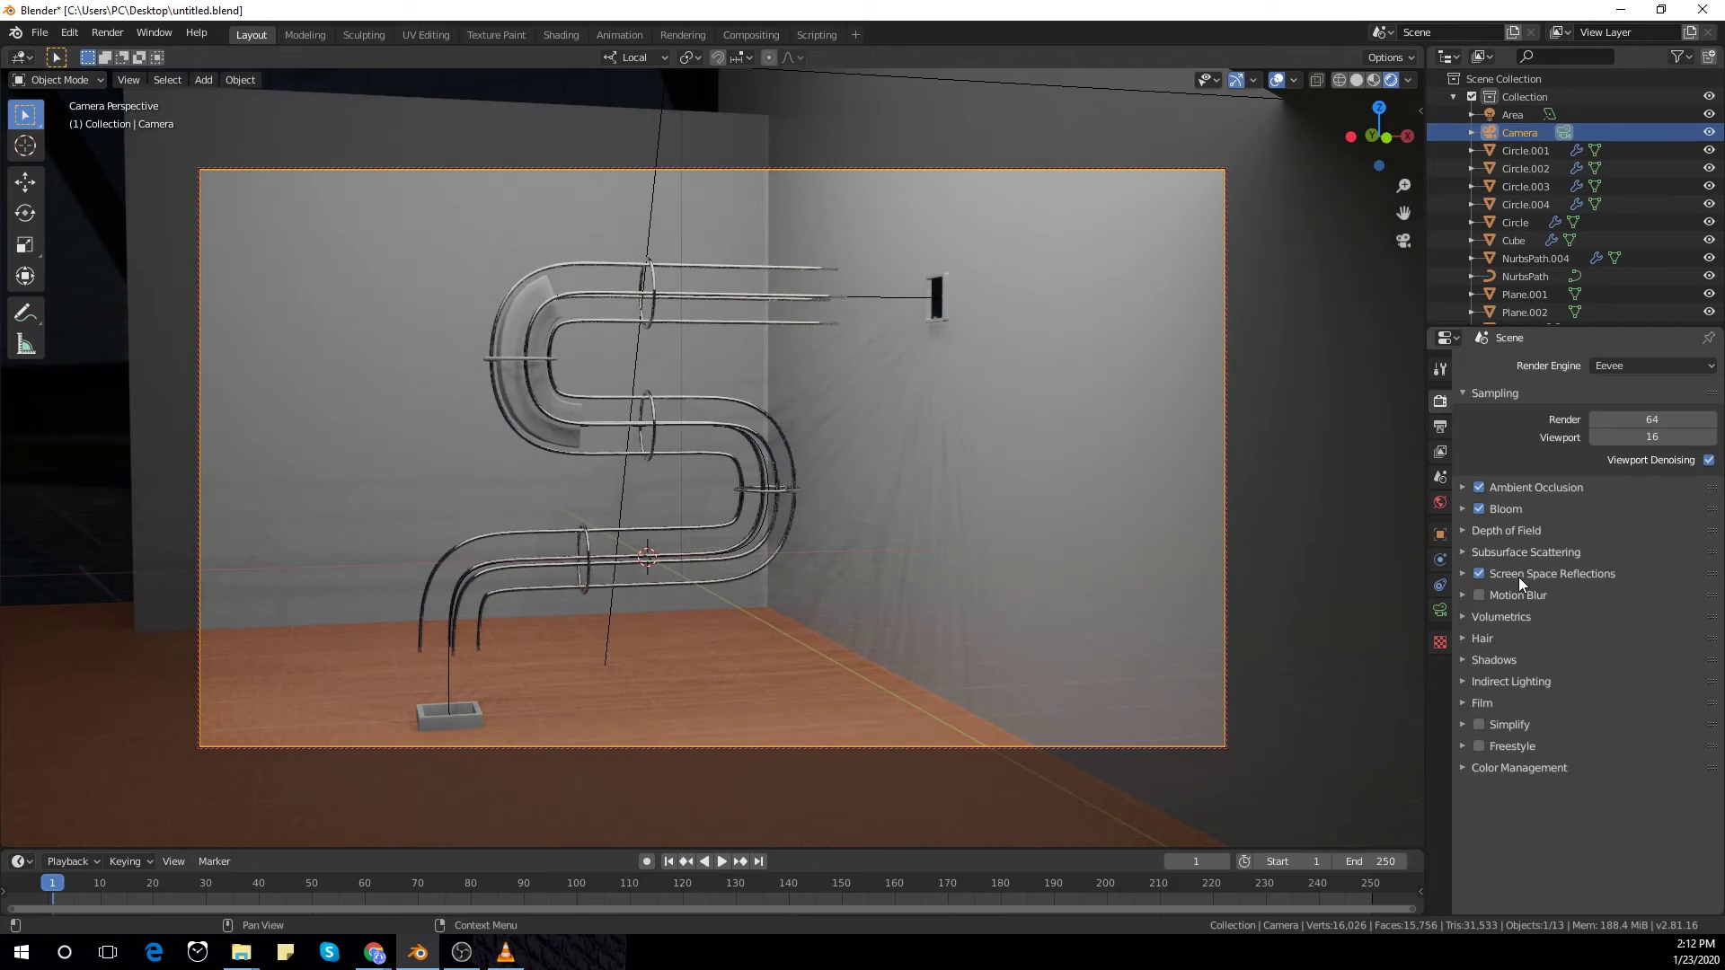
pyautogui.click(1519, 575)
pyautogui.click(1592, 577)
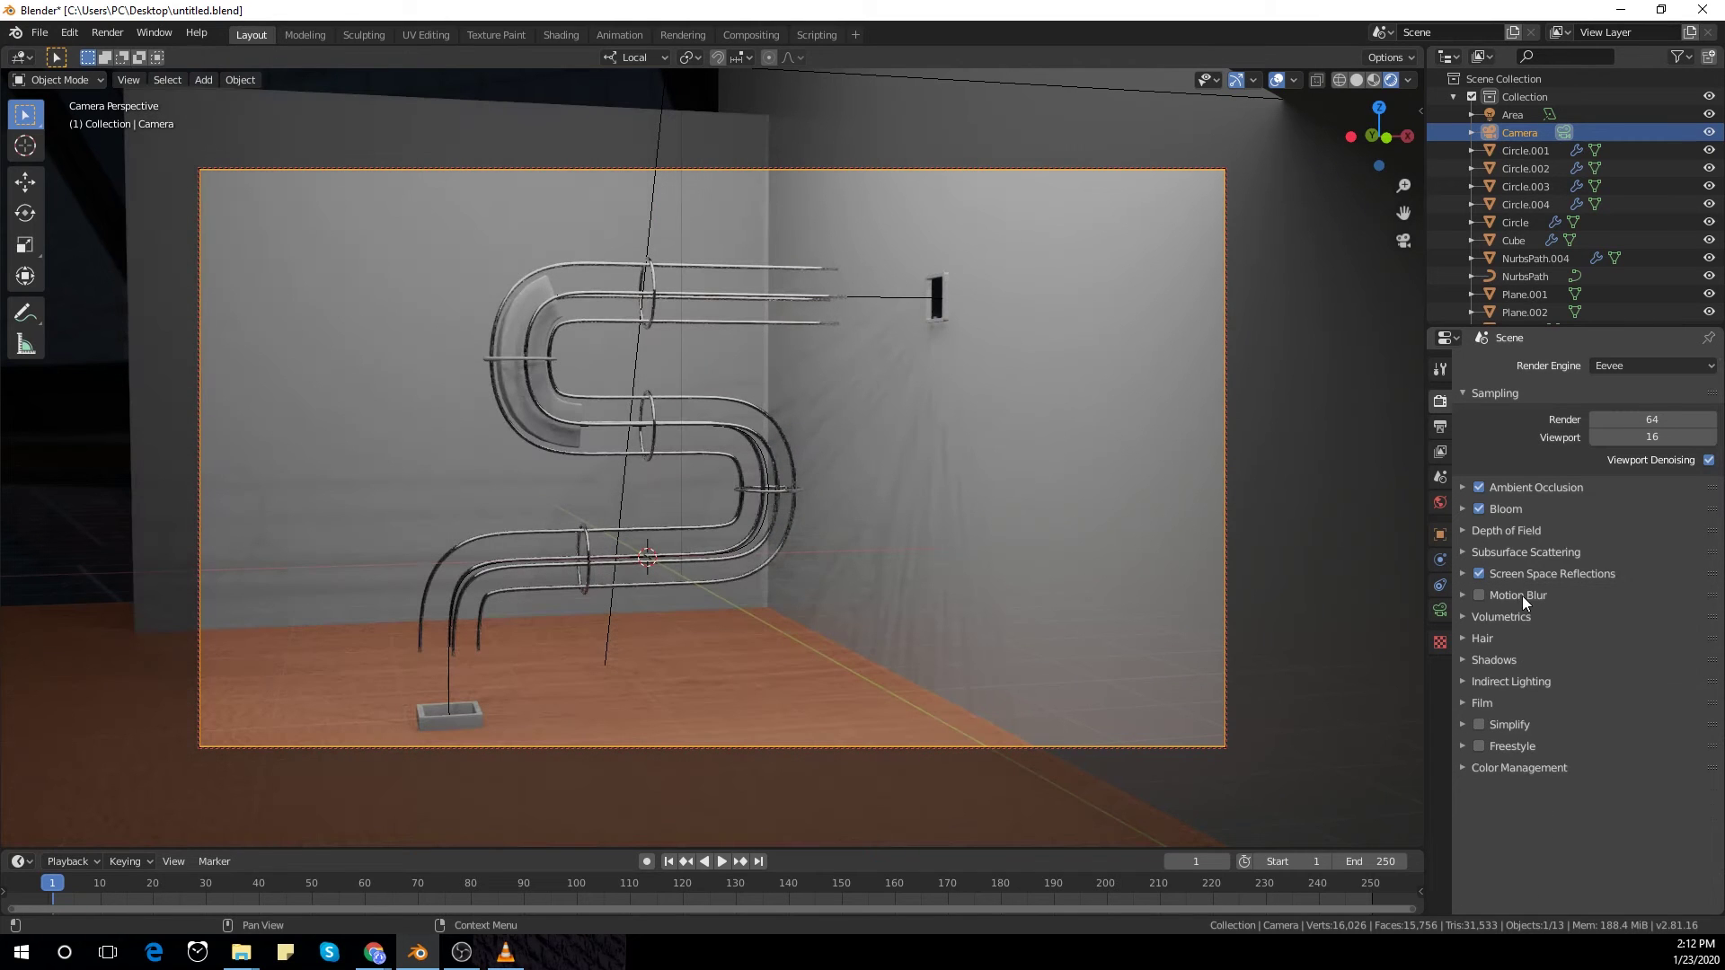
pyautogui.click(1495, 660)
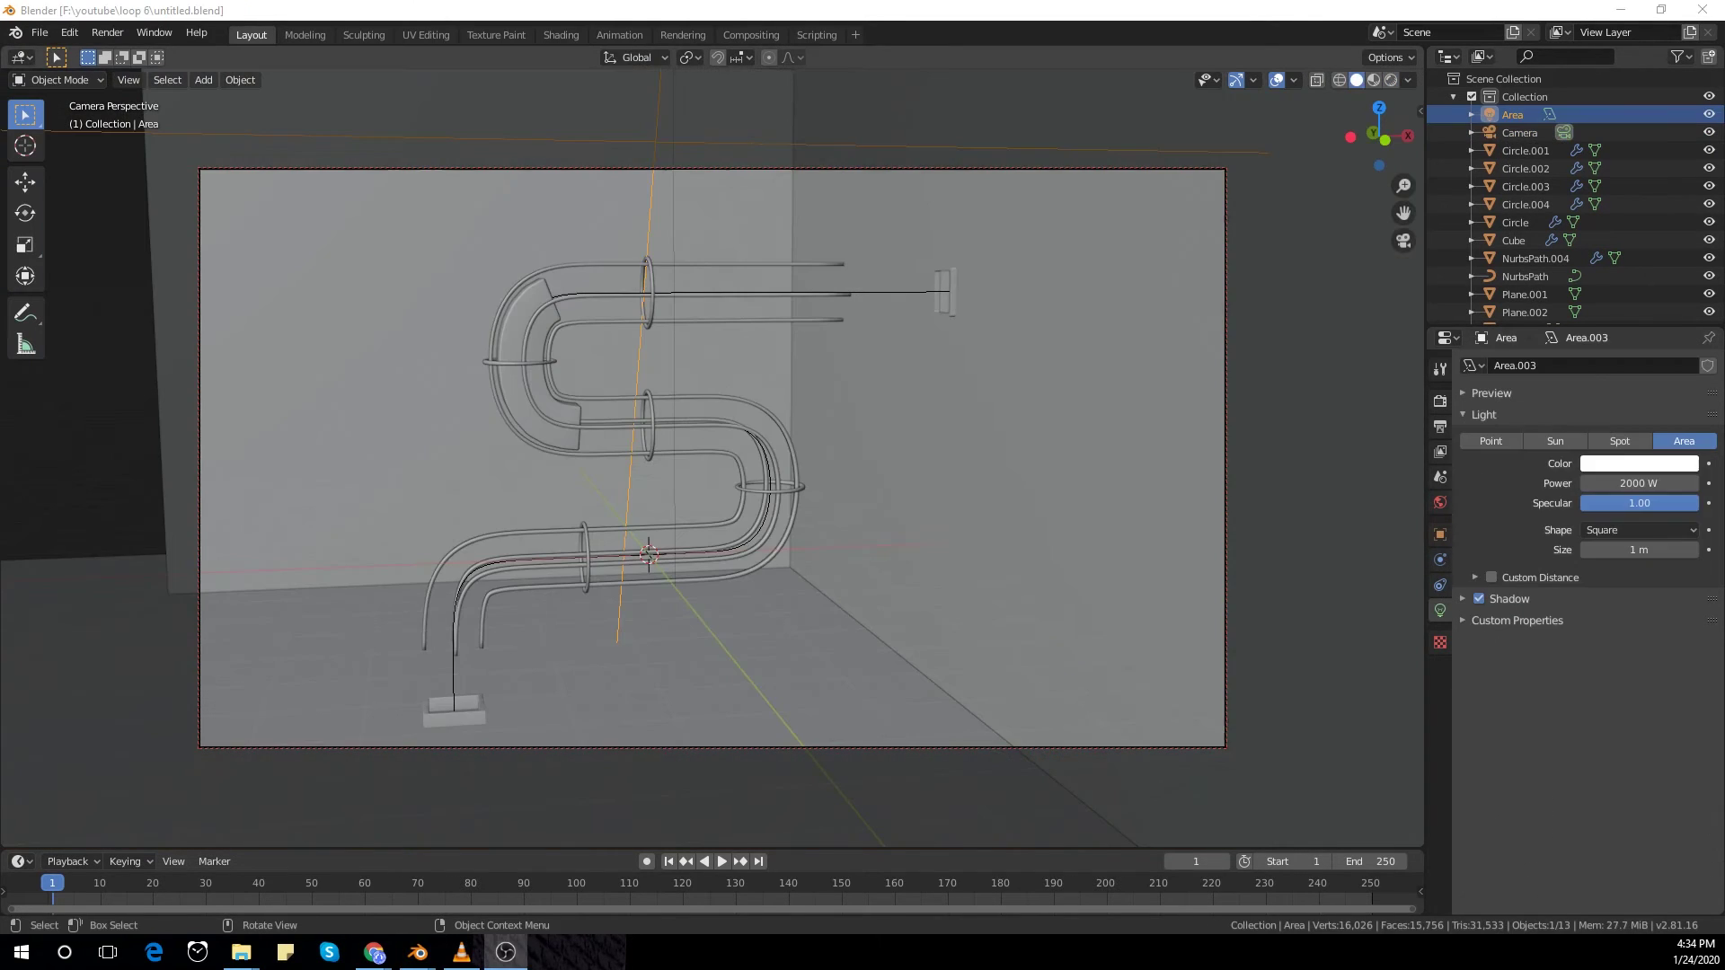
# Step: In the Shading workspace, switch to Material Preview and bring up the floor plane's material nodes
pyautogui.click(418, 953)
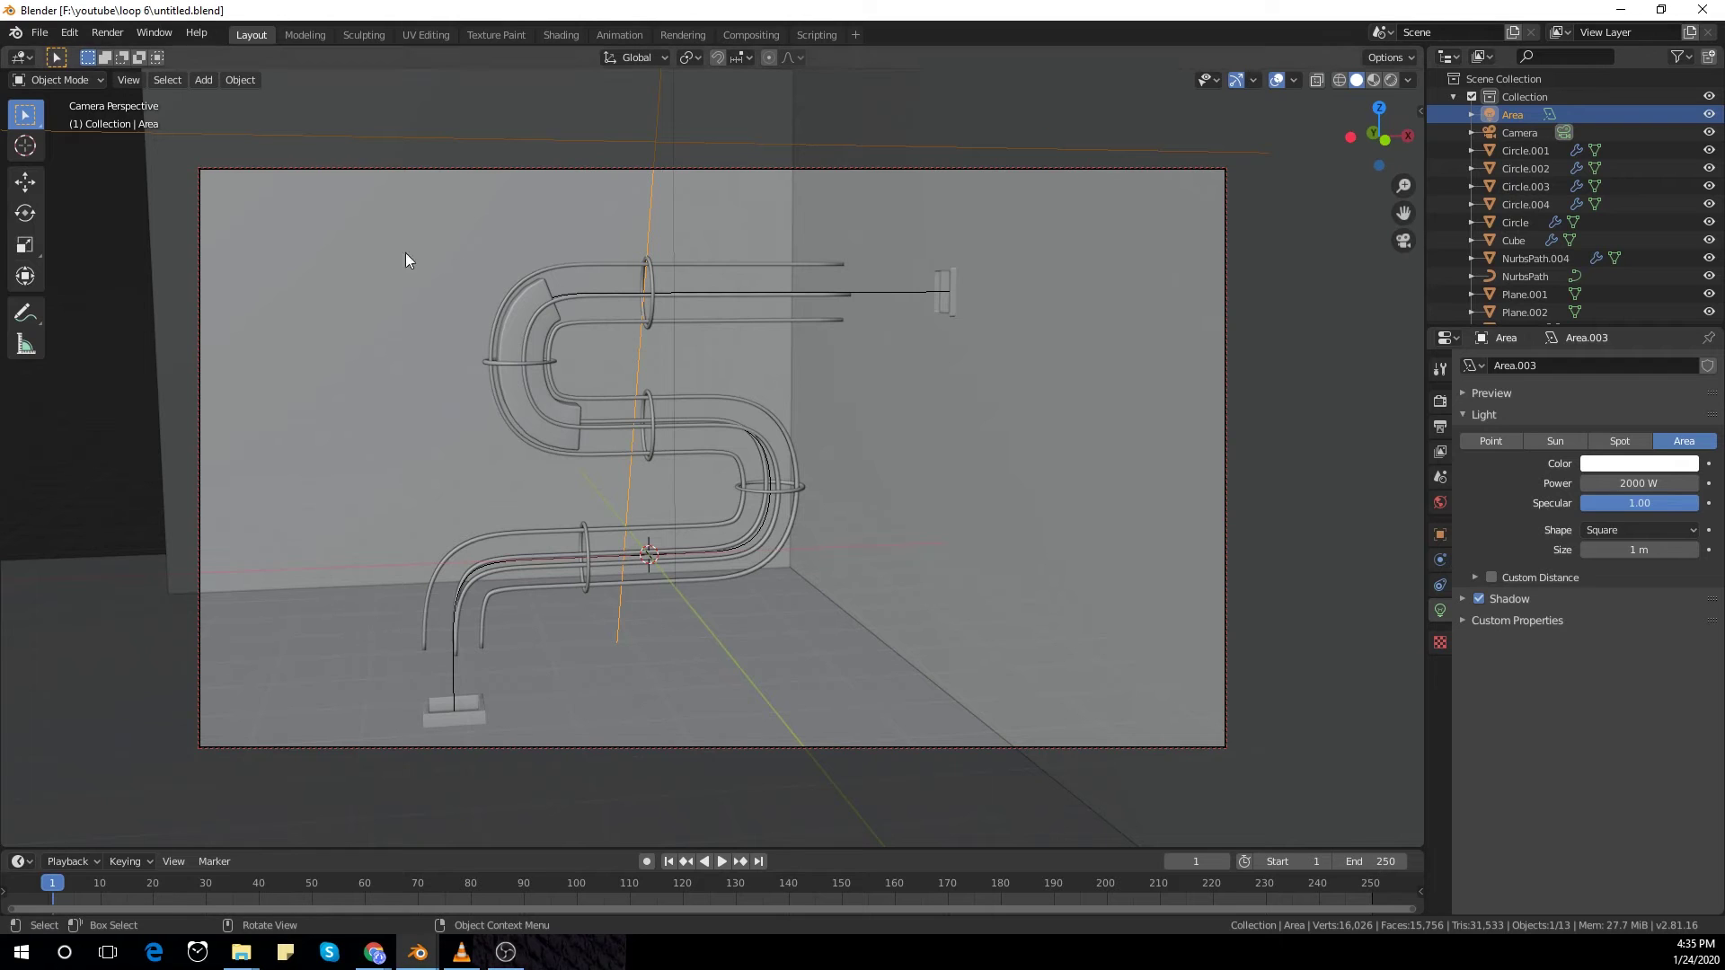
pyautogui.click(561, 35)
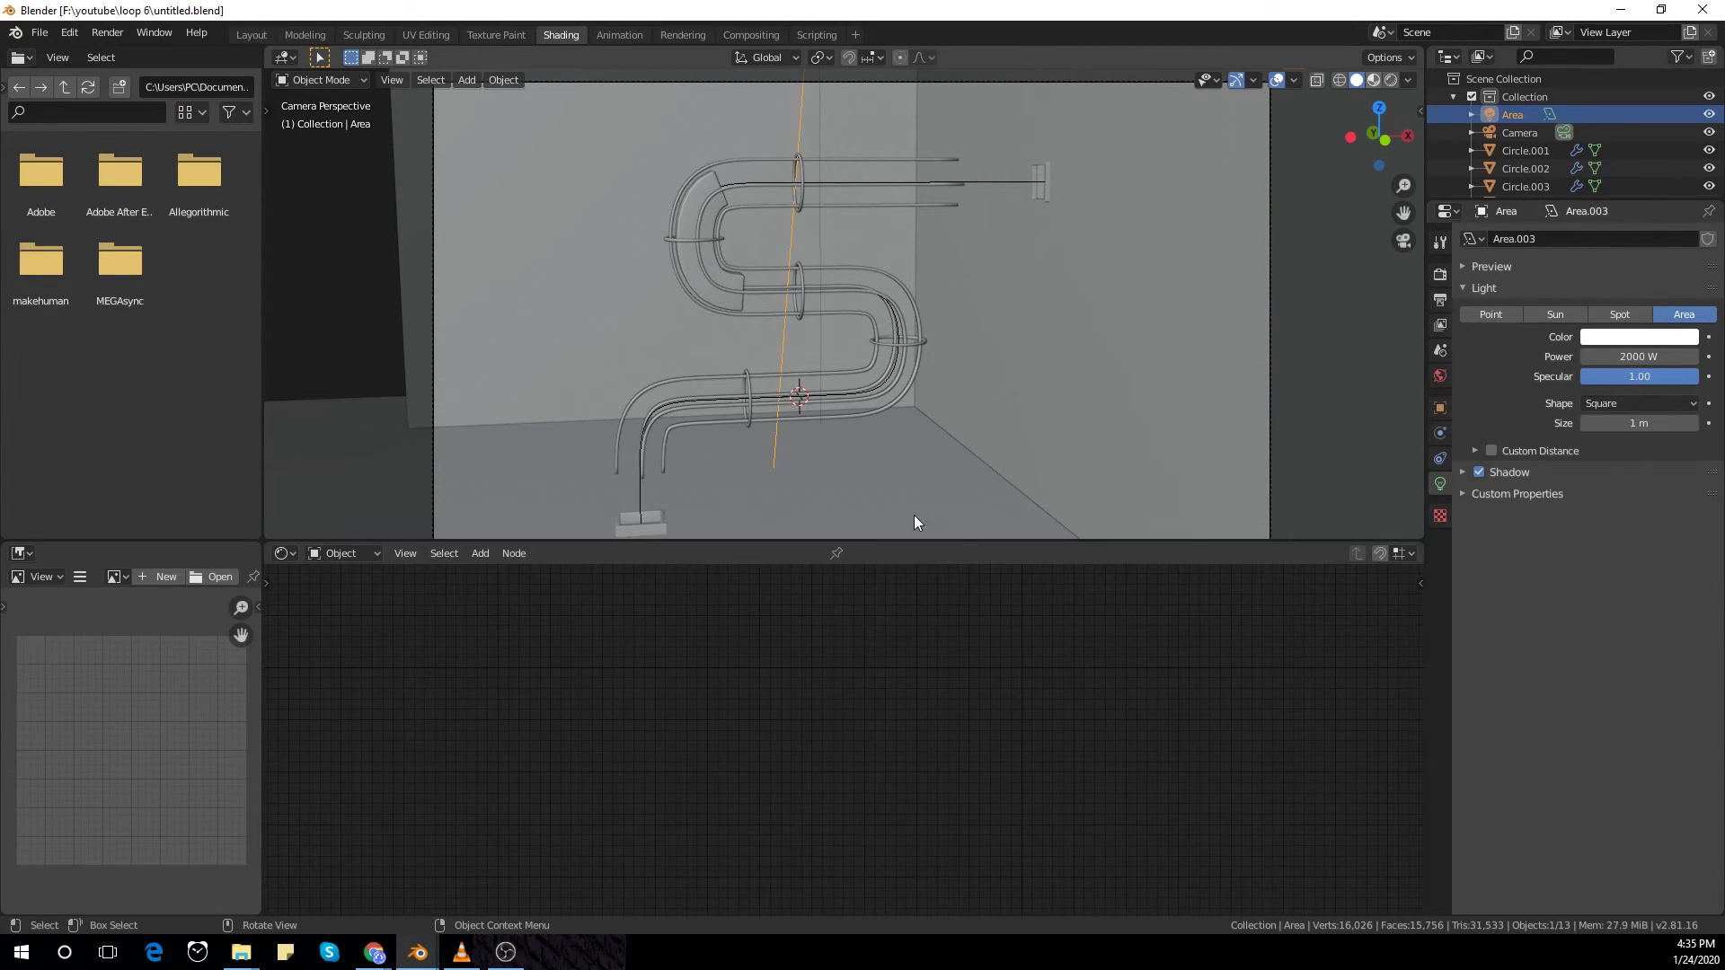
pyautogui.click(1372, 79)
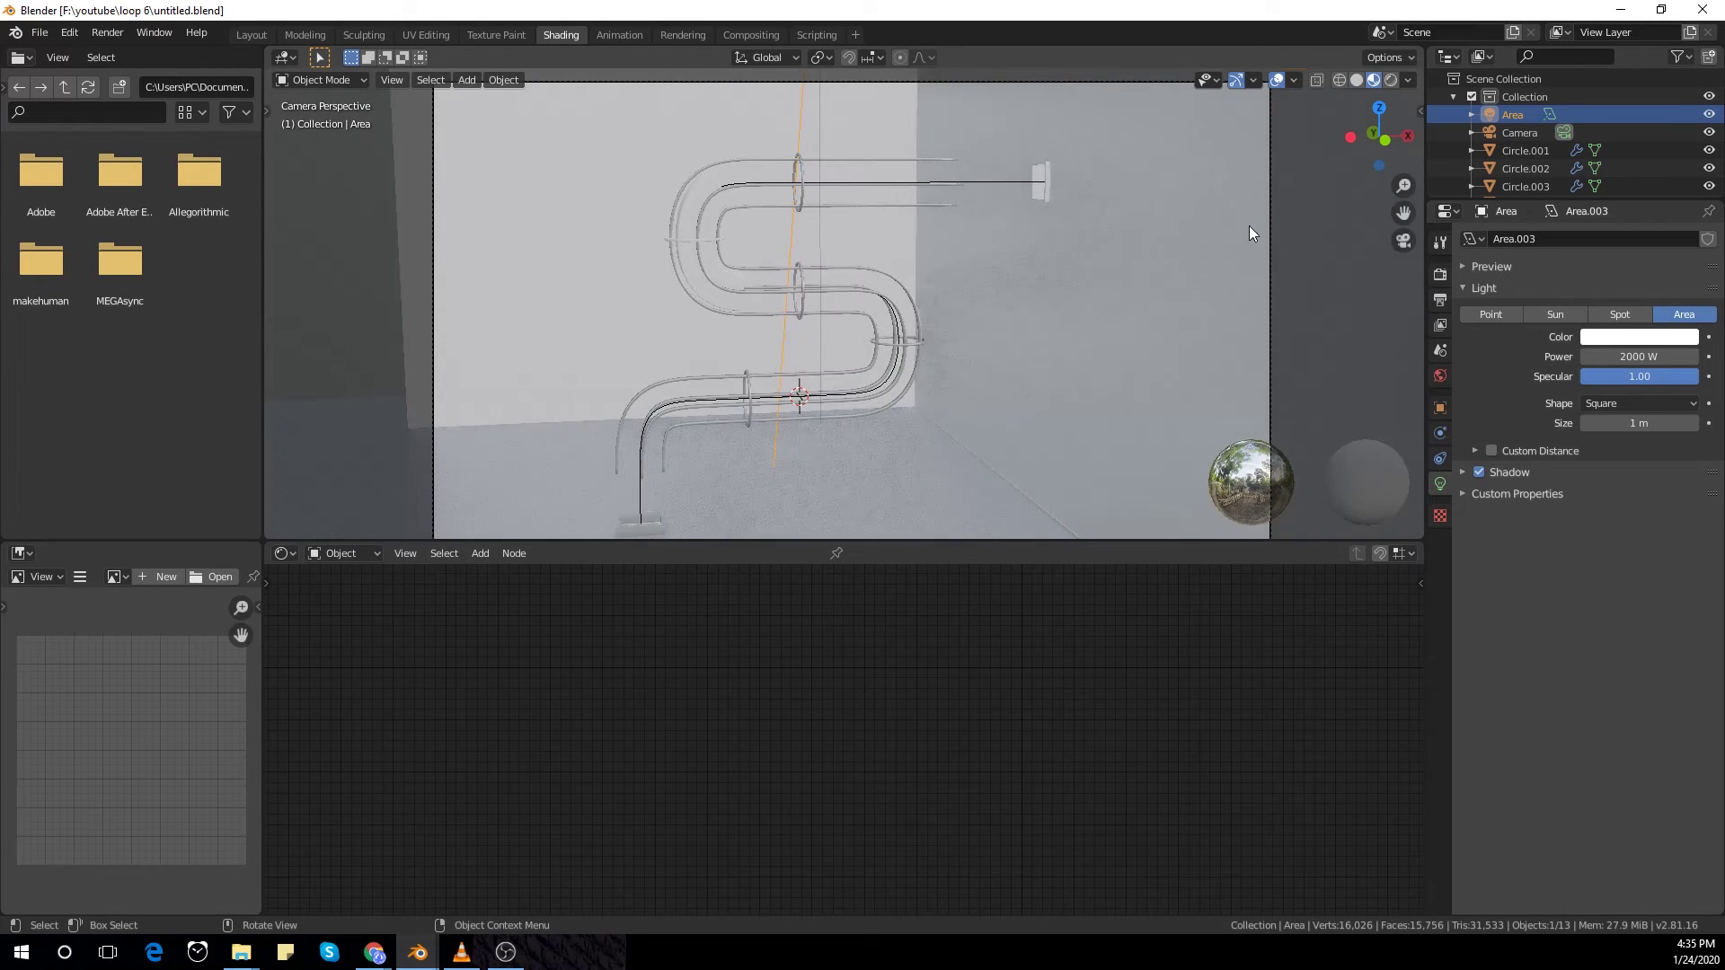
pyautogui.click(938, 467)
pyautogui.moveTo(814, 656); pyautogui.dragTo(778, 794, button='middle')
pyautogui.scroll(1, 798, 683)
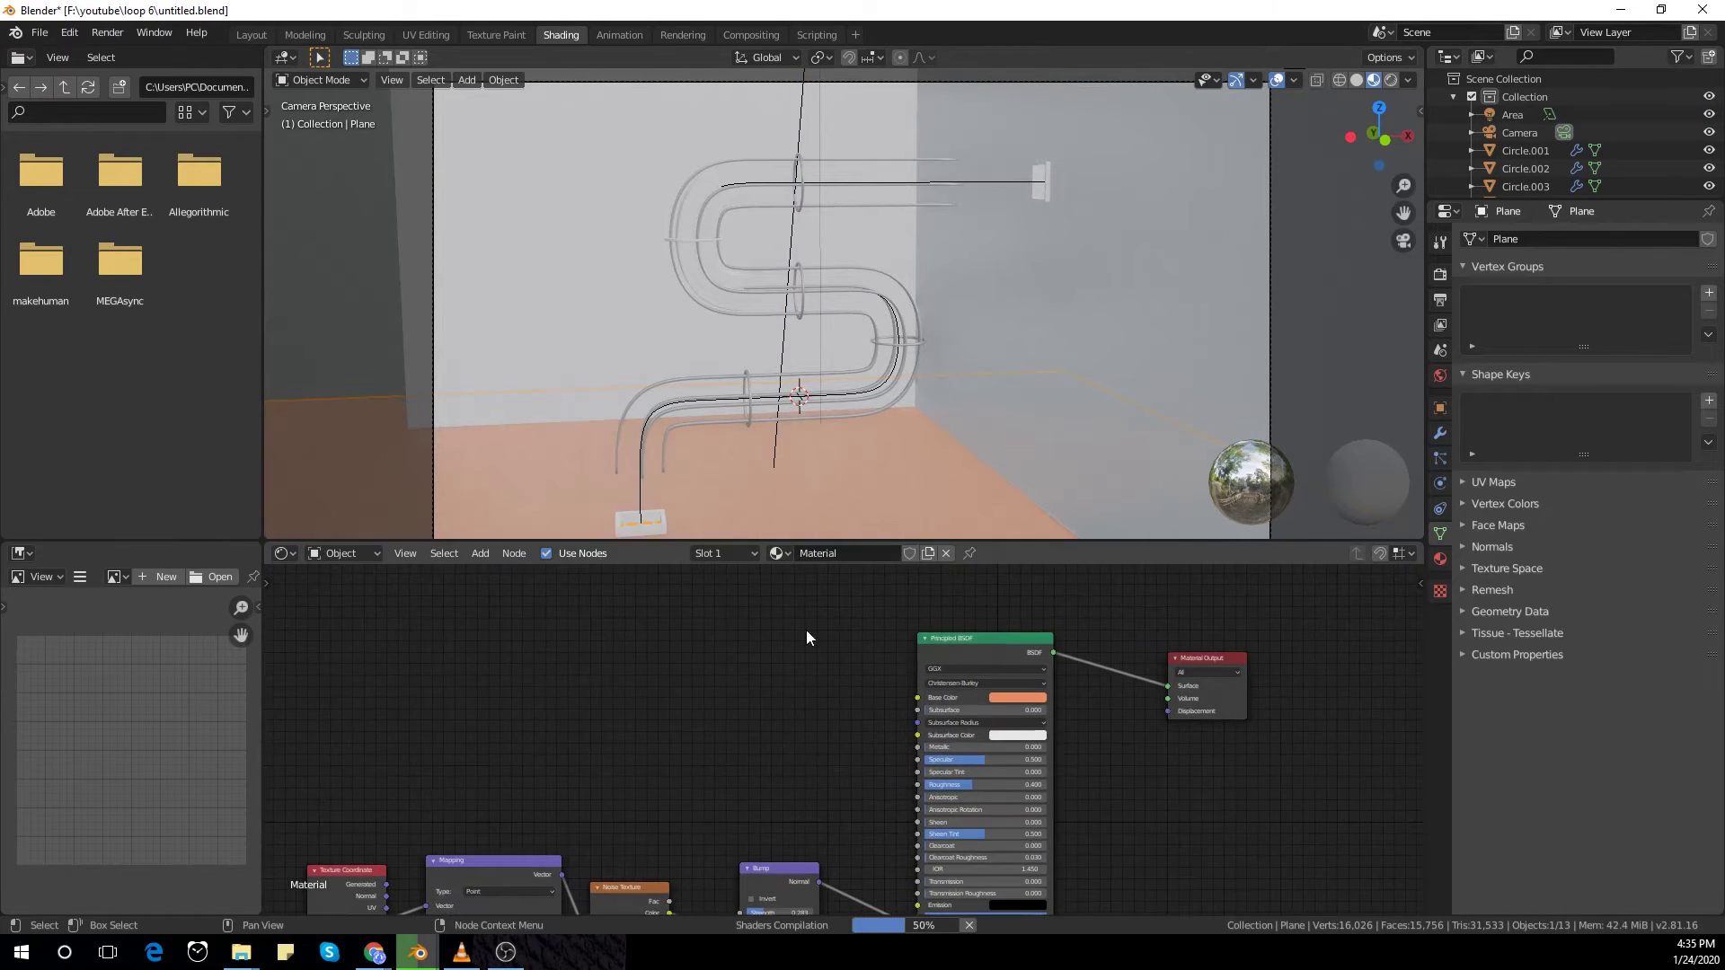
pyautogui.moveTo(736, 725); pyautogui.dragTo(846, 566, button='middle')
pyautogui.scroll(2, 835, 837)
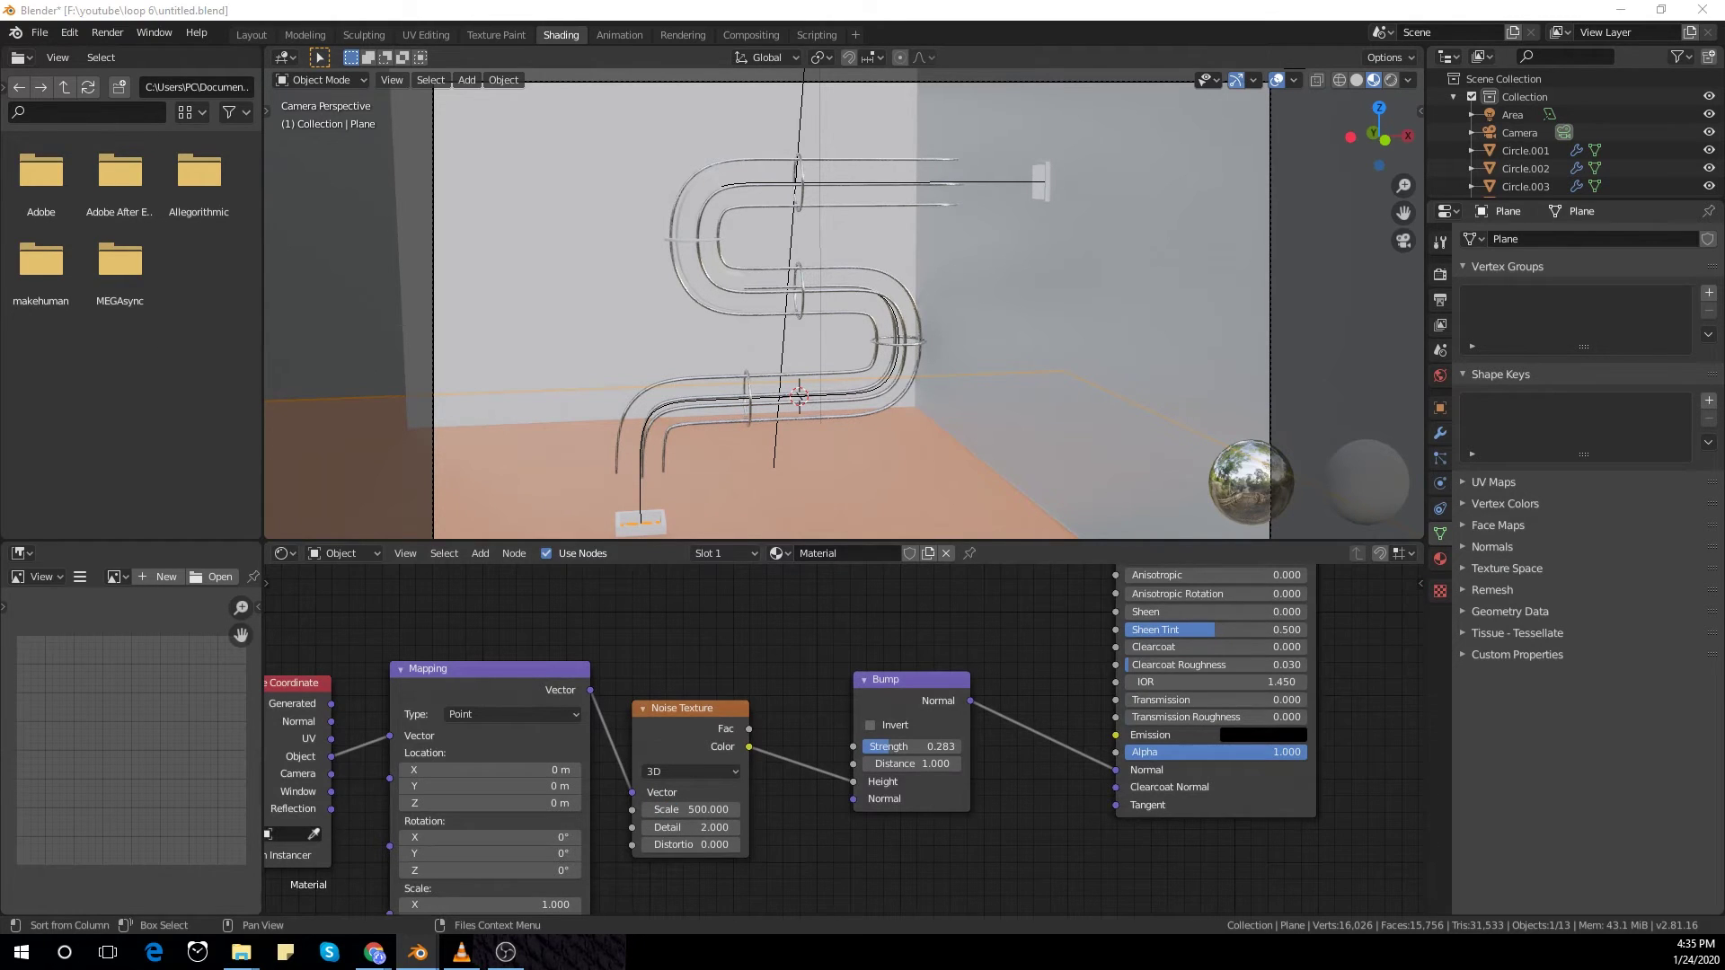
# Step: Switch the viewport to Rendered shading and adjust the camera framing slightly
pyautogui.click(1390, 80)
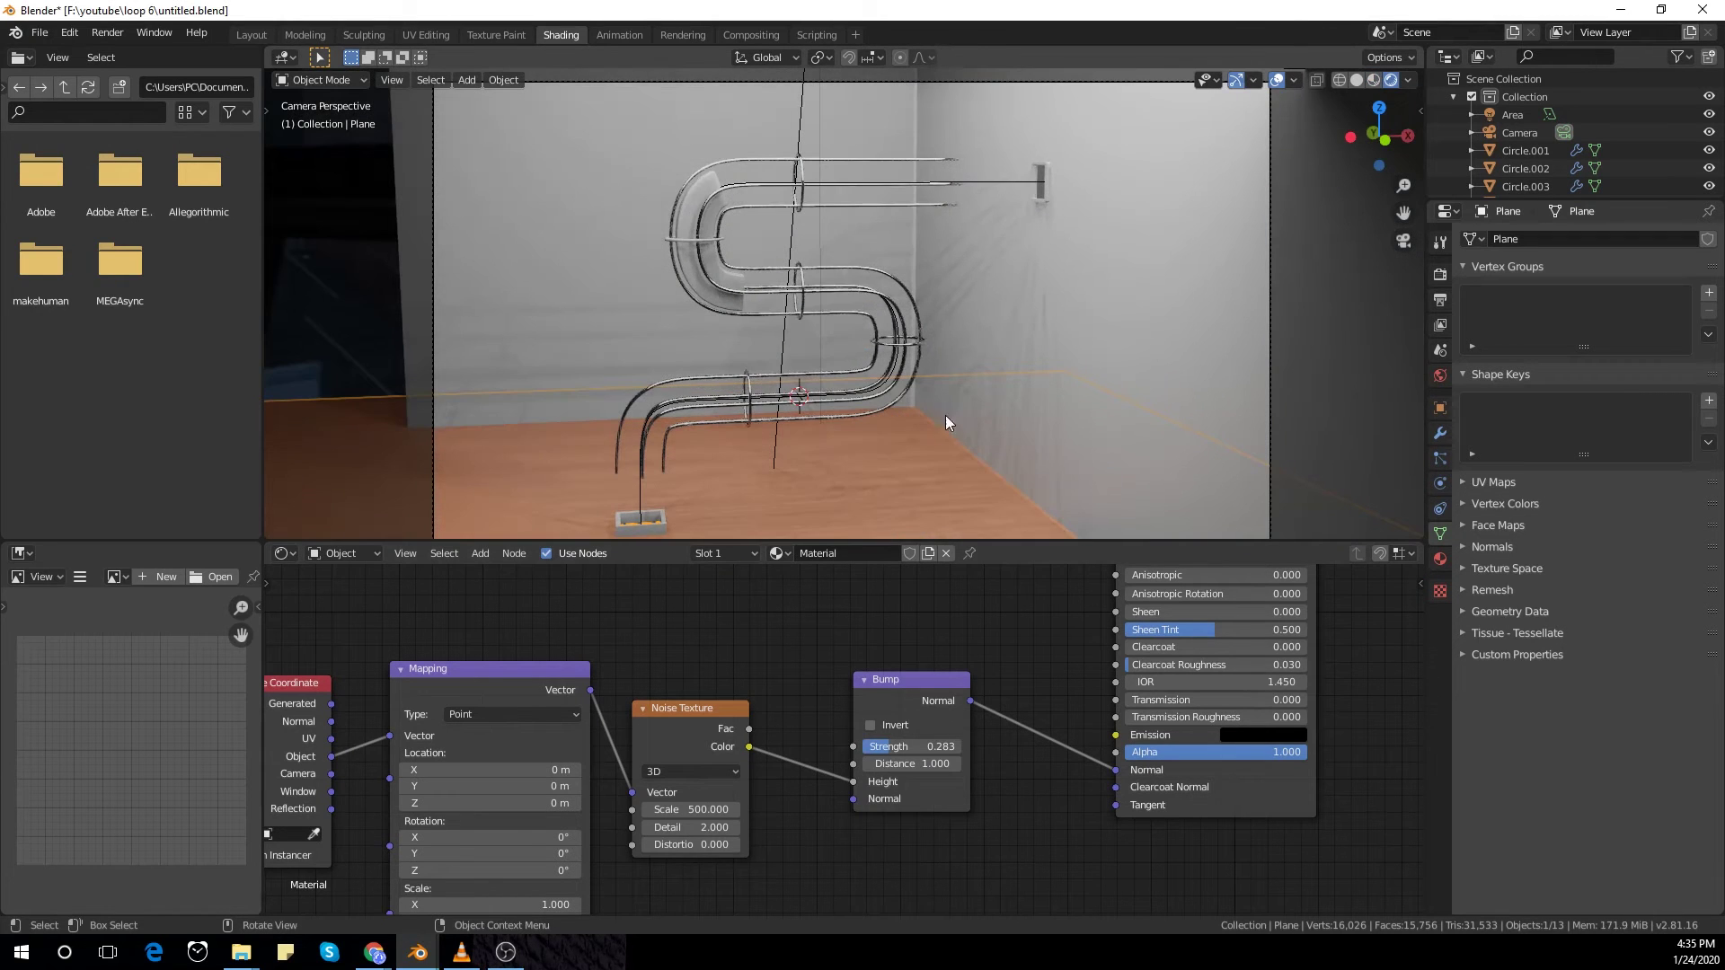
pyautogui.moveTo(941, 427)
pyautogui.keyDown('shift'); pyautogui.mouseDown(button='middle')
pyautogui.moveTo(940, 381)
pyautogui.moveTo(934, 394)
pyautogui.mouseUp(button='middle'); pyautogui.keyUp('shift')
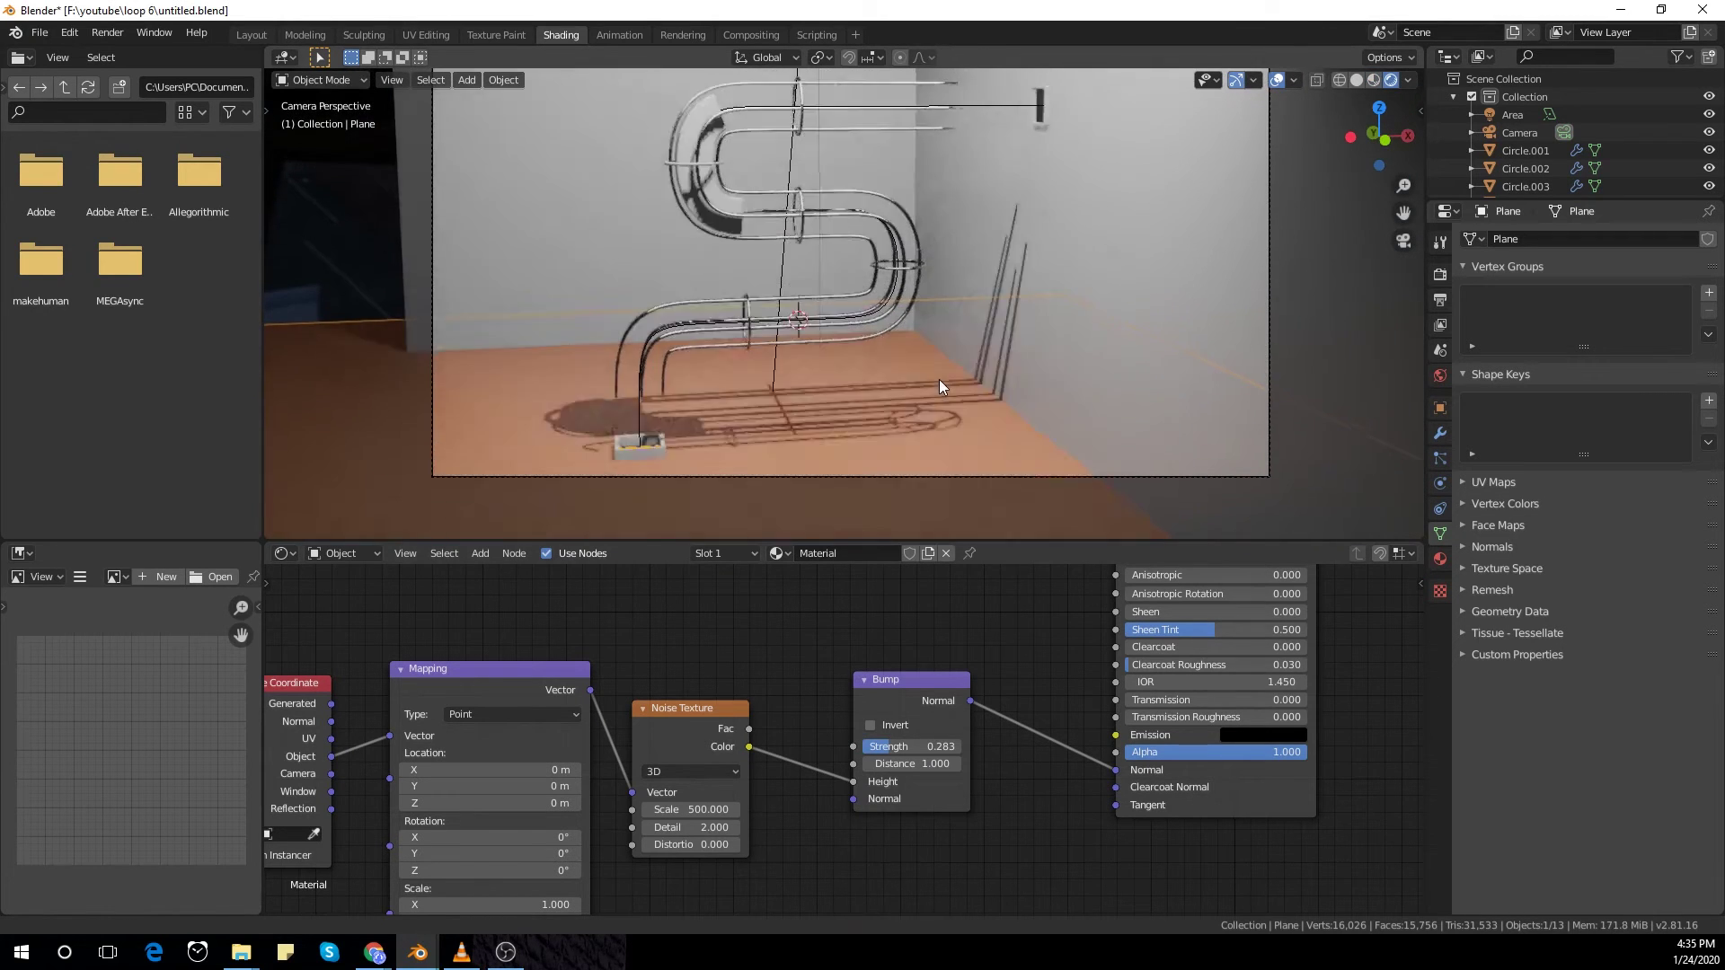
pyautogui.scroll(-2, 663, 685)
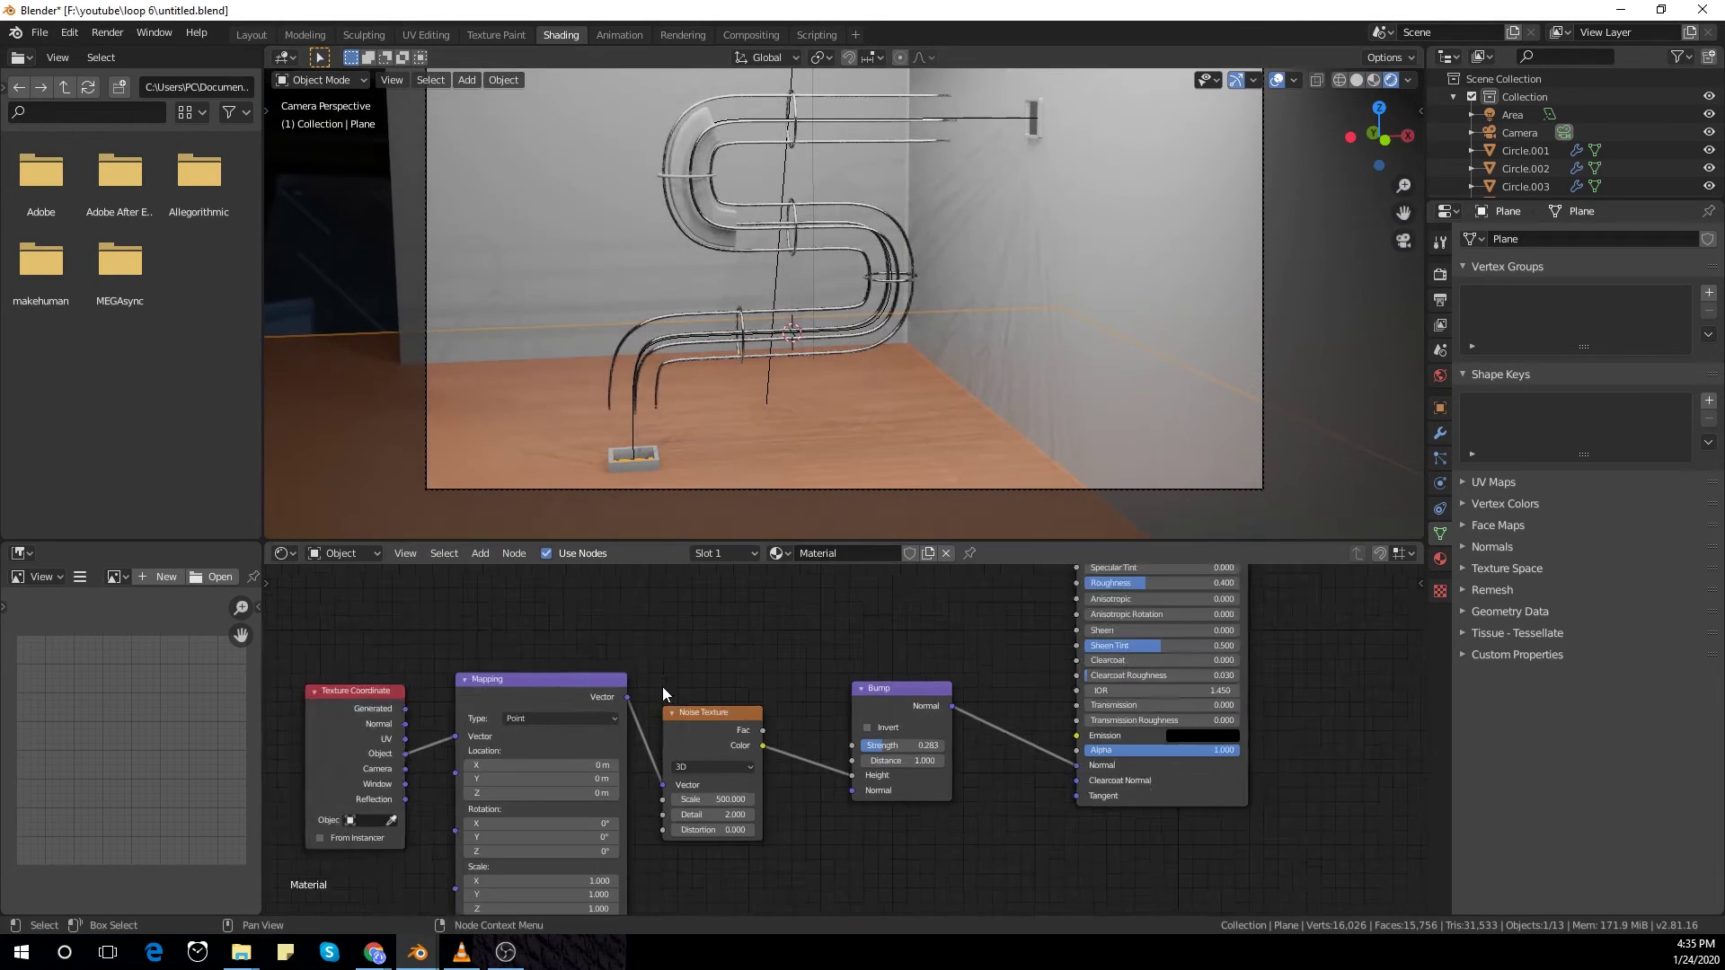
pyautogui.moveTo(669, 661); pyautogui.dragTo(630, 780, button='middle')
# Step: Give the back wall plane a new material and frame its nodes
pyautogui.click(1054, 190)
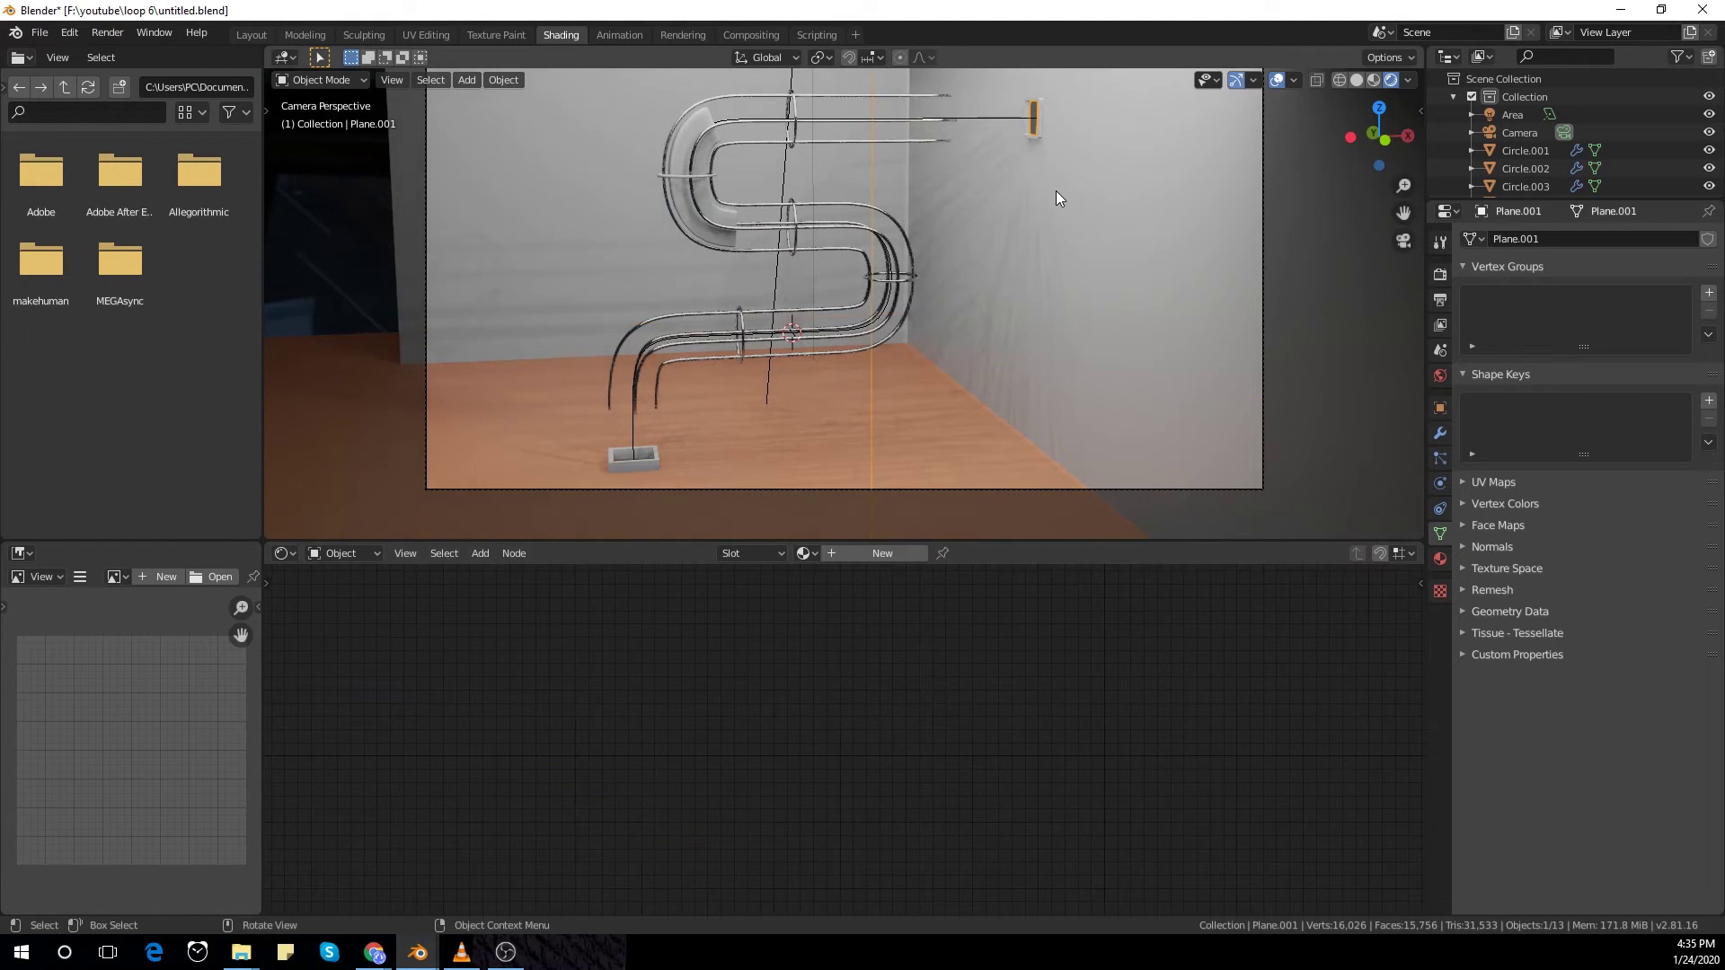
pyautogui.click(854, 554)
pyautogui.moveTo(903, 667); pyautogui.dragTo(661, 683, button='middle')
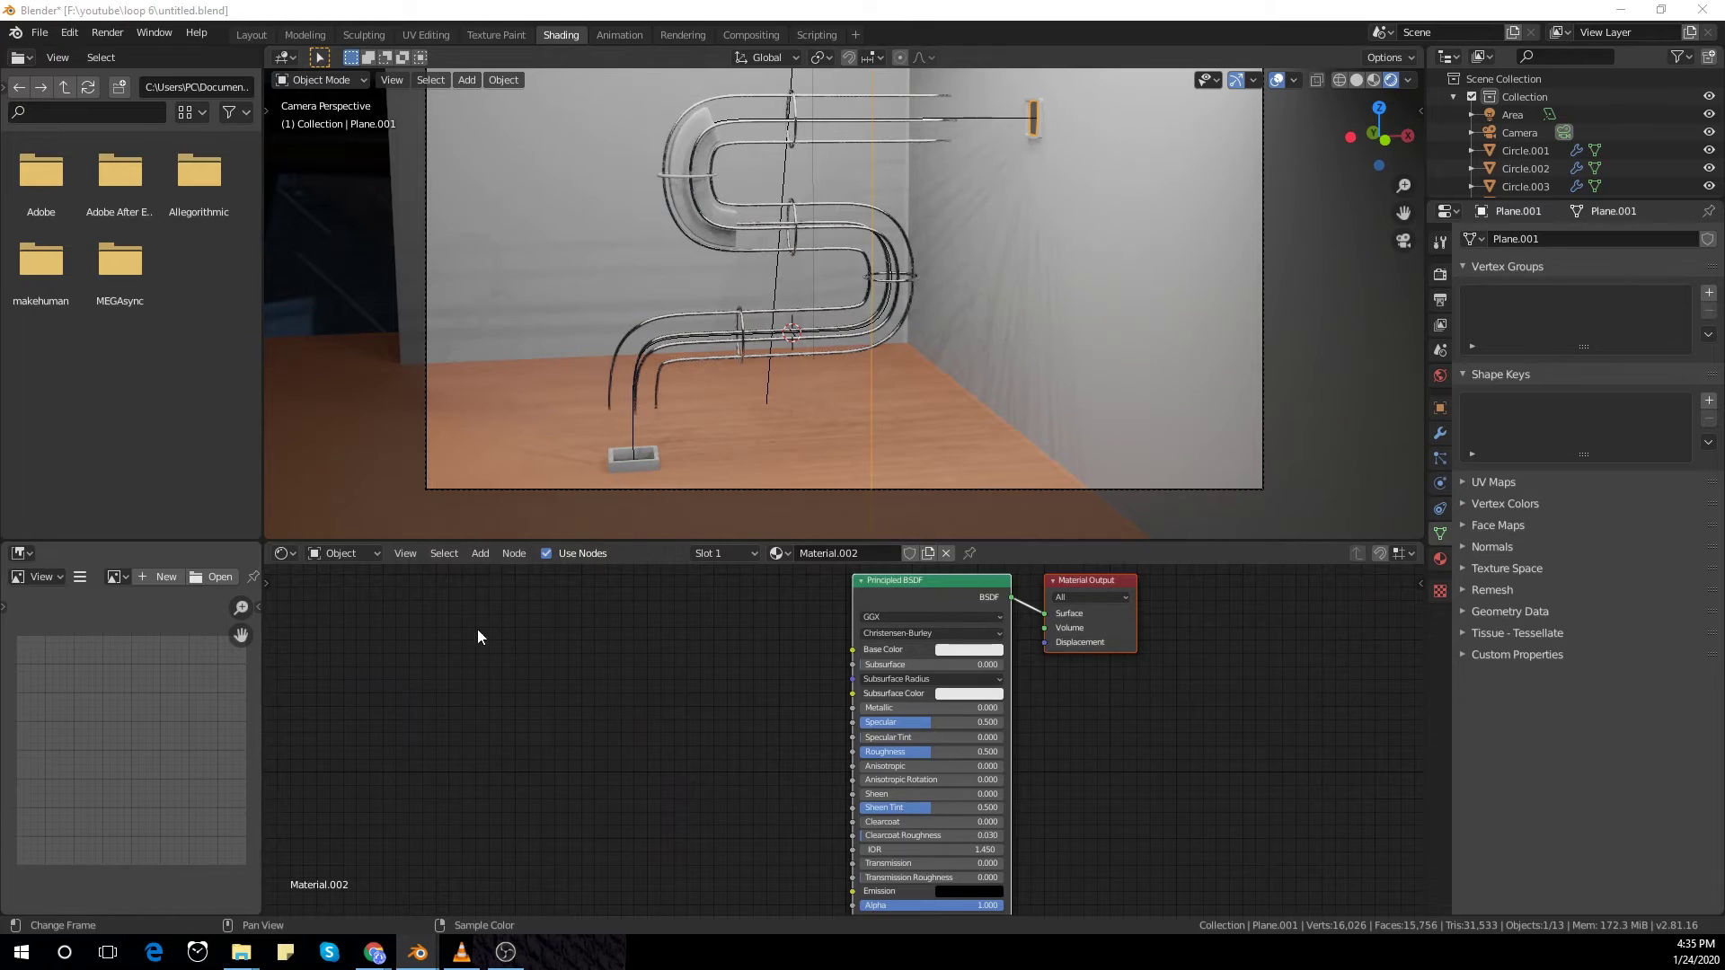
pyautogui.moveTo(731, 699); pyautogui.dragTo(667, 676, button='middle')
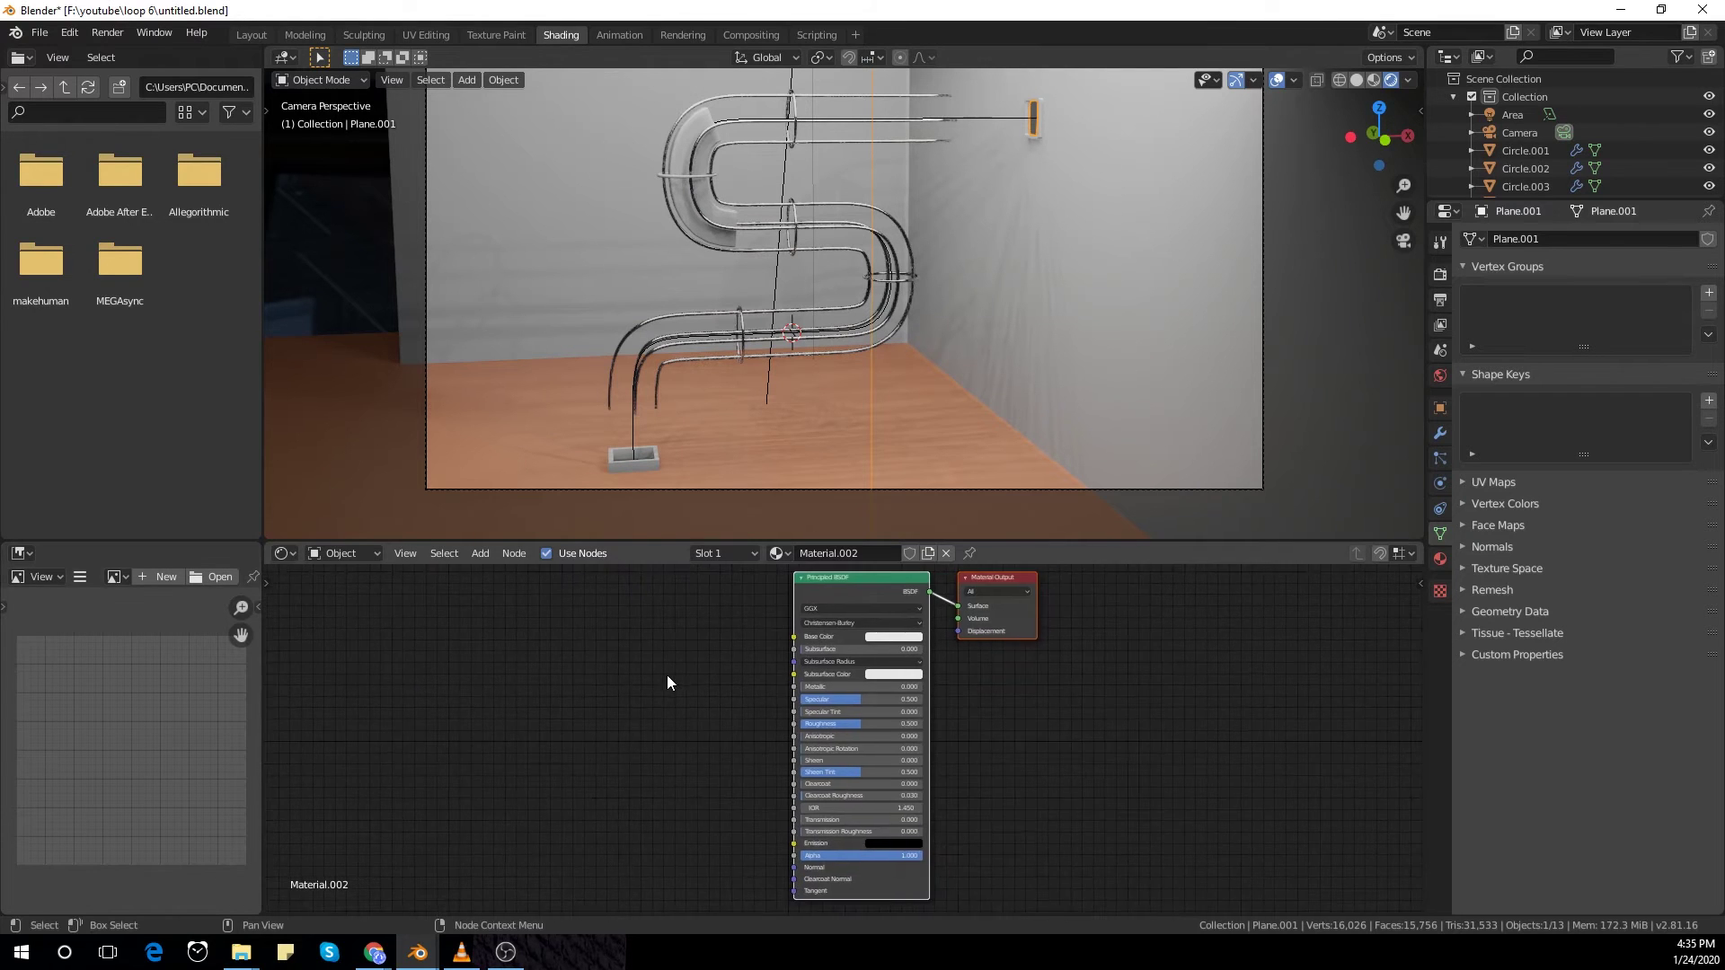
pyautogui.scroll(-1, 667, 679)
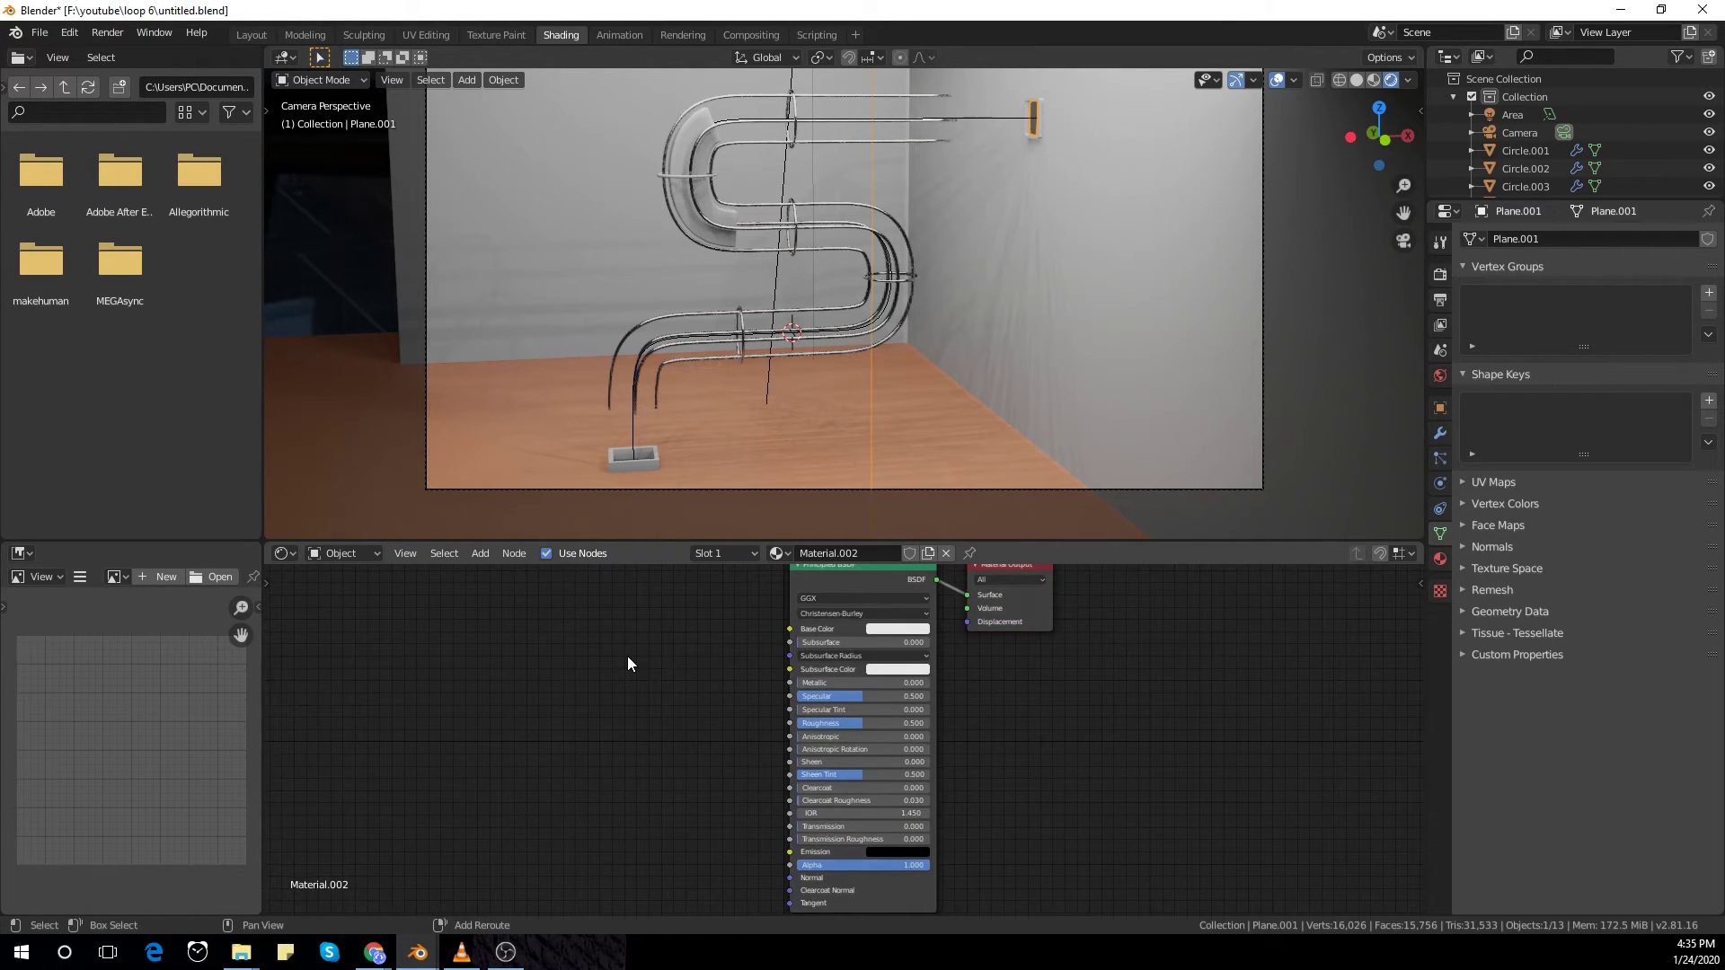
# Step: Add a ColorRamp and a Musgrave Texture, wiring Musgrave through the ColorRamp into Base Color
pyautogui.hotkey('shift', 'a')
pyautogui.write('colo')
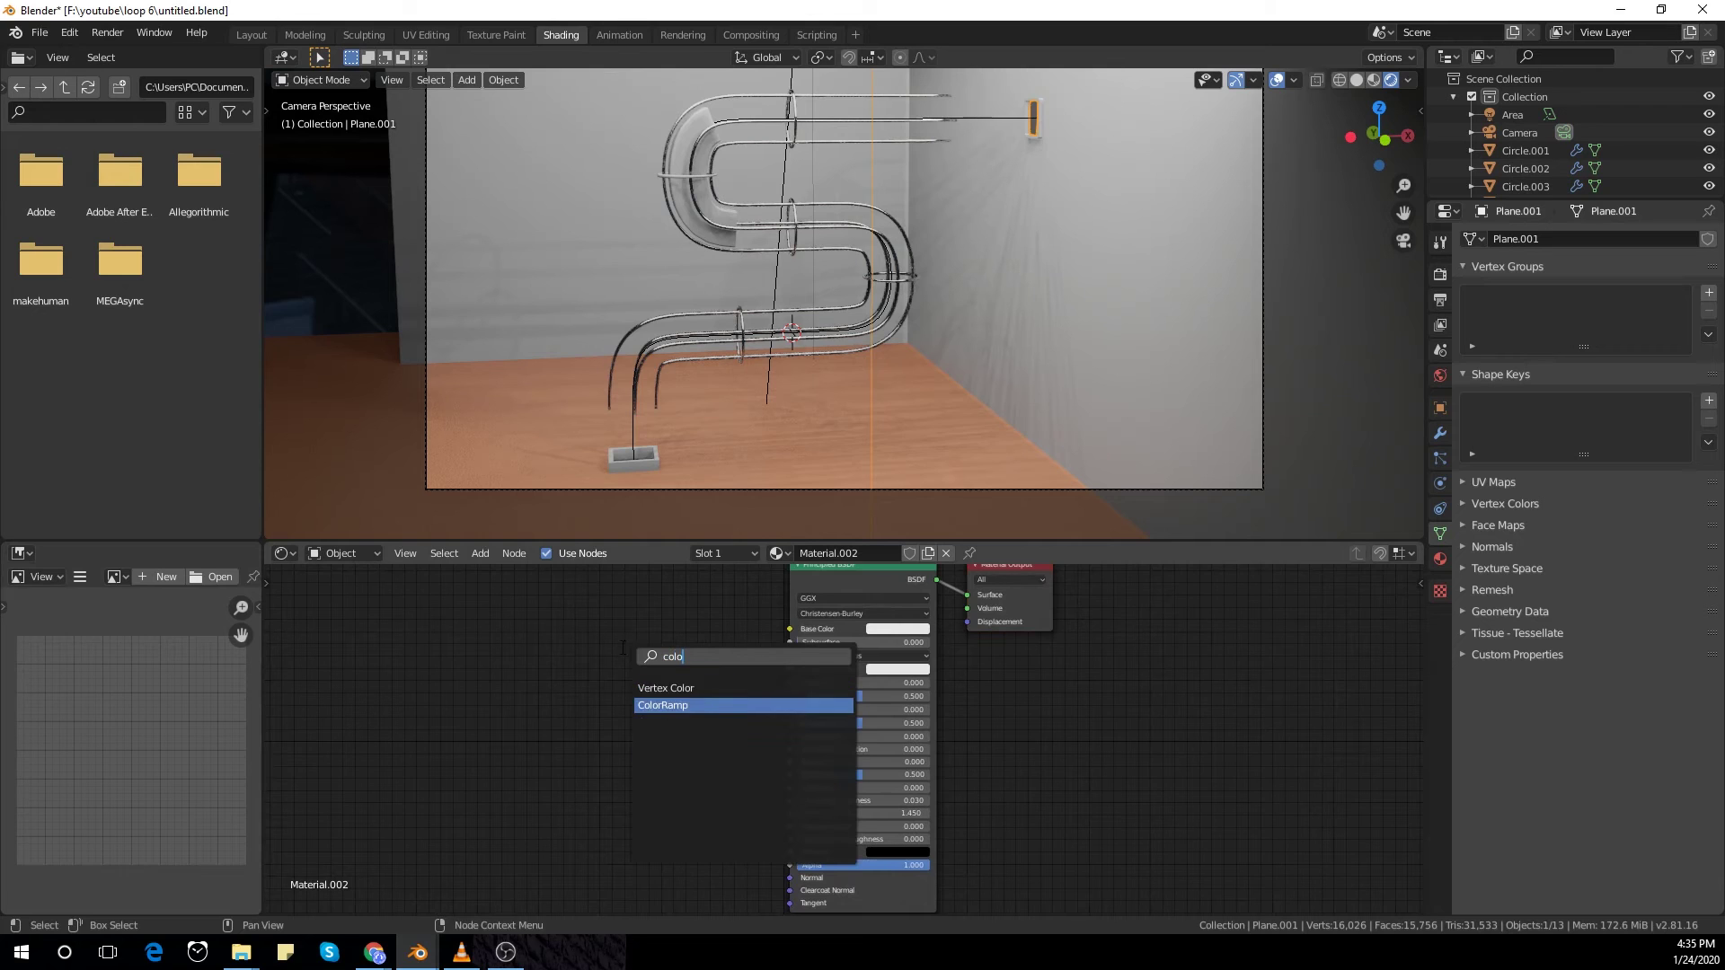
pyautogui.click(664, 705)
pyautogui.click(610, 665)
pyautogui.hotkey('shift', 'a')
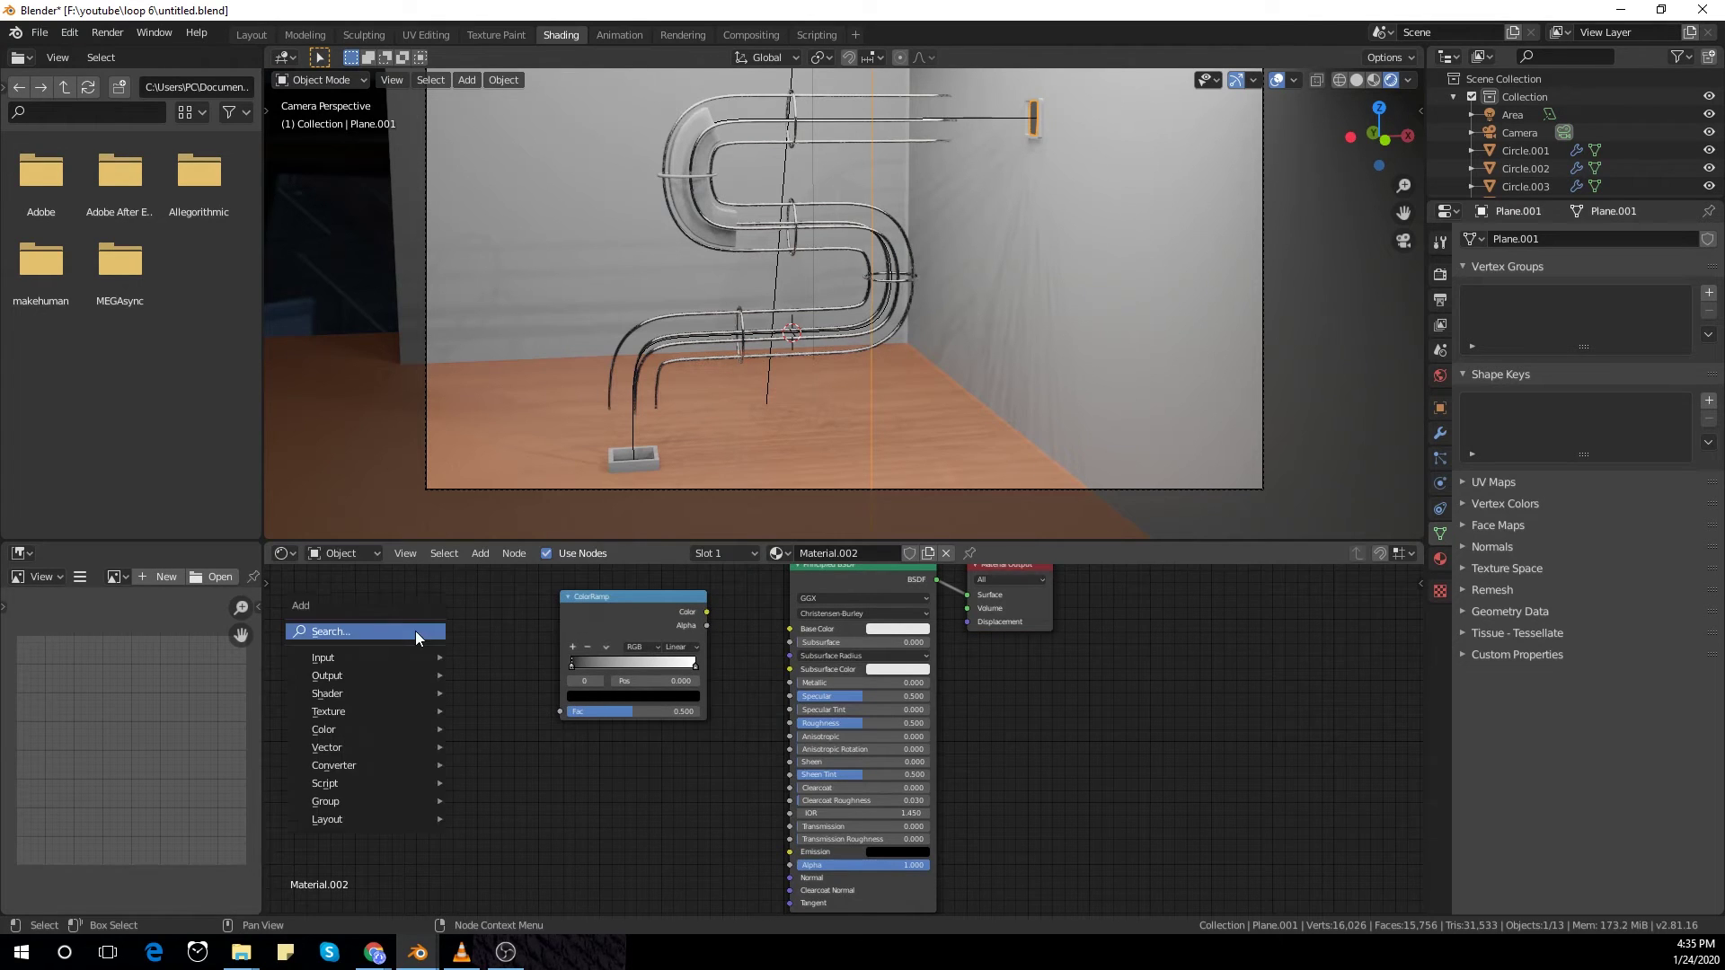
pyautogui.click(416, 629)
pyautogui.write('mus')
pyautogui.press('Return')
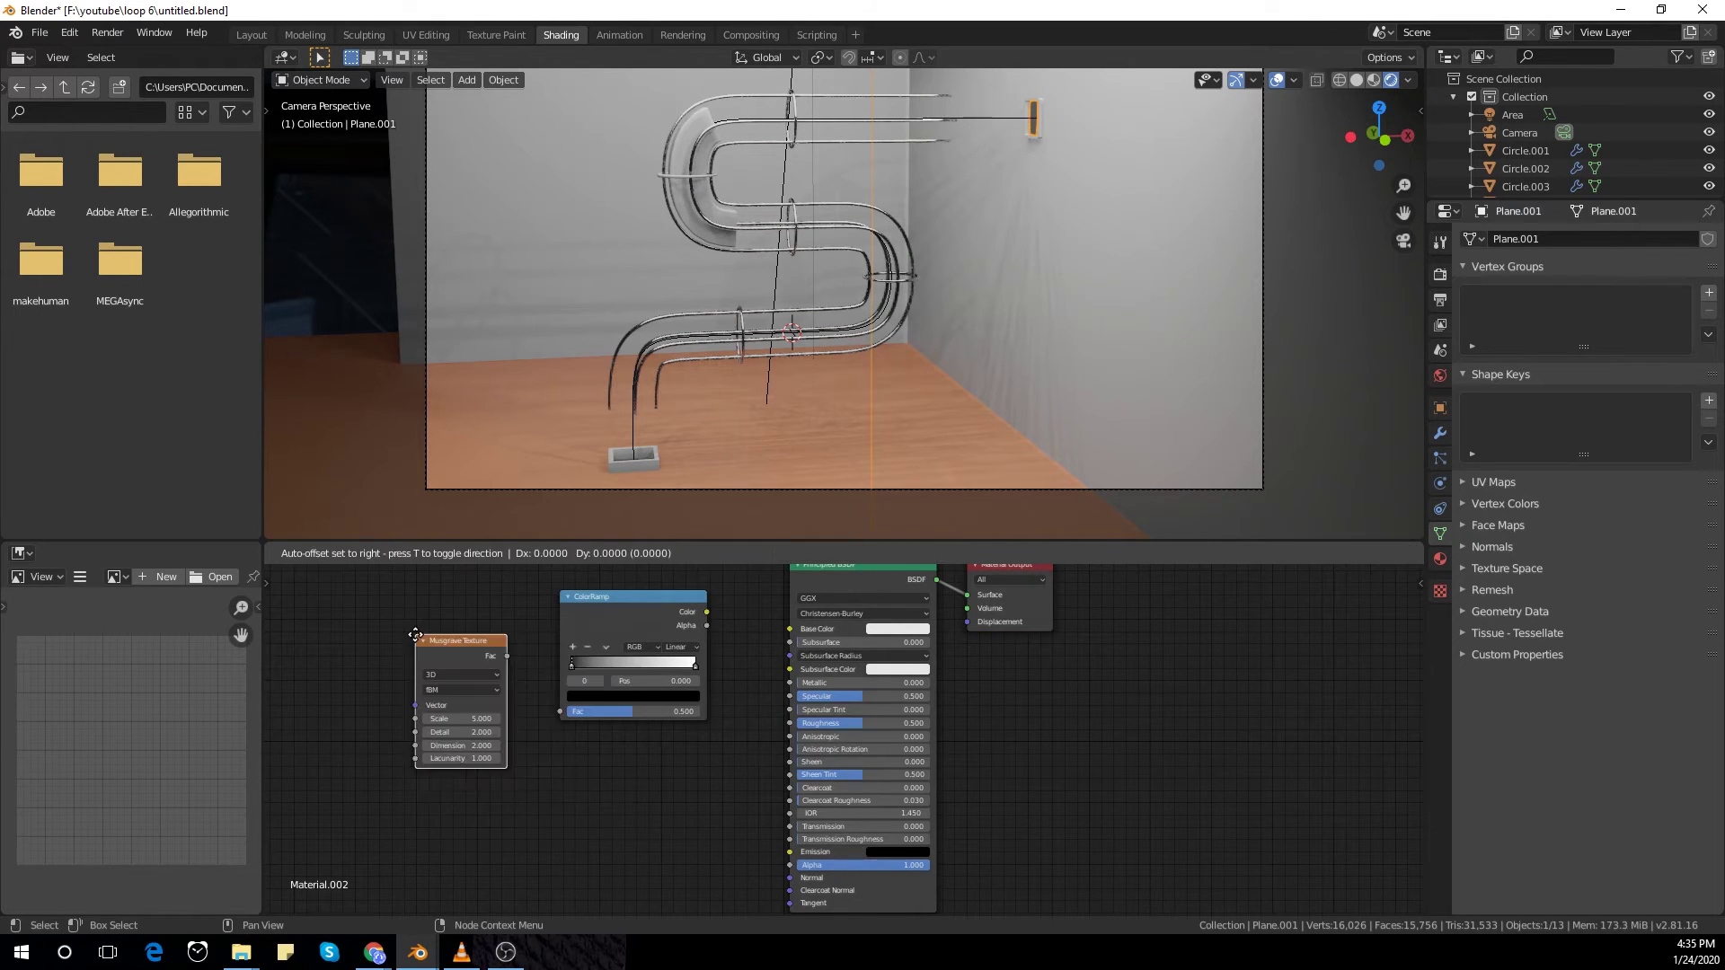
pyautogui.click(415, 635)
pyautogui.moveTo(805, 627); pyautogui.dragTo(801, 629)
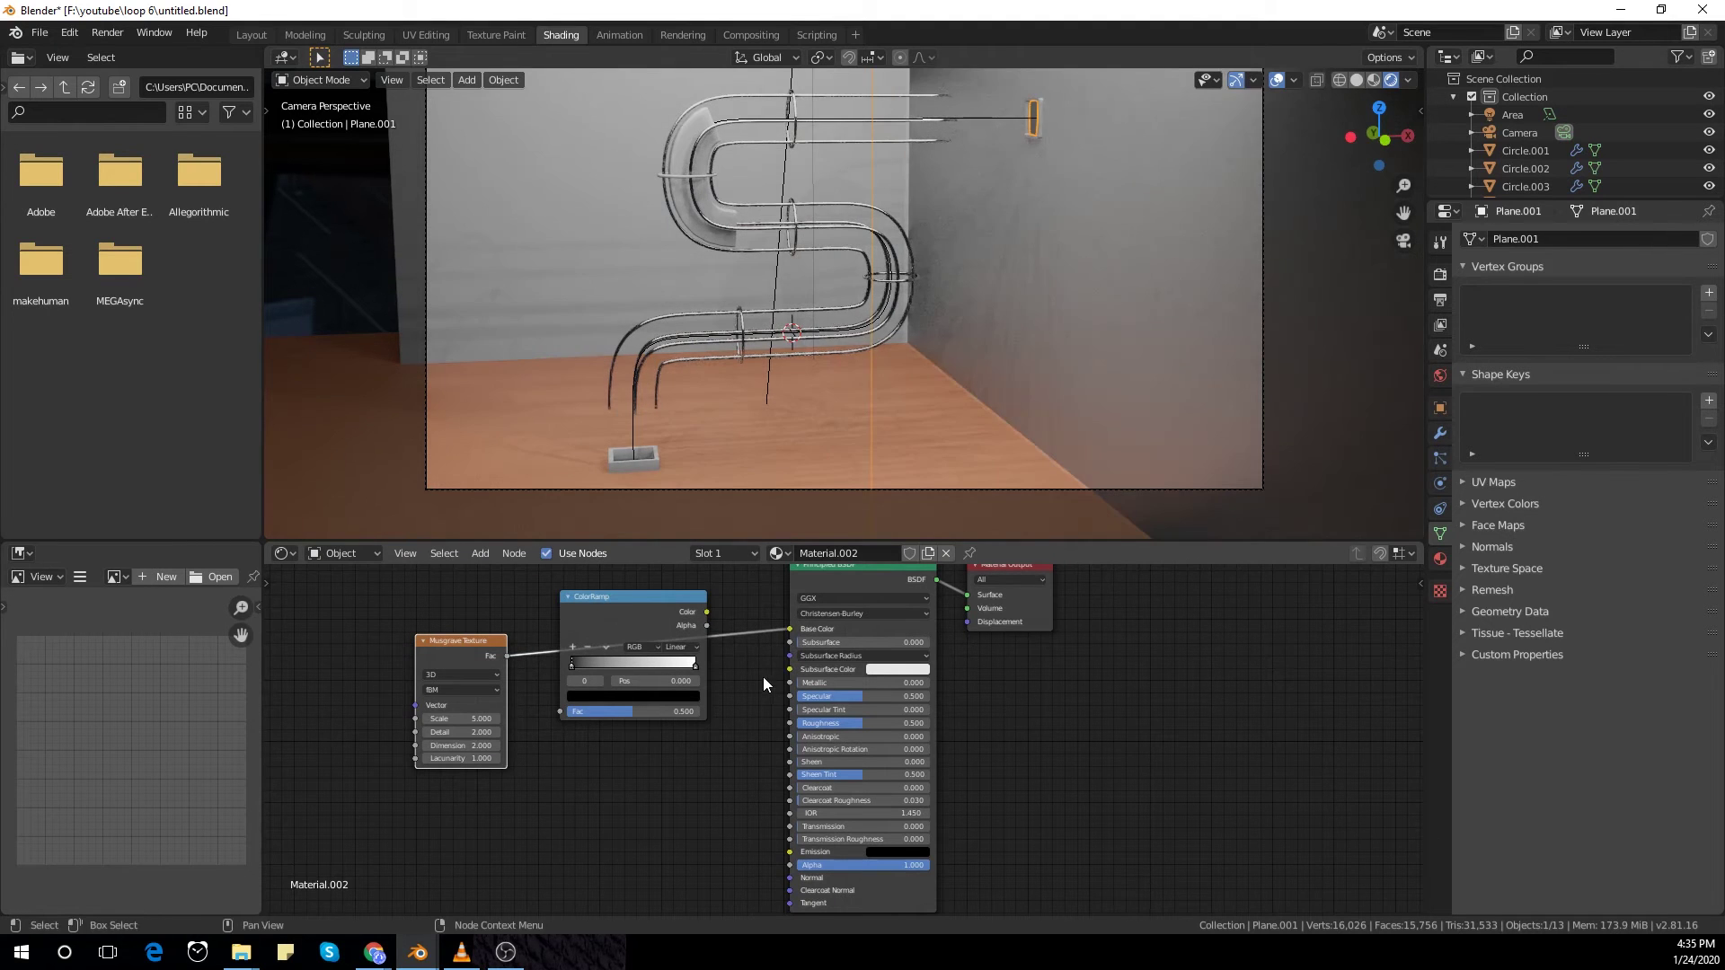
pyautogui.moveTo(660, 640); pyautogui.dragTo(658, 667)
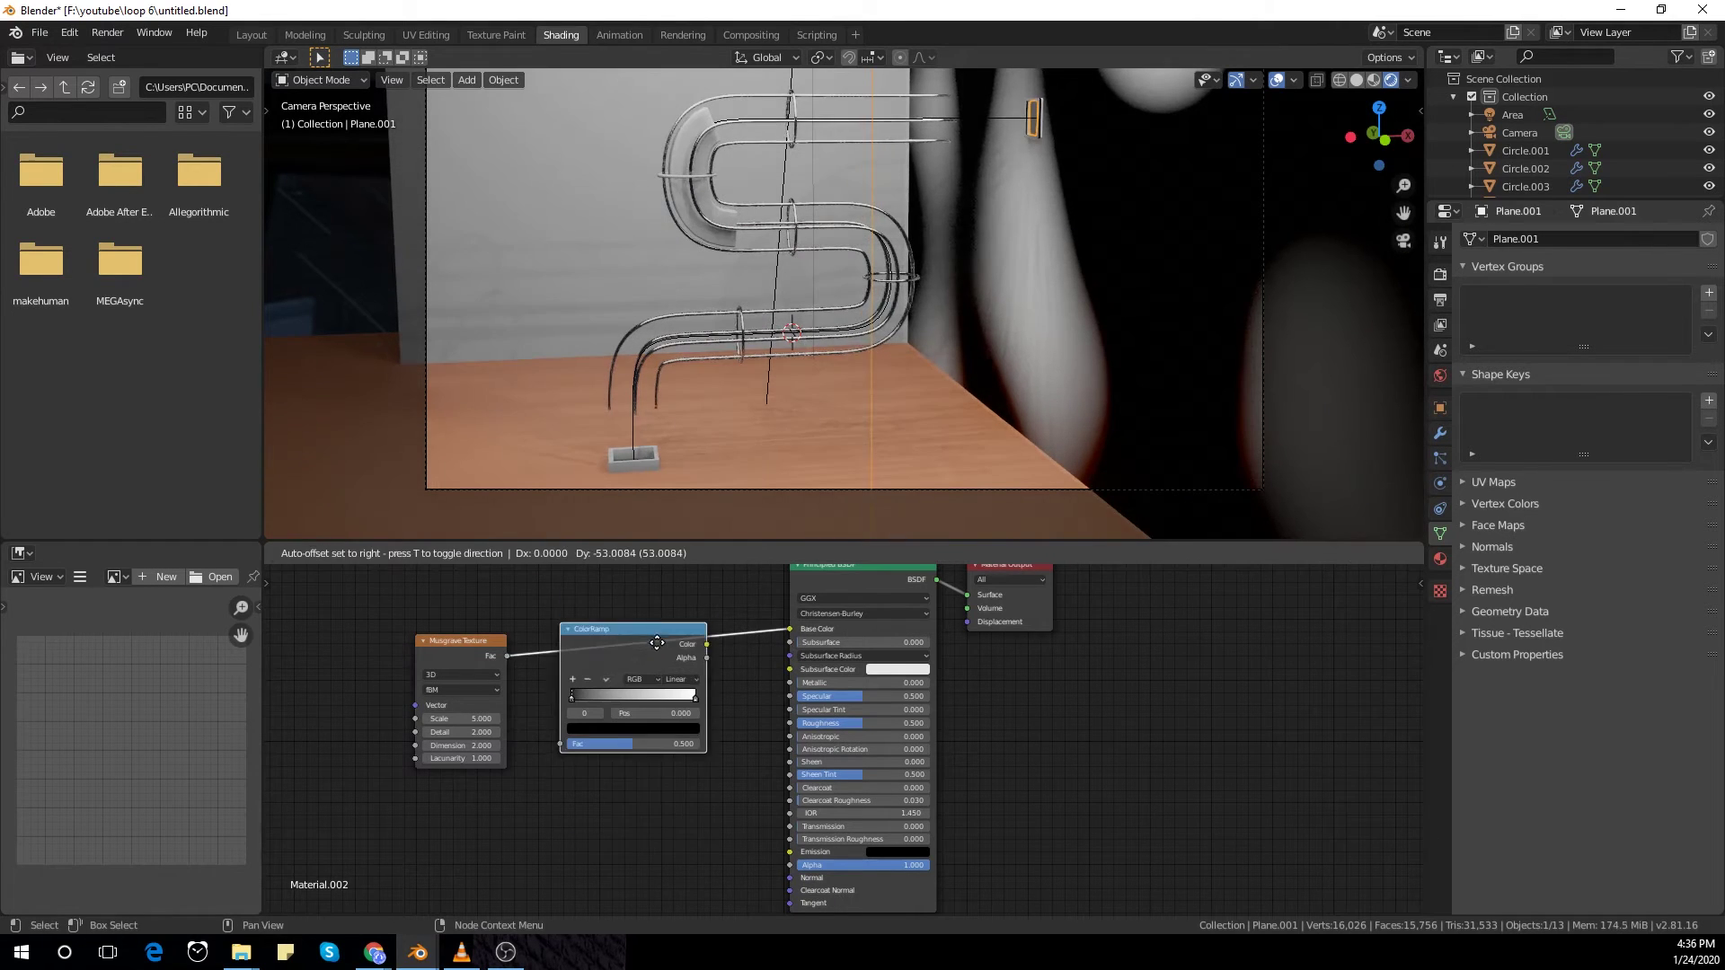
# Step: Set the Musgrave scale to 9 and move the ColorRamp stops closer together
pyautogui.scroll(1, 600, 741)
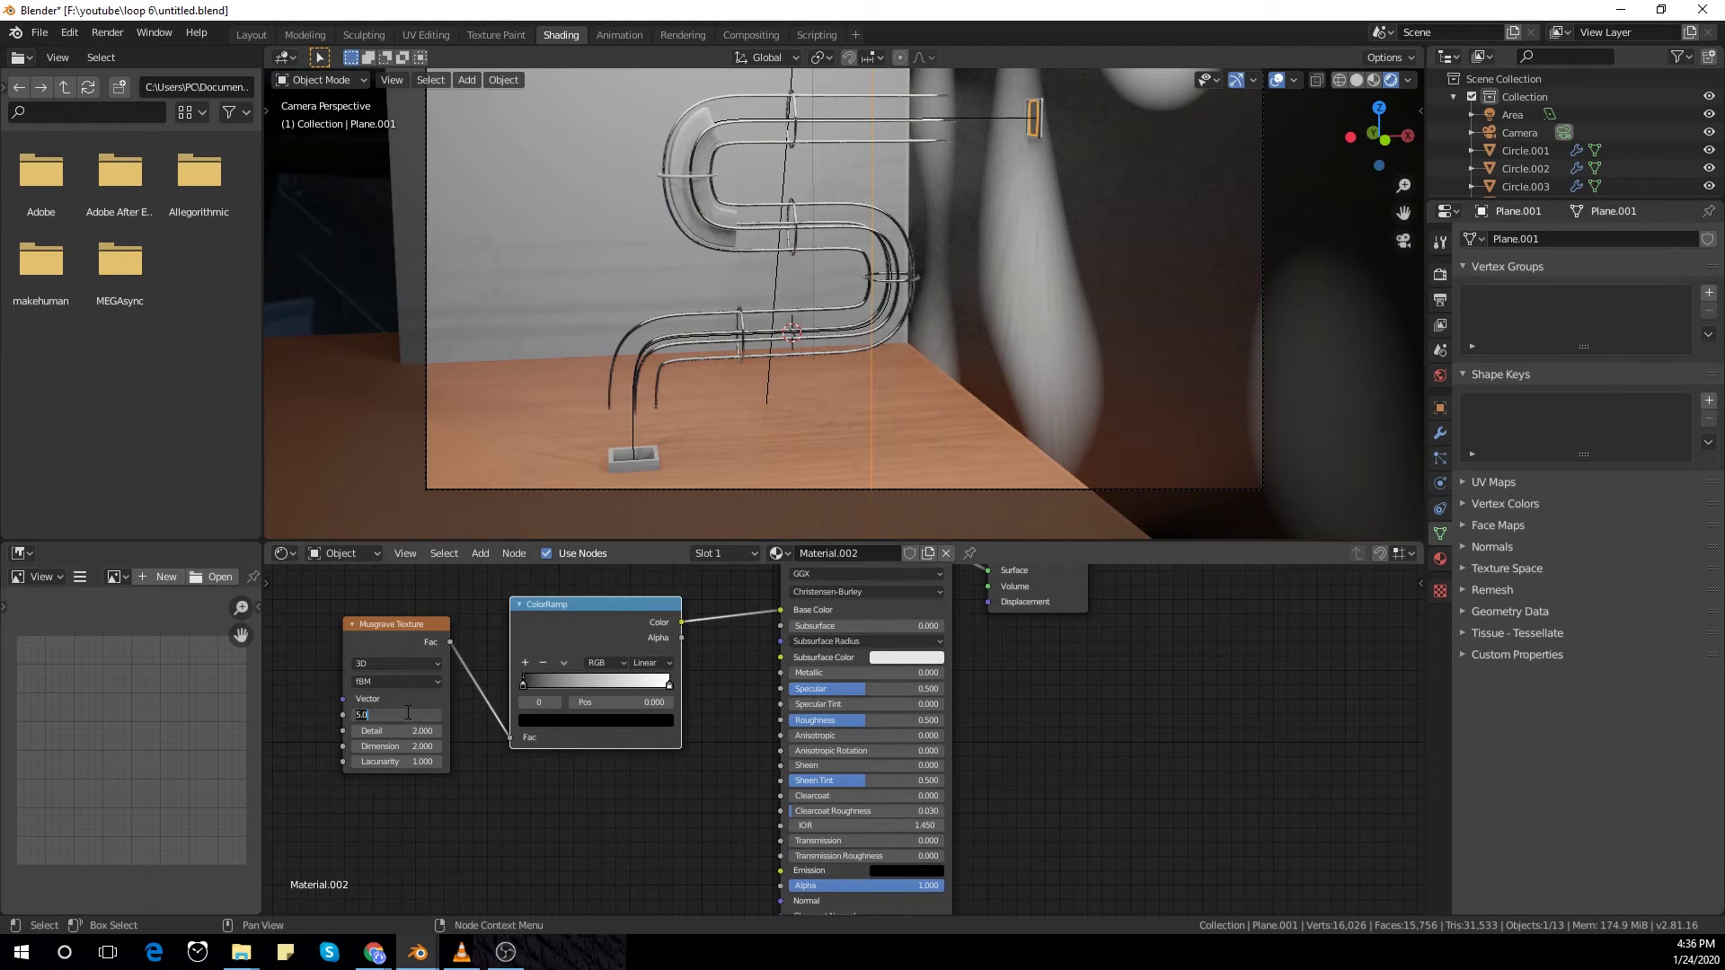
pyautogui.write('9')
pyautogui.press('Return')
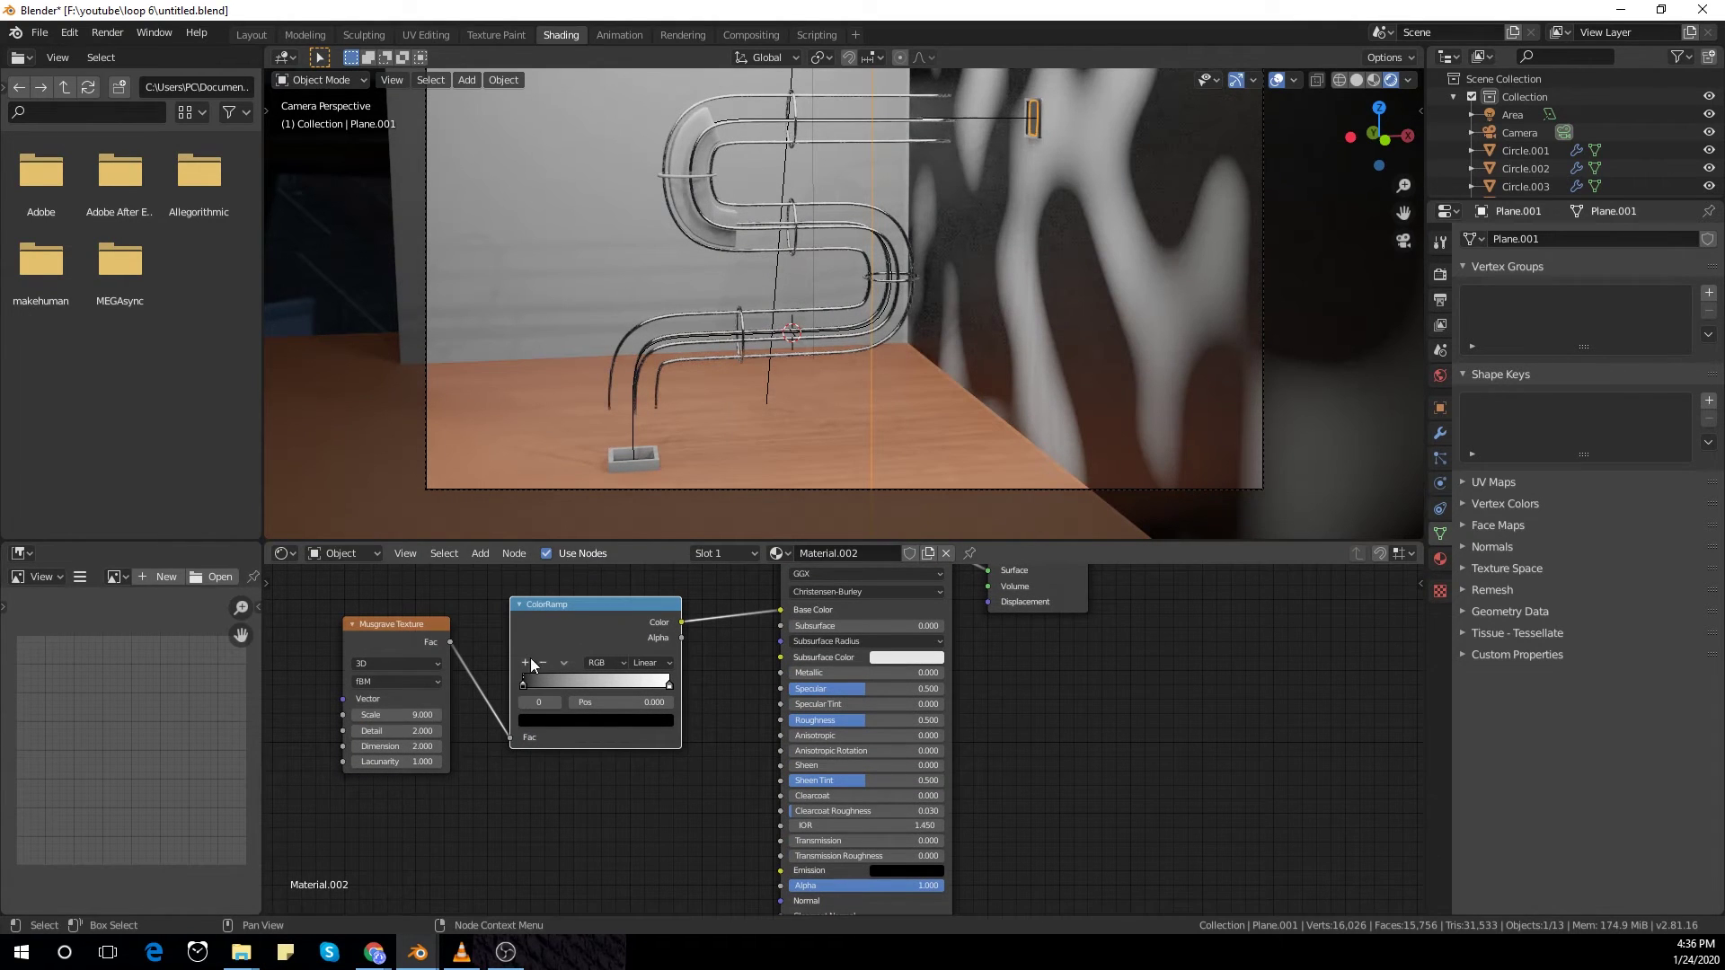
pyautogui.moveTo(523, 685); pyautogui.dragTo(553, 686)
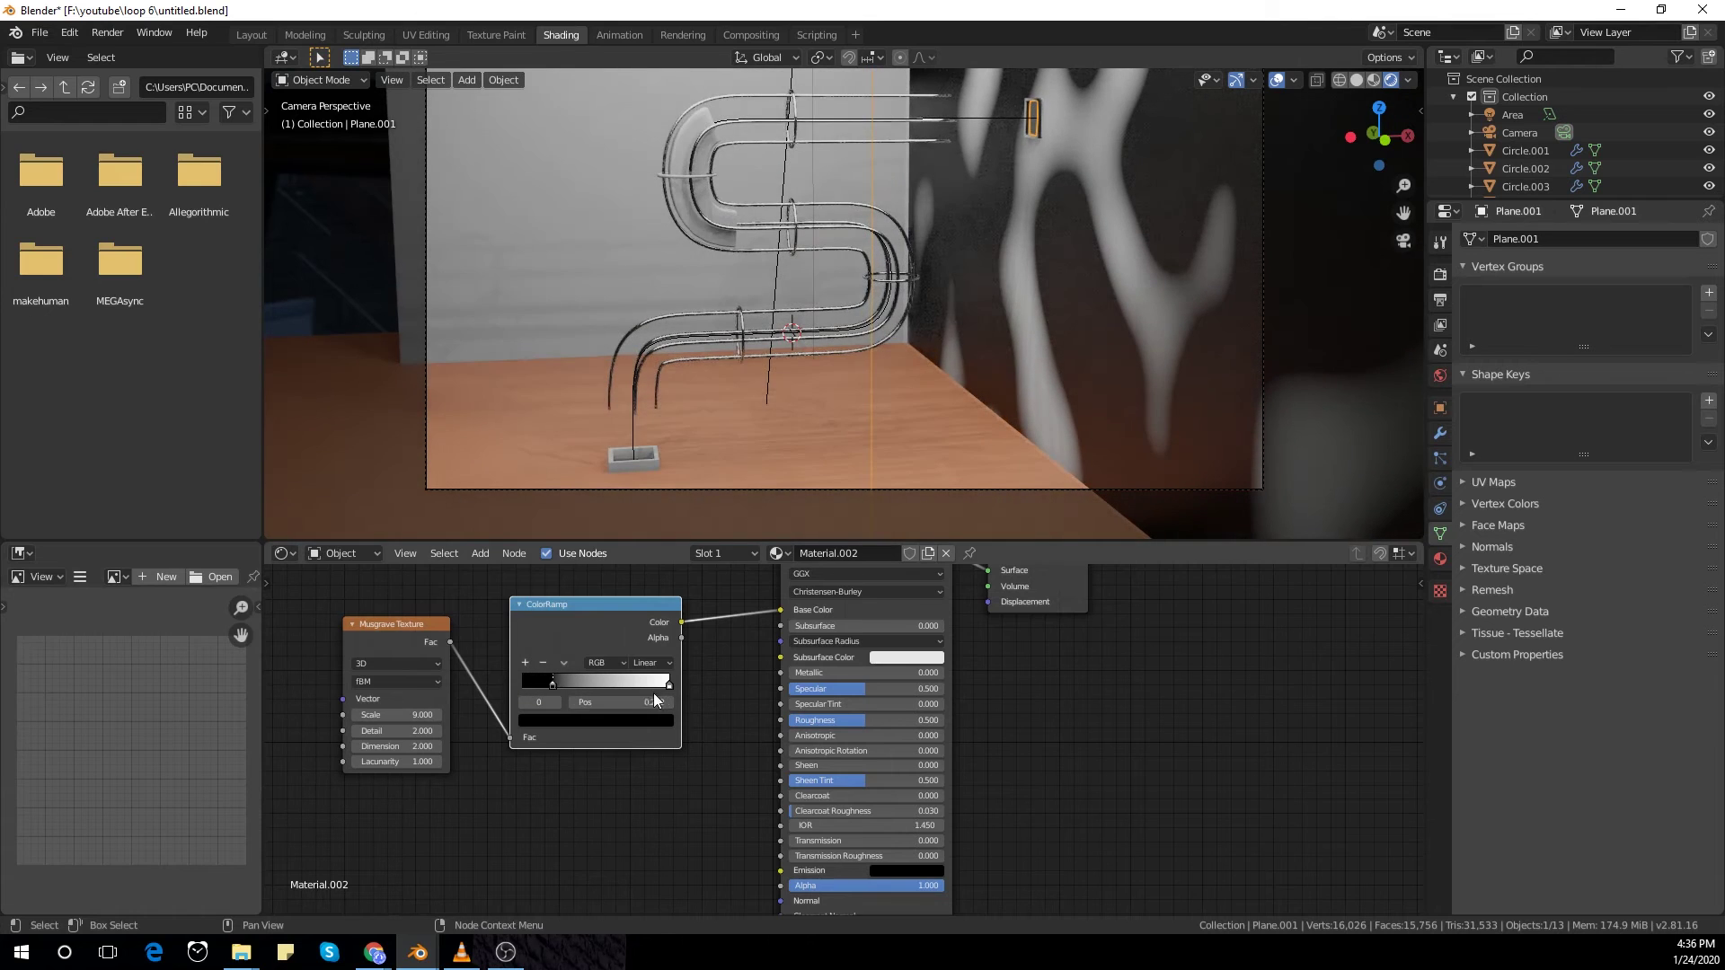
pyautogui.moveTo(670, 684); pyautogui.dragTo(557, 696)
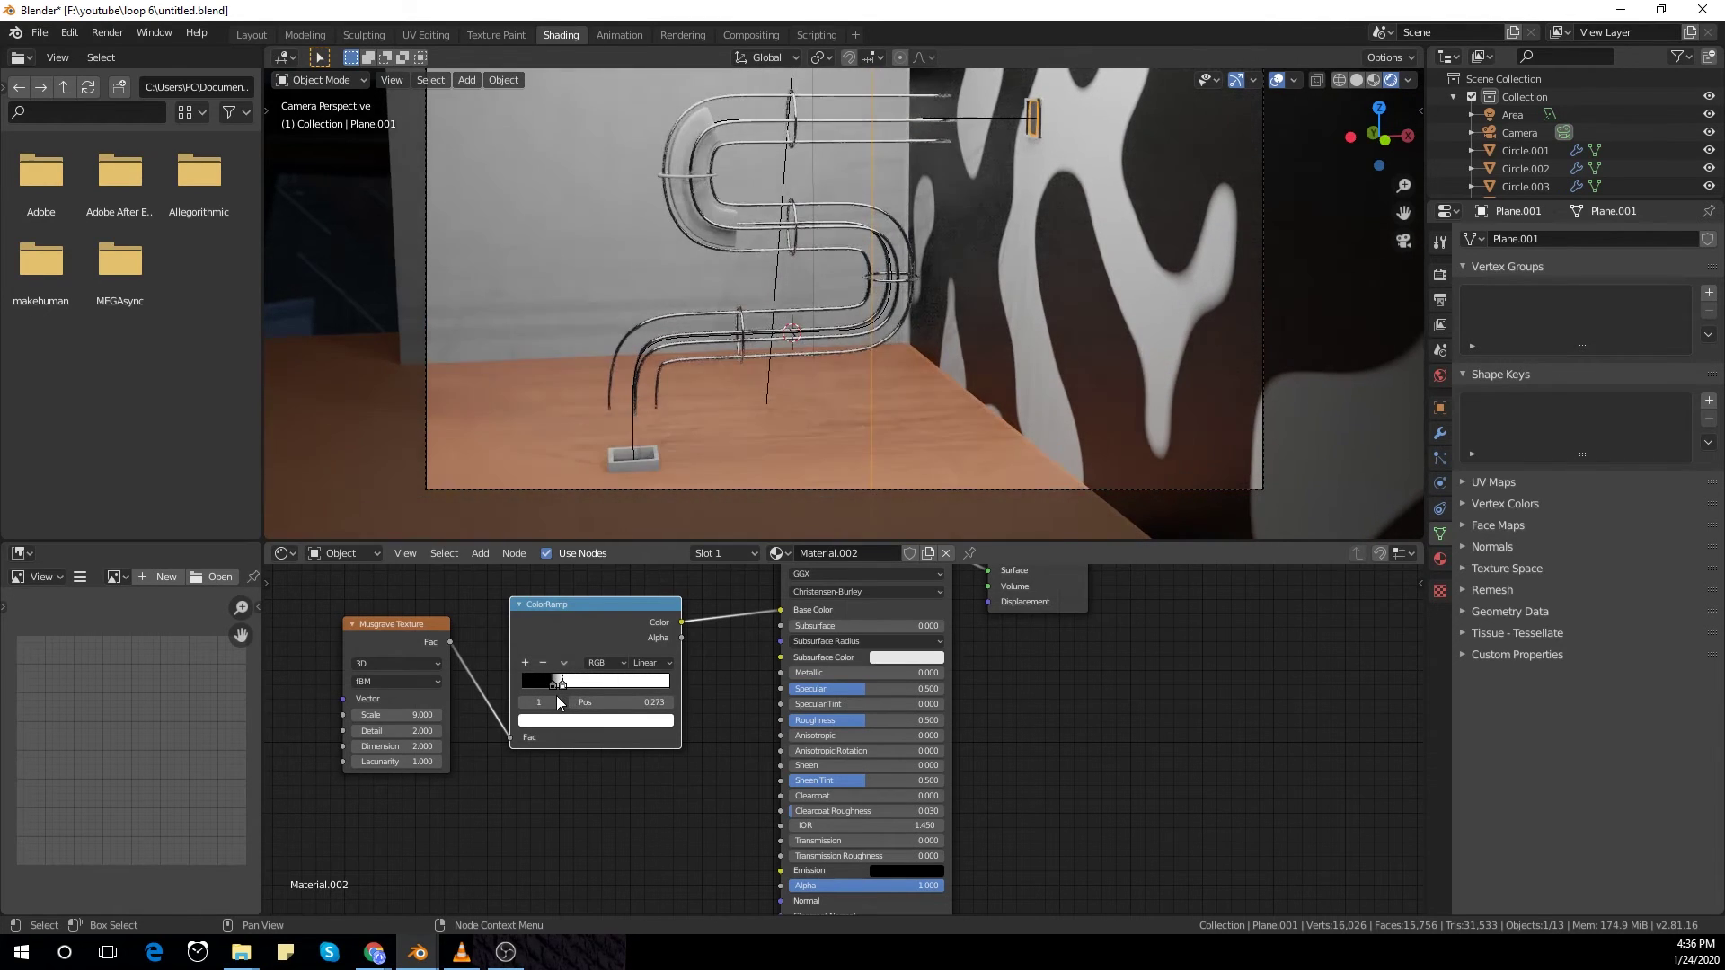
# Step: Sample the floor's brown into the ColorRamp's dark stop
pyautogui.click(552, 685)
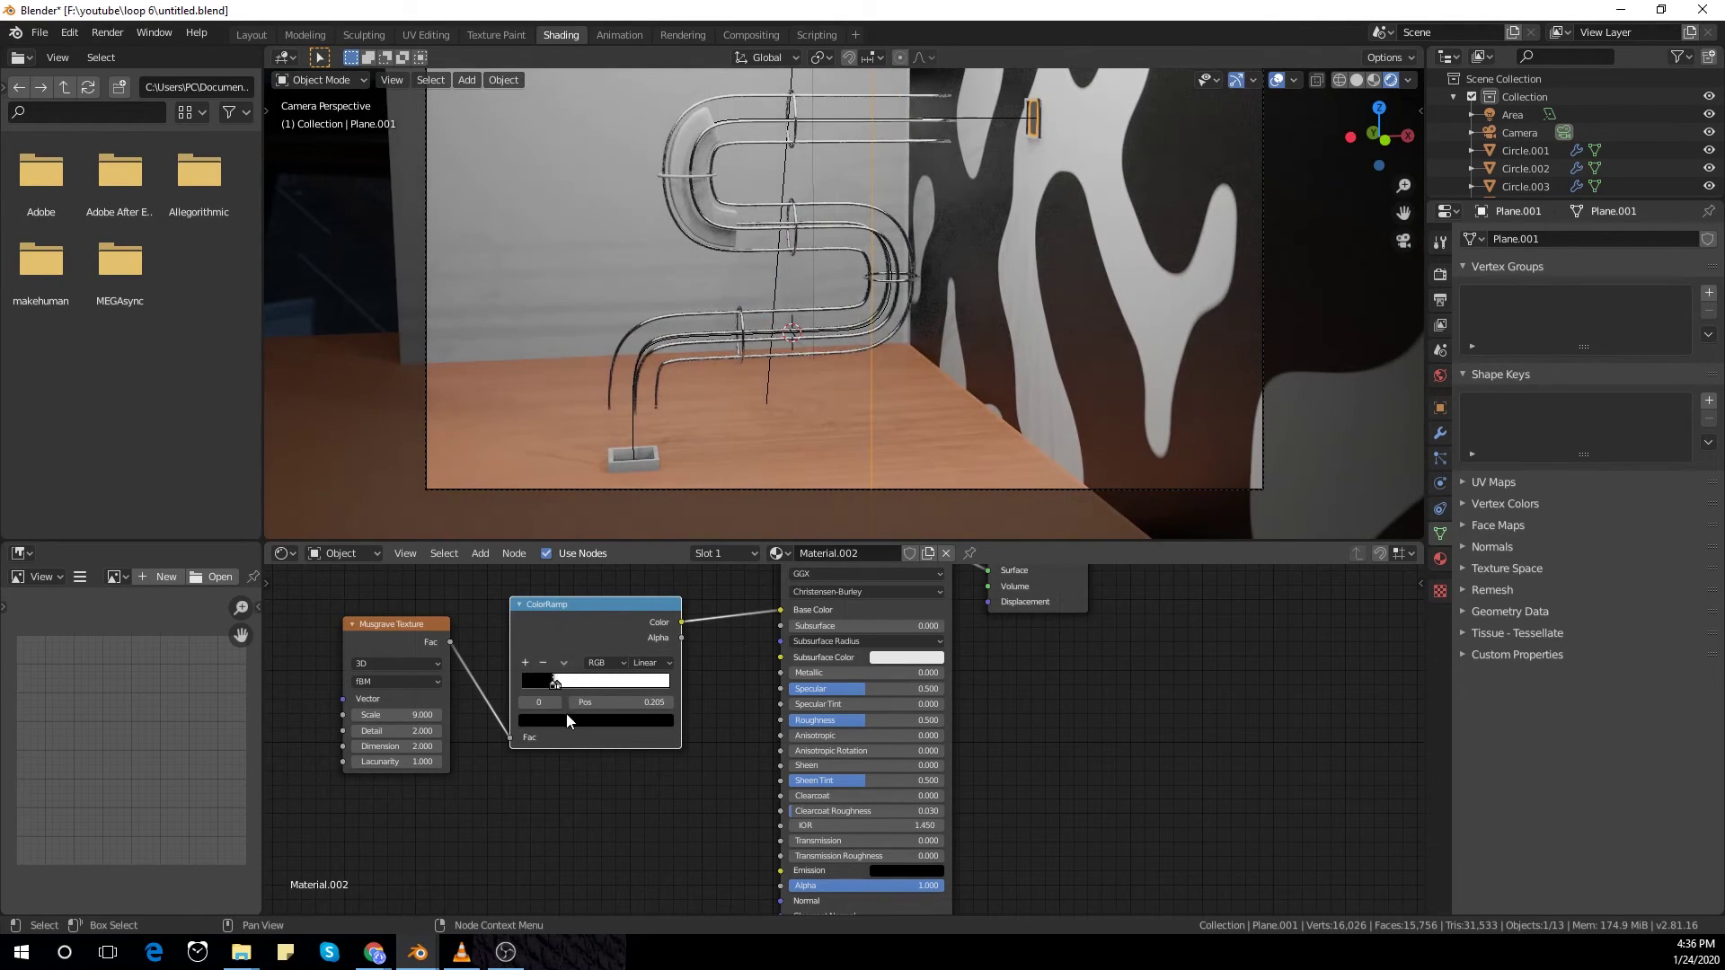
pyautogui.click(566, 720)
pyautogui.click(636, 657)
pyautogui.click(558, 440)
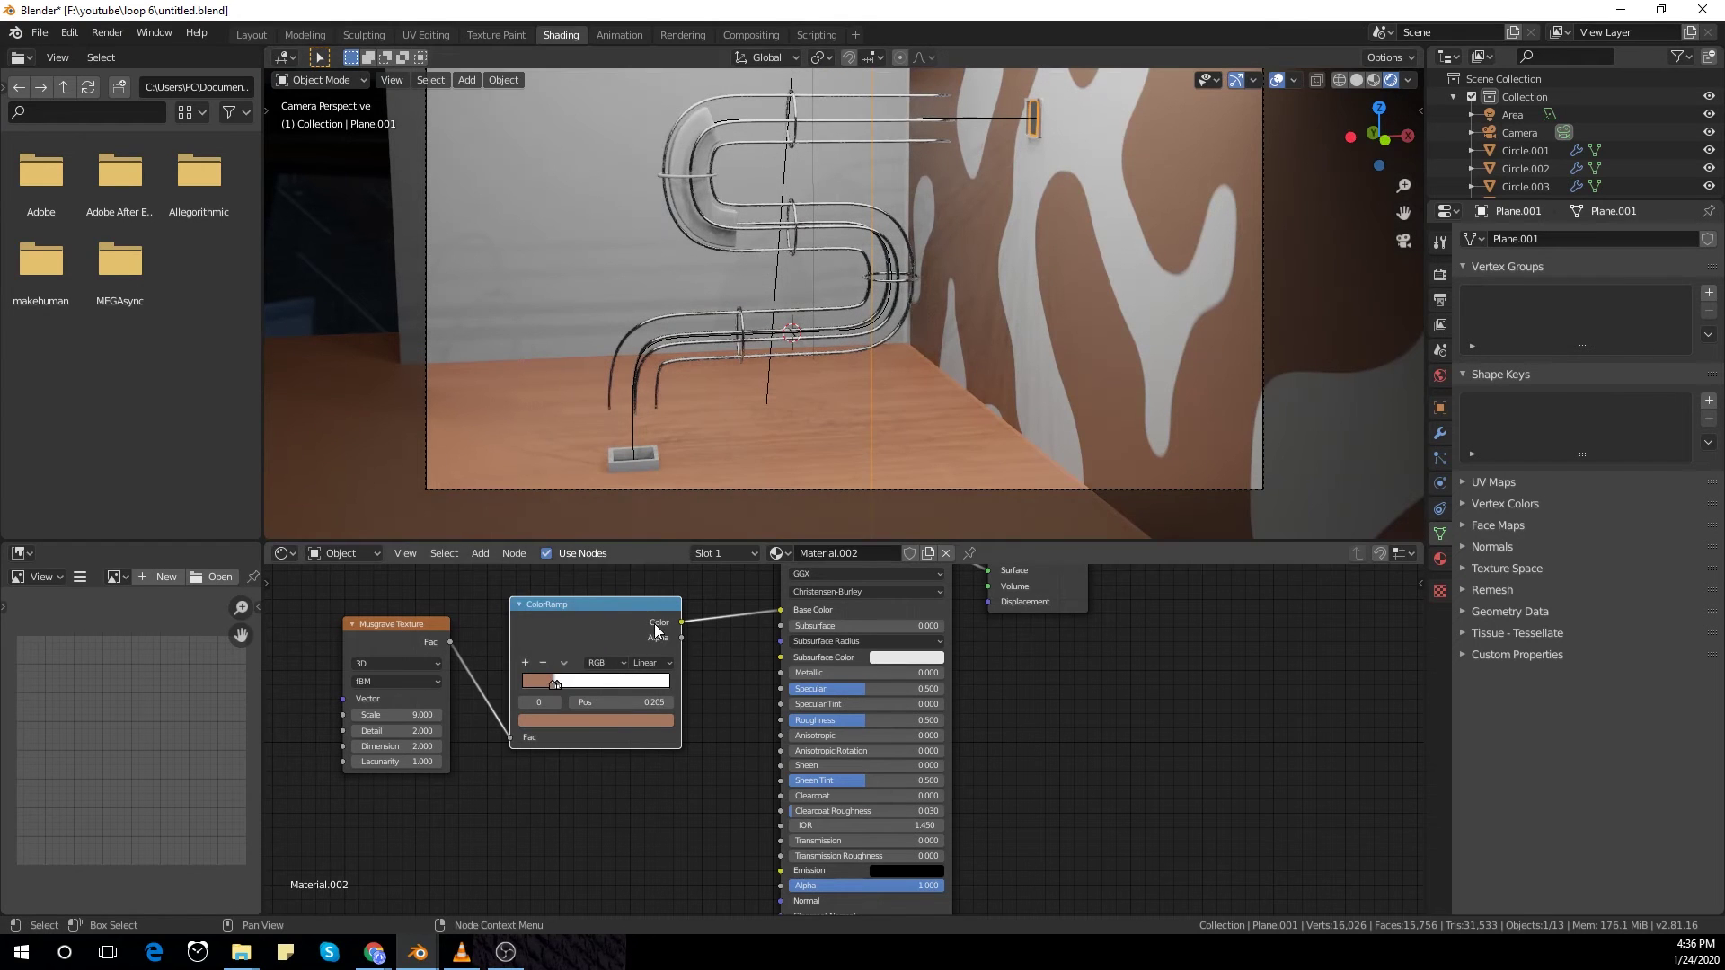
pyautogui.click(614, 725)
pyautogui.click(636, 657)
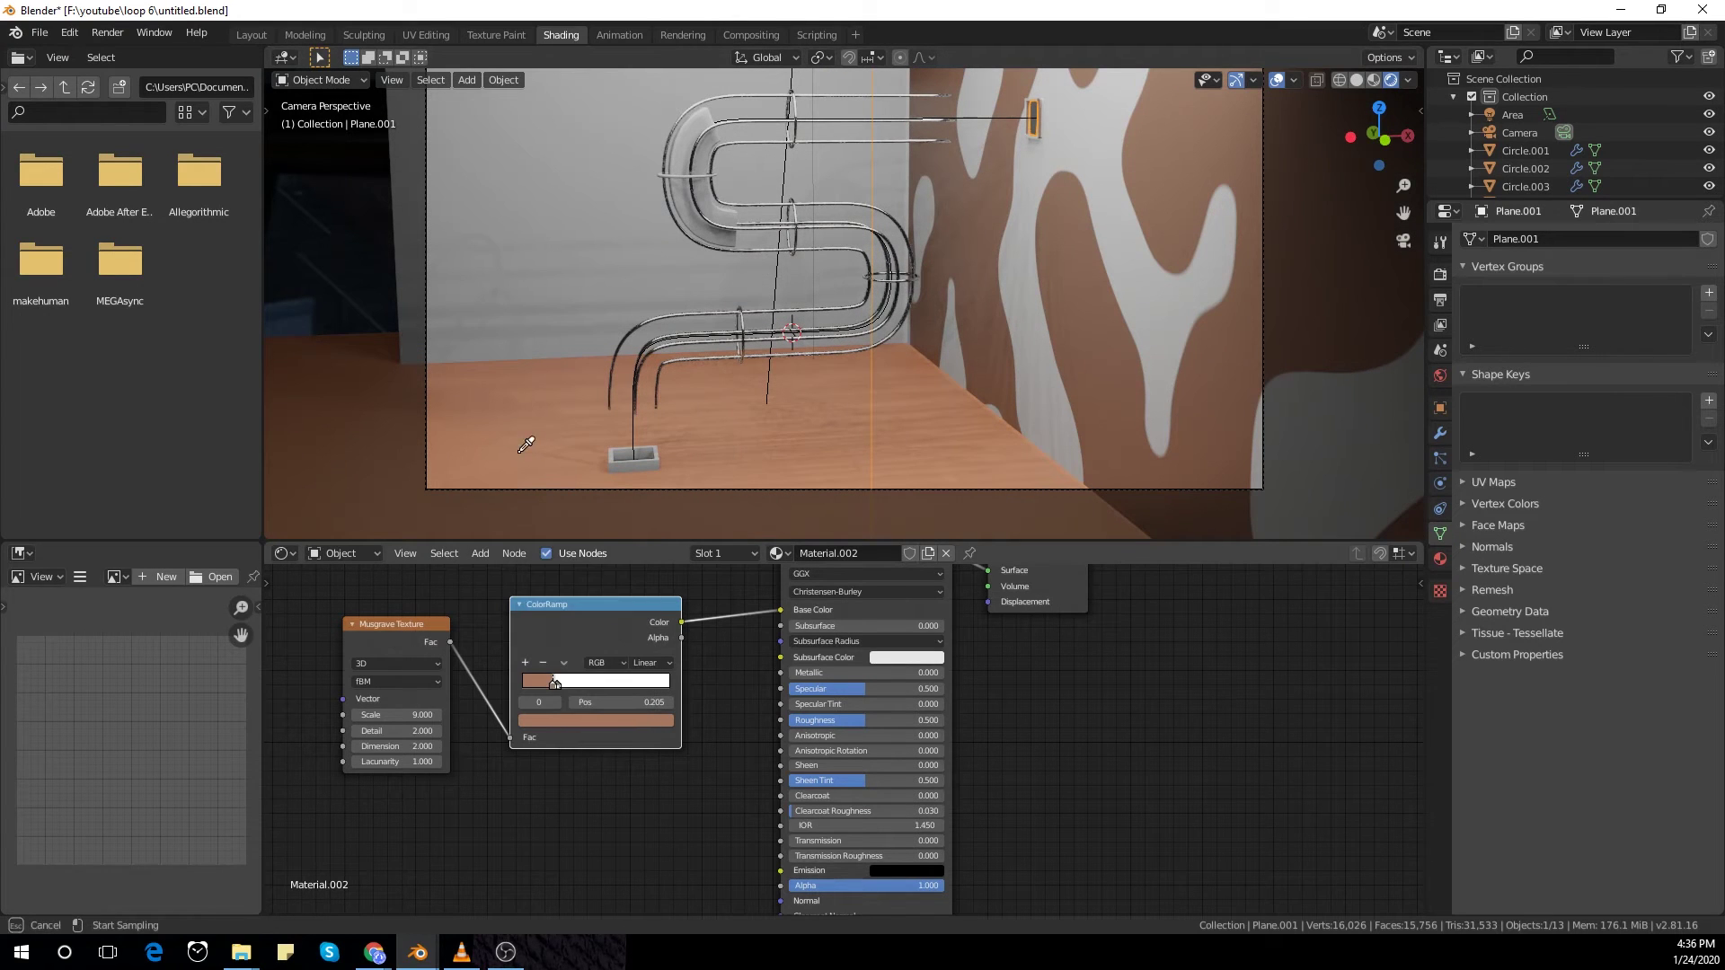
pyautogui.click(527, 449)
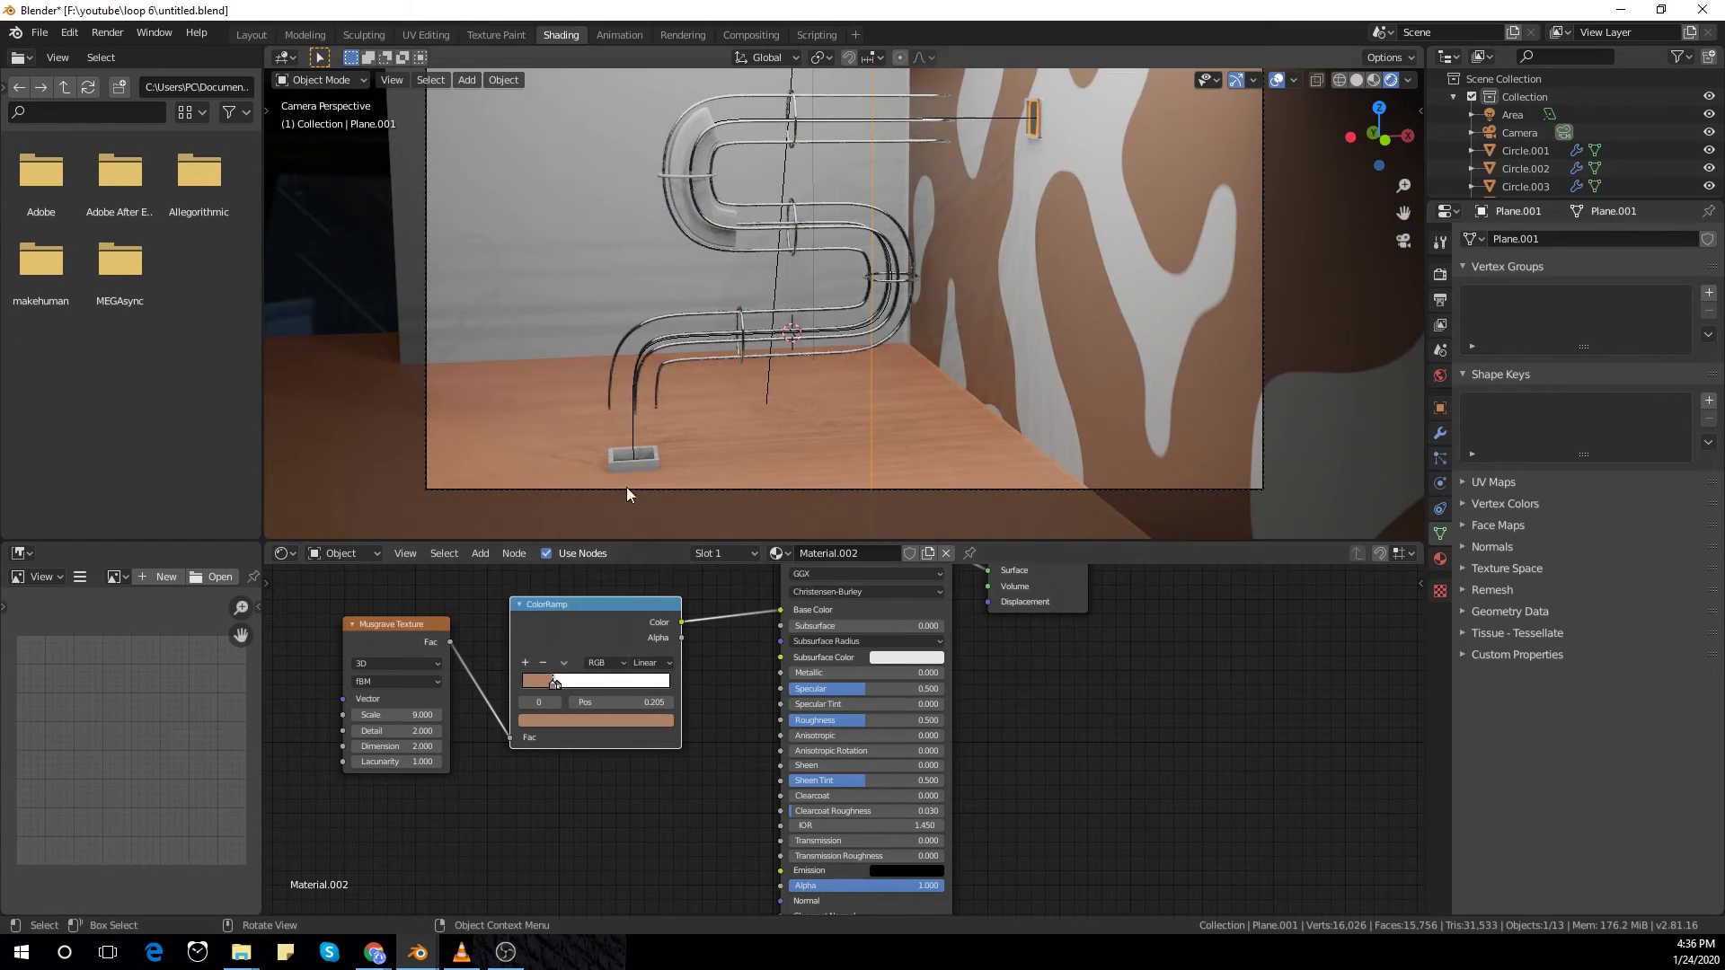
pyautogui.click(633, 724)
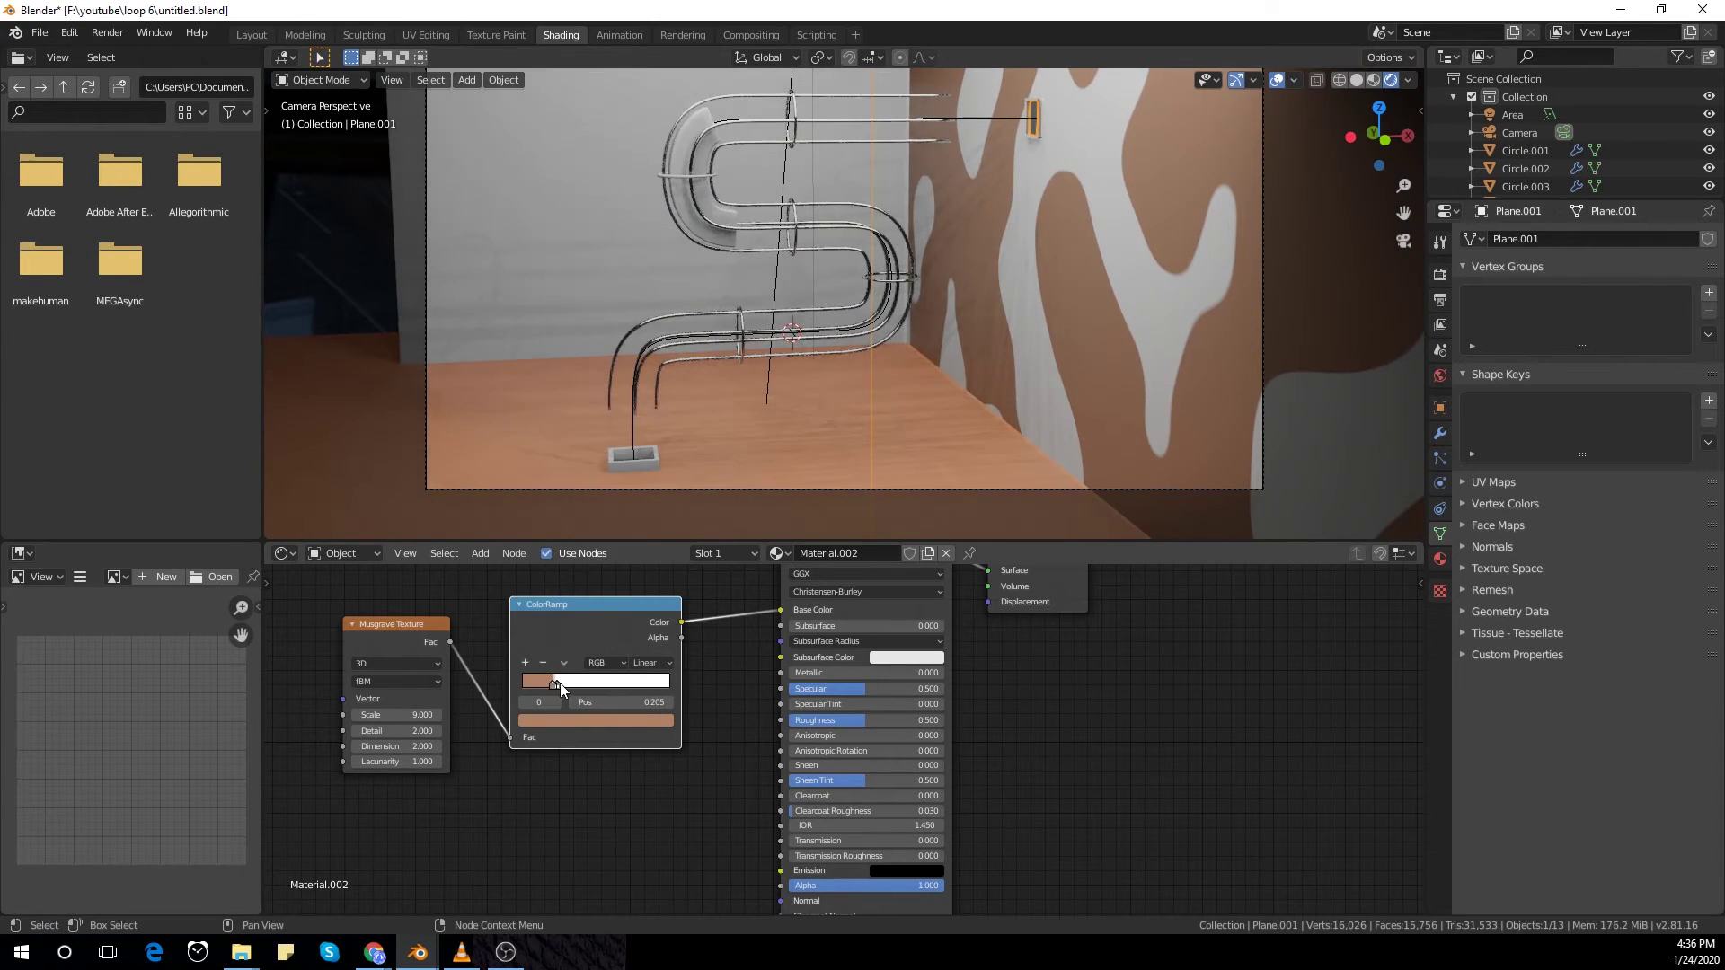
# Step: Tint the light ColorRamp stop brown, then select the second wall plane and browse materials
pyautogui.click(559, 684)
pyautogui.click(593, 718)
pyautogui.click(637, 656)
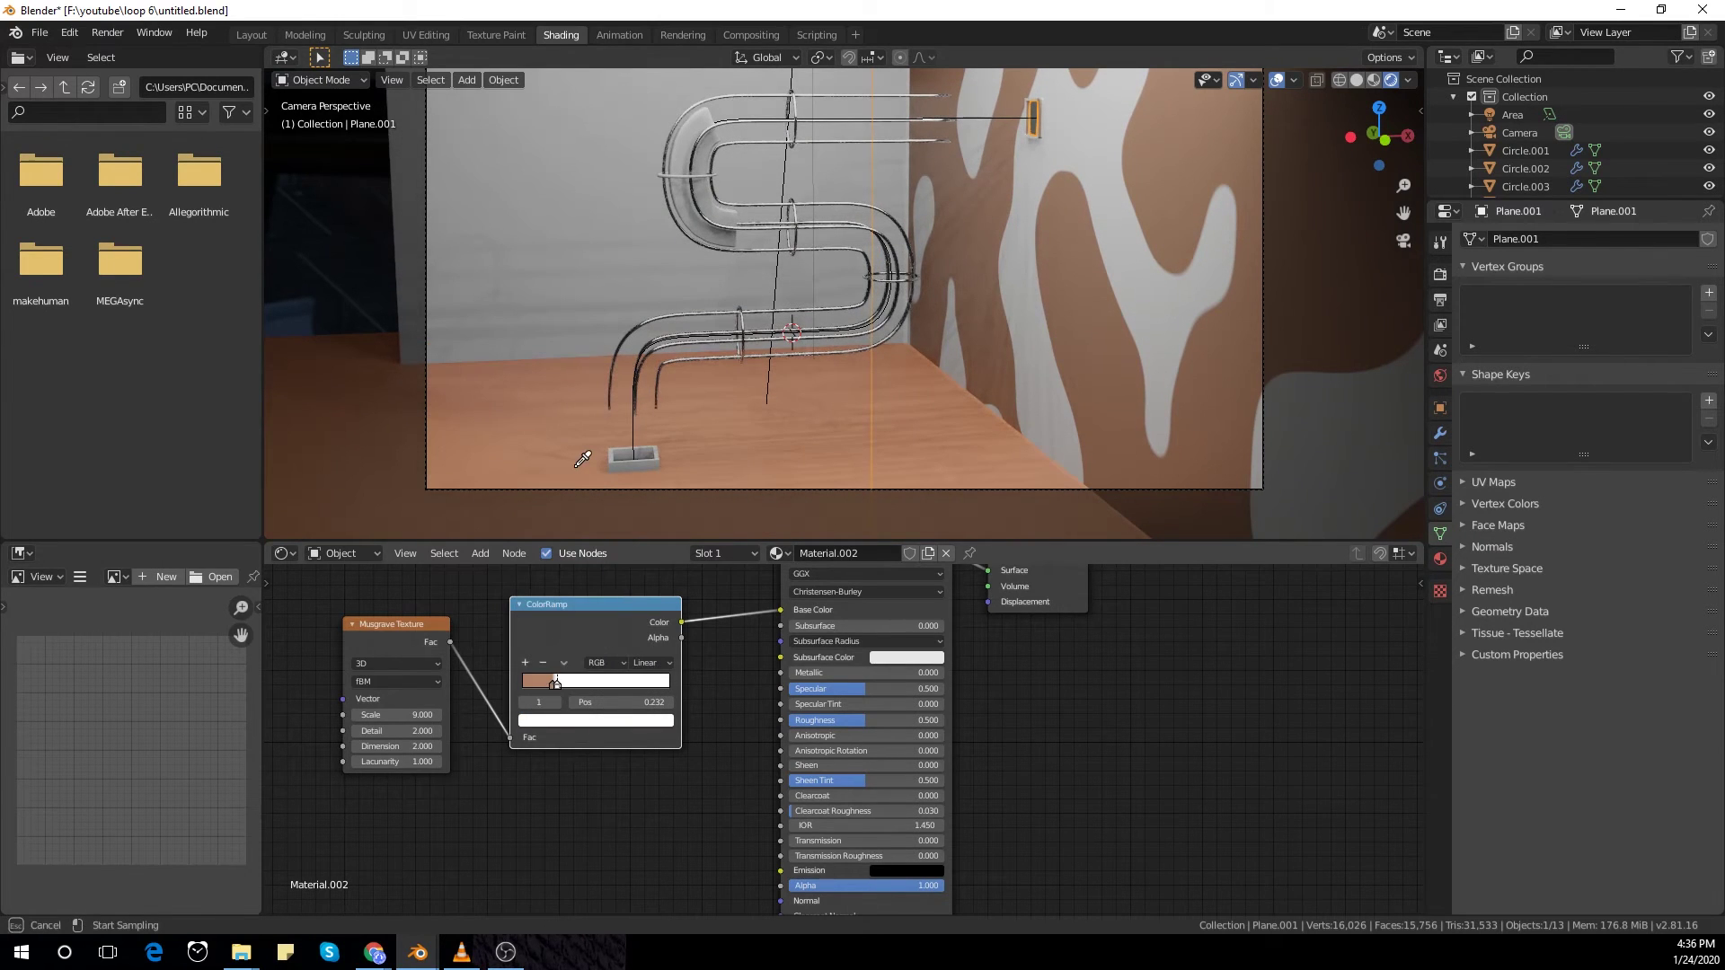
pyautogui.click(582, 459)
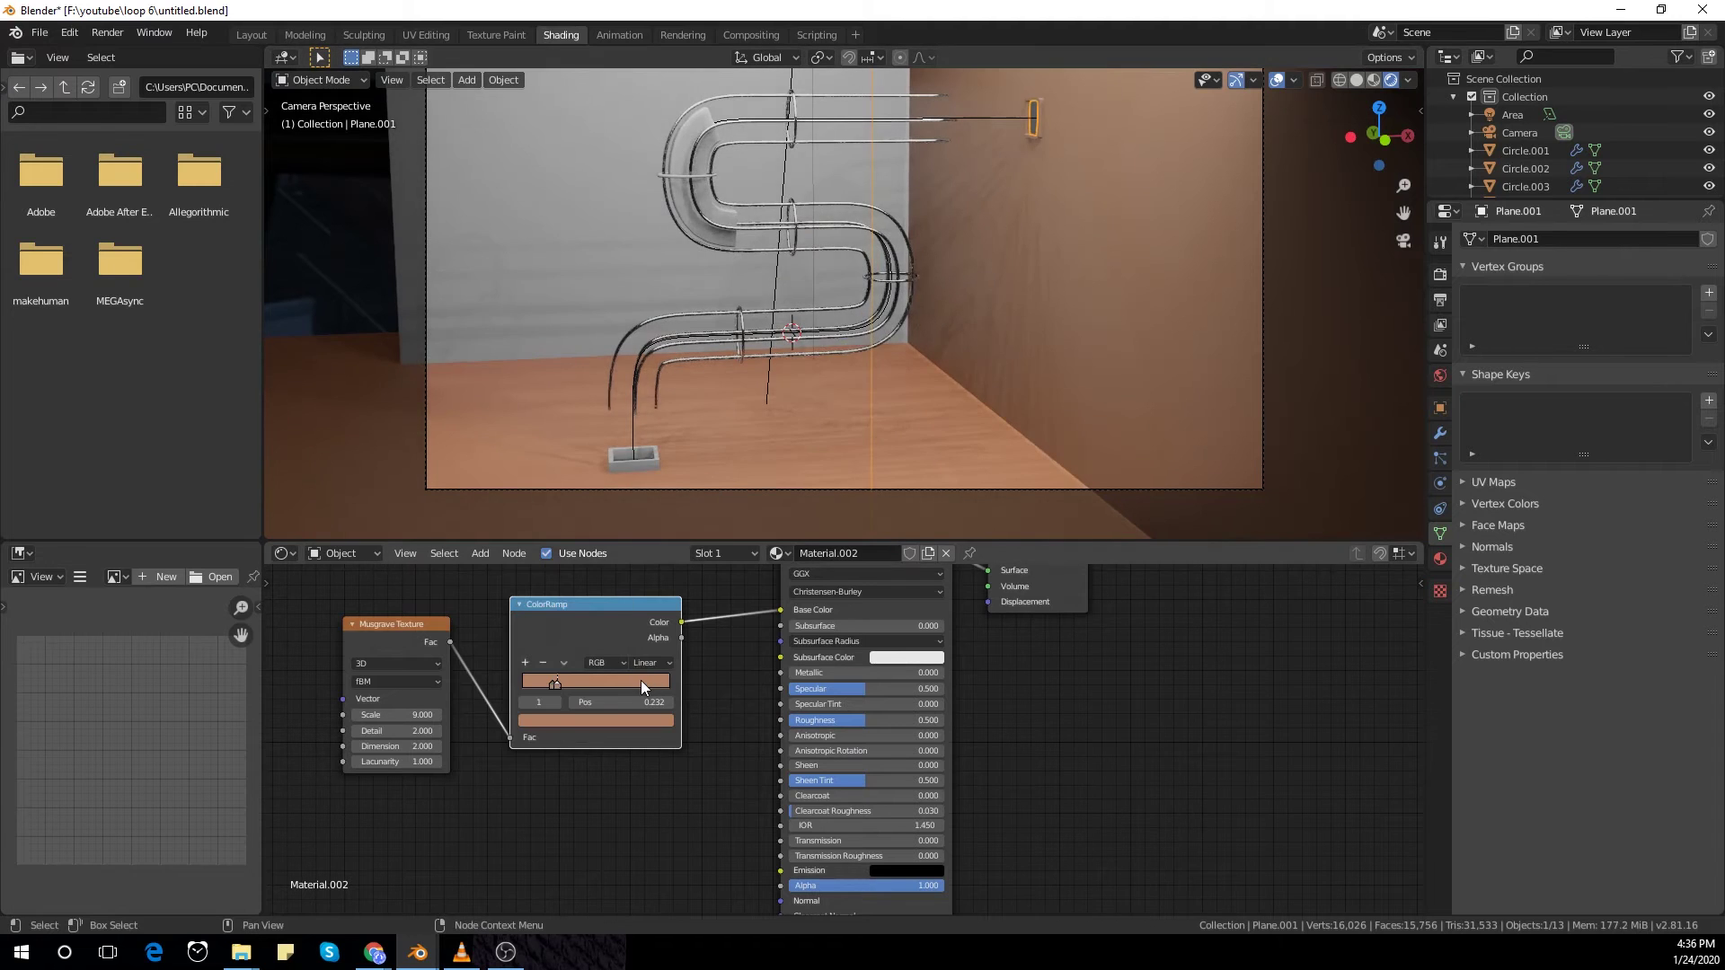
pyautogui.click(642, 720)
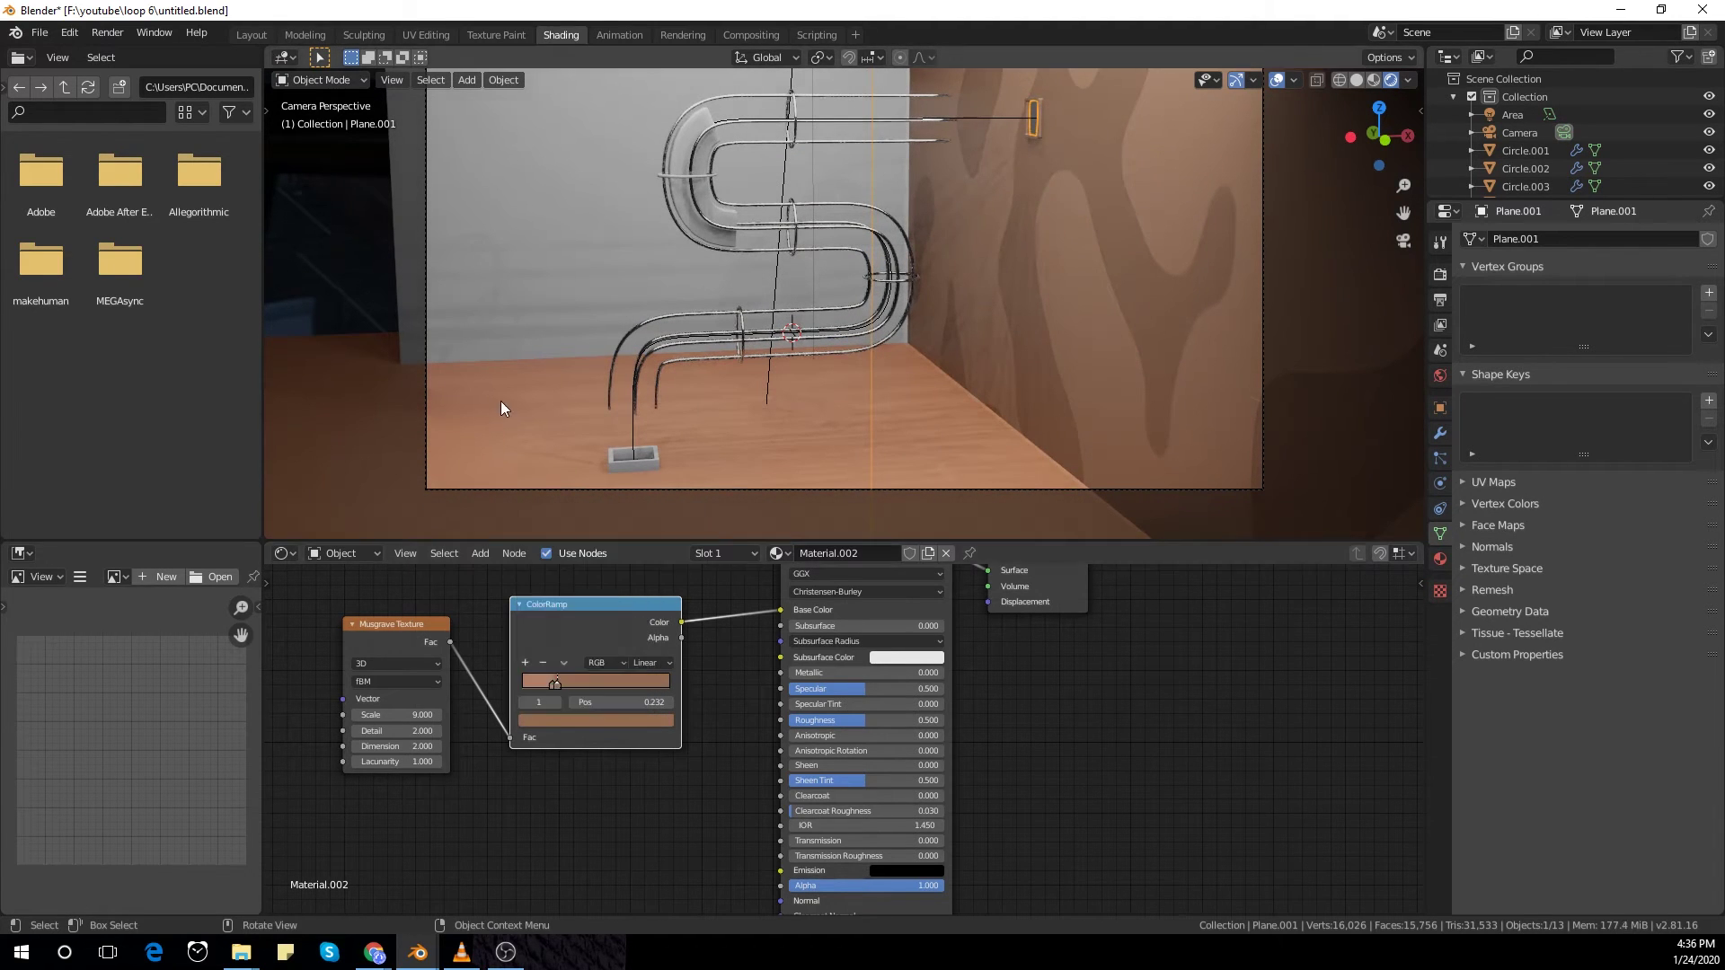
pyautogui.click(563, 262)
pyautogui.click(802, 554)
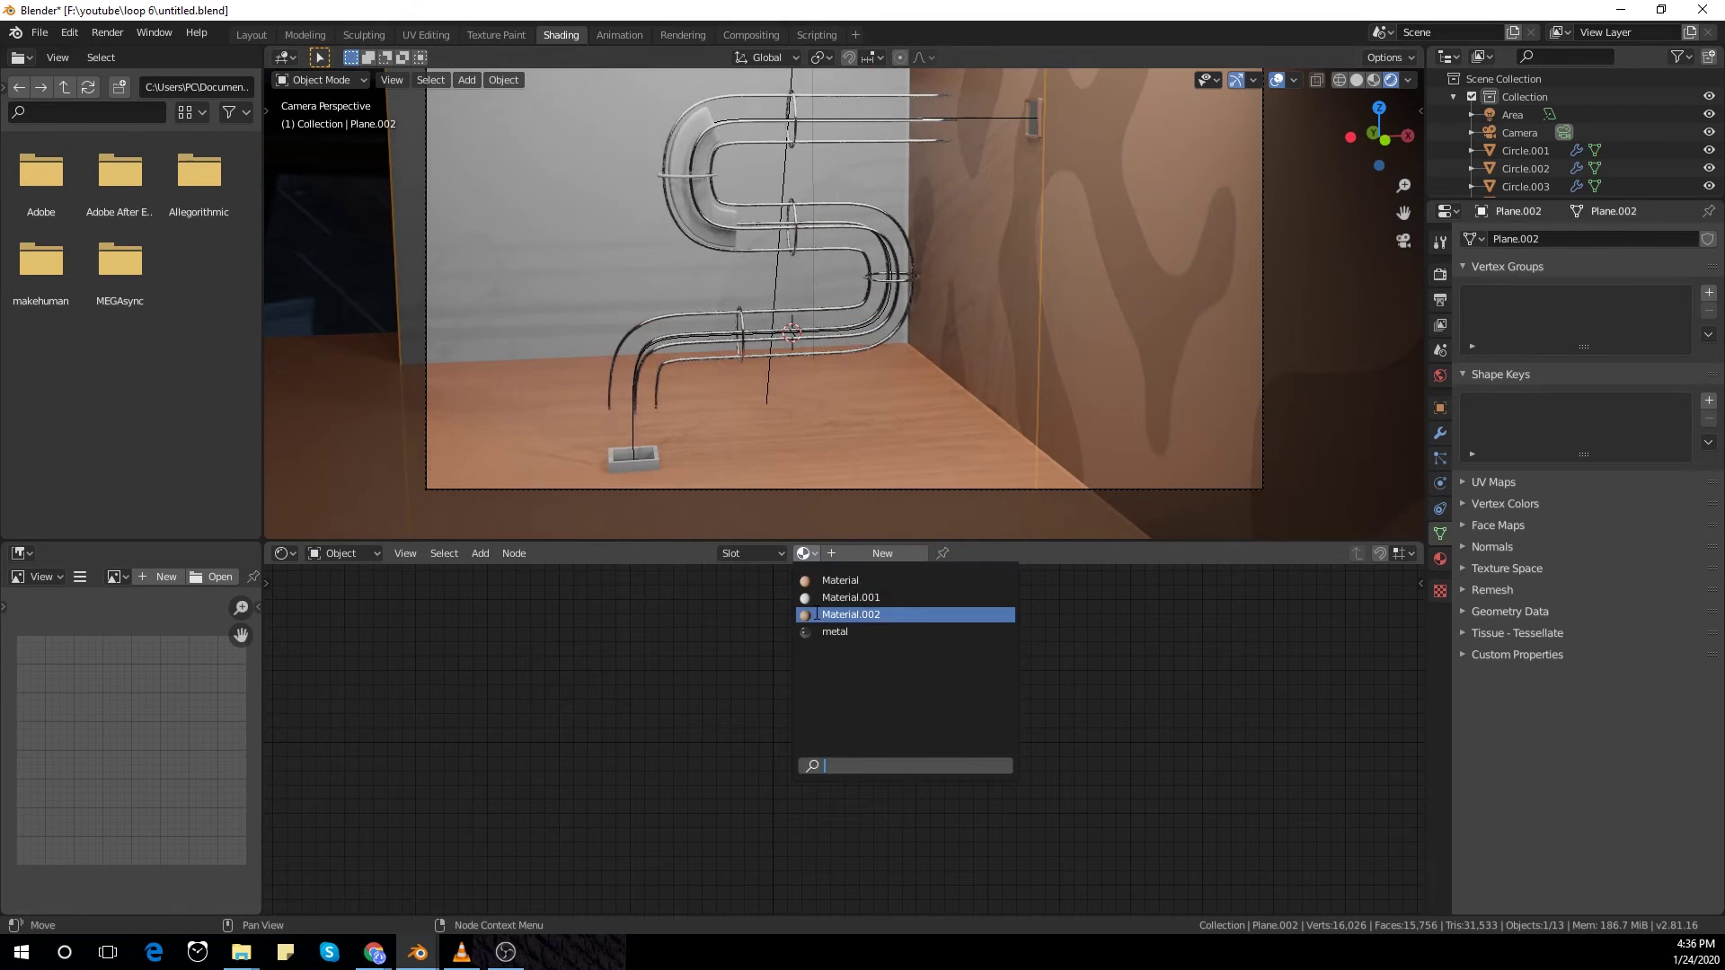
# Step: Assign Material.002 to the side wall and select the curved Cube piece
pyautogui.click(850, 615)
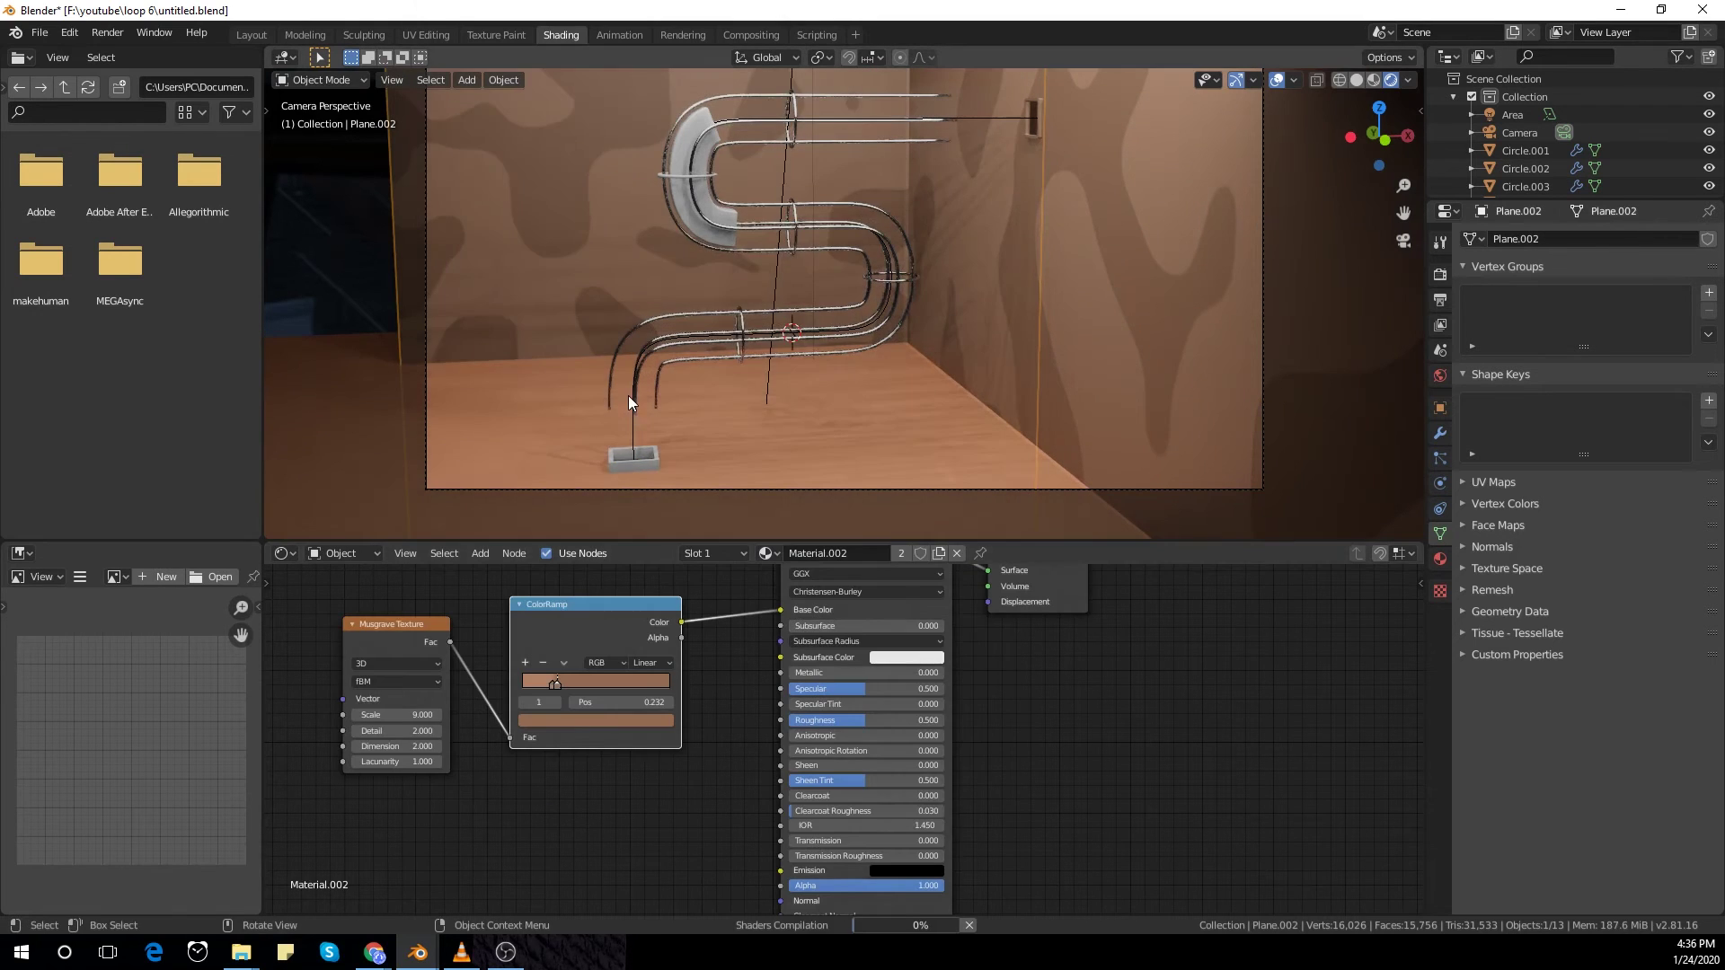
pyautogui.click(692, 125)
pyautogui.press('Home')
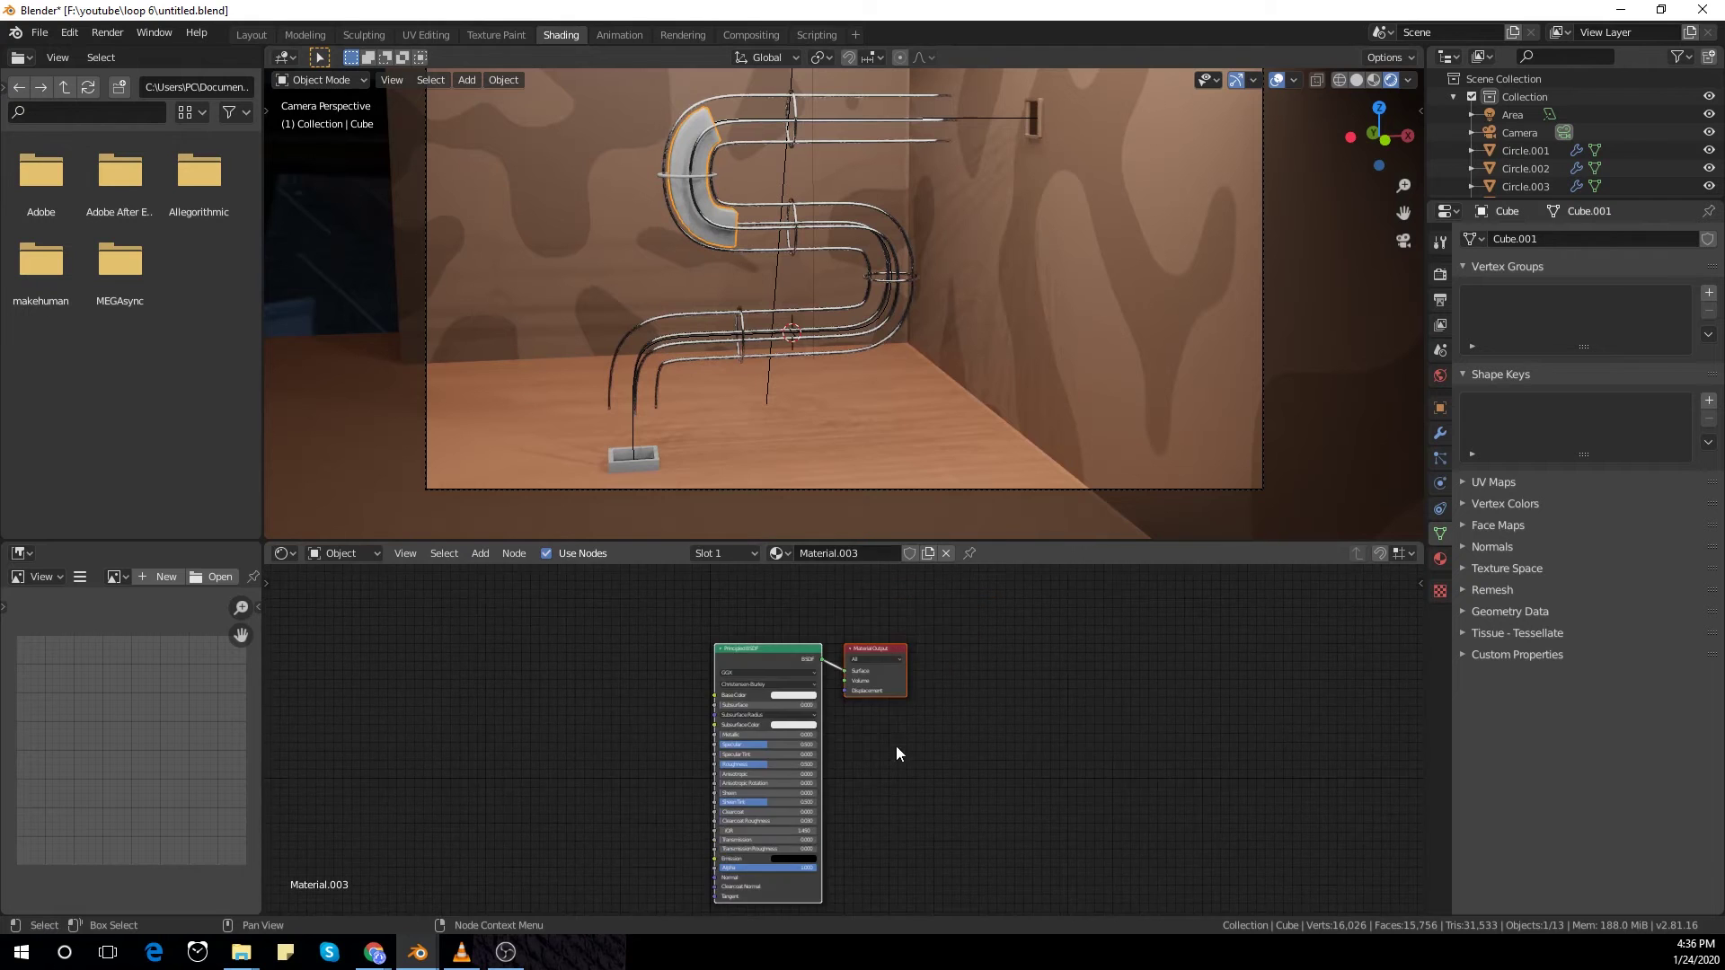
pyautogui.scroll(2, 897, 753)
# Step: Make the Cube's subsurface colour red, undoing an accidental red base colour
pyautogui.click(775, 679)
pyautogui.click(806, 568)
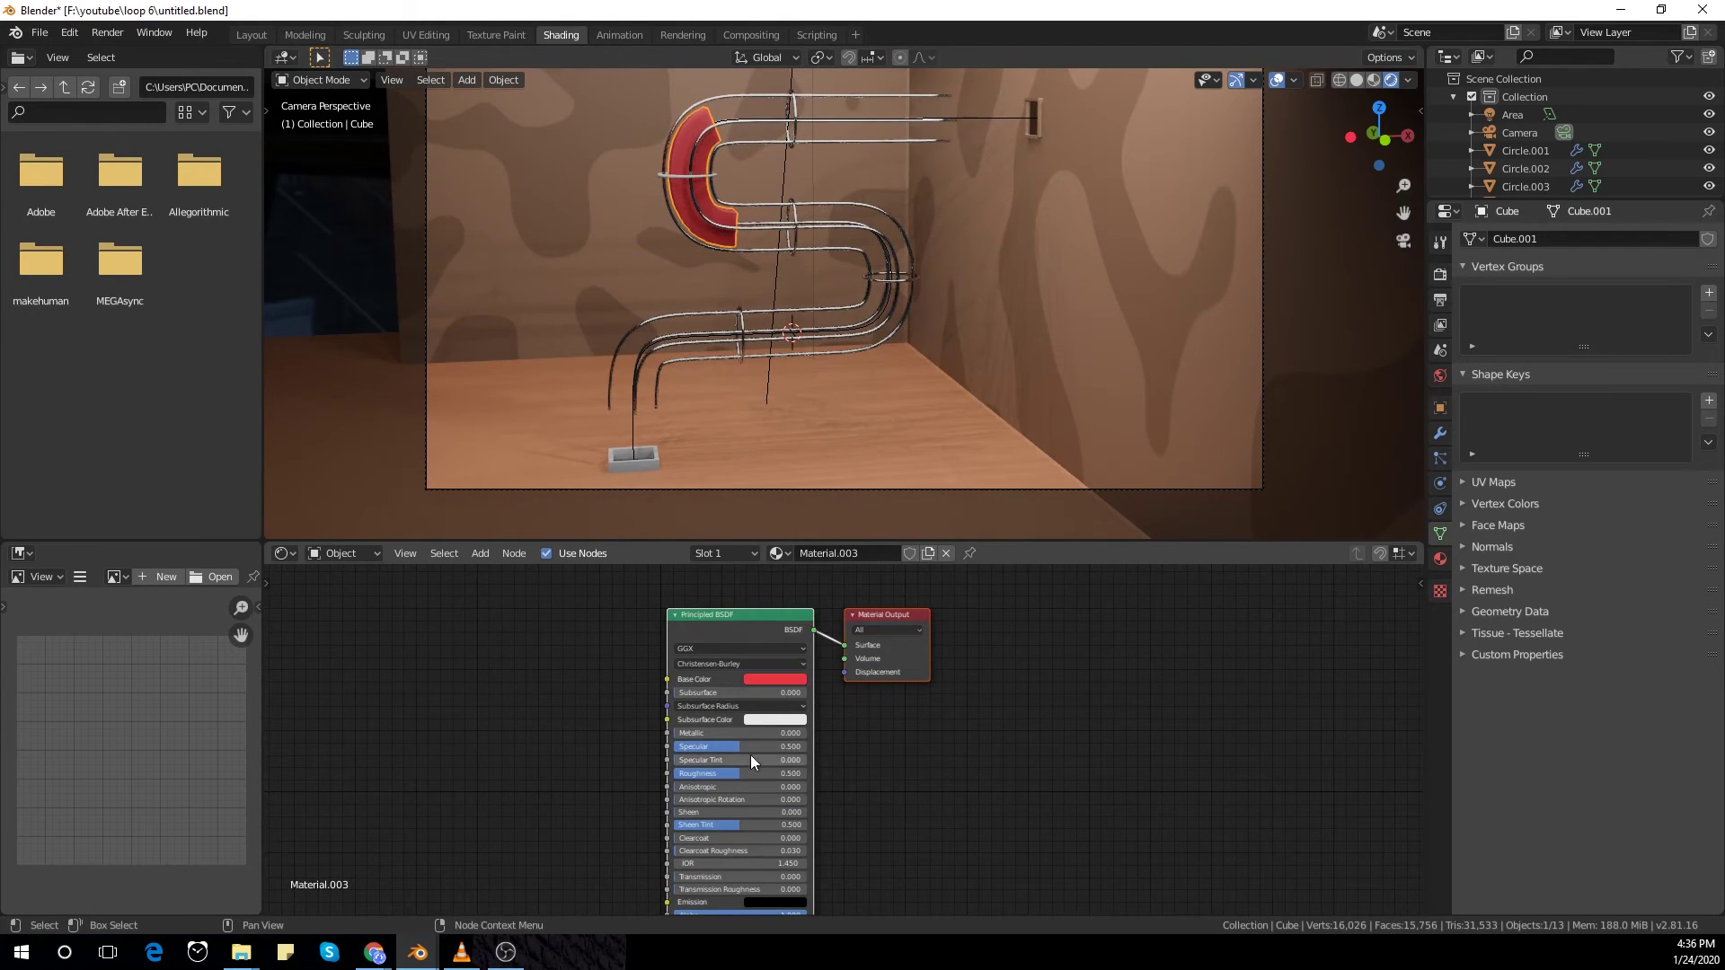
pyautogui.hotkey('ctrl', 'z')
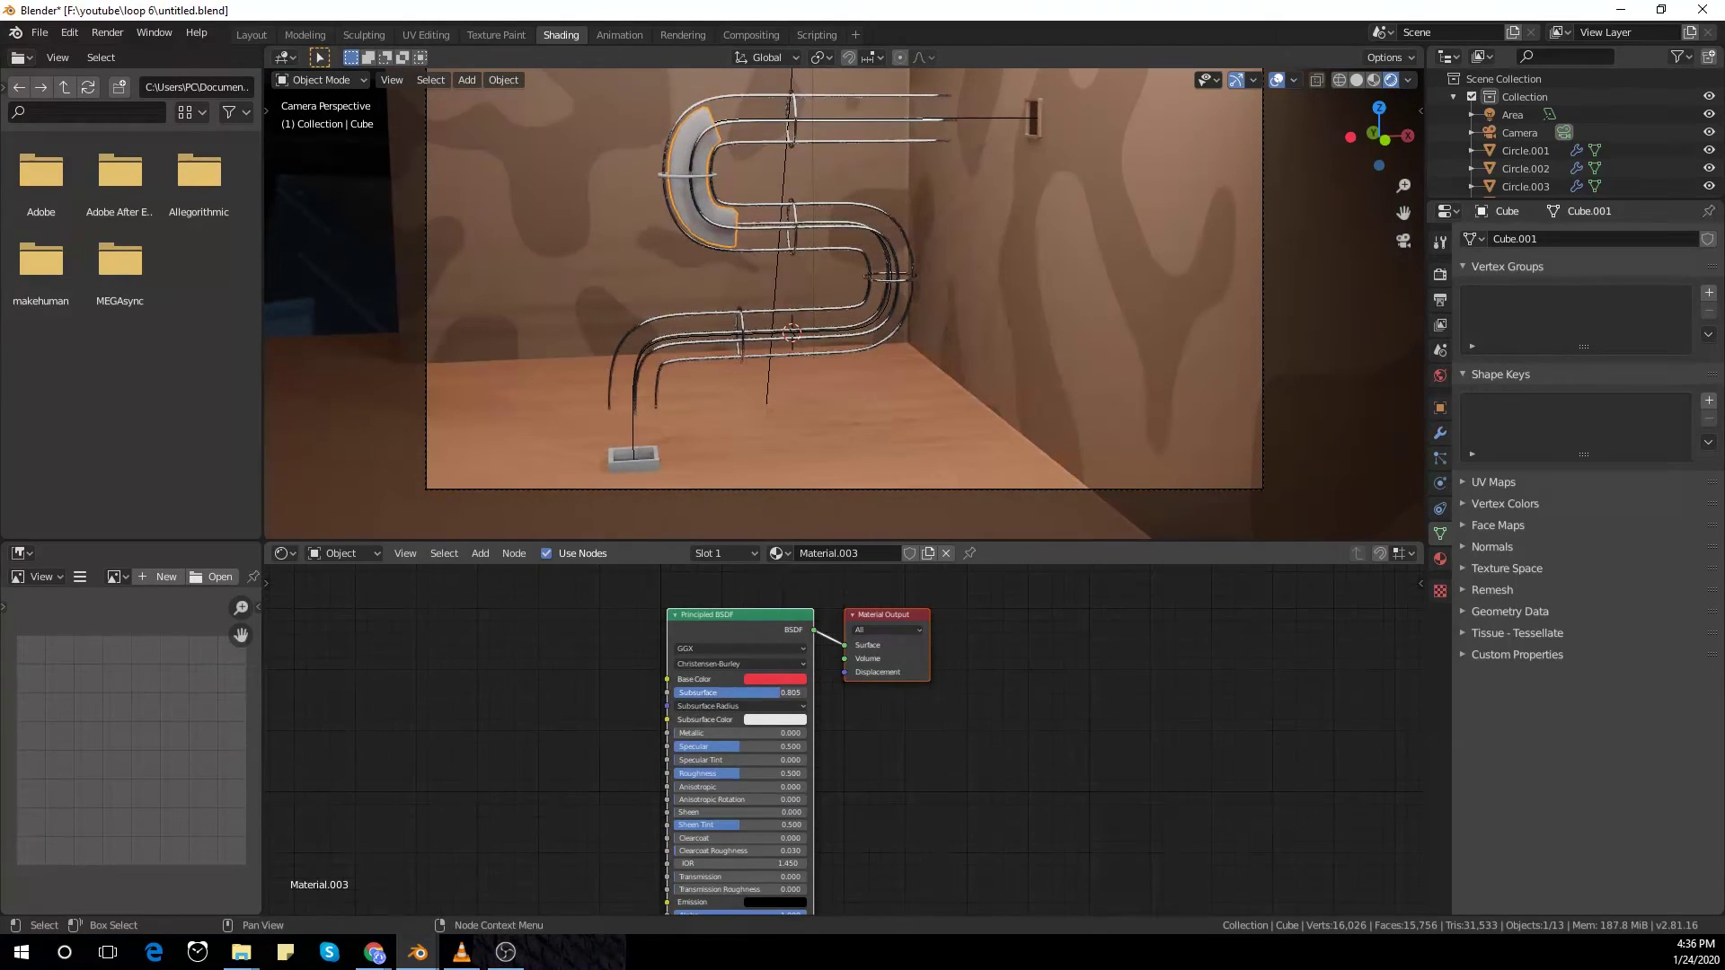
pyautogui.click(778, 679)
pyautogui.click(795, 621)
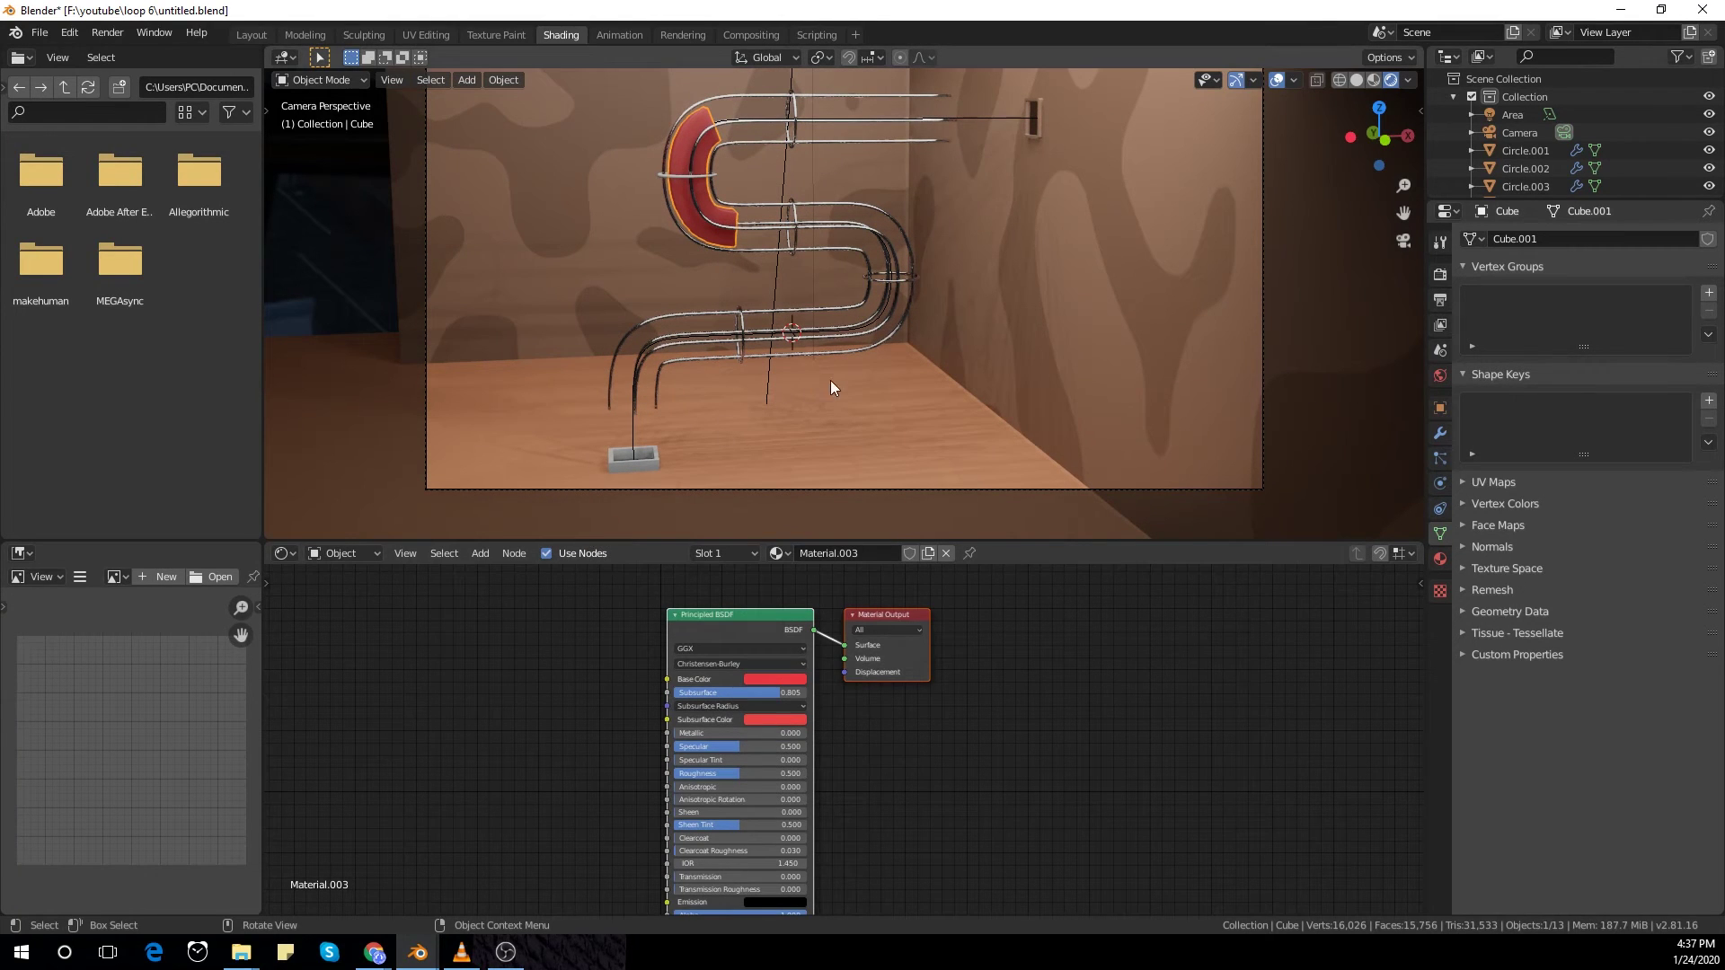
# Step: Add a Reflection Cubemap light probe and scale it up around the sculpture
pyautogui.scroll(-3, 830, 395)
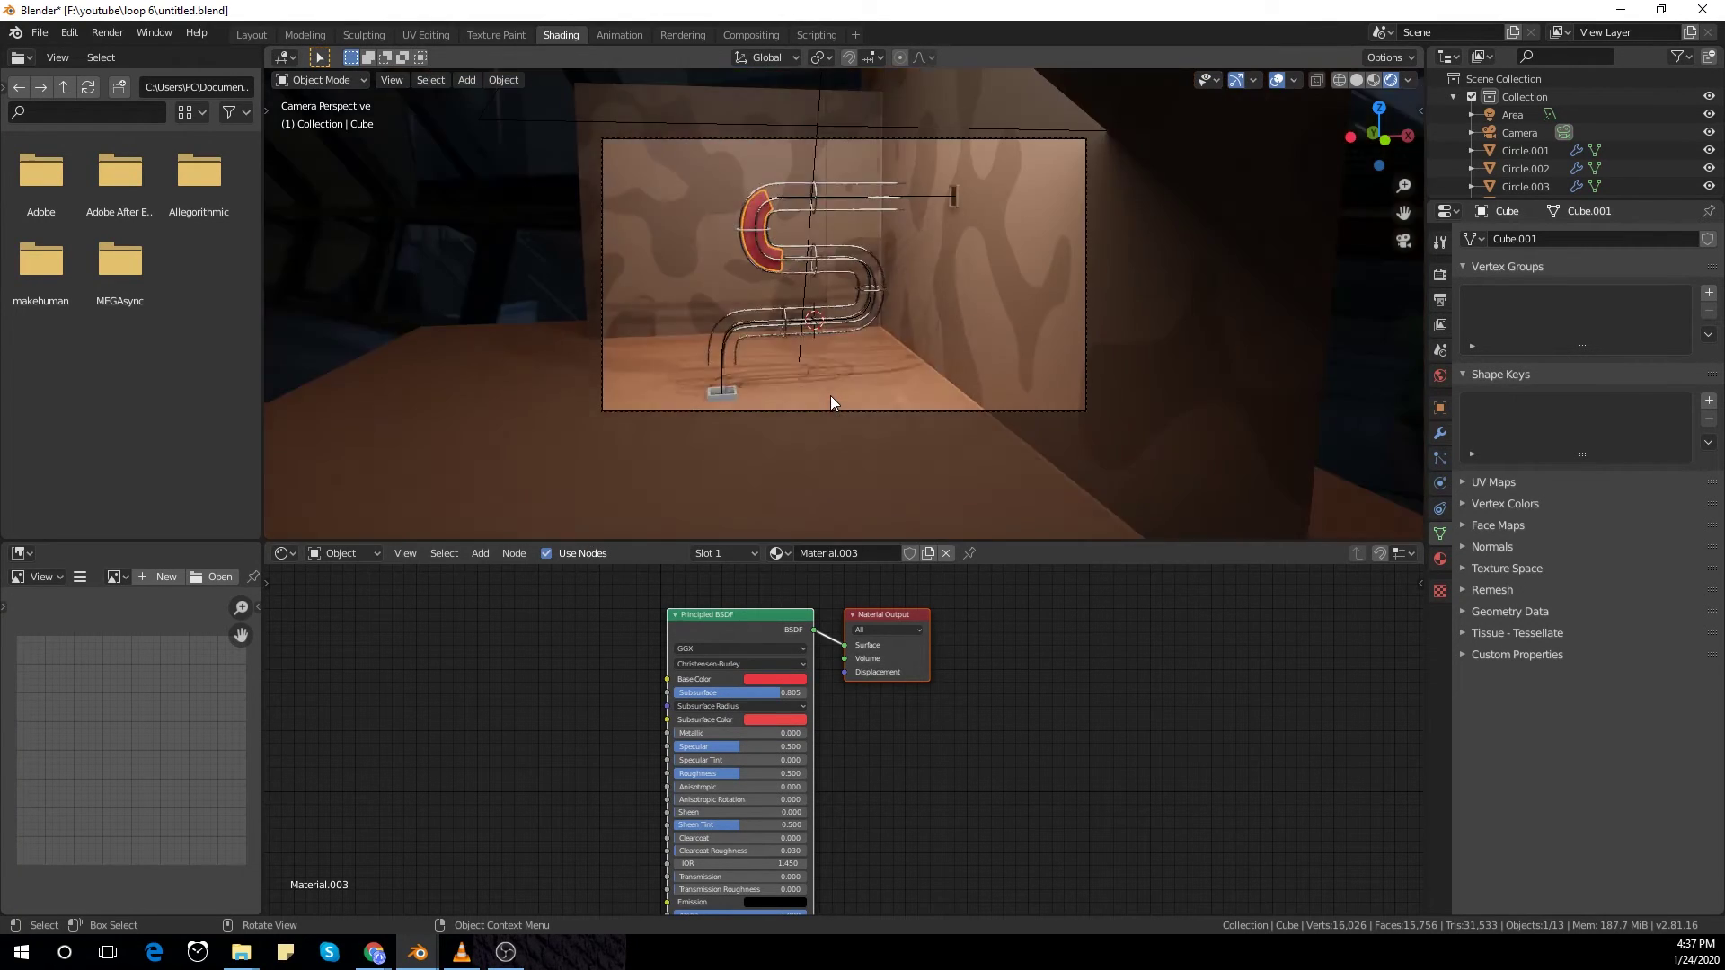
pyautogui.scroll(4, 814, 393)
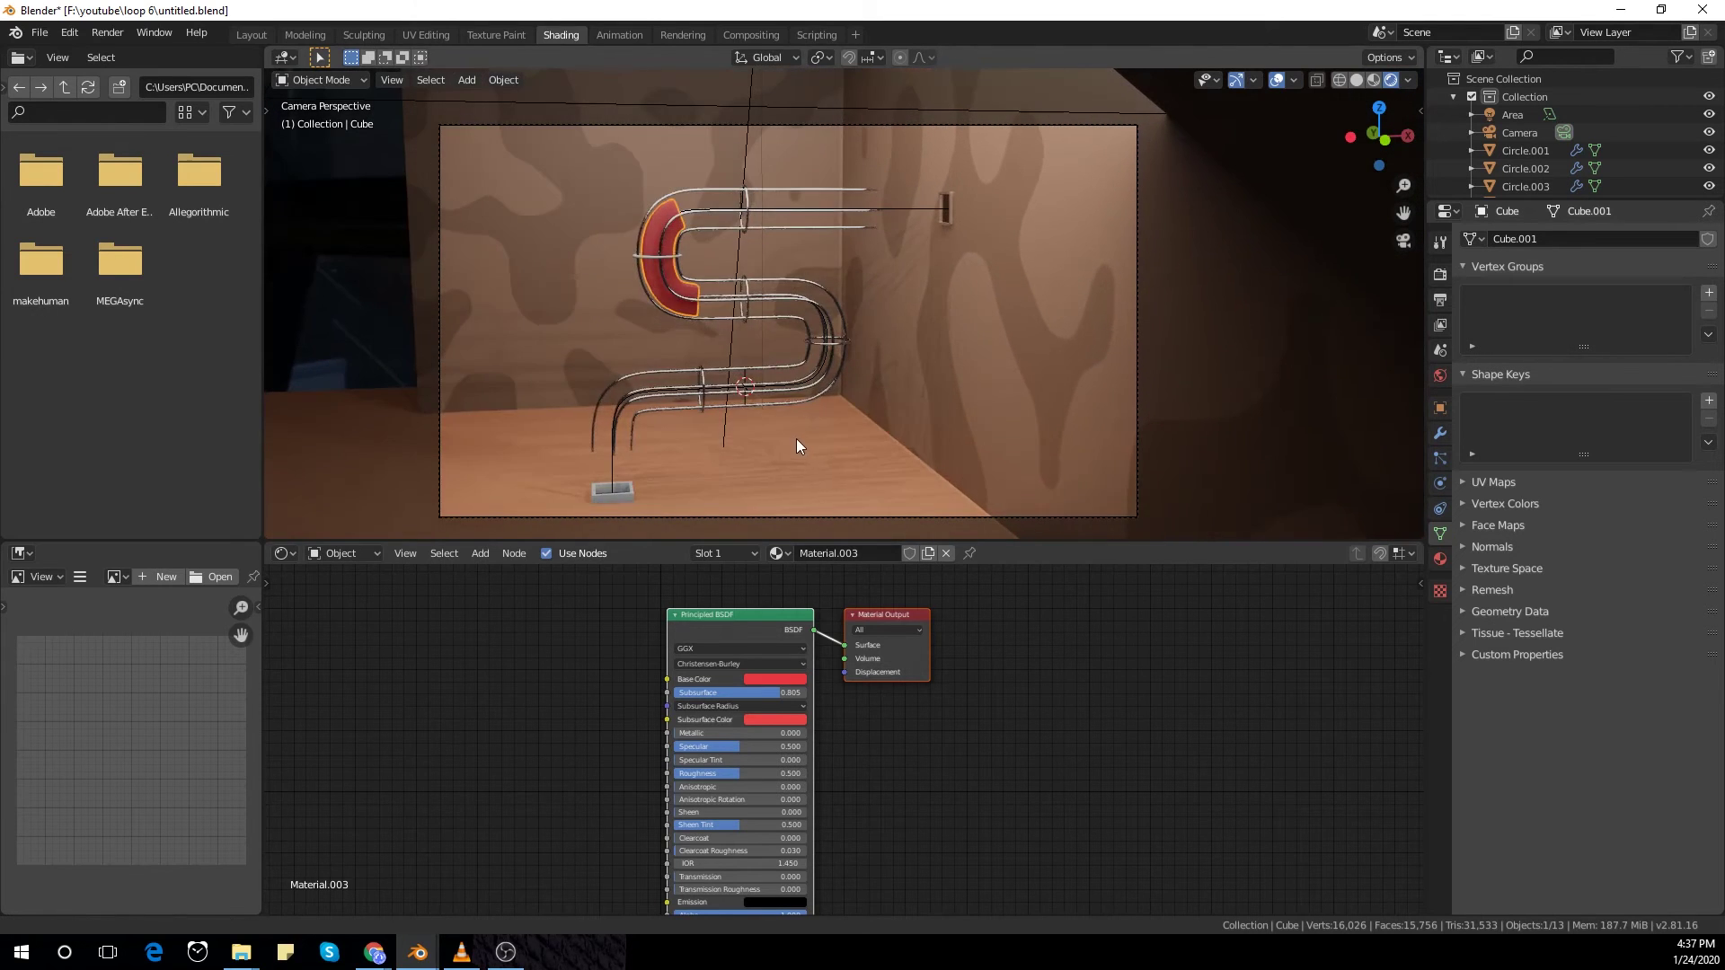
pyautogui.scroll(1, 828, 386)
pyautogui.scroll(-2, 764, 374)
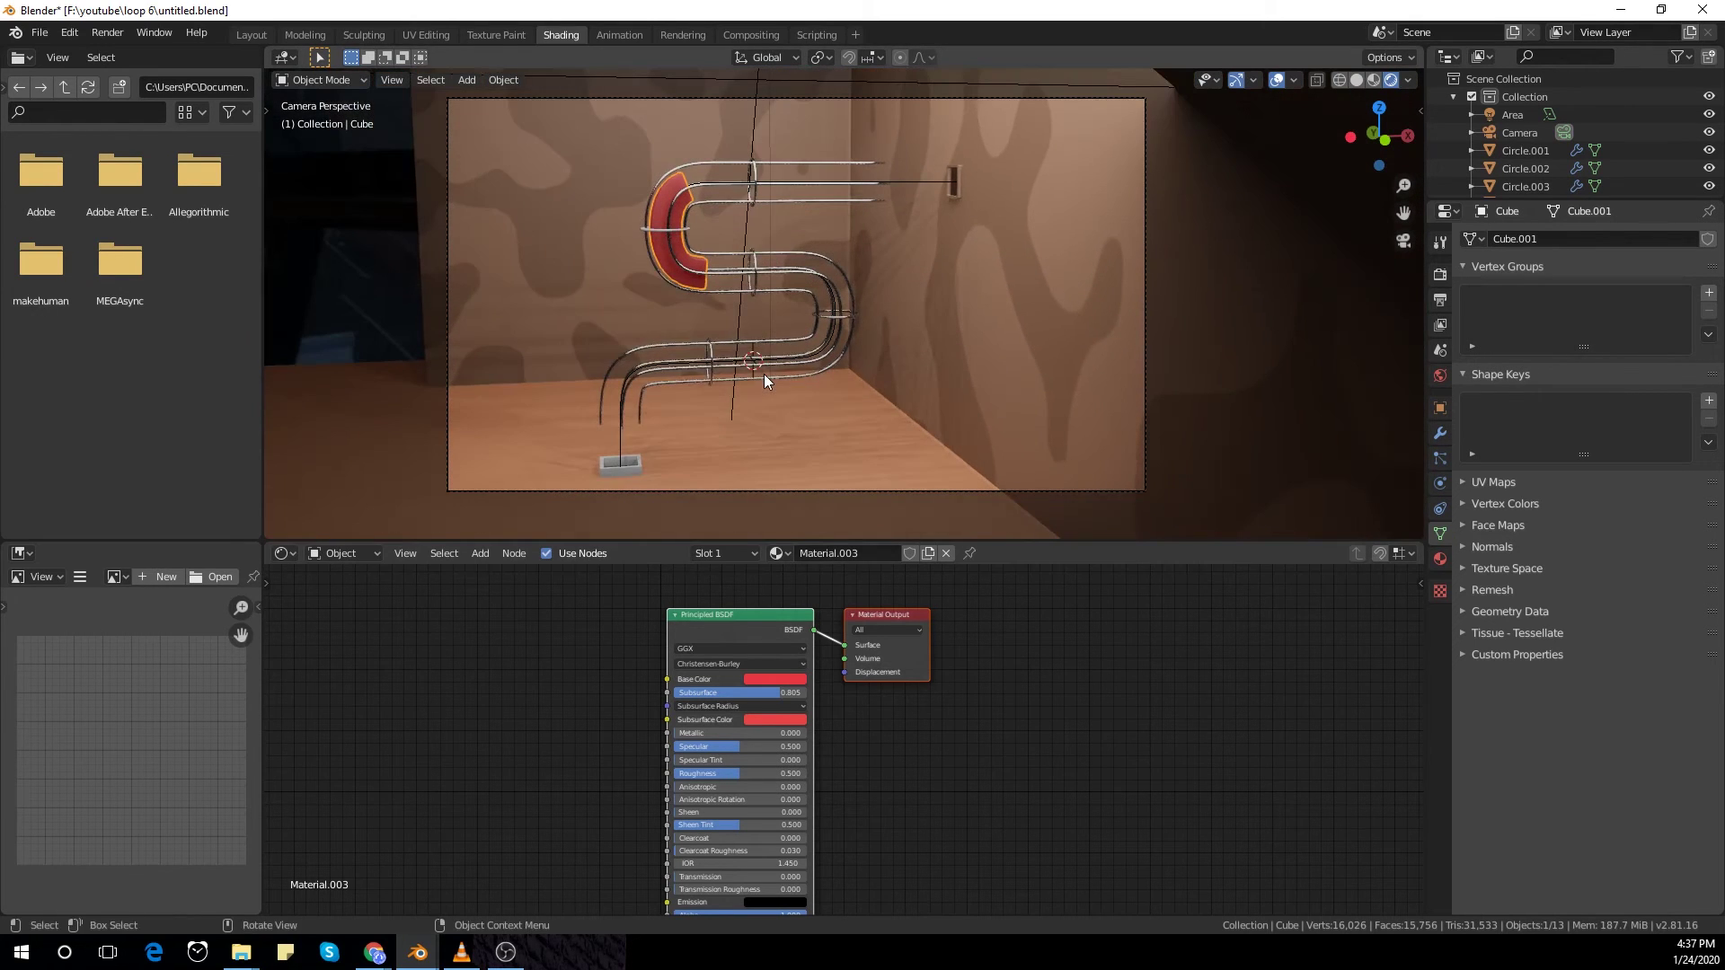
pyautogui.hotkey('shift', 'a')
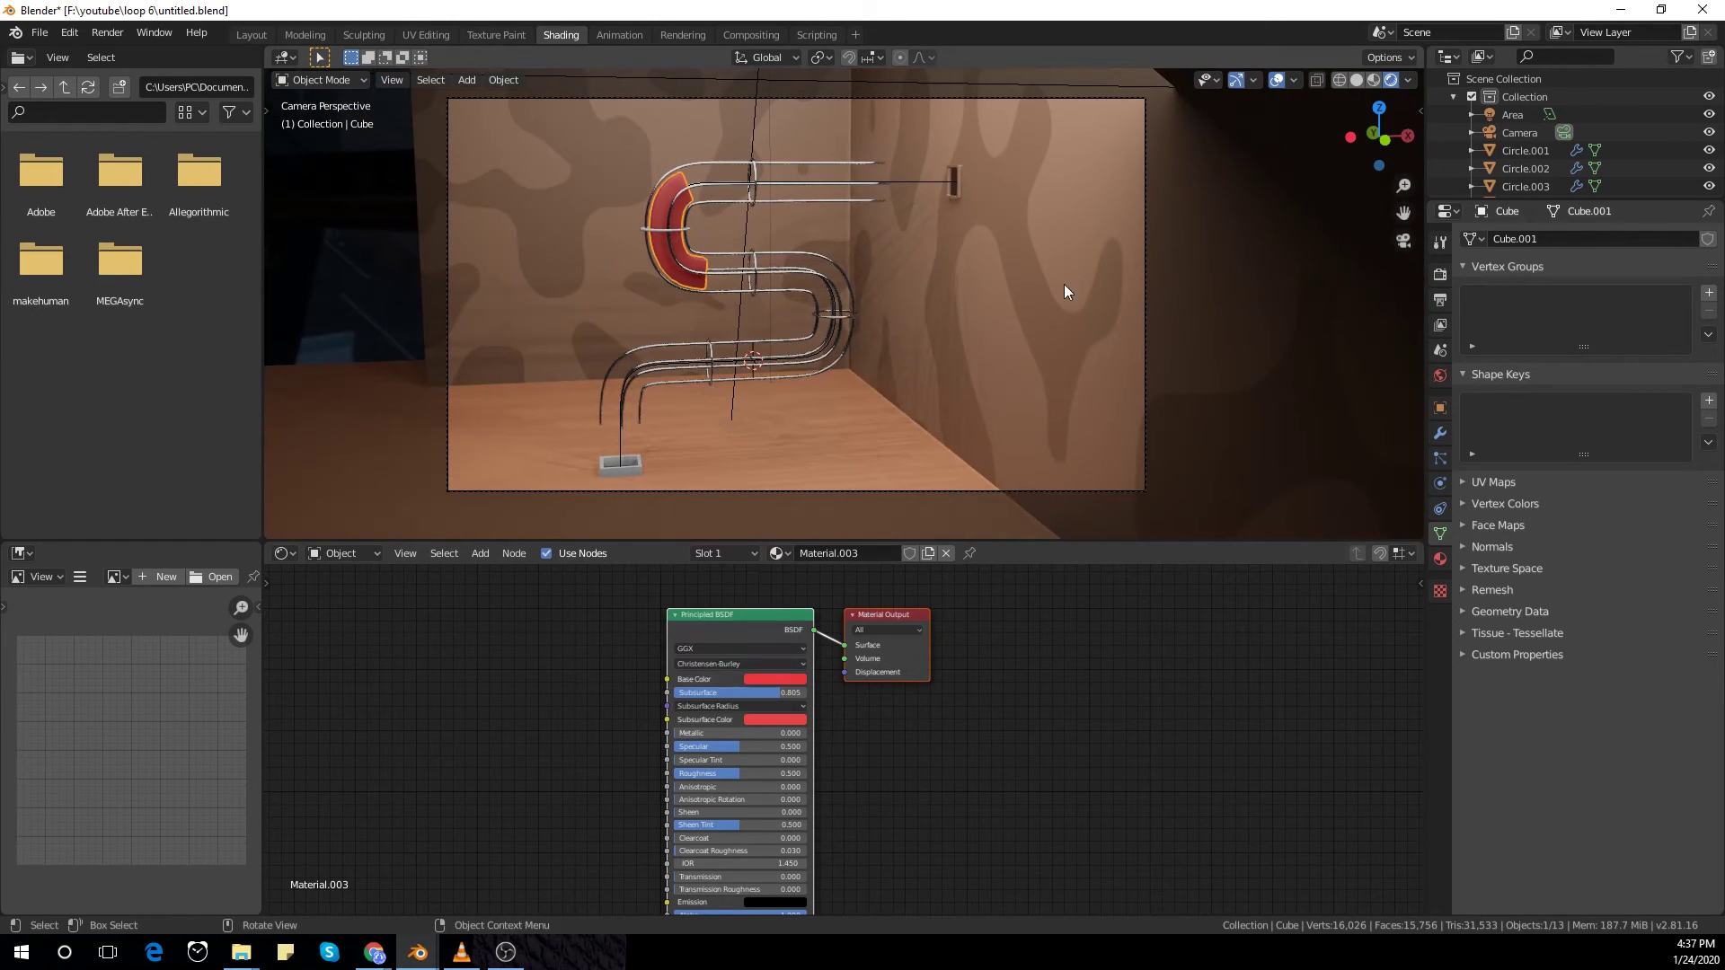
pyautogui.hotkey('shift', 'a')
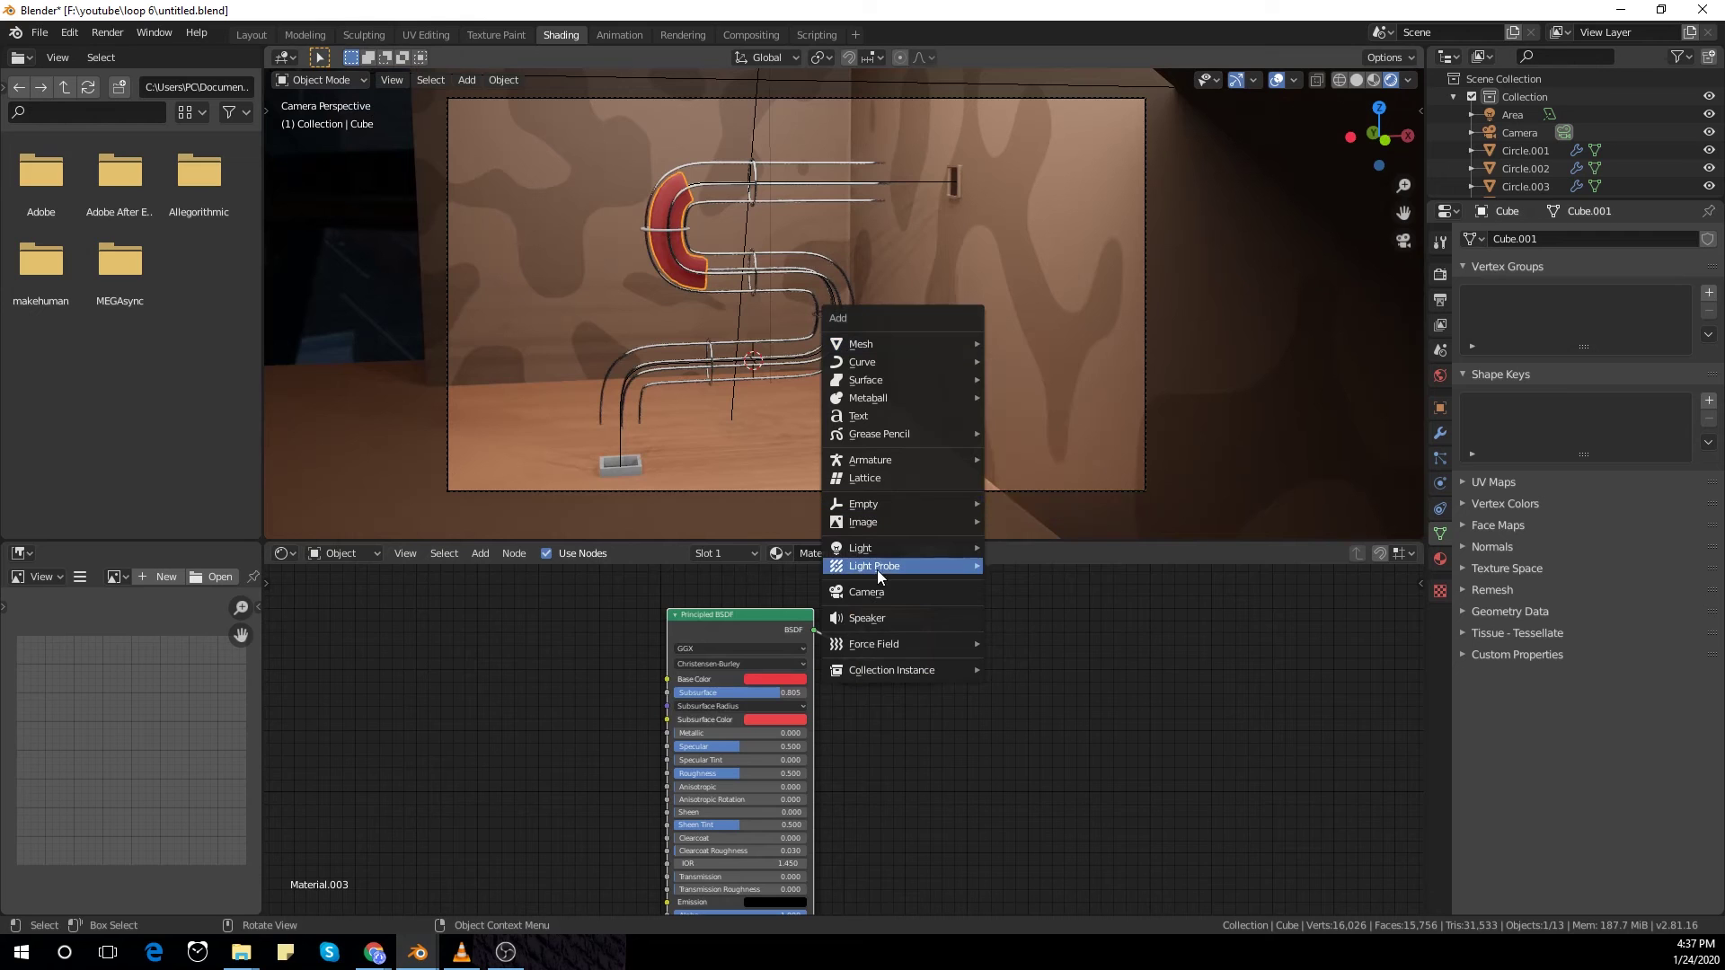
pyautogui.moveTo(877, 566)
pyautogui.click(1058, 562)
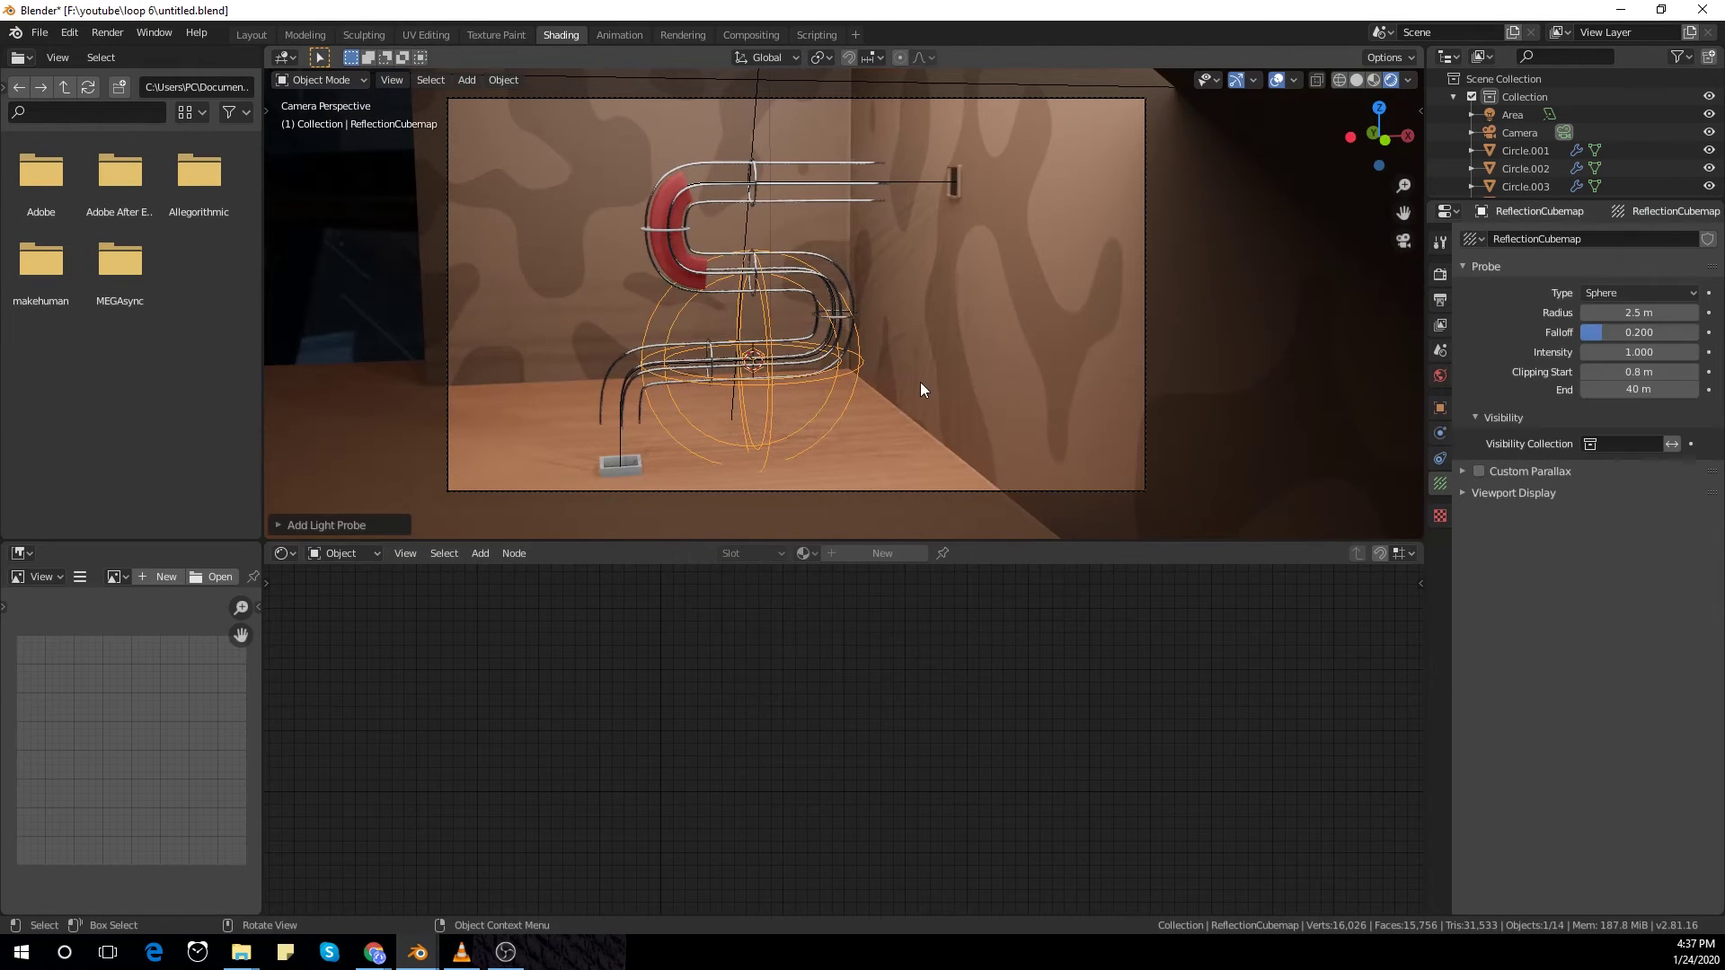
pyautogui.press('s')
pyautogui.click(979, 379)
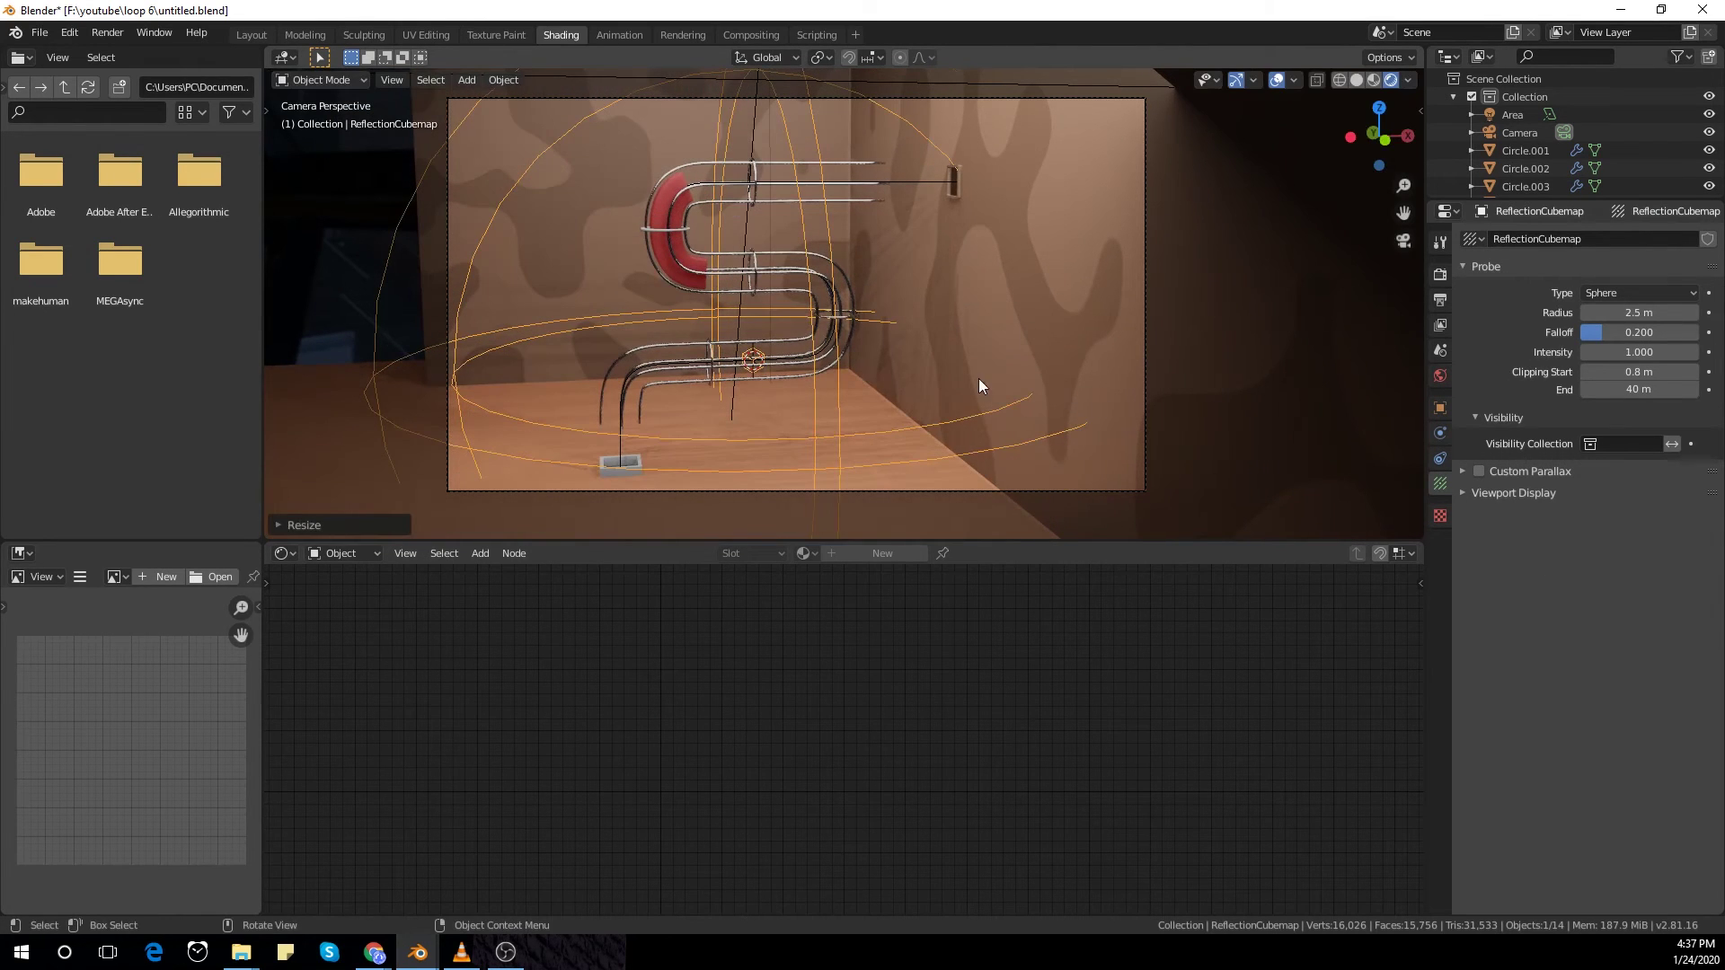
# Step: Add an Irradiance Volume light probe, enlarge it and move it around the sculpture
pyautogui.hotkey('shift', 'a')
pyautogui.moveTo(963, 375)
pyautogui.click(1080, 413)
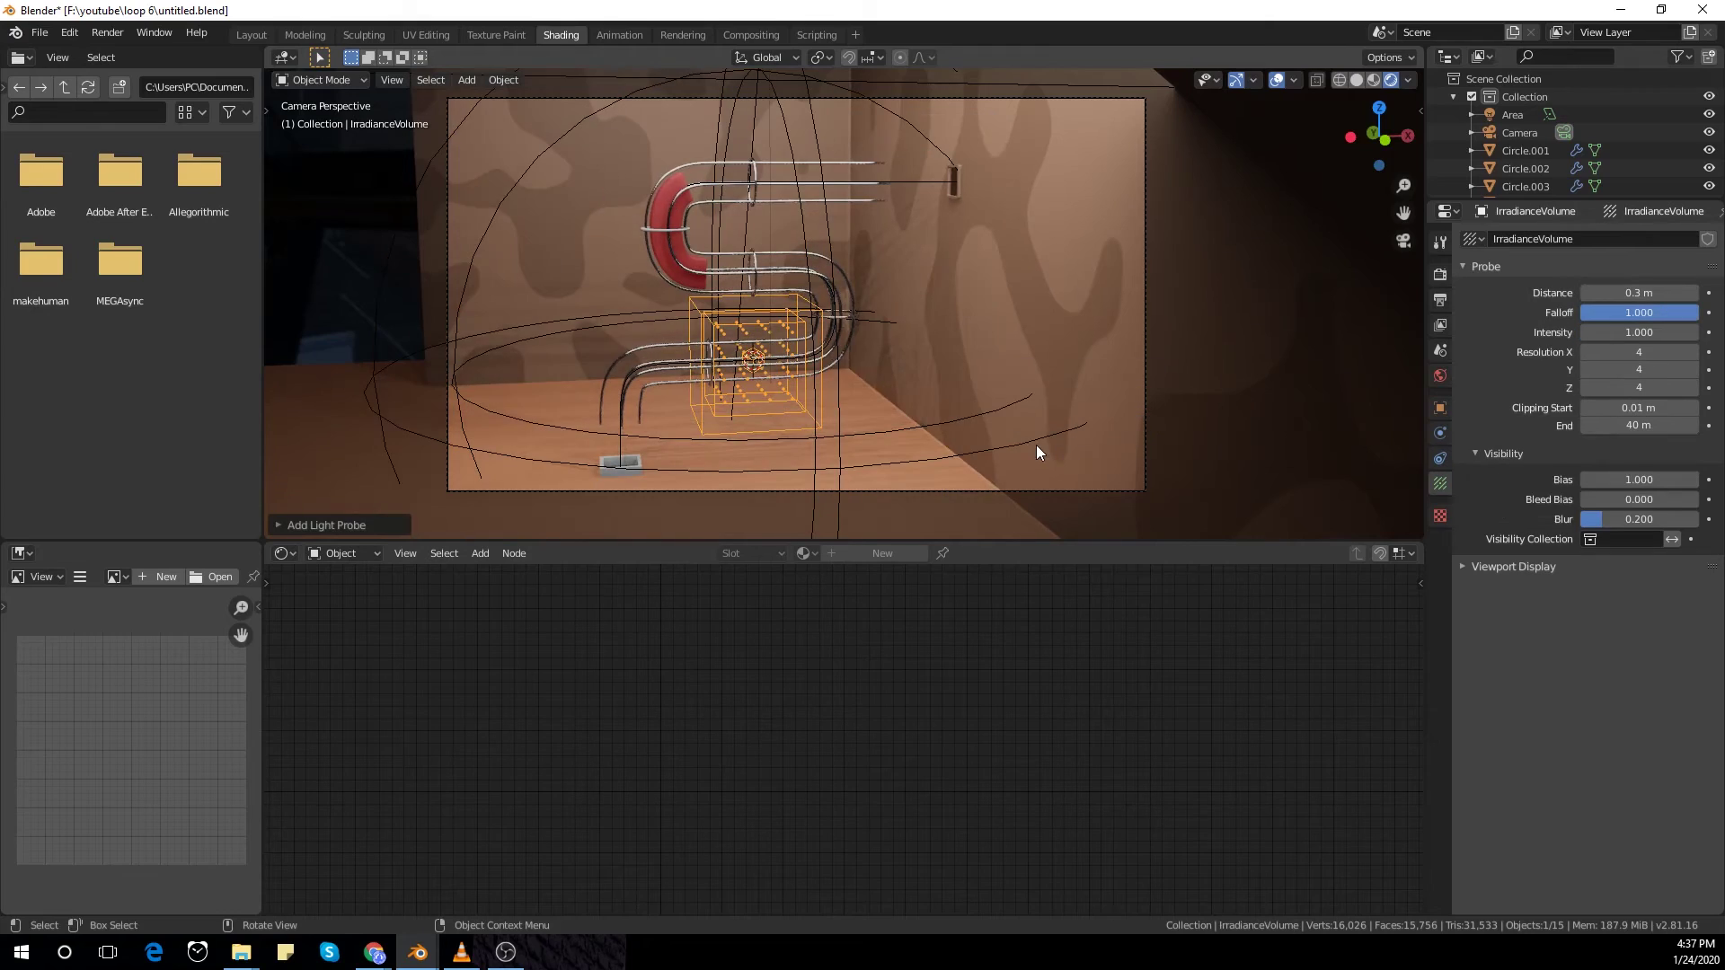
pyautogui.press('s')
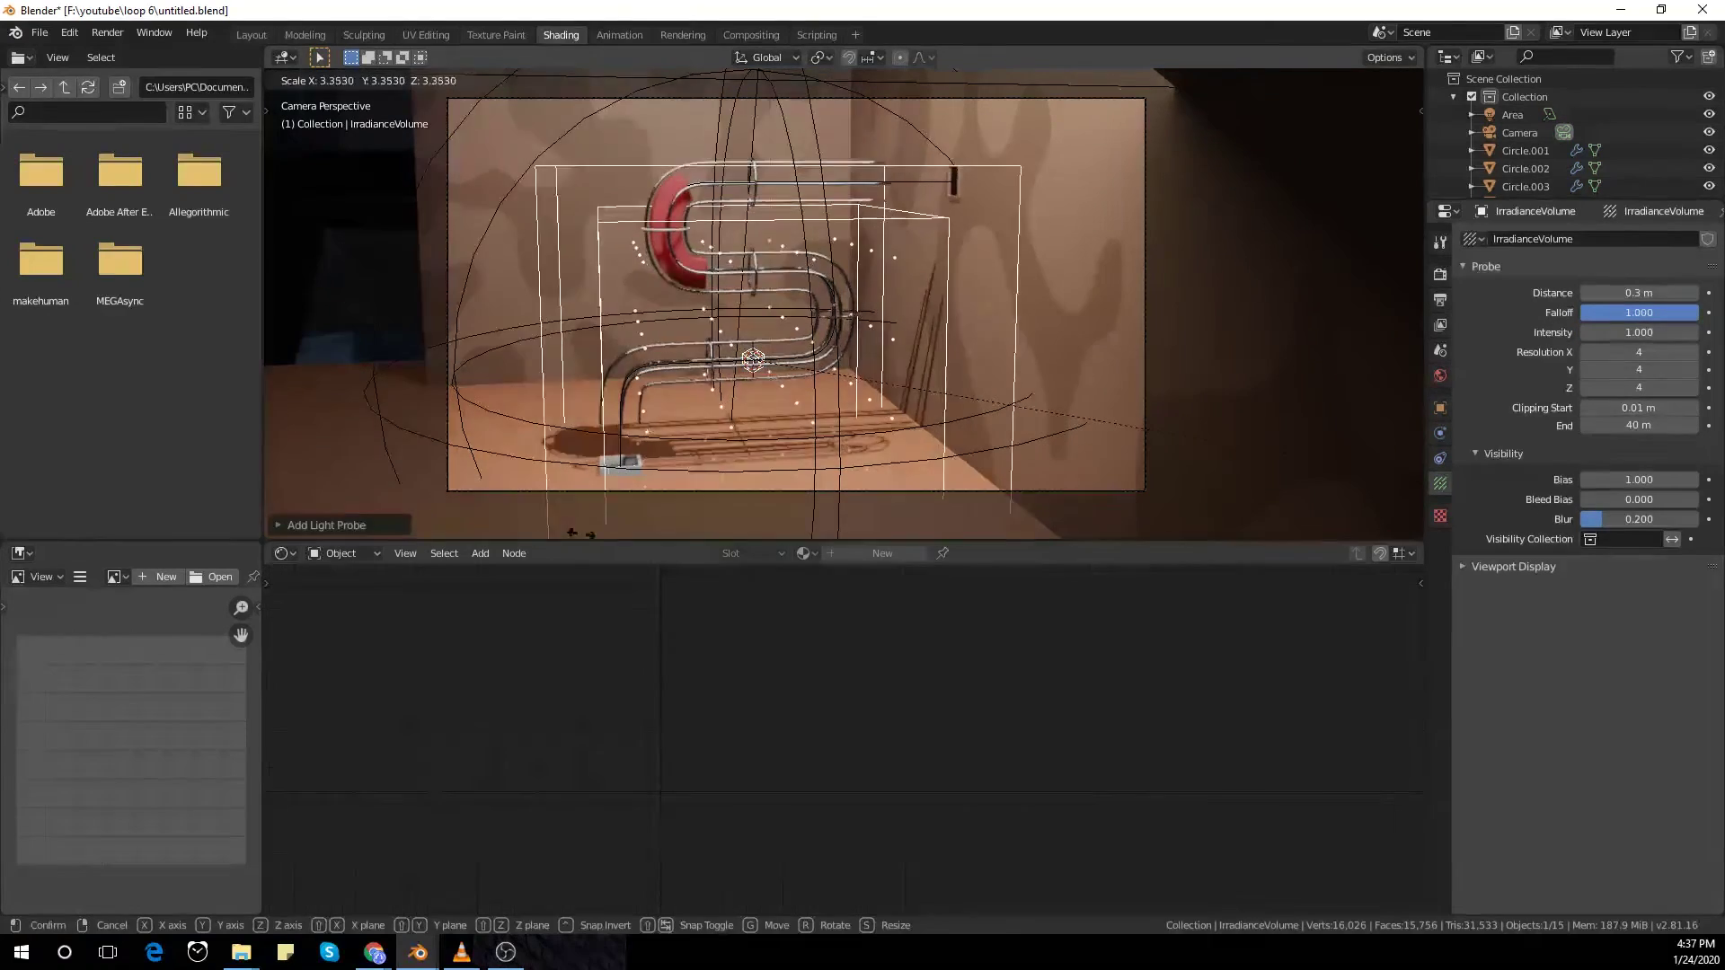
pyautogui.click(678, 80)
pyautogui.press('g')
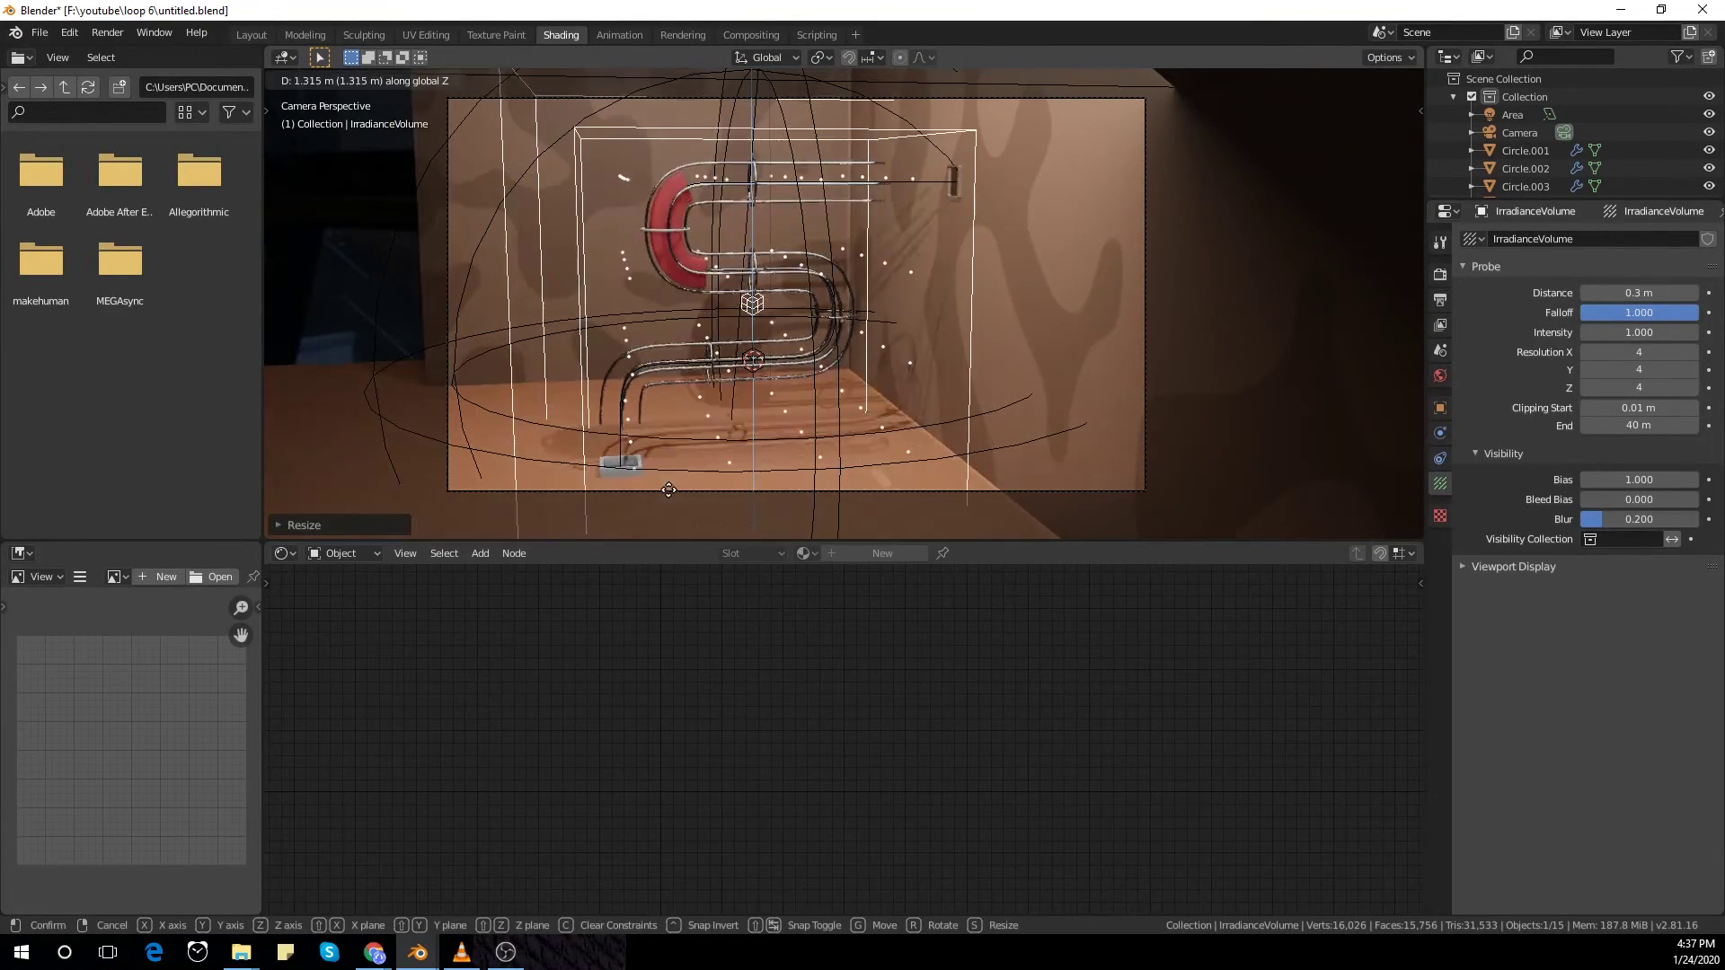
pyautogui.click(671, 481)
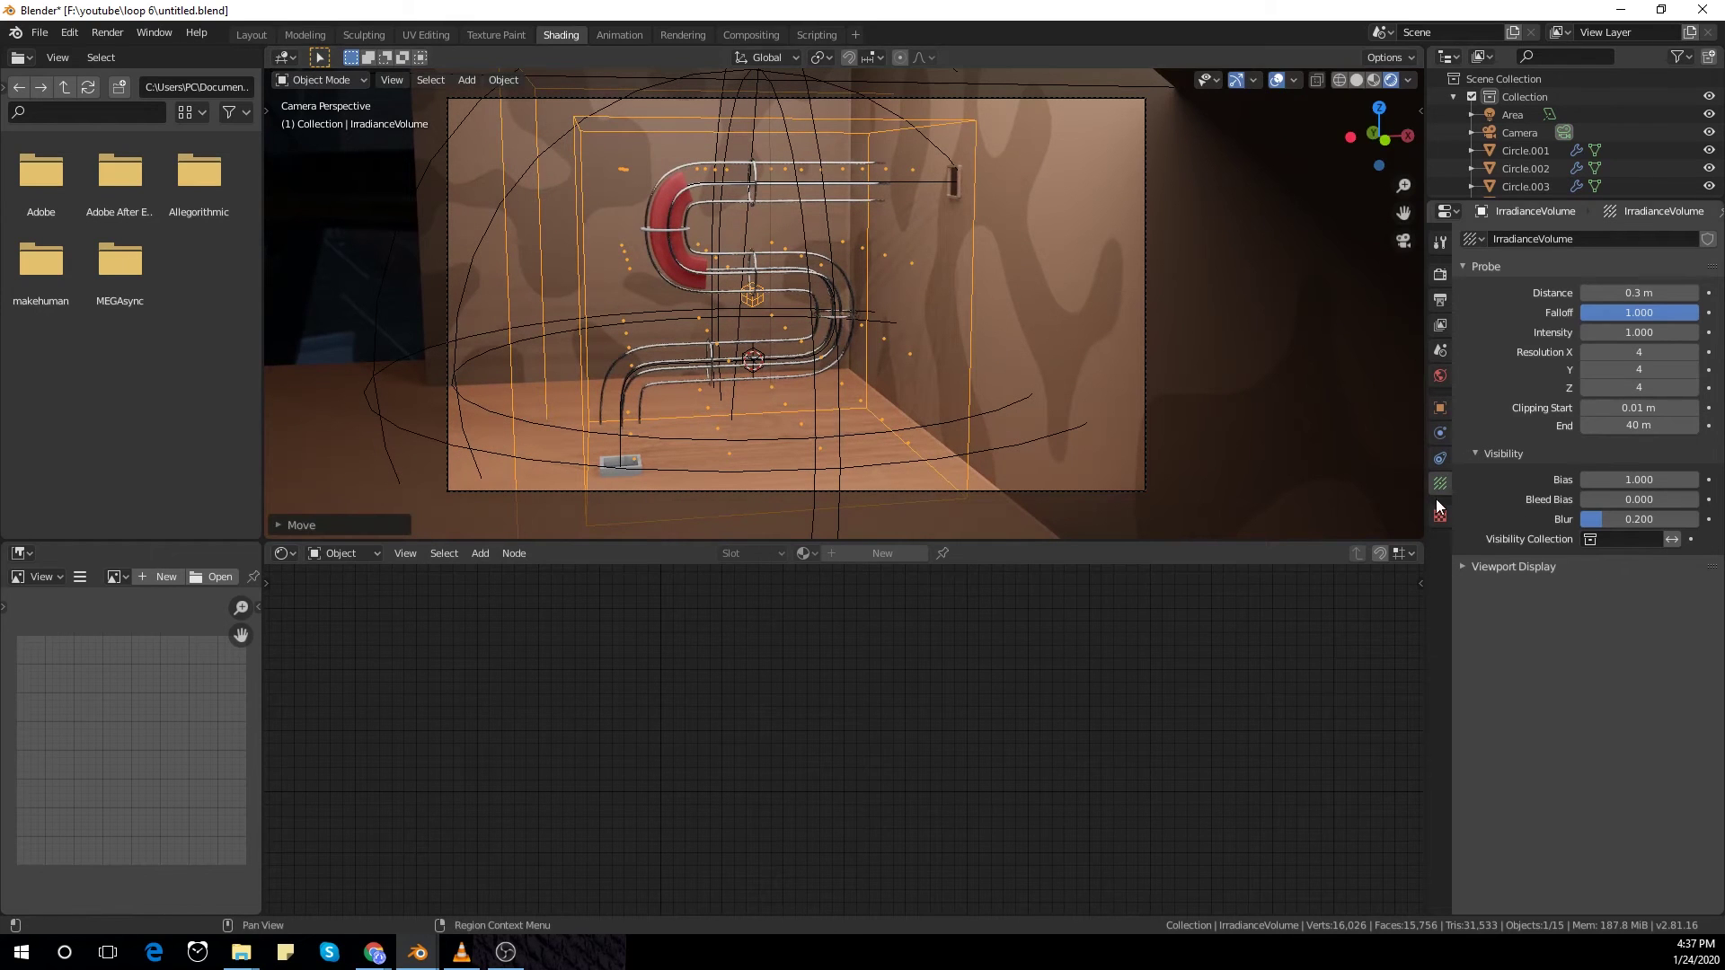
# Step: Bake the indirect lighting from the Render settings, then select the sculpture's S tubes
pyautogui.click(1440, 273)
pyautogui.click(1527, 562)
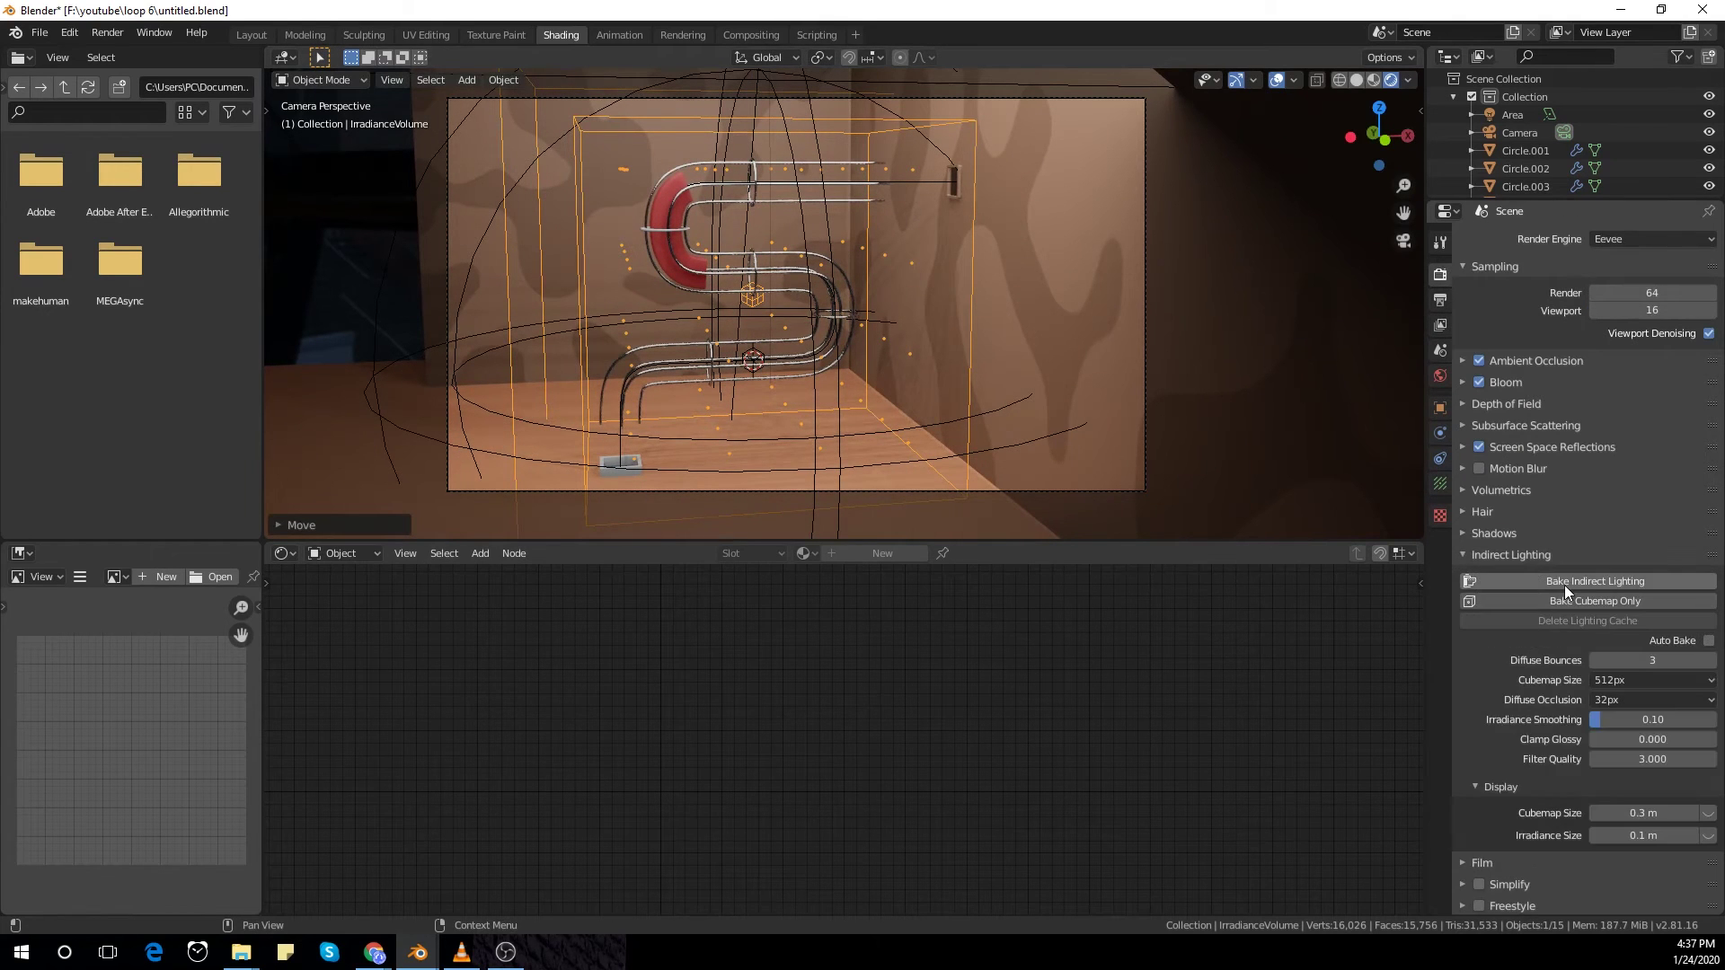
pyautogui.click(1565, 583)
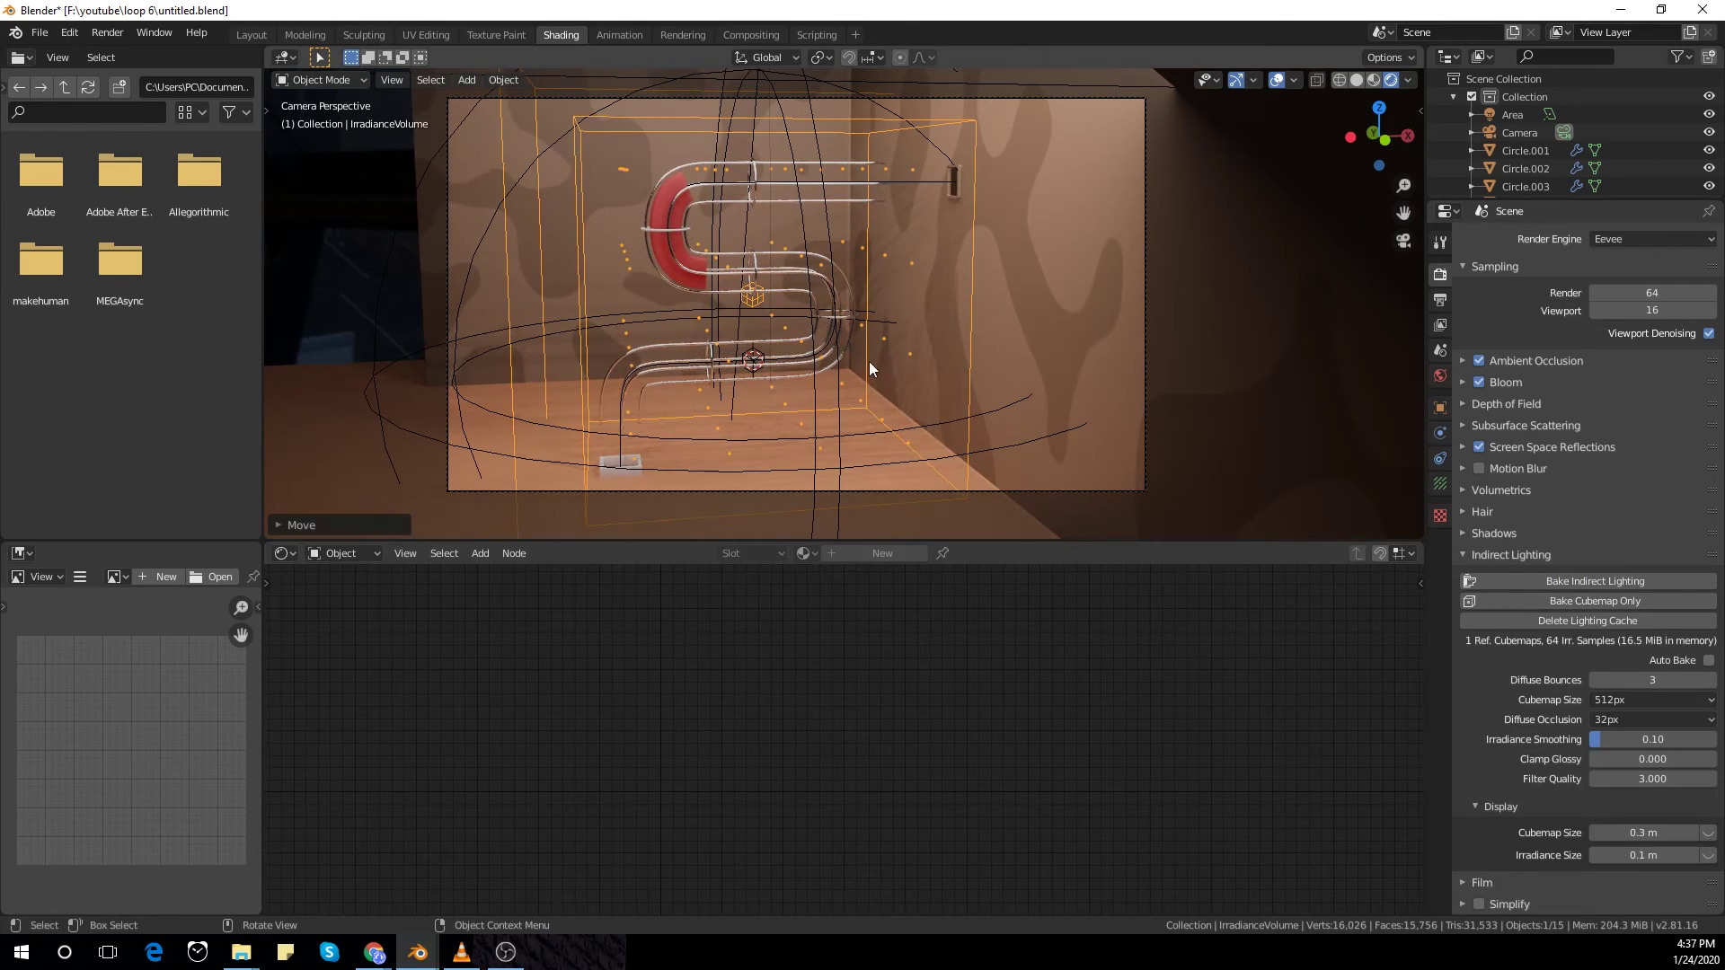
pyautogui.click(676, 260)
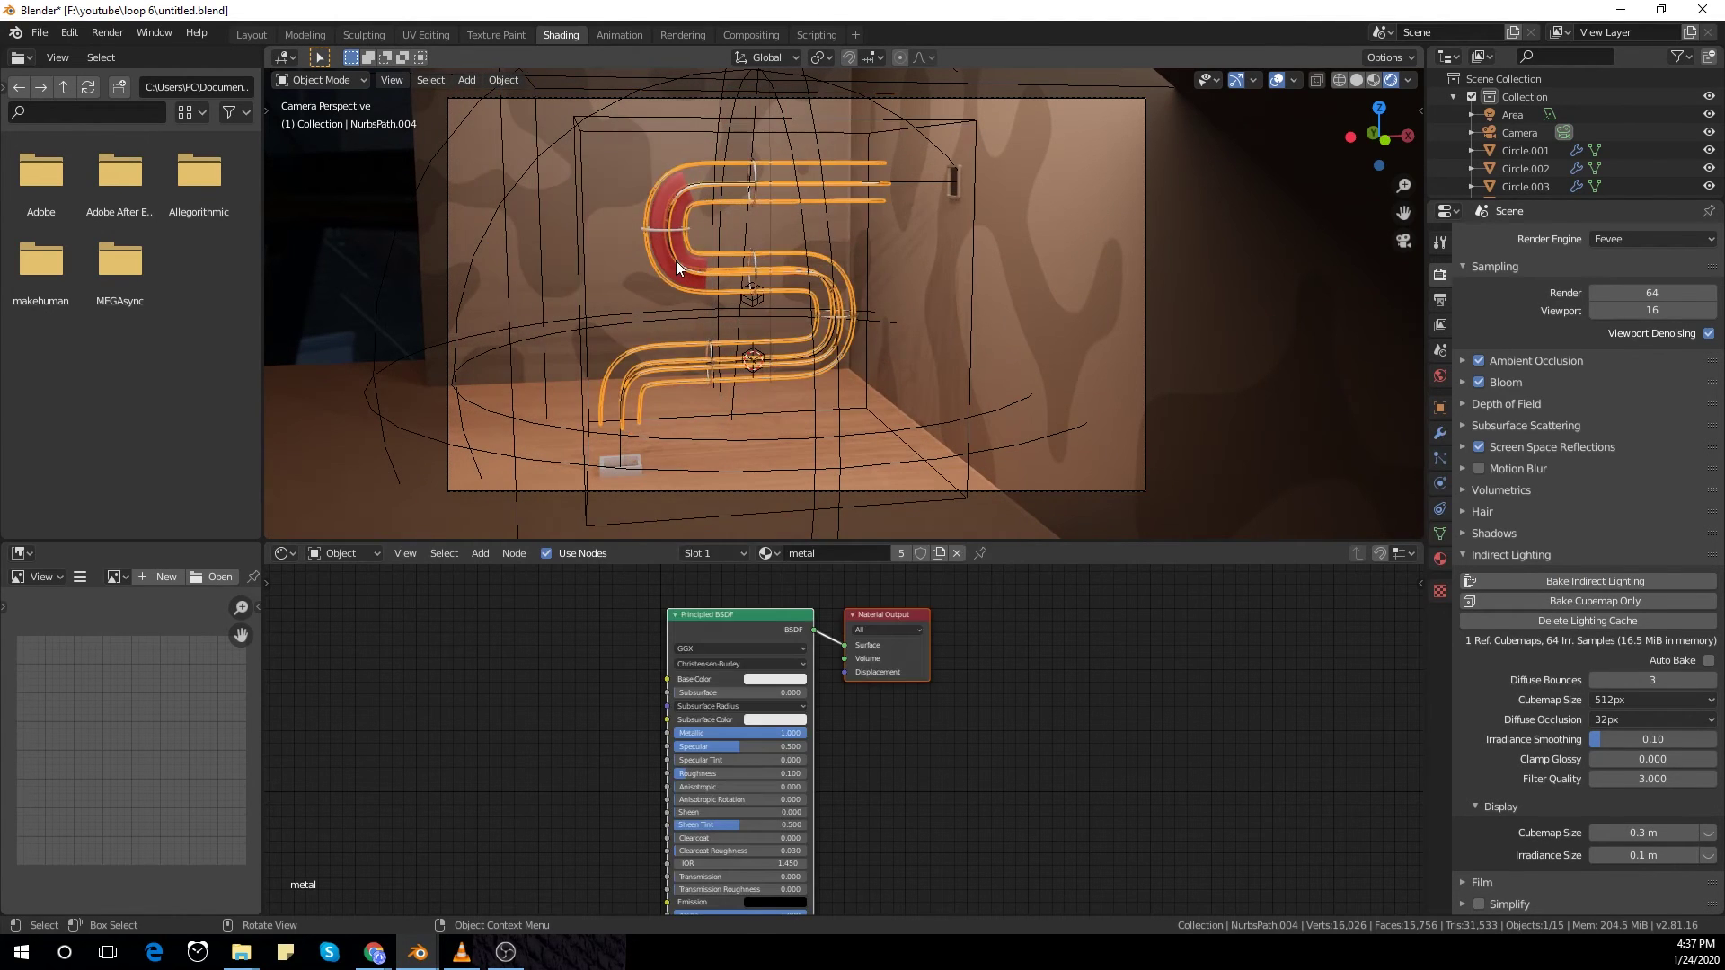
# Step: Select the red C piece and set the animation end frame to 100
pyautogui.click(670, 263)
pyautogui.click(666, 266)
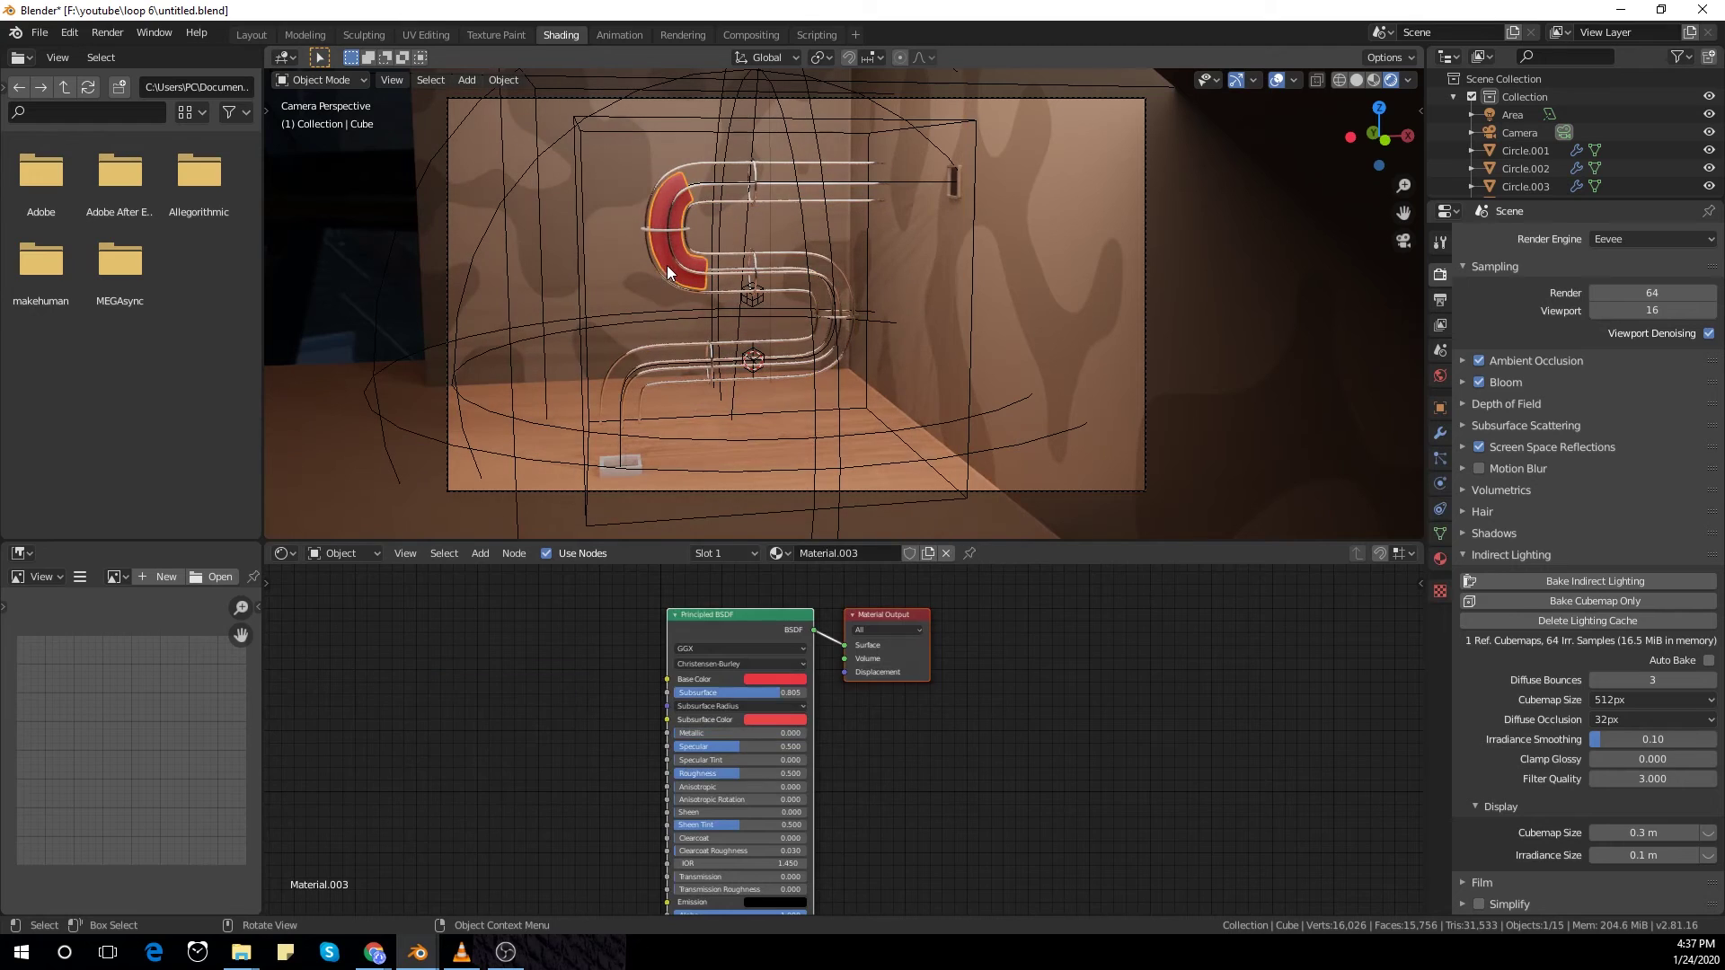
pyautogui.click(265, 34)
pyautogui.click(1362, 862)
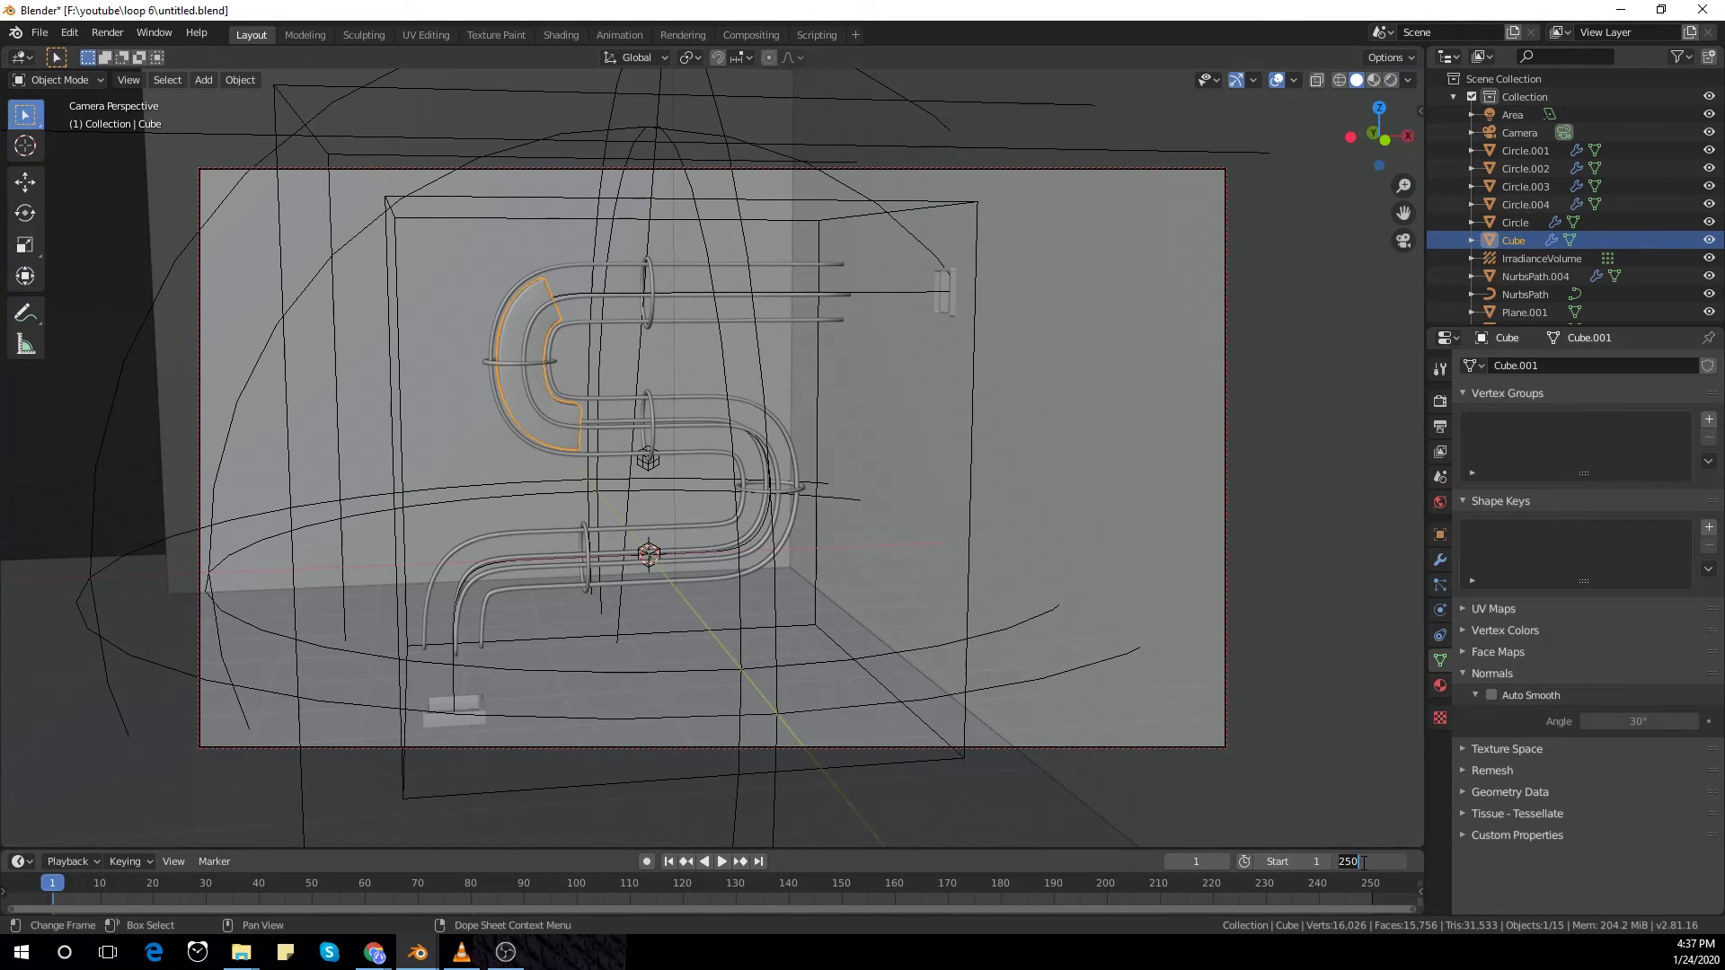
pyautogui.write('100')
pyautogui.press('Return')
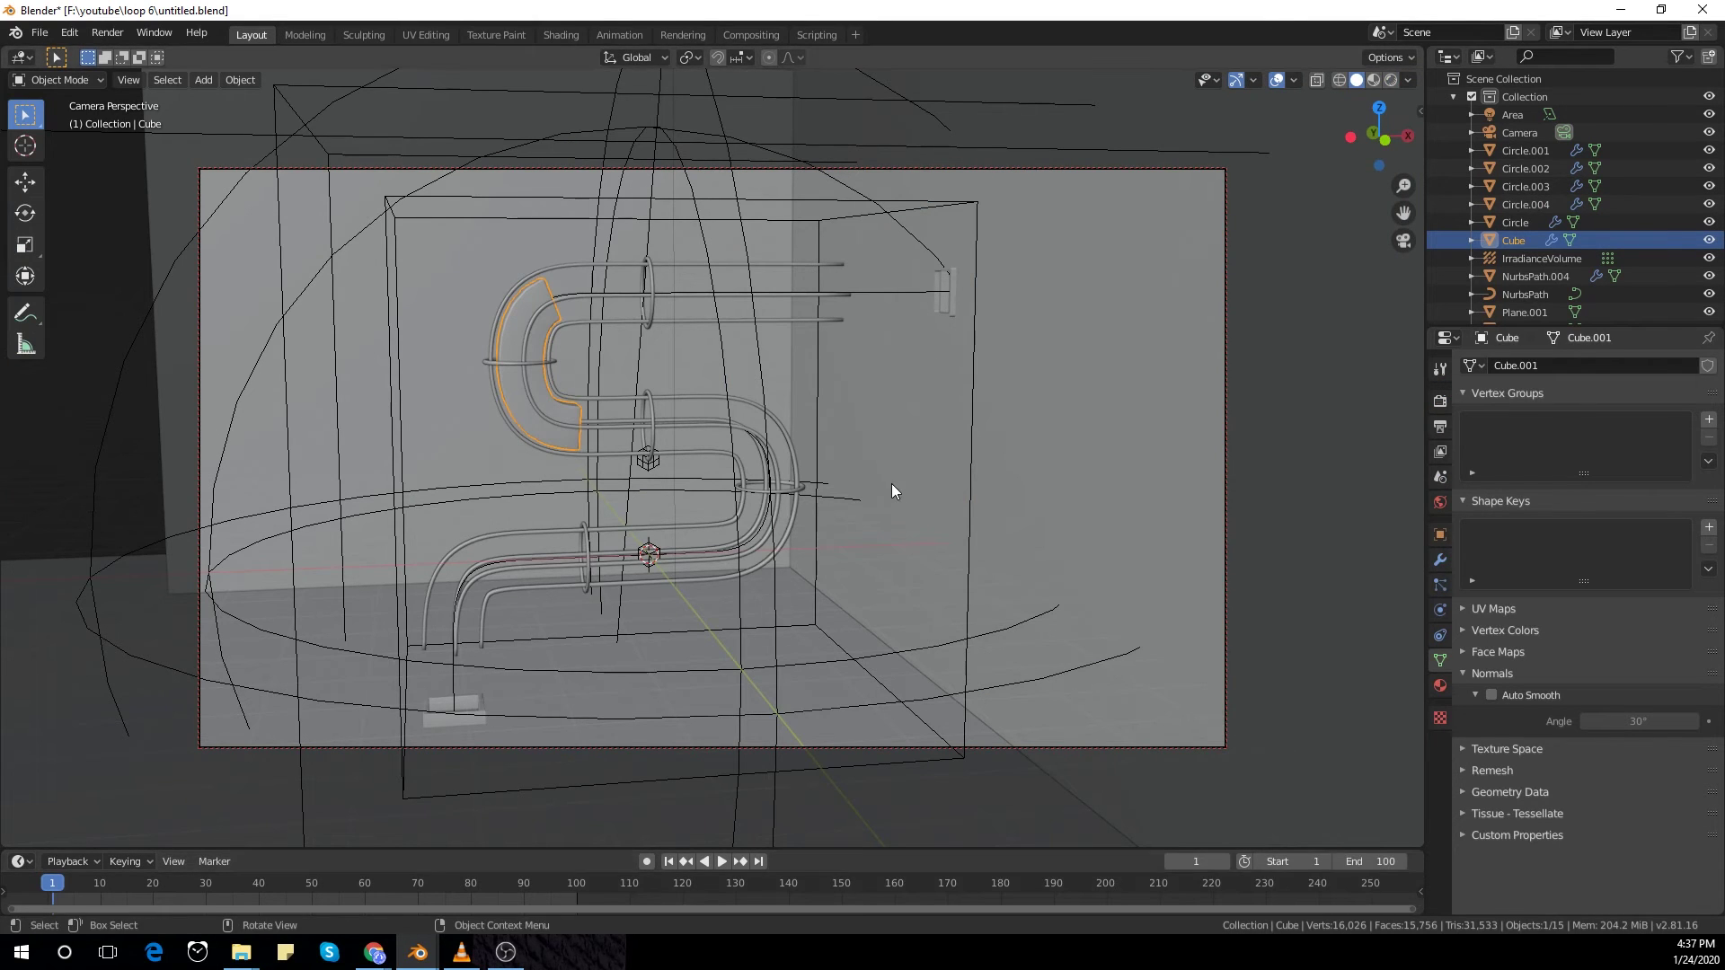
pyautogui.moveTo(459, 895); pyautogui.dragTo(844, 889, button='middle')
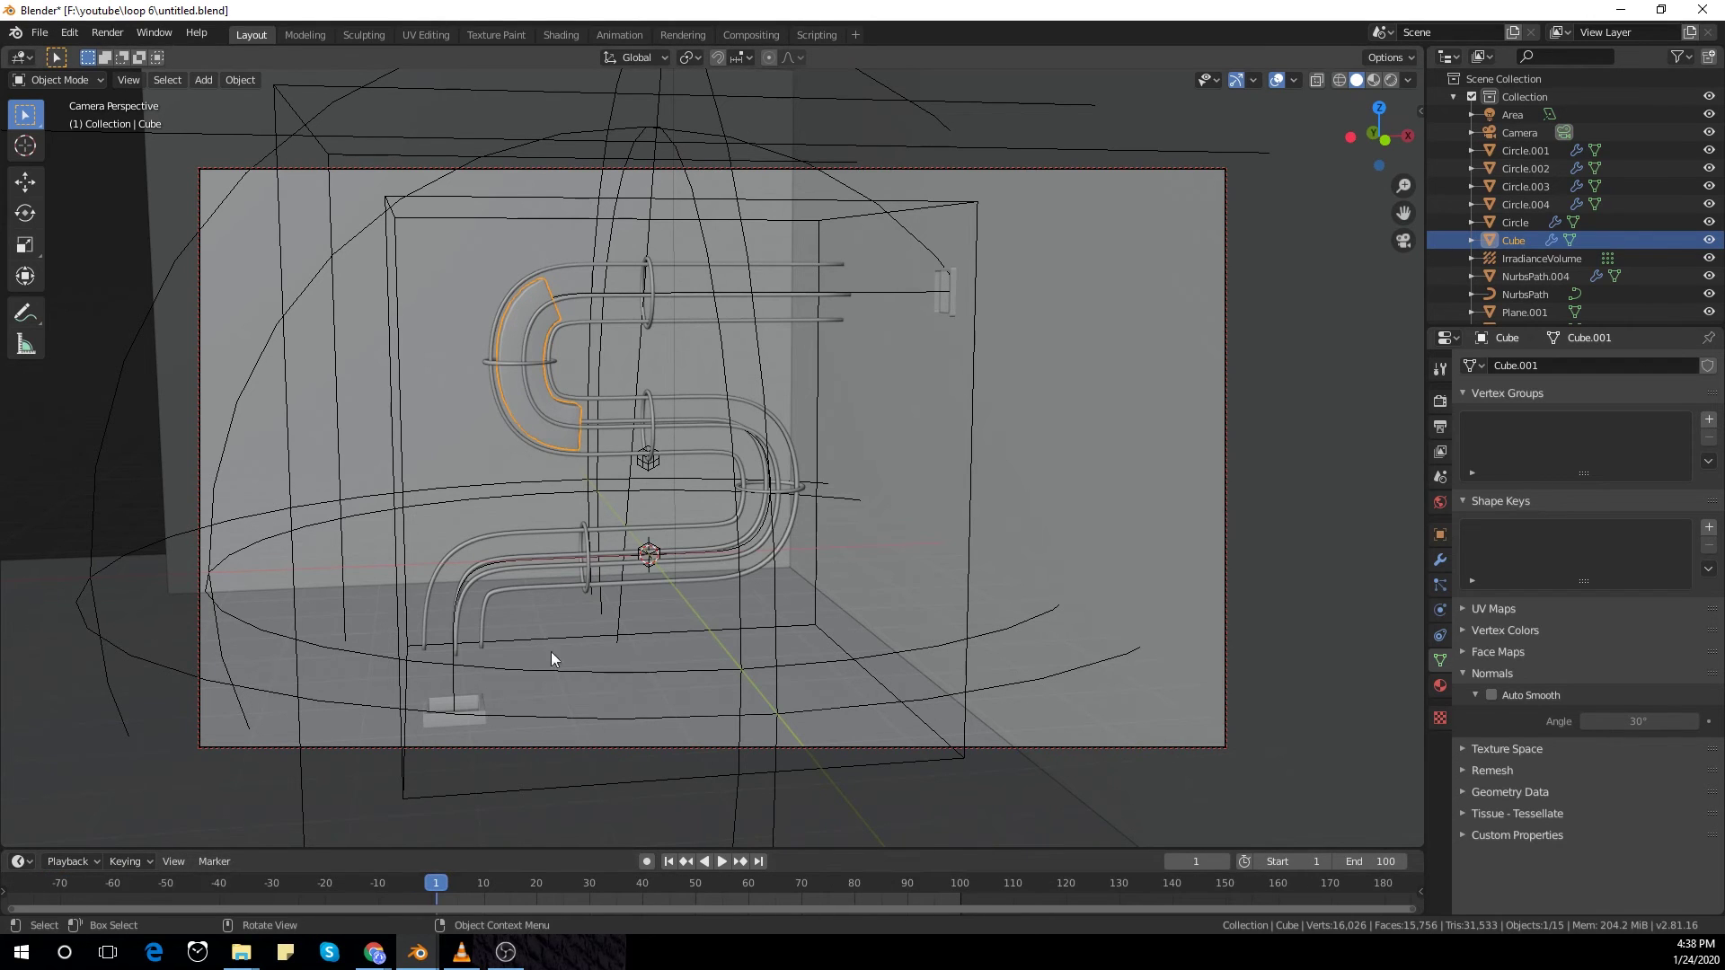
# Step: Move the red piece along Z to its start and keyframe LocRotScale at frame 1
pyautogui.press('g')
pyautogui.press('z')
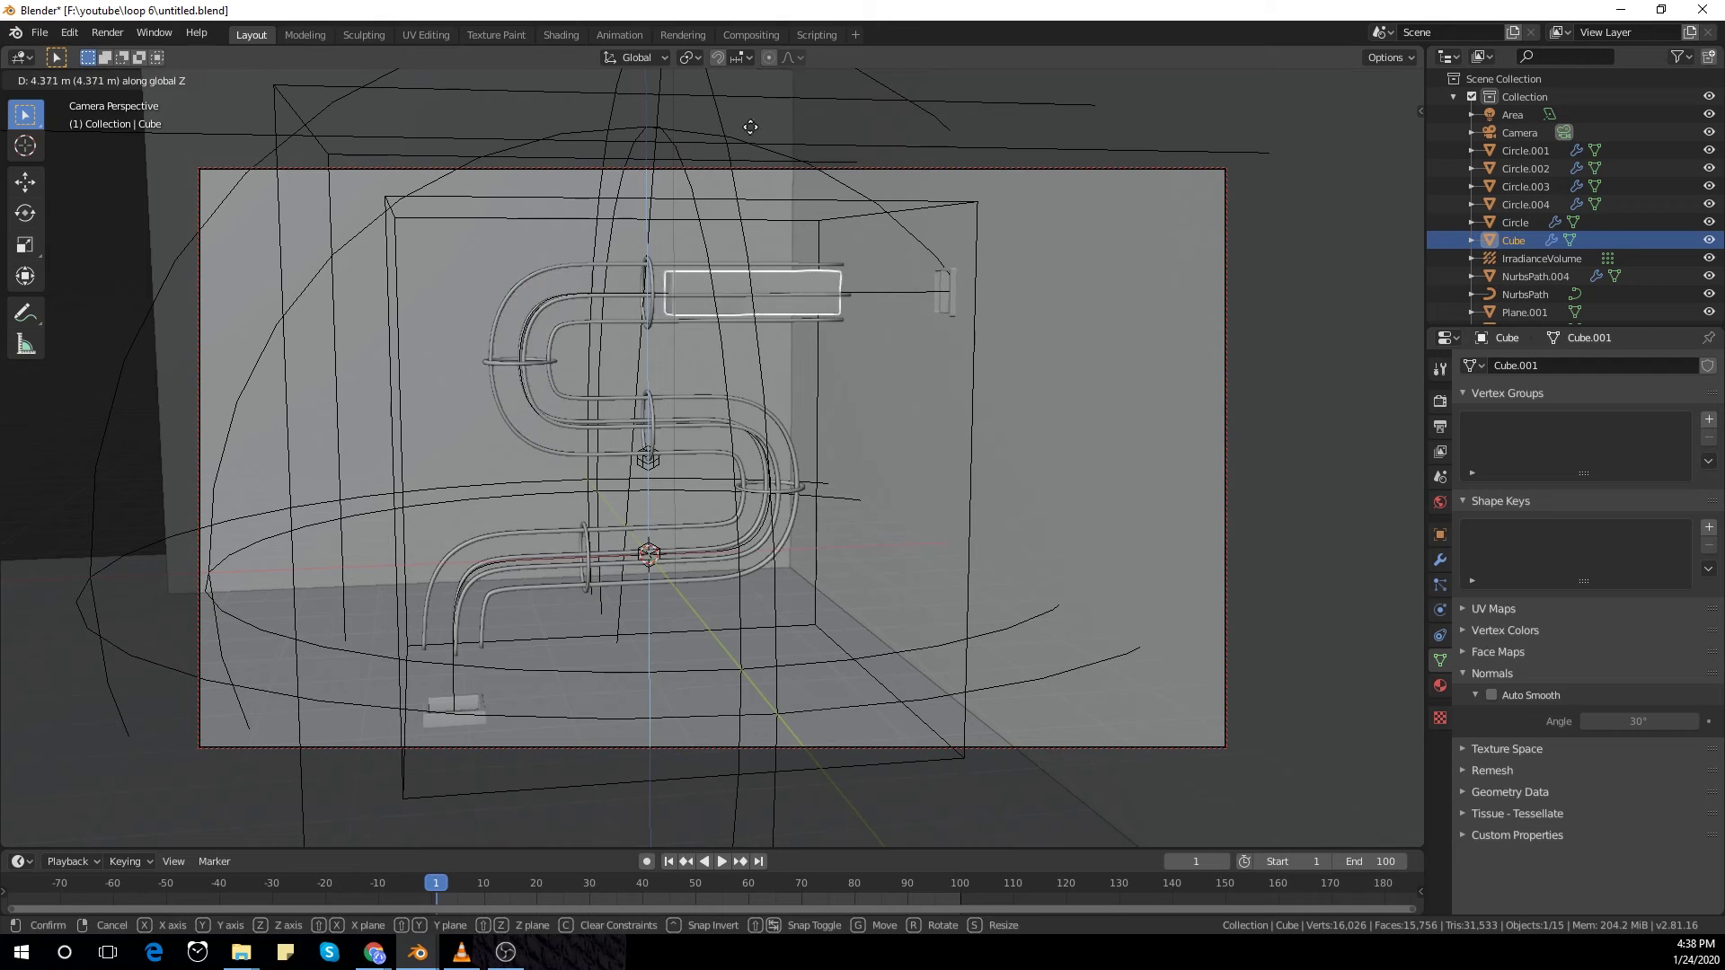
pyautogui.click(1096, 530)
pyautogui.press('i')
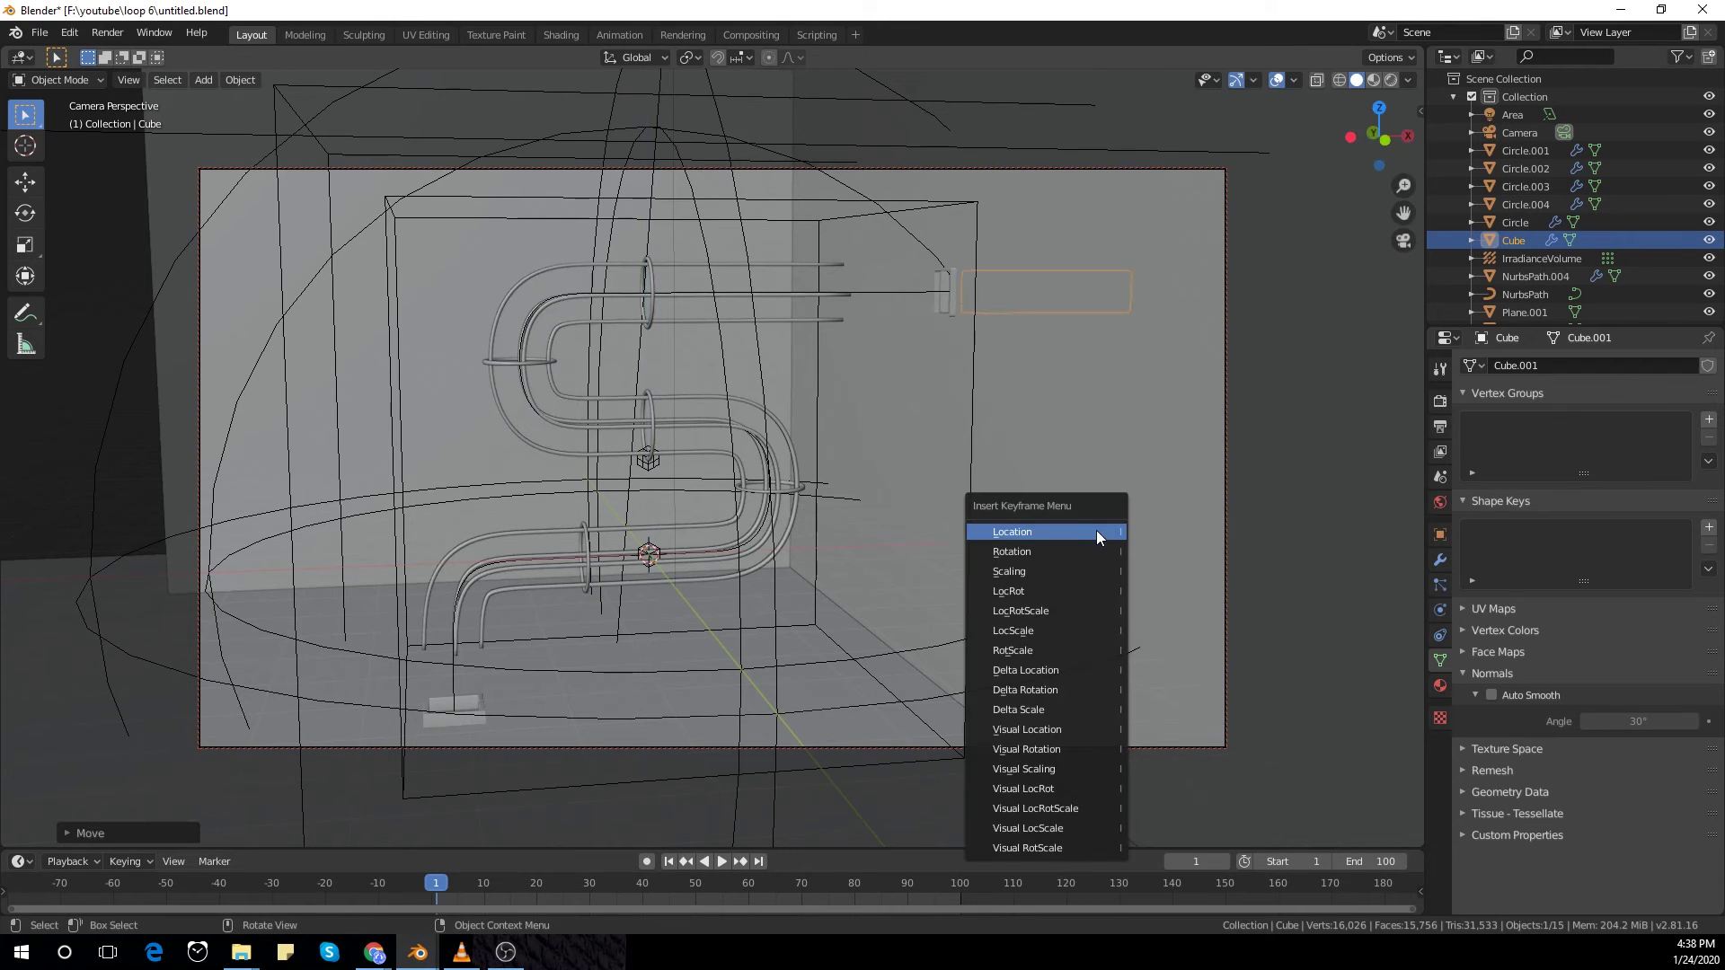
pyautogui.click(1096, 609)
# Step: At frame 70, move the red piece vertically and keyframe its new position
pyautogui.moveTo(503, 885); pyautogui.dragTo(804, 864)
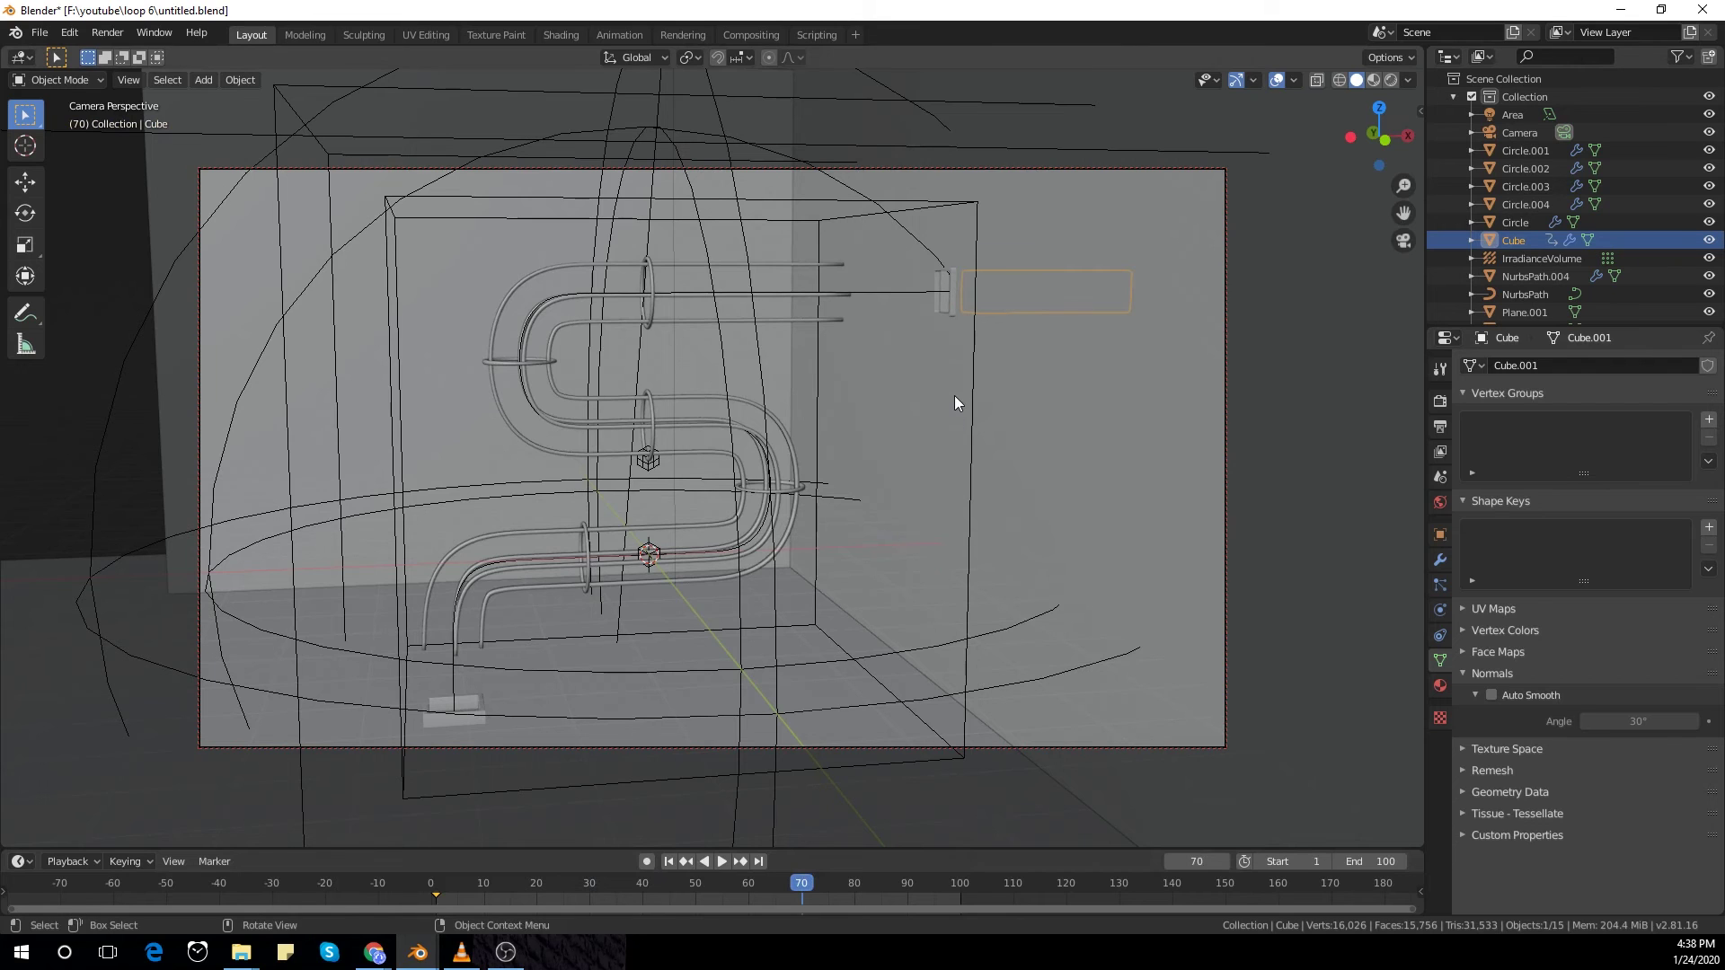
pyautogui.press('g')
pyautogui.press('z')
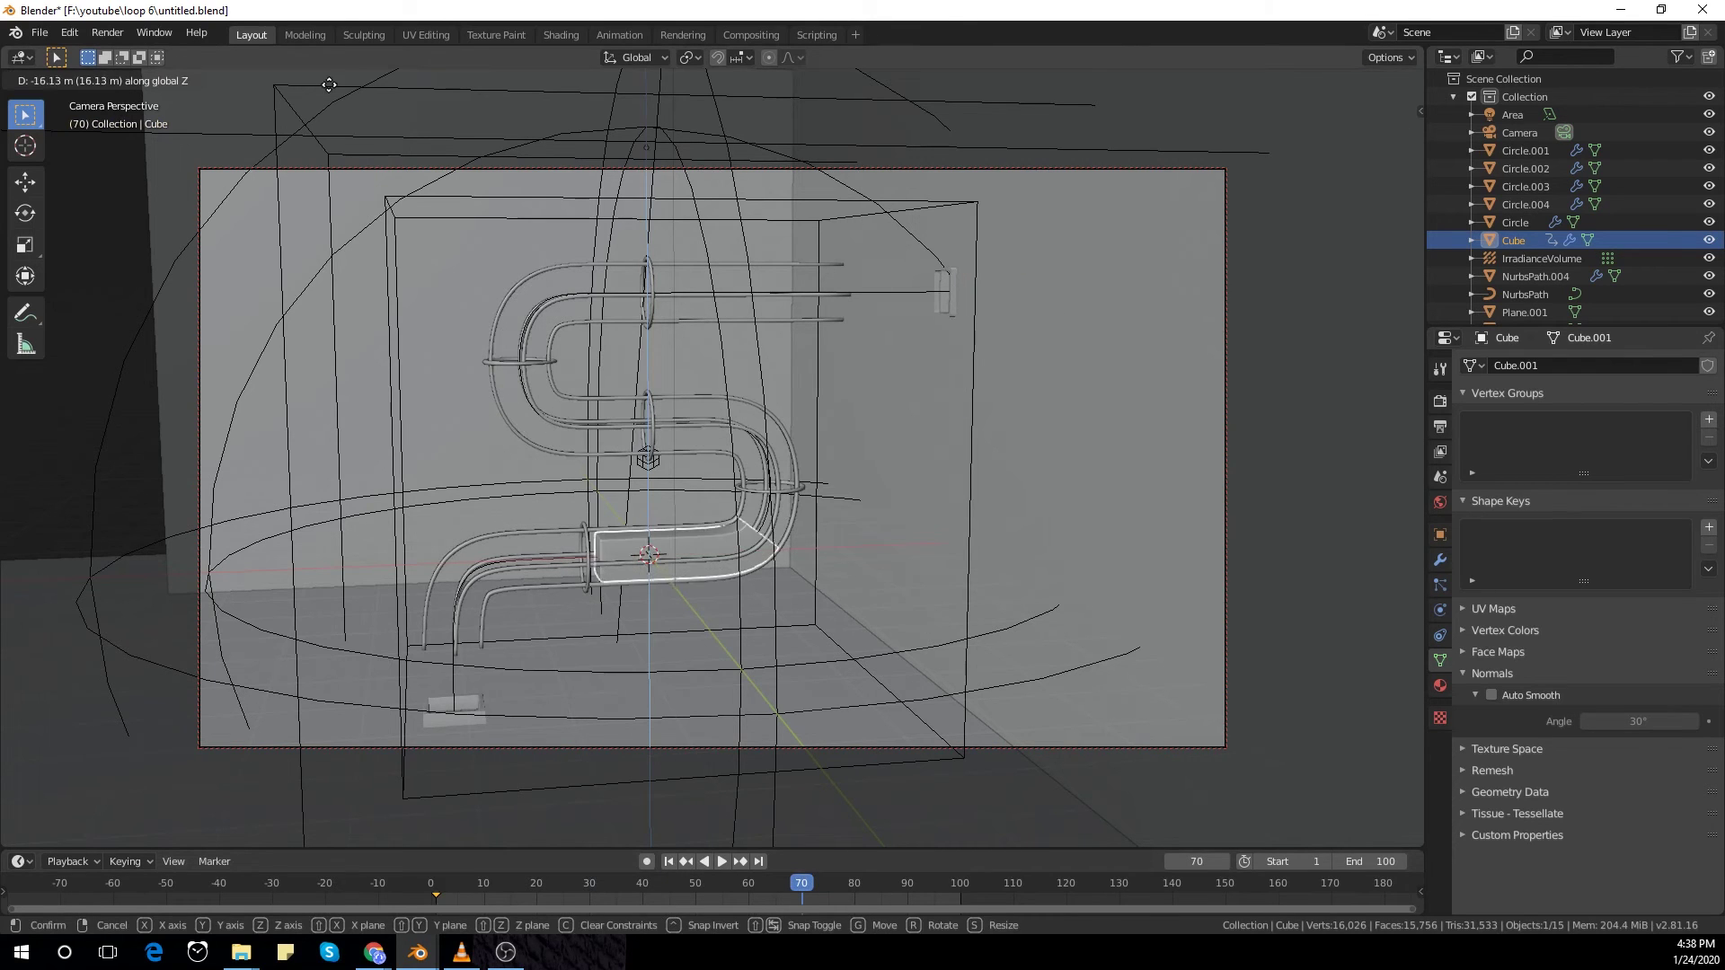
pyautogui.click(148, 568)
pyautogui.press('i')
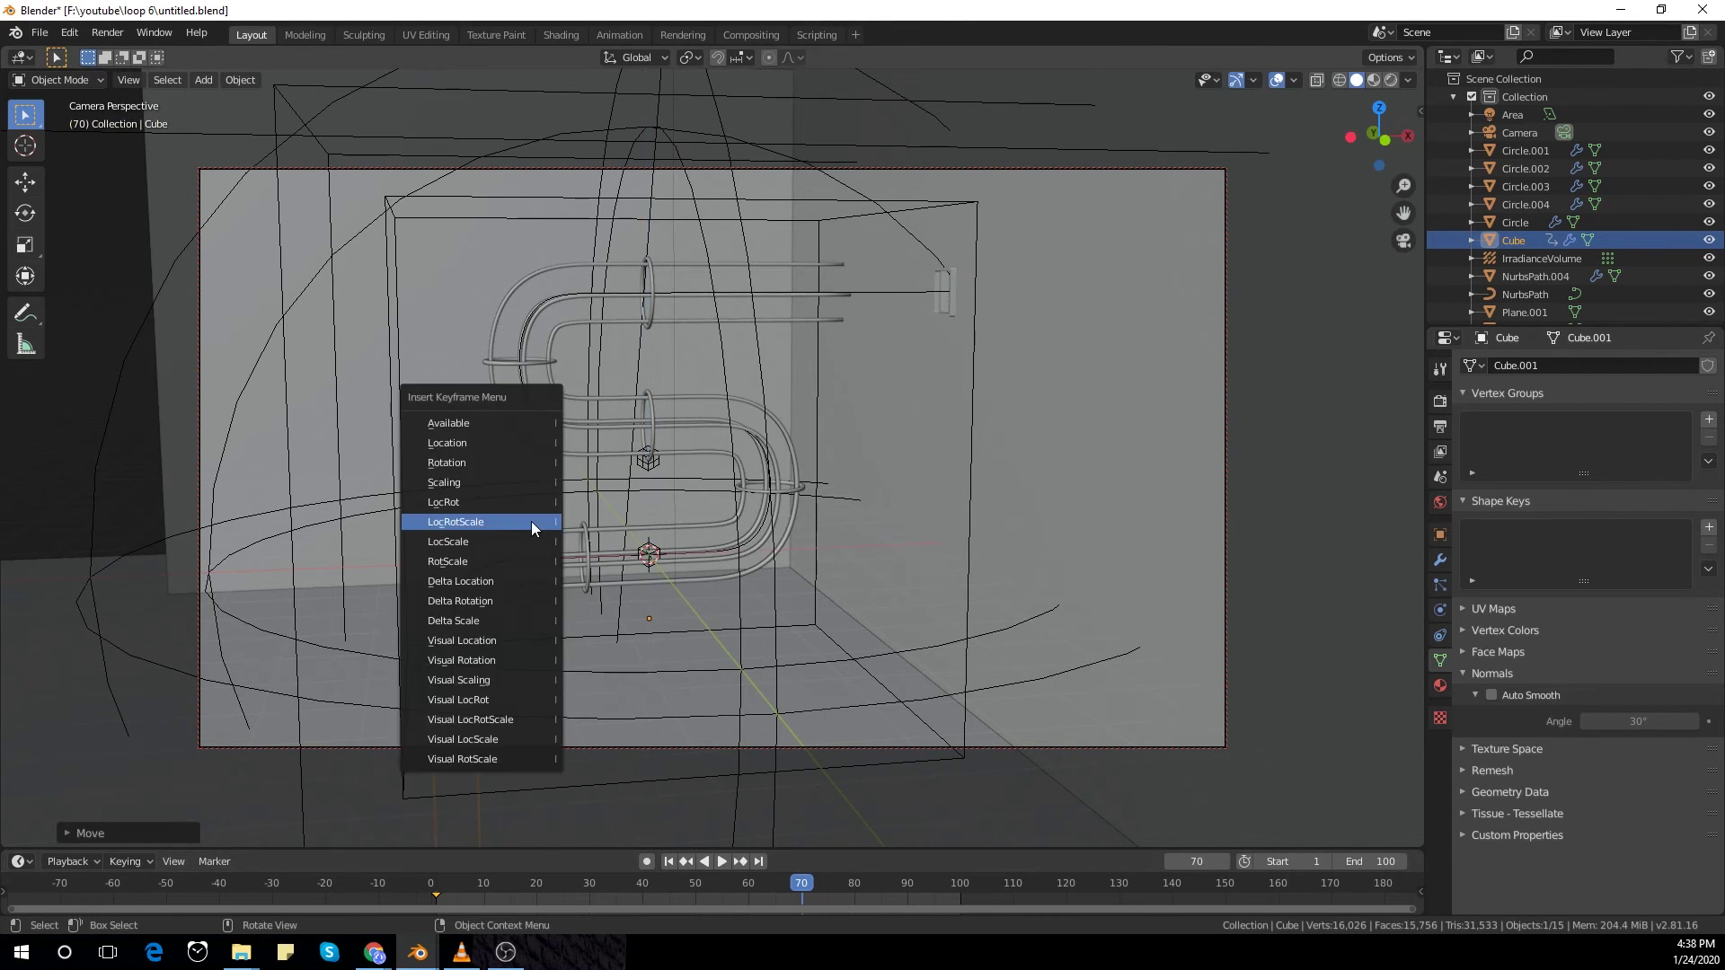
pyautogui.click(531, 521)
# Step: Preview the animation, switch to Rendered shading, save the project and replay from frame 1
pyautogui.press('space')
pyautogui.moveTo(460, 920); pyautogui.dragTo(801, 911)
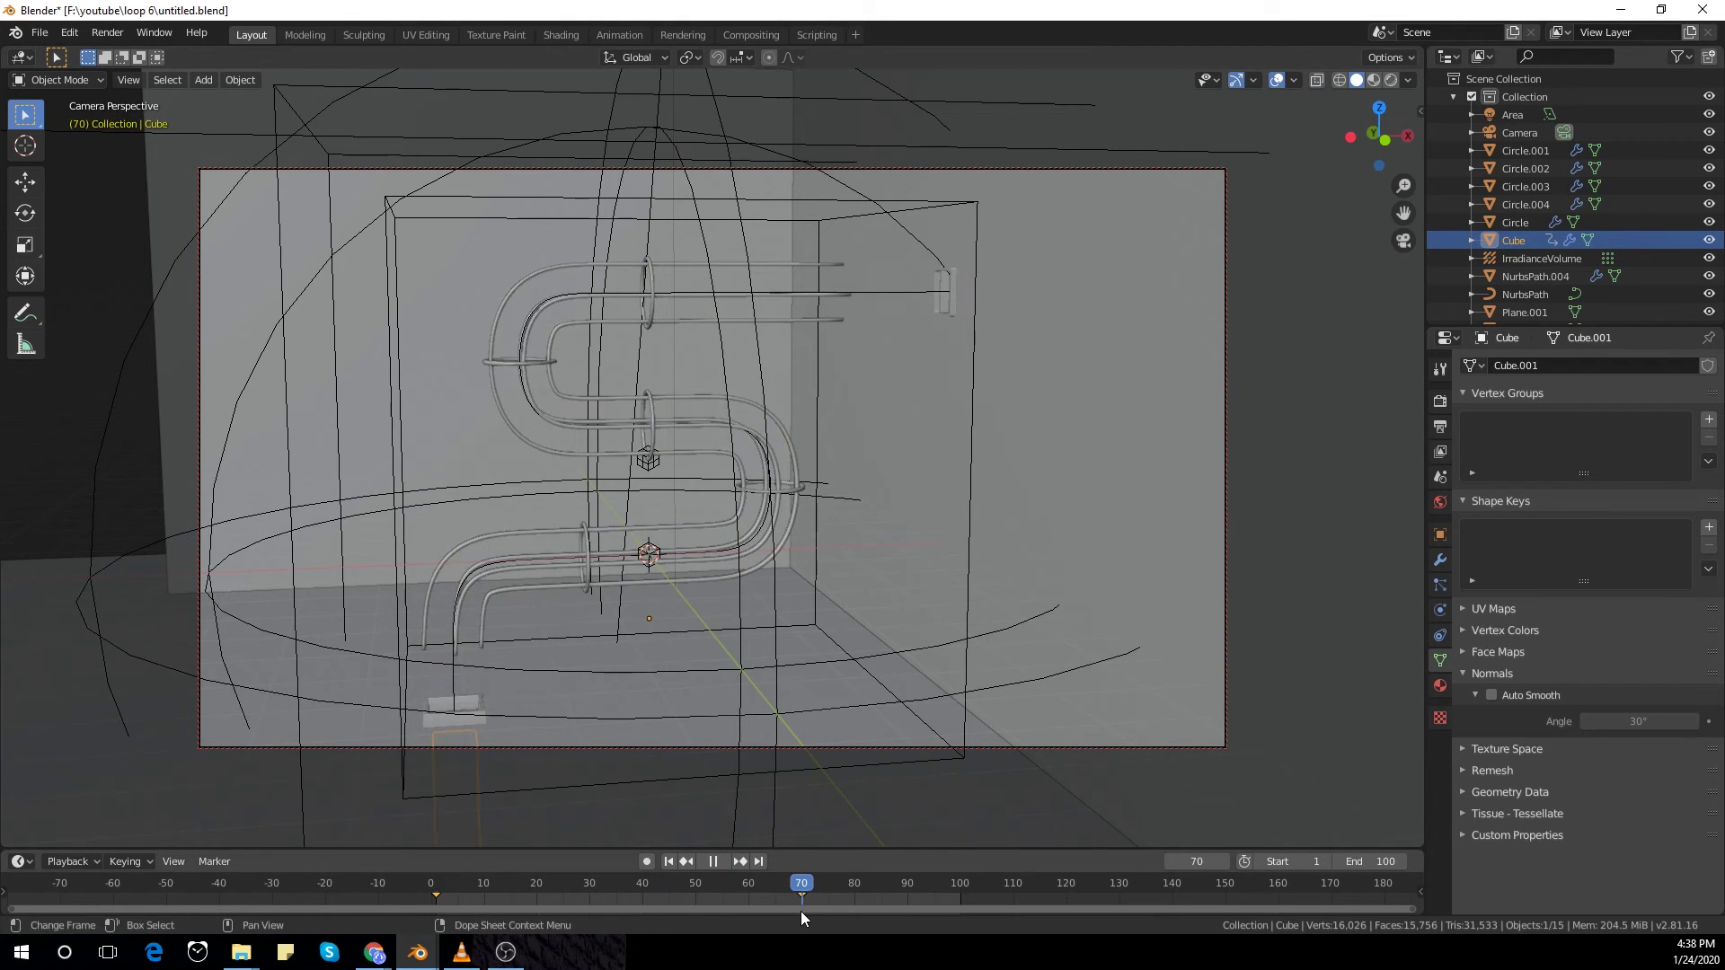
pyautogui.press('space')
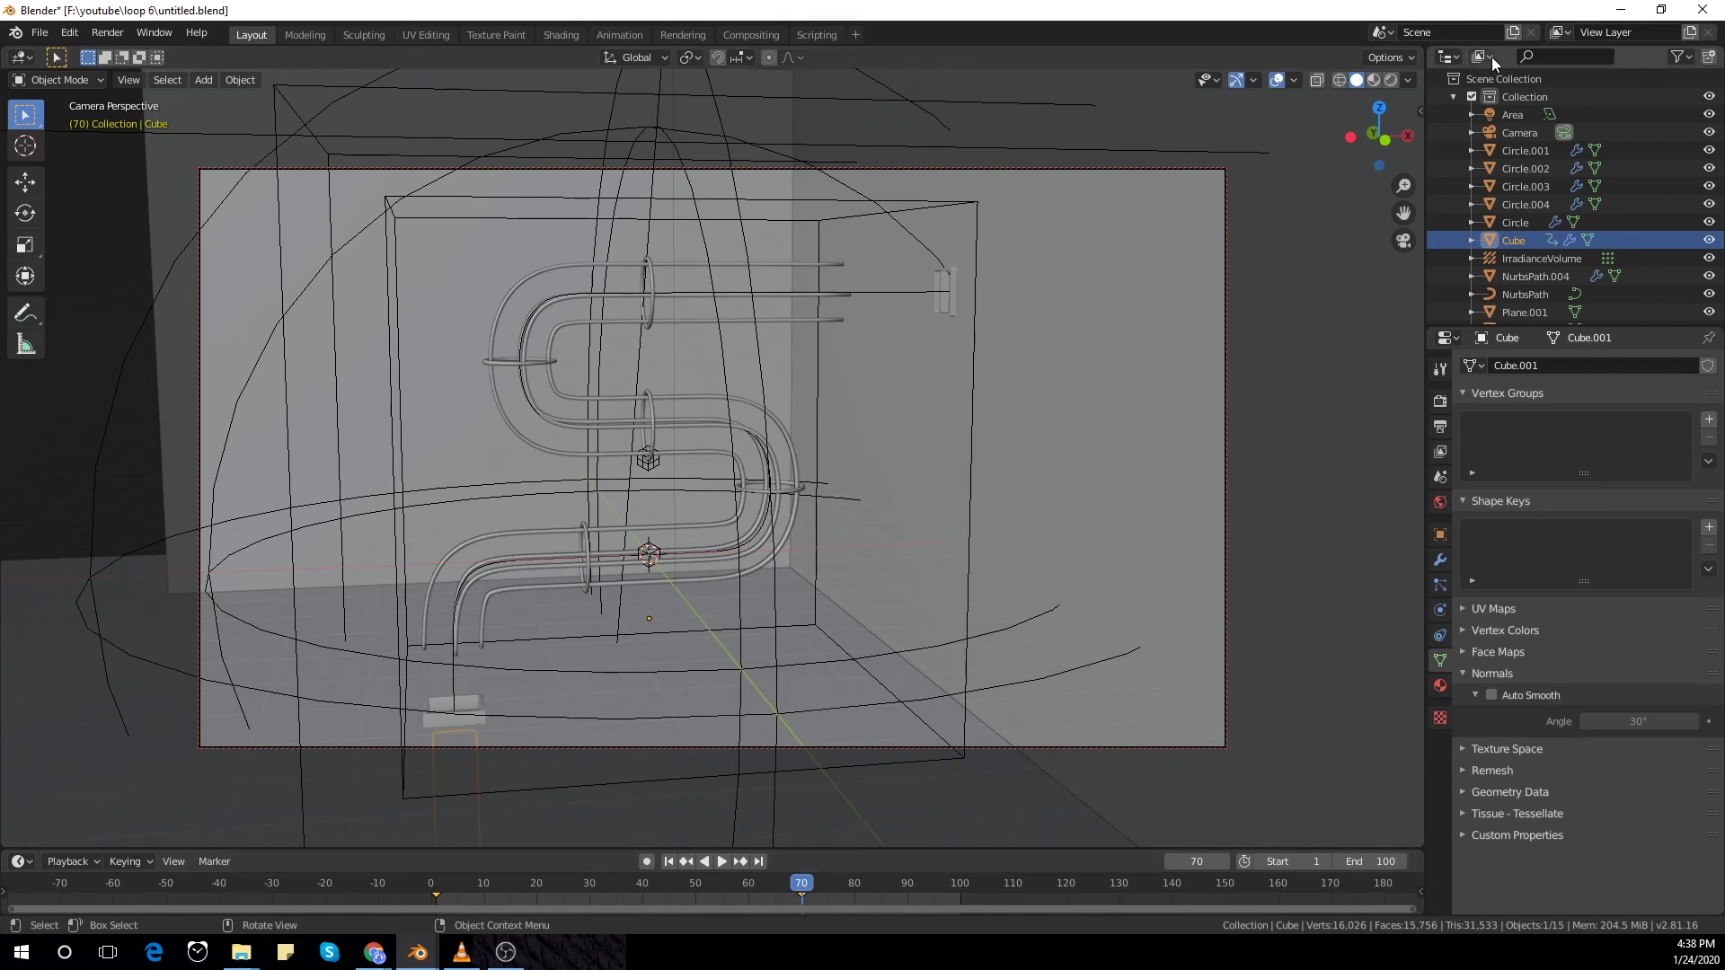
pyautogui.click(1390, 79)
pyautogui.hotkey('ctrl', 's')
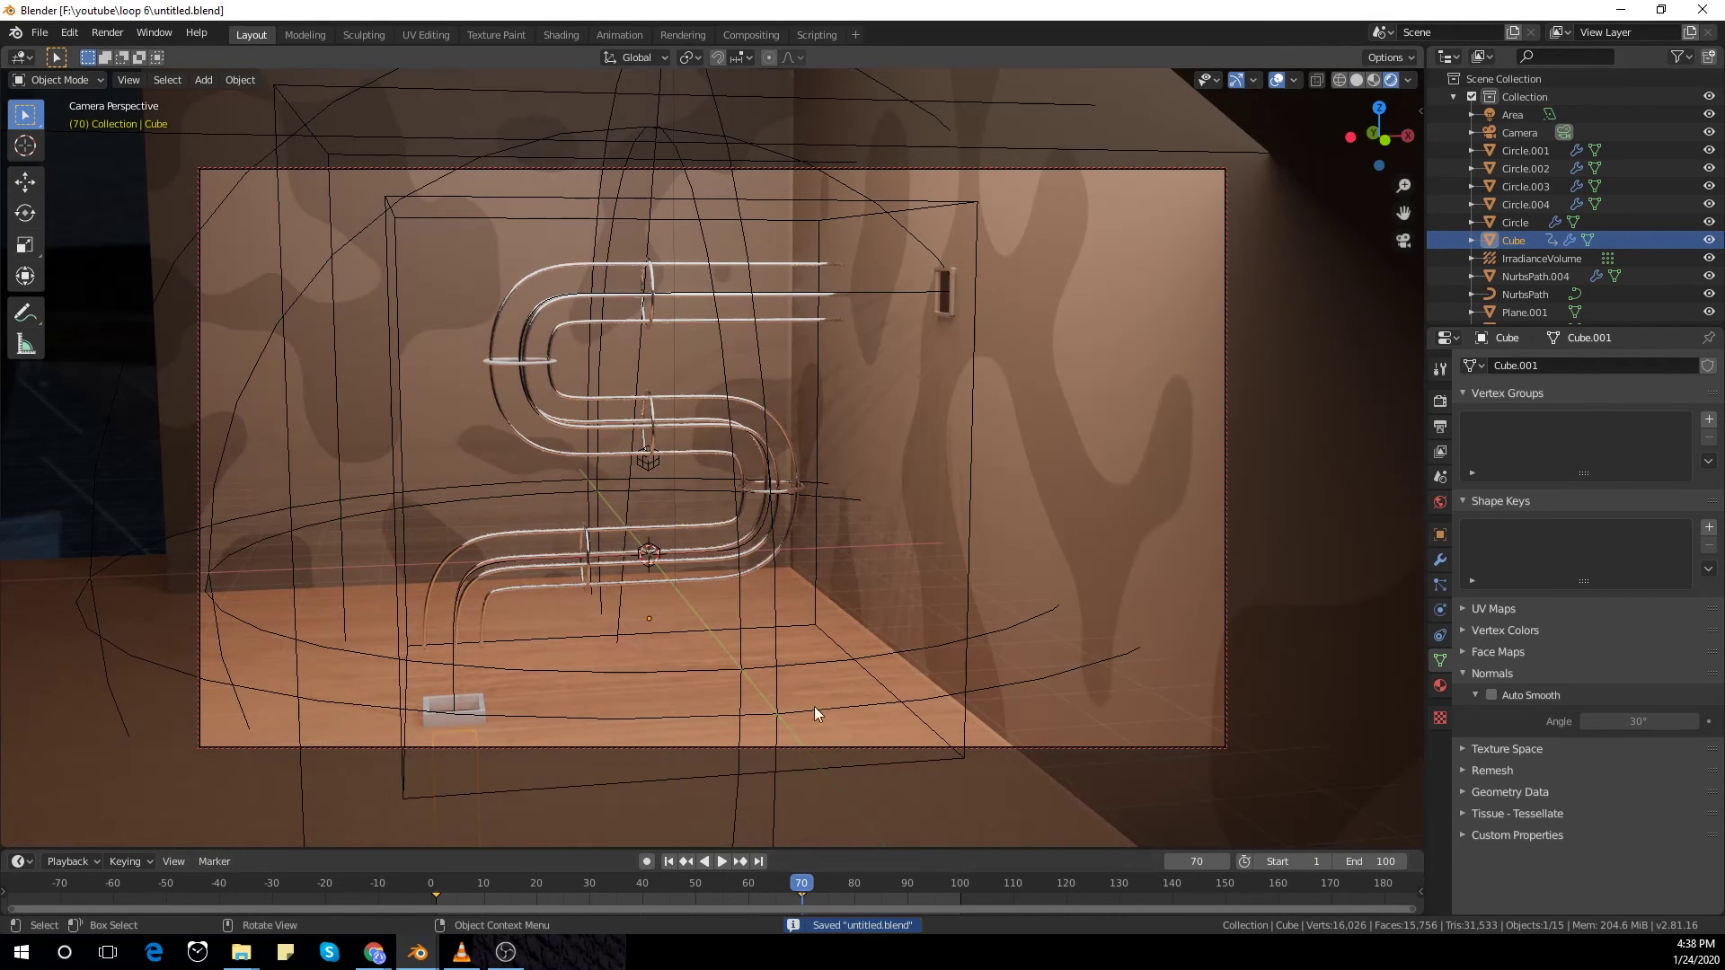
pyautogui.click(440, 892)
pyautogui.press('space')
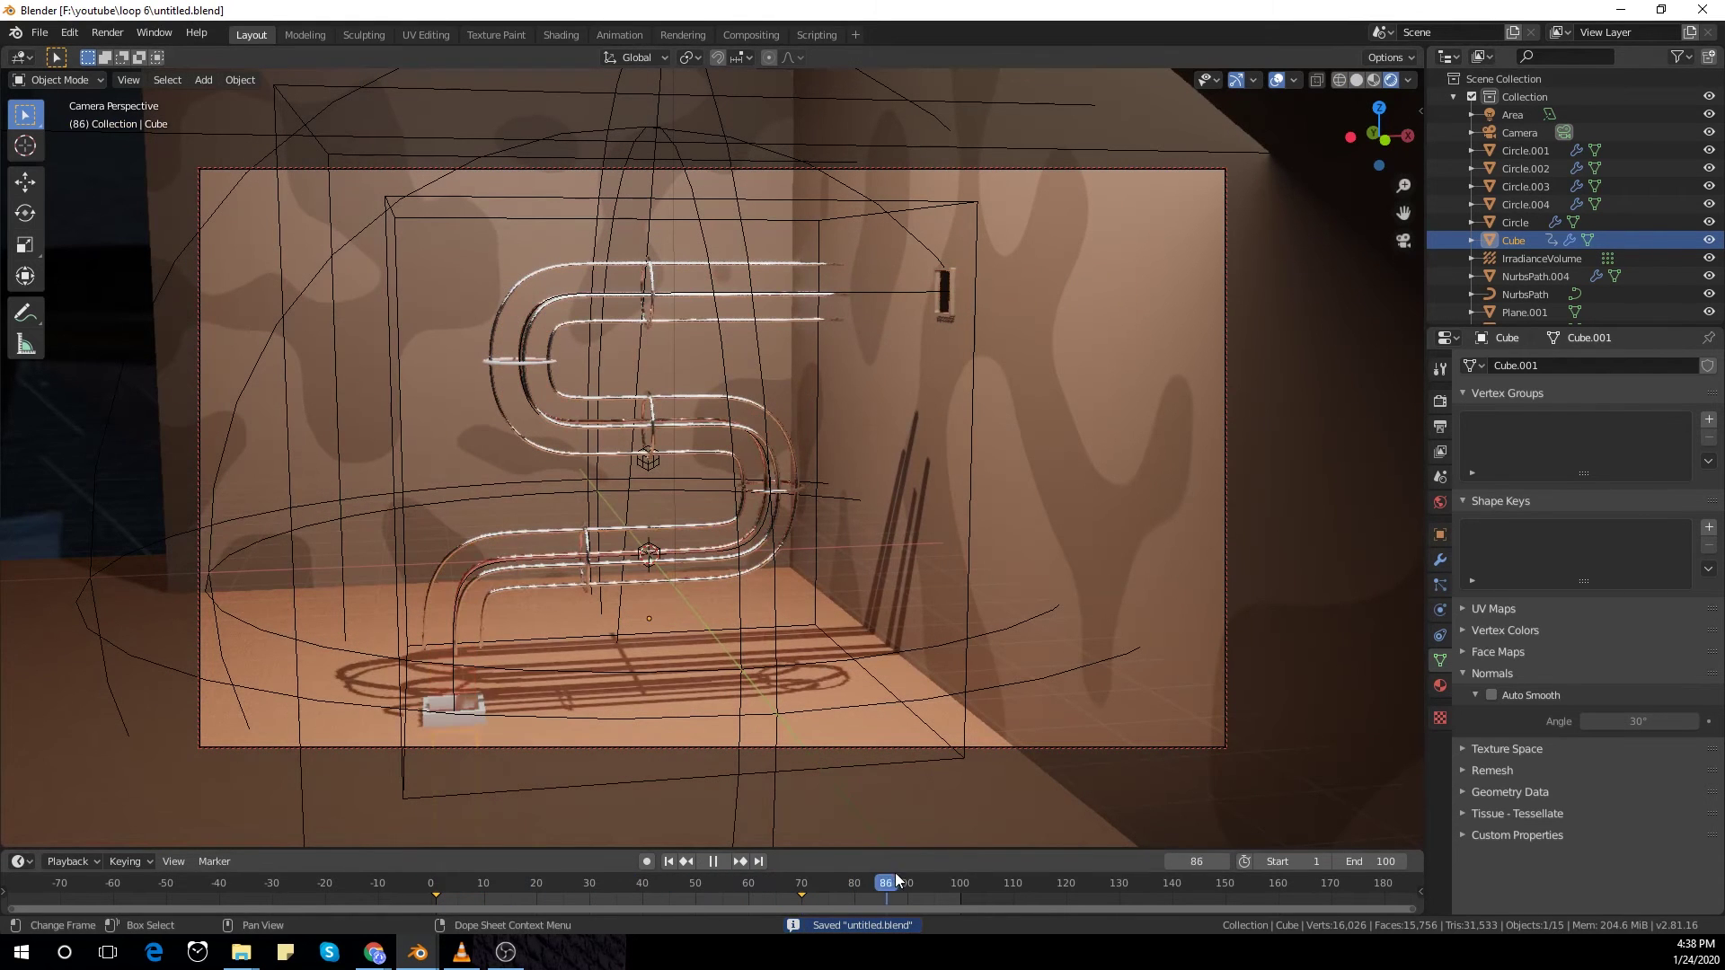
pyautogui.moveTo(575, 888); pyautogui.dragTo(453, 870)
pyautogui.press('Escape')
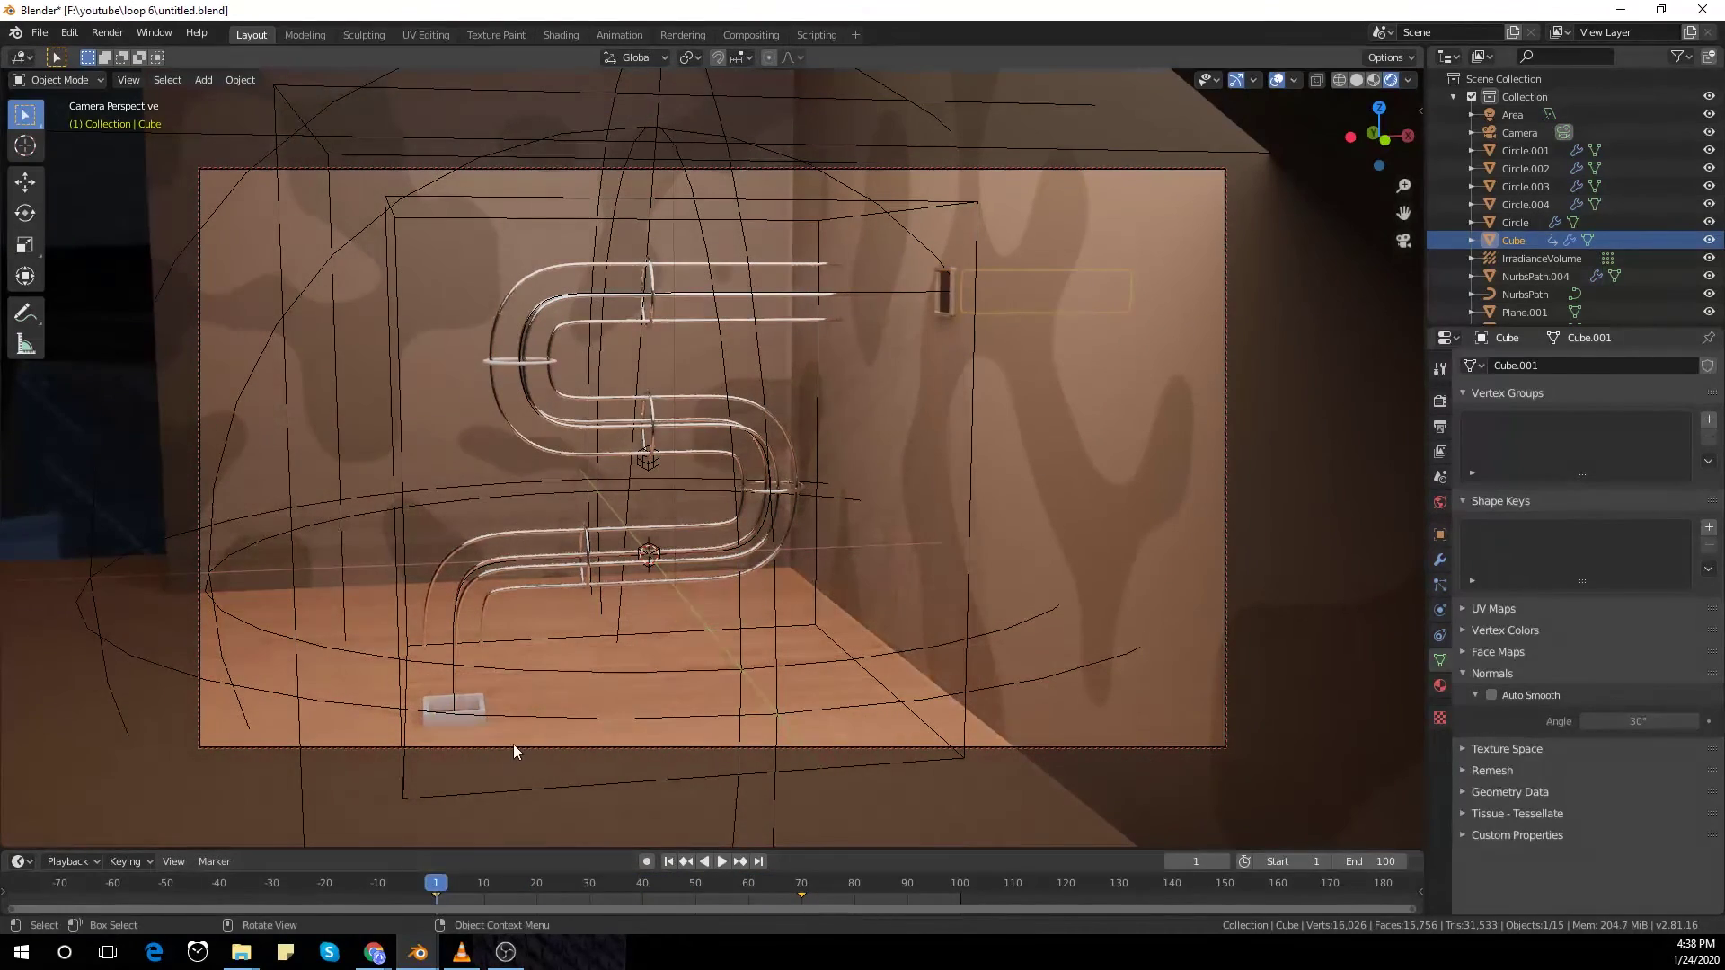
# Step: Move the camera to its start position and keyframe LocRotScale at frame 1
pyautogui.click(514, 744)
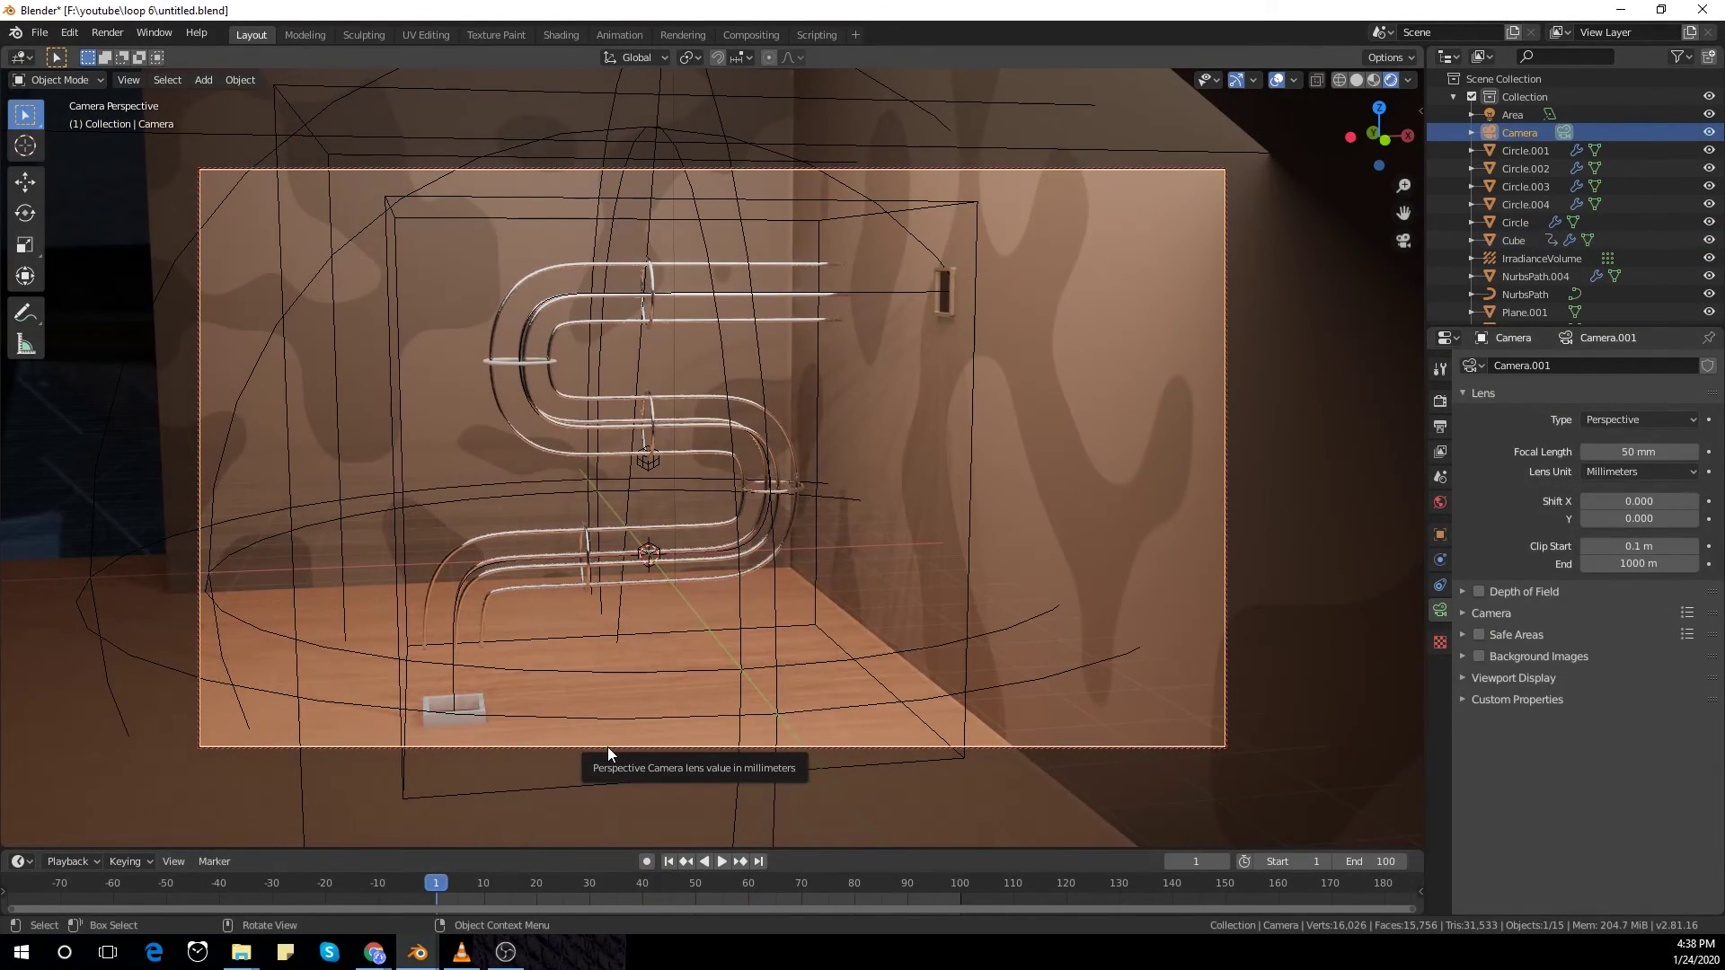
pyautogui.press('g')
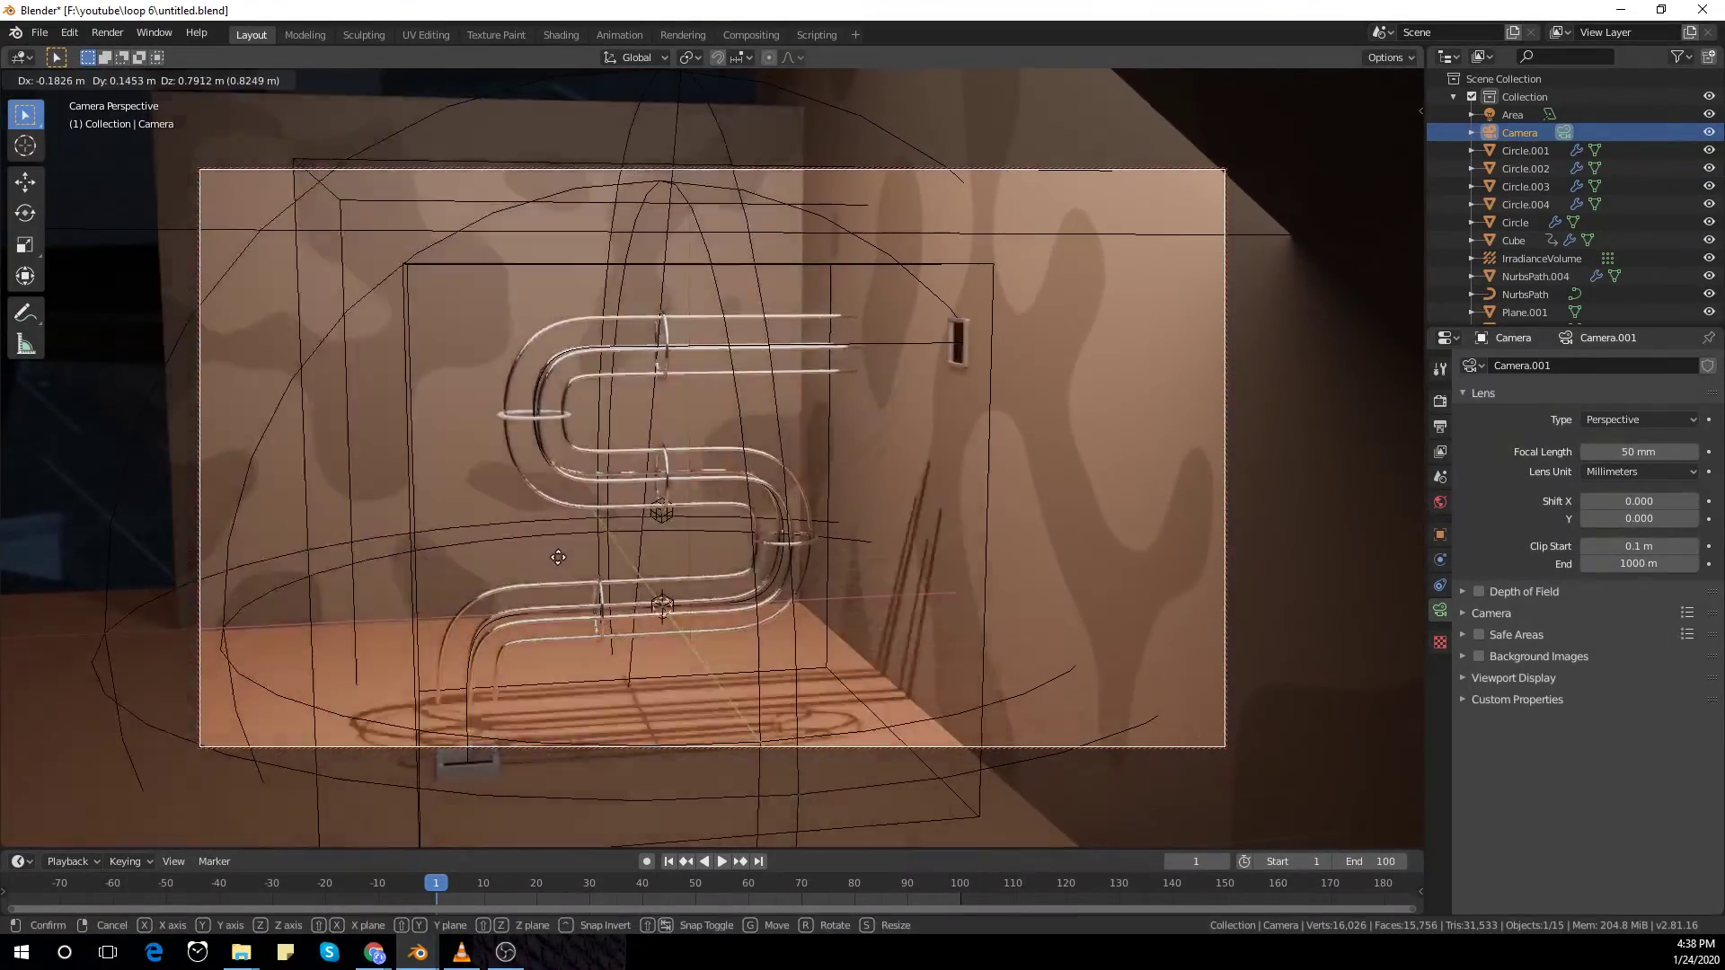
pyautogui.click(690, 578)
pyautogui.press('i')
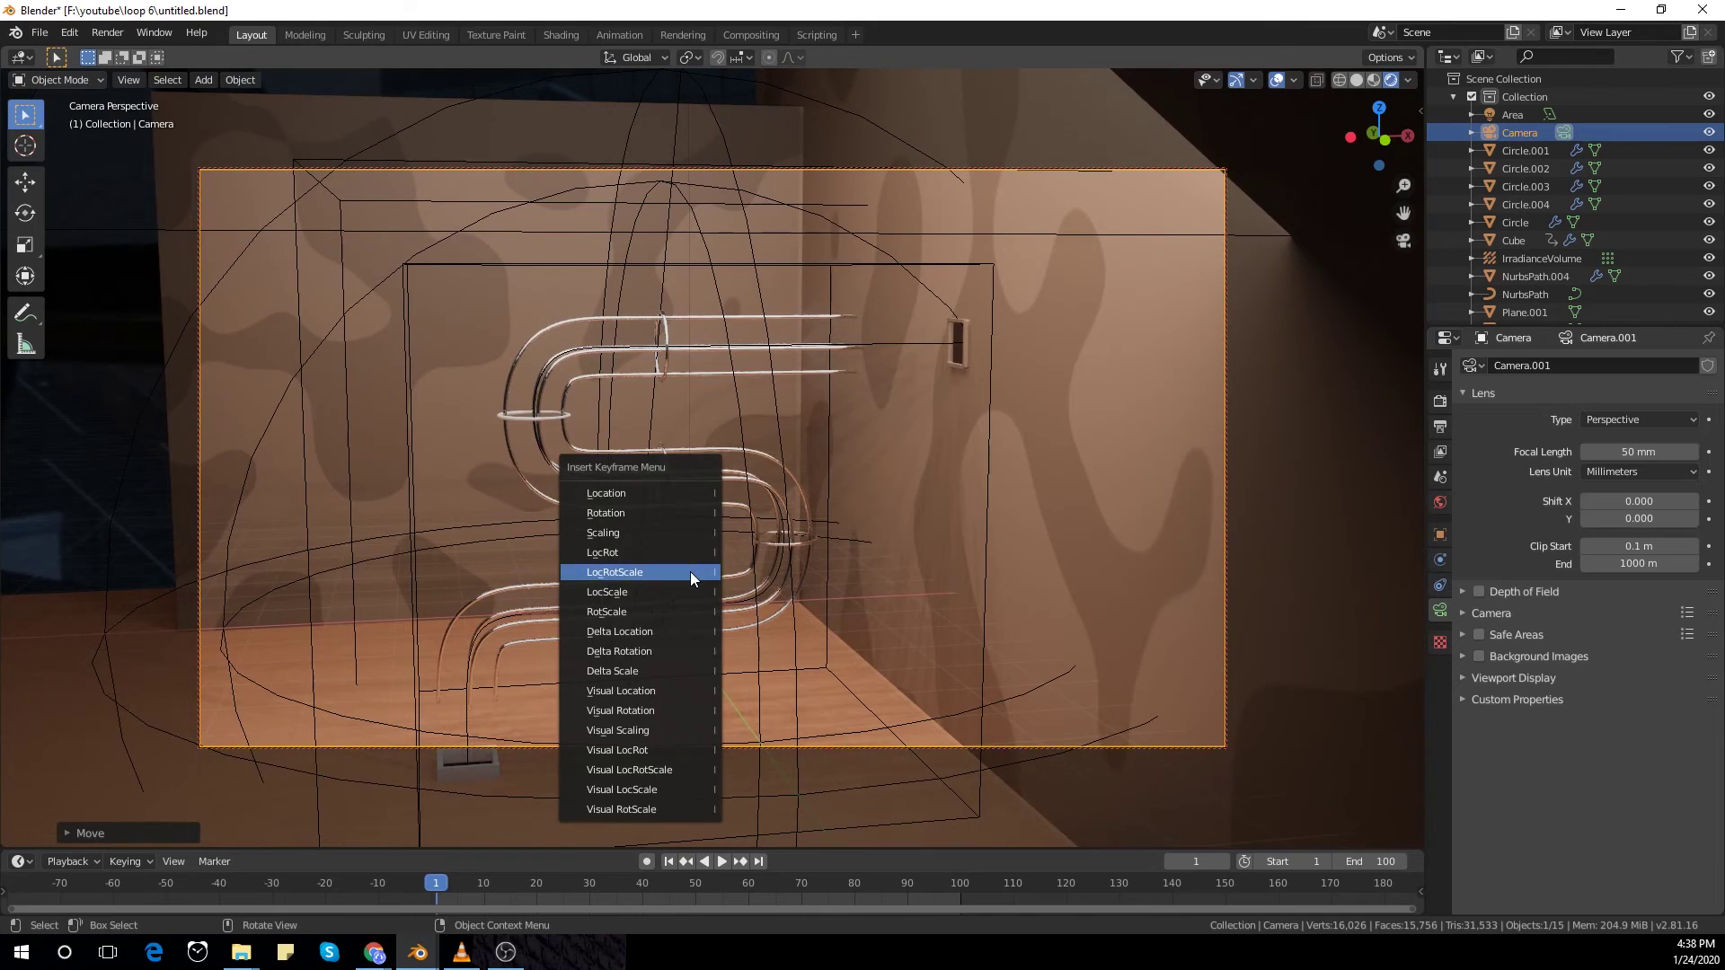
pyautogui.click(690, 572)
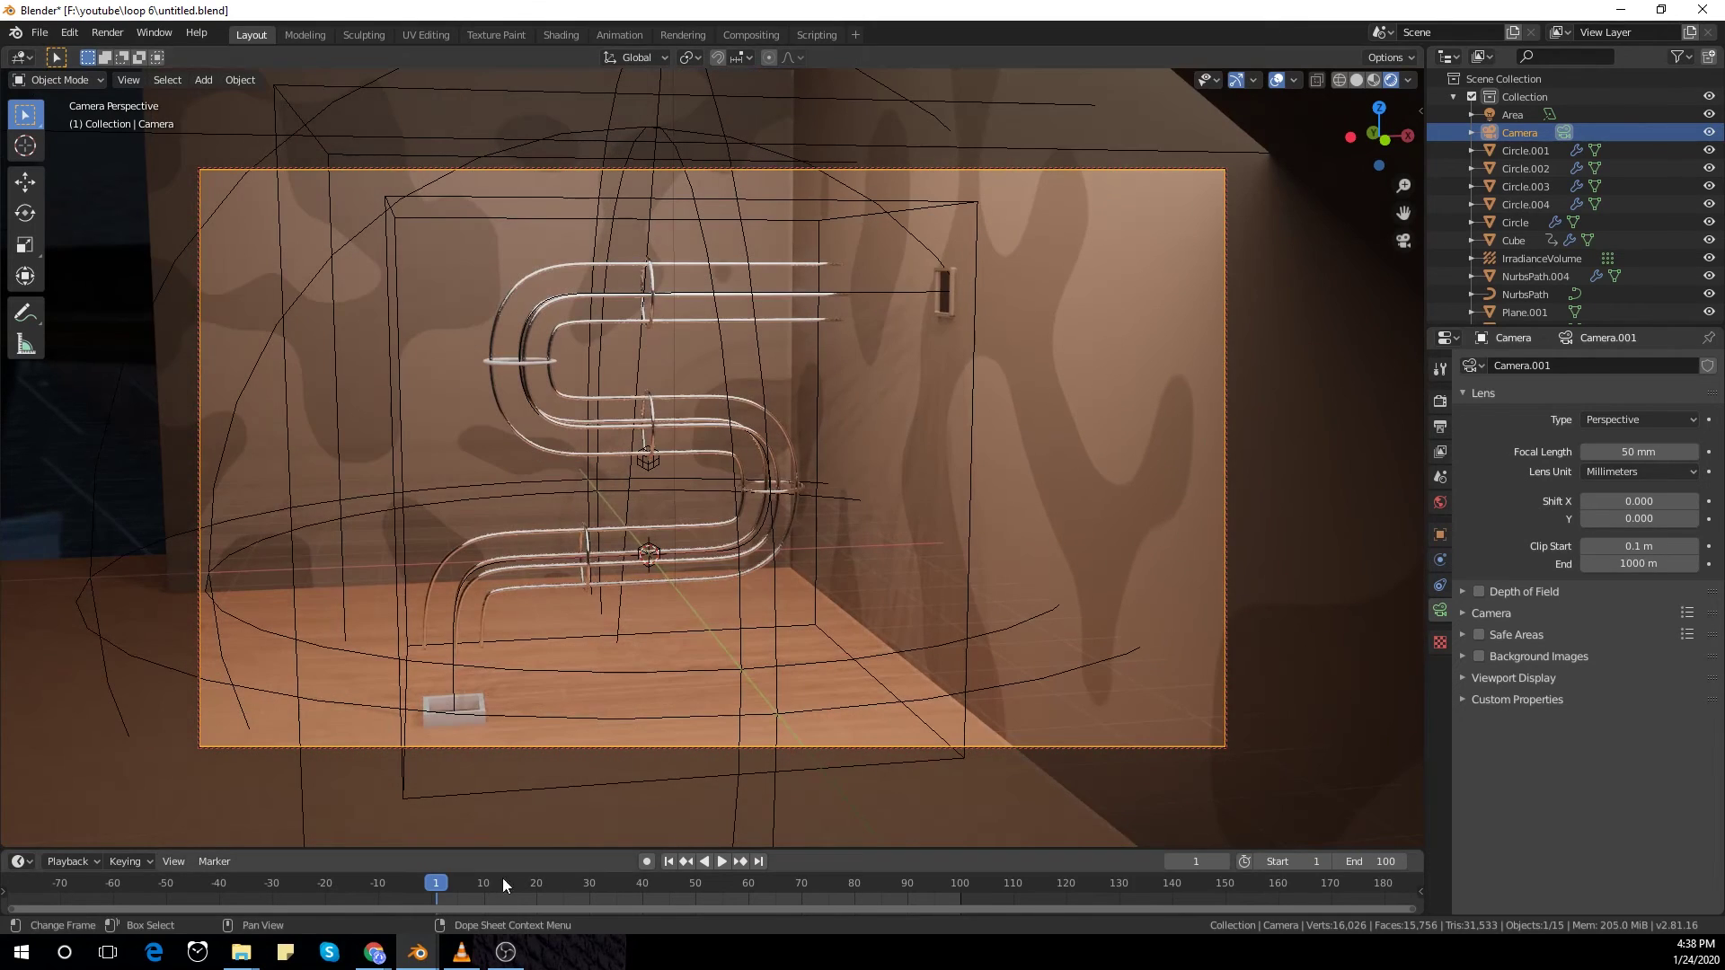
# Step: At frame 70, move the camera to a new viewpoint and keyframe LocRotScale
pyautogui.press('space')
pyautogui.moveTo(537, 886); pyautogui.dragTo(802, 875)
pyautogui.press('space')
pyautogui.press('g')
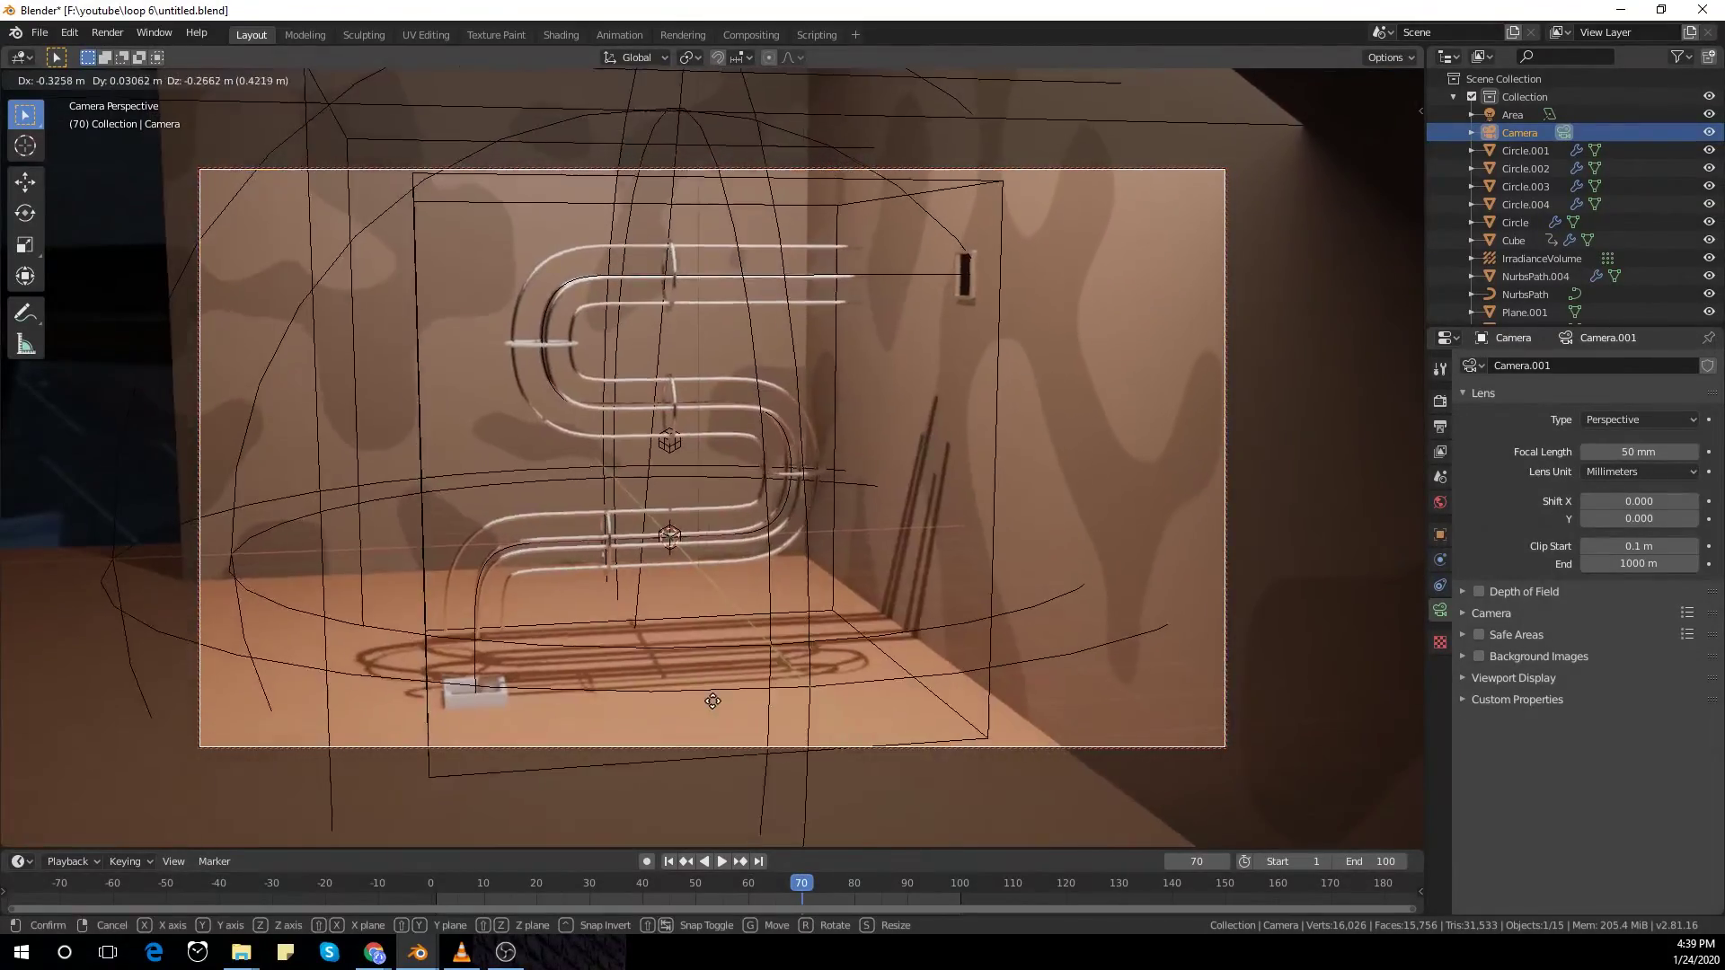
pyautogui.click(630, 758)
pyautogui.press('i')
pyautogui.press('i')
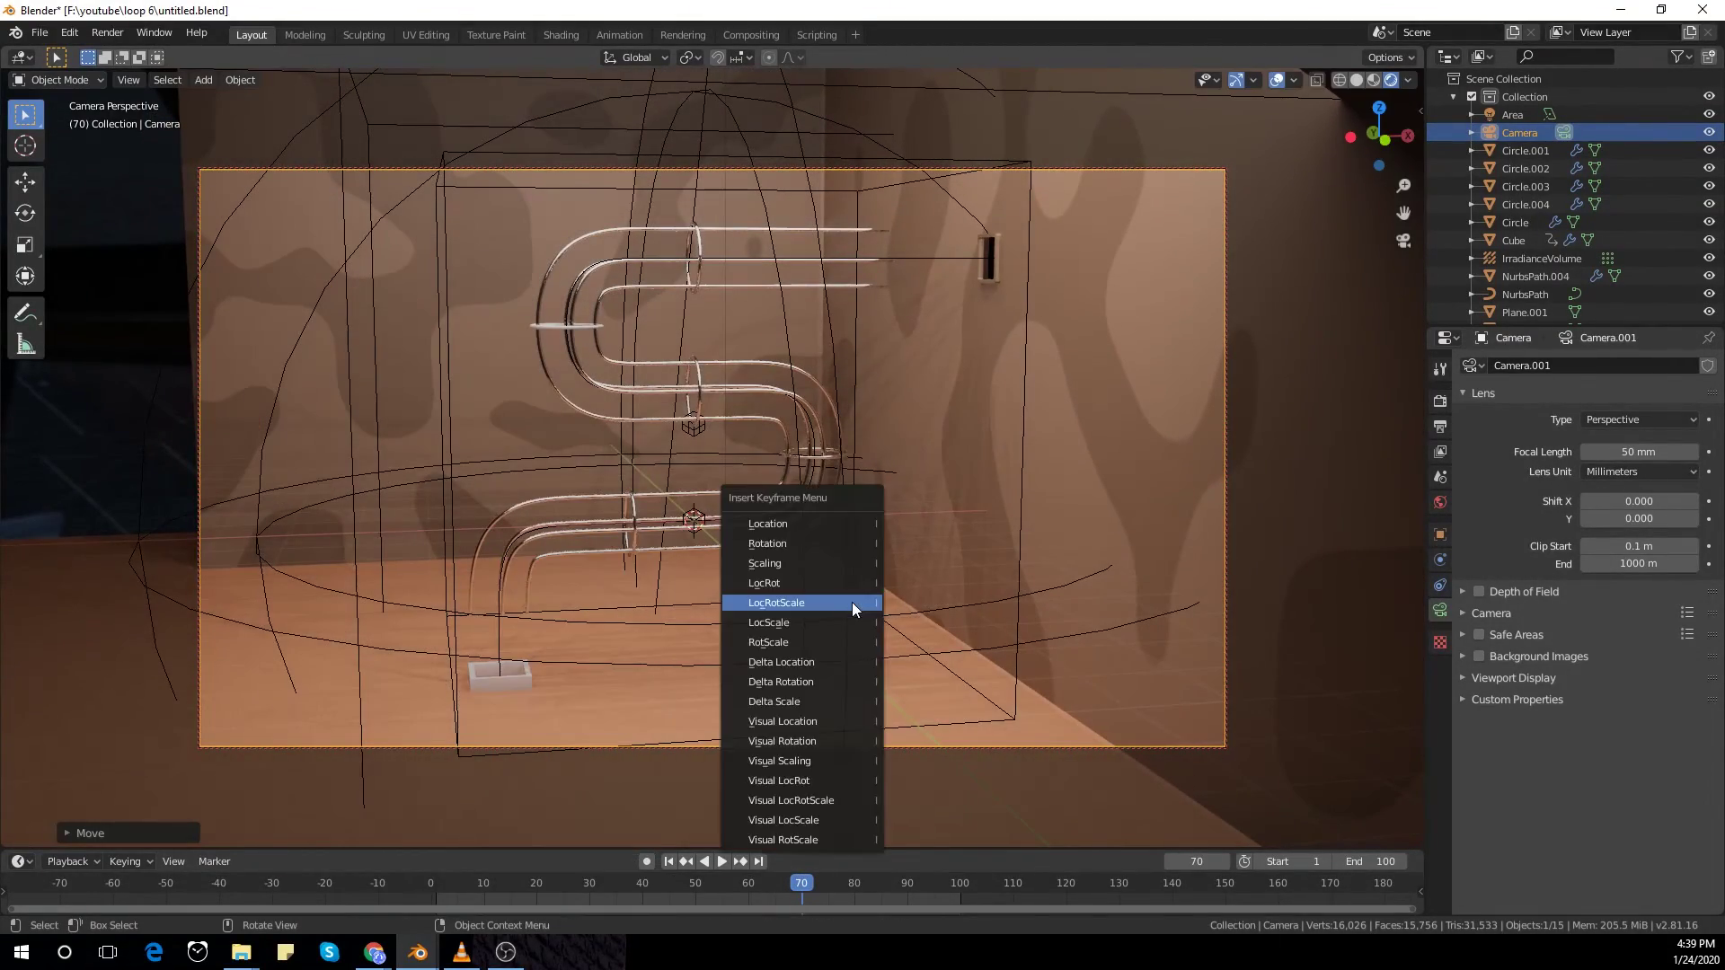
pyautogui.click(852, 603)
# Step: Re-key the camera's frame 1 position after moving it along Y, then play the move
pyautogui.click(436, 883)
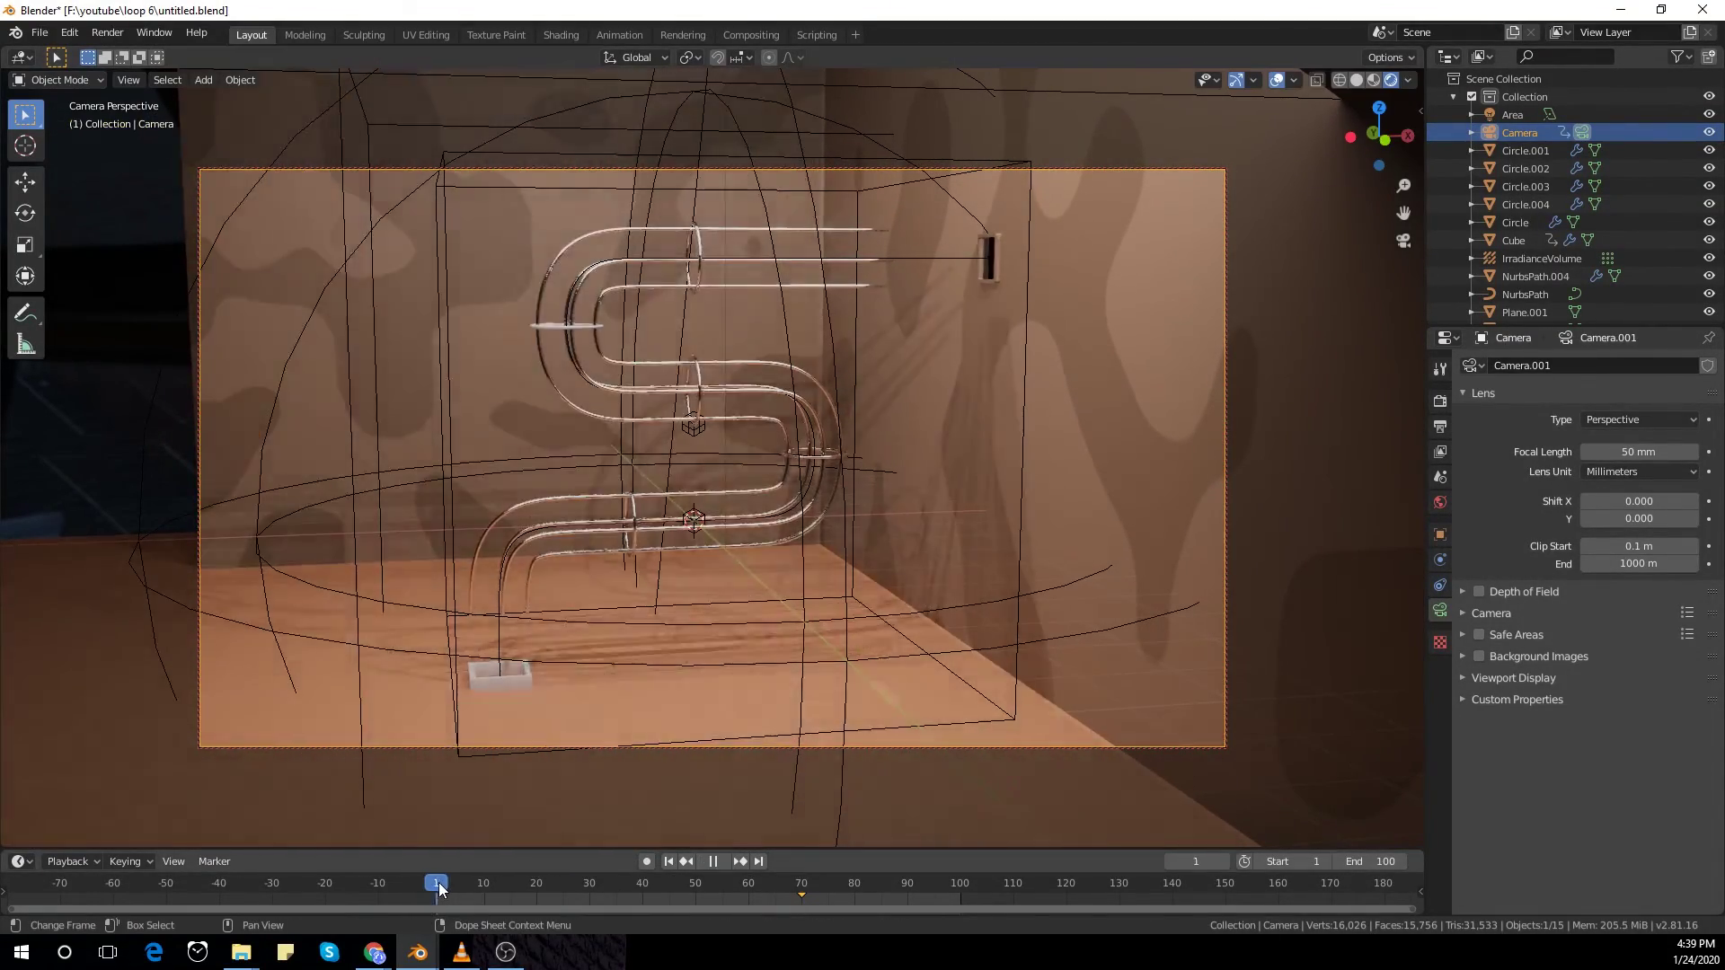
pyautogui.press('g')
pyautogui.press('x')
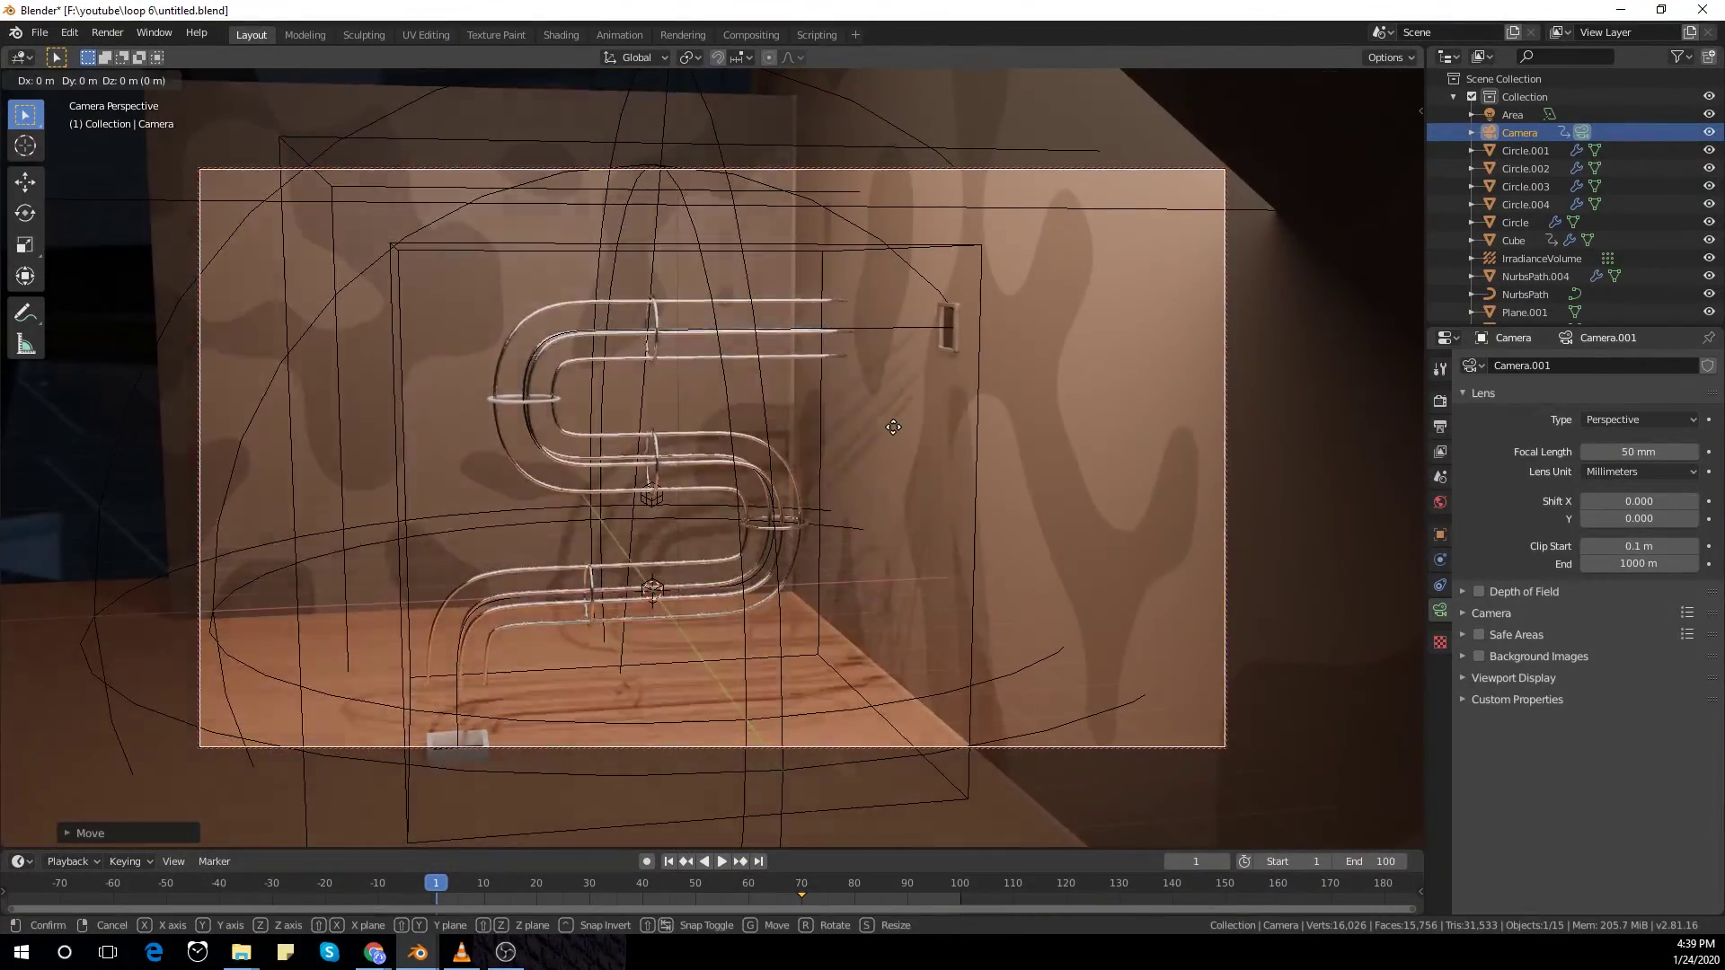
pyautogui.press('y')
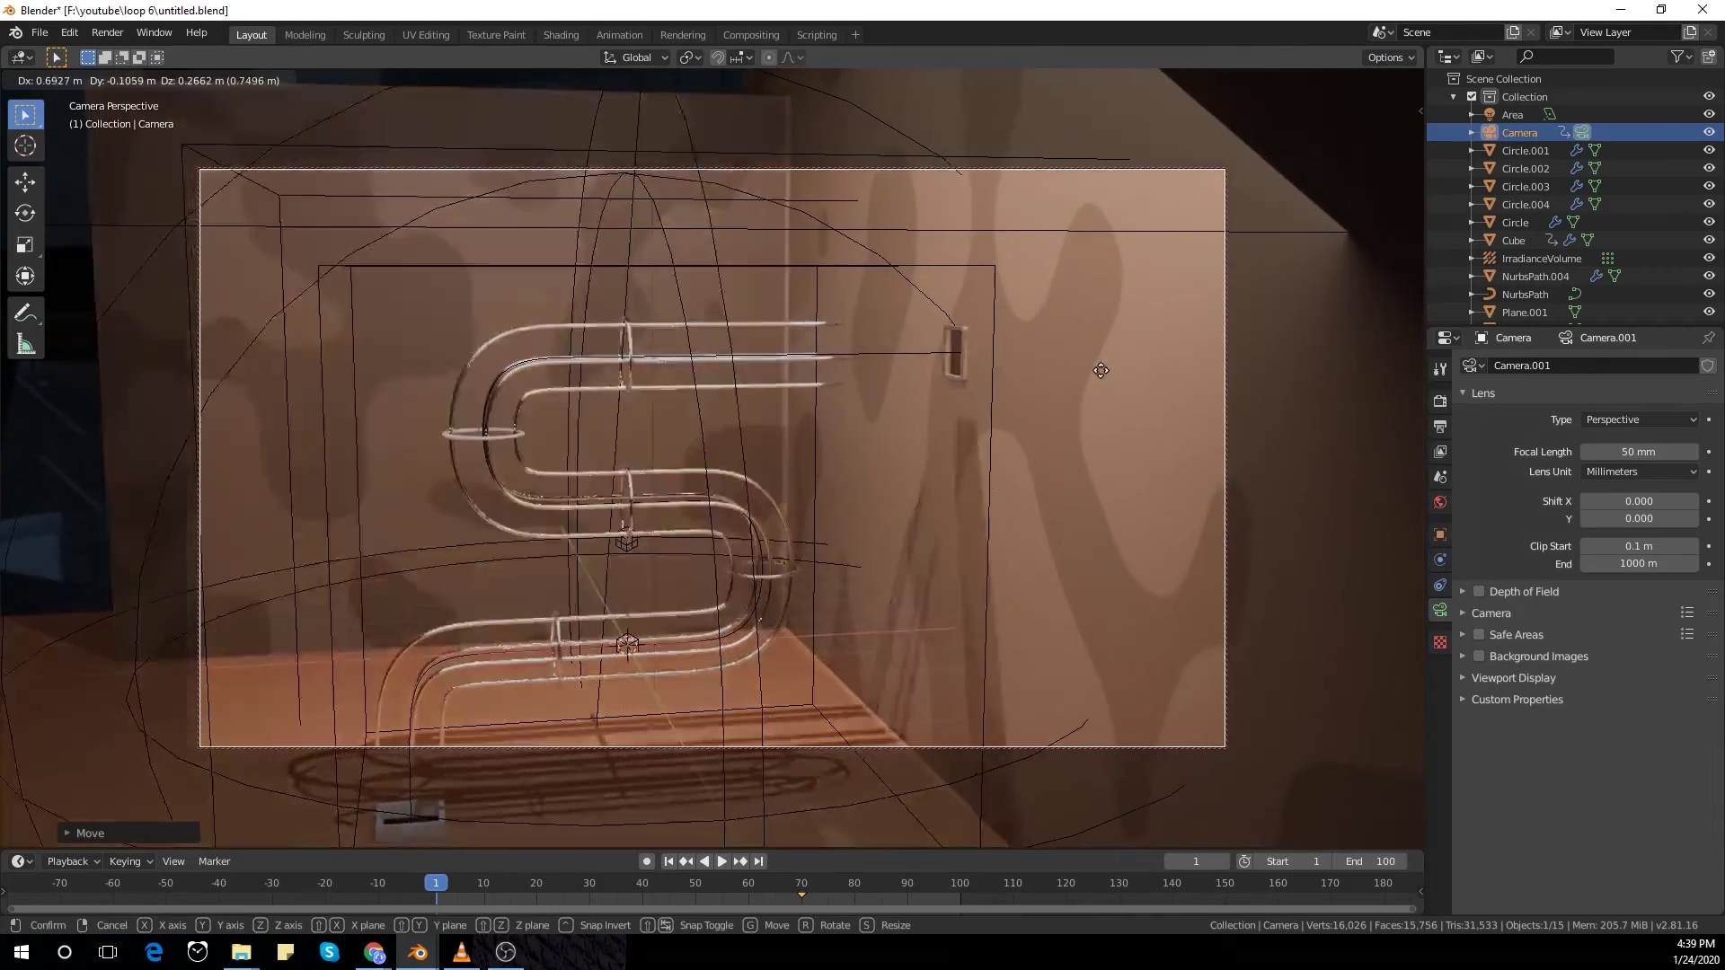
pyautogui.click(1123, 366)
pyautogui.press('i')
pyautogui.click(1090, 392)
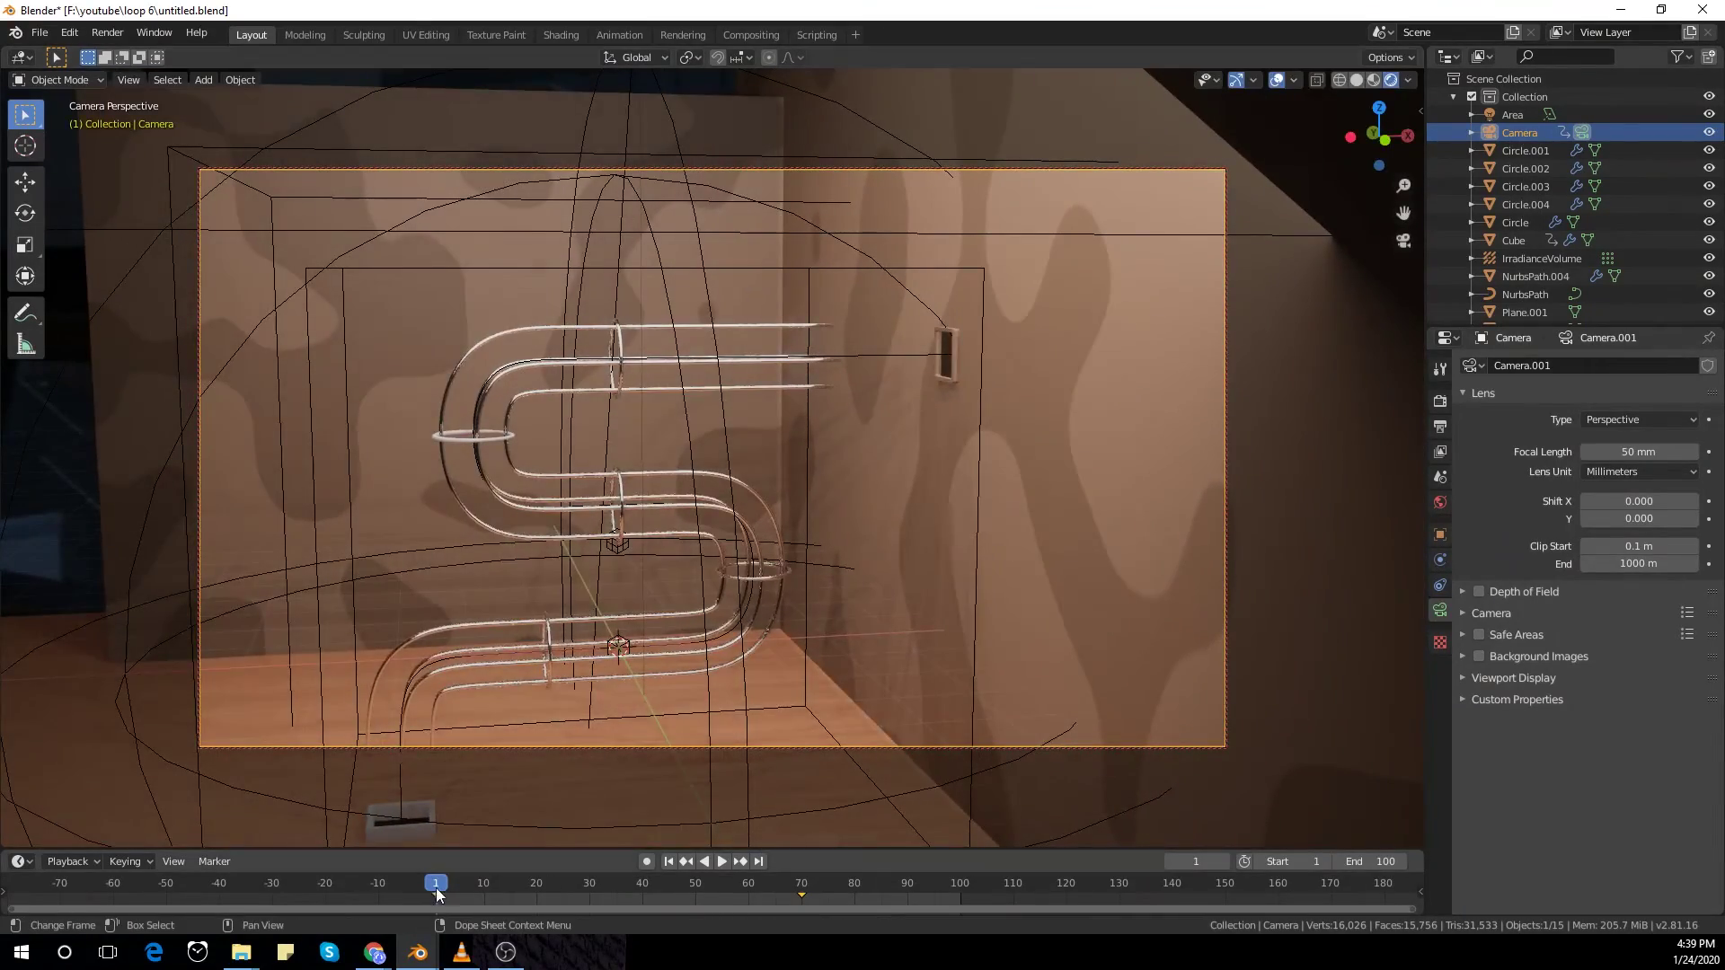
pyautogui.press('space')
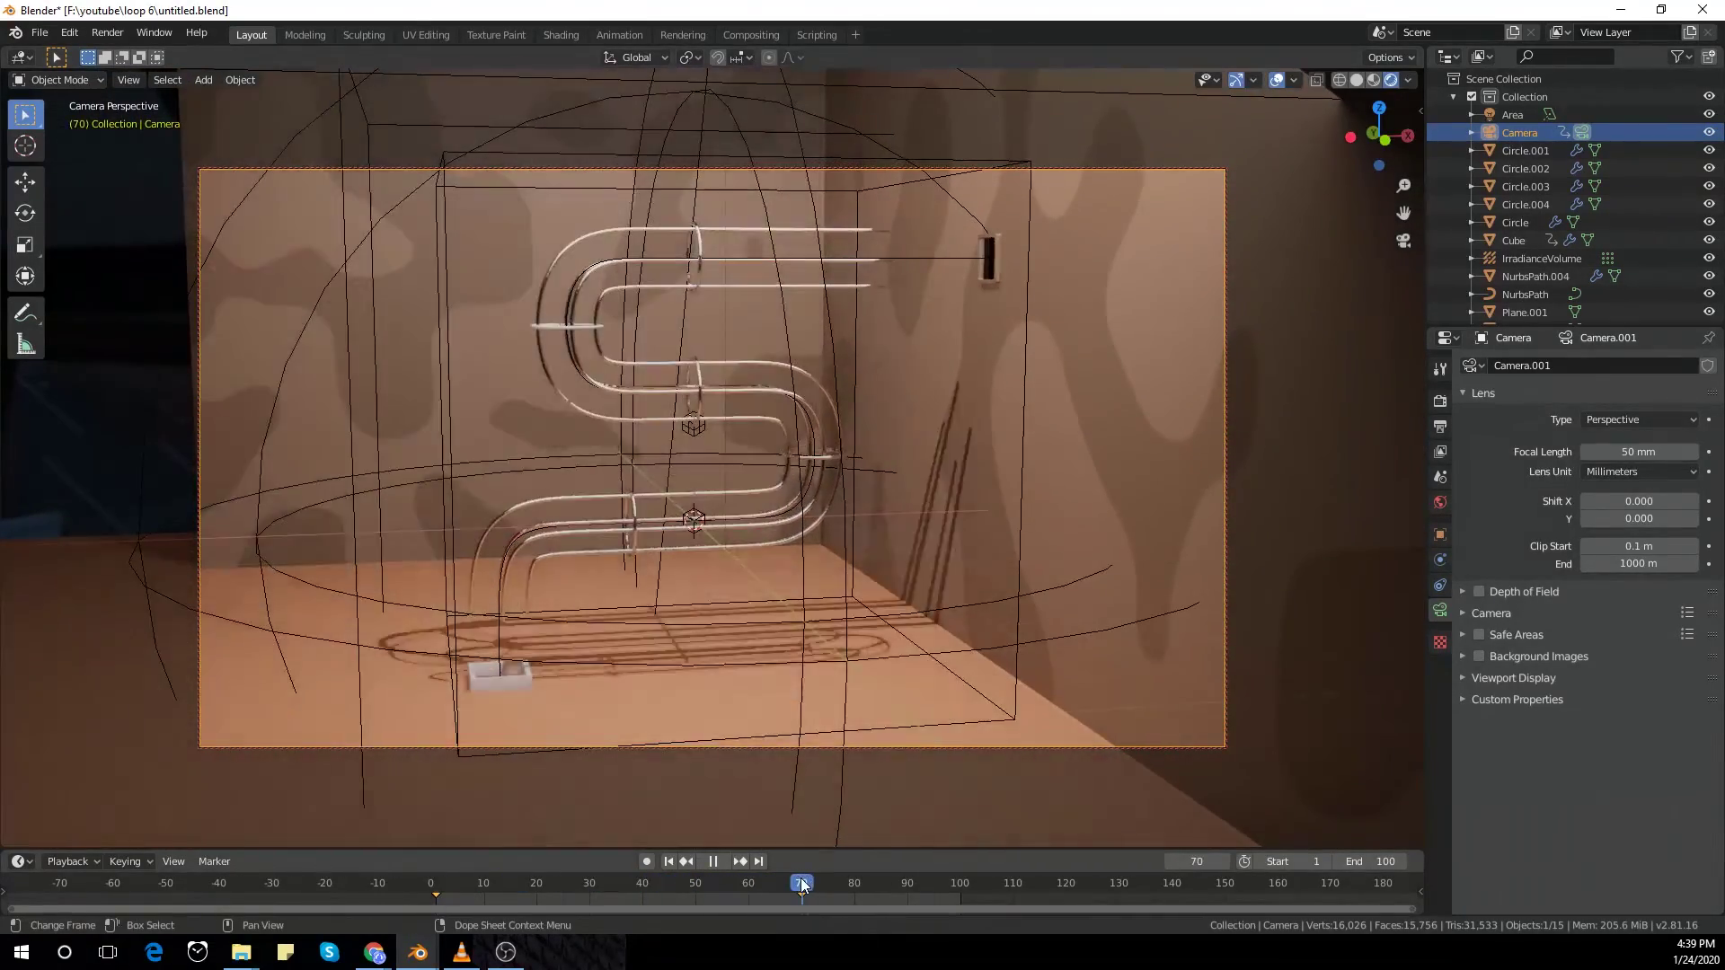
pyautogui.press('space')
pyautogui.click(619, 34)
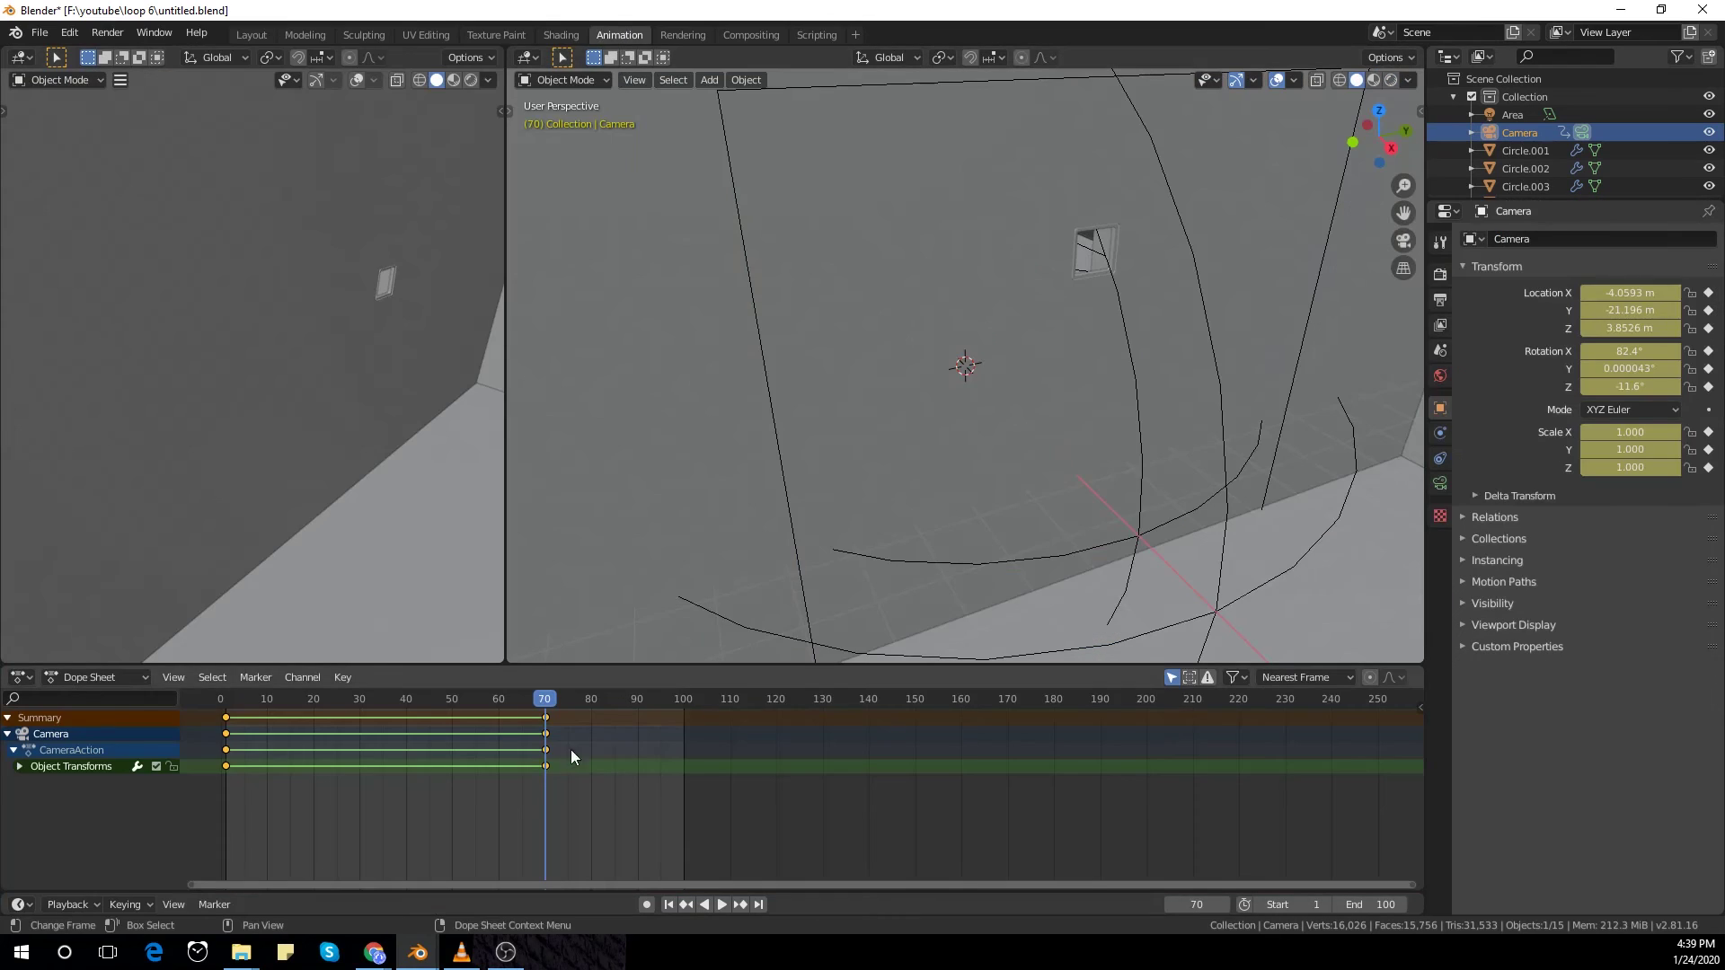
# Step: Duplicate the camera's frame 1 keyframes to frame 100 and view through the camera
pyautogui.click(232, 736)
pyautogui.hotkey('shift', 'd')
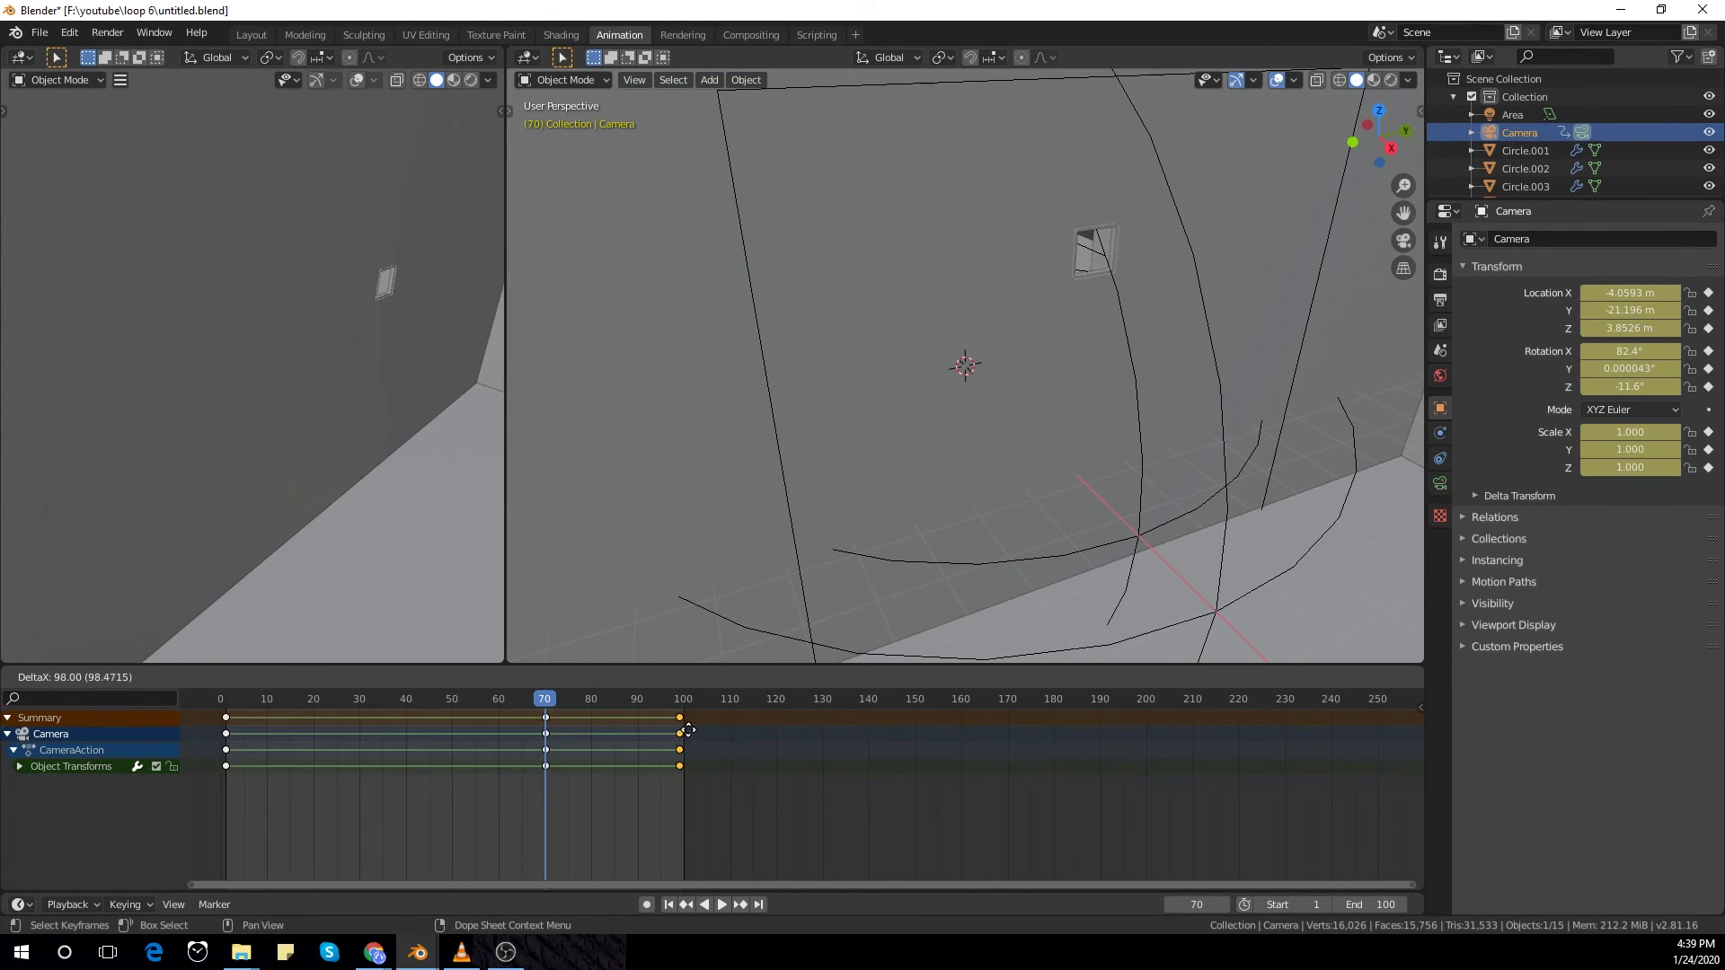
pyautogui.click(691, 725)
pyautogui.moveTo(549, 715); pyautogui.dragTo(369, 714)
pyautogui.press('KP_0')
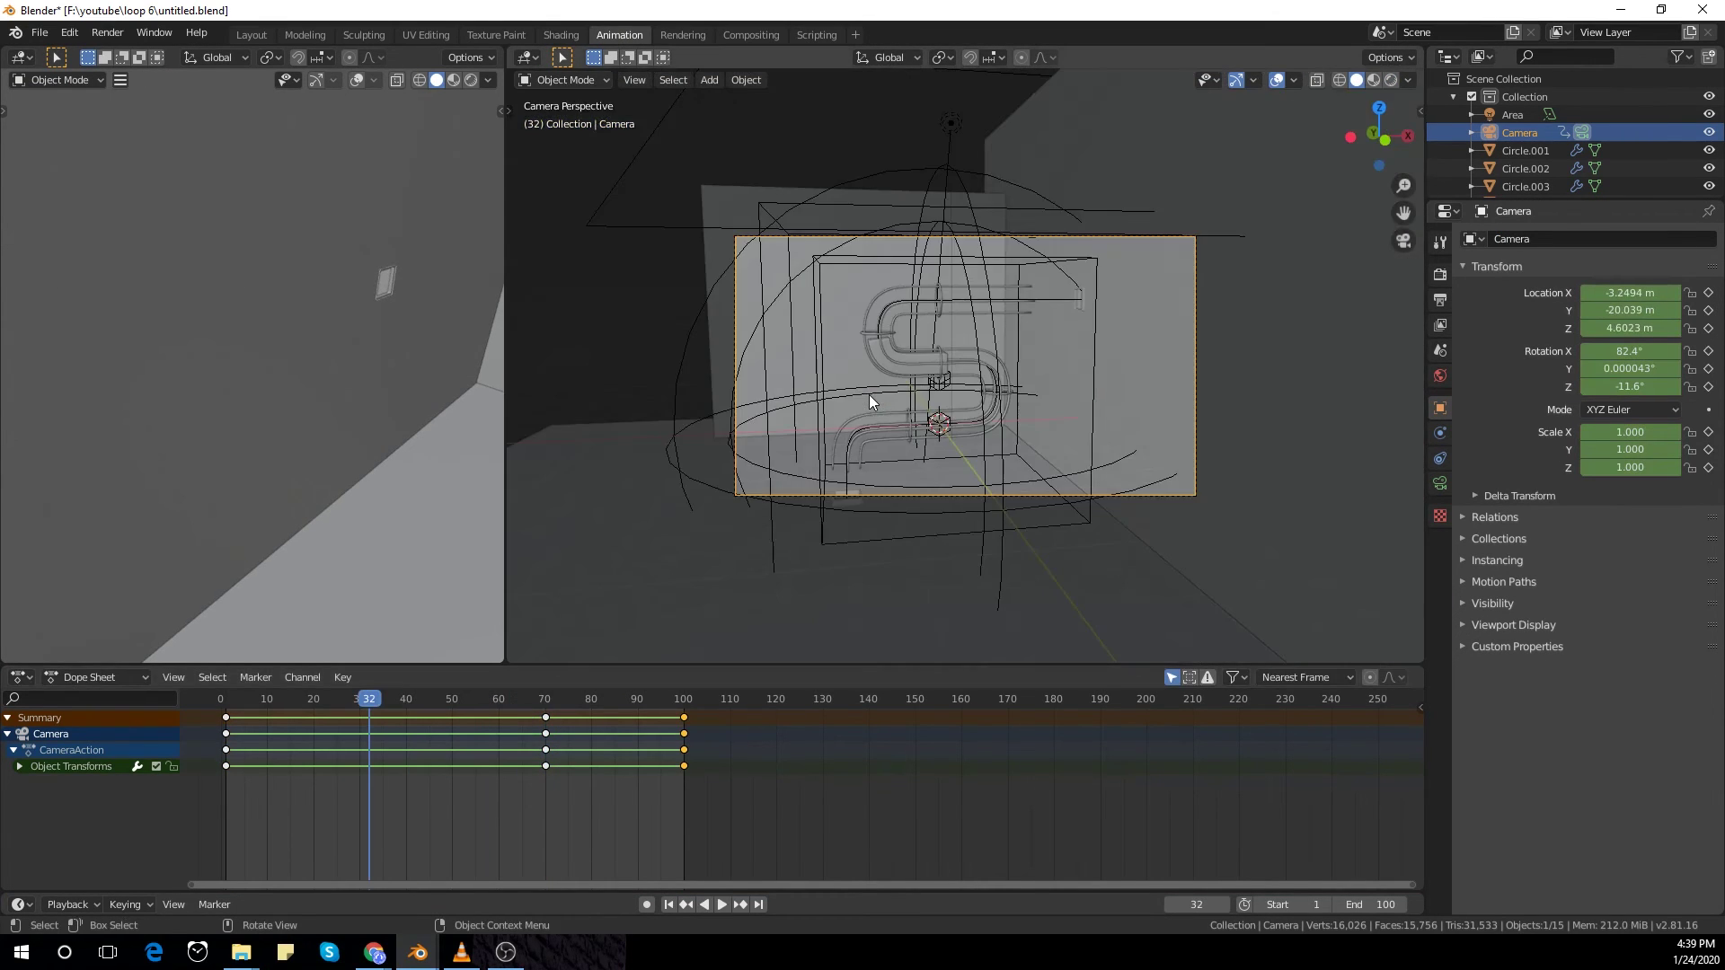
# Step: Check the Animation section of Blender's Preferences, then close it
pyautogui.click(42, 32)
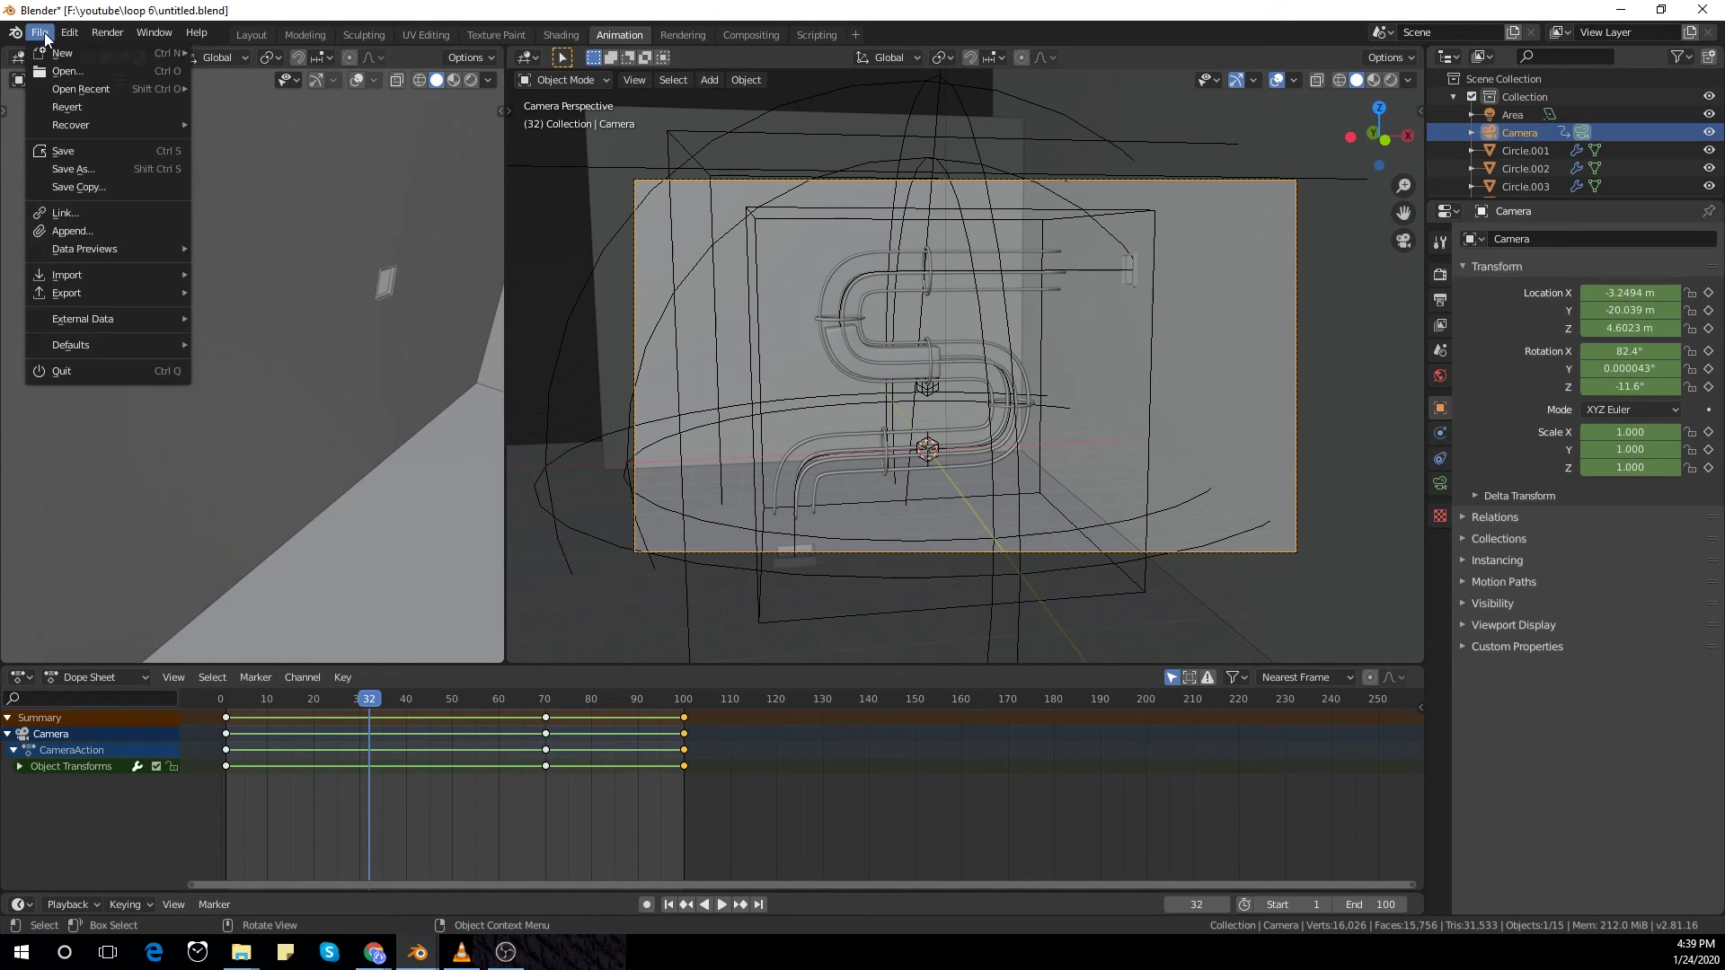
pyautogui.moveTo(77, 36)
pyautogui.click(170, 289)
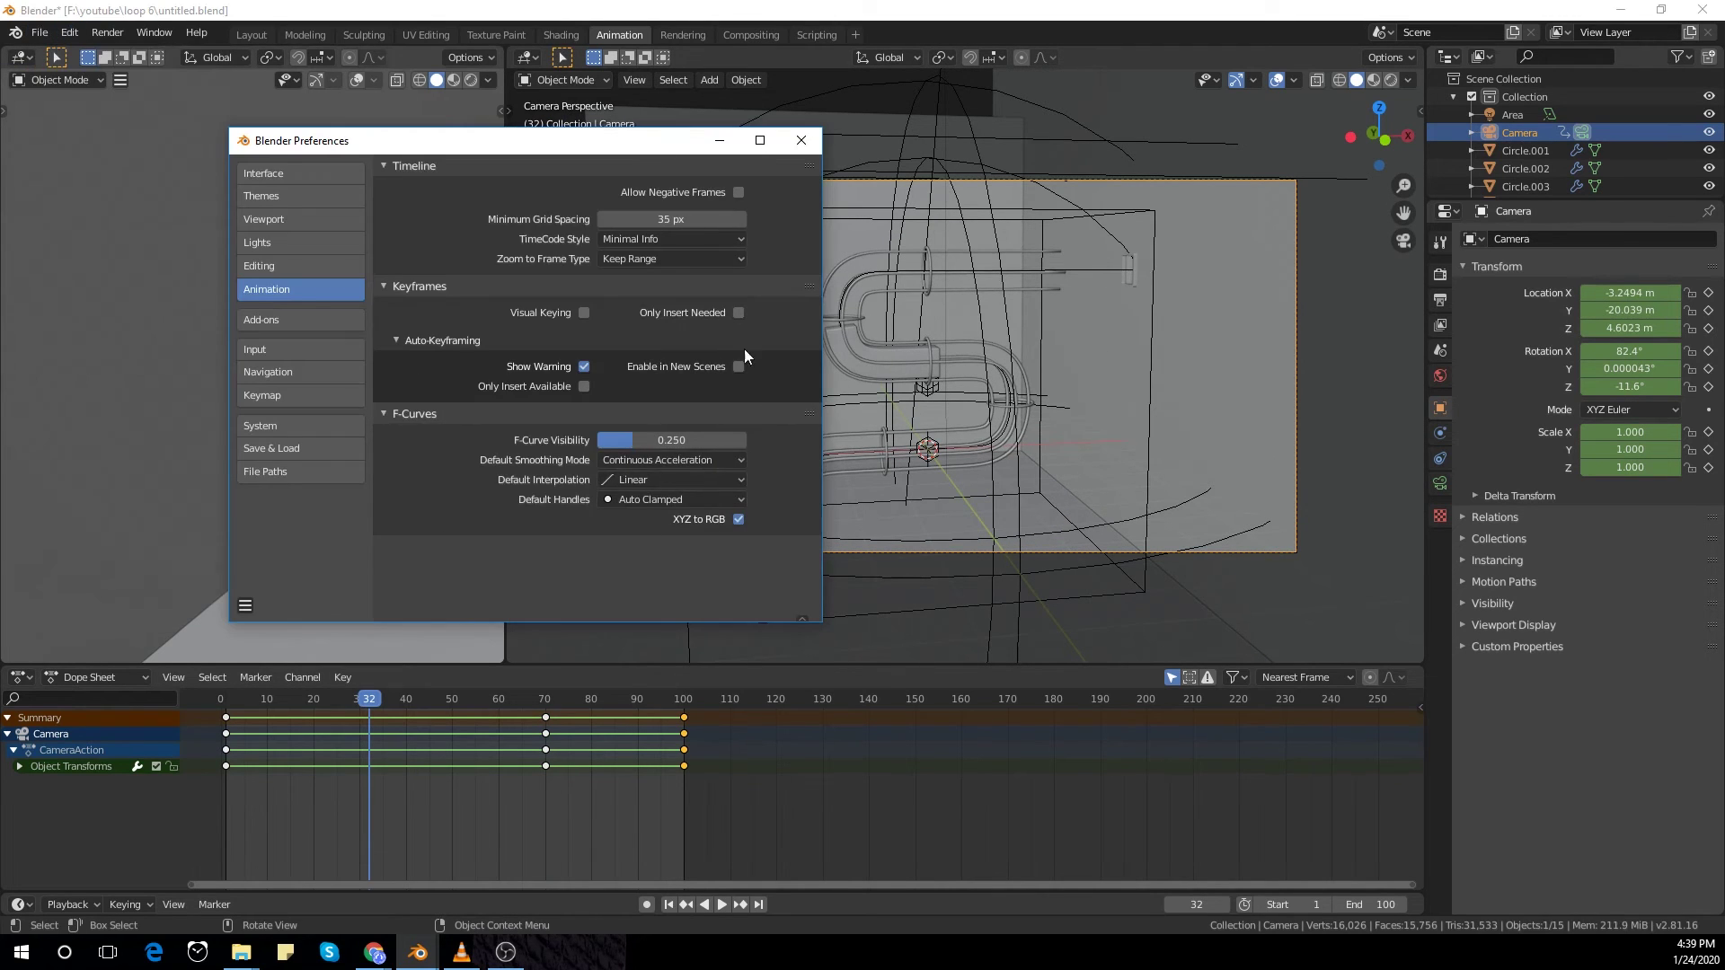
pyautogui.click(801, 140)
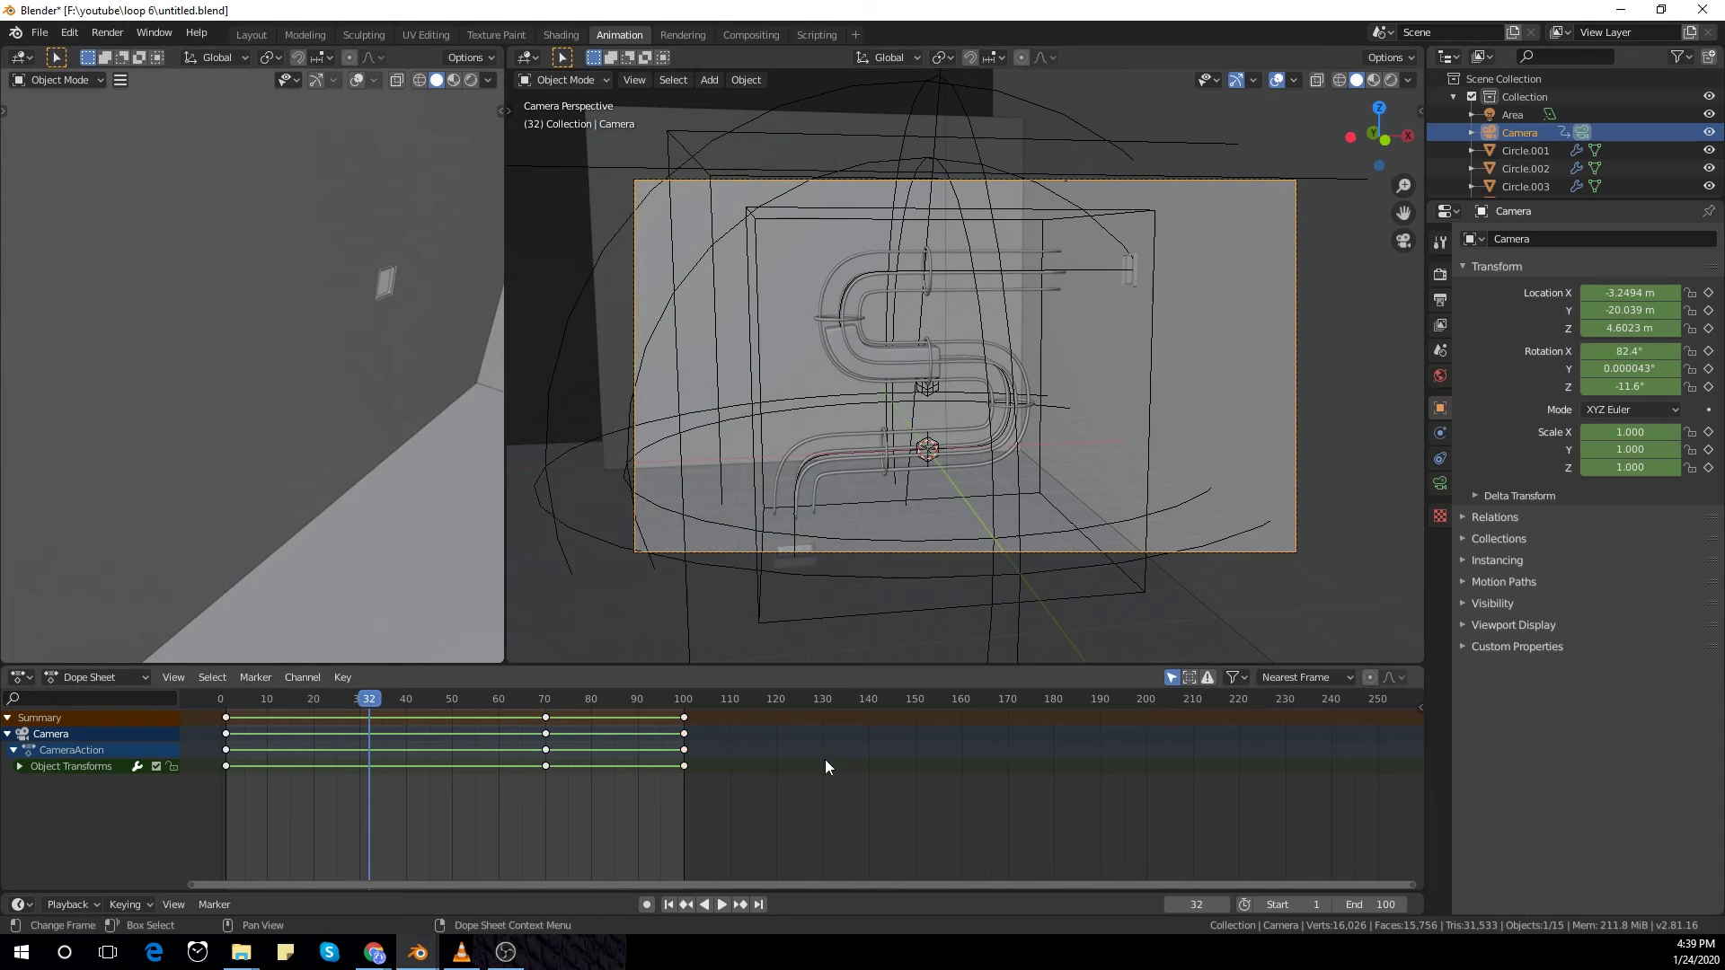
# Step: Set all the camera keyframes to Bezier interpolation
pyautogui.moveTo(205, 732); pyautogui.dragTo(699, 792)
pyautogui.rightClick(590, 733)
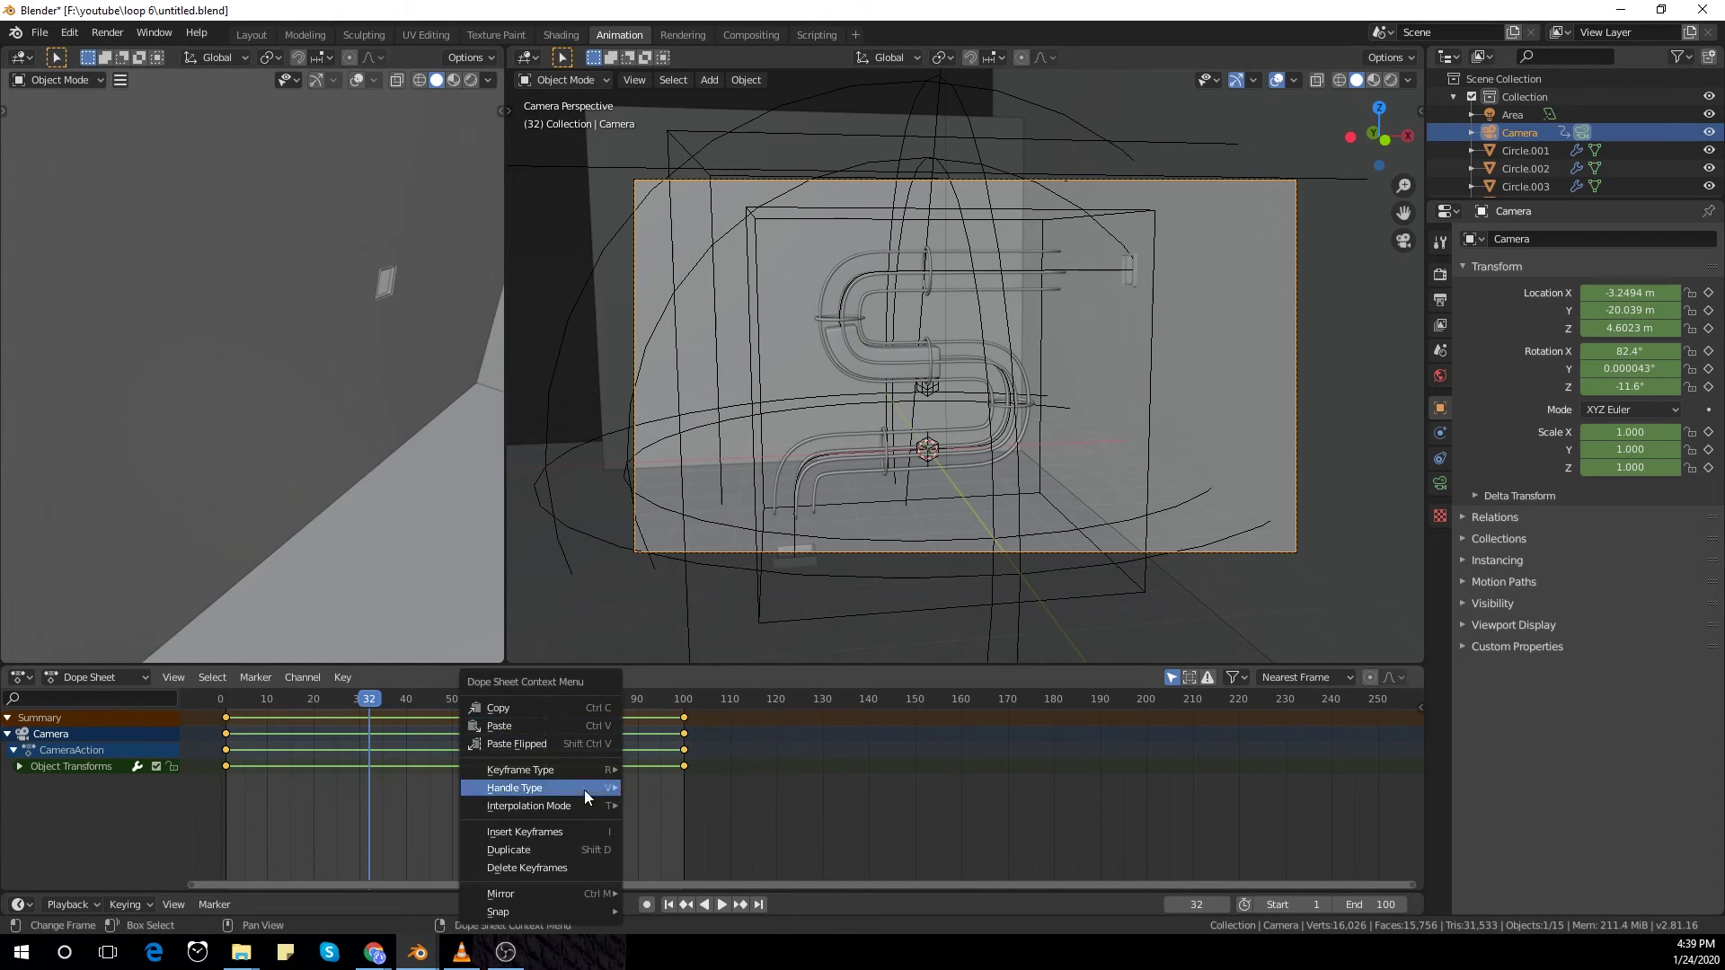
pyautogui.moveTo(584, 790)
pyautogui.click(690, 728)
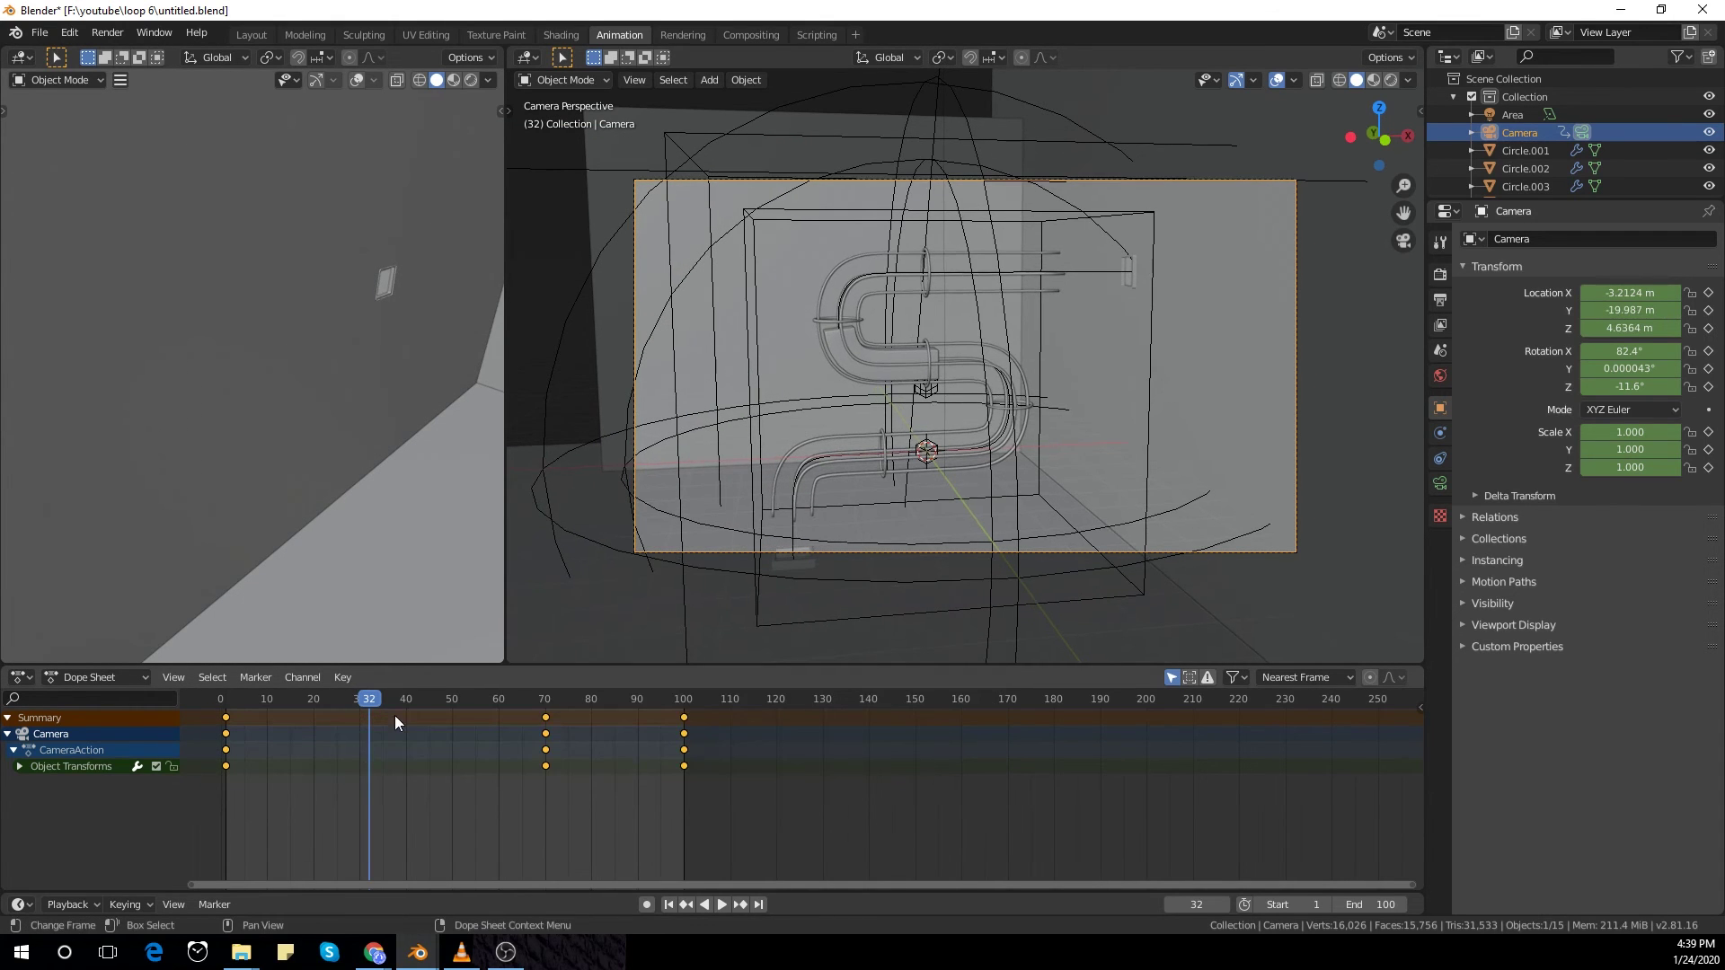
# Step: Play the camera animation from the start and replay it in the Layout workspace's rendered view
pyautogui.hotkey('shift', 'Left')
pyautogui.press('space')
pyautogui.moveTo(221, 725); pyautogui.dragTo(289, 809)
pyautogui.press('space')
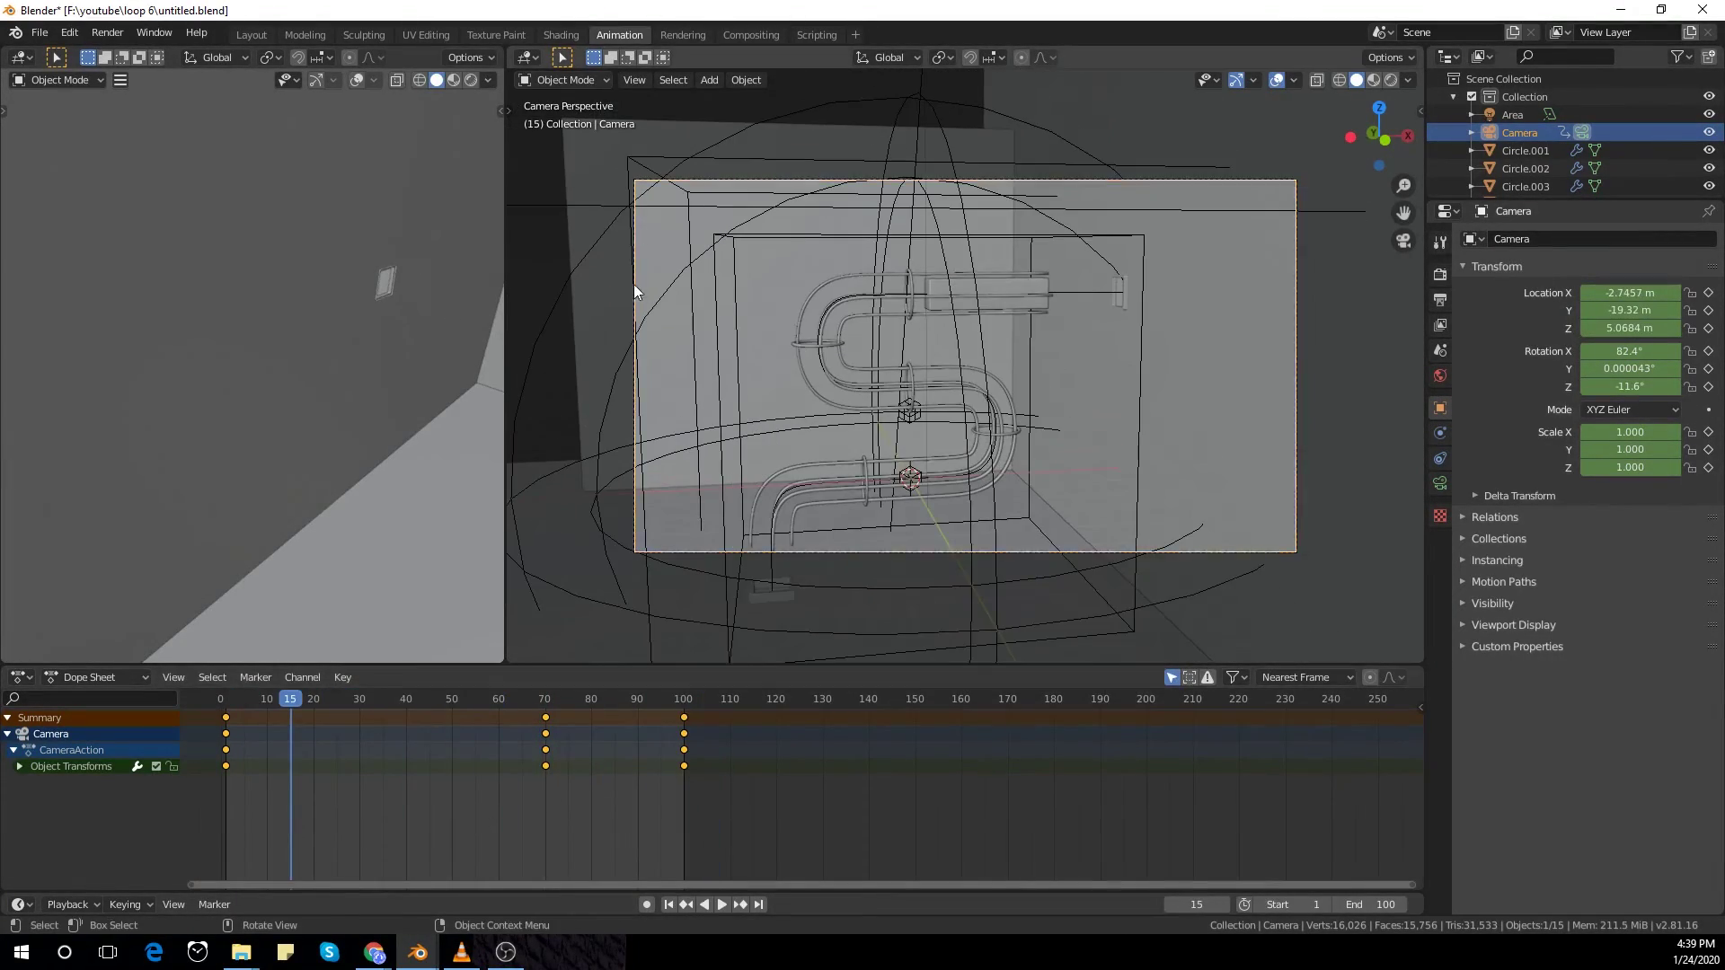
pyautogui.click(680, 36)
pyautogui.click(240, 34)
pyautogui.press('space')
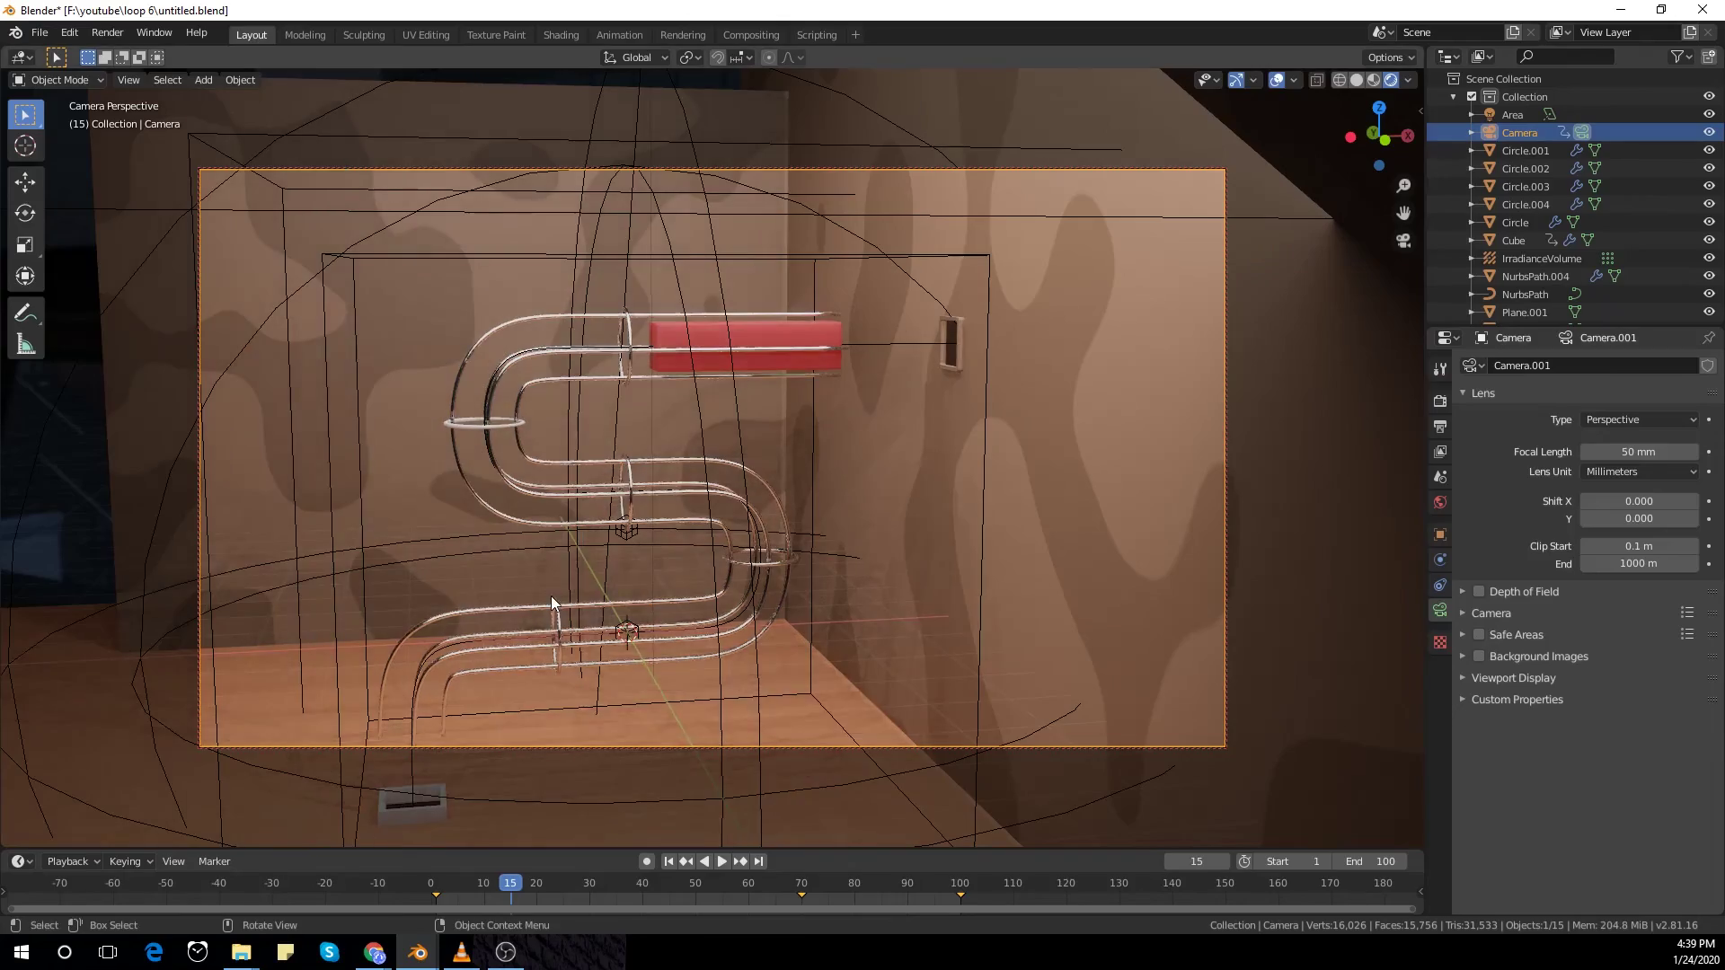
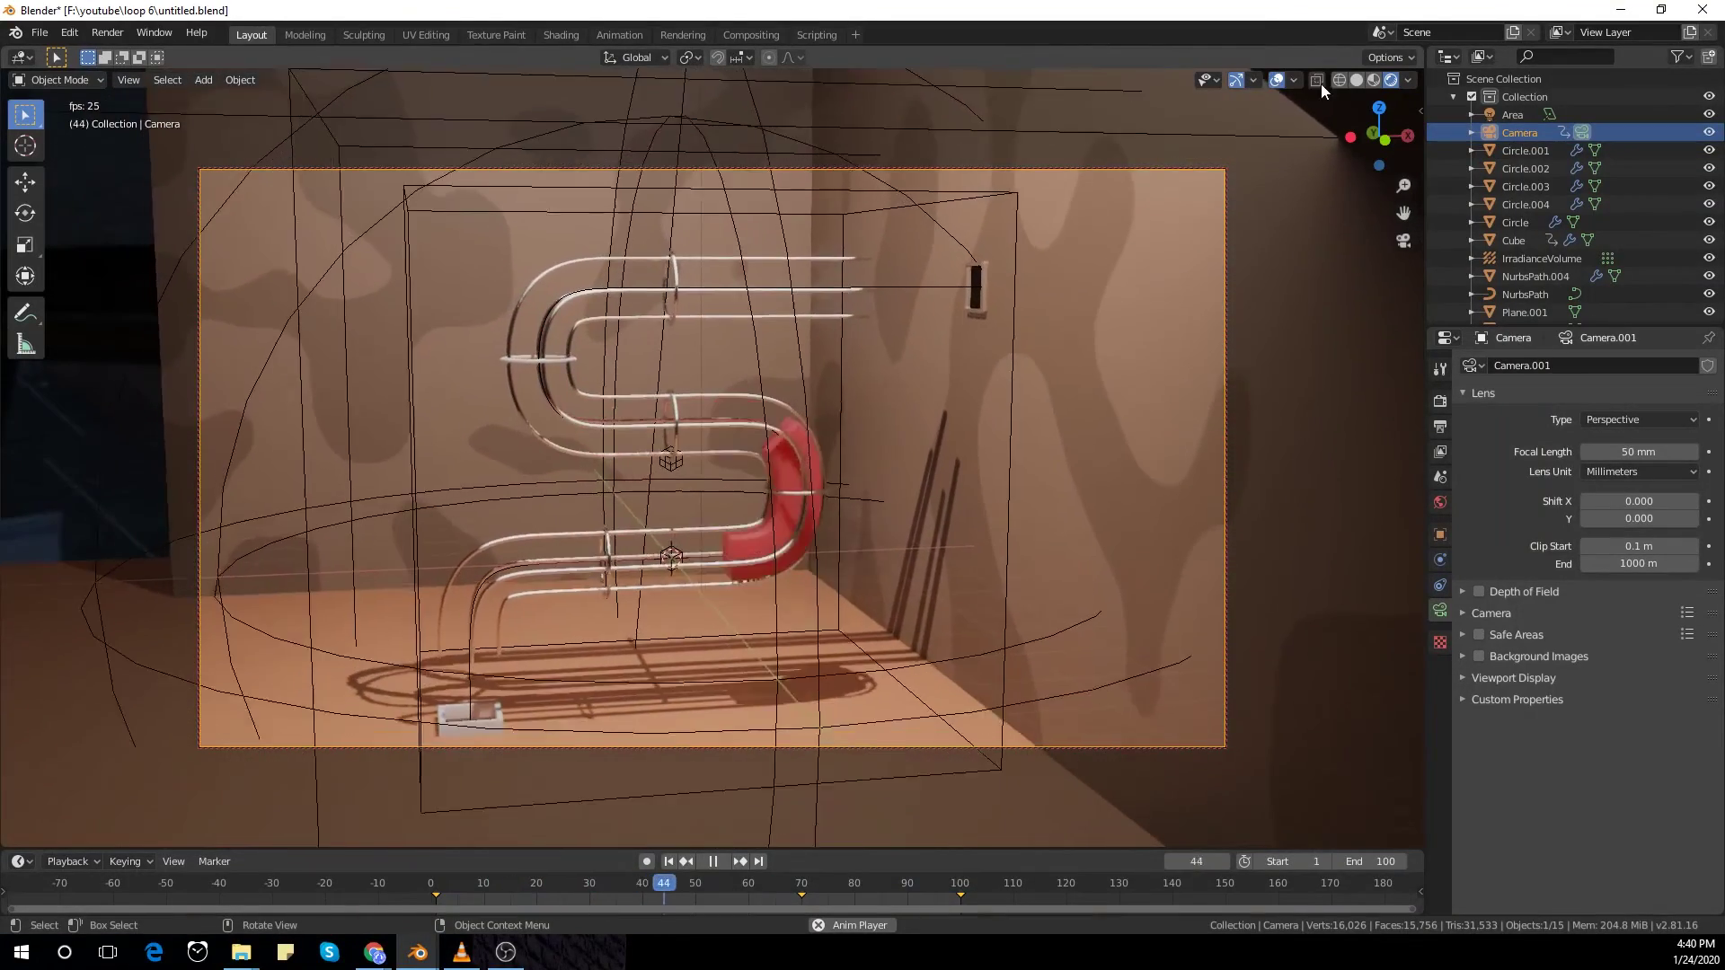
# Step: Stop the looping animation at frame 28 and make the Plane active
pyautogui.click(1277, 80)
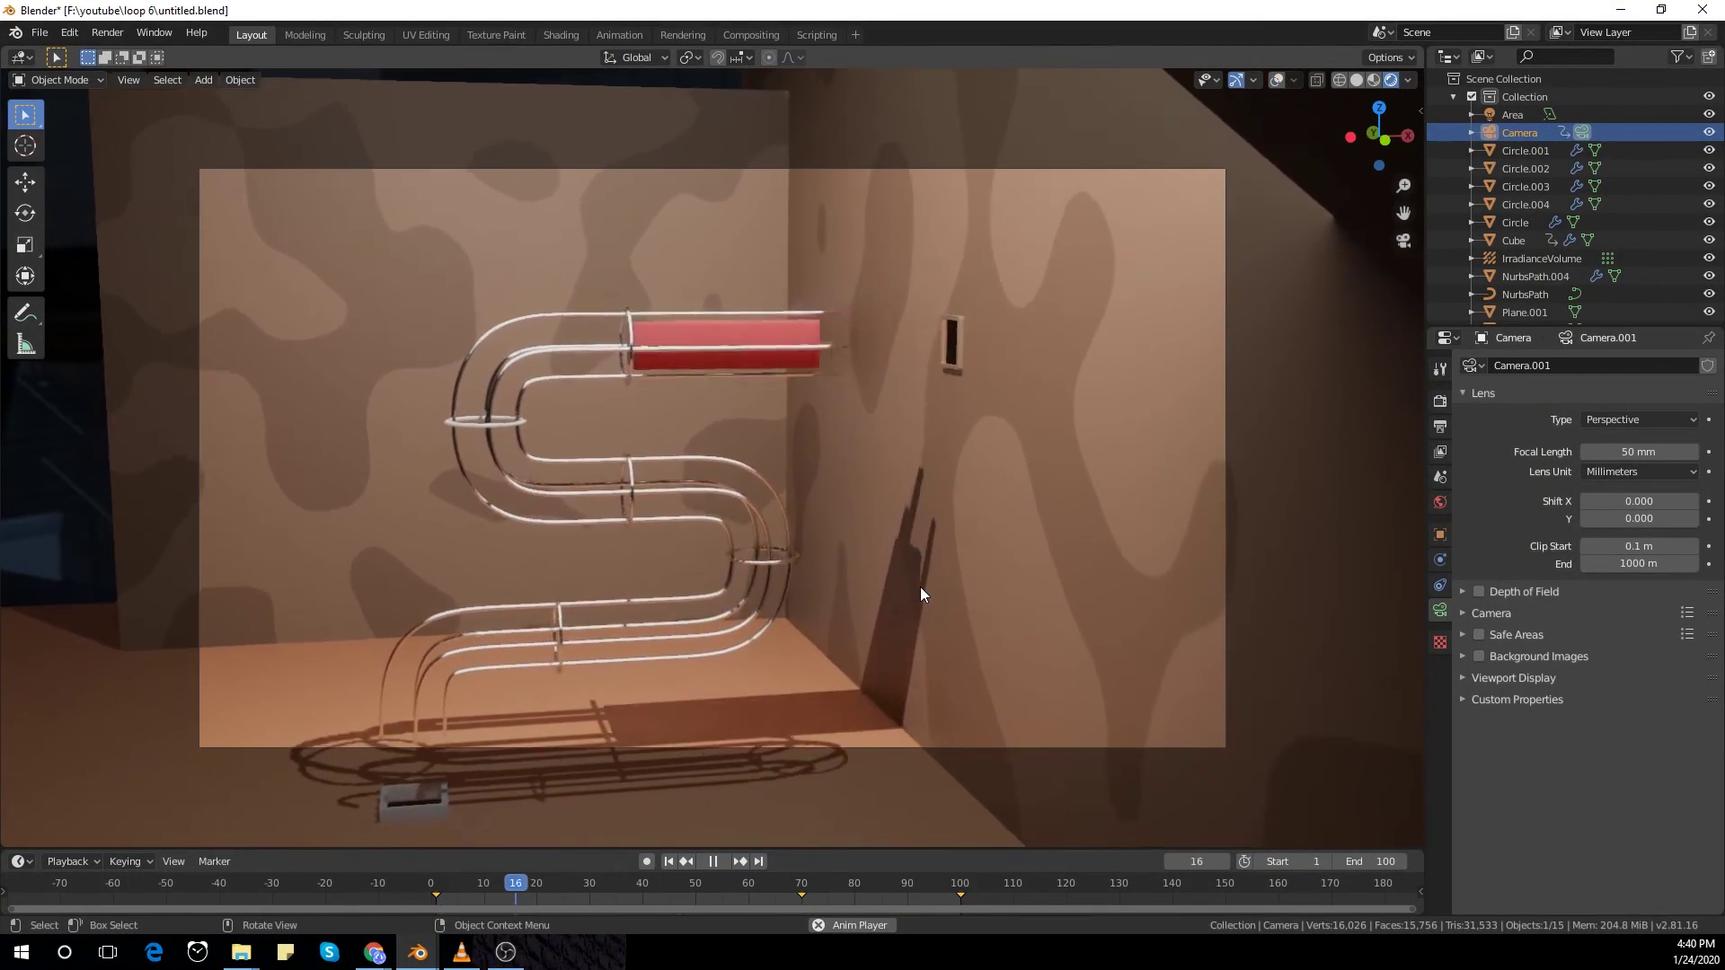
pyautogui.press('space')
pyautogui.click(1026, 568)
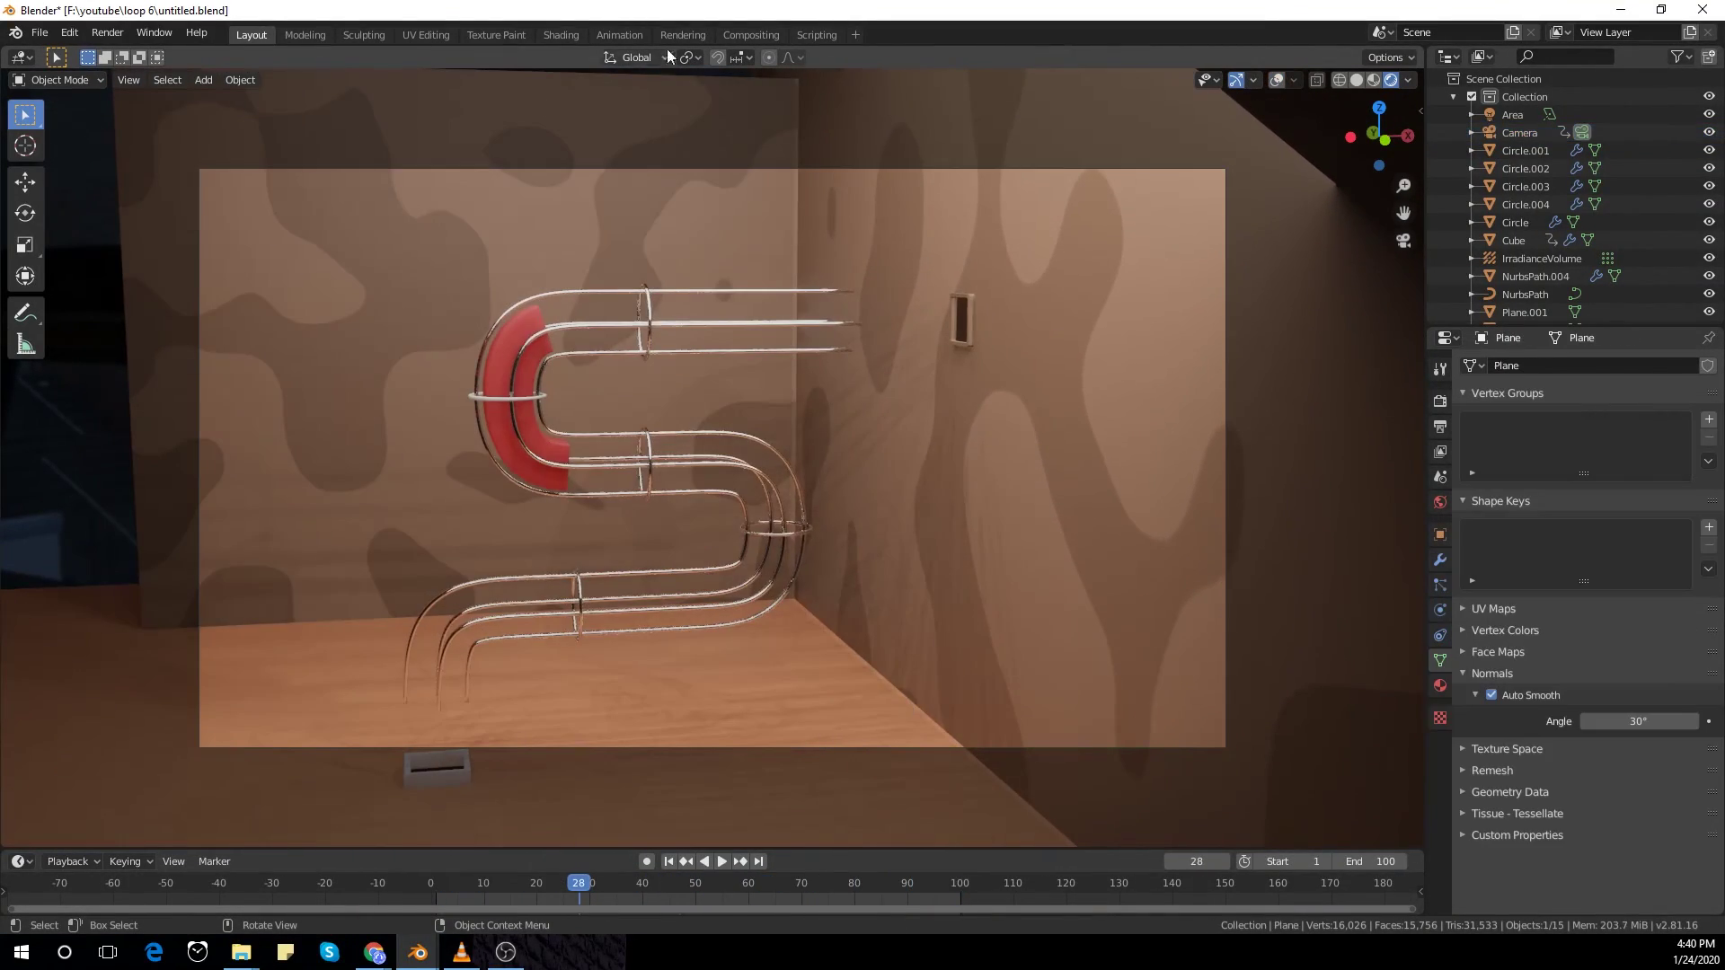
# Step: Restore overlays, reselect the Plane, and show its material in the Shading workspace
pyautogui.click(1276, 80)
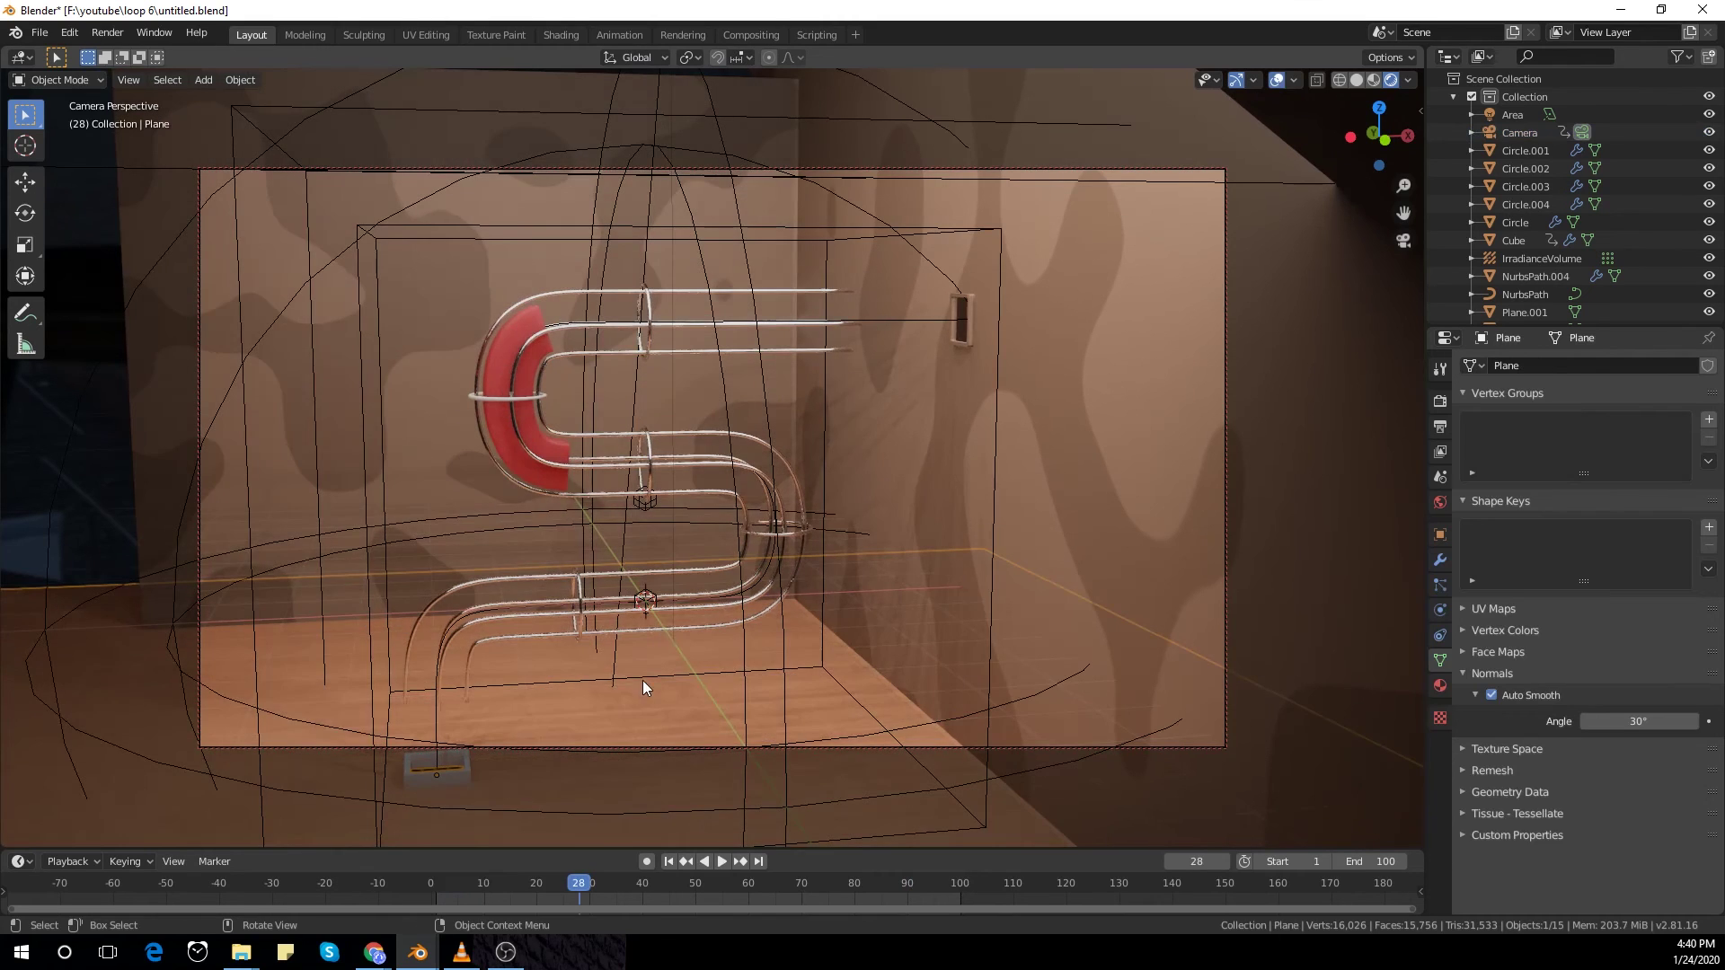
pyautogui.click(644, 726)
pyautogui.click(392, 733)
pyautogui.click(566, 34)
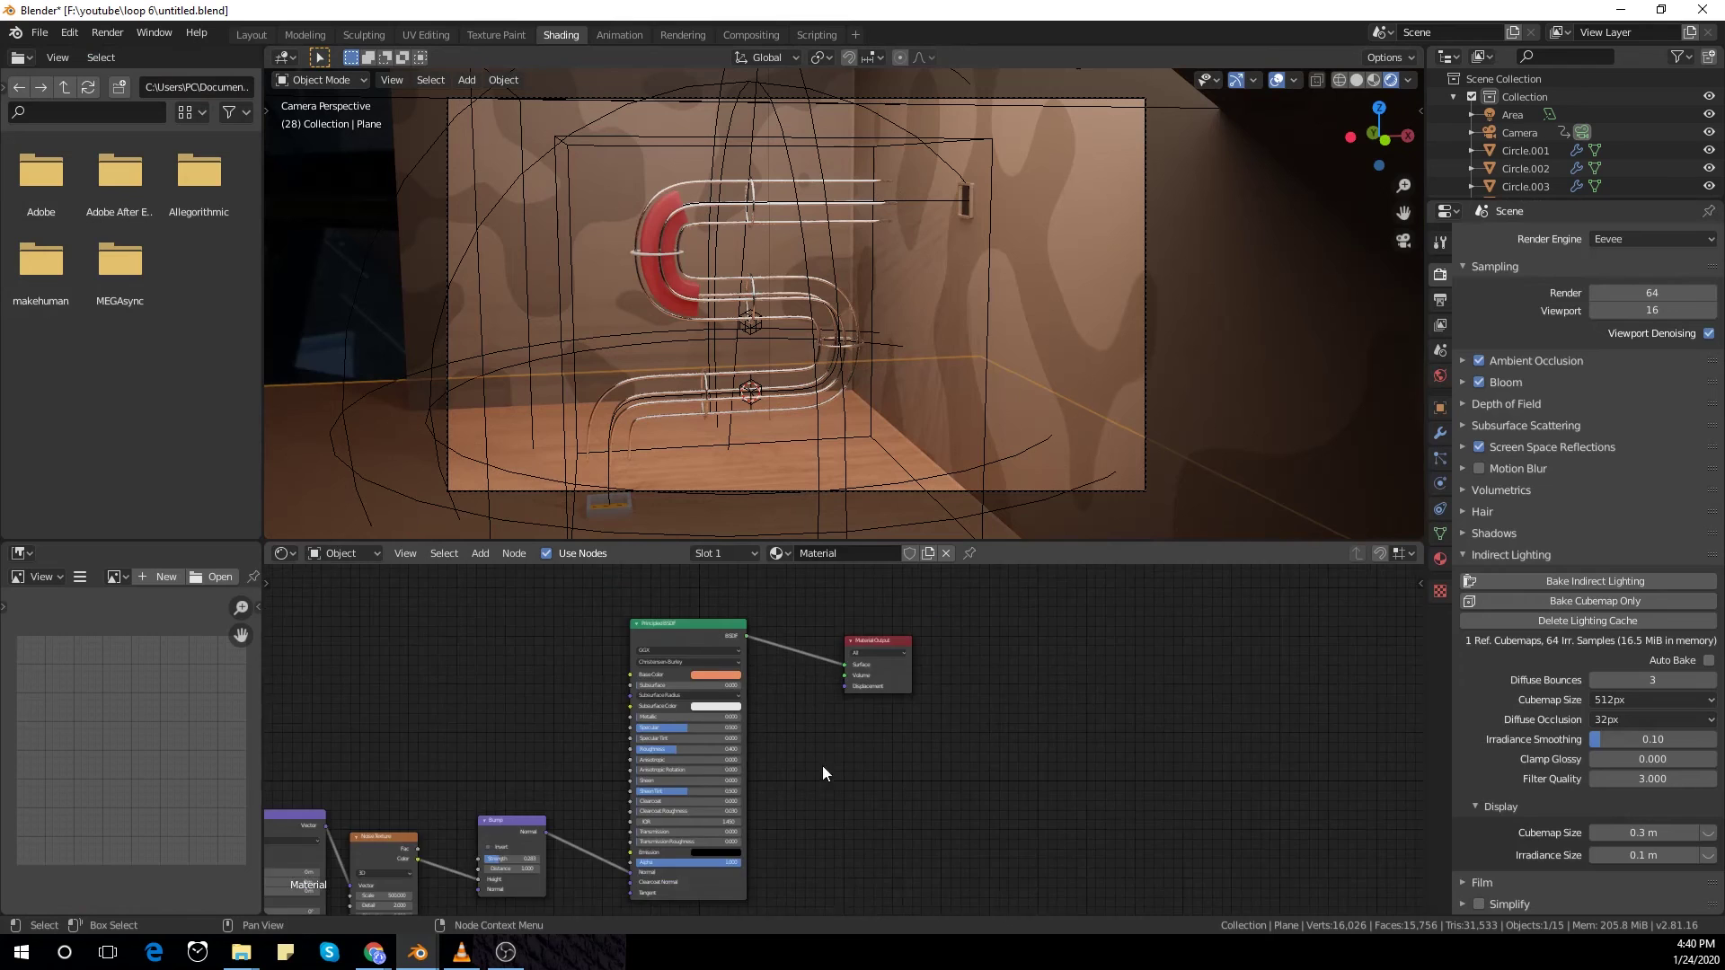
# Step: Copy the Plane material's four noise texture and bump nodes
pyautogui.scroll(-1, 873, 729)
pyautogui.moveTo(669, 736); pyautogui.dragTo(756, 683, button='middle')
pyautogui.moveTo(376, 628); pyautogui.dragTo(786, 799)
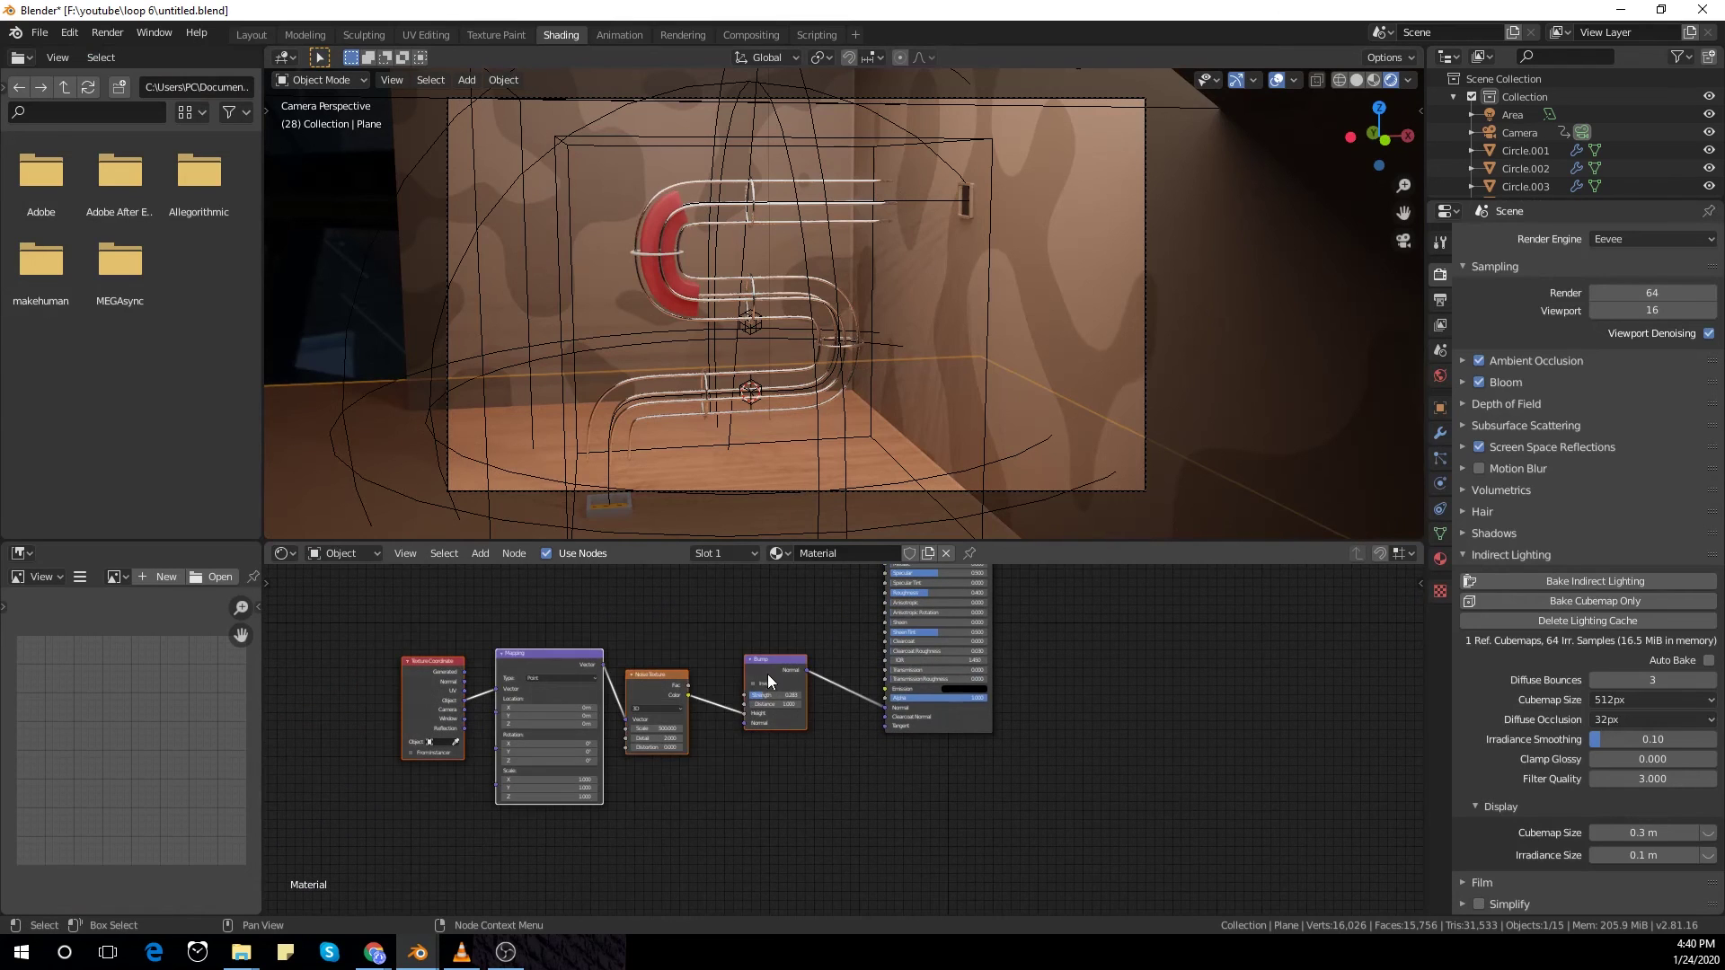
pyautogui.rightClick(767, 671)
pyautogui.click(737, 636)
# Step: Paste the nodes into Plane.001's Material.002 and link Bump Normal to the Principled BSDF Normal
pyautogui.click(1015, 263)
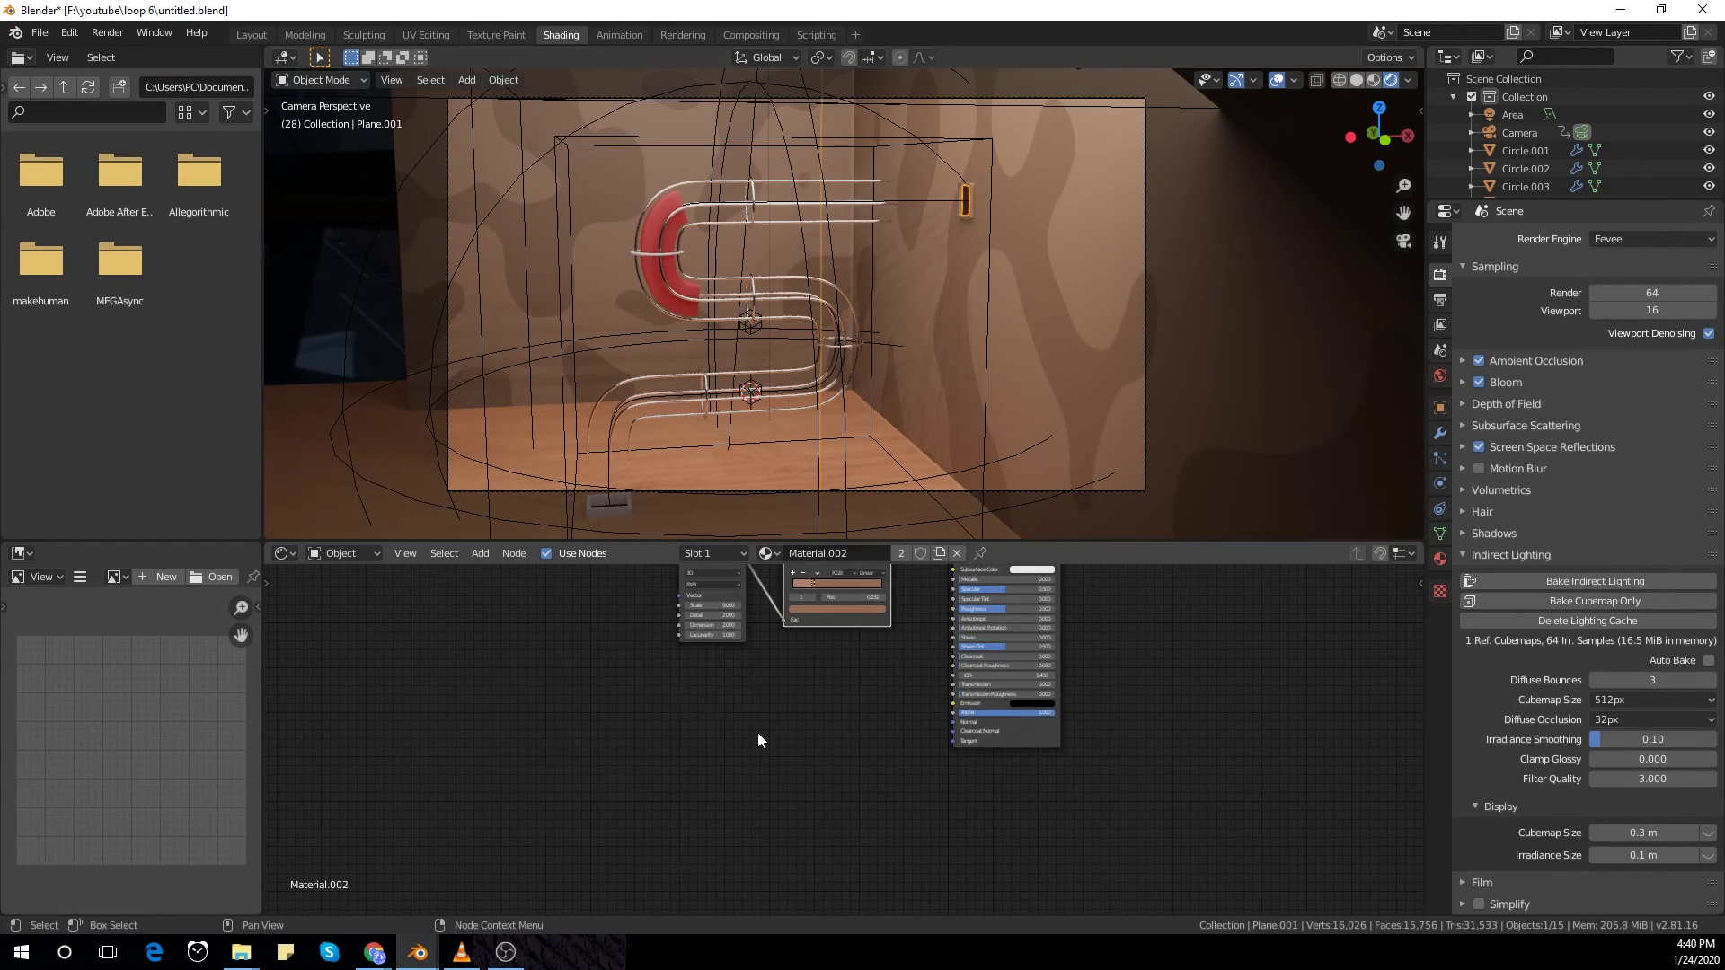
pyautogui.rightClick(641, 747)
pyautogui.click(640, 746)
pyautogui.moveTo(815, 698); pyautogui.dragTo(801, 746, button='middle')
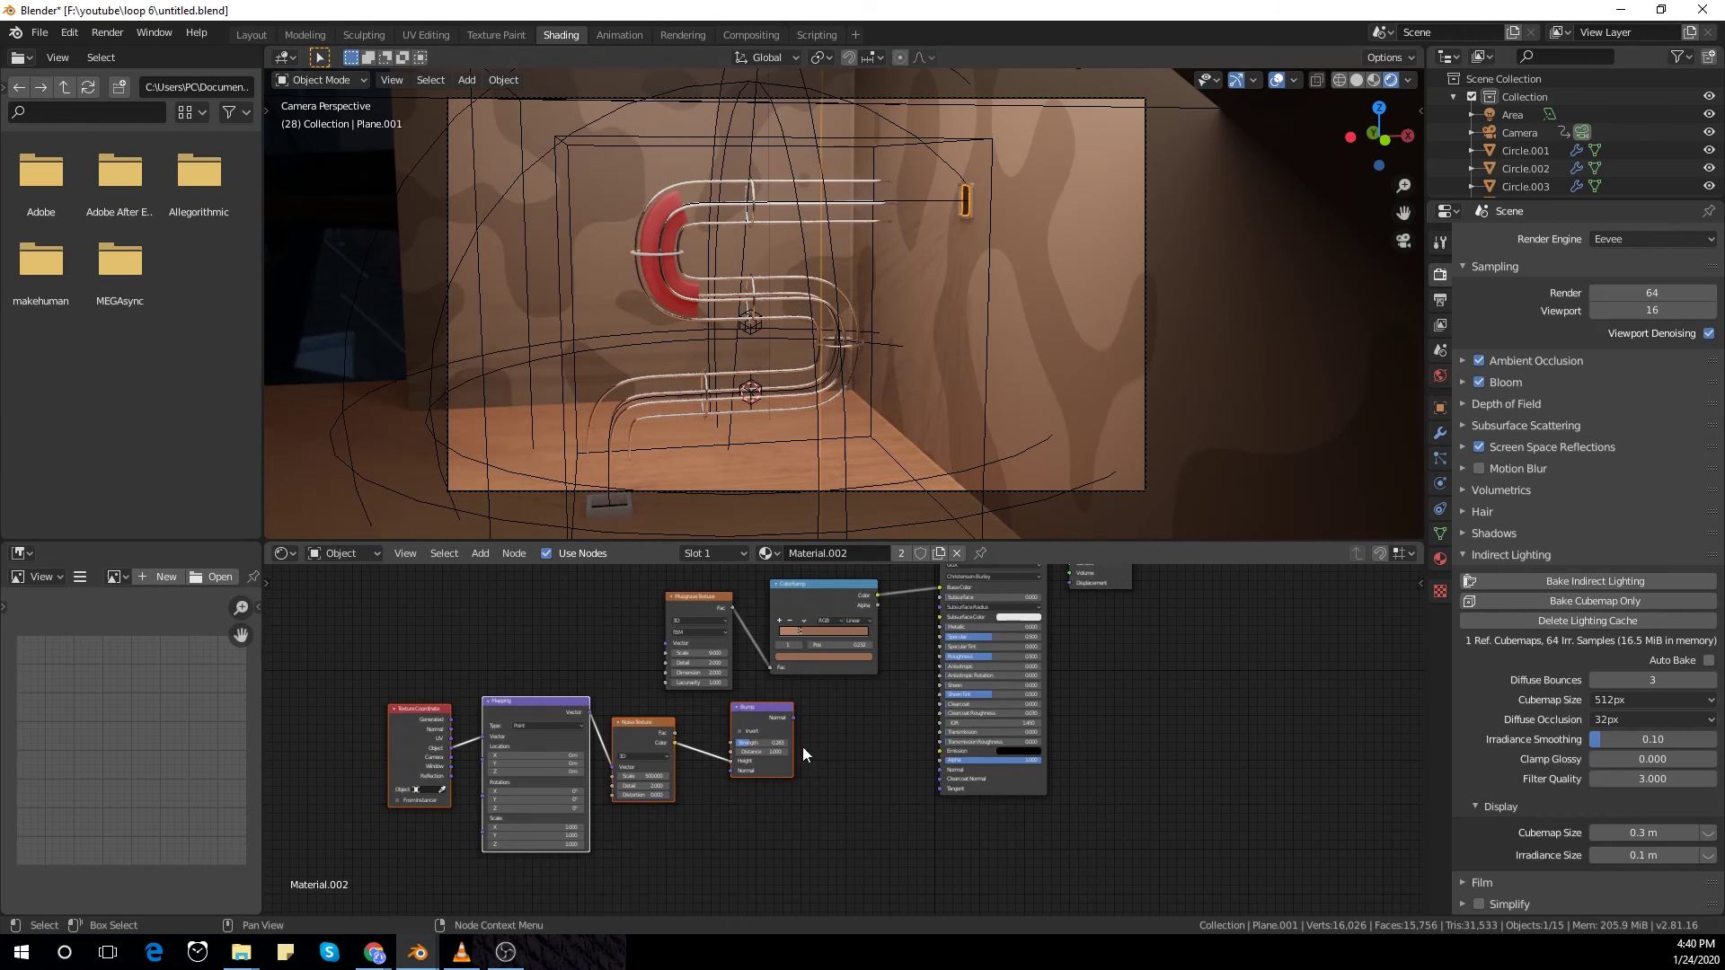
pyautogui.moveTo(793, 718); pyautogui.dragTo(940, 769)
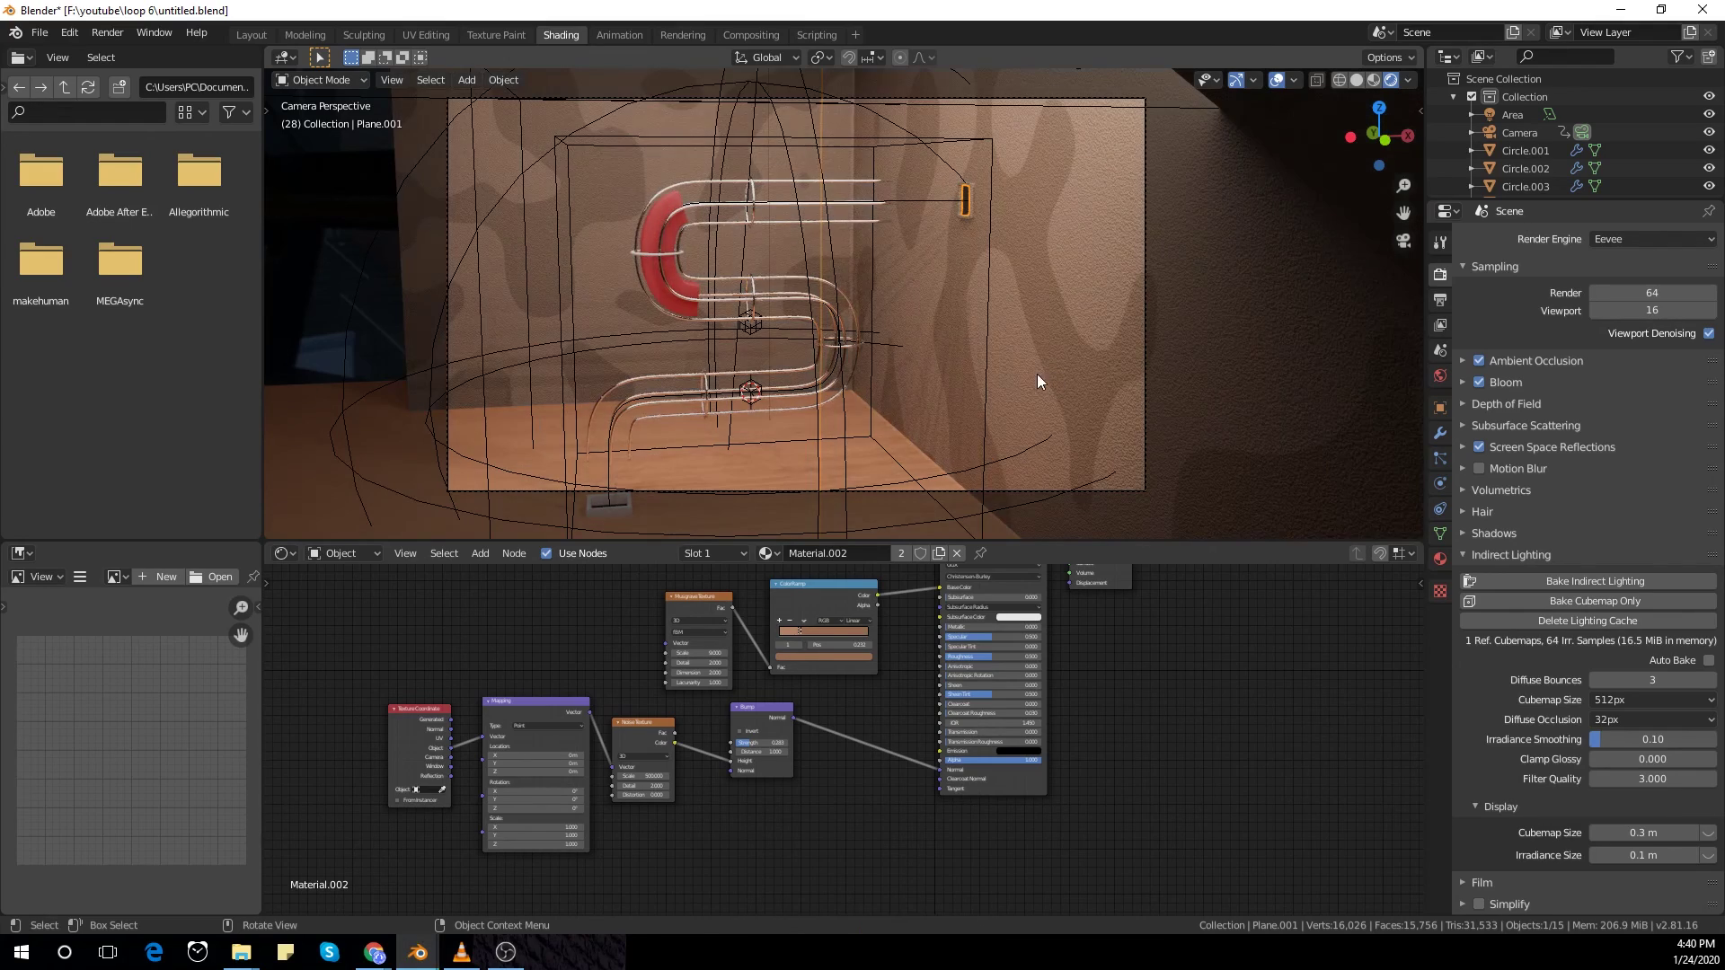
# Step: Review the output settings: 1920×1080 at 100%, frames 1–100 at 24 fps, PNG to /tmp
pyautogui.scroll(5, 1202, 257)
pyautogui.scroll(-7, 1004, 298)
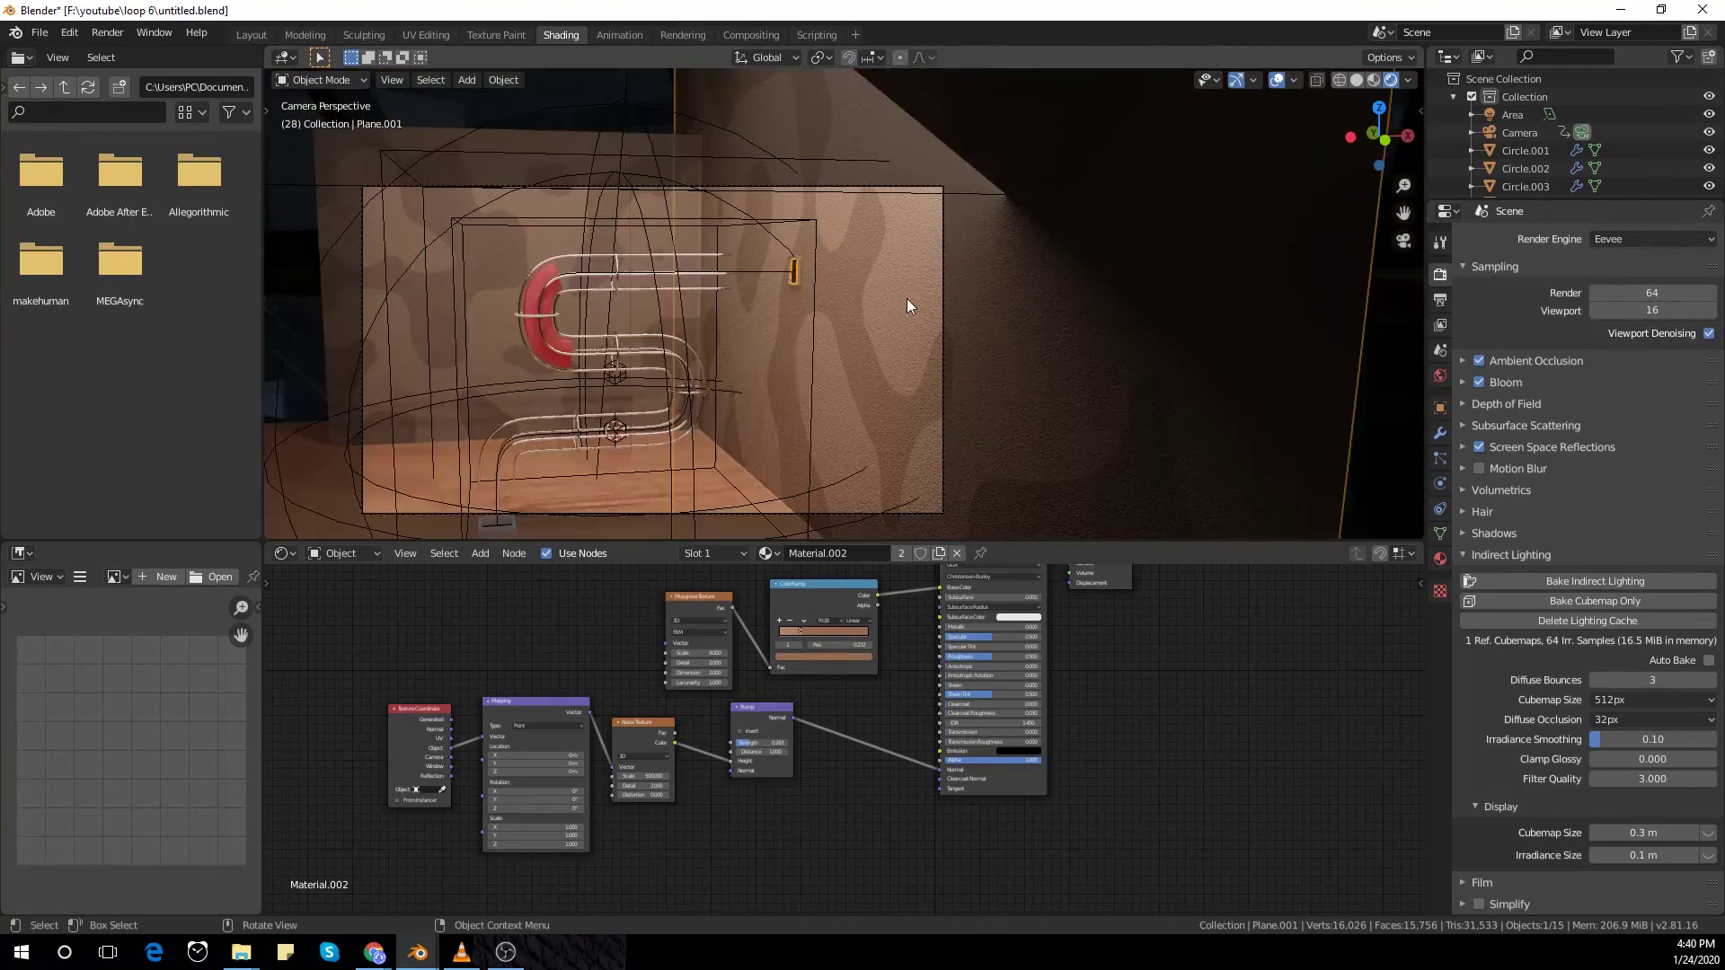
pyautogui.scroll(4, 925, 320)
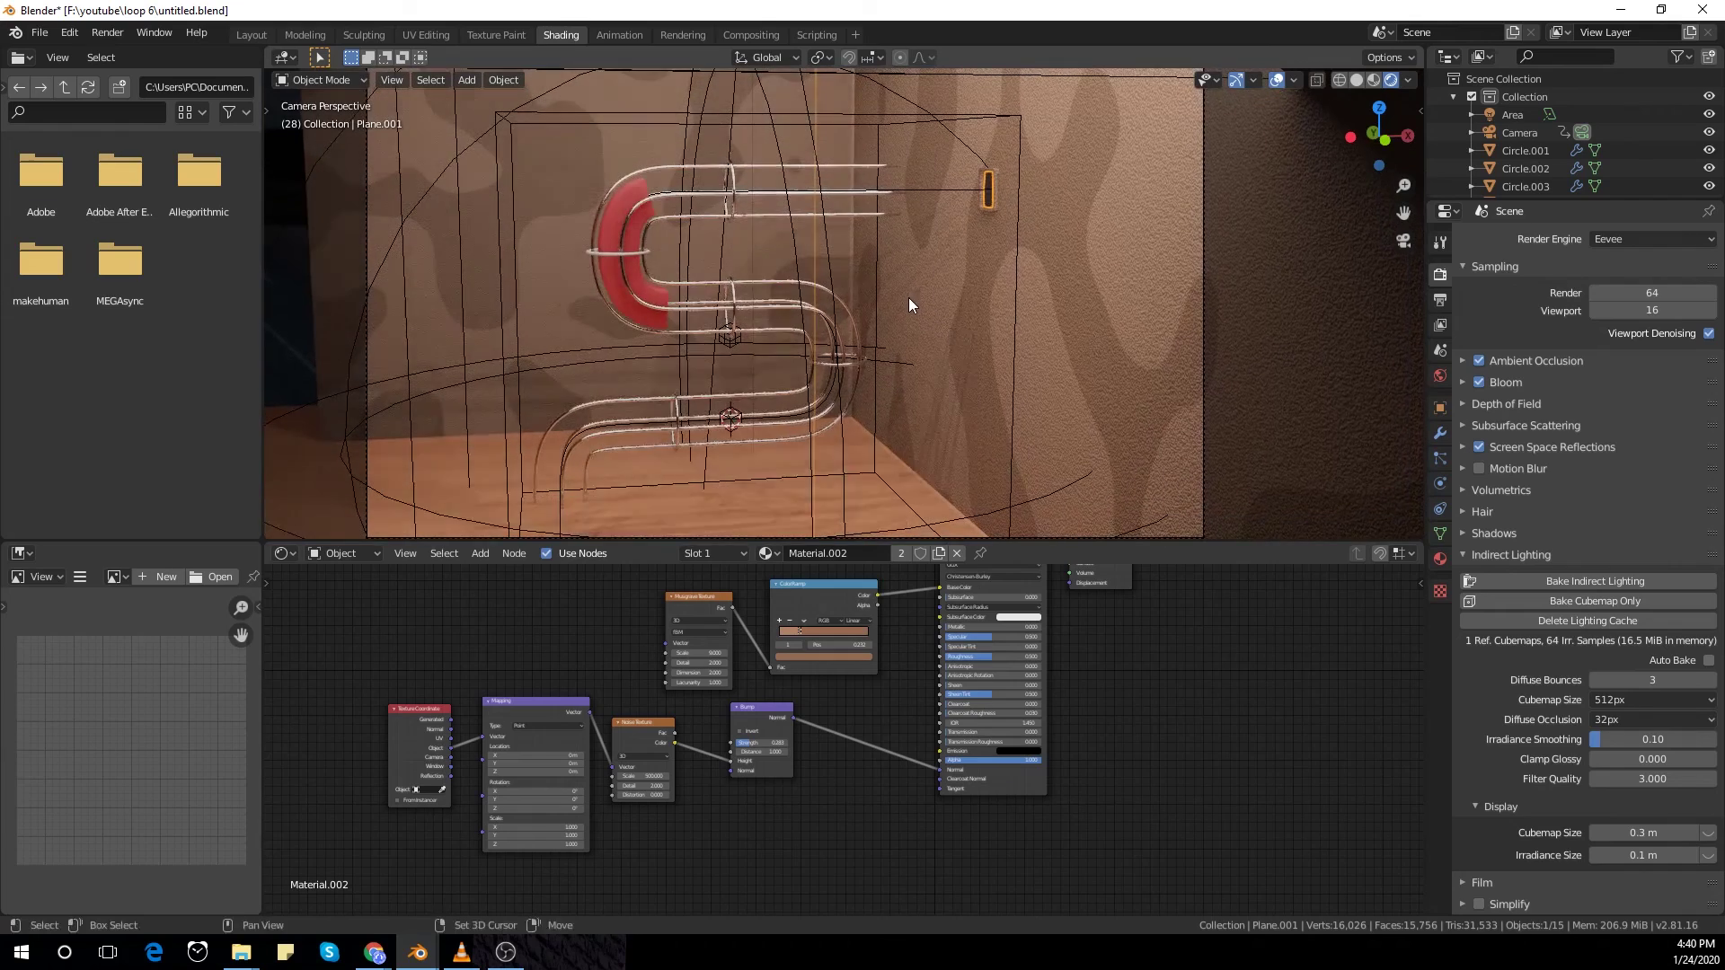
pyautogui.scroll(-3, 1028, 440)
pyautogui.click(1440, 301)
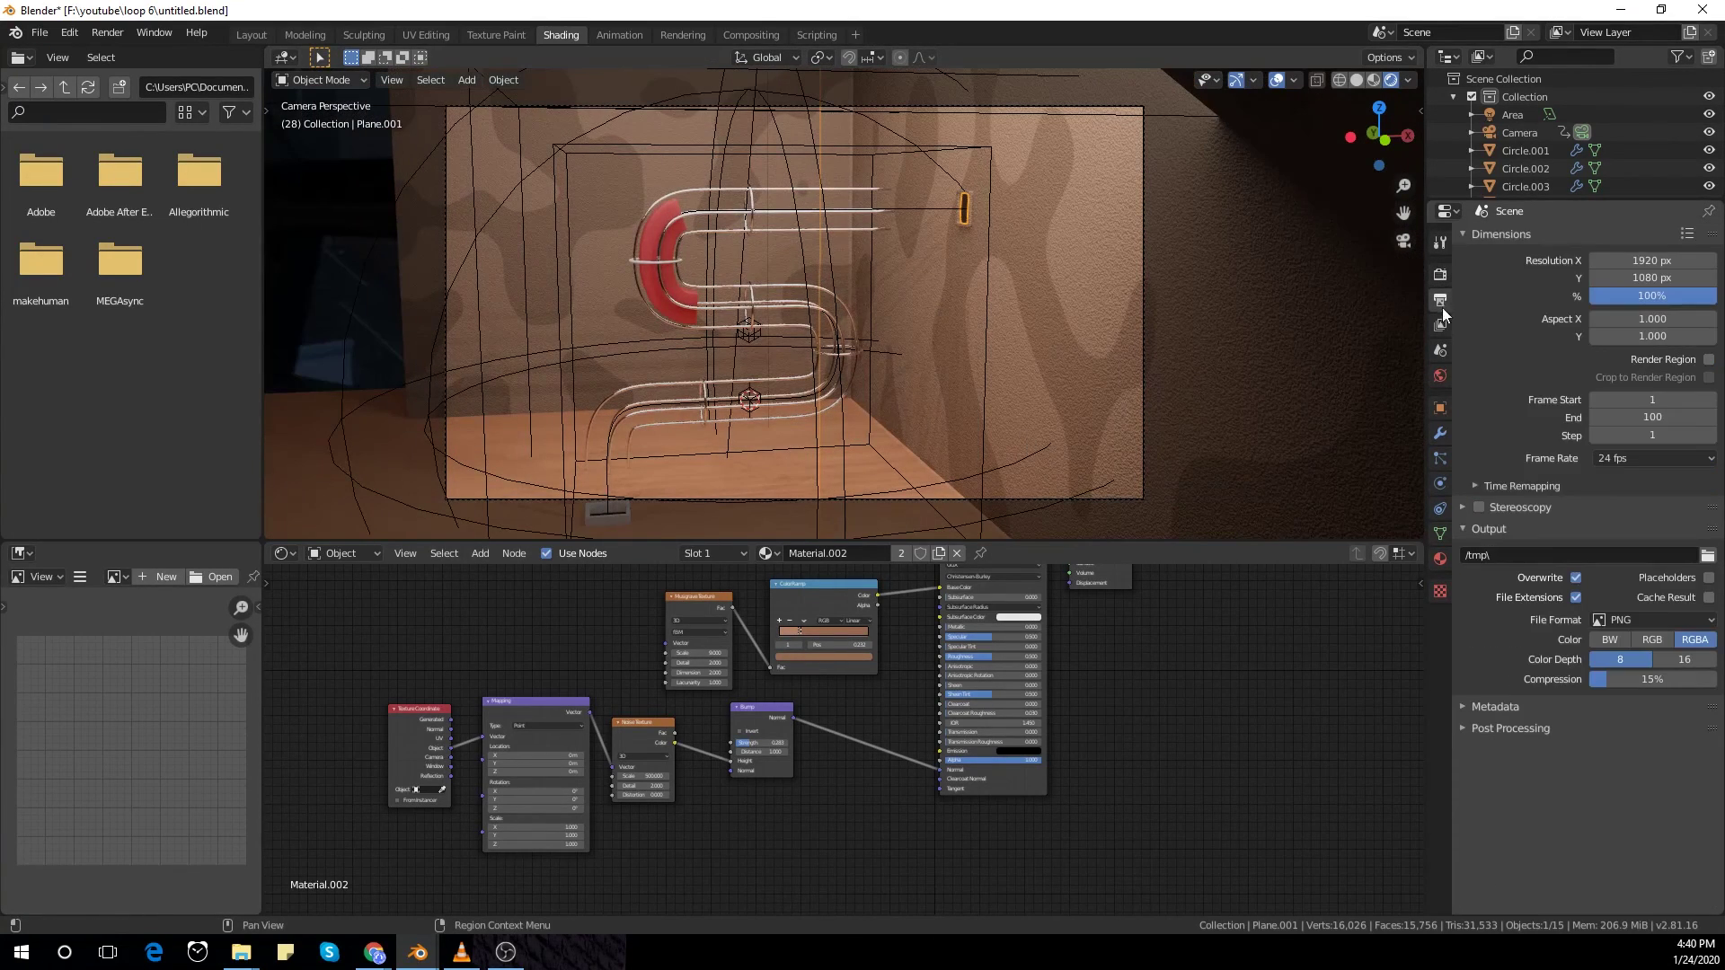
# Step: Look through the view layer, scene and render properties, returning to Output properties
pyautogui.click(1440, 324)
pyautogui.click(1441, 349)
pyautogui.click(1440, 274)
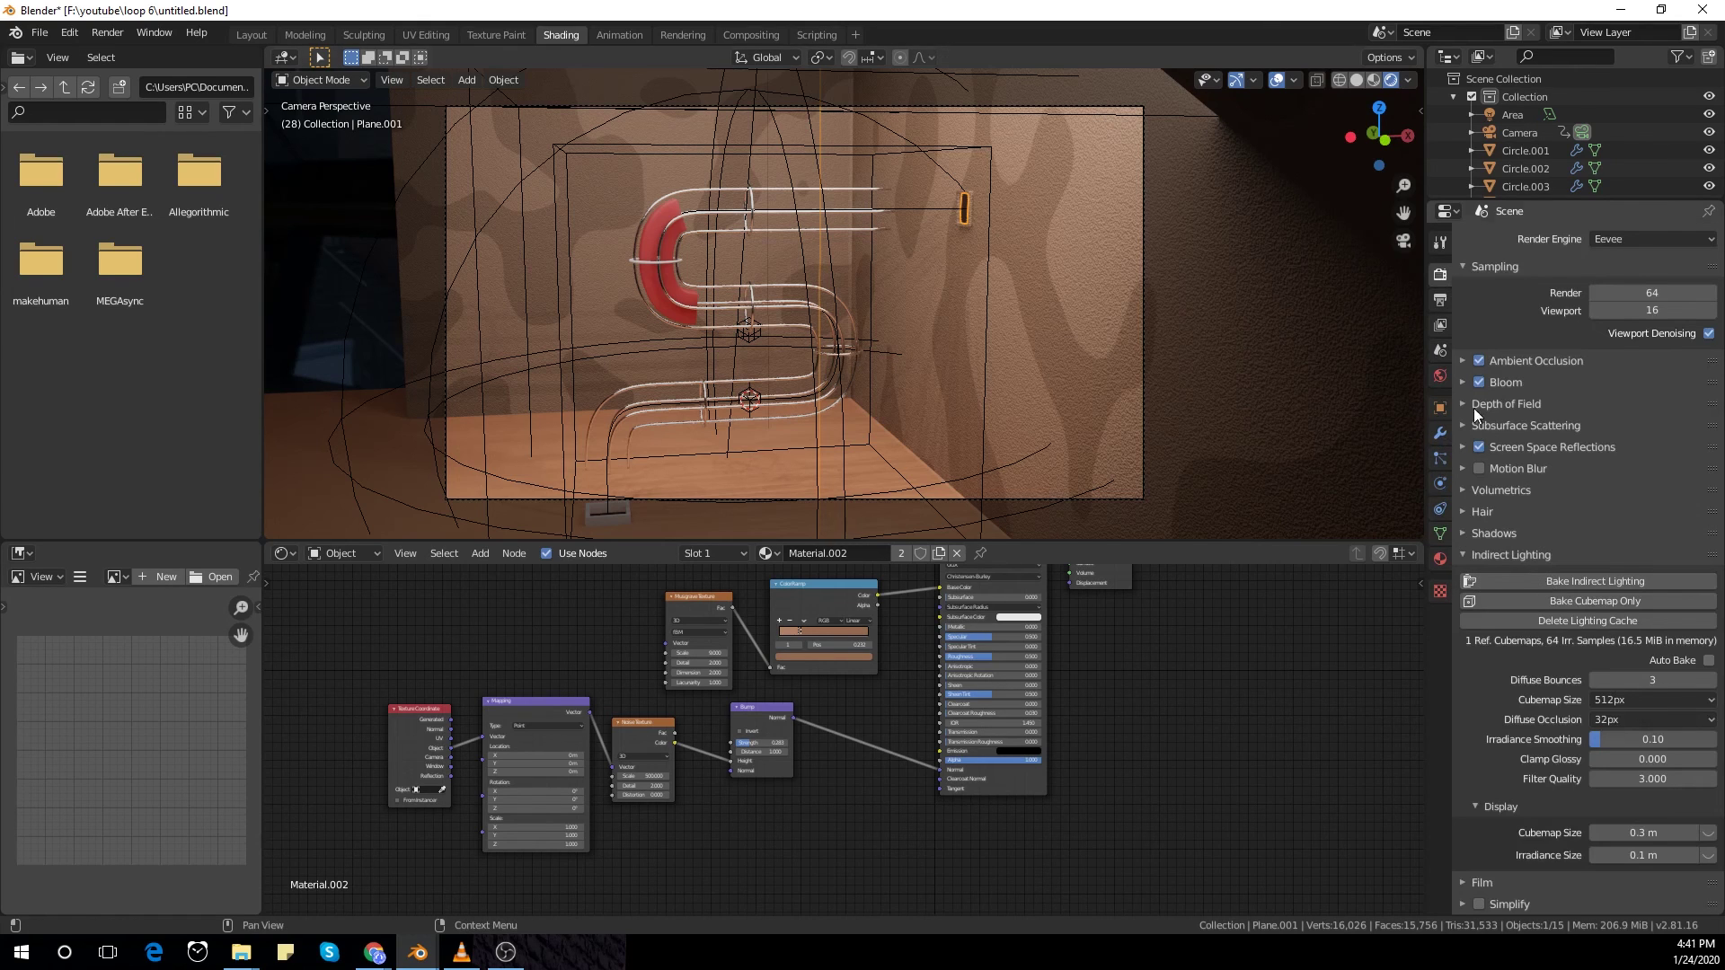
pyautogui.scroll(-1, 1534, 482)
pyautogui.click(1440, 299)
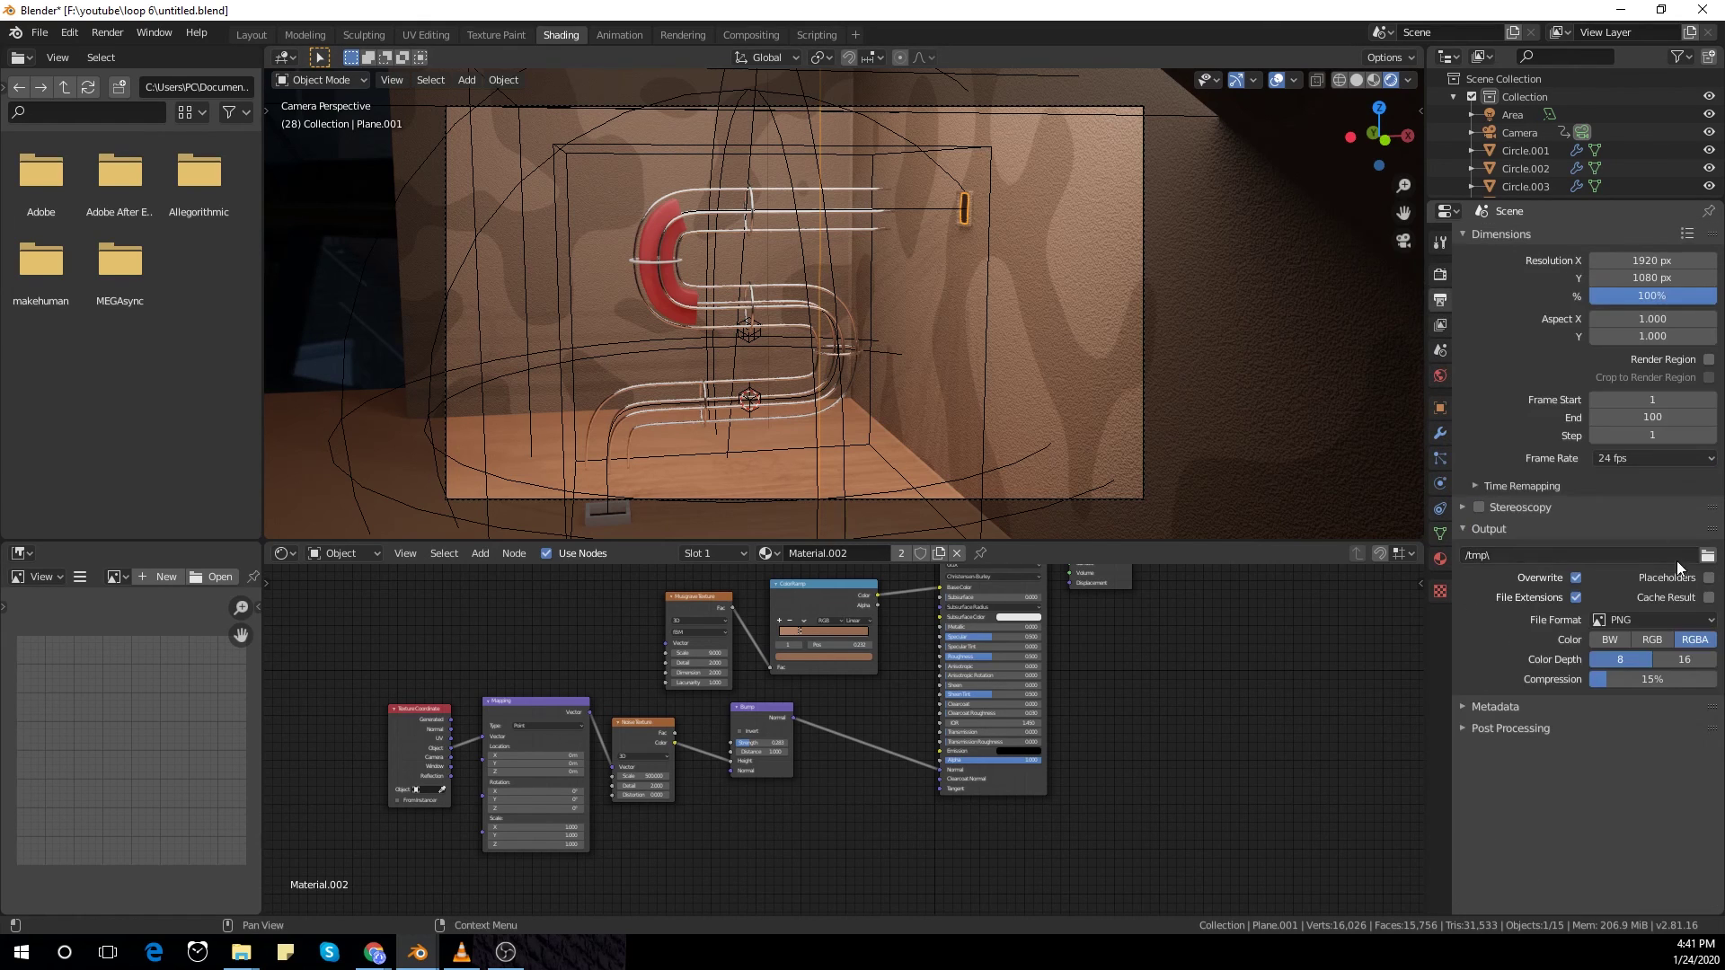
# Step: Browse the render output folder, close it unchanged, and quit Blender to the save prompt
pyautogui.click(1708, 556)
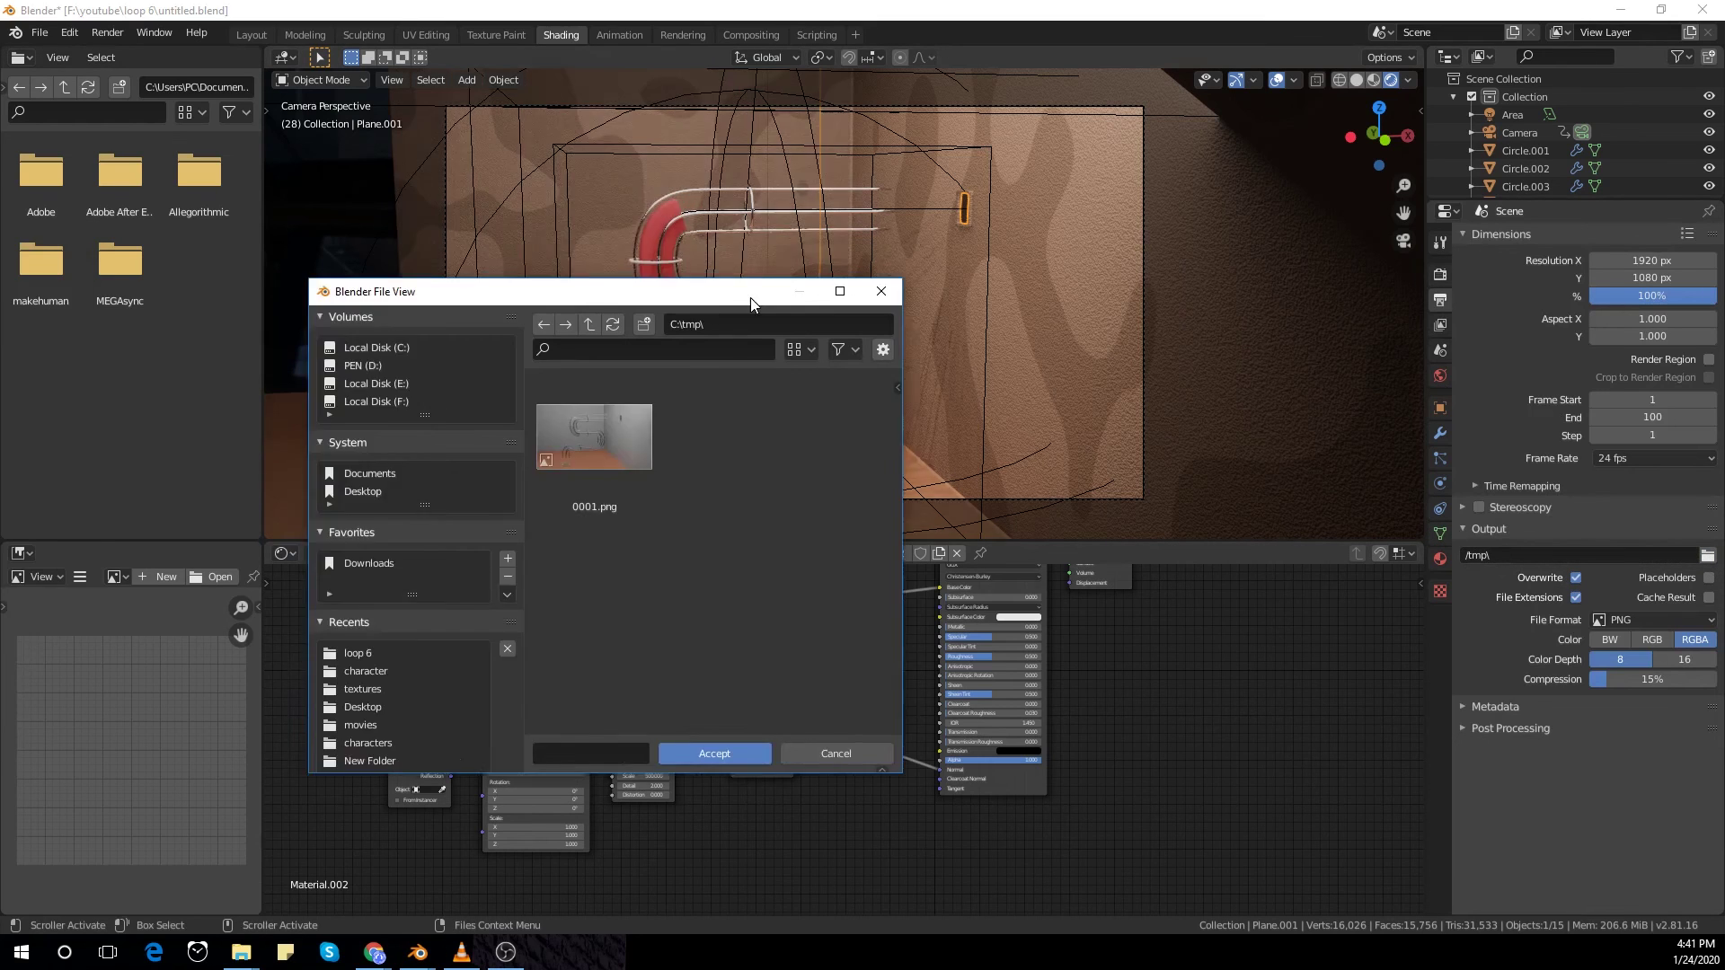
pyautogui.moveTo(751, 294); pyautogui.dragTo(968, 267)
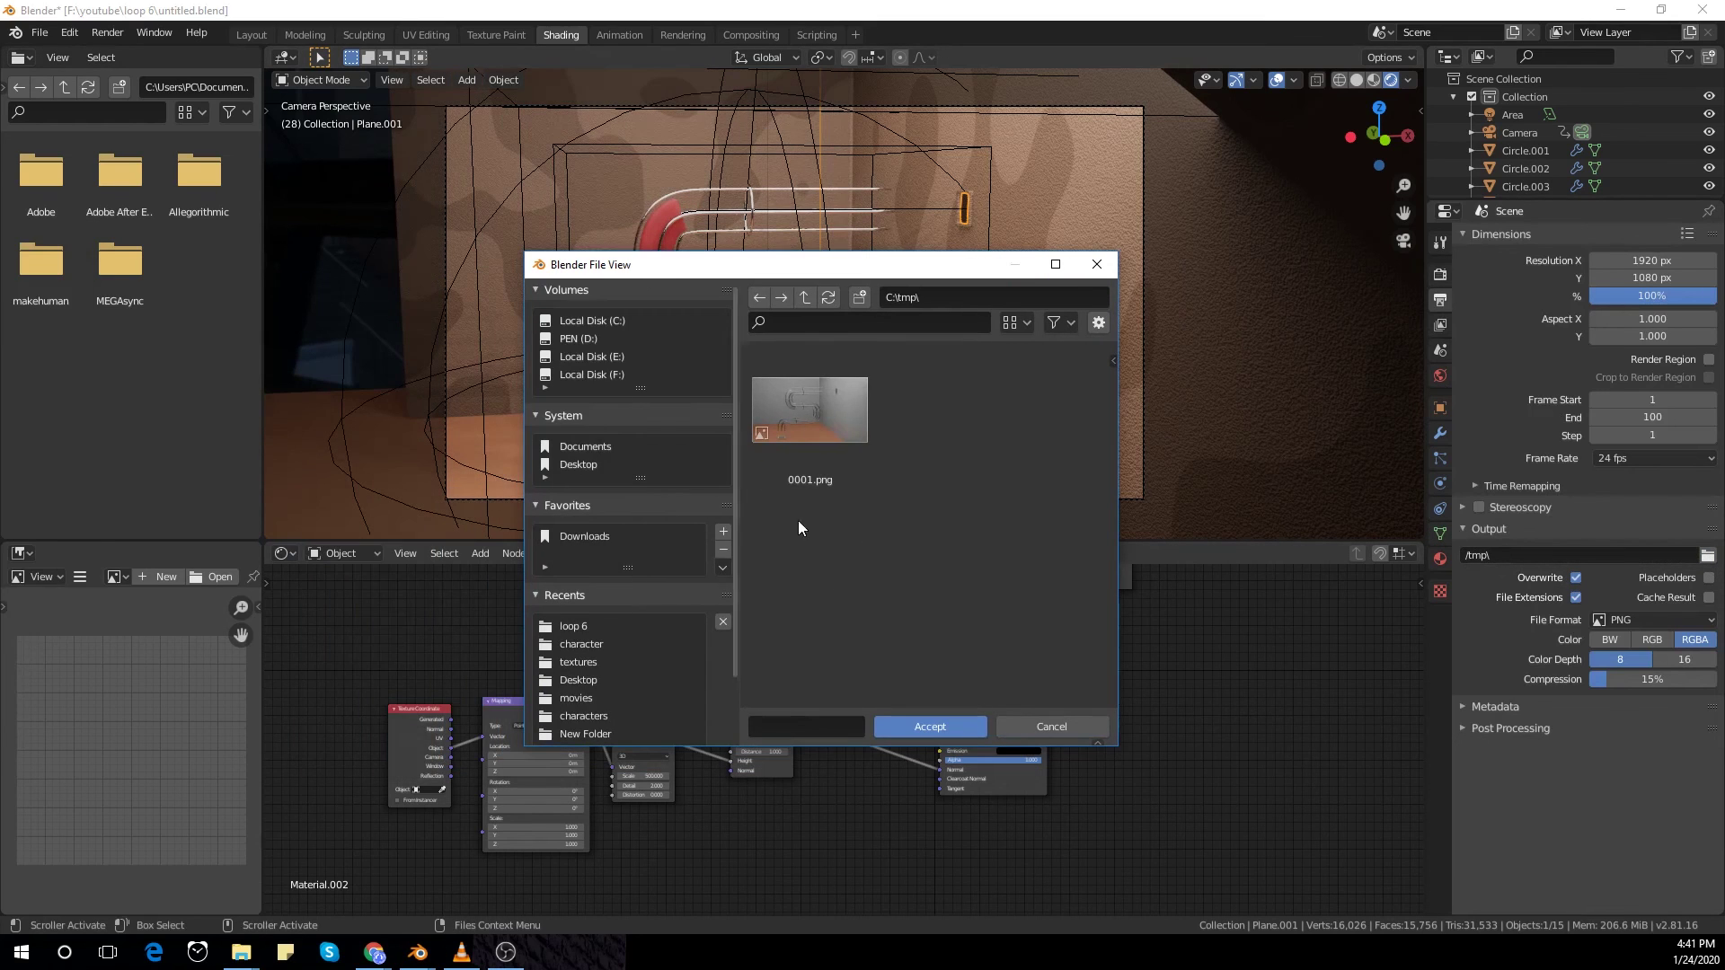
pyautogui.click(1109, 262)
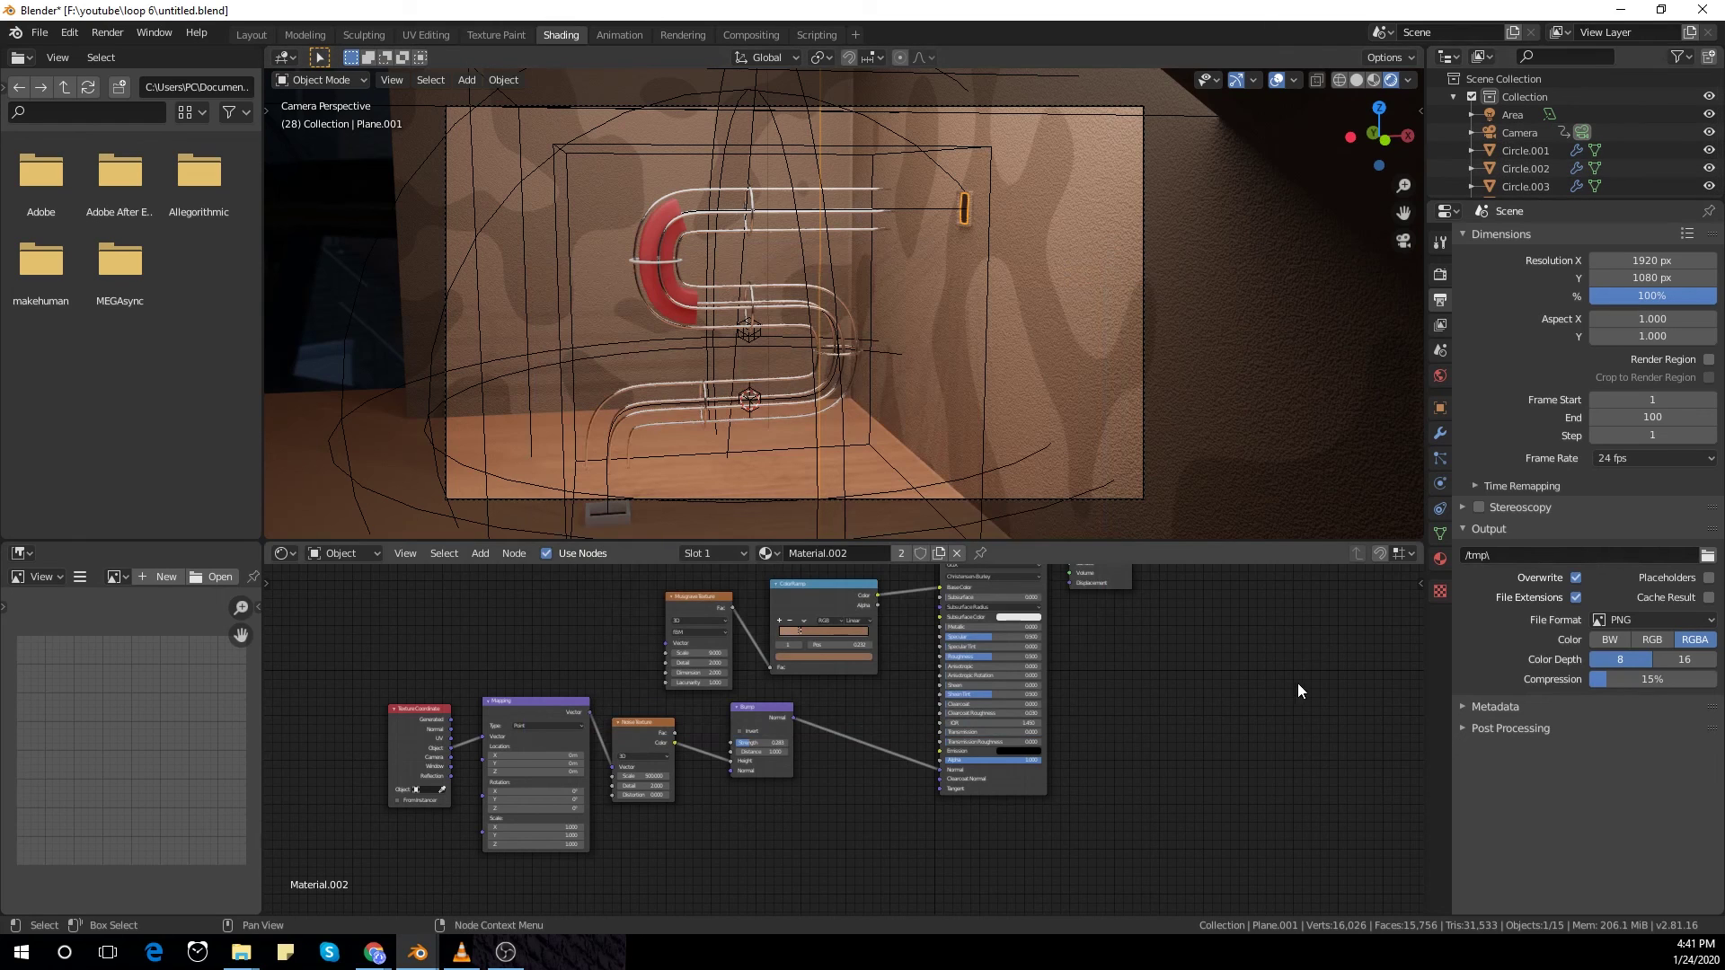
pyautogui.click(1711, 7)
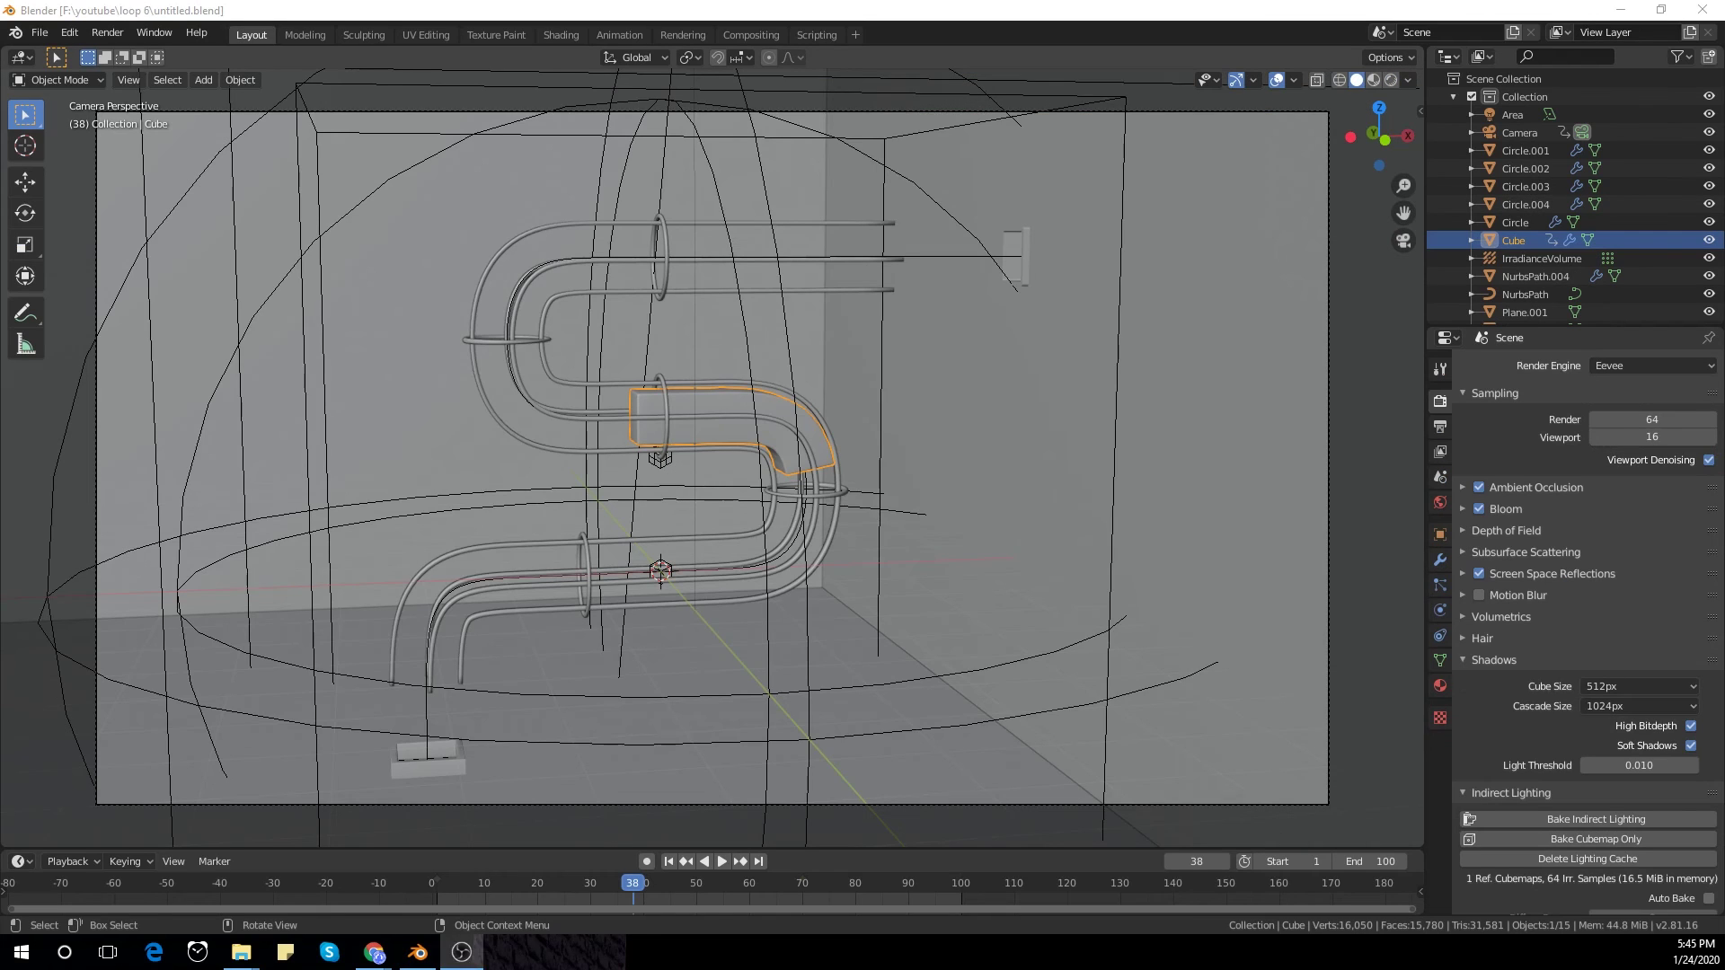
# Step: Show the block's Material.004 node tree in the Shading workspace and frame it
pyautogui.click(561, 35)
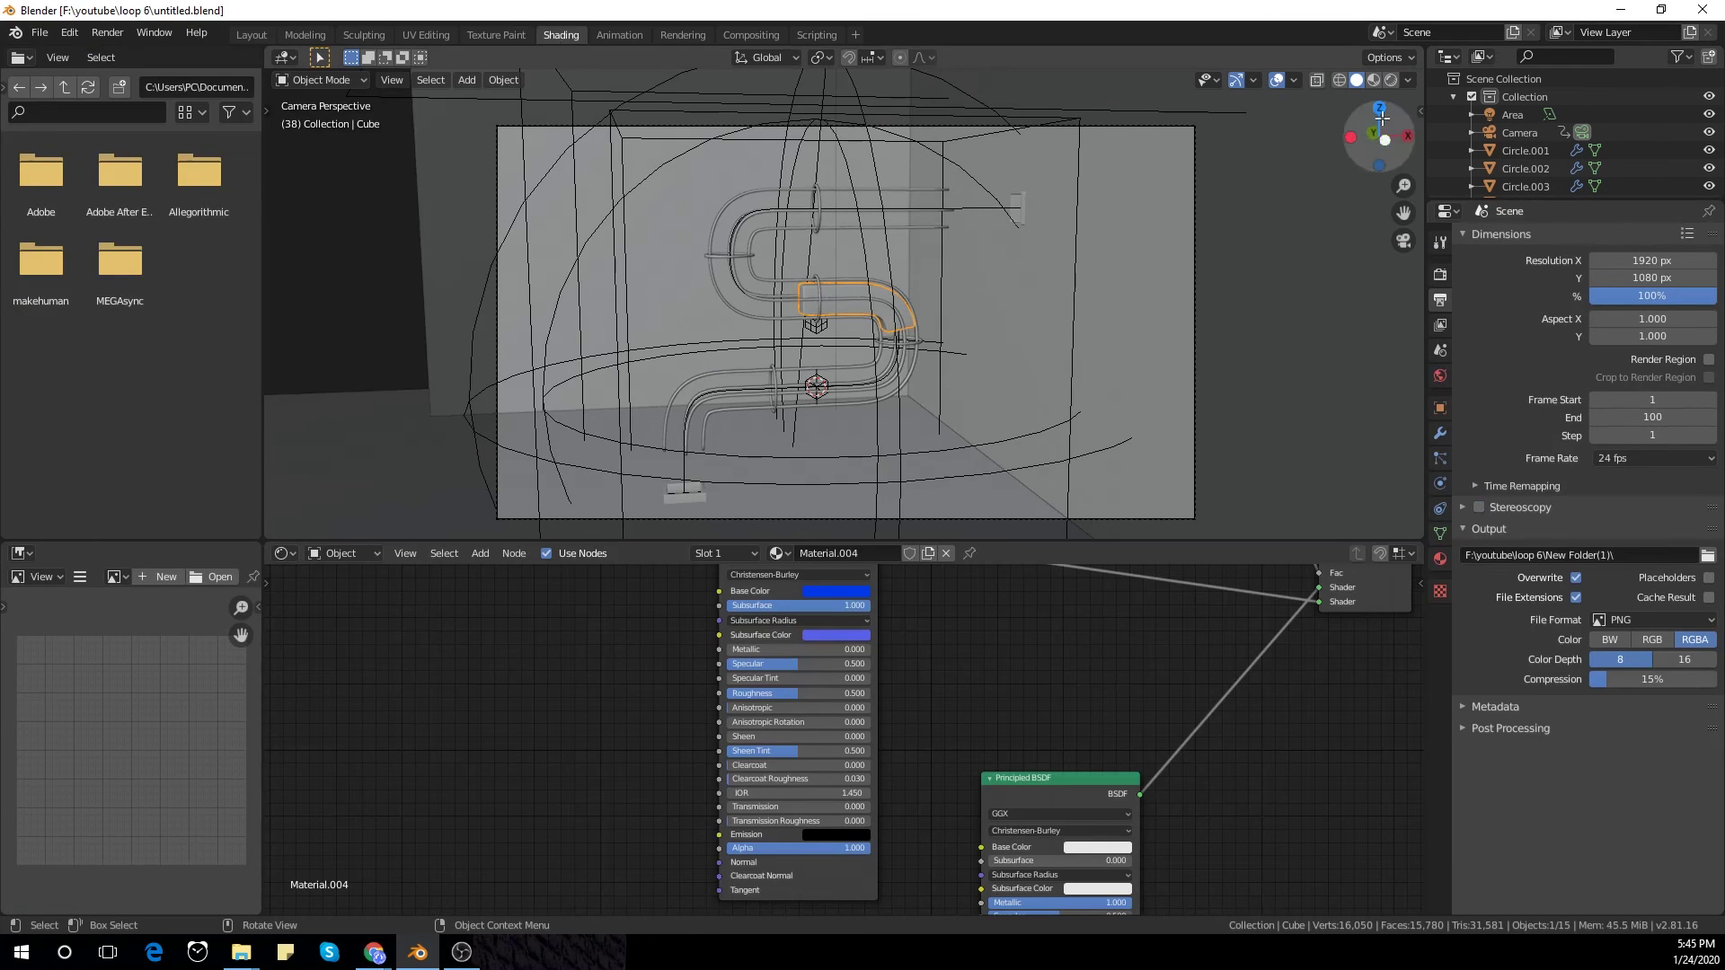
pyautogui.scroll(-9, 956, 708)
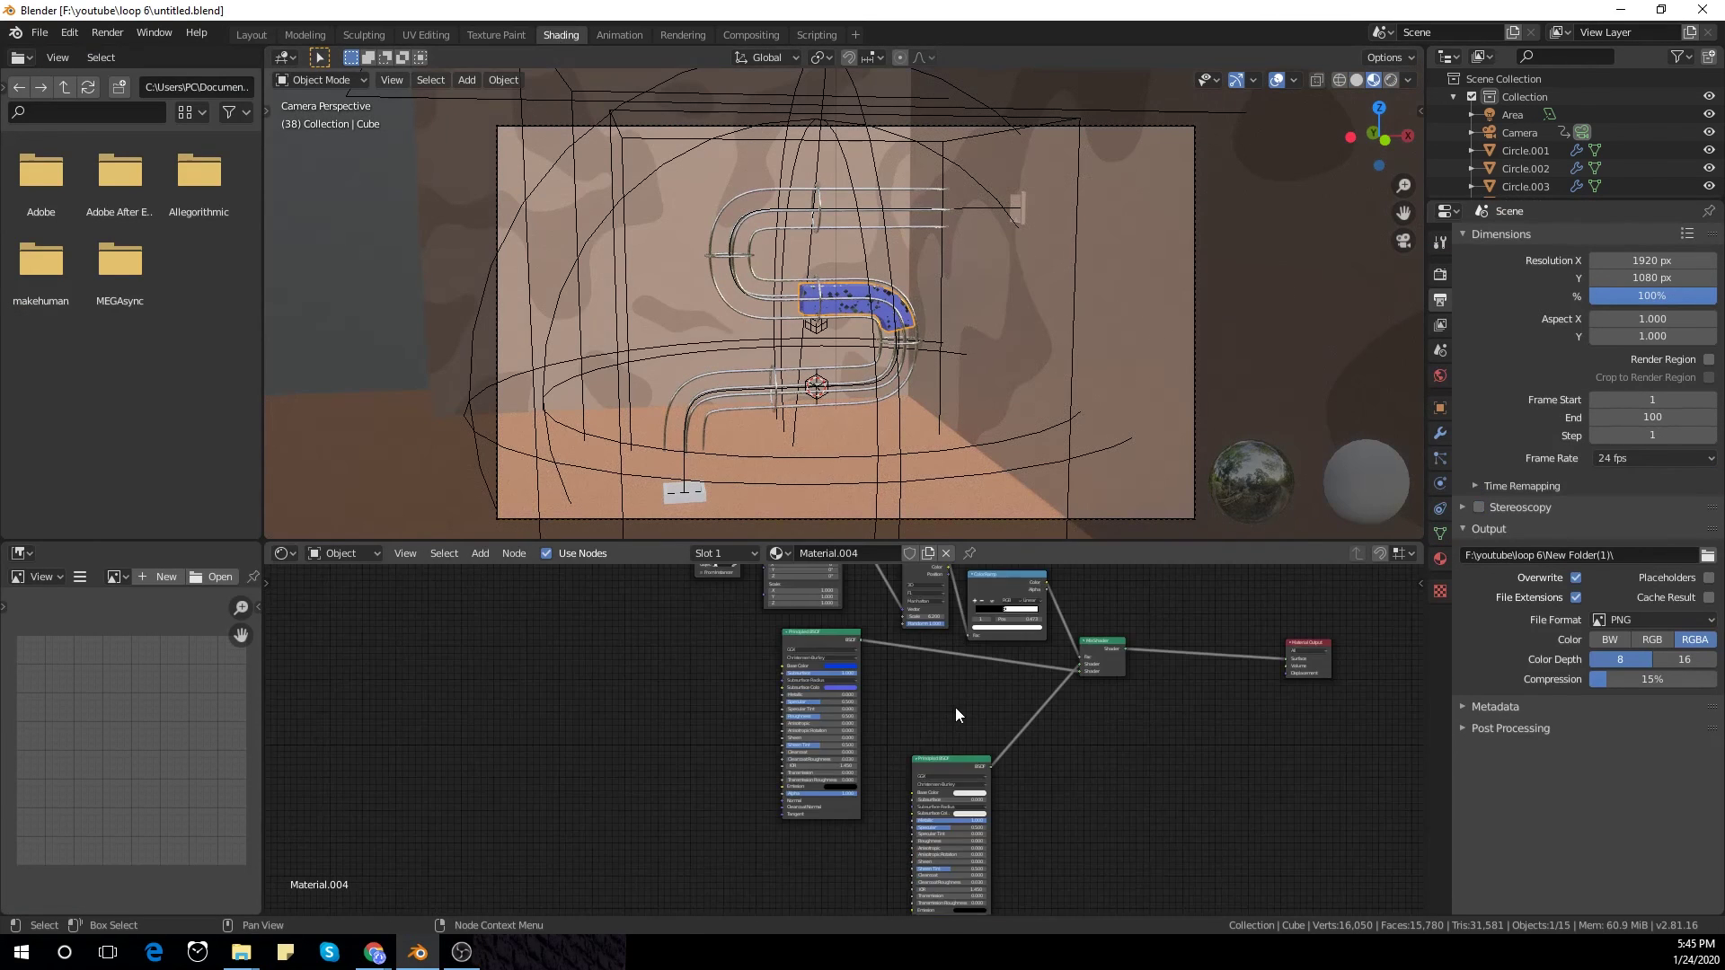
pyautogui.scroll(5, 901, 783)
pyautogui.moveTo(956, 707); pyautogui.dragTo(807, 765, button='middle')
pyautogui.scroll(-4, 835, 774)
pyautogui.moveTo(896, 809); pyautogui.dragTo(708, 802, button='middle')
pyautogui.scroll(4, 819, 816)
pyautogui.moveTo(823, 820); pyautogui.dragTo(843, 809, button='middle')
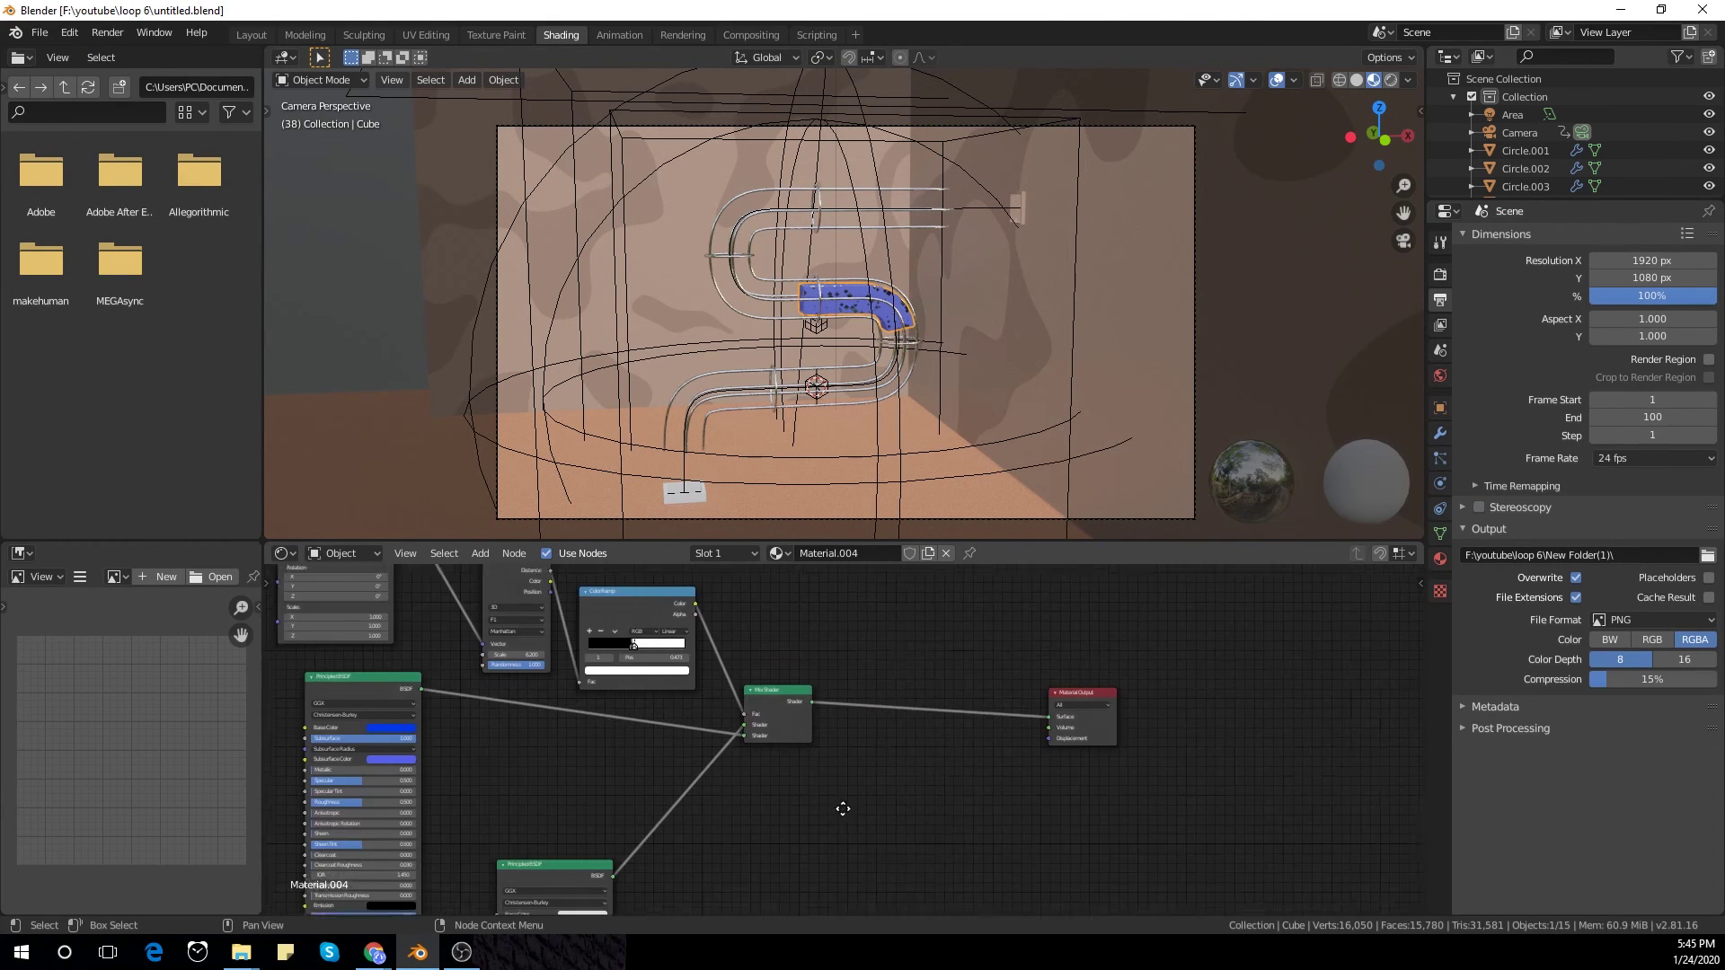
pyautogui.scroll(3, 808, 806)
pyautogui.scroll(-3, 794, 807)
pyautogui.moveTo(688, 766); pyautogui.dragTo(789, 757, button='middle')
pyautogui.scroll(5, 935, 379)
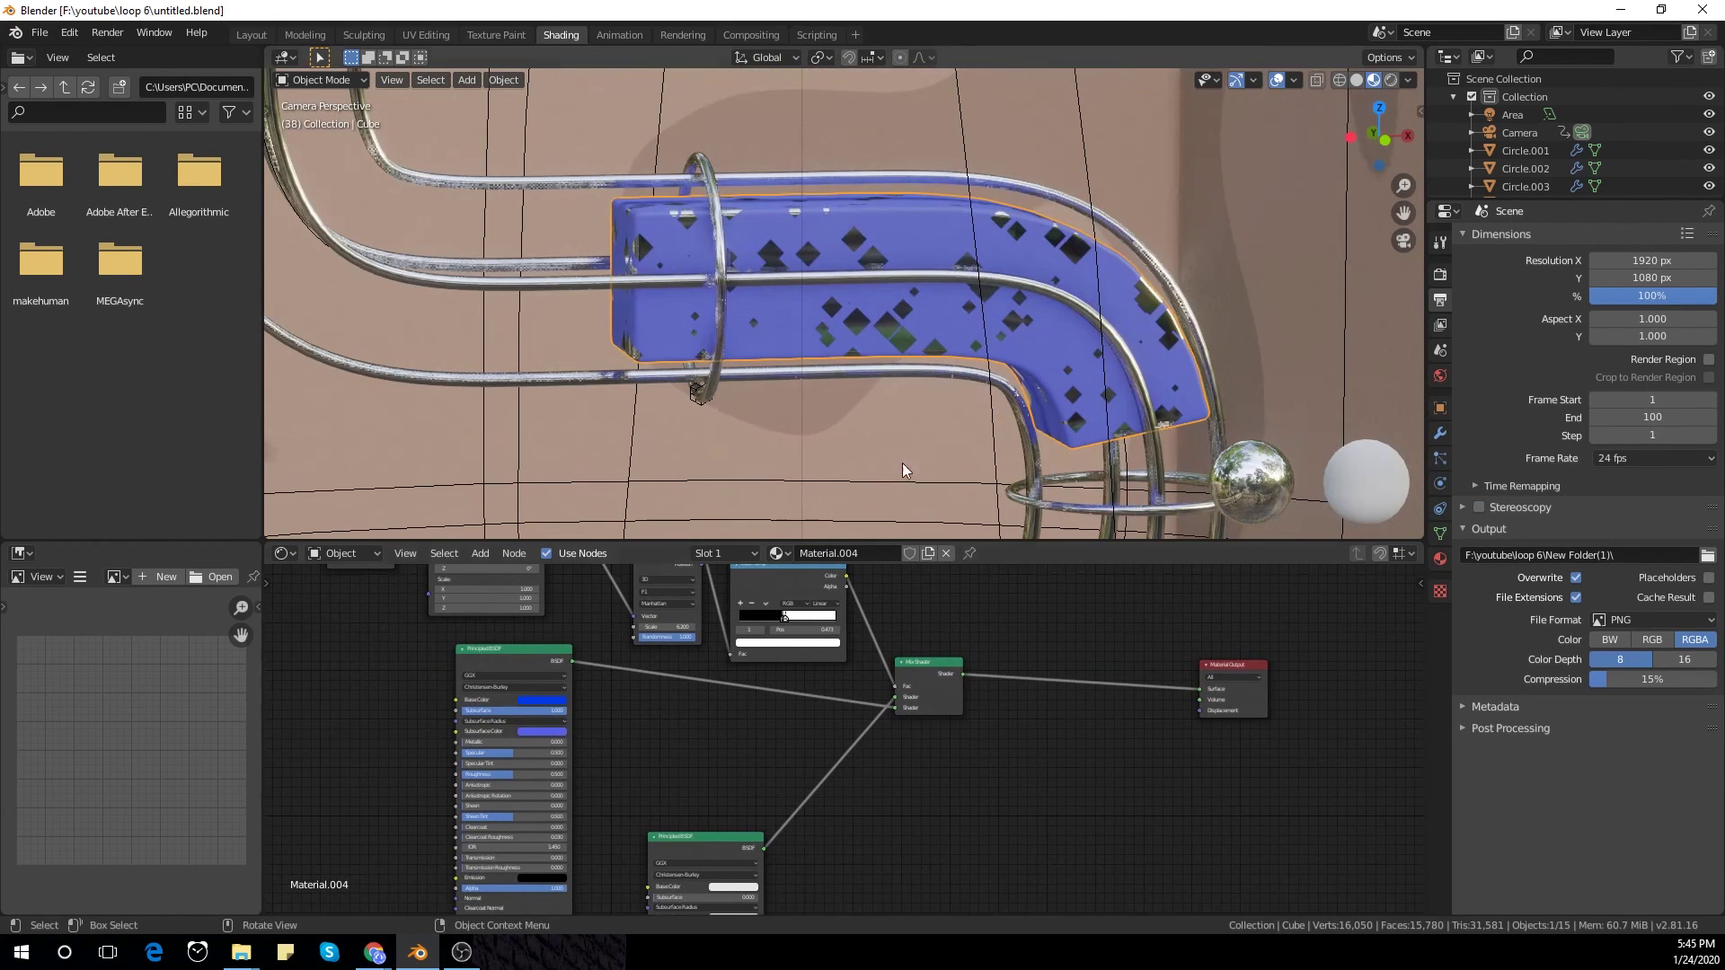
pyautogui.scroll(3, 622, 697)
# Step: Reconnect Voronoi to the ColorRamp factor and link Texture Coordinate Object to Mapping Vector
pyautogui.moveTo(611, 665); pyautogui.dragTo(652, 720, button='middle')
pyautogui.scroll(1, 639, 793)
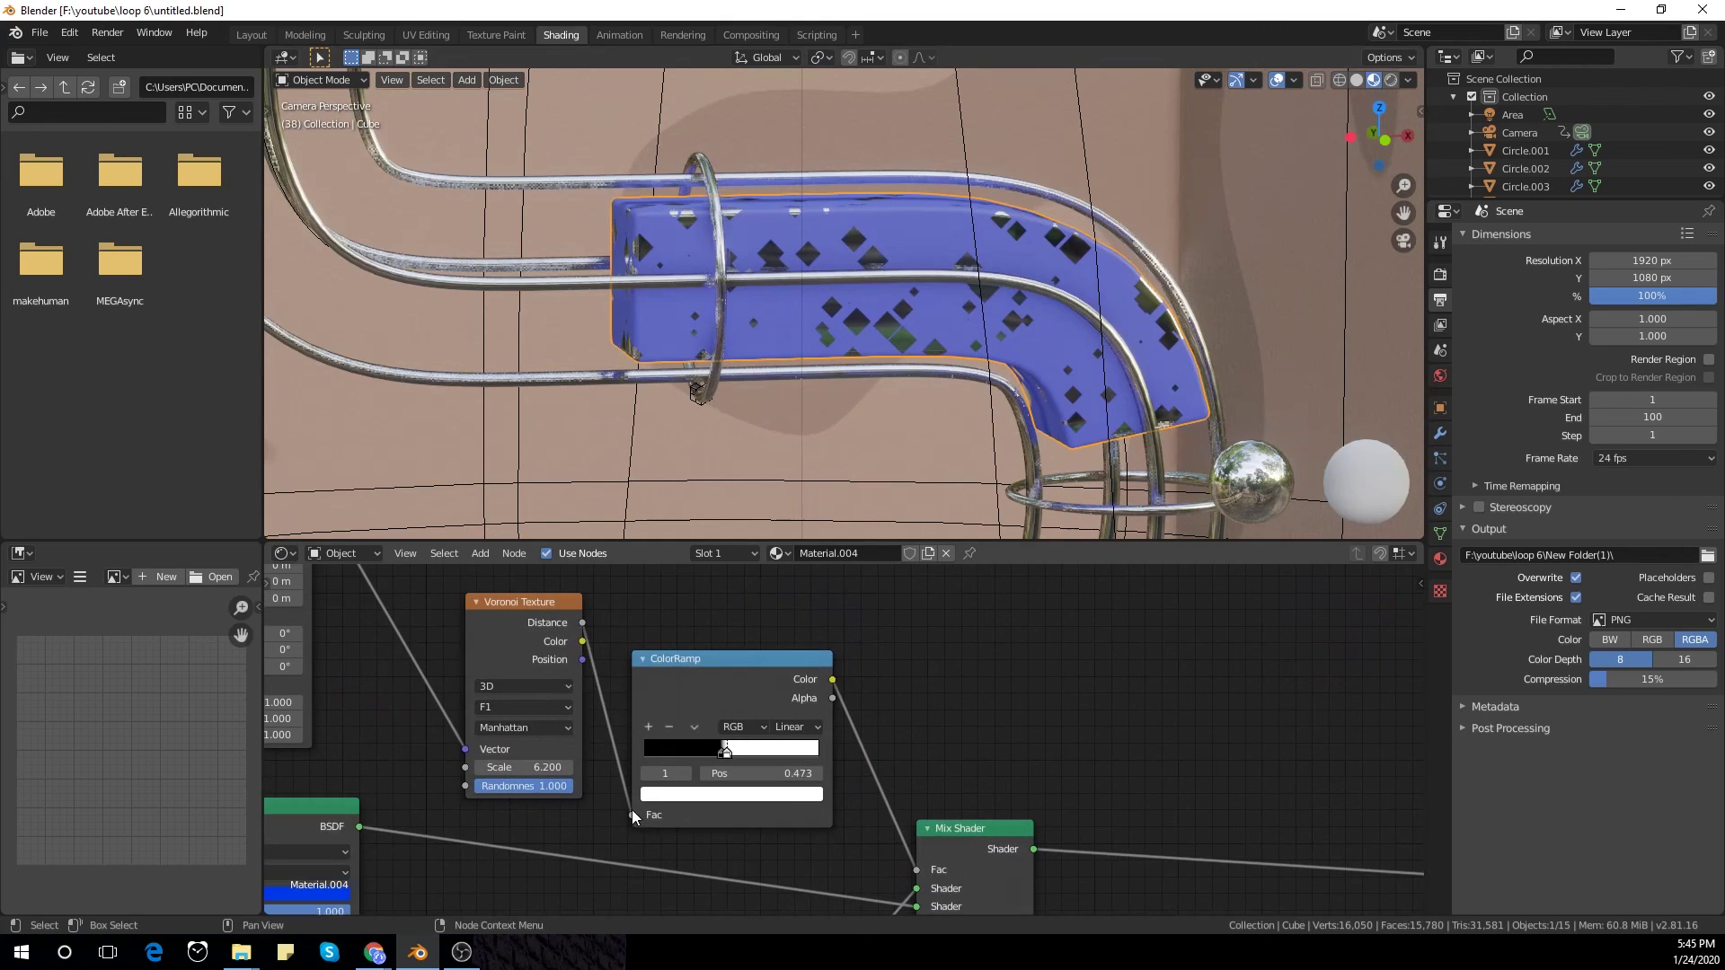
pyautogui.moveTo(633, 812); pyautogui.dragTo(629, 808)
pyautogui.scroll(-3, 604, 744)
pyautogui.moveTo(431, 621); pyautogui.dragTo(593, 705, button='middle')
pyautogui.scroll(-2, 606, 697)
pyautogui.moveTo(464, 619)
pyautogui.mouseDown()
pyautogui.moveTo(448, 624)
pyautogui.moveTo(471, 634)
pyautogui.mouseUp()
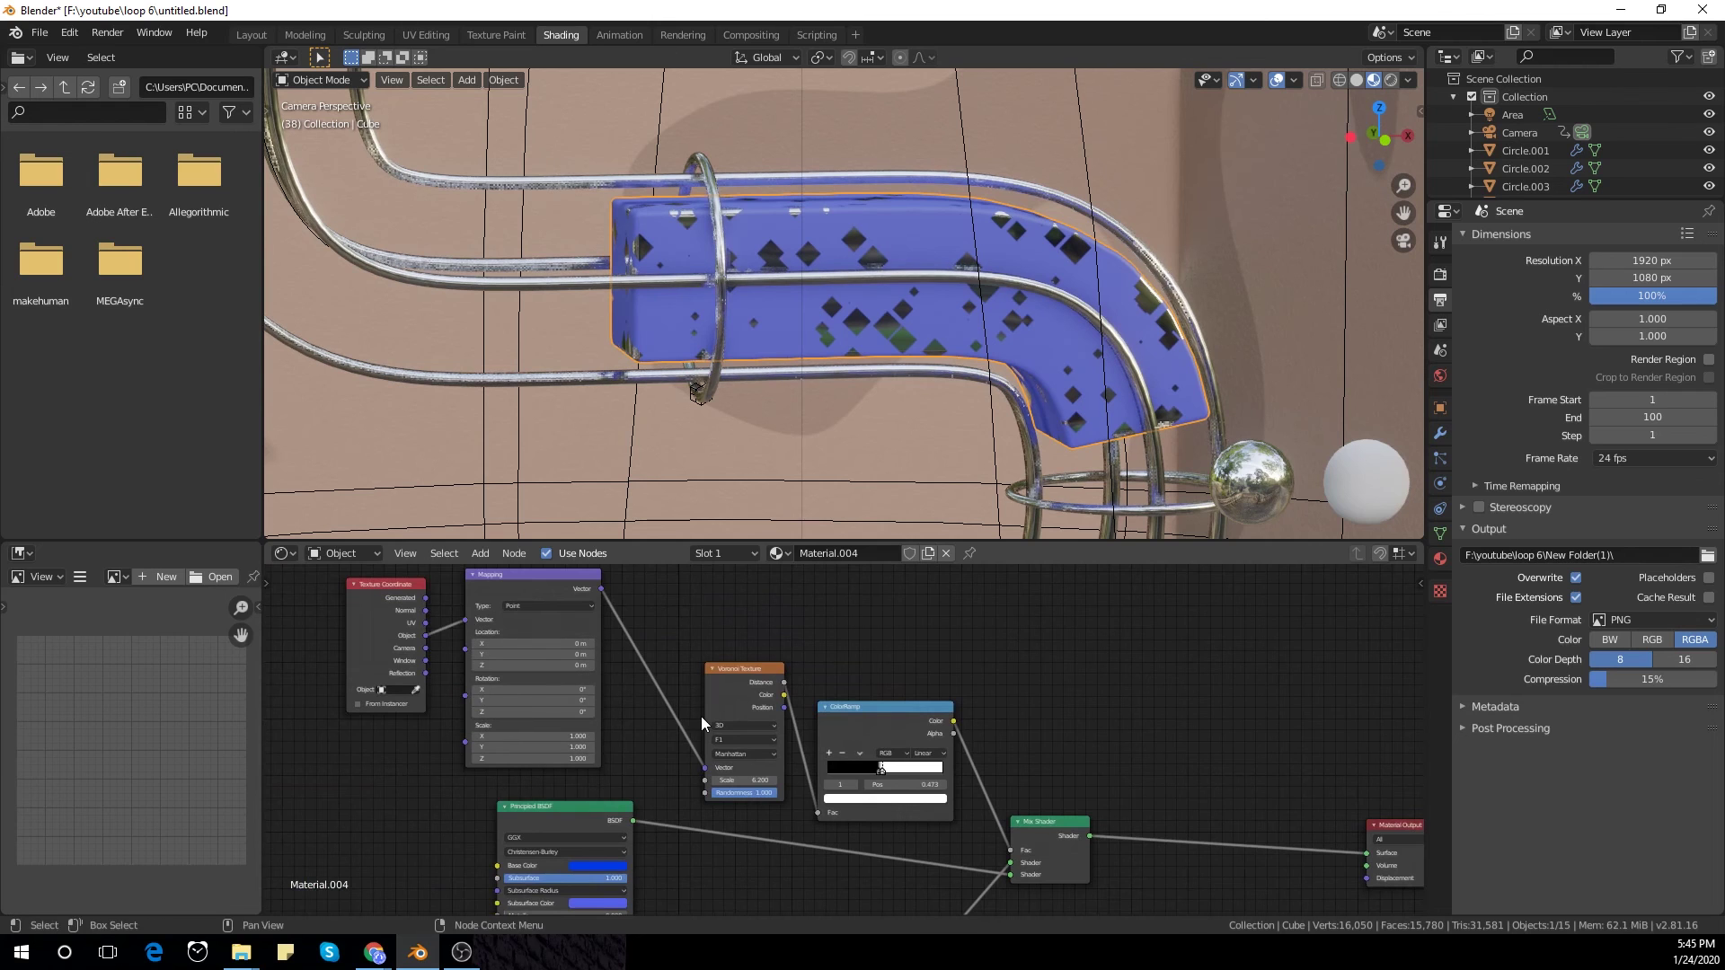
# Step: Inspect the Voronoi Texture's distance metric options
pyautogui.scroll(1, 773, 730)
pyautogui.scroll(1, 772, 731)
pyautogui.moveTo(796, 787); pyautogui.dragTo(902, 648, button='middle')
pyautogui.click(737, 664)
# Step: Move the Mix Shader node lower in the node tree
pyautogui.scroll(-2, 888, 703)
pyautogui.scroll(-1, 888, 703)
pyautogui.scroll(-1, 885, 719)
pyautogui.moveTo(859, 808); pyautogui.dragTo(793, 658, button='middle')
pyautogui.scroll(2, 806, 719)
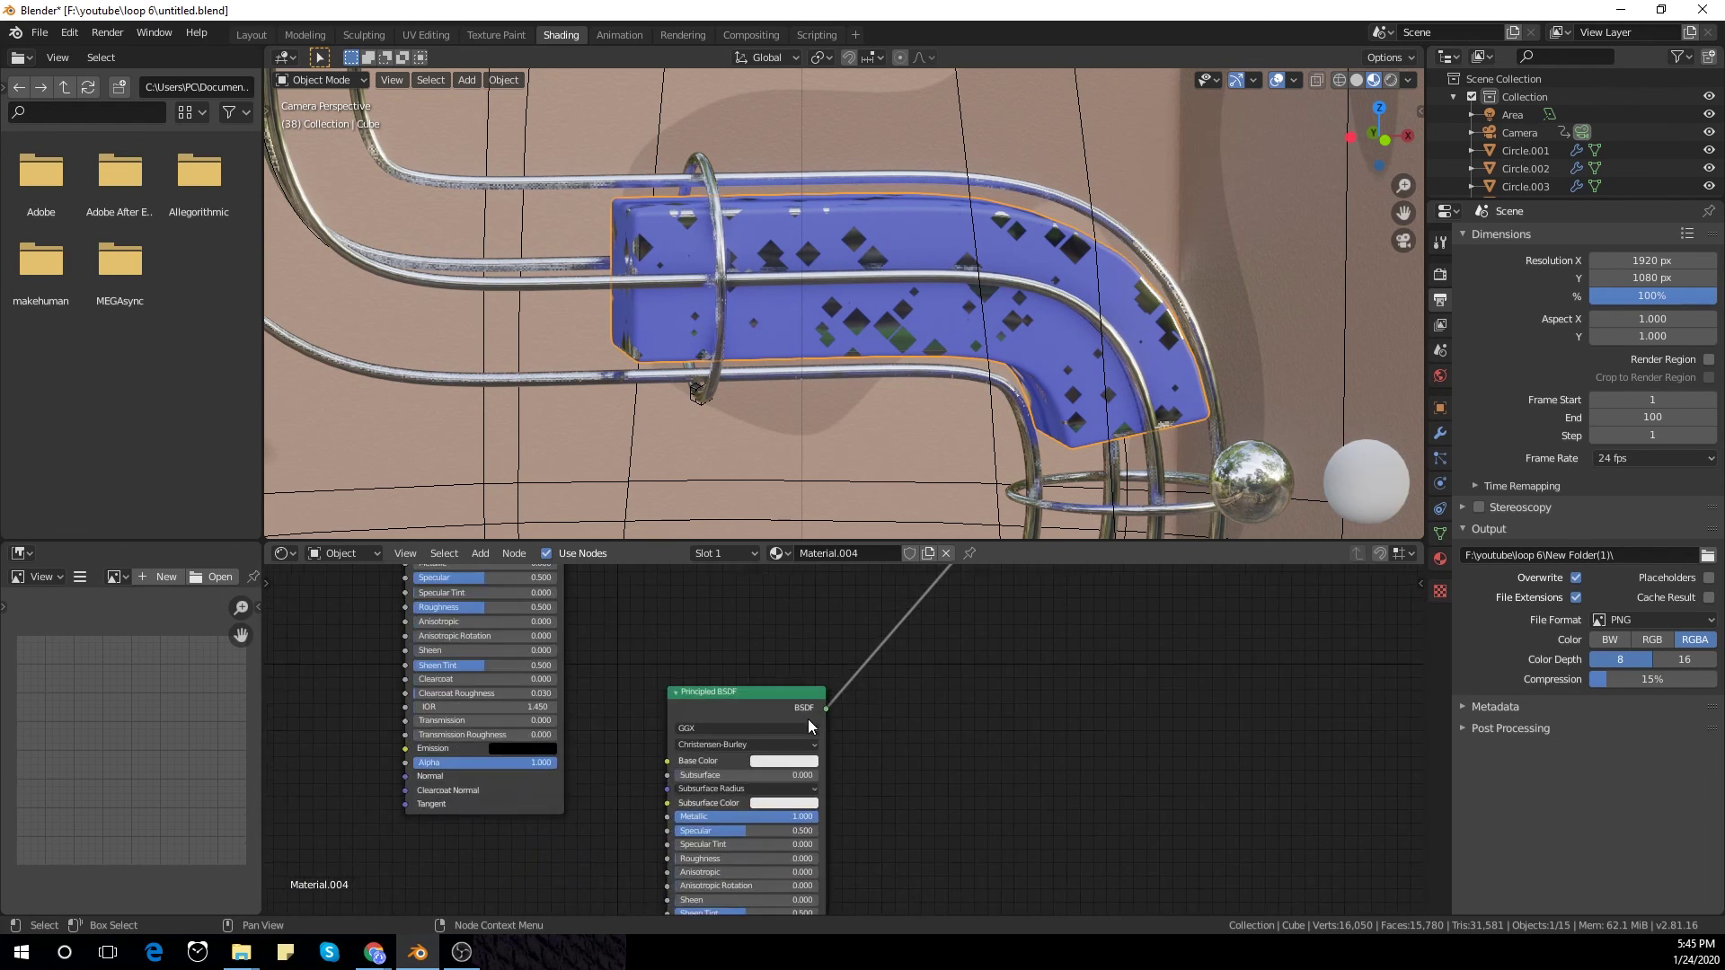
pyautogui.moveTo(884, 719); pyautogui.dragTo(633, 824, button='middle')
pyautogui.scroll(-2, 632, 824)
pyautogui.moveTo(833, 675); pyautogui.dragTo(939, 705, button='middle')
pyautogui.scroll(2, 746, 766)
pyautogui.click(720, 703)
pyautogui.press('g')
pyautogui.click(726, 796)
# Step: Adjust the second Principled BSDF's Metallic value and set its Roughness to 0
pyautogui.scroll(-3, 732, 803)
pyautogui.scroll(4, 620, 669)
pyautogui.moveTo(628, 672); pyautogui.dragTo(807, 726, button='middle')
pyautogui.scroll(-3, 720, 701)
pyautogui.moveTo(874, 787); pyautogui.dragTo(839, 670, button='middle')
pyautogui.scroll(4, 841, 701)
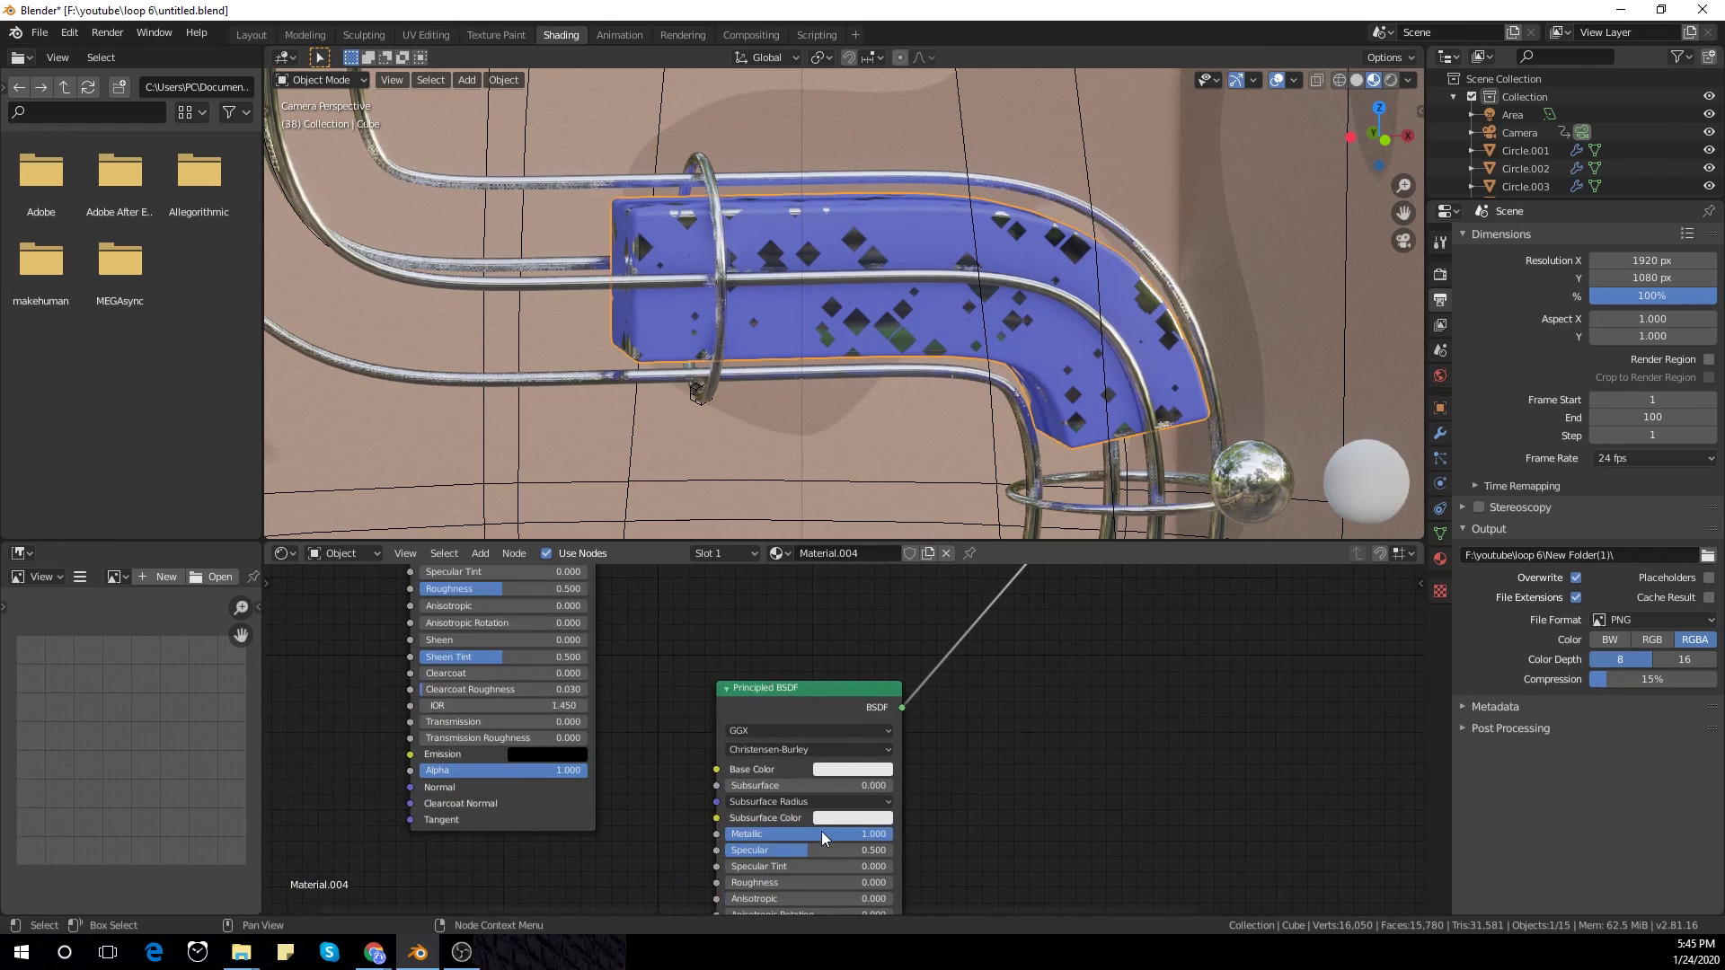
pyautogui.moveTo(821, 833); pyautogui.dragTo(893, 834)
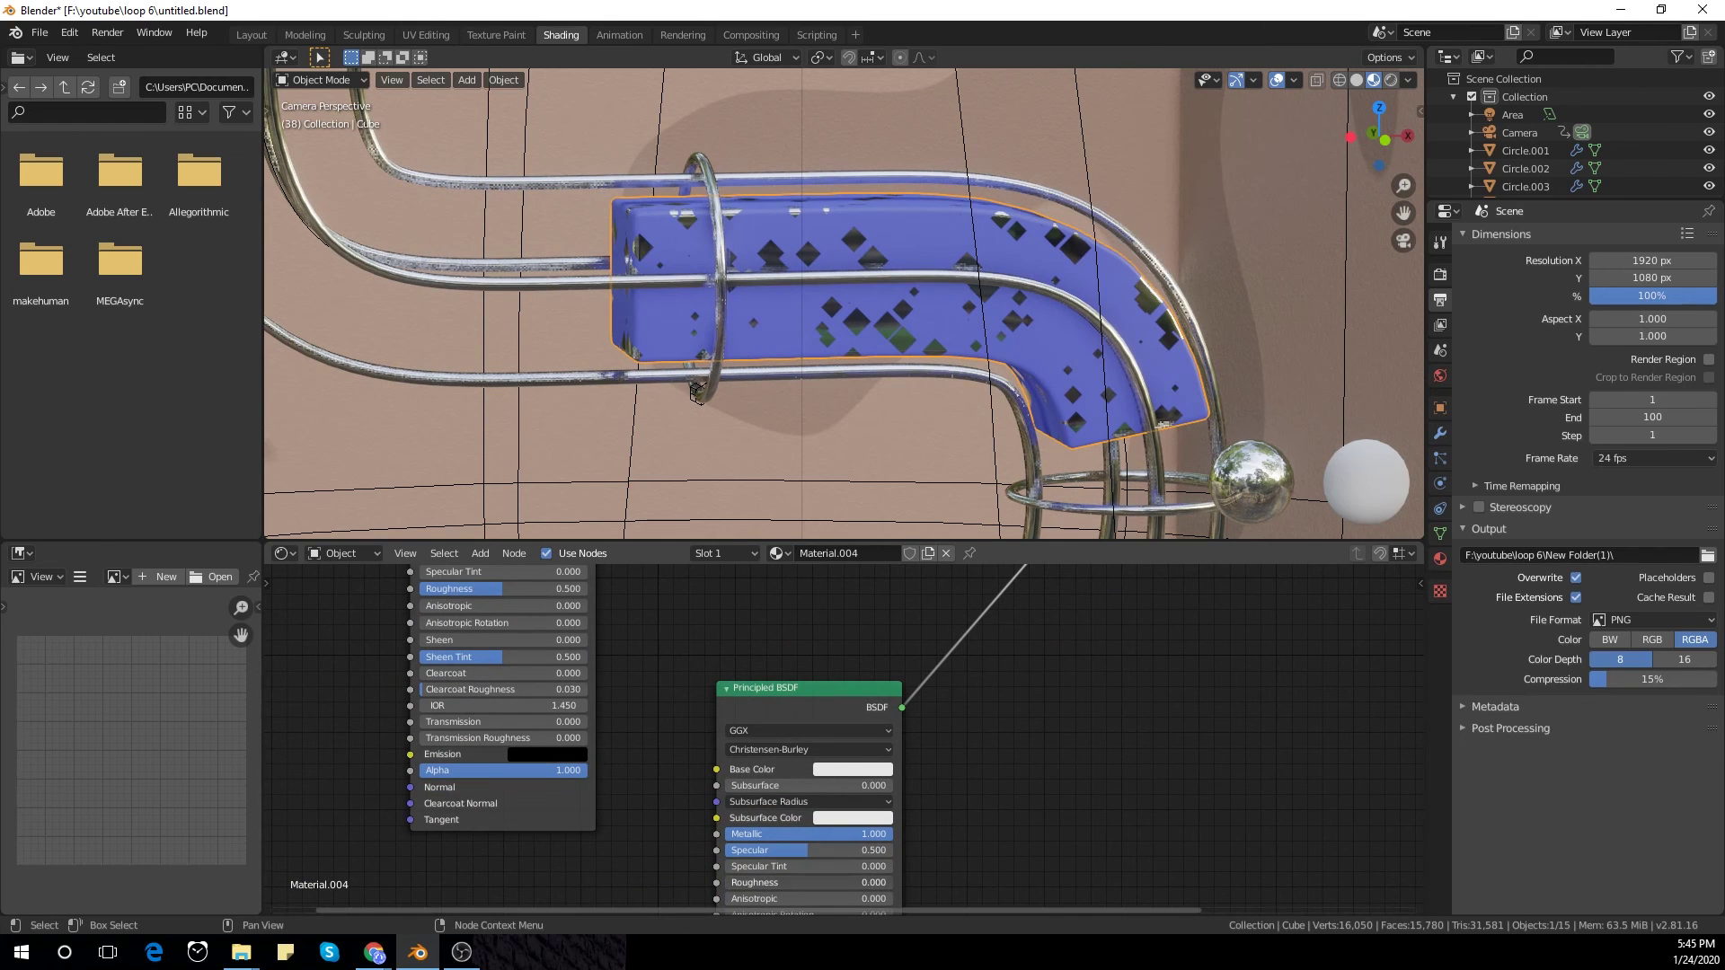
pyautogui.click(756, 882)
pyautogui.write('0')
pyautogui.press('Return')
# Step: Recenter the node tree and the S sculpture, then save untitled.blend
pyautogui.scroll(-1, 594, 721)
pyautogui.moveTo(592, 722); pyautogui.dragTo(622, 814, button='middle')
pyautogui.moveTo(671, 705); pyautogui.dragTo(669, 794, button='middle')
pyautogui.scroll(-4, 891, 279)
pyautogui.keyDown('shift'); pyautogui.moveTo(891, 279); pyautogui.dragTo(877, 366, button='middle'); pyautogui.keyUp('shift')
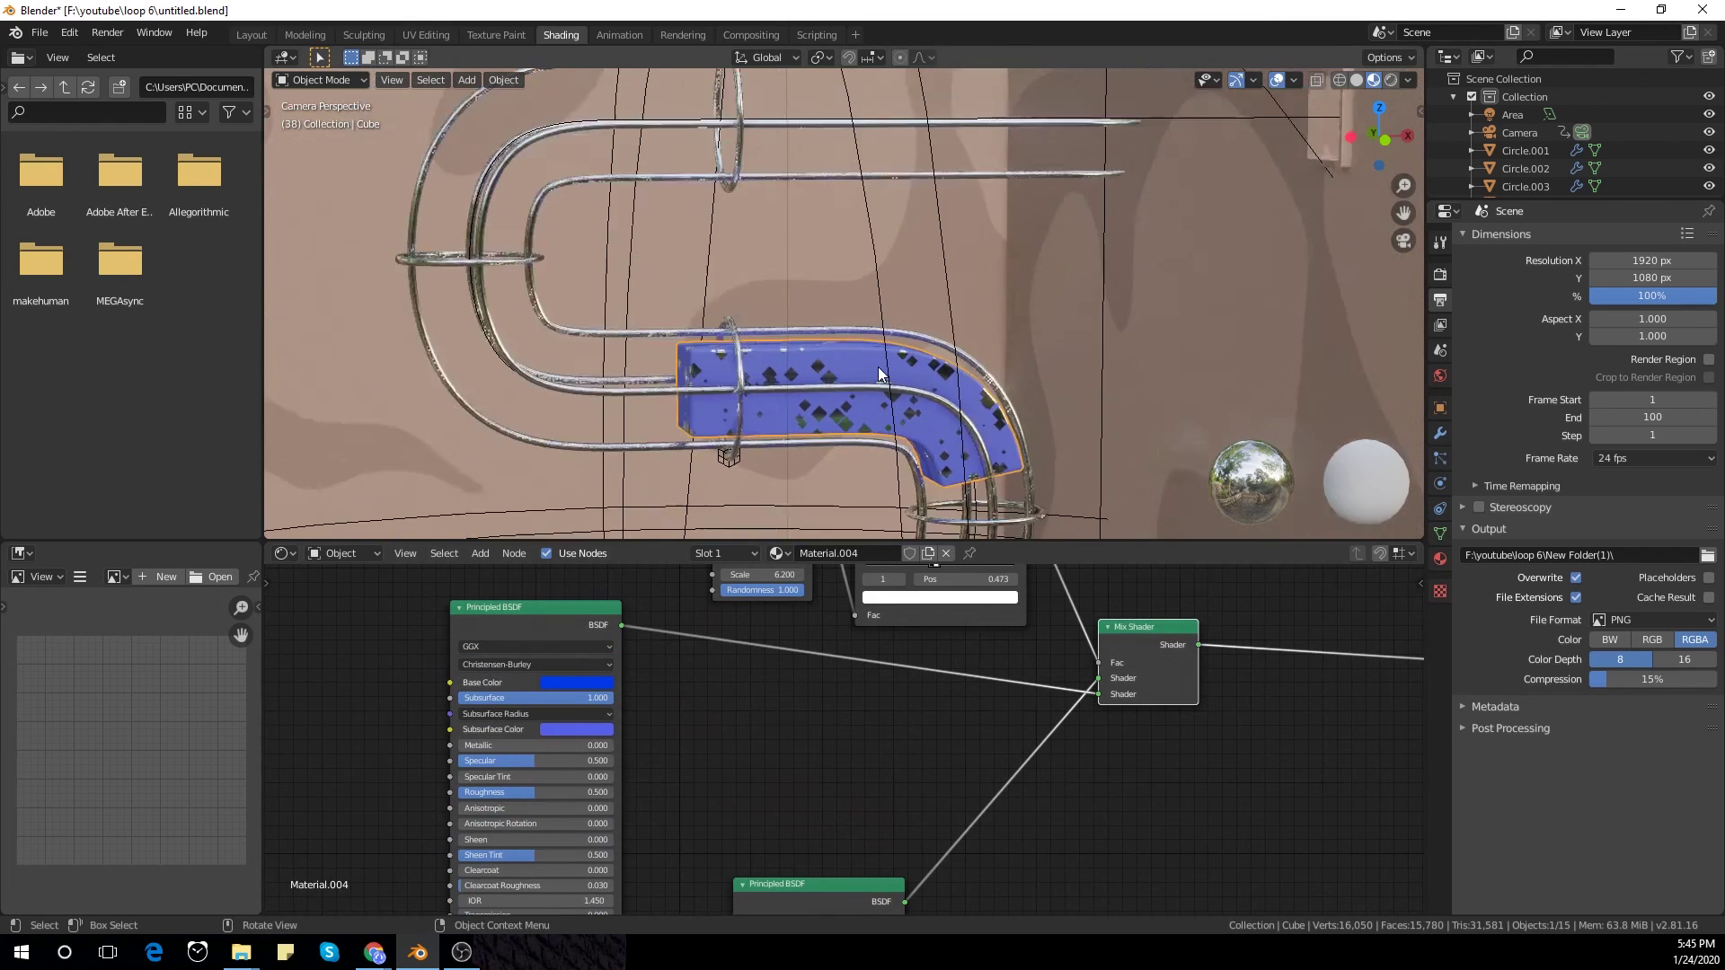
pyautogui.scroll(-4, 877, 366)
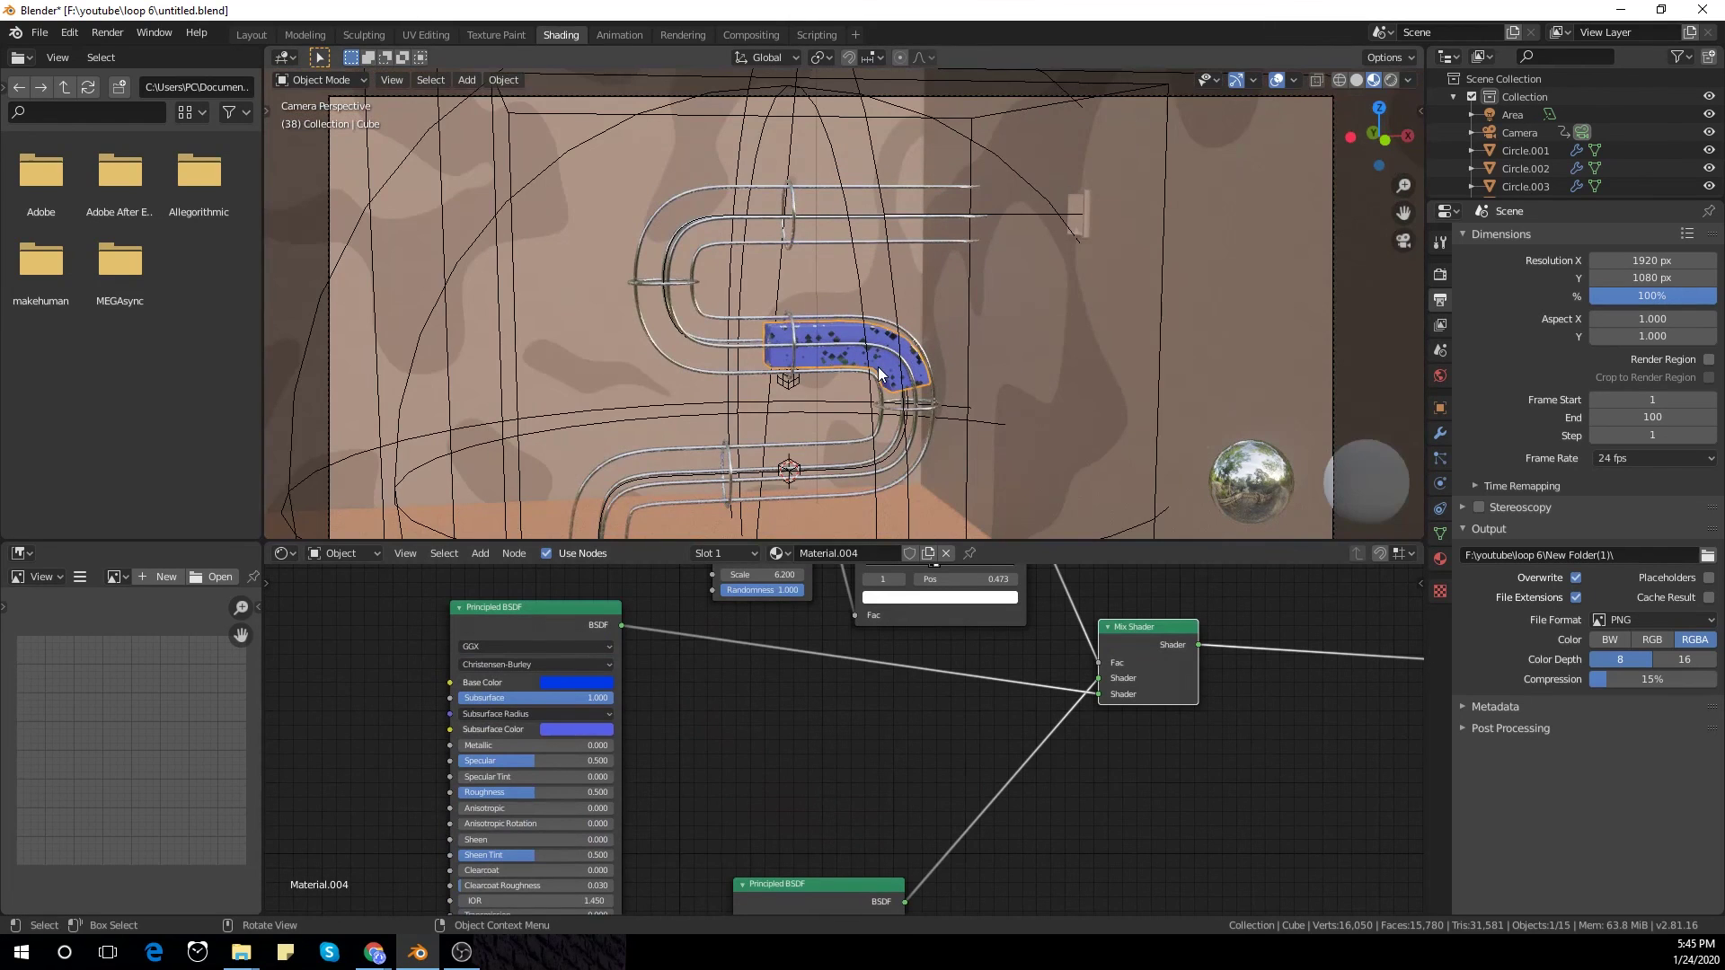
pyautogui.scroll(1, 872, 370)
pyautogui.scroll(-1, 871, 370)
pyautogui.keyDown('shift'); pyautogui.moveTo(894, 512); pyautogui.dragTo(882, 453, button='middle'); pyautogui.keyUp('shift')
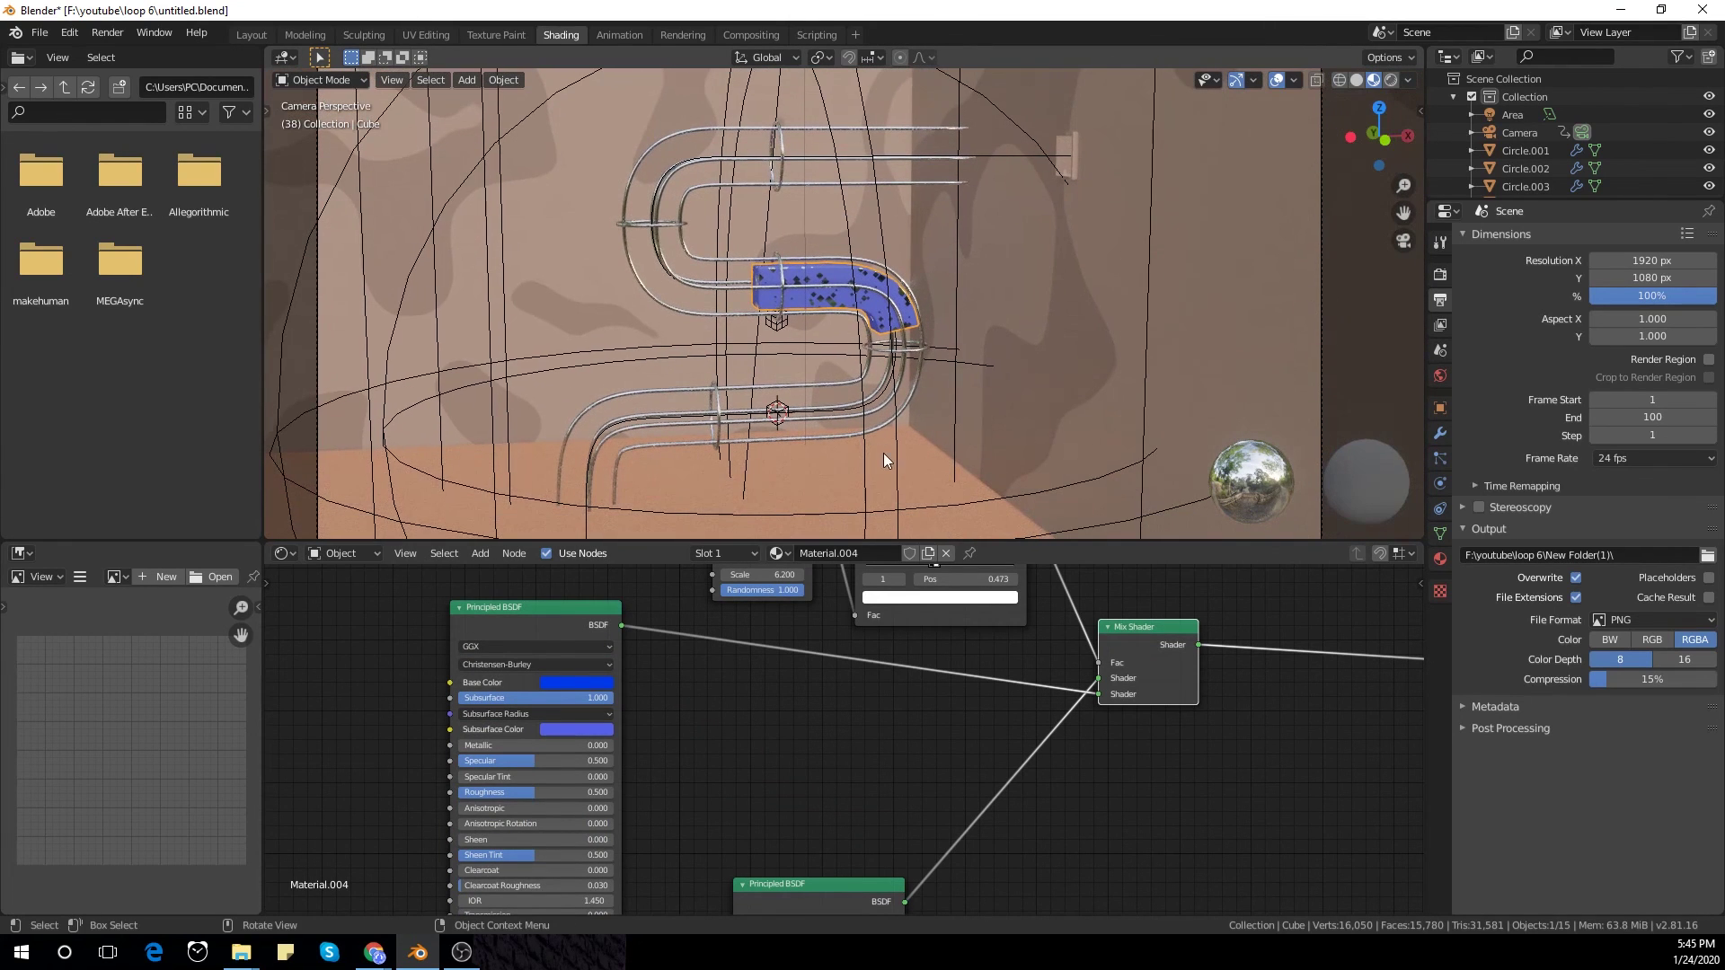
pyautogui.hotkey('ctrl', 's')
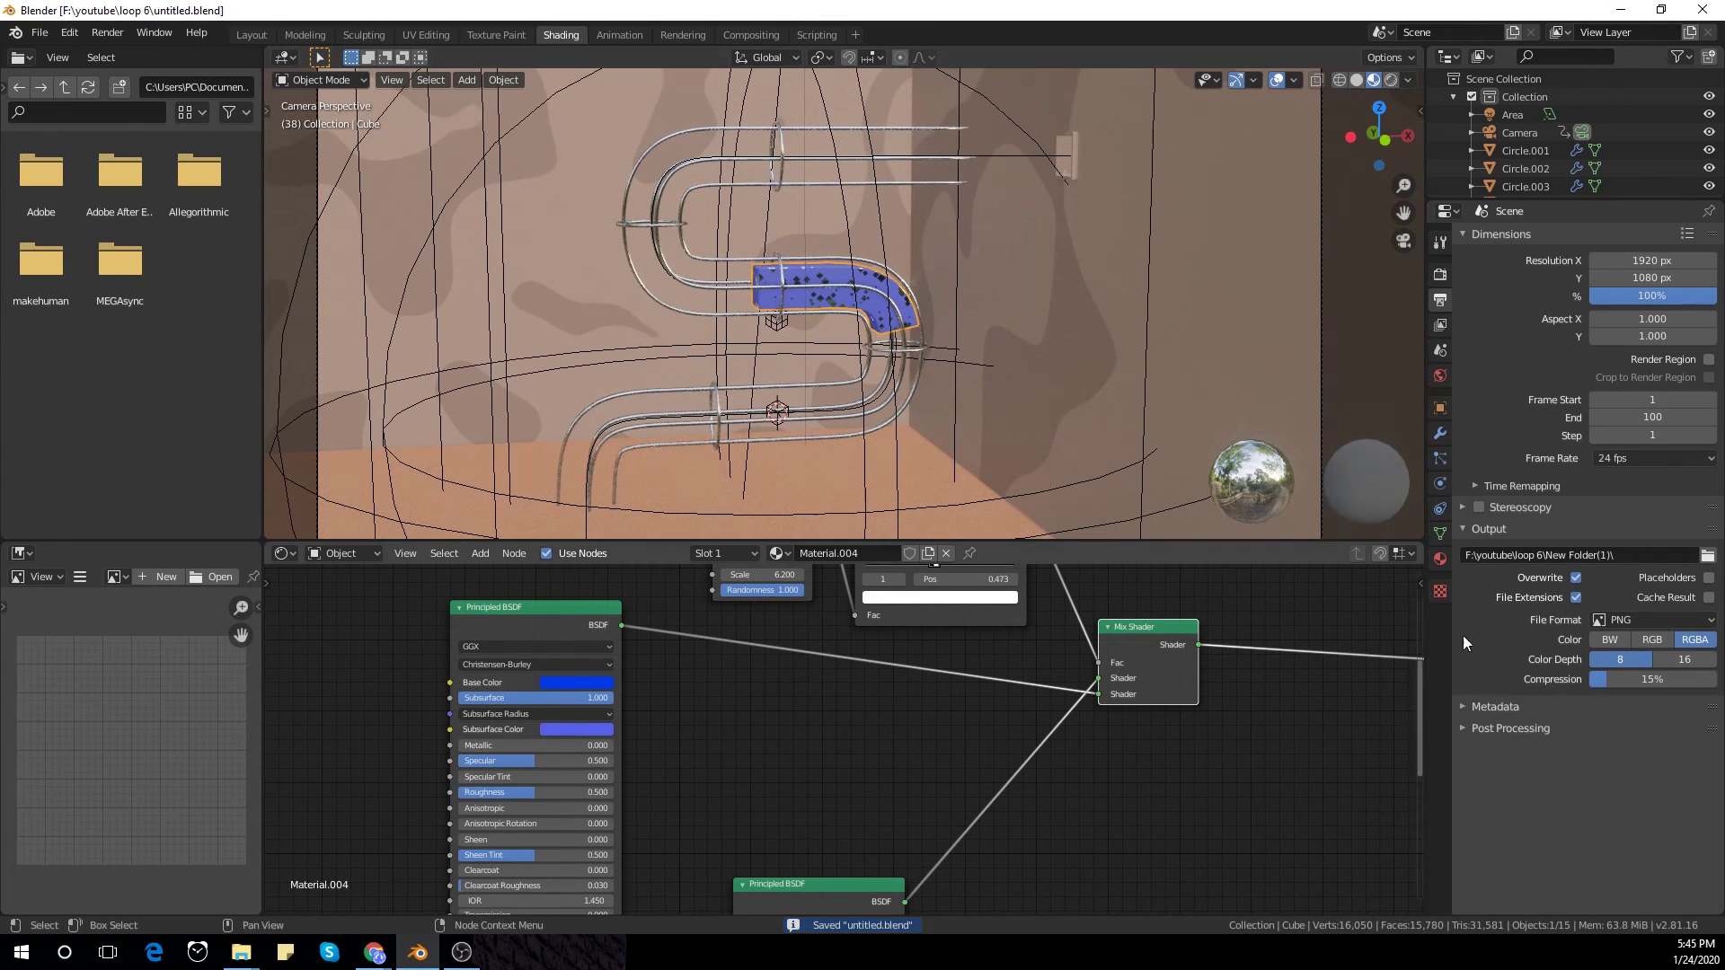
# Step: Try Material.003 on the block, switch back to Material.004, and save again
pyautogui.click(1440, 558)
pyautogui.click(1473, 315)
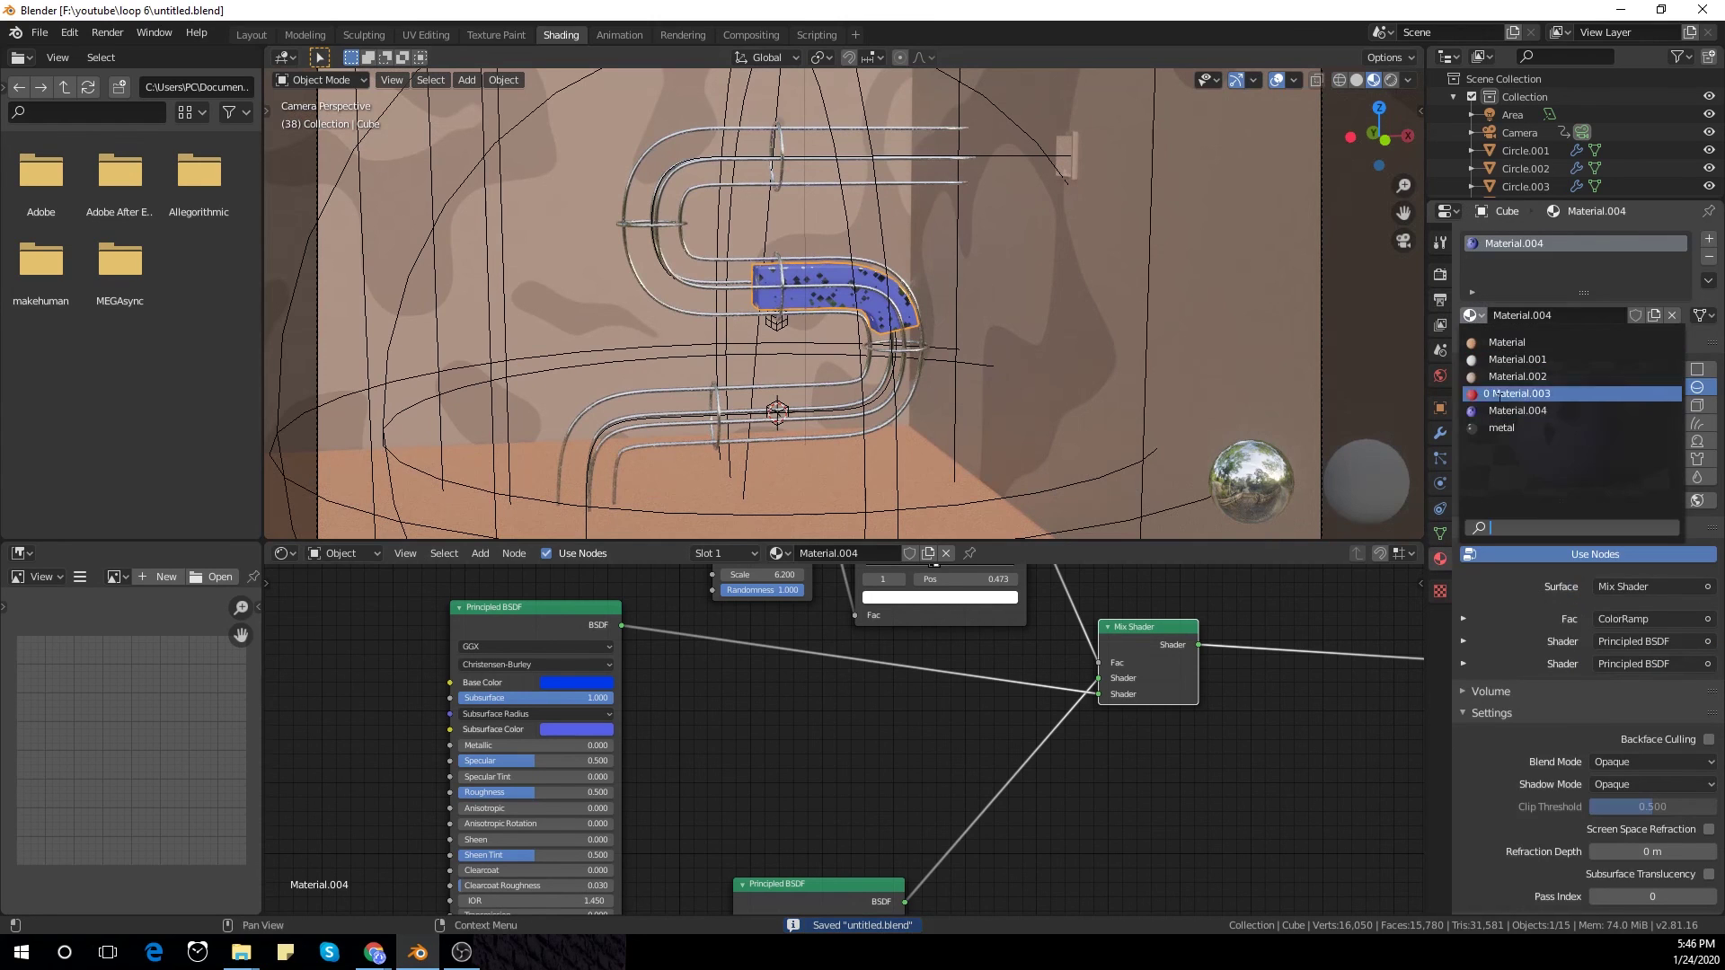
pyautogui.click(1505, 396)
pyautogui.click(1469, 315)
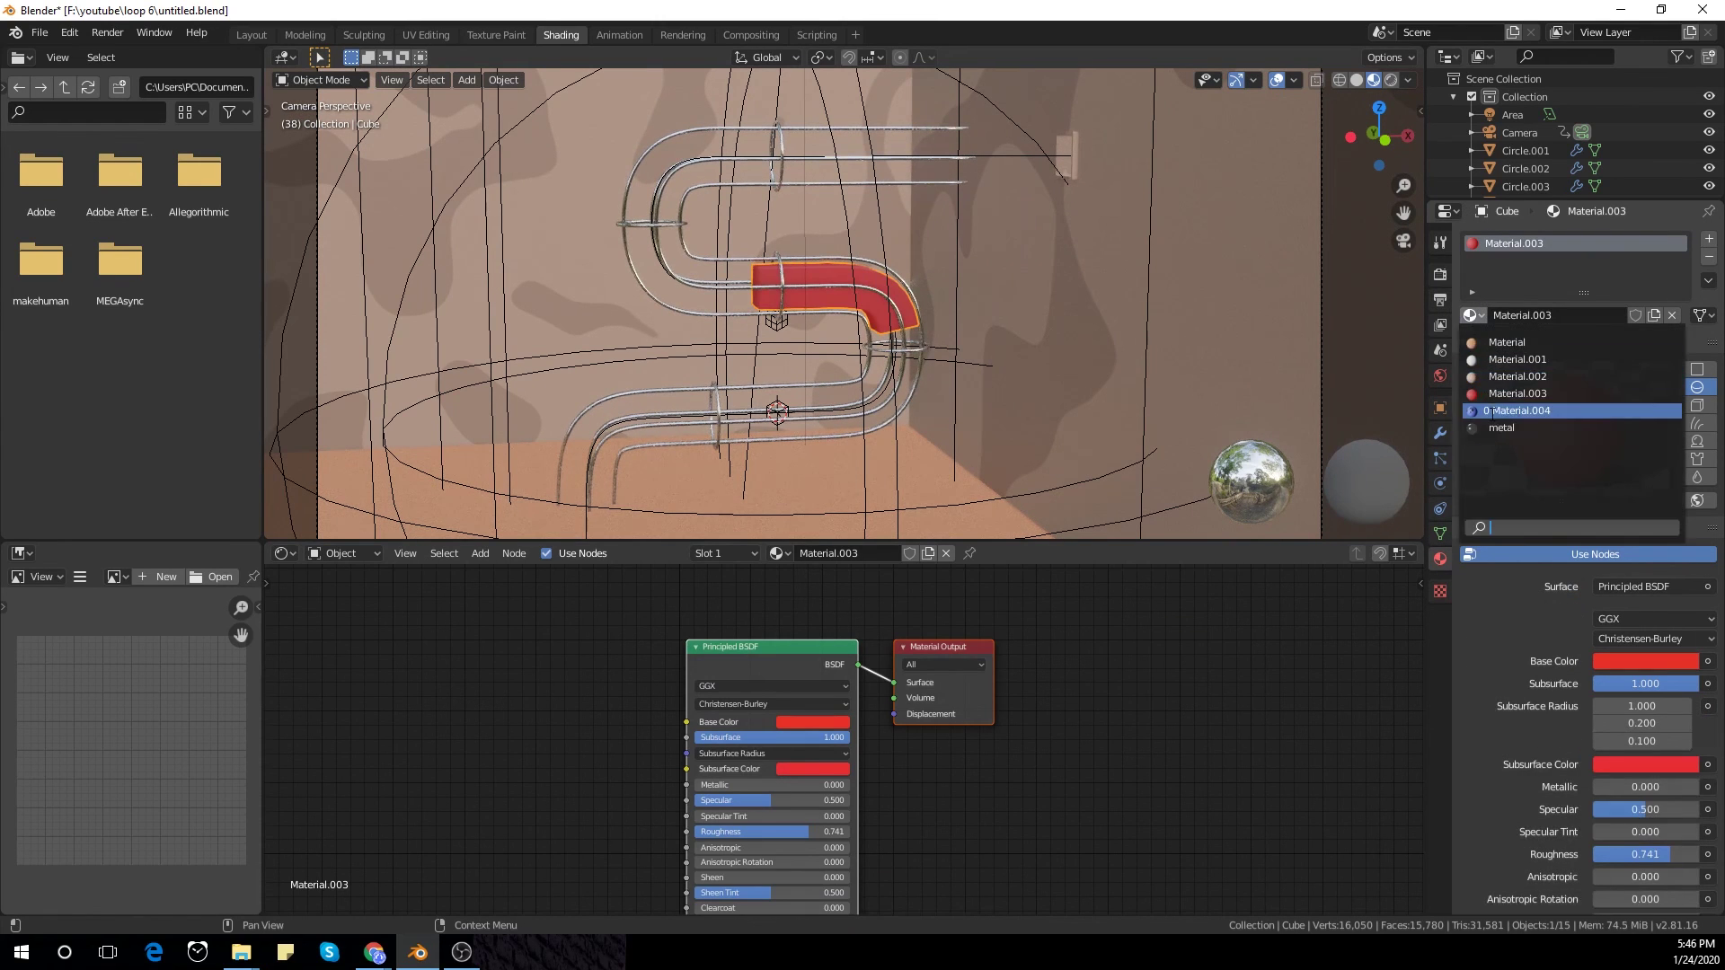
pyautogui.click(1517, 411)
pyautogui.hotkey('ctrl', 's')
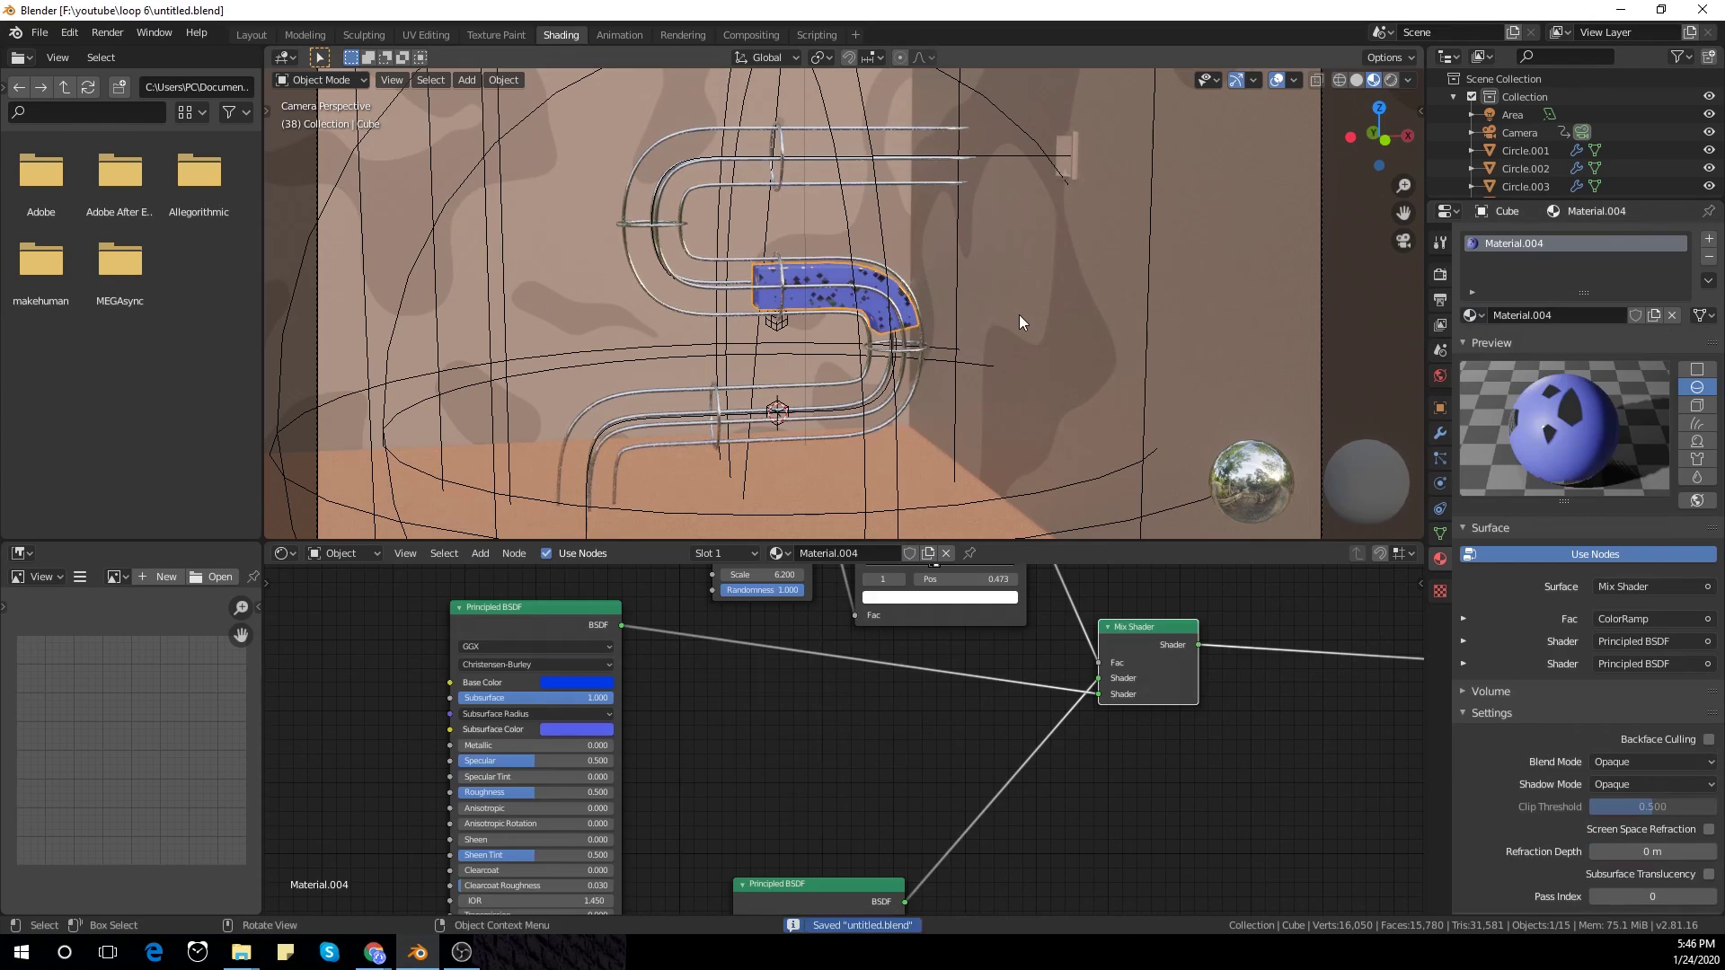